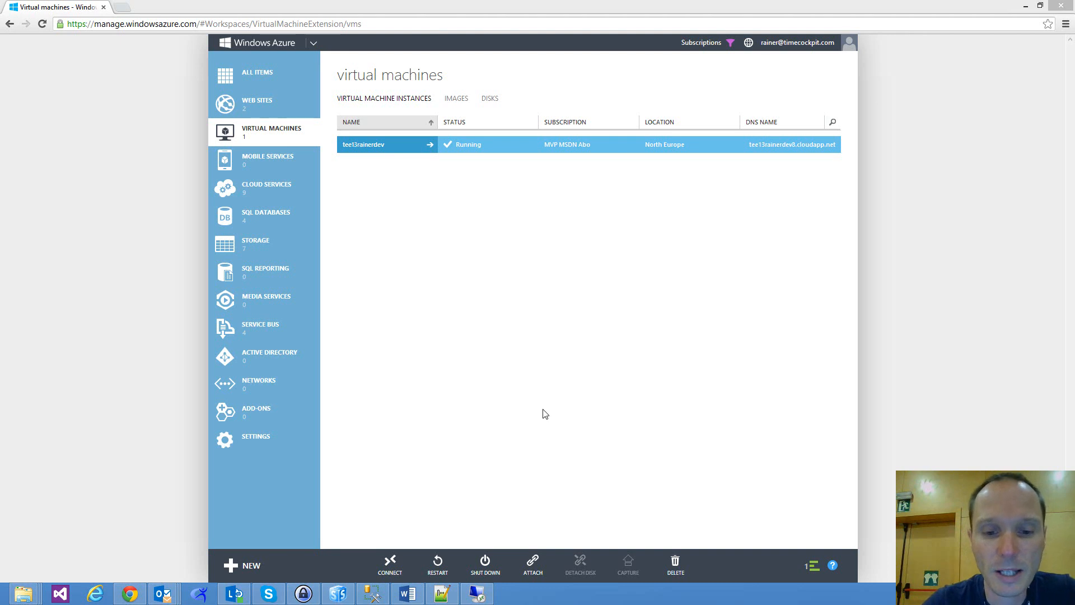
Switch to the Windows Server remote desktop session, maximize it, and bring up the Windows Azure web sites page in its Internet Explorer.
left_click(477, 594)
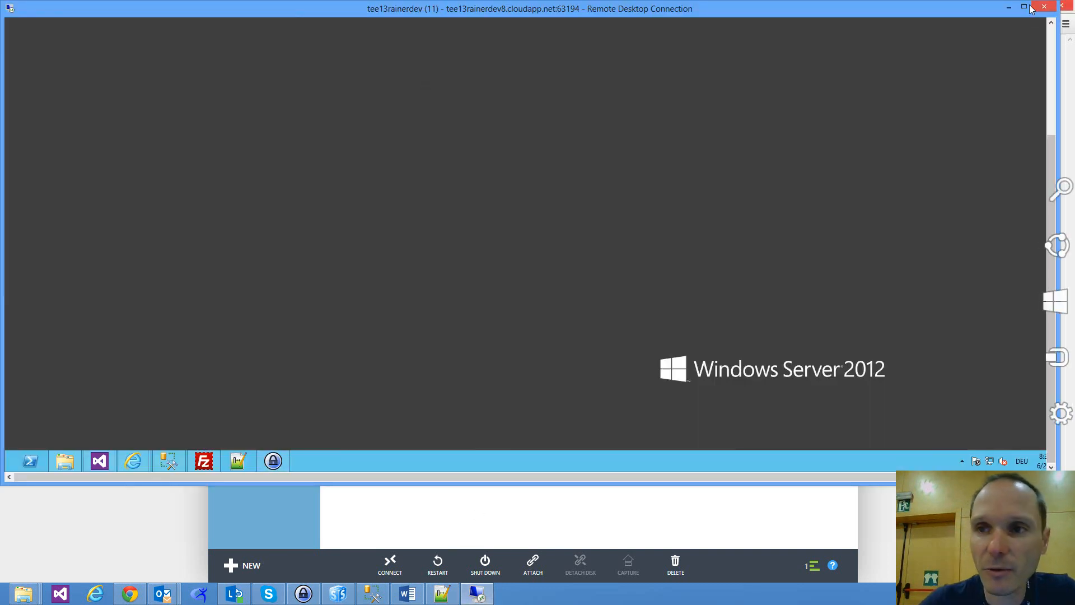
left_click(1024, 7)
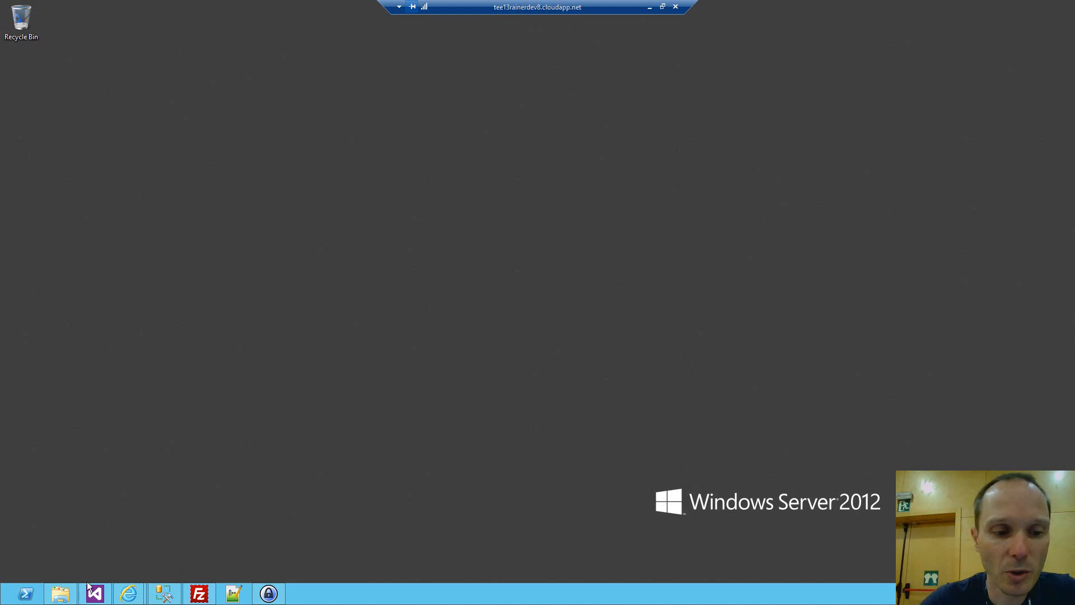
mouse_move(172, 597)
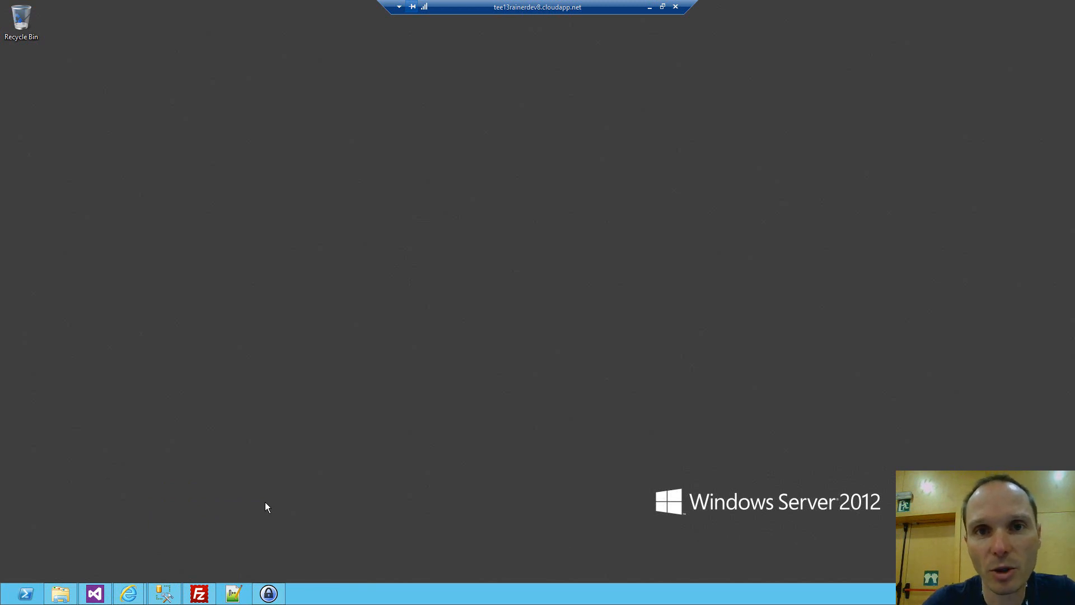
mouse_move(129, 594)
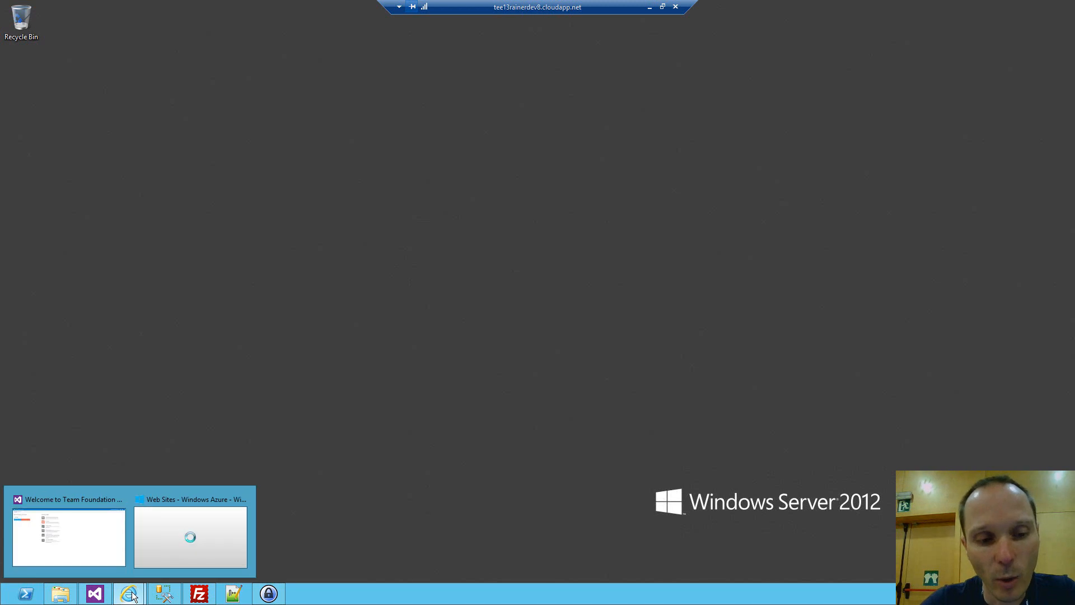
left_click(168, 535)
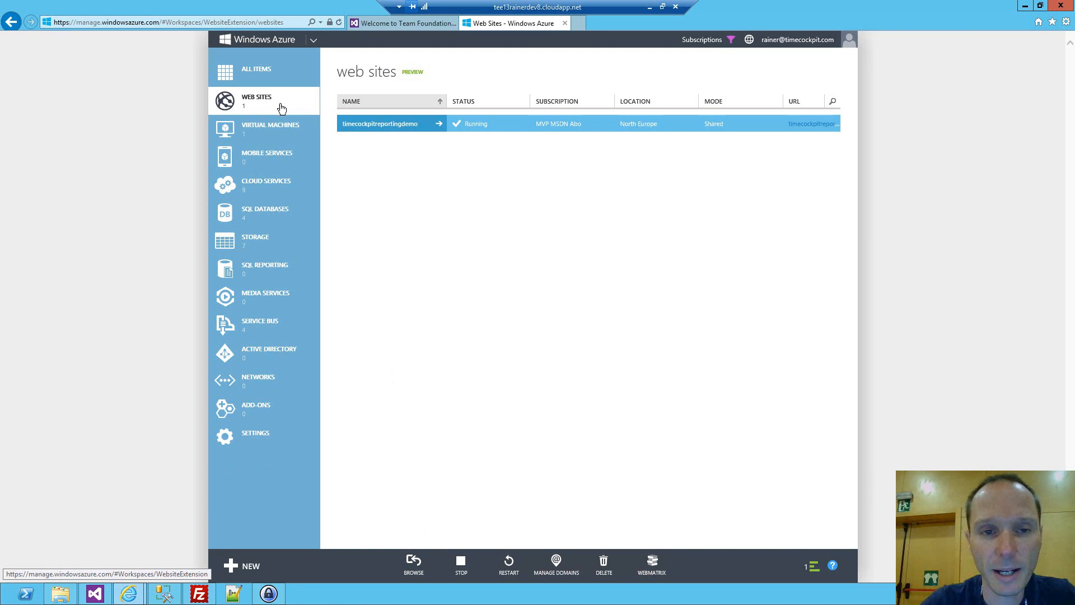
Browse the gallery of ready-made apps offered for a new web site, and close it without choosing one.
left_click(243, 564)
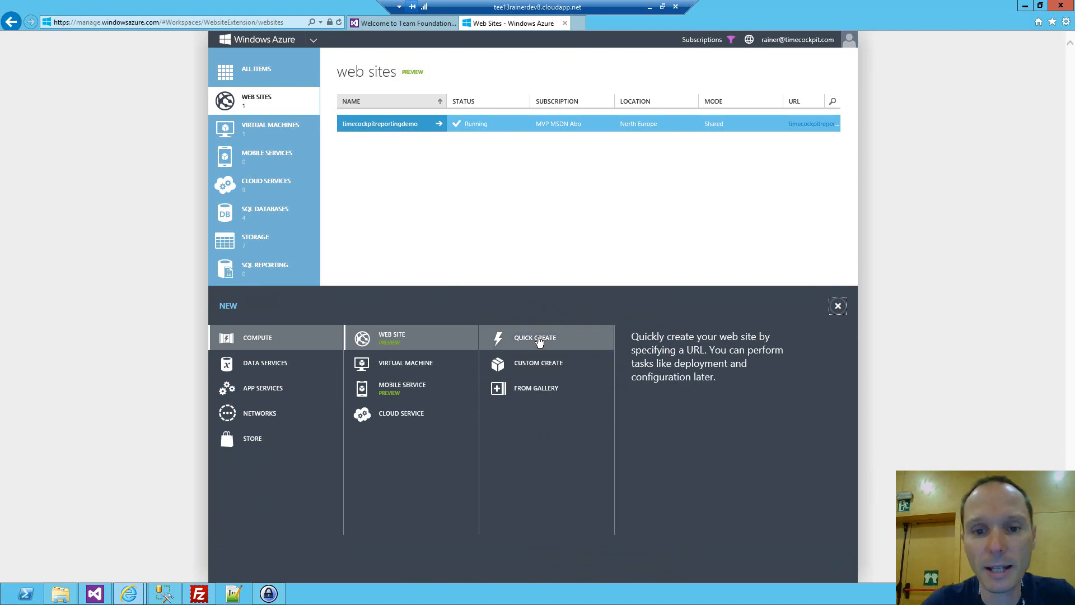
left_click(537, 391)
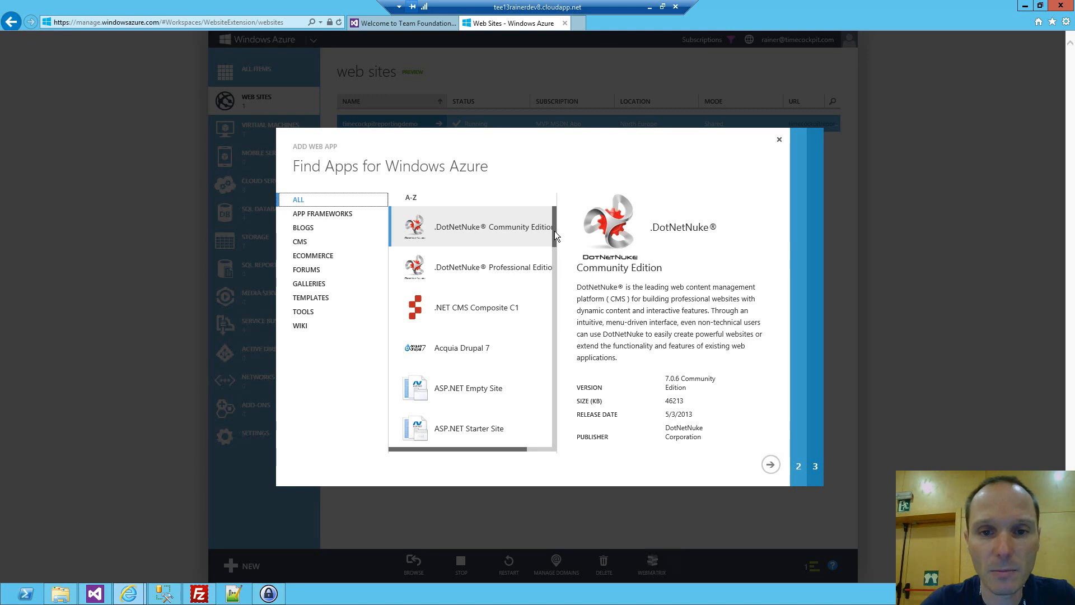
scroll(556, 250, "down", 1)
left_click_drag(551, 284, 556, 358)
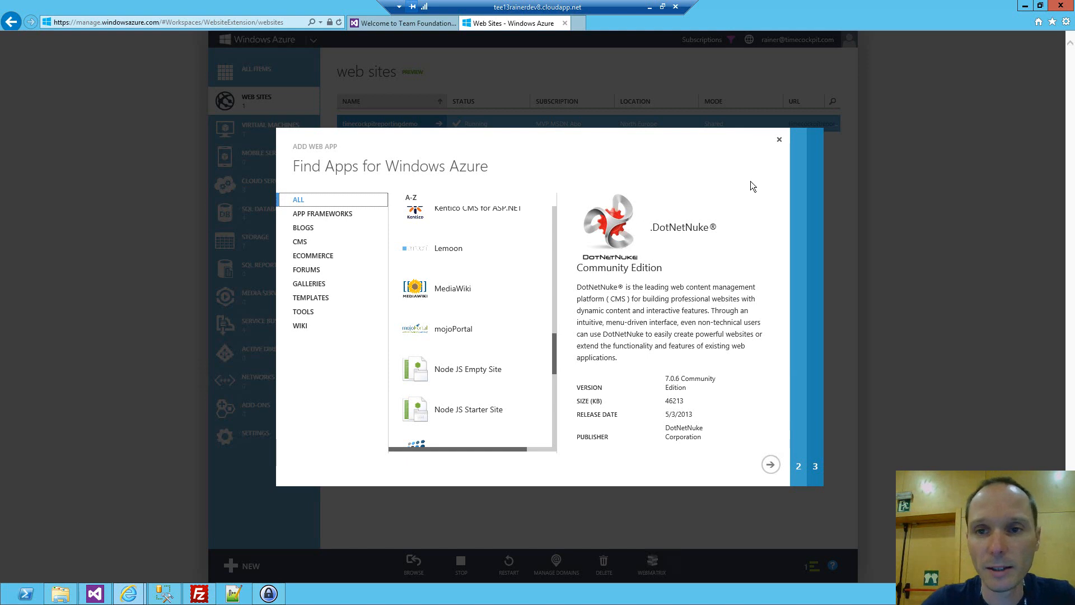
left_click(779, 142)
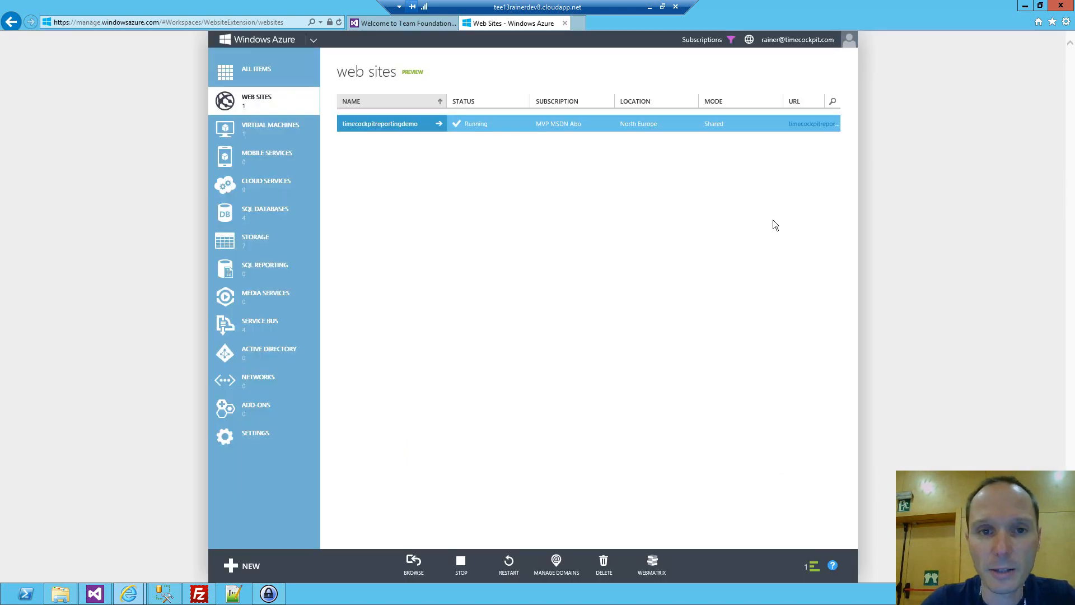
Quick-create a new web site with the URL DemoAppTEE13 in the North Europe region.
left_click(242, 568)
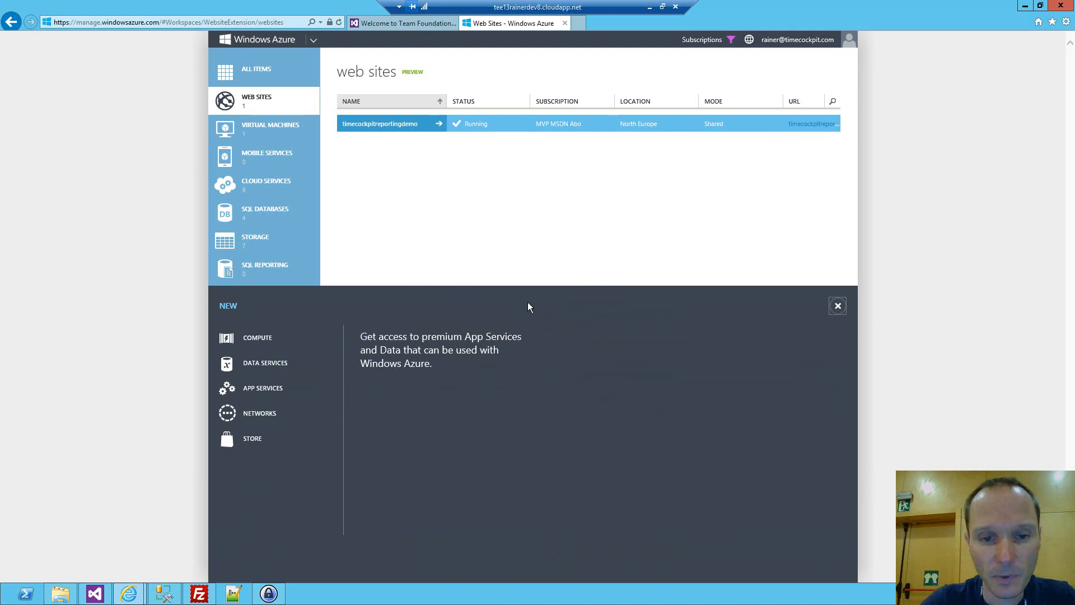
left_click(538, 339)
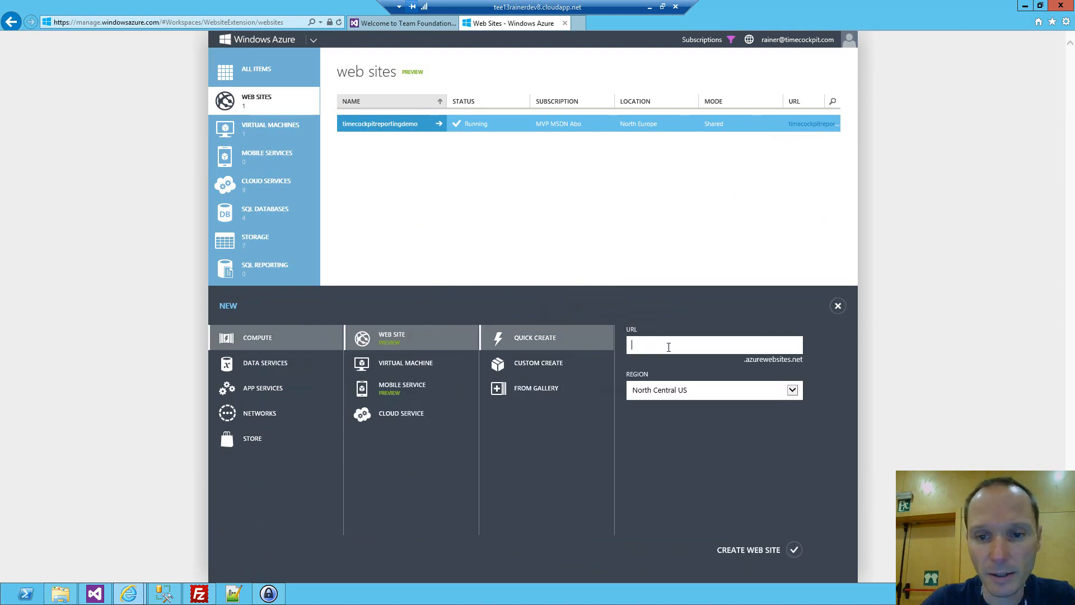
type("D")
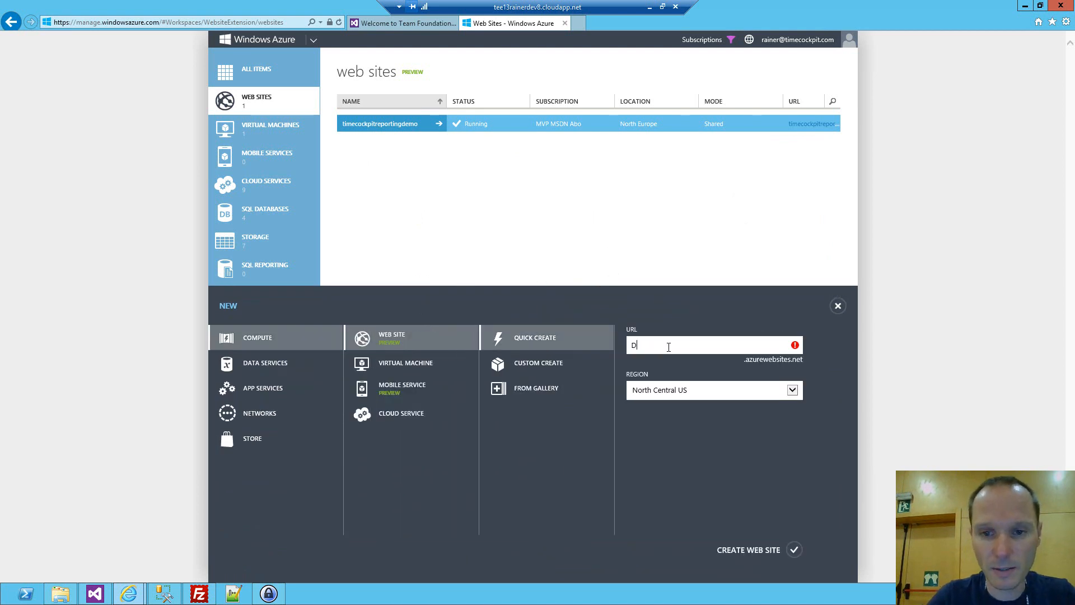
type("emoAppTEE13")
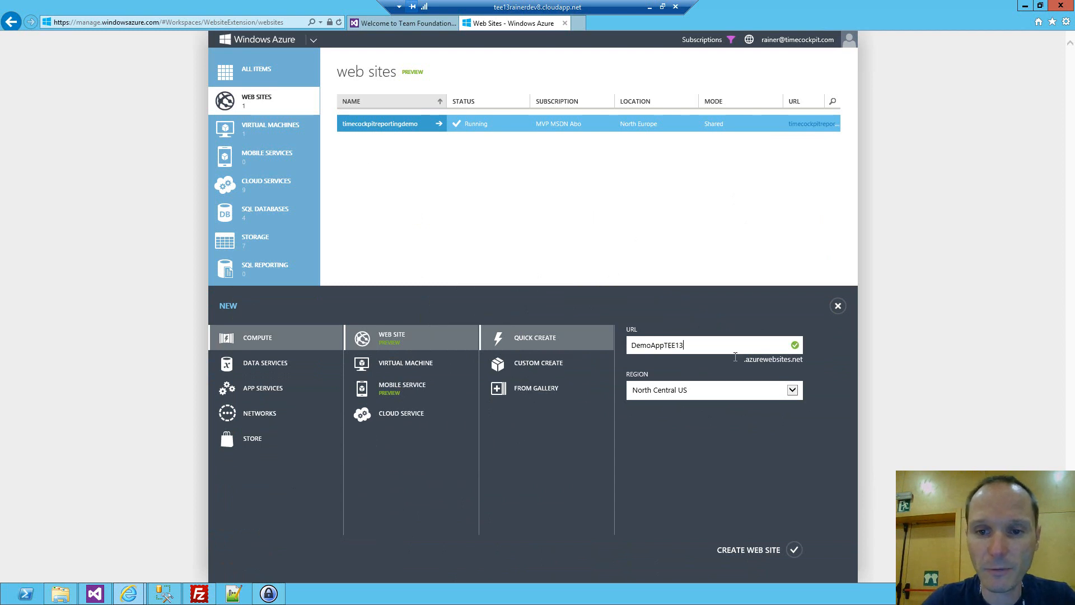
left_click(793, 391)
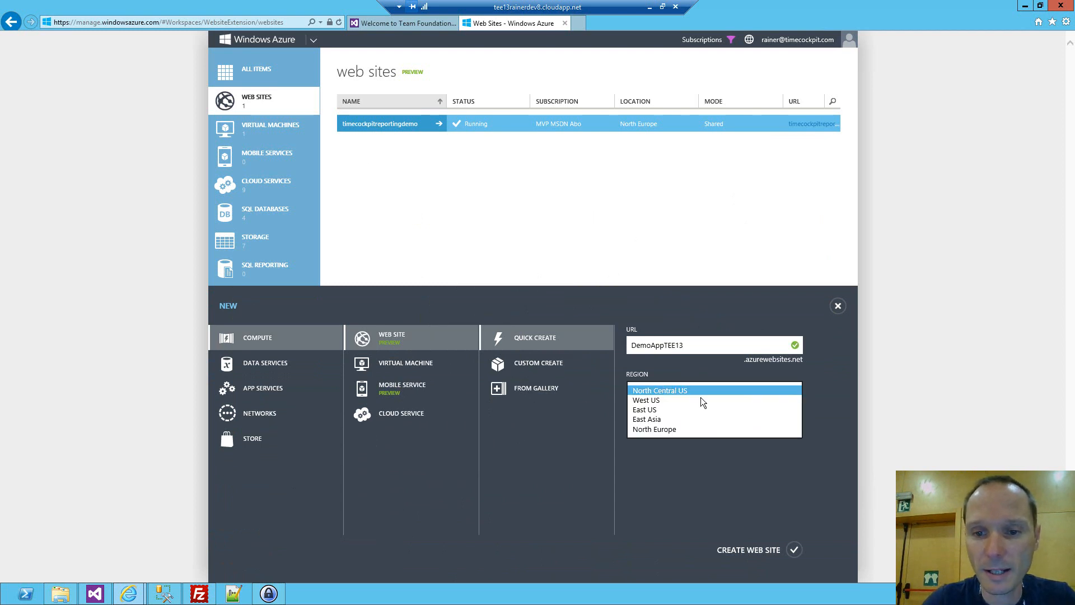
left_click(668, 428)
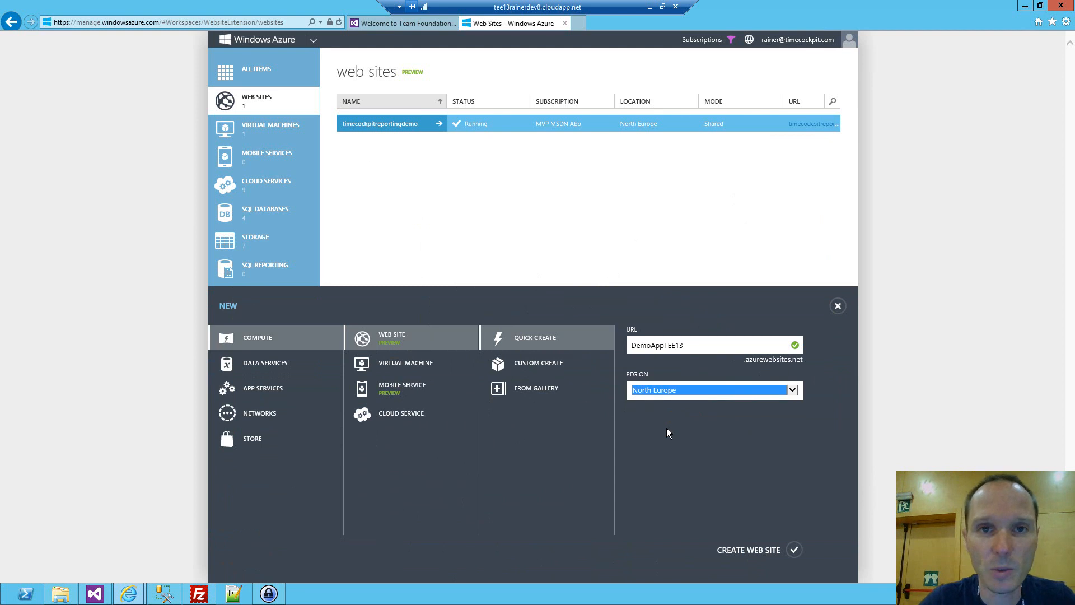
left_click(793, 553)
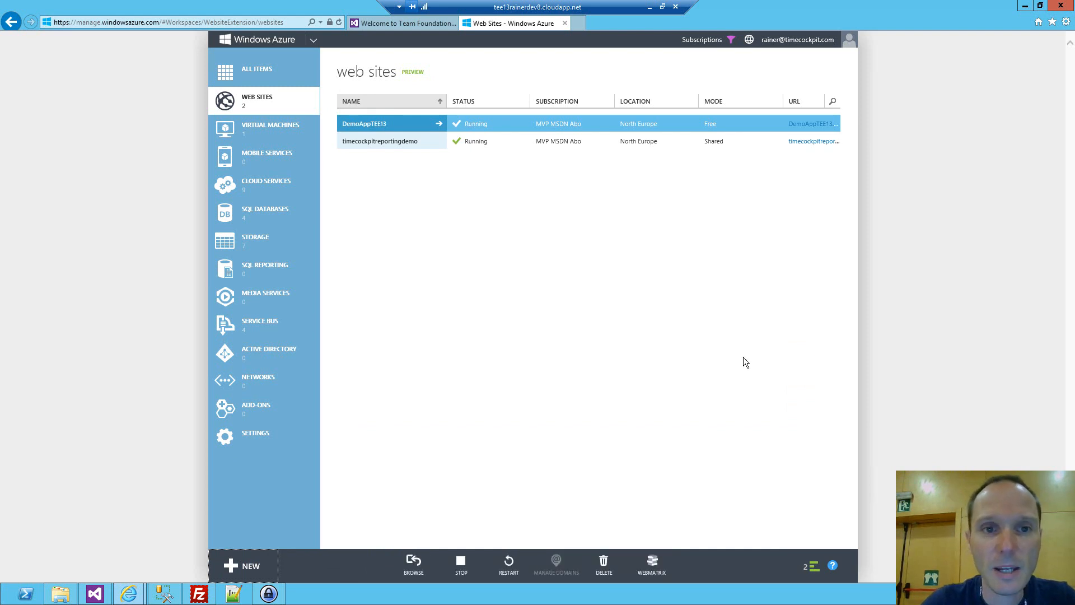
Open the DemoAppTEE13 dashboard, view the live site through its site URL, and close the page again.
left_click(440, 125)
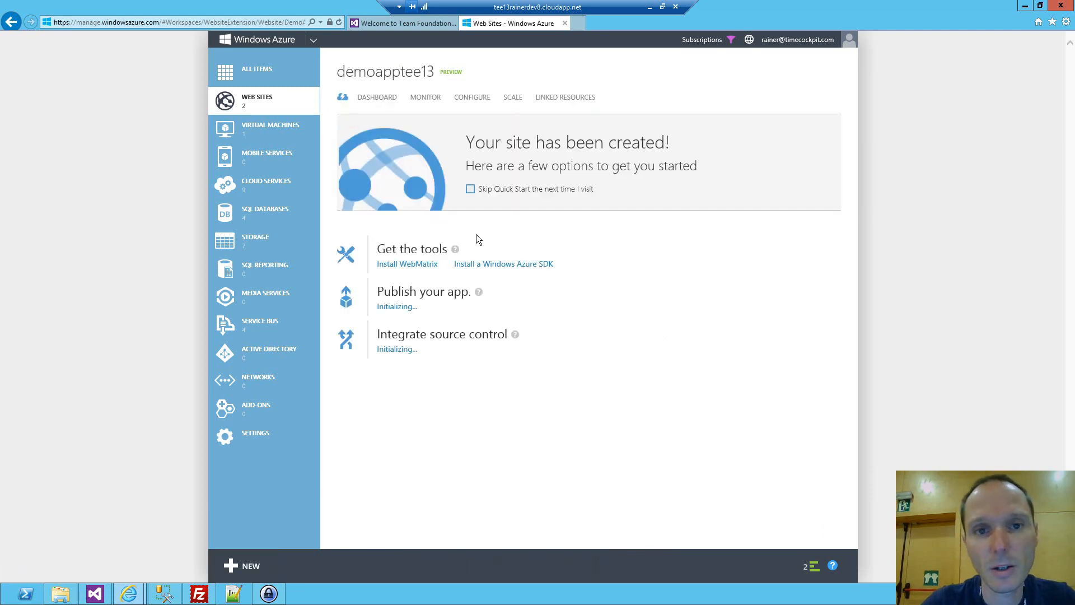
left_click(384, 98)
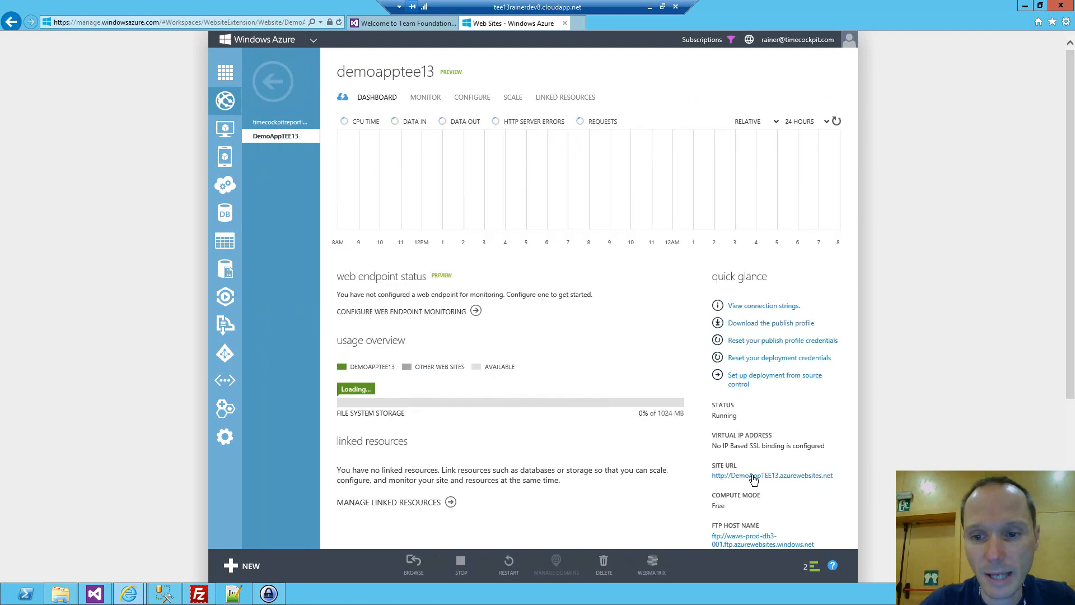
left_click(754, 474)
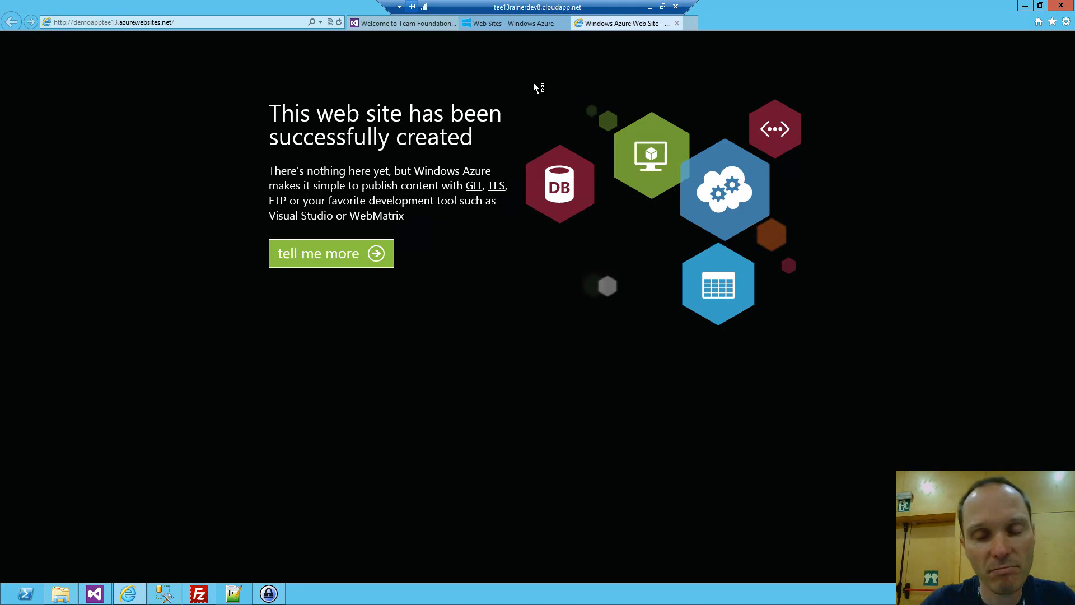
left_click(677, 23)
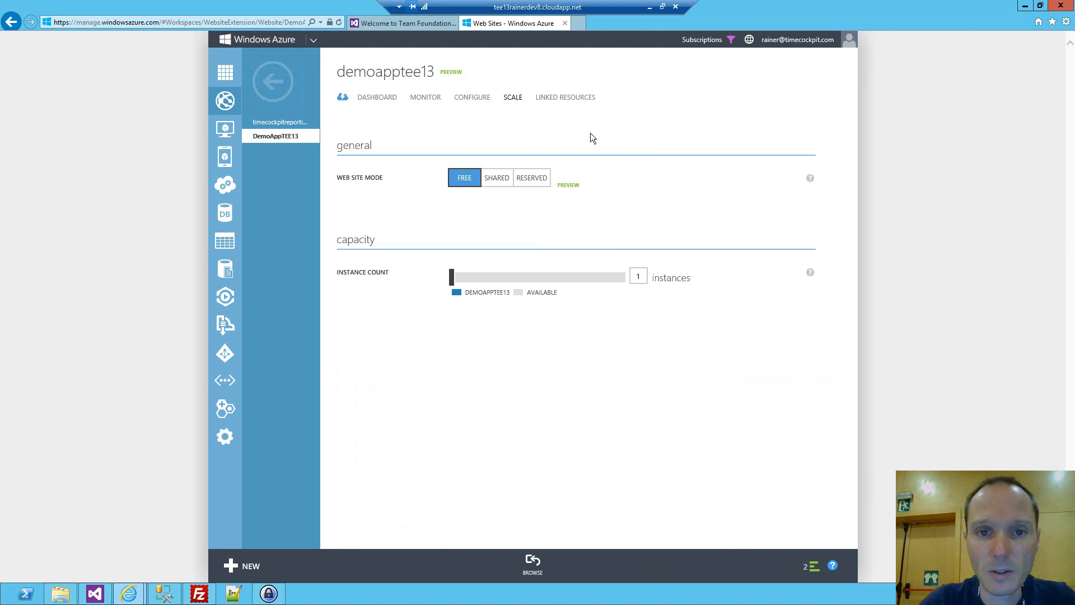
Scale DemoAppTEE13 to Shared mode with 2 instances, save, and accept the billing change.
left_click(496, 177)
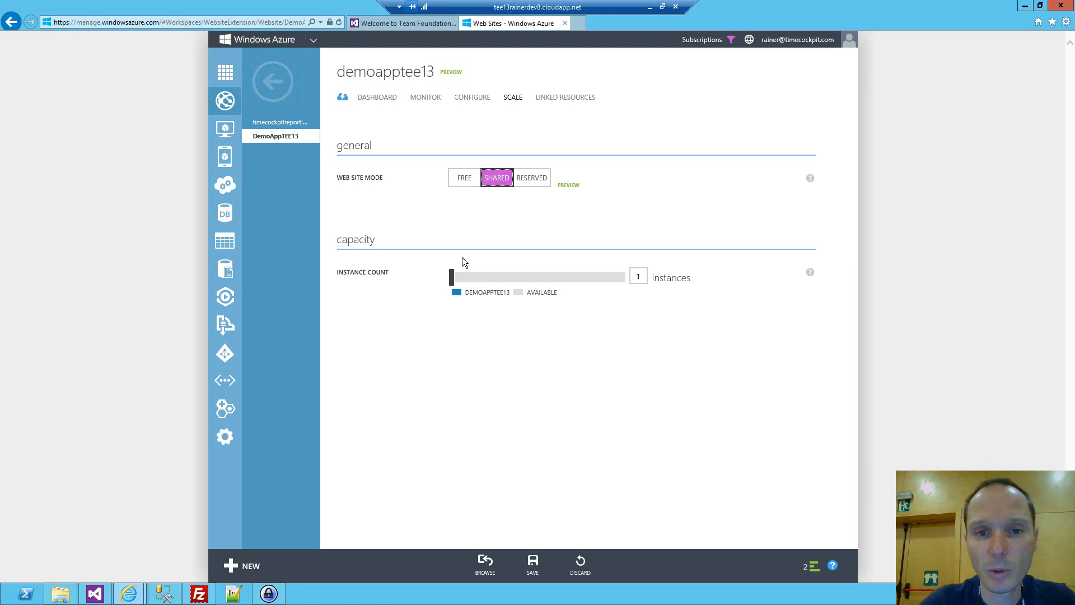
left_click_drag(452, 277, 482, 282)
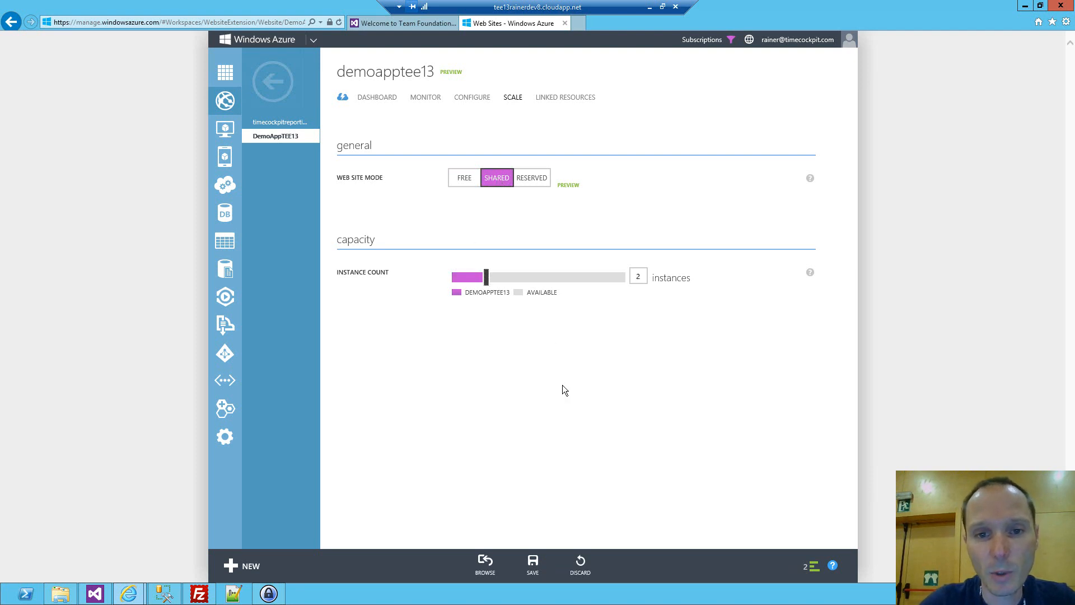
left_click(532, 562)
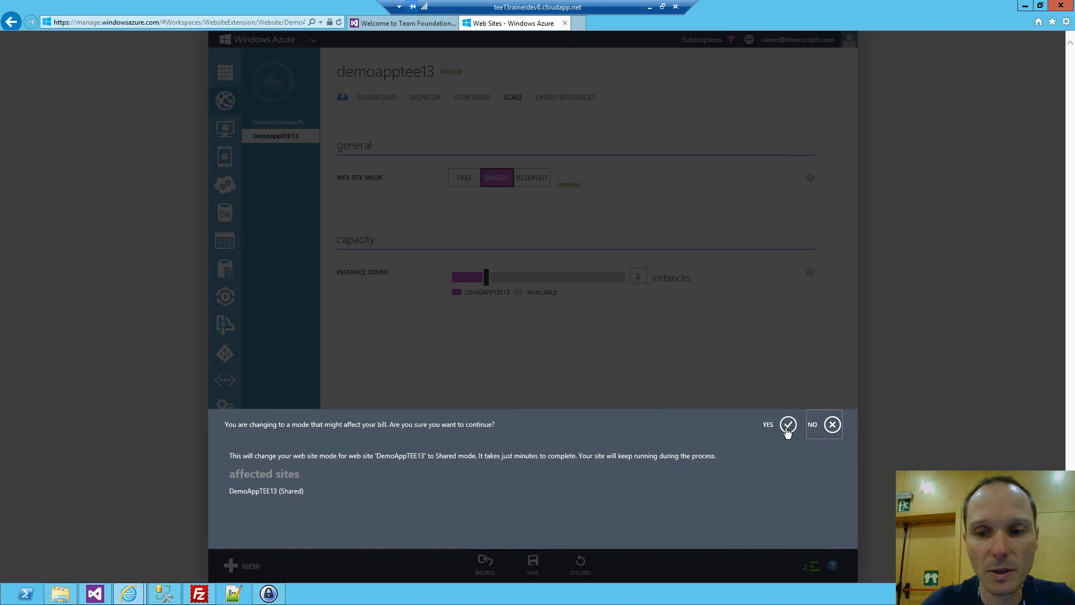
left_click(787, 428)
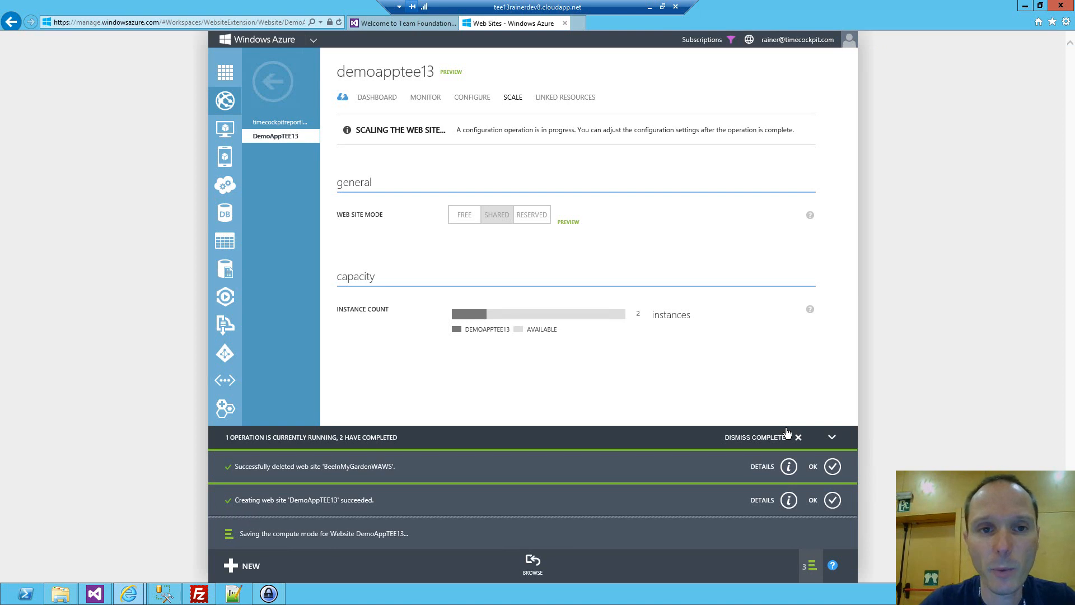
left_click(787, 434)
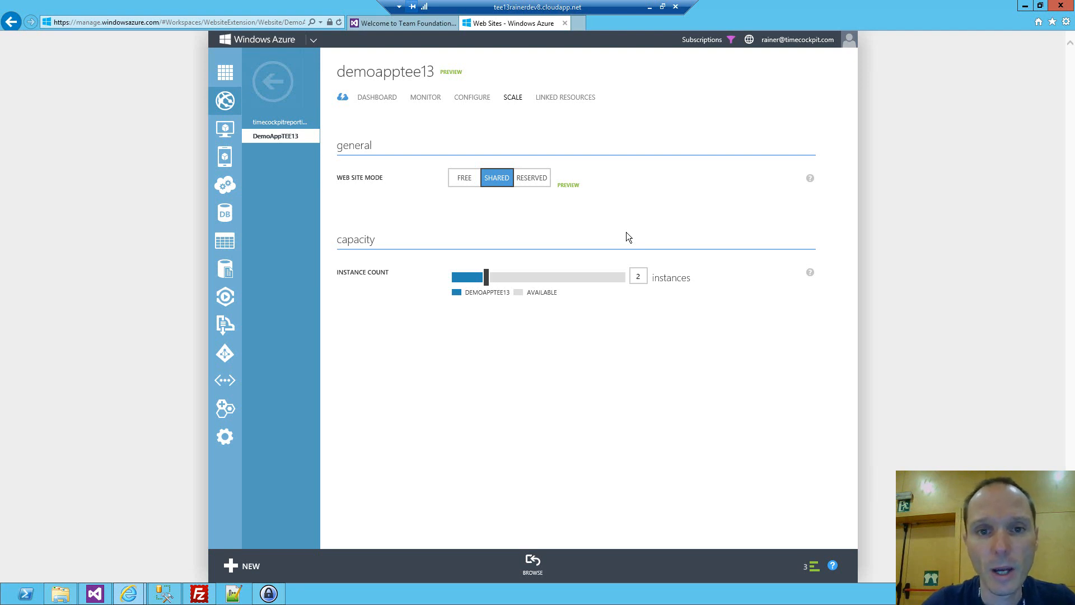
Copy the site's FTP host name from the DemoAppTEE13 dashboard into the host field of FileZilla.
left_click(380, 103)
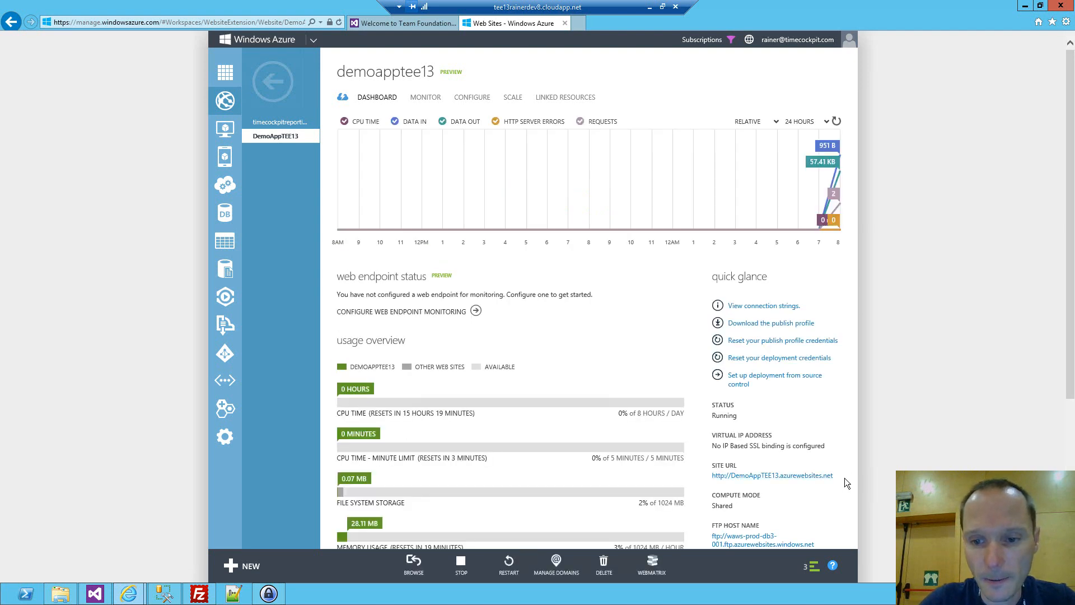
scroll(846, 483, "down", 3)
left_click_drag(818, 416, 714, 406)
left_click_drag(802, 394, 714, 371)
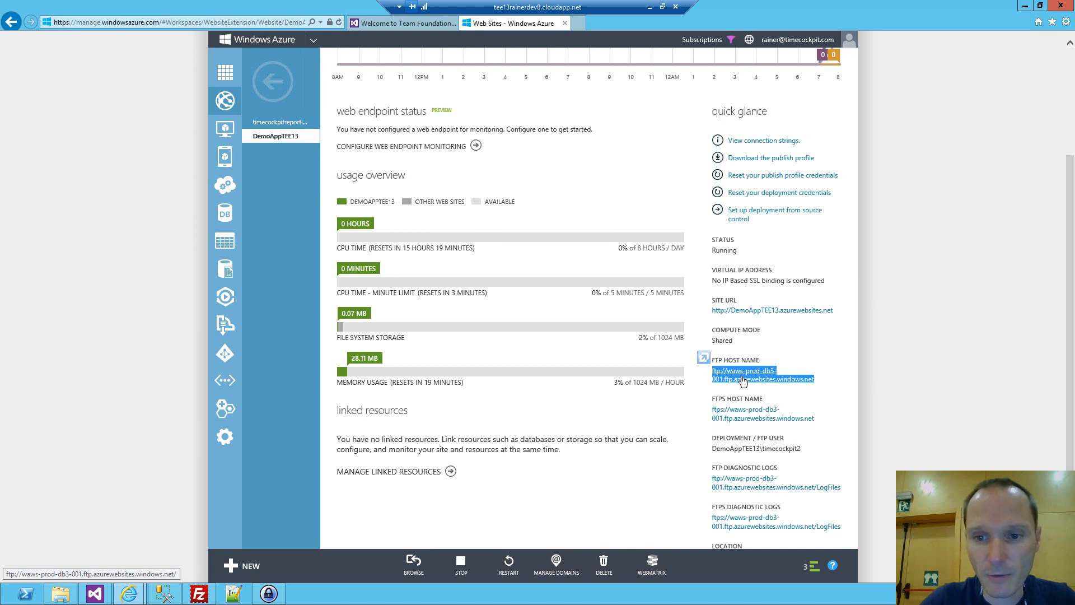
left_click(199, 593)
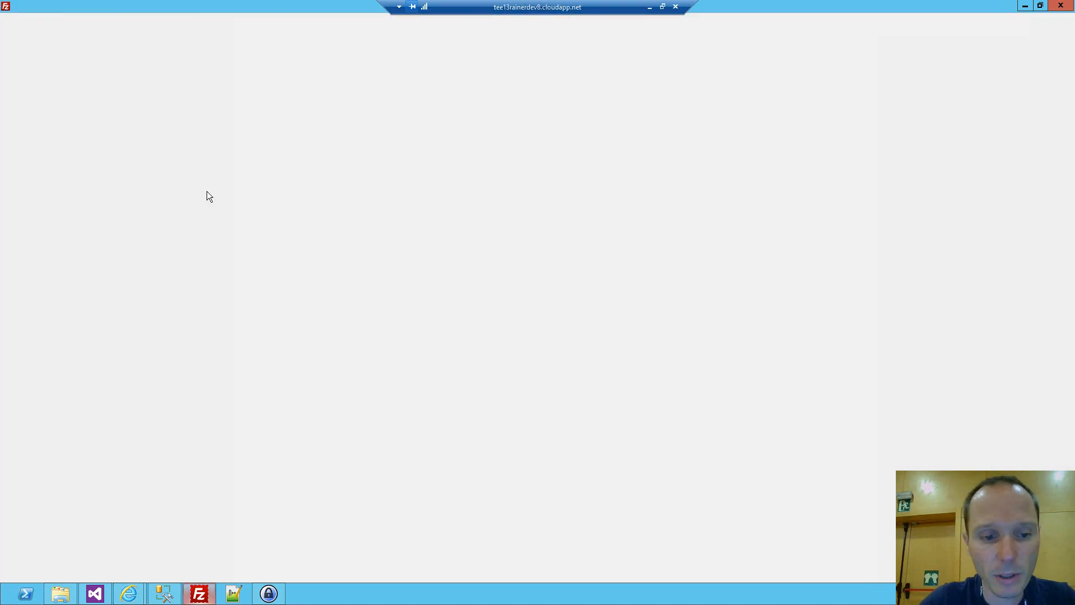
key("ctrl+v")
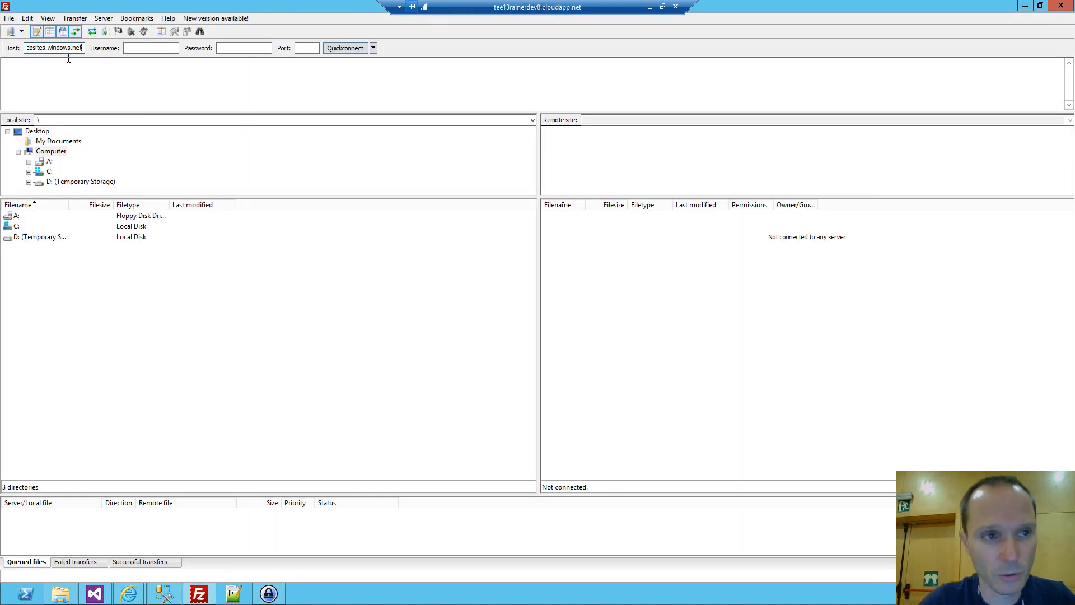
Copy the deployment / FTP user name from the Azure dashboard into FileZilla's username field.
key("Tab")
key("alt+Tab")
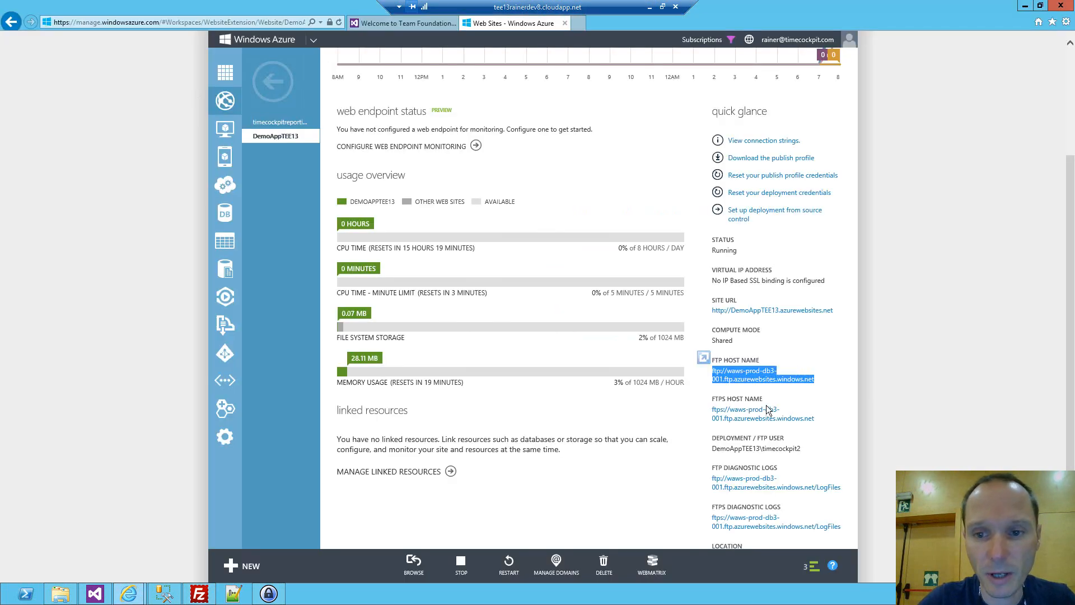
left_click_drag(800, 448, 737, 446)
key("ctrl+c")
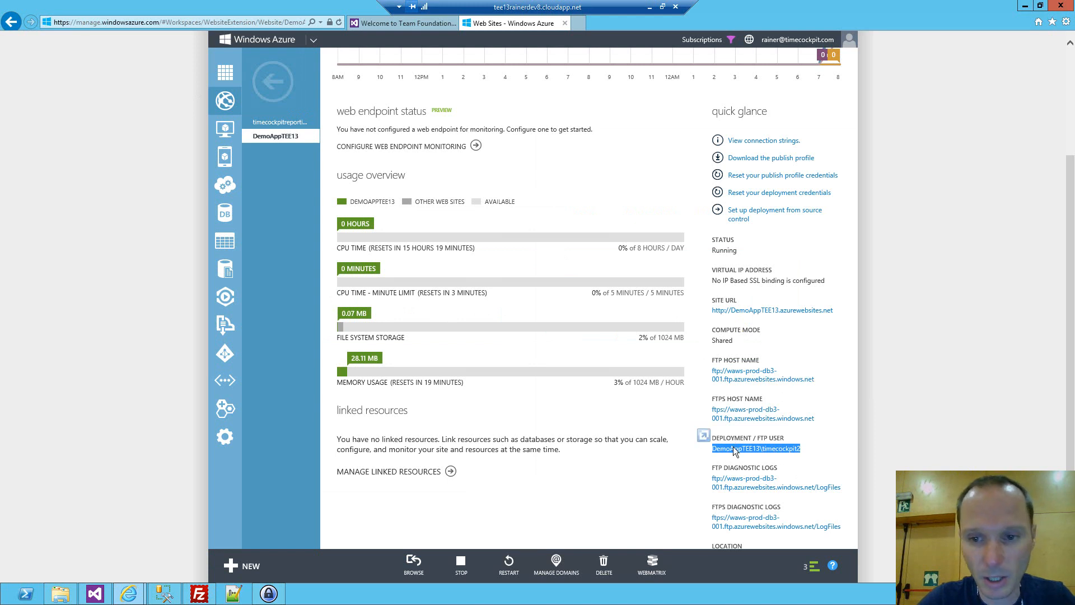
key("alt+Tab")
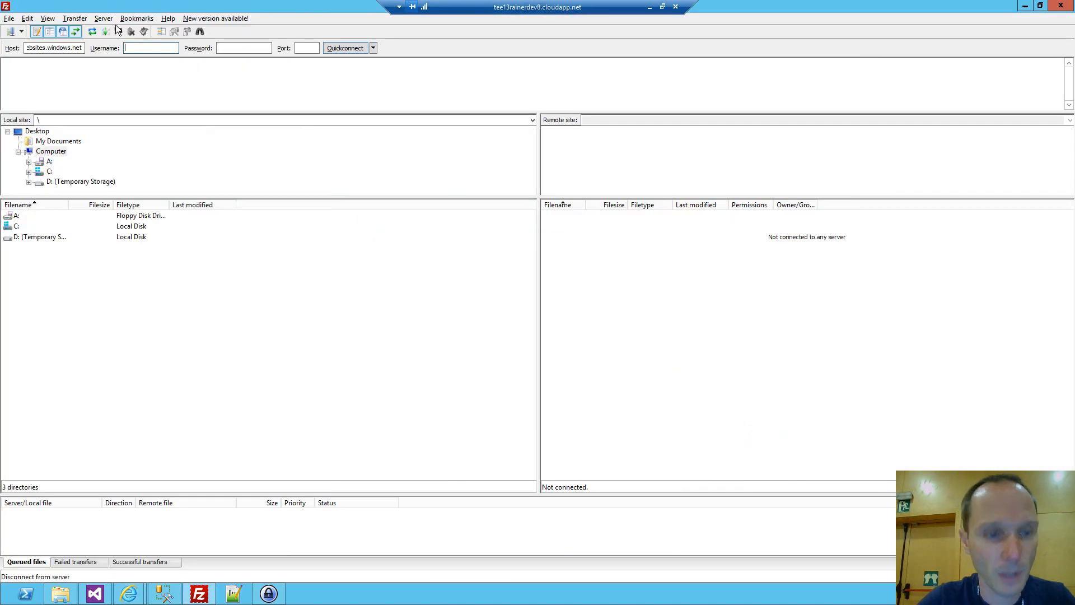
key("ctrl+v")
Copy the password of the Azure Remote Desktop User entry in KeePass into FileZilla's password field.
key("Tab")
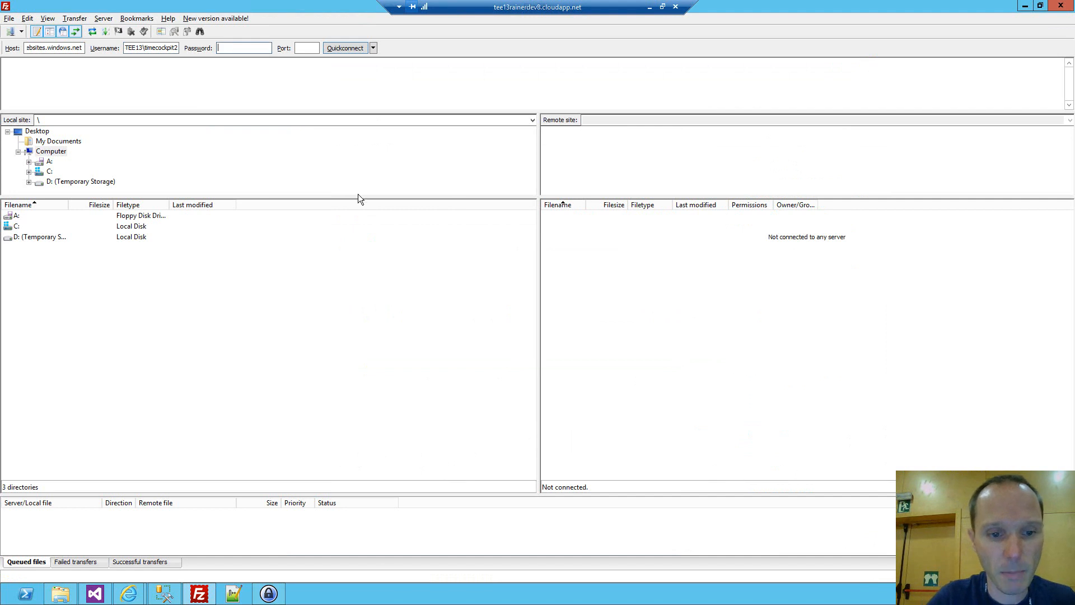
left_click(268, 593)
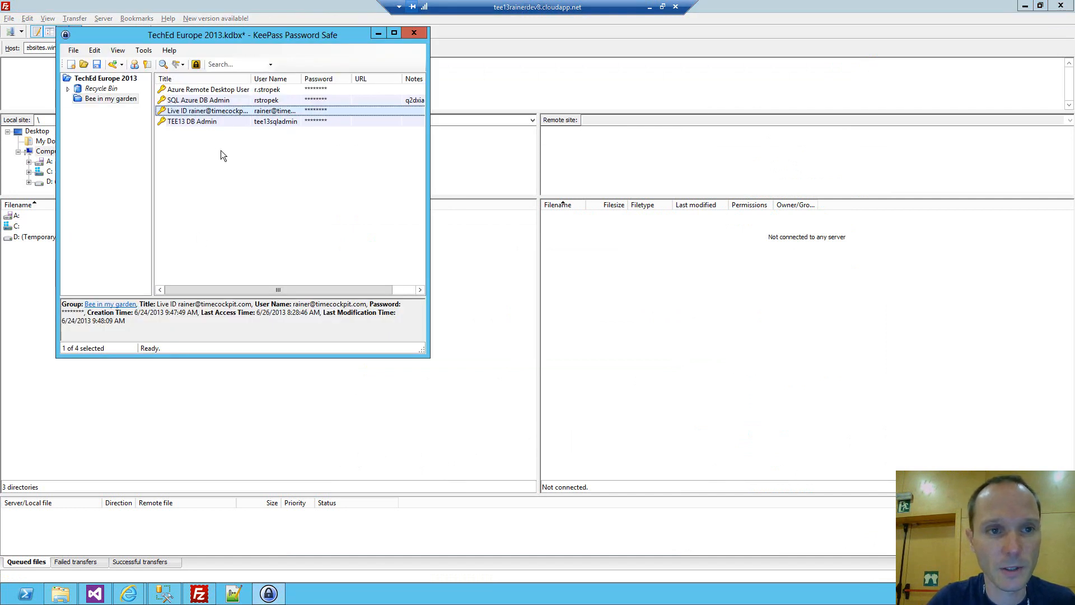
left_click(206, 91)
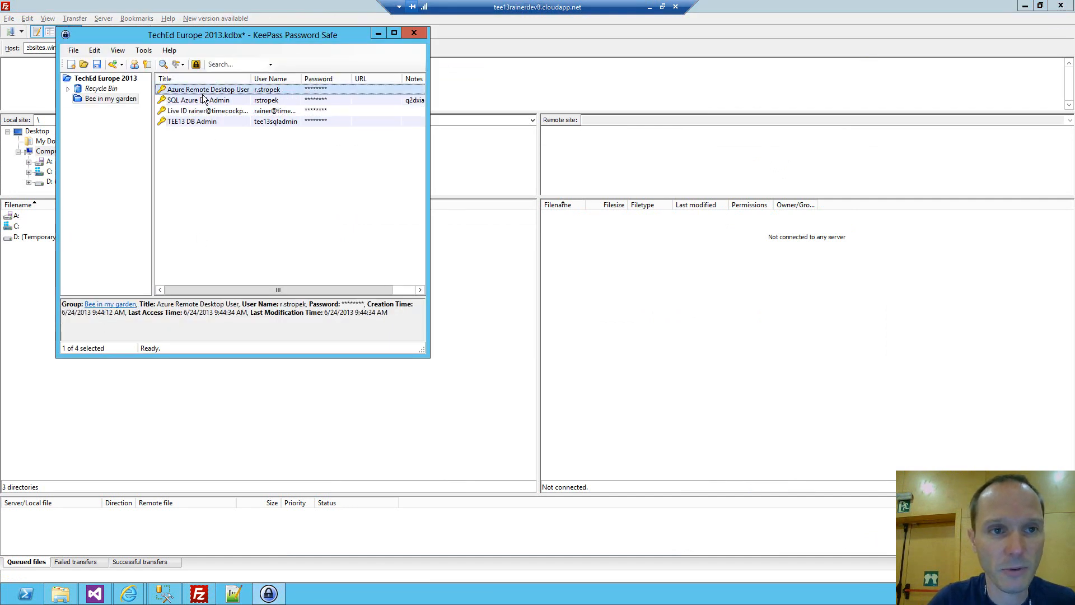
right_click(206, 92)
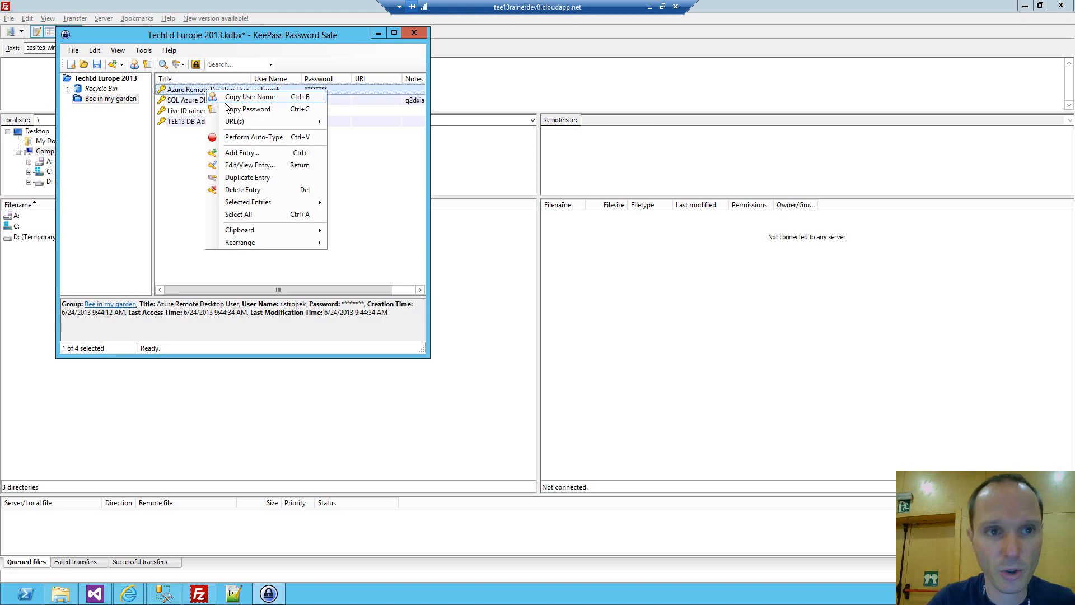
left_click(231, 109)
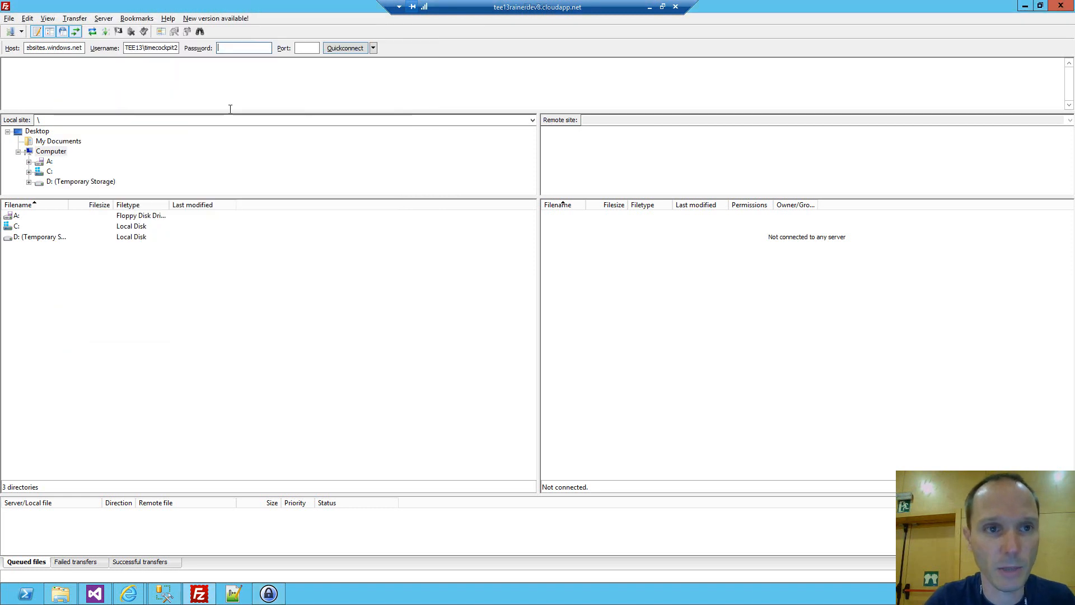
key("ctrl+v")
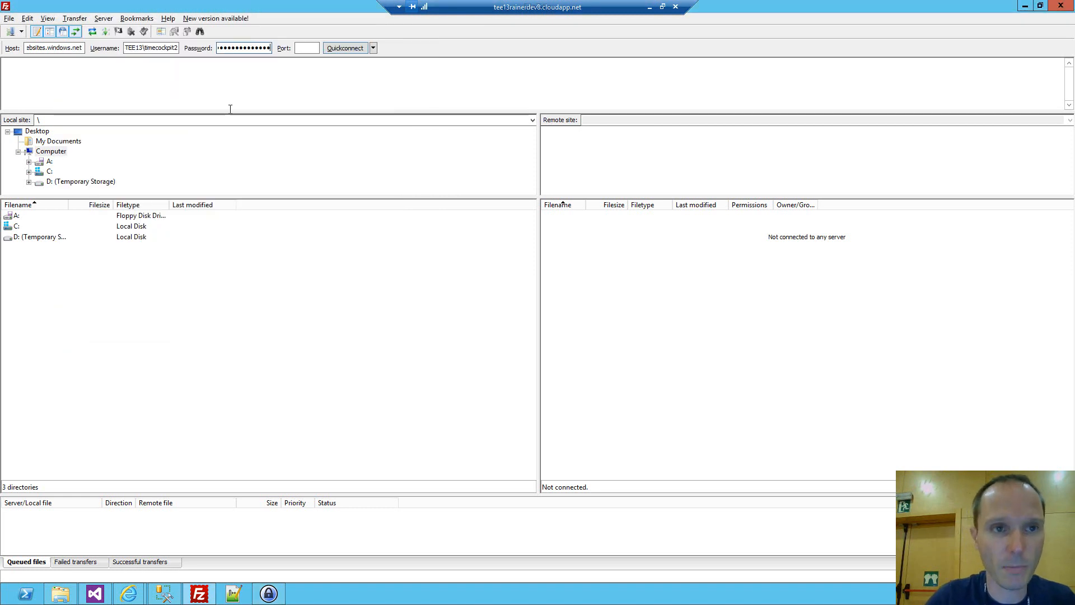
Connect to the FTP server with passwords remembered and open the remote folder /site/wwwroot.
left_click(342, 48)
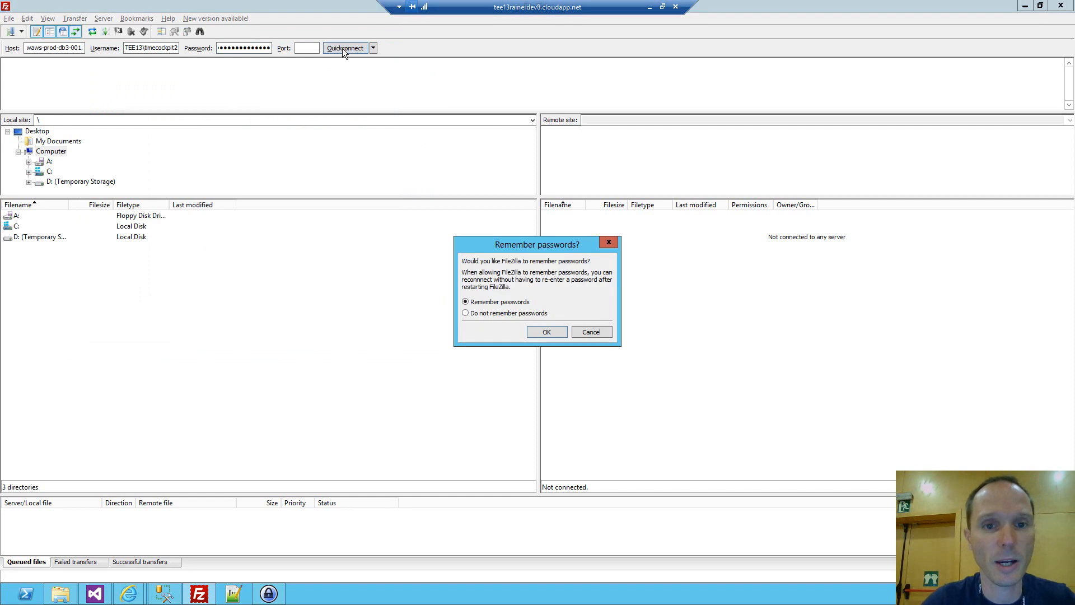
left_click(542, 332)
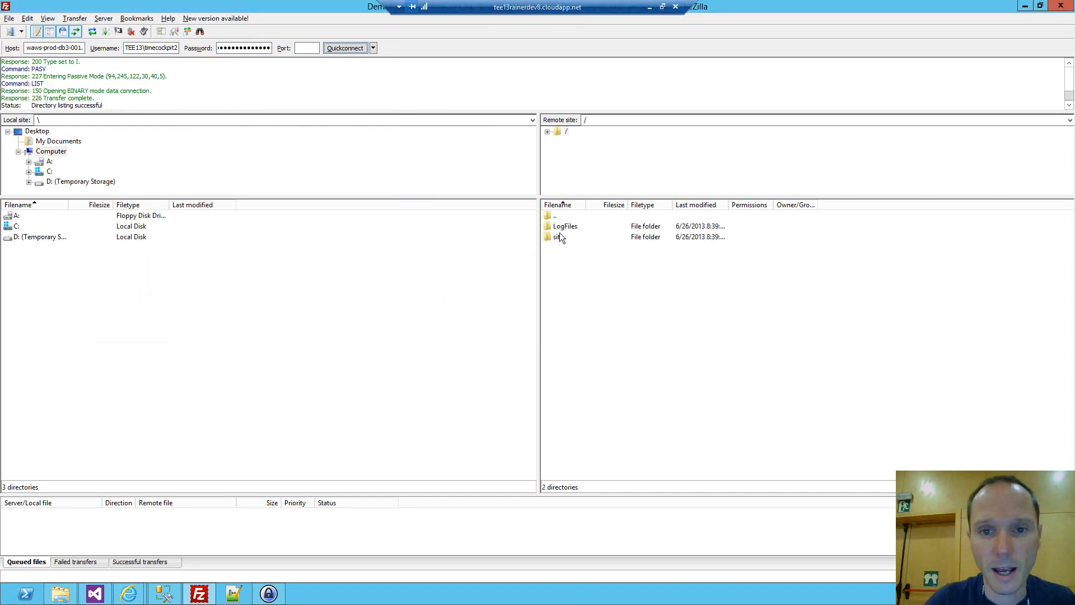
double_click(560, 237)
left_click(566, 226)
double_click(566, 226)
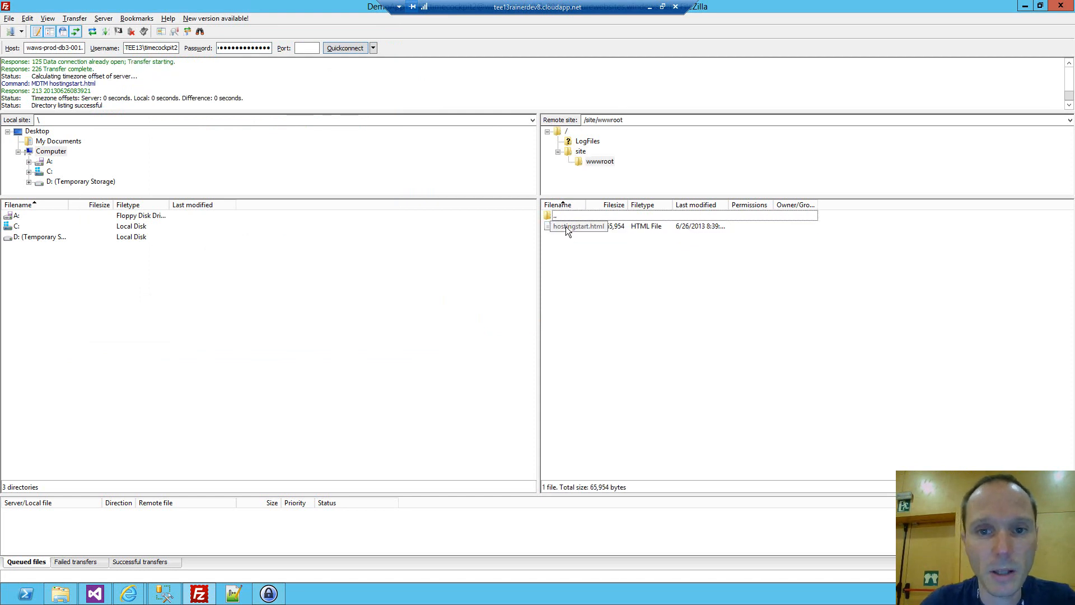
Switch to Notepad++ and start a new file with the opening <html> and <body> tags on separate lines.
left_click(234, 594)
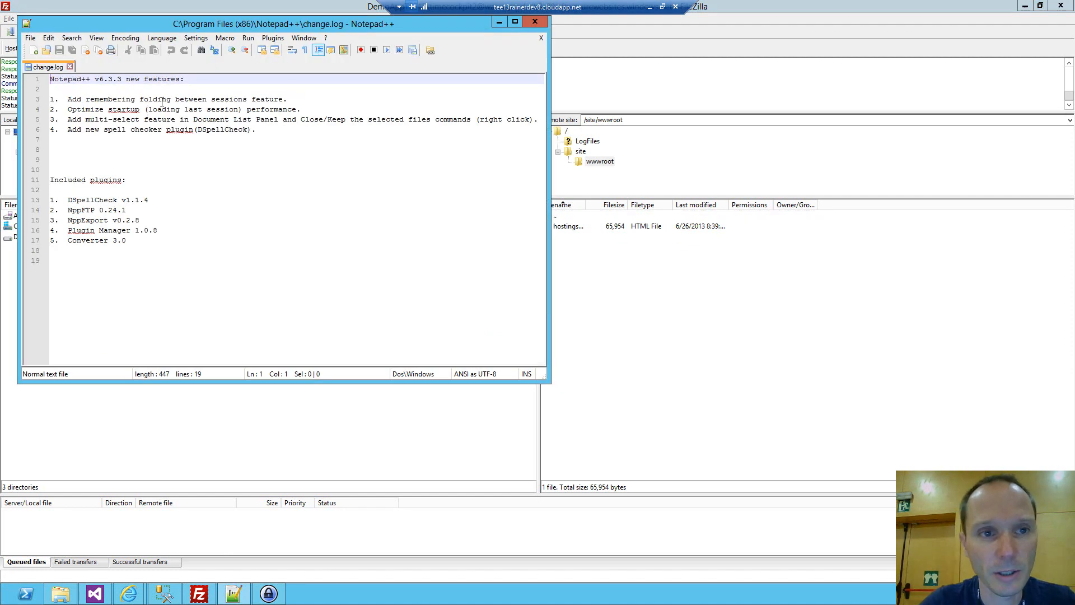
left_click(34, 51)
scroll(131, 109, "up", 1)
type("<html>")
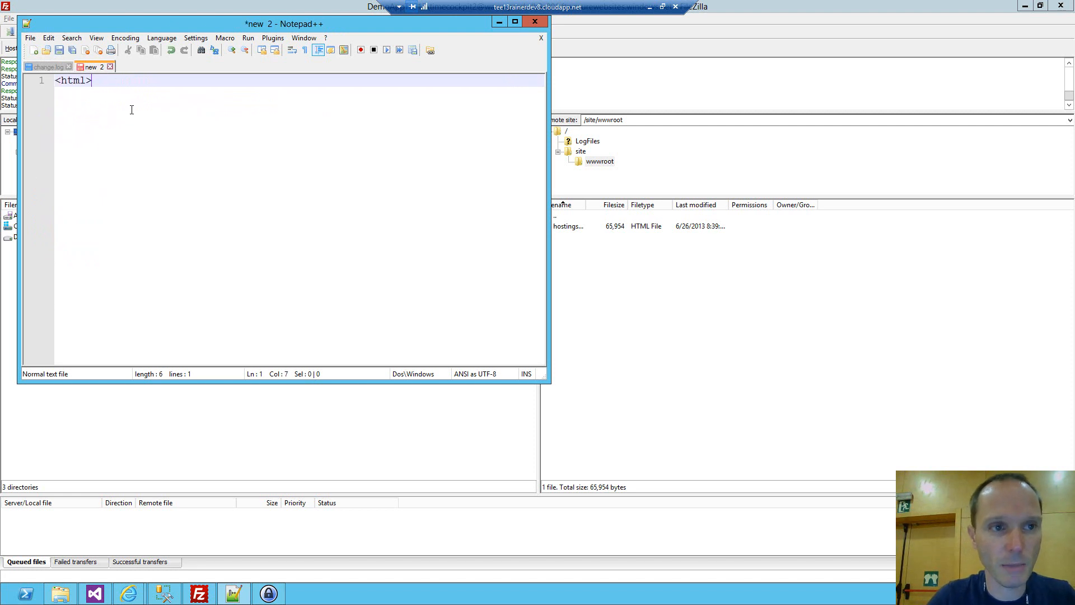
key("Return")
type("<body>")
key("Return")
Add the line <h1>Hello TechEd!</h1> below the opening body tag.
type("<")
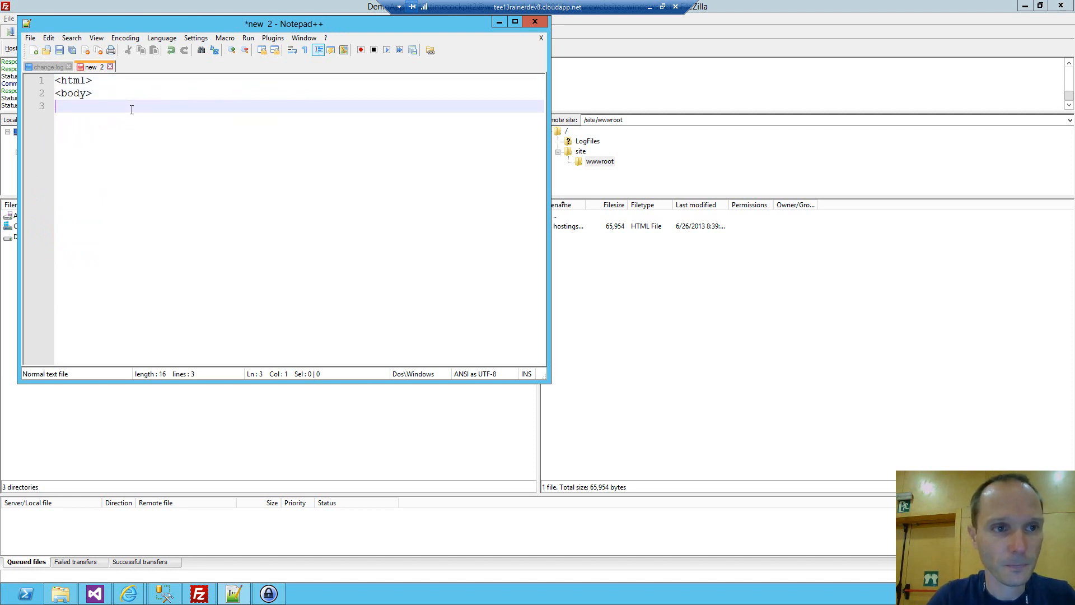
type("h1>")
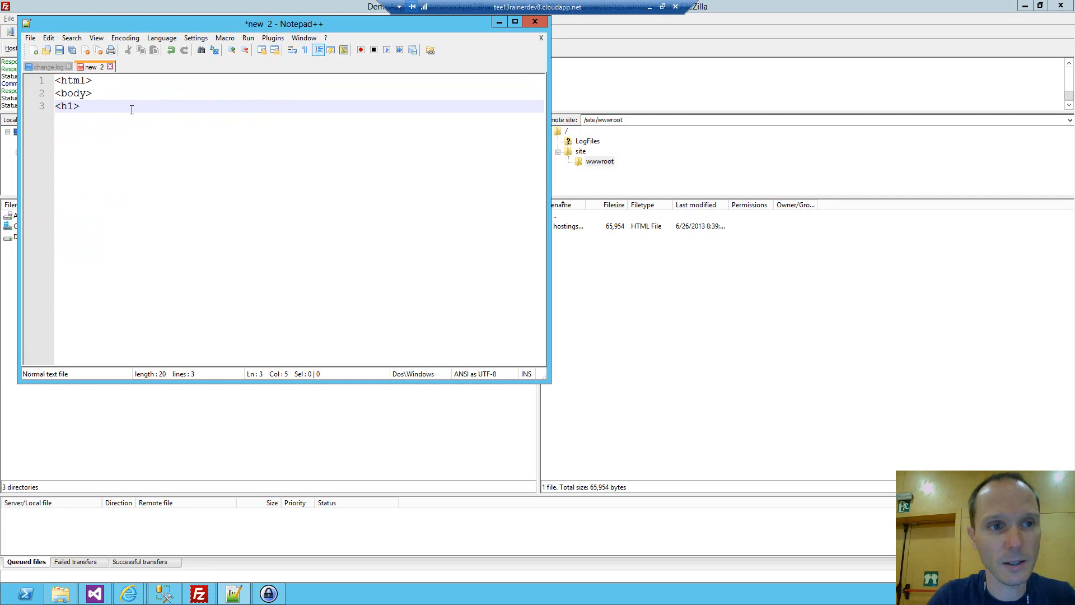
type("Hello TechE")
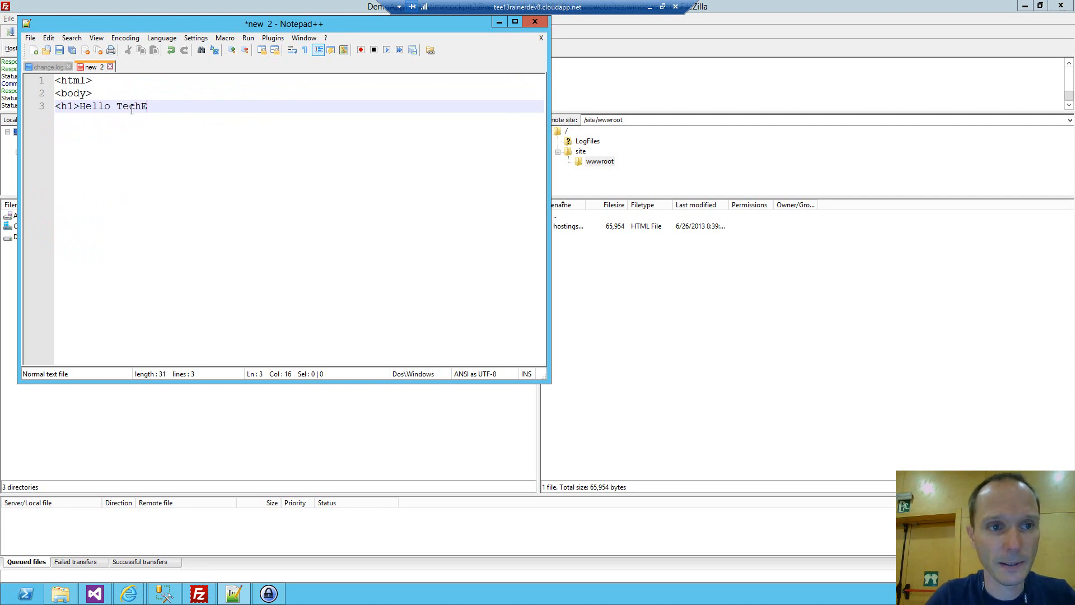
type("d!<(")
type("h1>")
Finish the page with the closing </body> and </html> tags on separate lines.
key("Return")
type("</body>")
key("Return")
type("</html>")
key("Return")
Save the page as helloteched.htm in the Documents library.
key("ctrl+s")
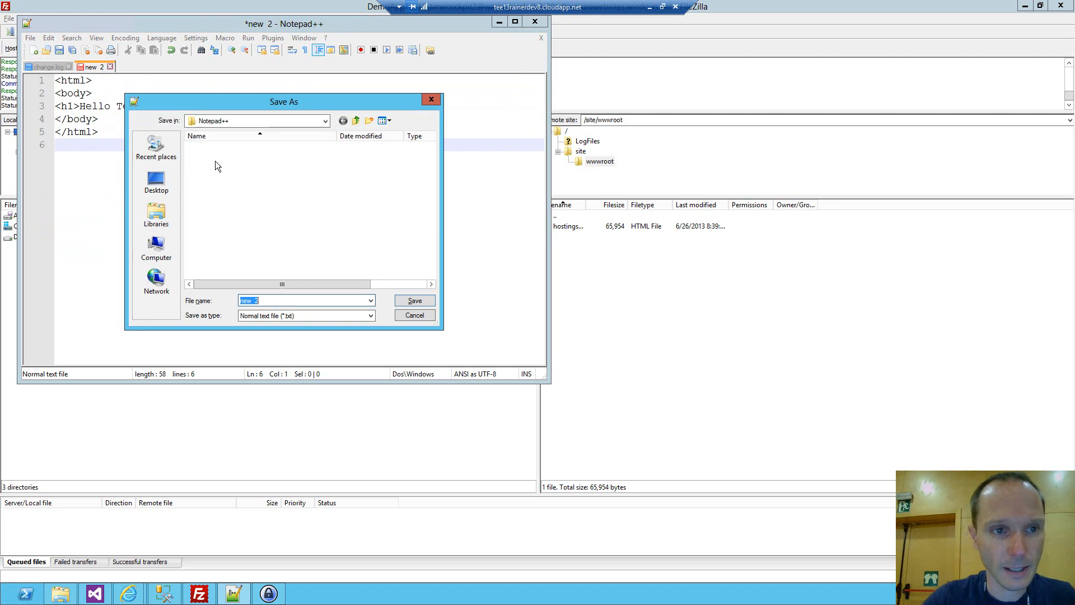
left_click(157, 215)
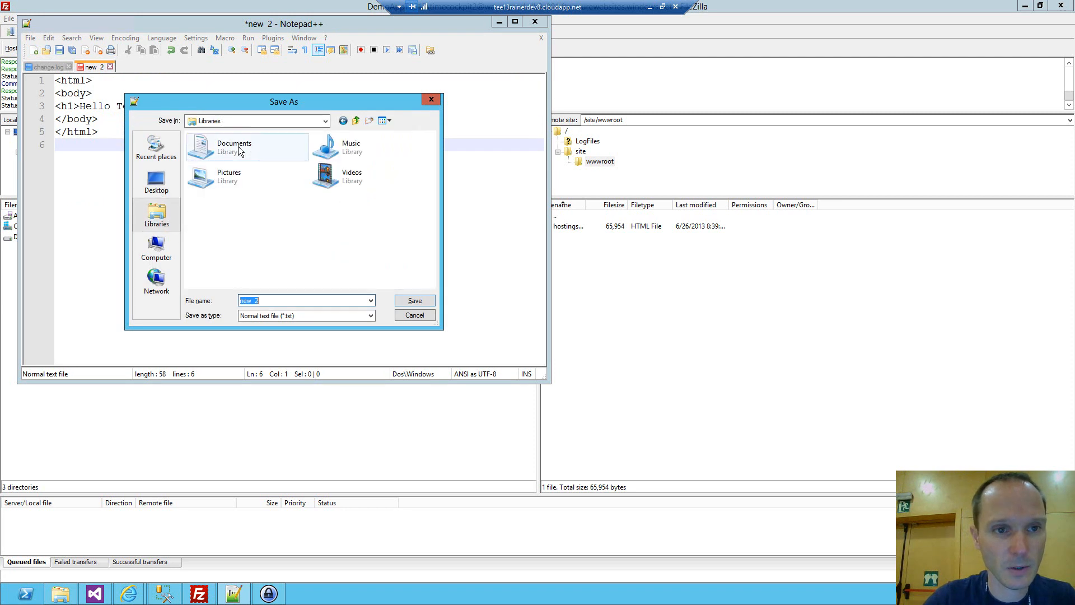
left_click(236, 155)
left_click(234, 156)
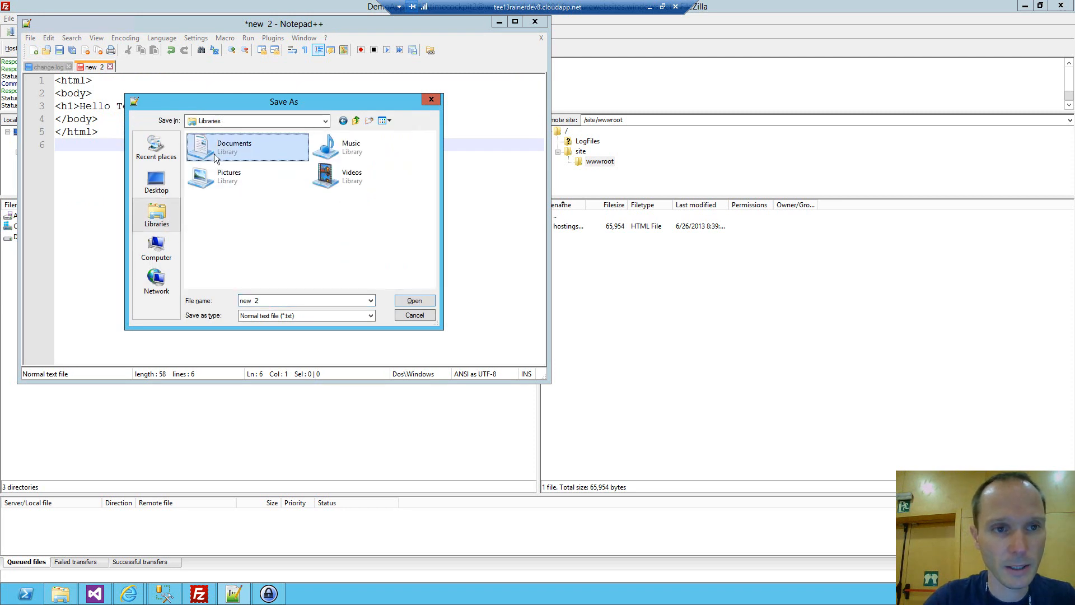
double_click(208, 155)
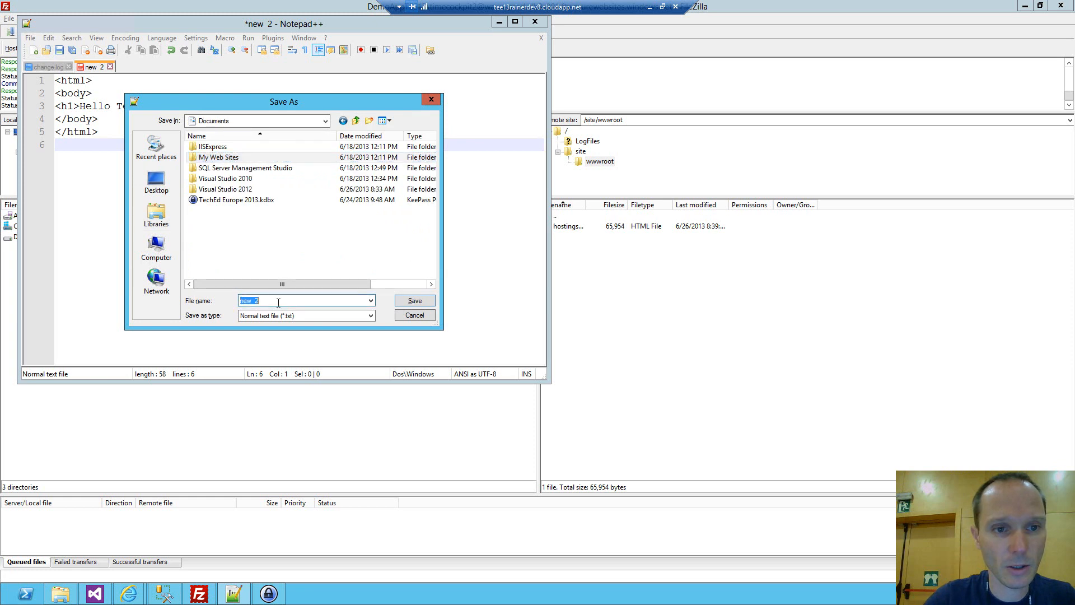
type("helloteched.htm")
key("Return")
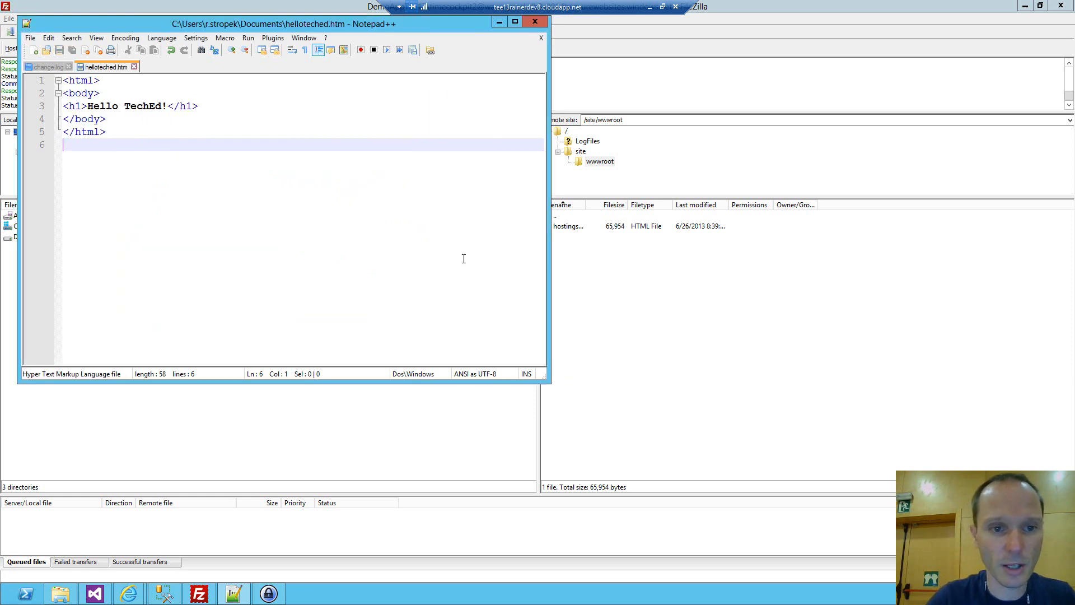
Switch to FileZilla and upload helloteched.htm from the local Documents folder to /site/wwwroot.
key("alt+Tab")
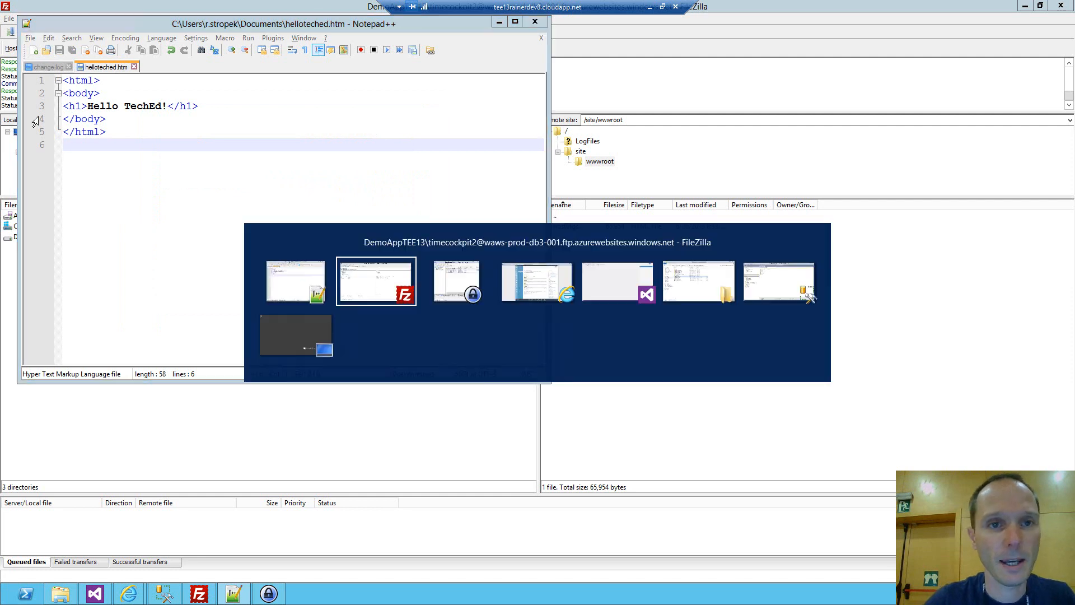
key("Tab")
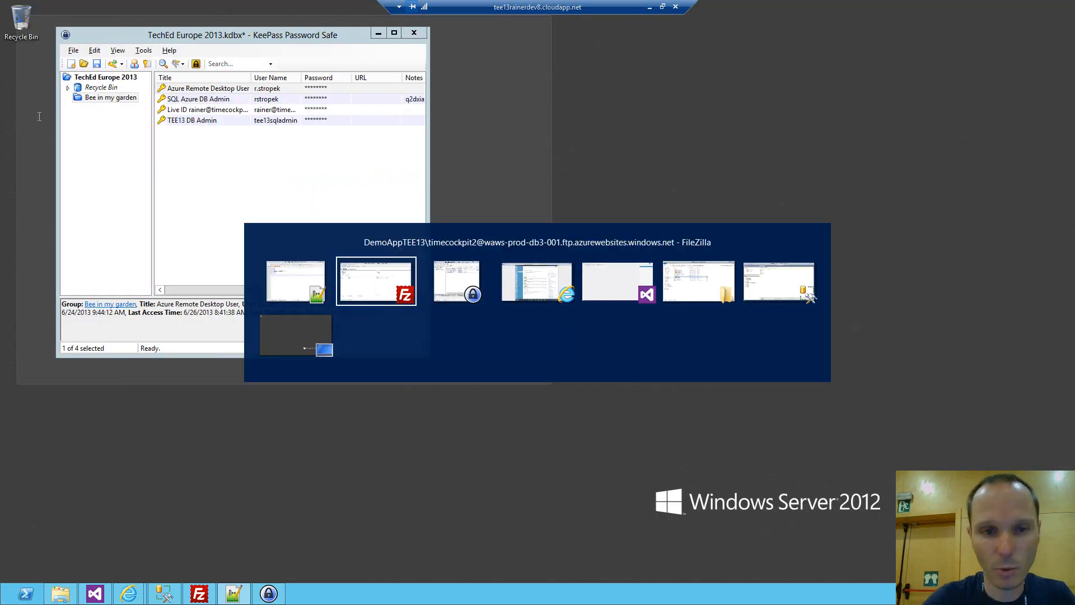
key("shift+Tab")
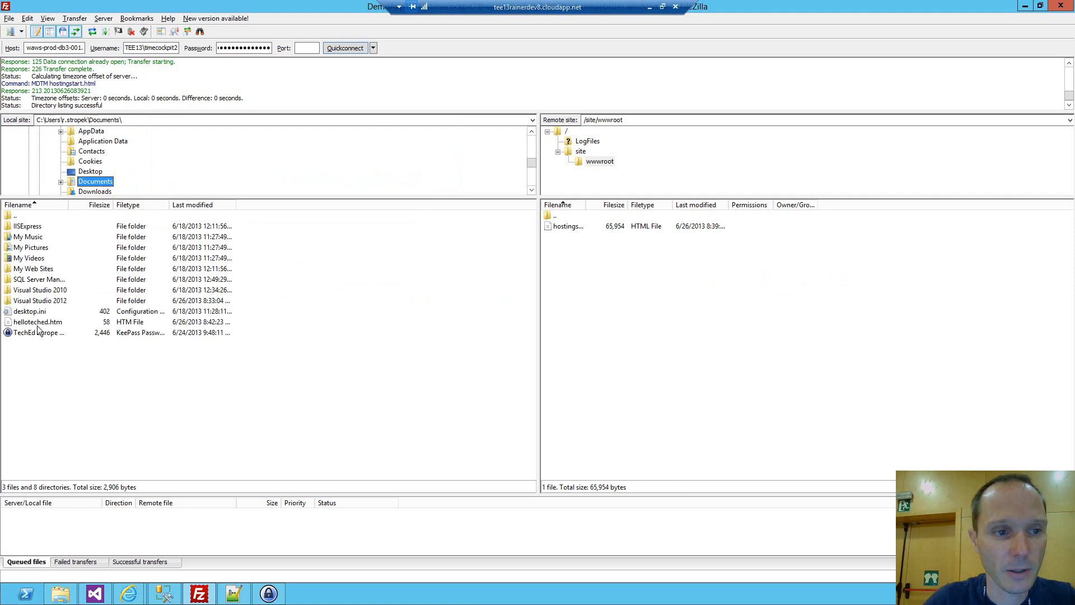
left_click_drag(36, 328, 707, 335)
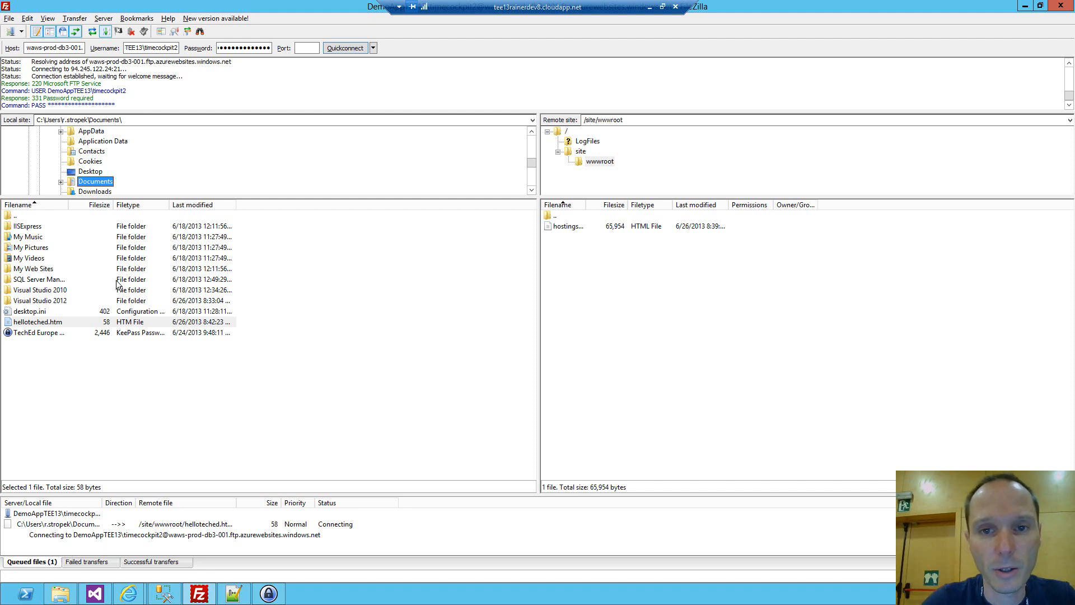
Upload helloteched.htm again, overwriting the remote copy, and widen the Filename column of the remote file list.
left_click_drag(27, 320, 614, 327)
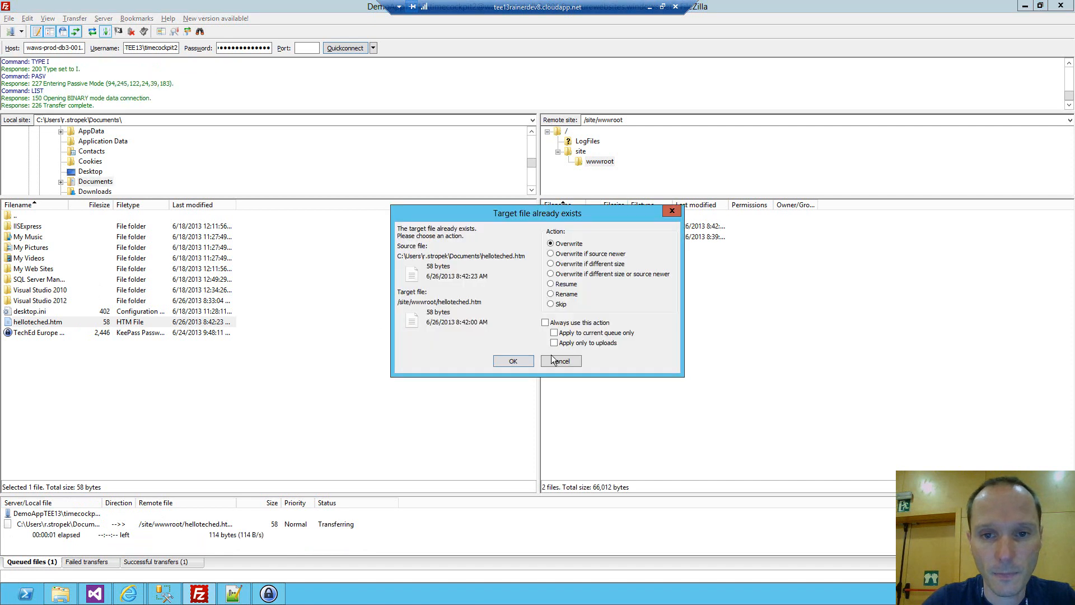
left_click(521, 361)
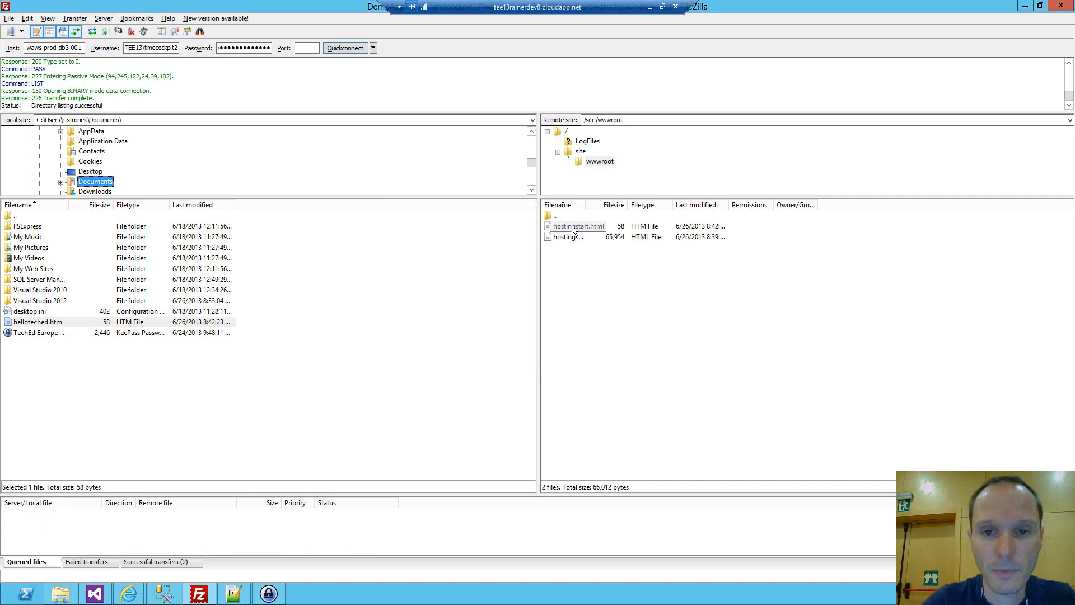
left_click(577, 227)
left_click_drag(586, 205, 614, 208)
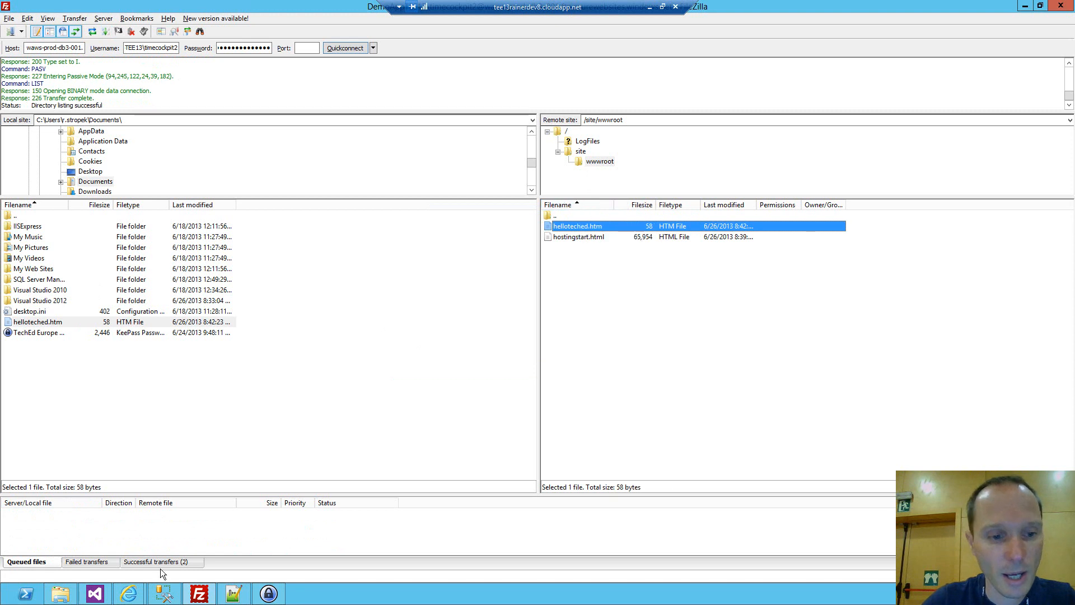
Switch to Internet Explorer and open the live site through the site URL on the DemoAppTEE13 dashboard.
mouse_move(128, 594)
left_click(32, 535)
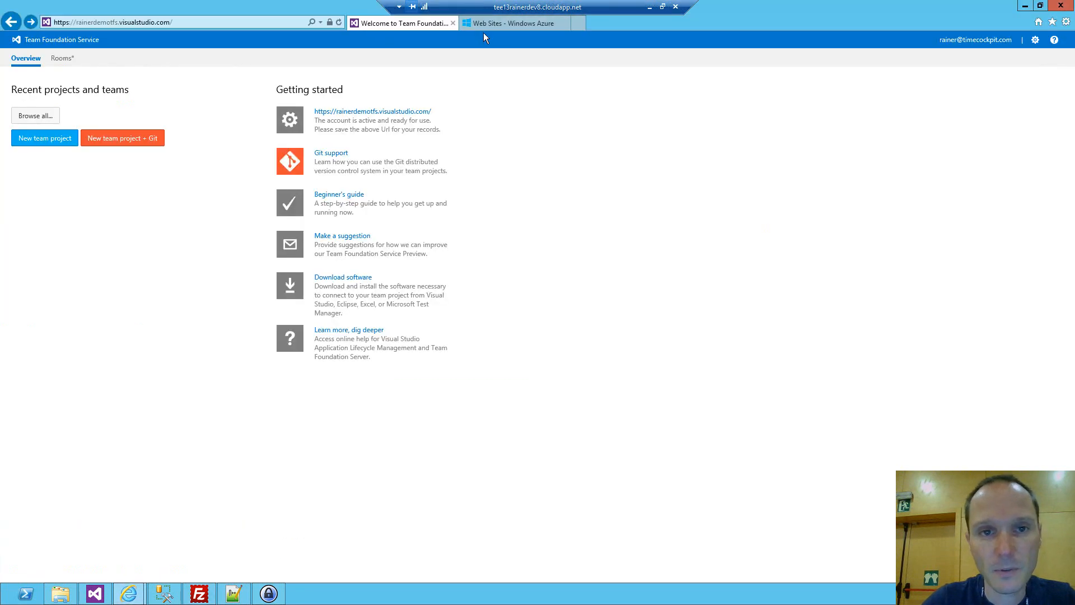
left_click(505, 22)
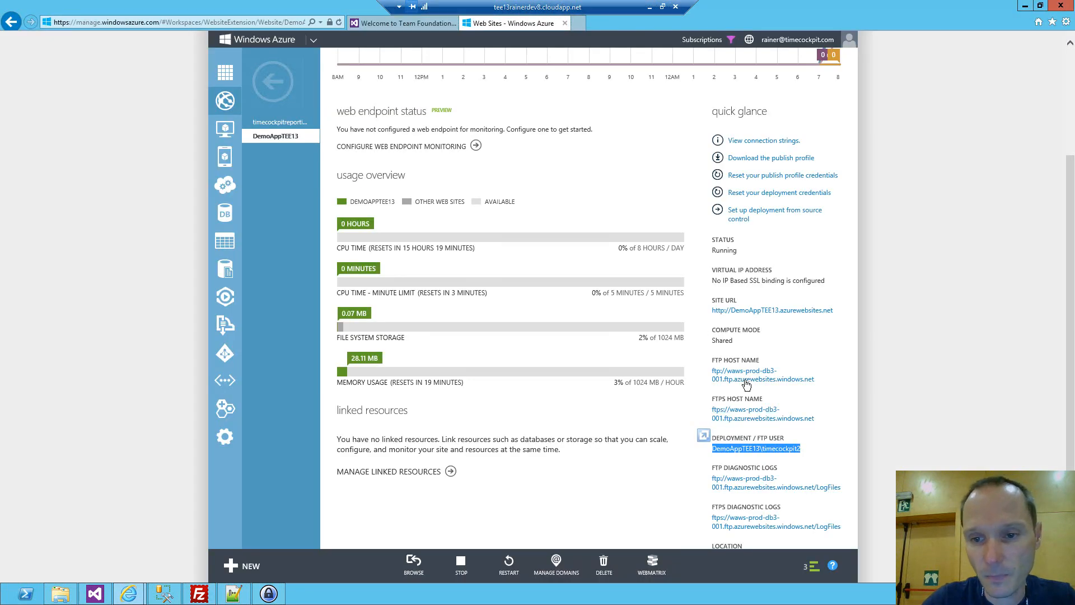
left_click(752, 310)
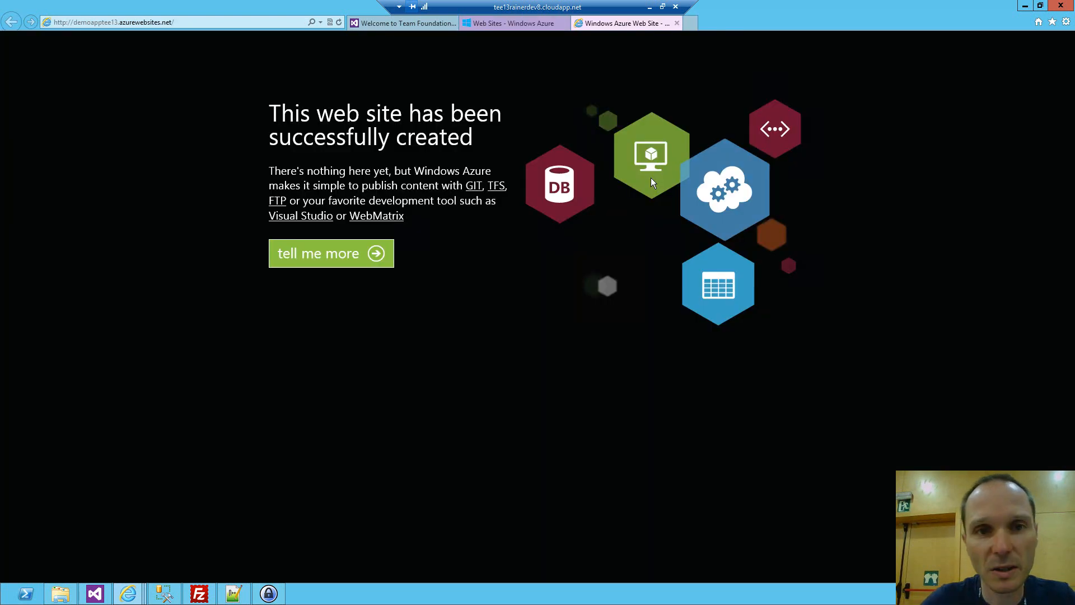
View the uploaded page at demoapptee13.azurewebsites.net/helloteched.htm and close it again.
left_click(209, 22)
left_click(209, 21)
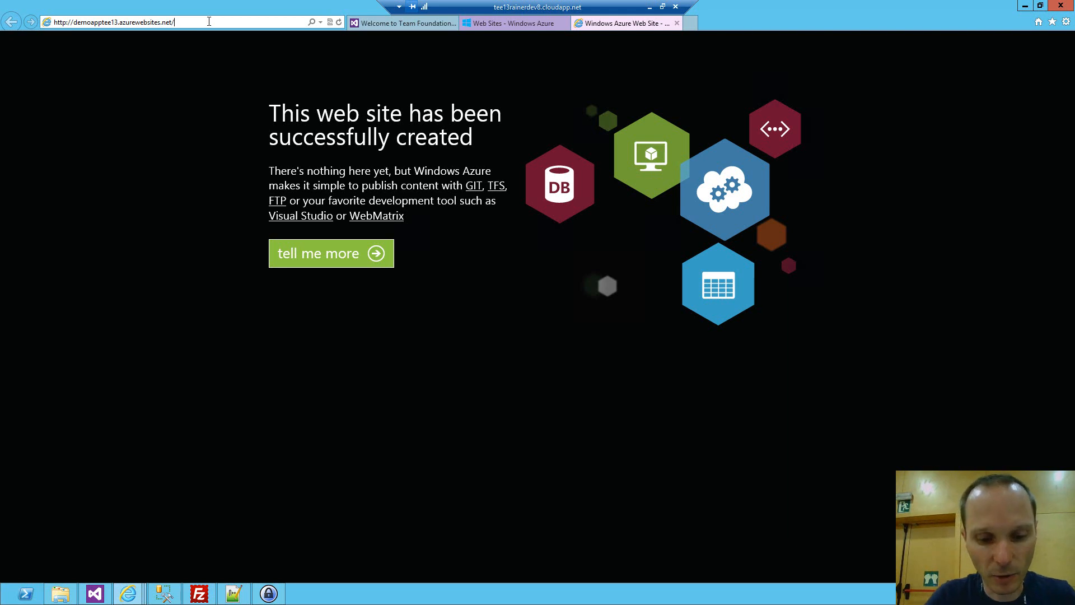
type("hell")
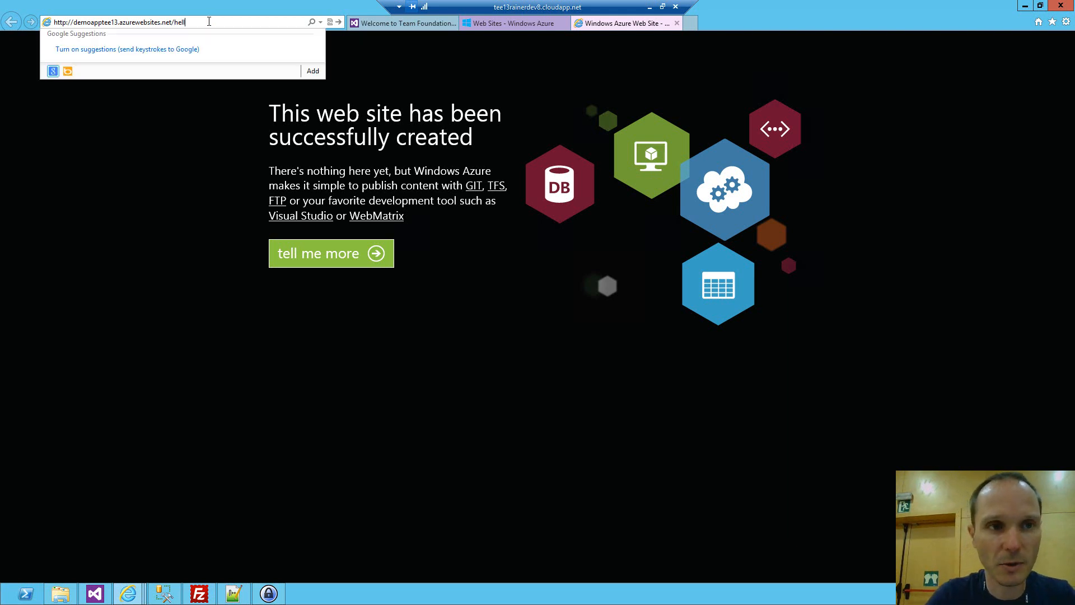
type("oteched.htm")
key("Return")
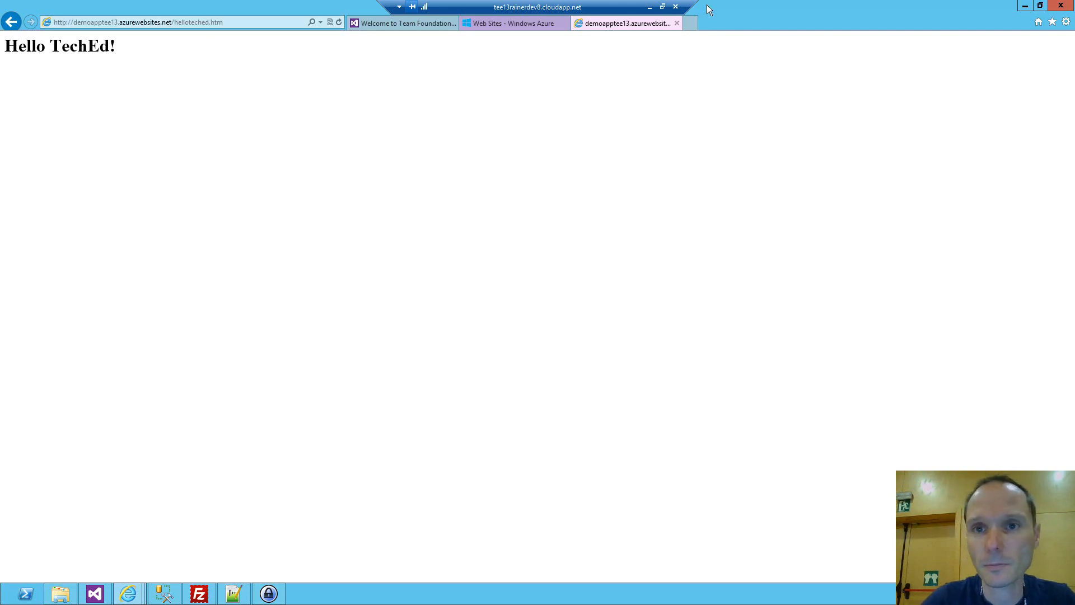
left_click(676, 23)
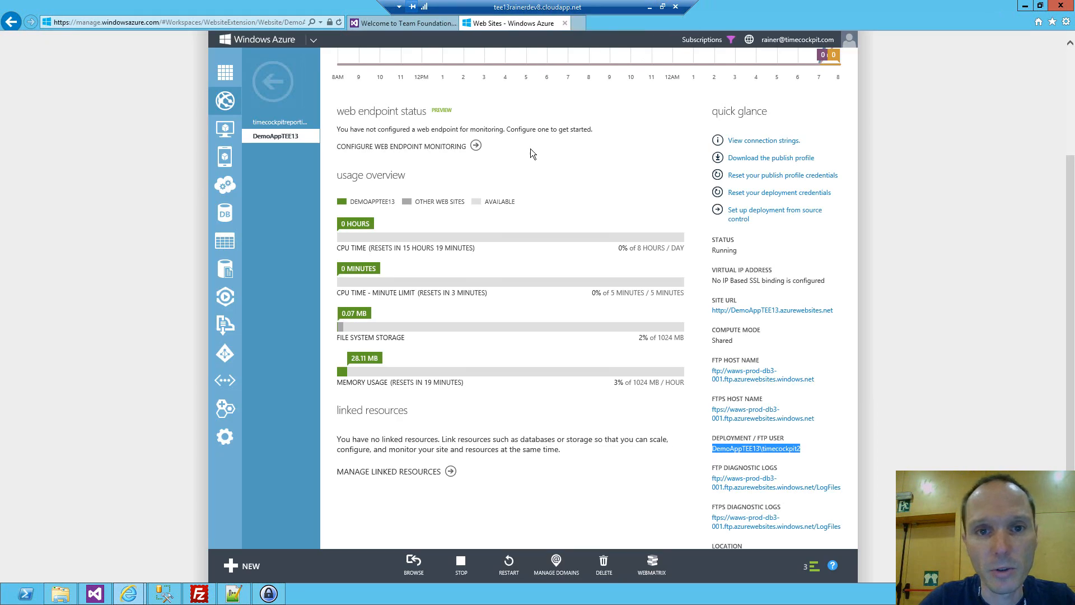
Reduce DemoAppTEE13's scale setting to 1 instance in Shared mode and save the change.
scroll(529, 144, "up", 3)
left_click(512, 97)
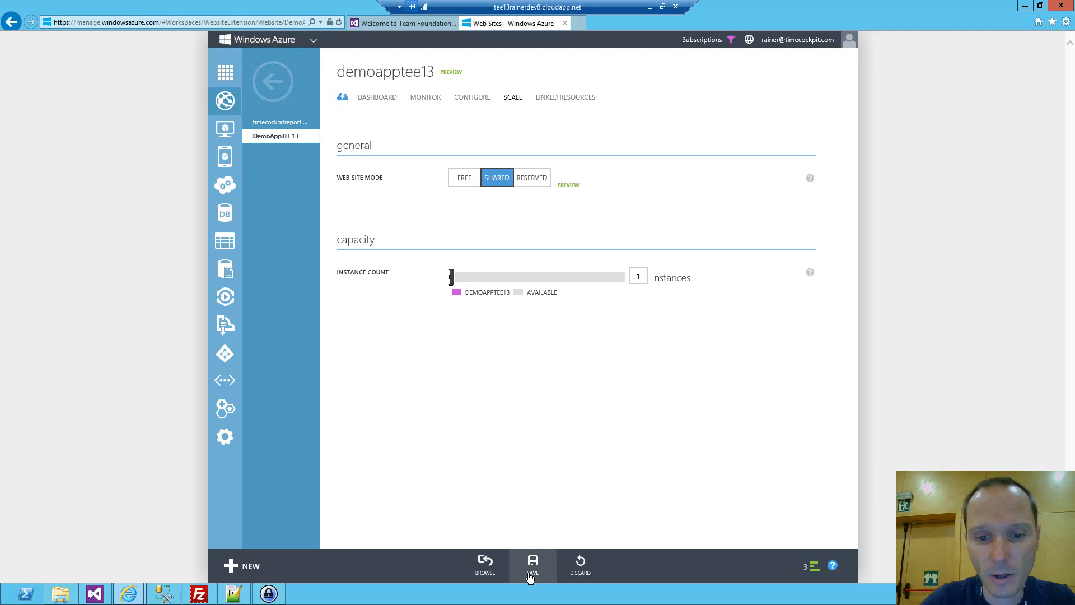
left_click(533, 563)
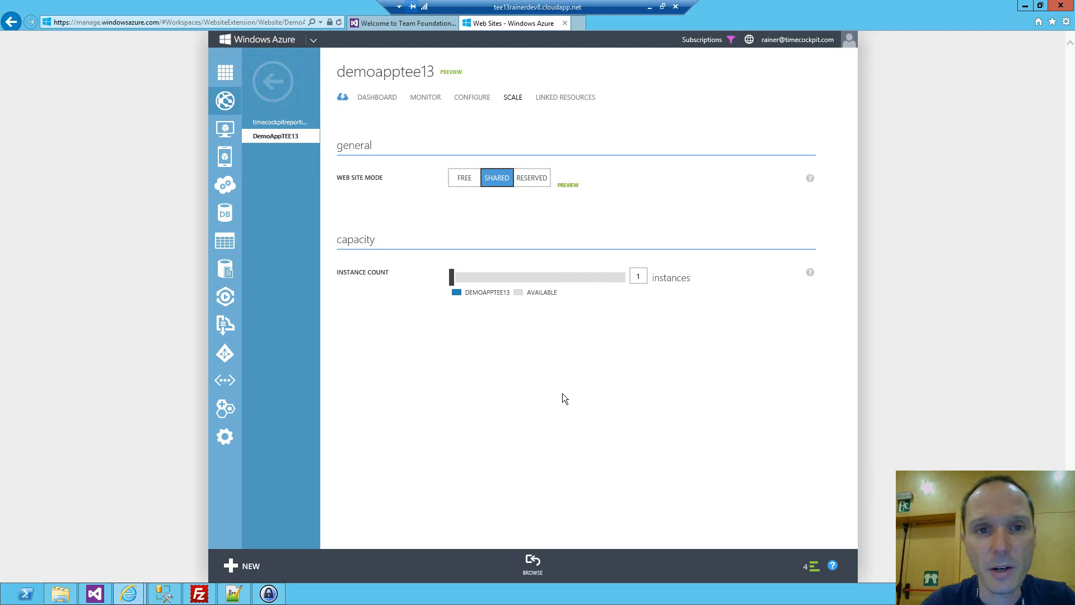
Create the team project DemoProject in Team Foundation Service with the Scrum 3.0 - Preview template and Team Foundation Version Control, and open it.
left_click(343, 99)
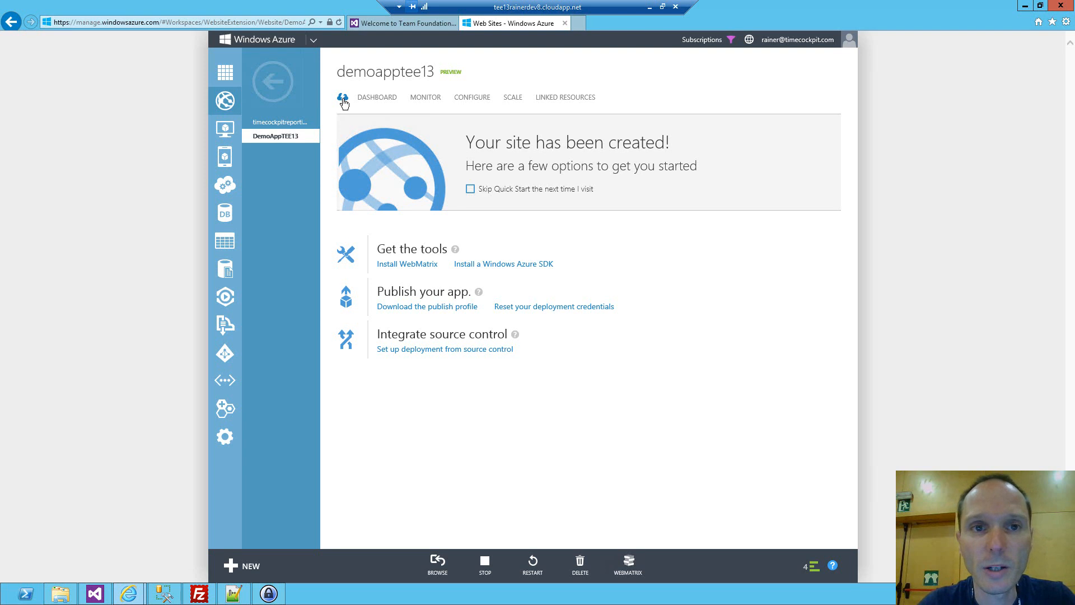
left_click(404, 24)
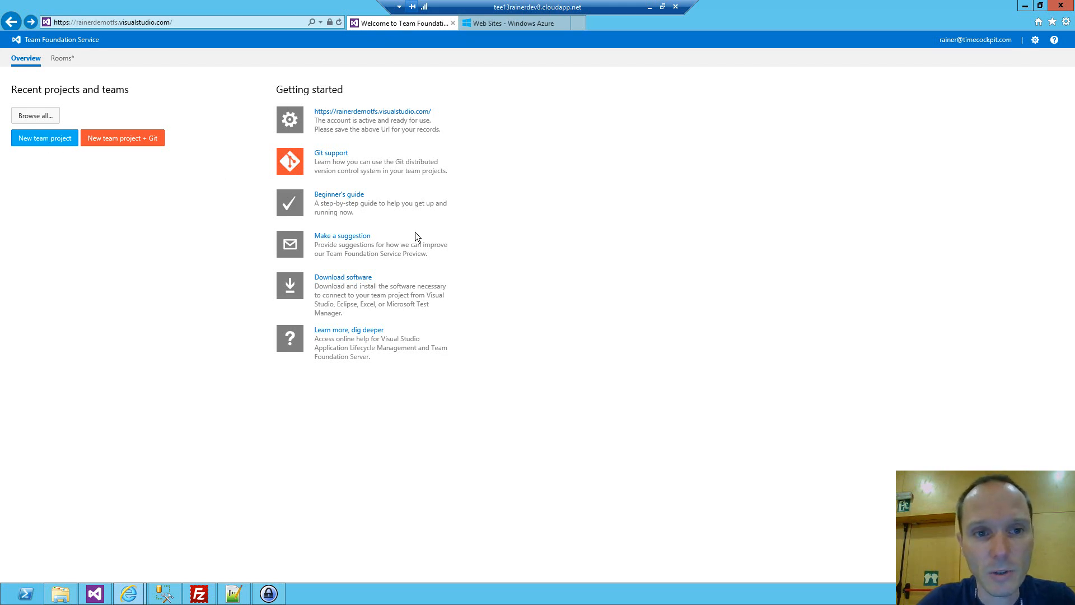
type("DemoProject")
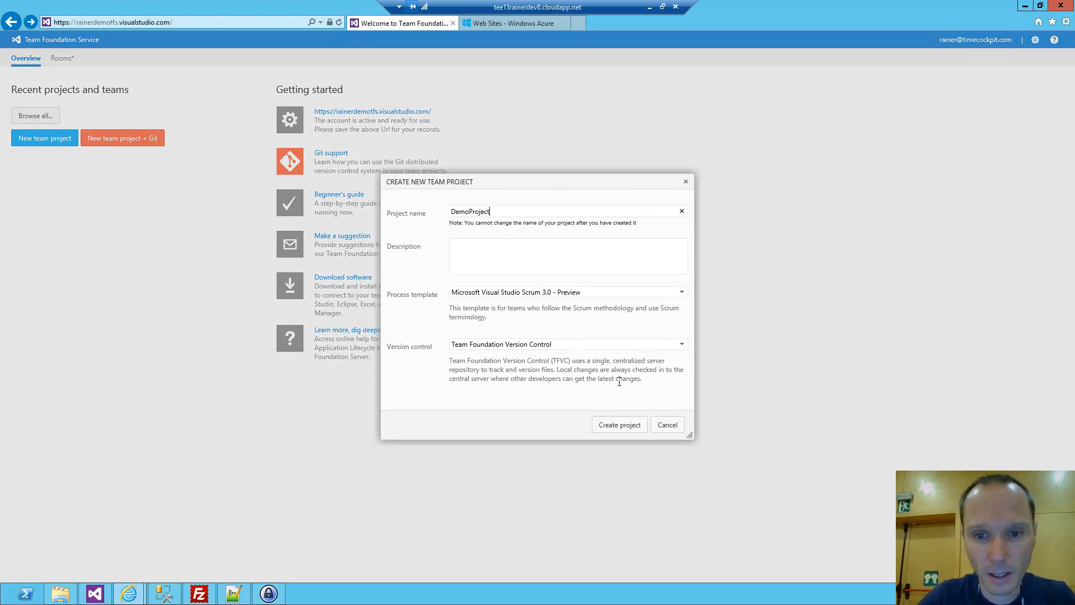
left_click(623, 427)
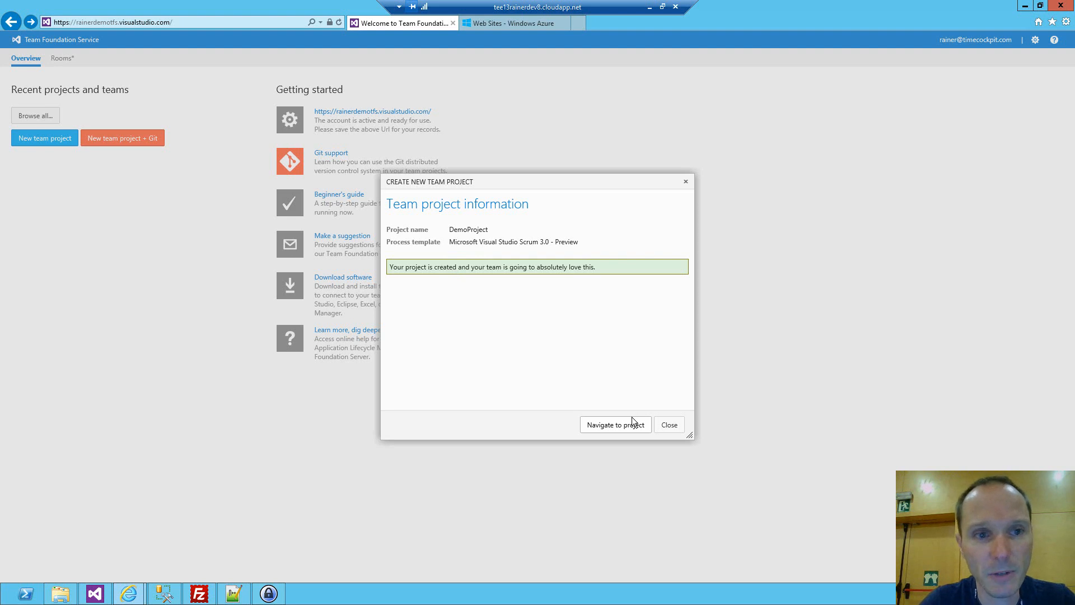
left_click(628, 431)
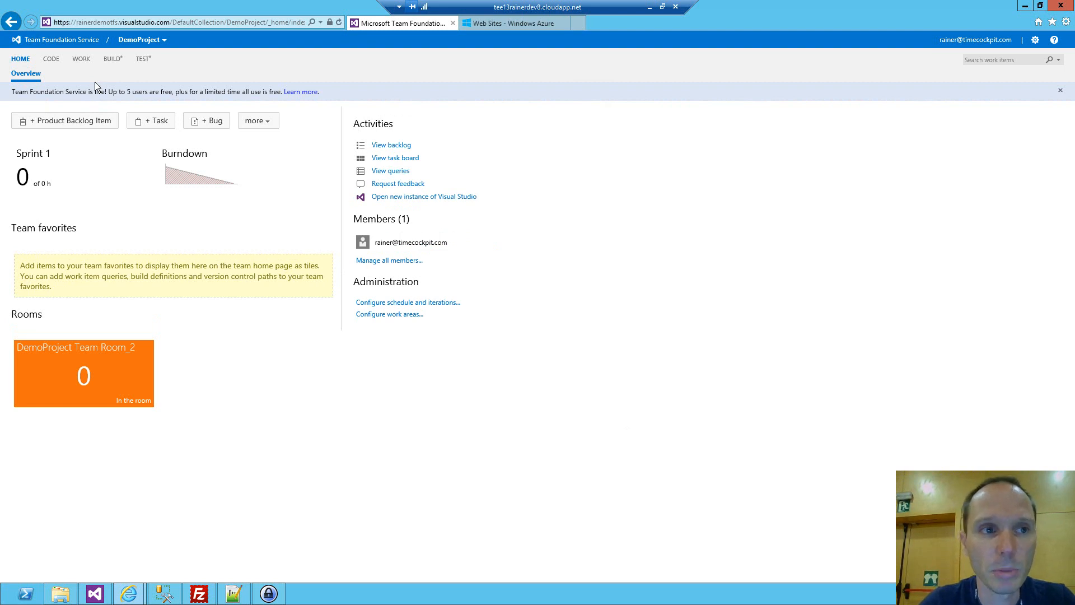
Open DemoProject's backlog and add a product backlog item titled "Create a database".
left_click(80, 59)
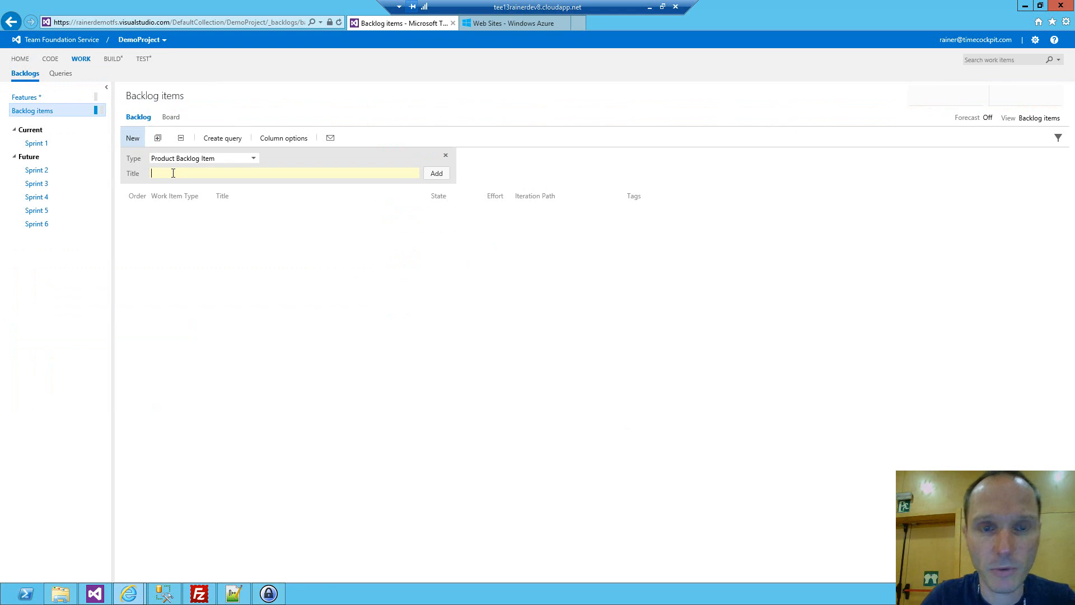
type("Cra")
key("BackSpace")
type("etaet")
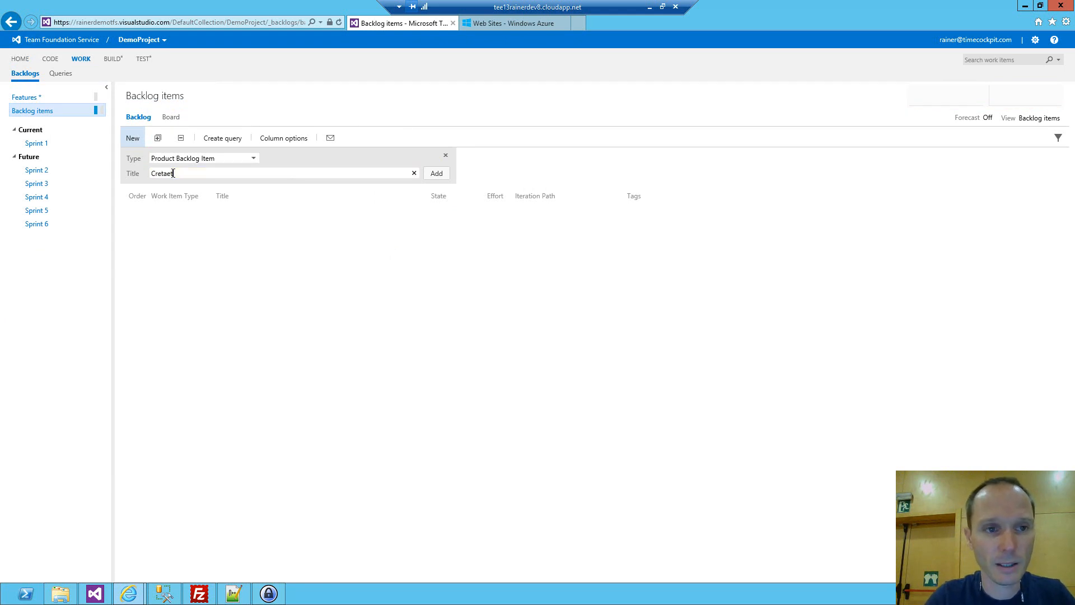
key("BackSpace")
key("BackSpace")
key("BackSpace")
type("ate a database")
key("Return")
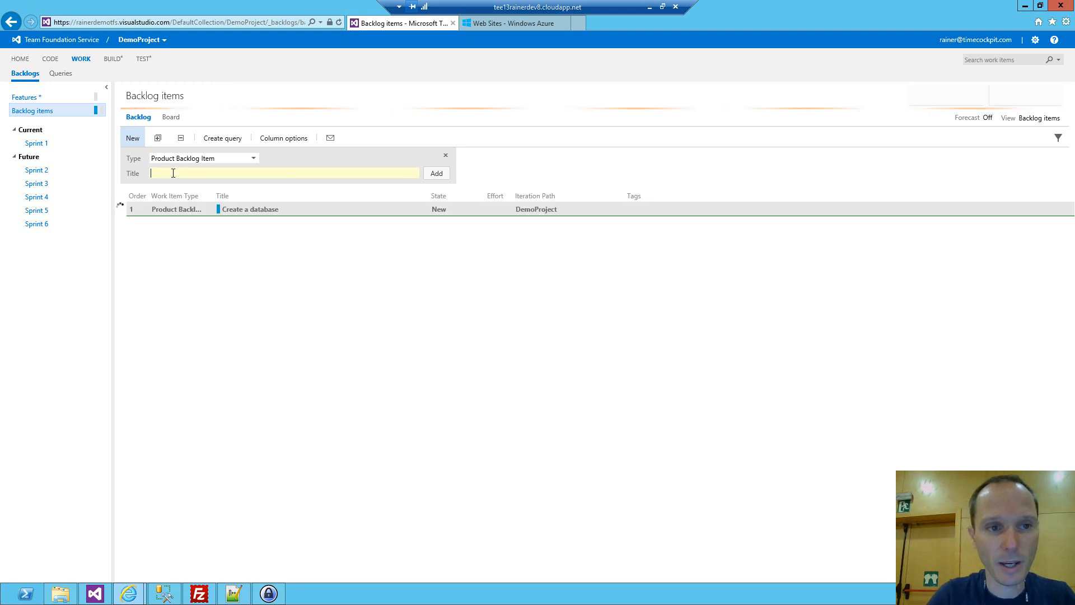
Add two more product backlog items titled "Develop the UI" and "Make it look awesome".
type("Develop the UI")
key("Return")
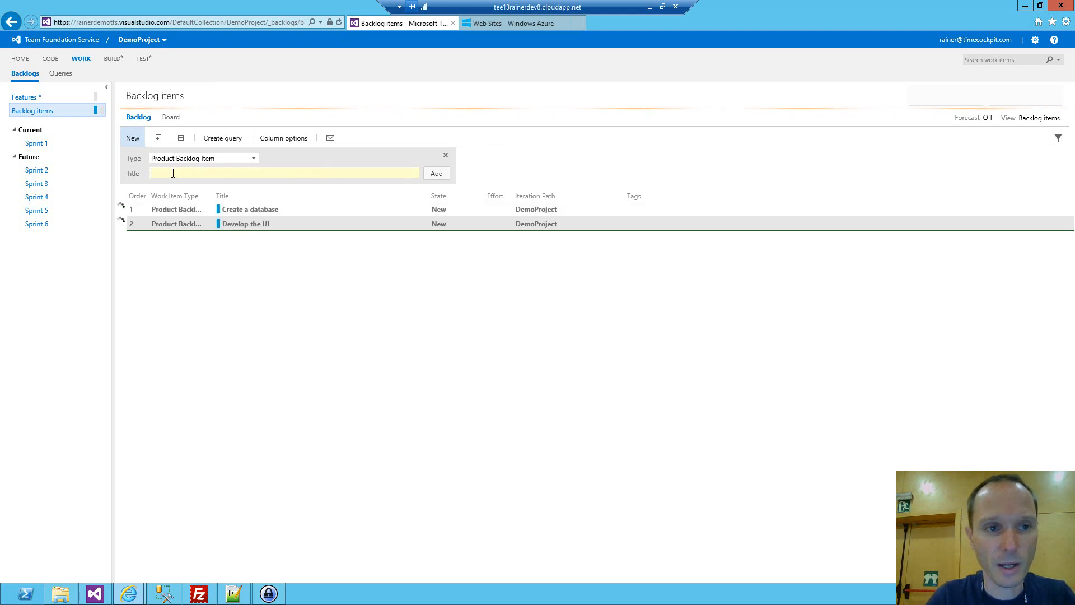
type("Make it")
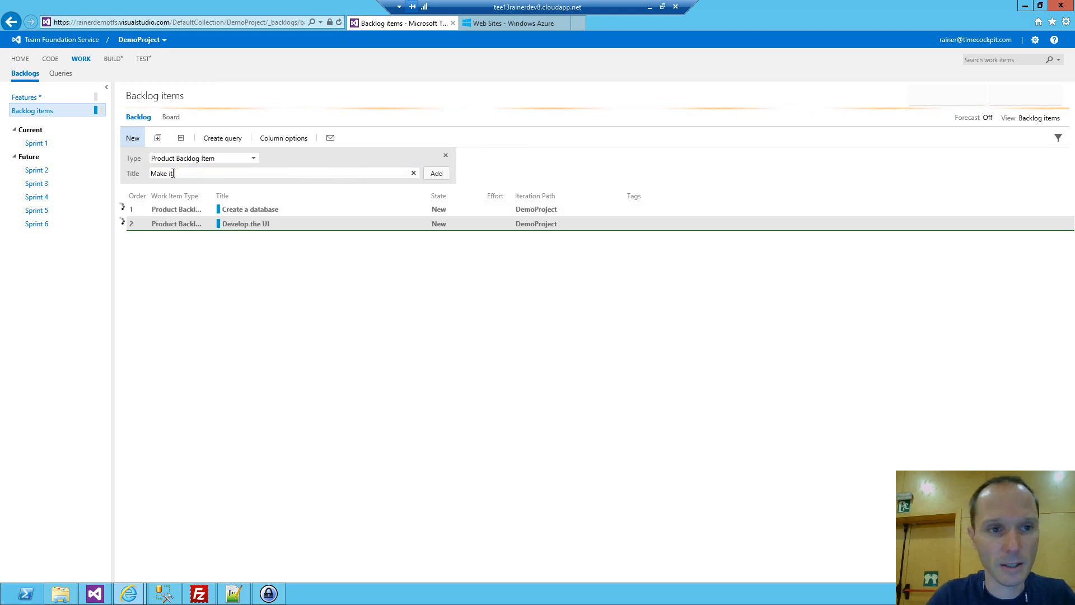
type(" look awesome")
key("Return")
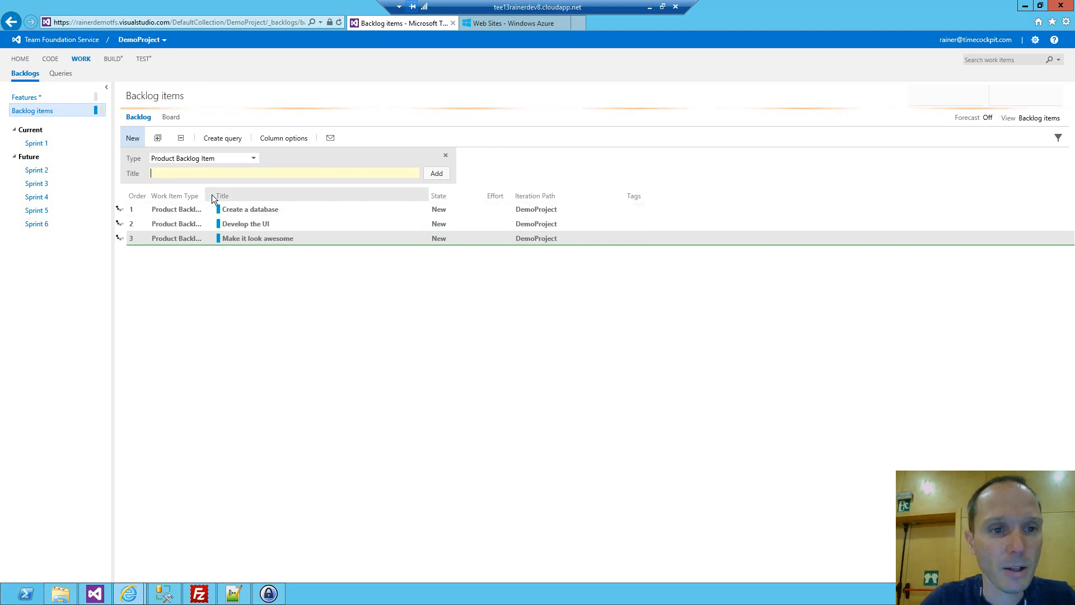
Assign "Create a database" and "Develop the UI" to Sprint 1 and "Make it look awesome" to Sprint 2.
left_click_drag(210, 195, 37, 144)
left_click_drag(283, 223, 37, 143)
left_click_drag(289, 242, 42, 174)
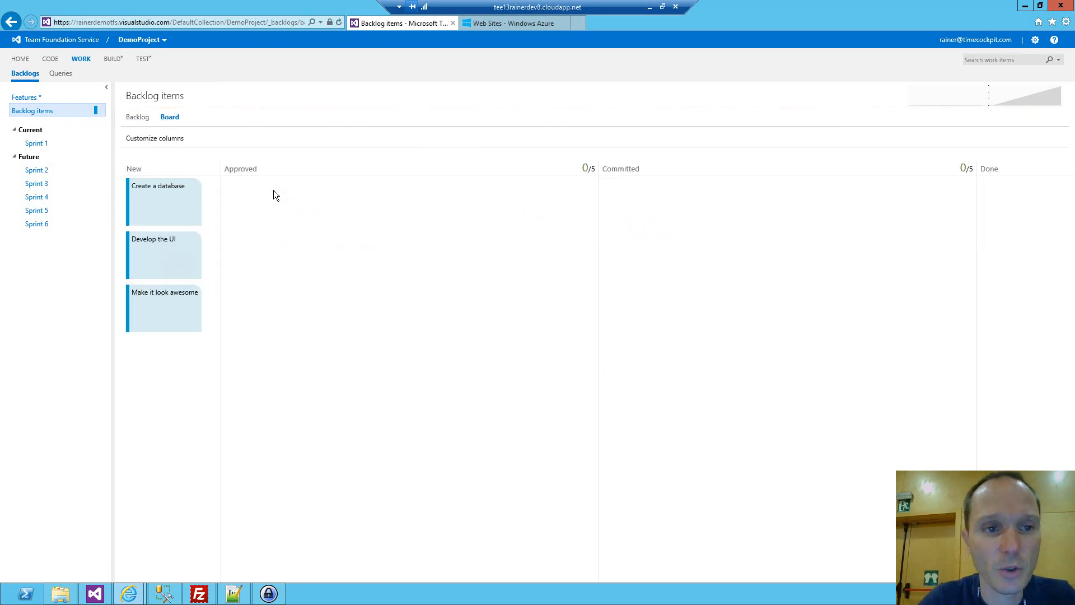
On the backlog board, move "Develop the UI" to Approved and "Create a database" through Approved to Committed.
left_click_drag(151, 200, 265, 200)
left_click_drag(155, 210, 267, 264)
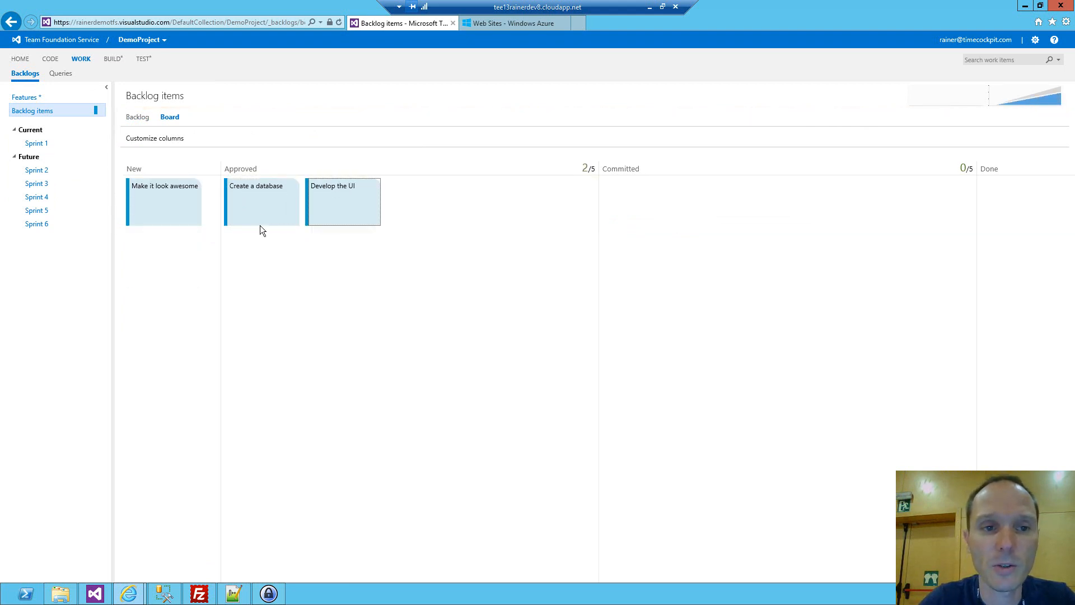
left_click_drag(257, 211, 680, 223)
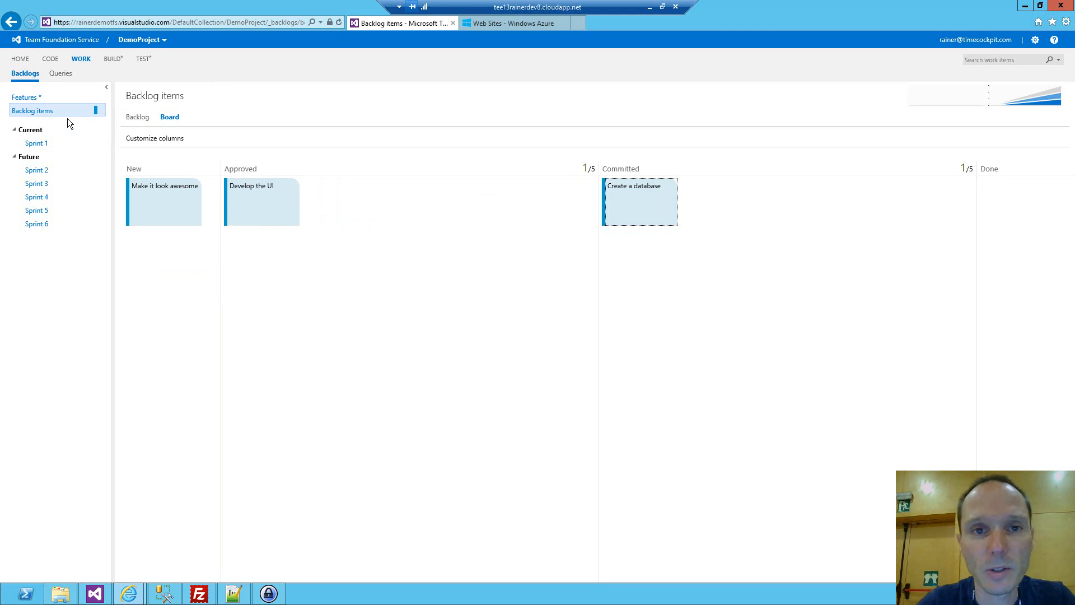
View DemoProject's source code folder, return to the project home page and open the project in a new Visual Studio instance.
left_click(50, 58)
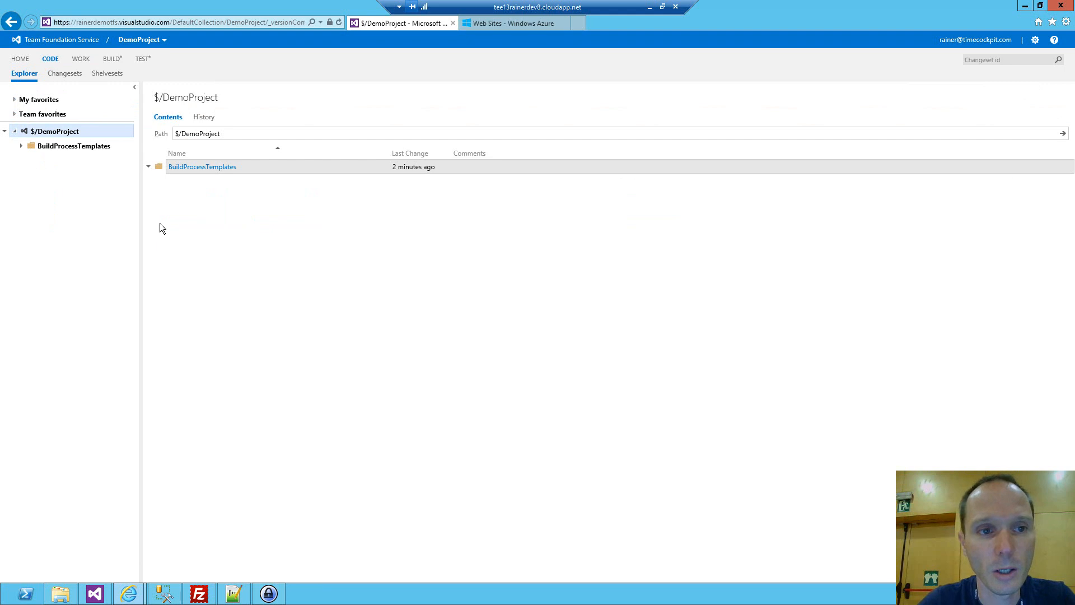
left_click(21, 59)
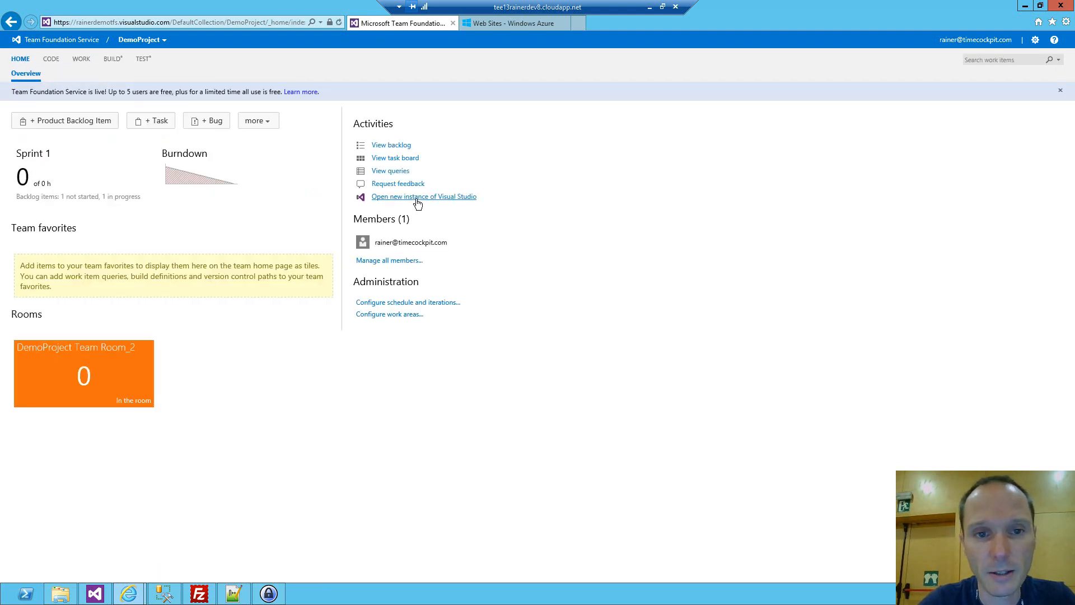
left_click(417, 200)
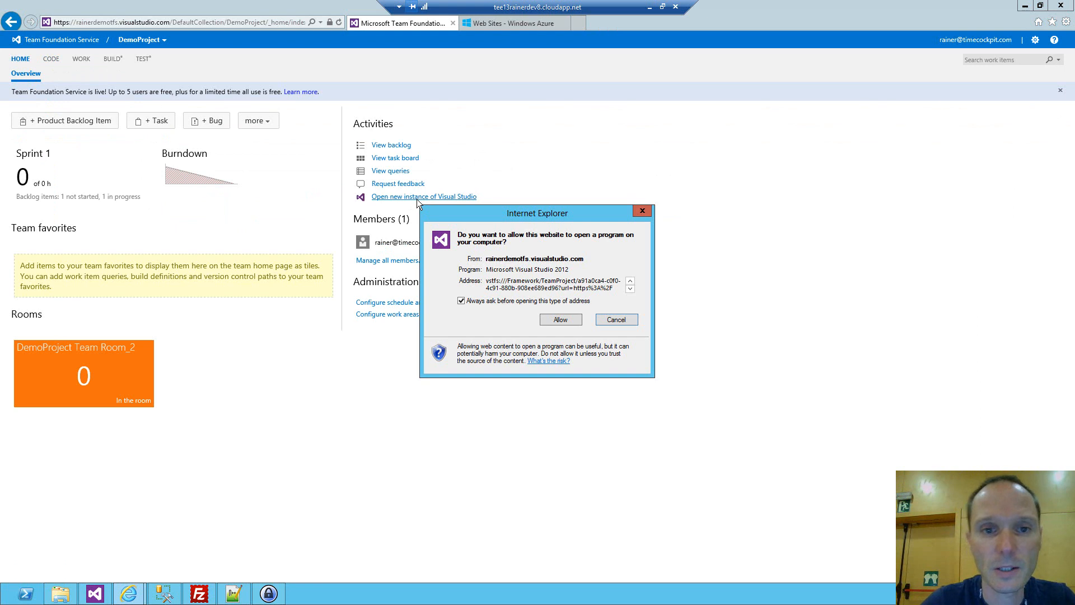
left_click(556, 319)
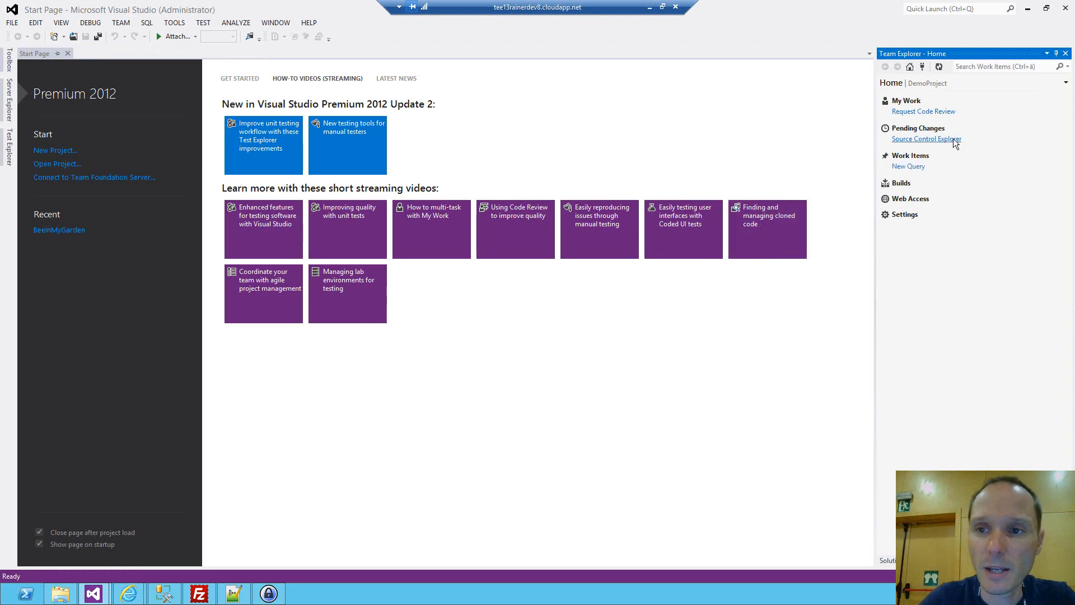
Get the latest version of DemoProject in Source Control Explorer and view its local folder C:\Source\DemoProject.
left_click(912, 138)
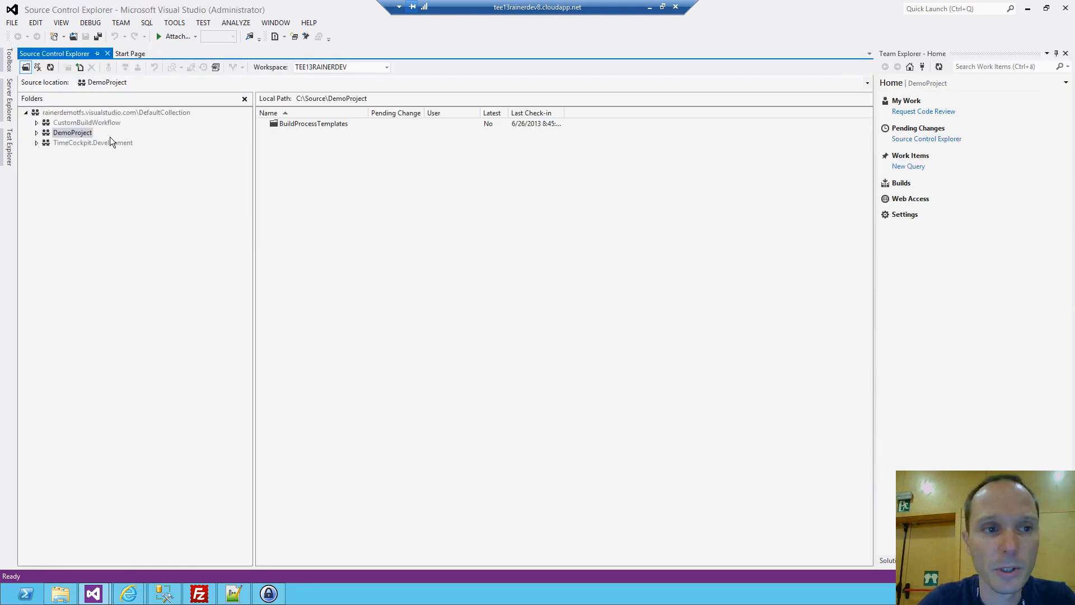
right_click(66, 134)
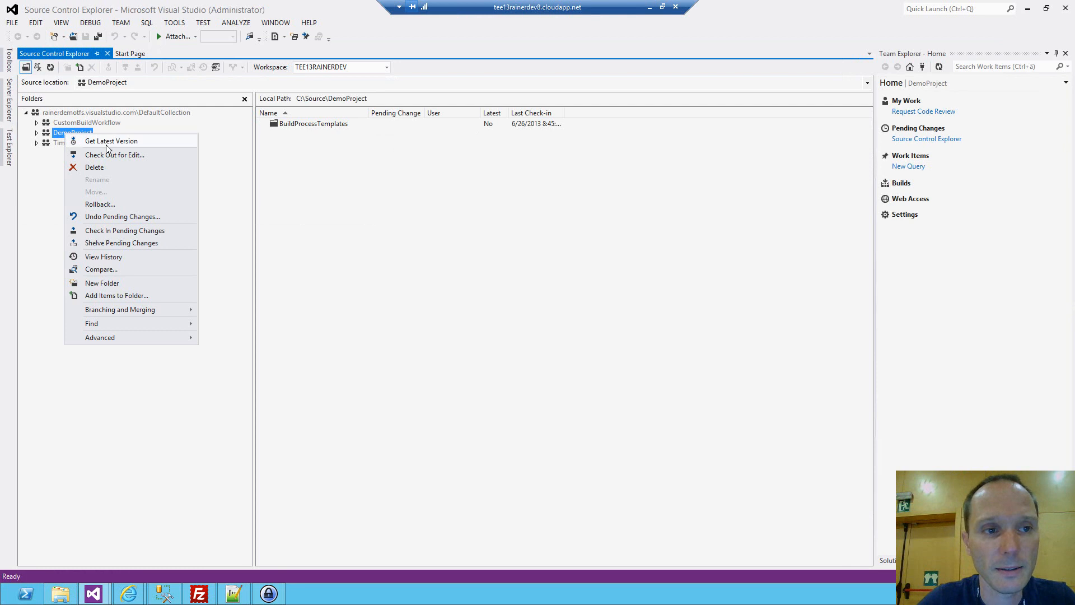
left_click(105, 145)
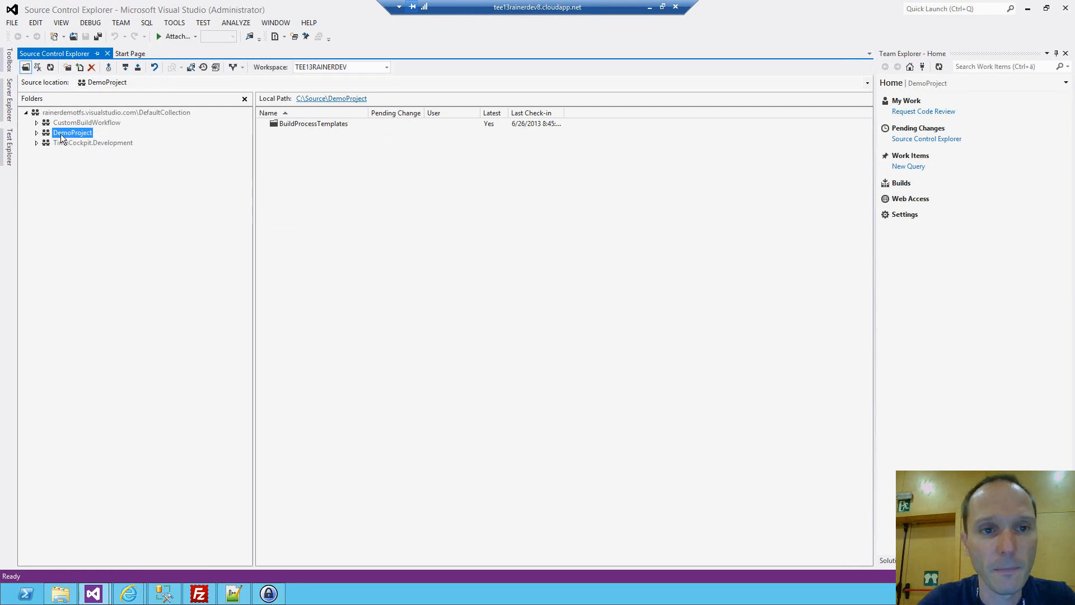
left_click(339, 99)
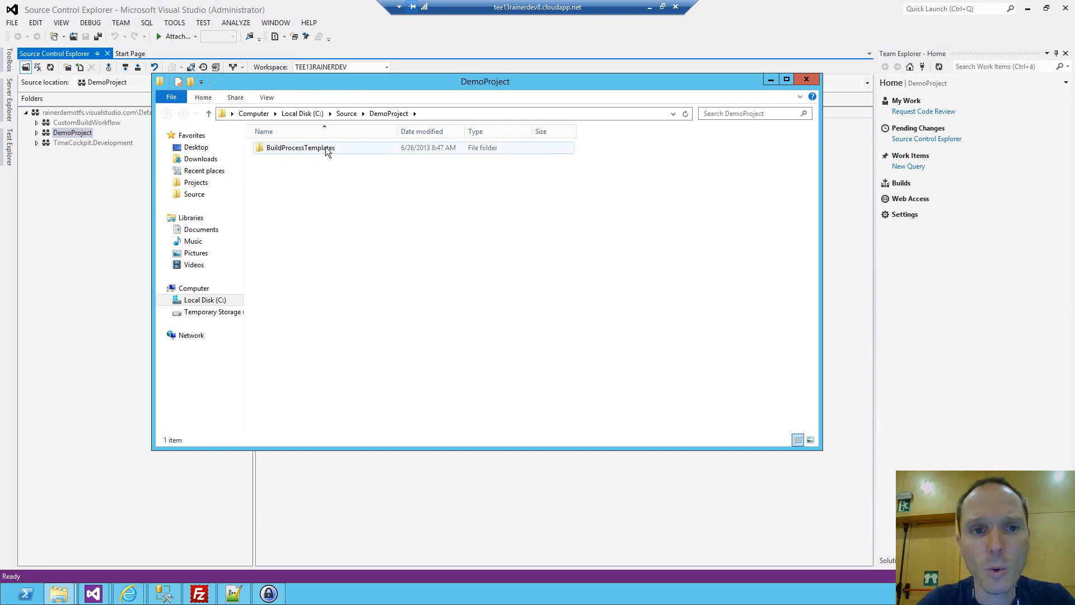
left_click(358, 149)
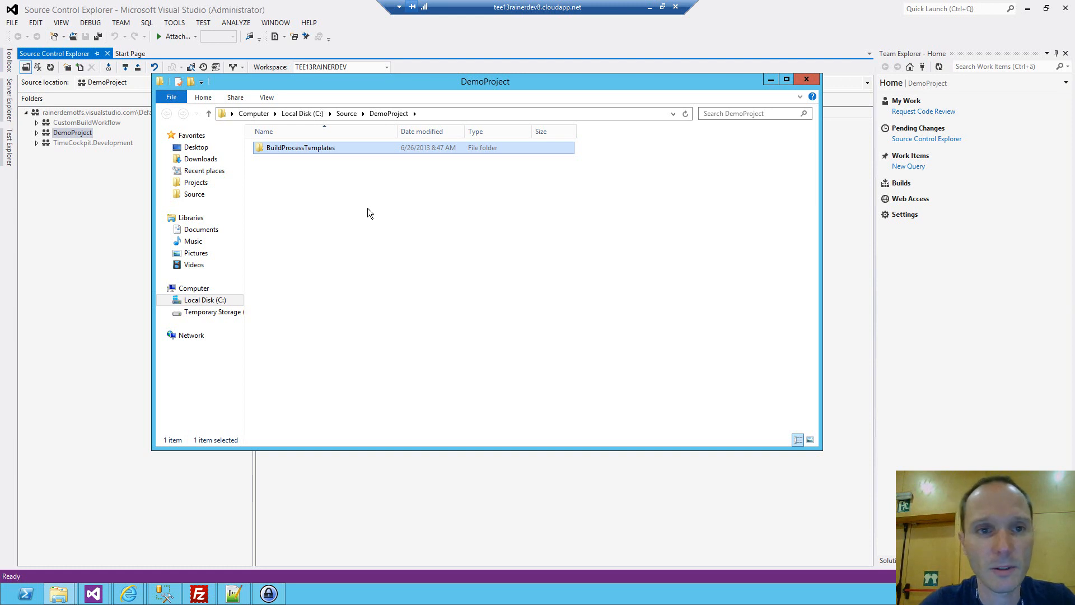
left_click(244, 4)
Create a Visual C# Class Library project named ClassLibrary1 in c:\source\DemoProject.
left_click(12, 22)
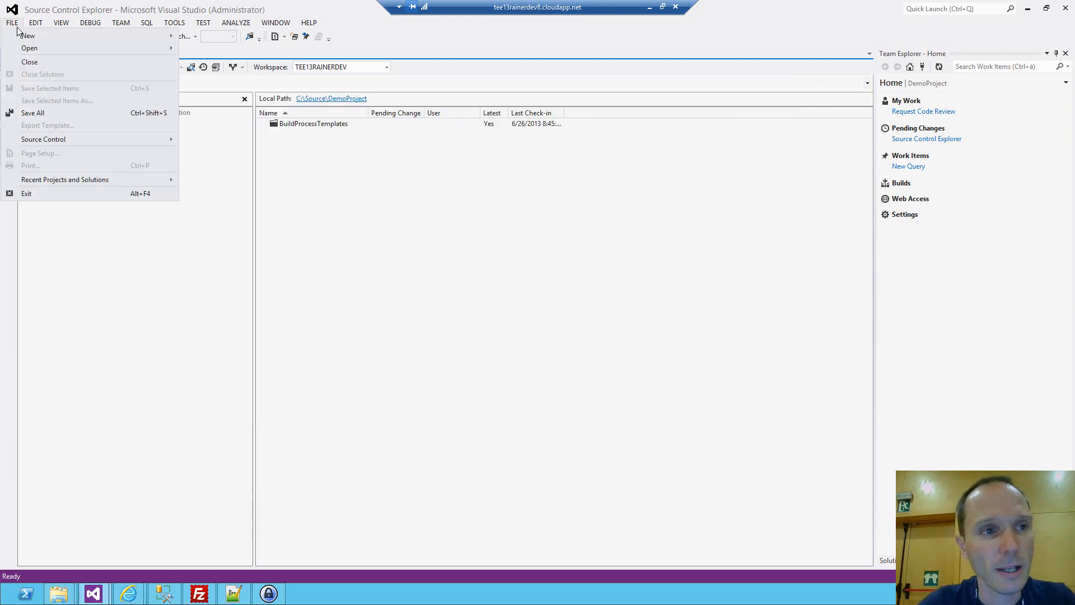
mouse_move(128, 39)
left_click(208, 40)
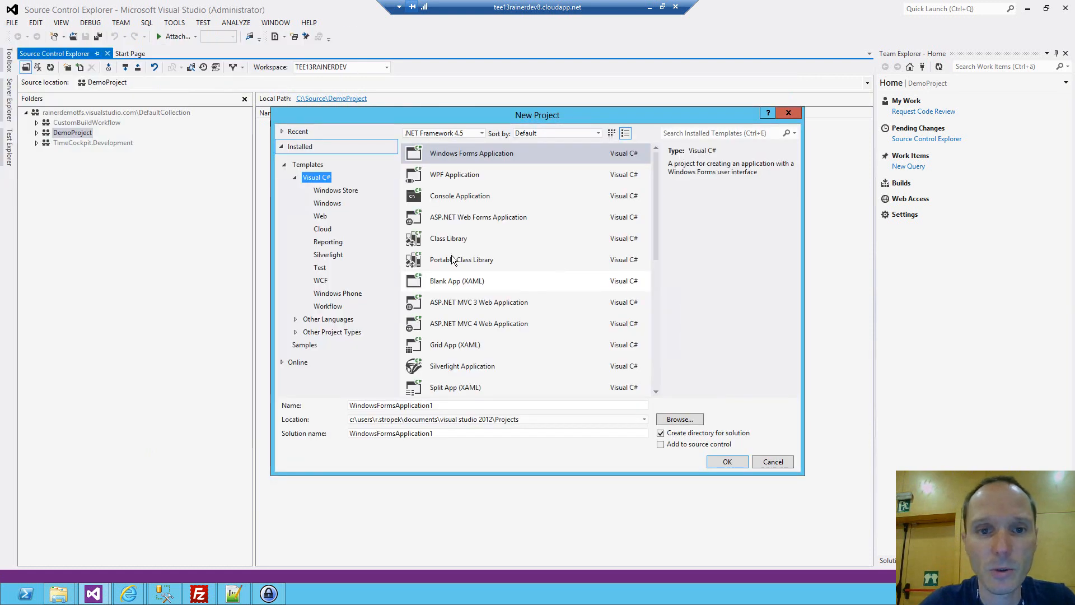
left_click(448, 239)
left_click(603, 420)
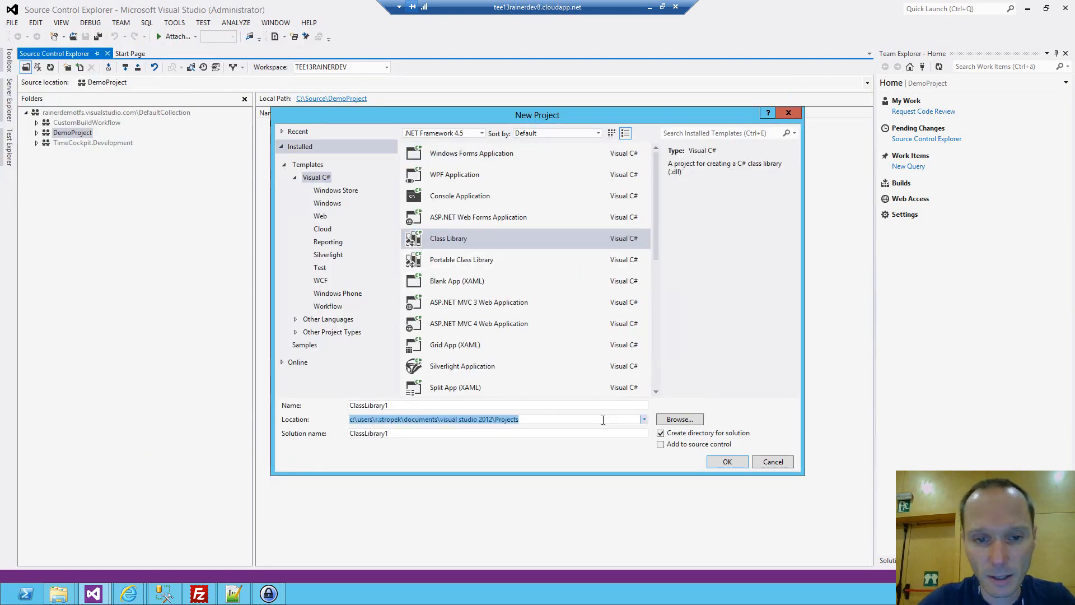
type("c:\\se")
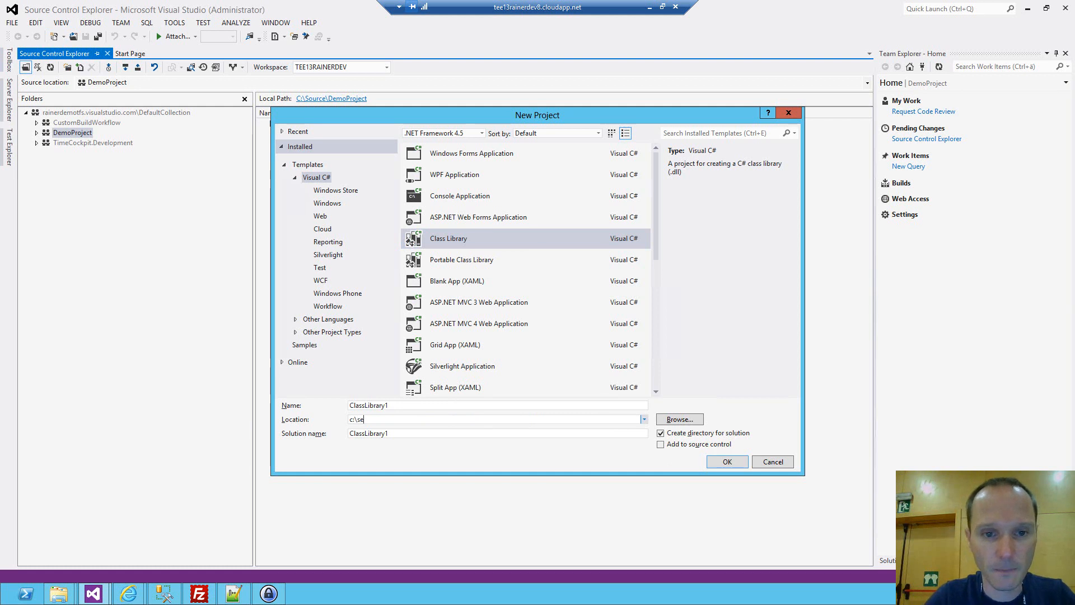
key("BackSpace")
key("BackSpace")
key("BackSpace")
type("ource\\DemoProject")
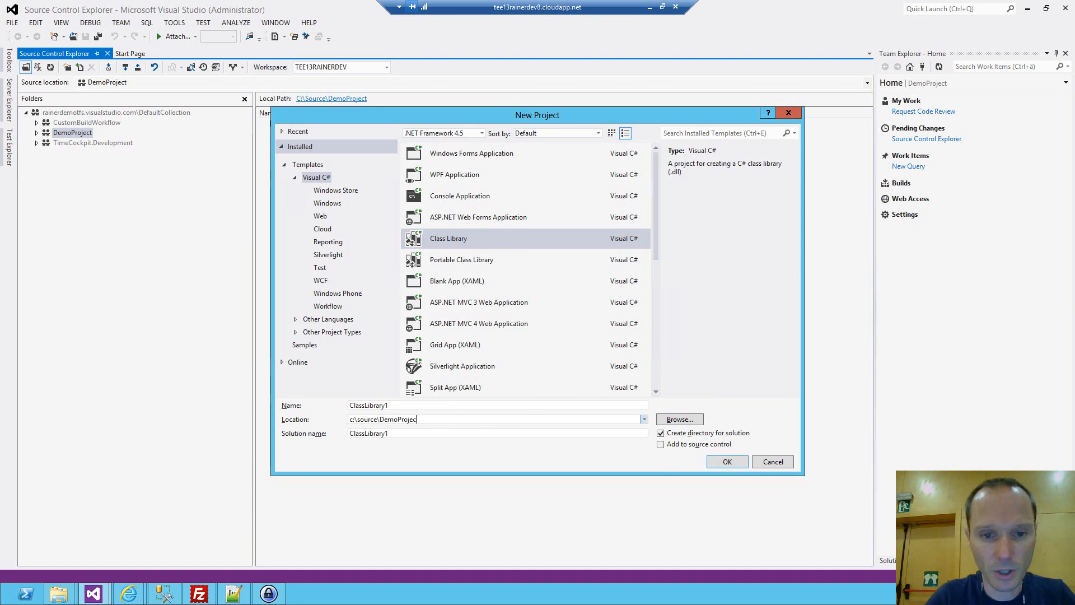
triple_click(603, 420)
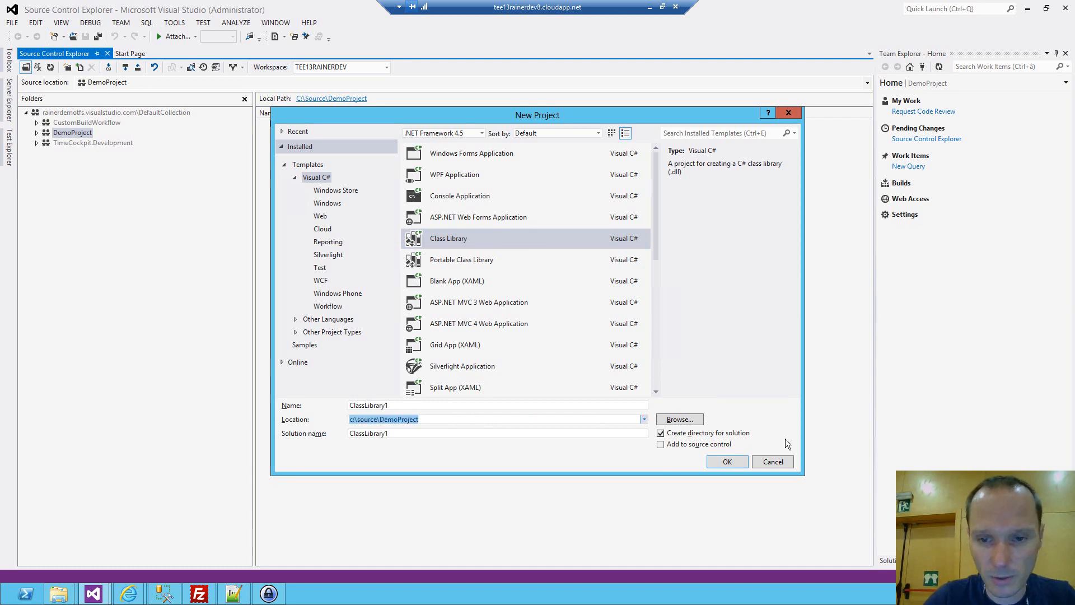
left_click(743, 462)
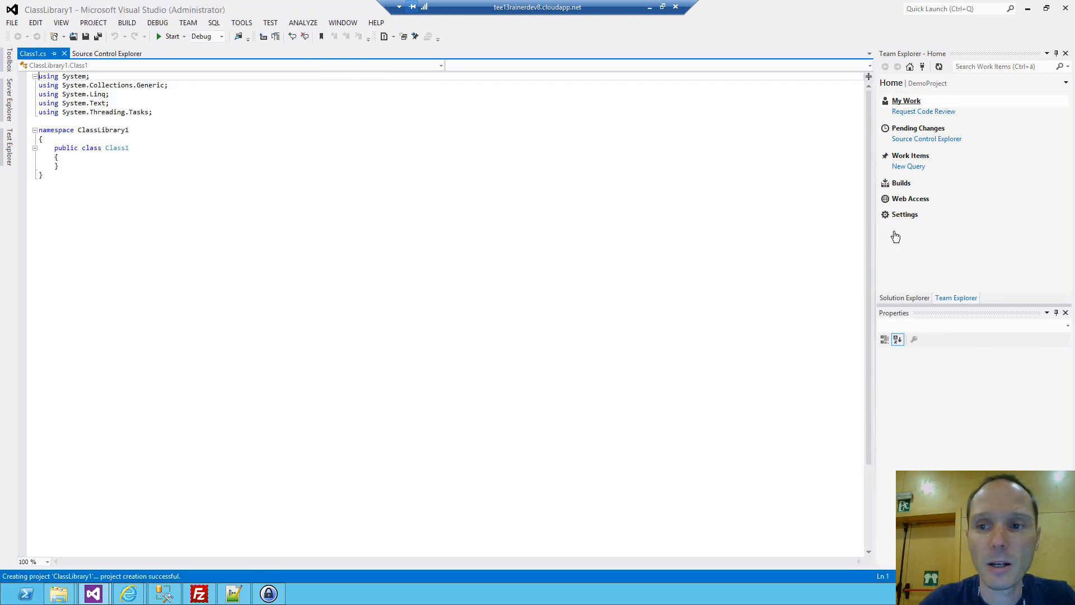
Add the ClassLibrary1 solution to source control from Solution Explorer.
left_click(909, 297)
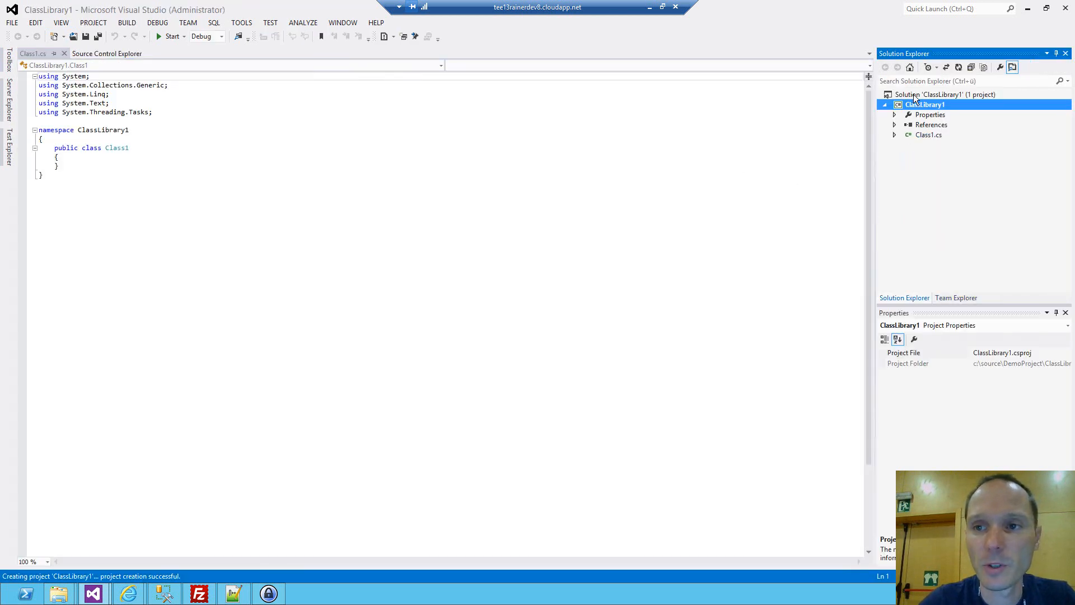
right_click(914, 95)
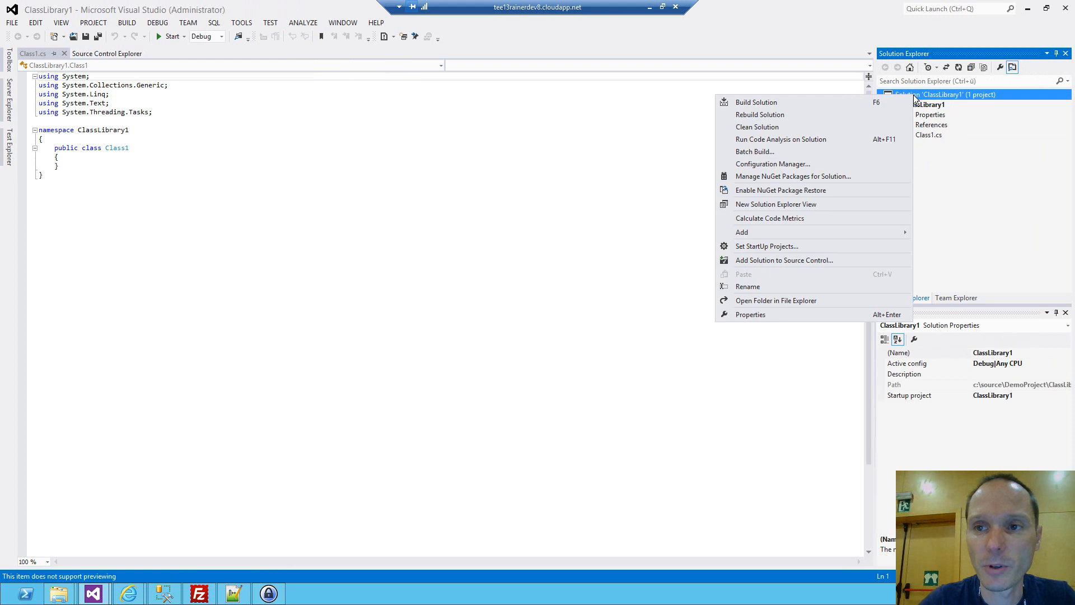
left_click(766, 259)
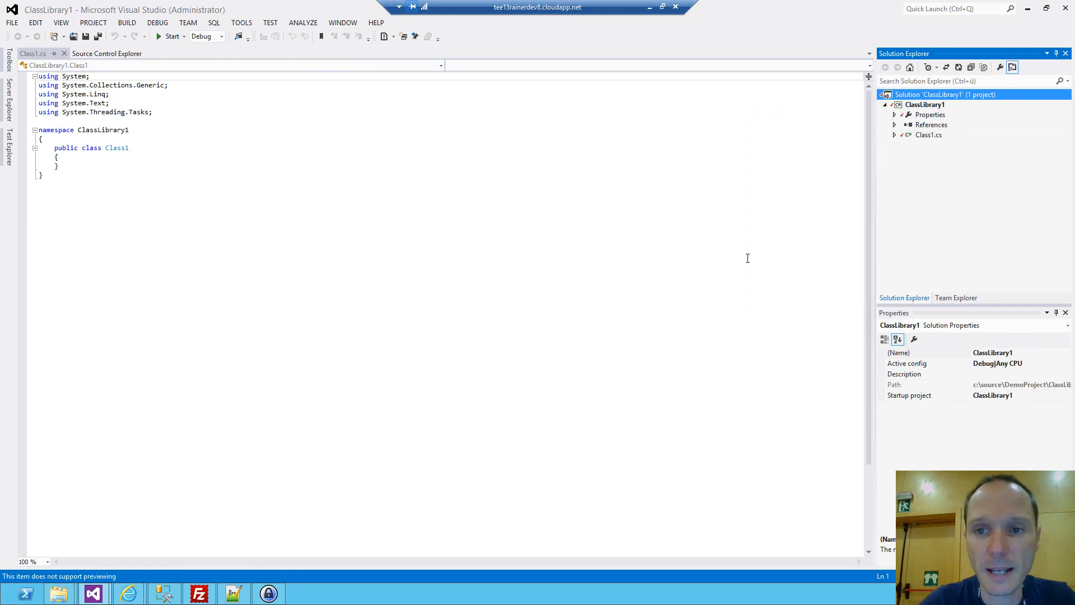
Check in all pending changes of the ClassLibrary1 solution to DemoProject.
right_click(940, 96)
left_click(780, 266)
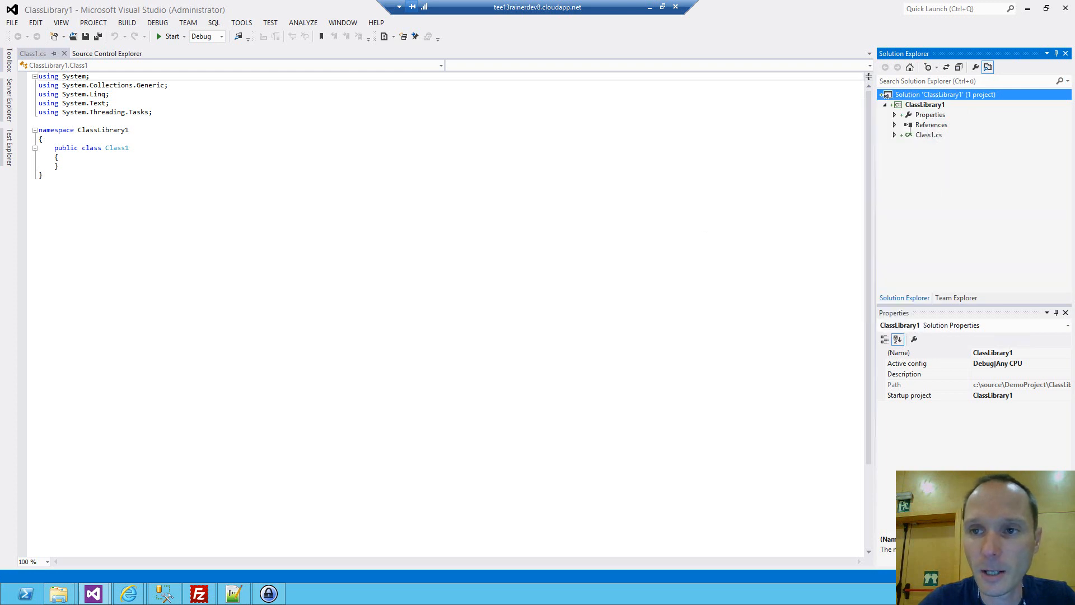
left_click(904, 102)
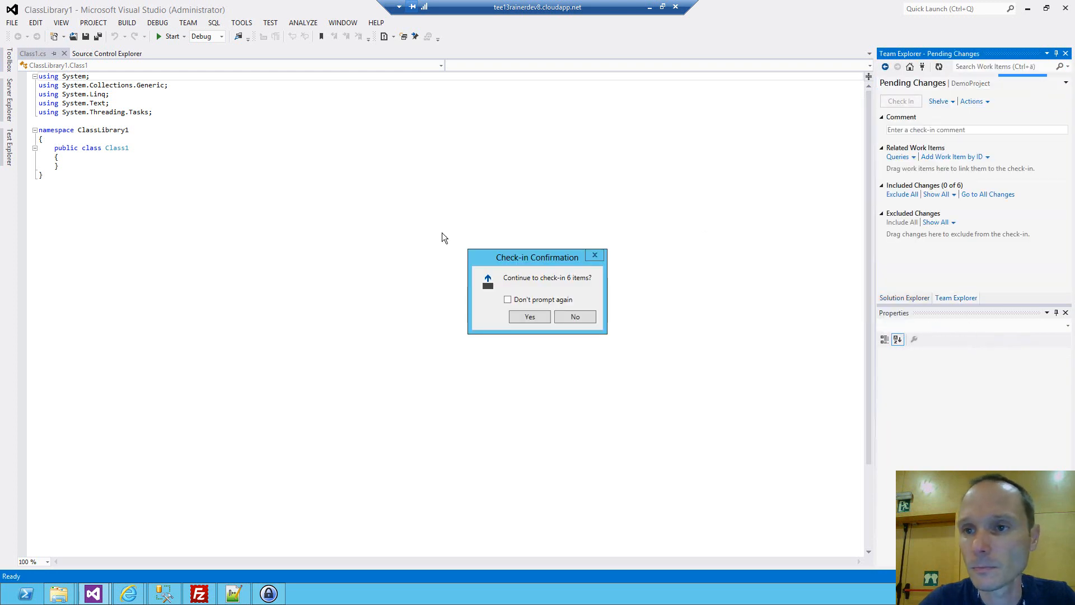
left_click(518, 317)
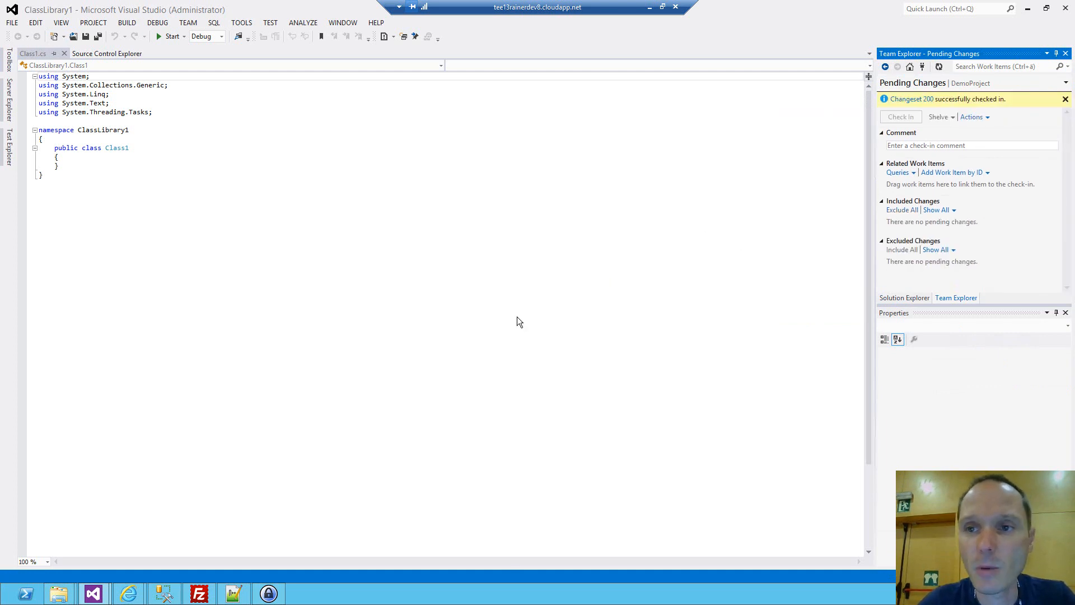
View the contents of DemoProject's ClassLibrary1 folder in Source Control Explorer.
left_click(911, 67)
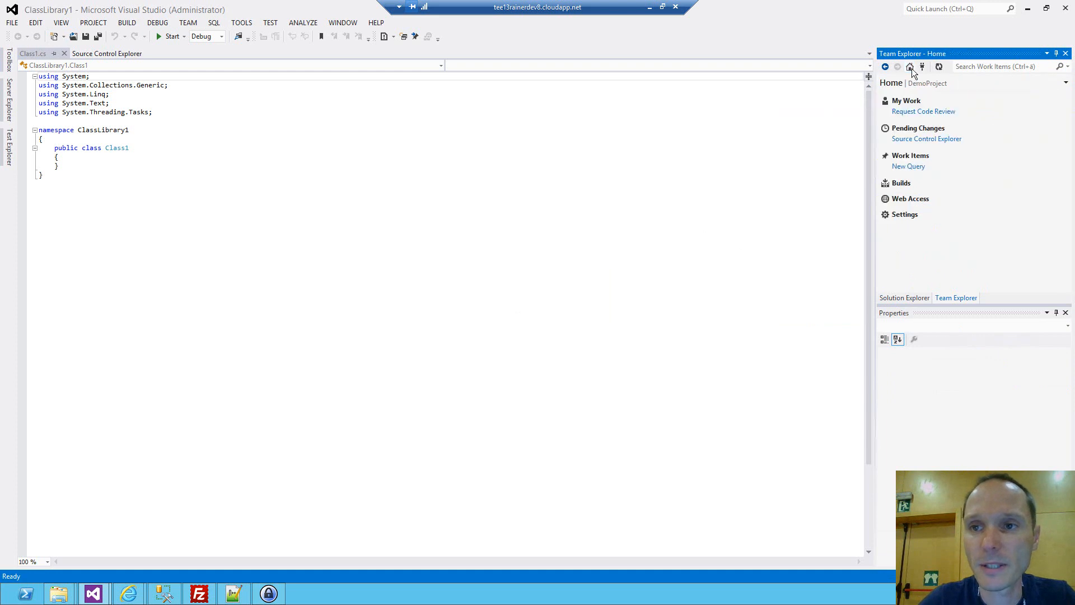
left_click(916, 139)
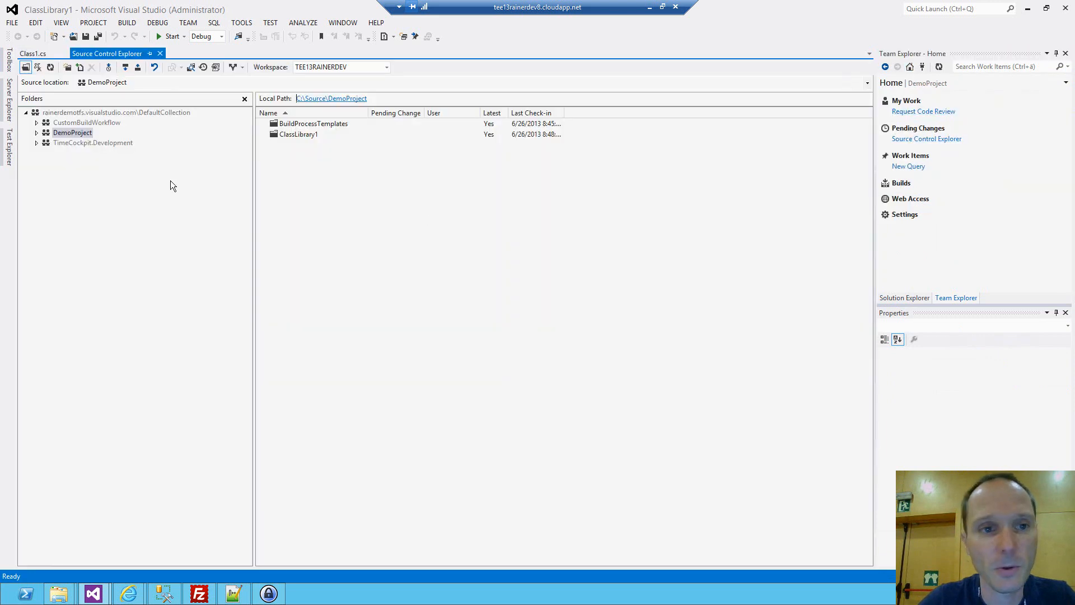
left_click(37, 133)
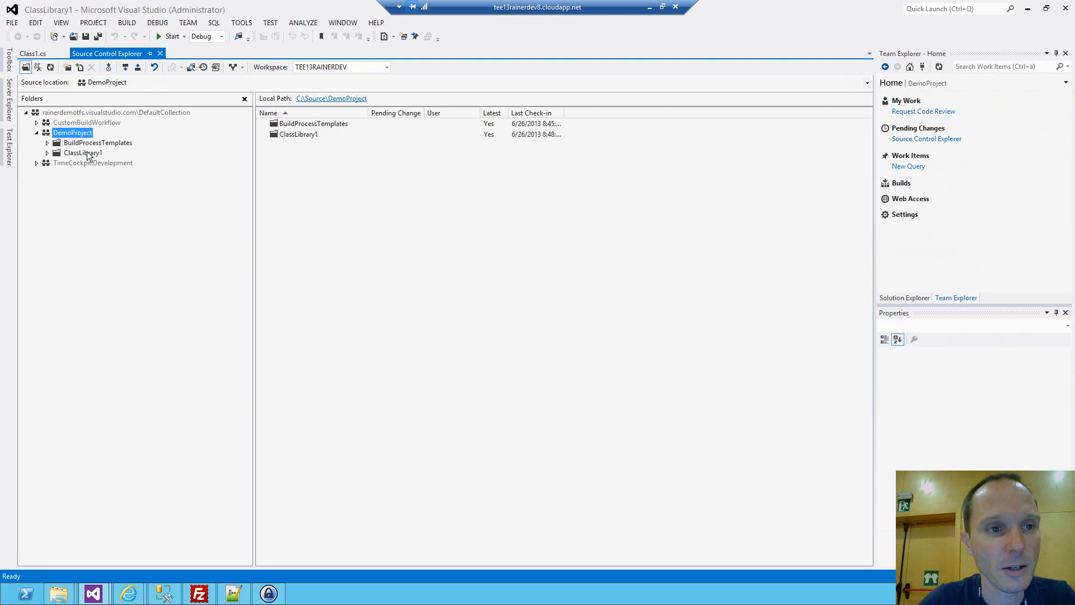
left_click(87, 154)
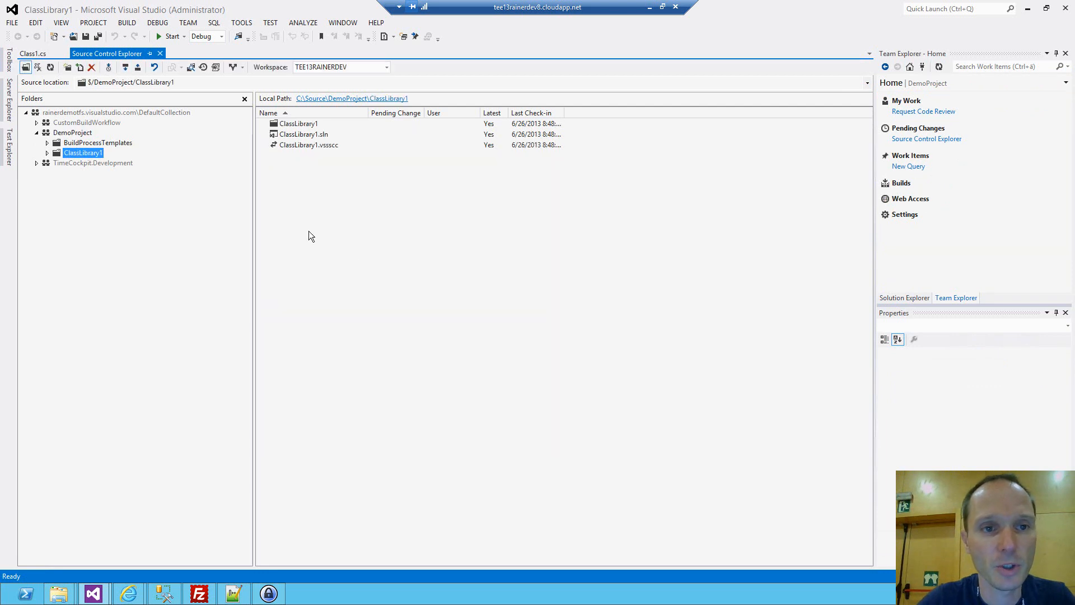
Switch to the Team Foundation Service site, view the ClassLibrary1 folder's history and return to the DemoProject home page.
key("alt+Tab")
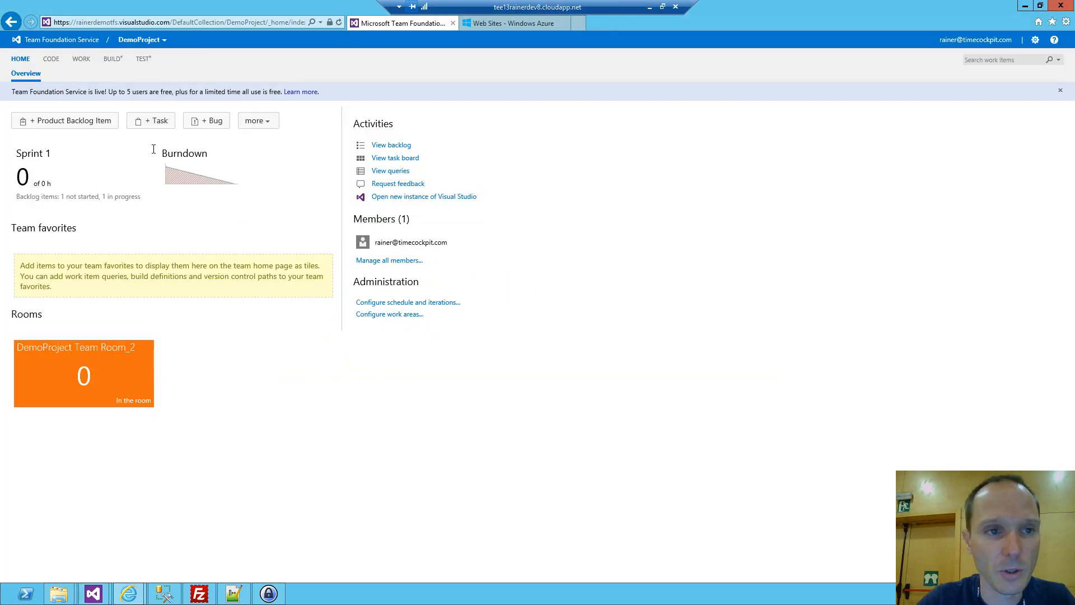
left_click(49, 63)
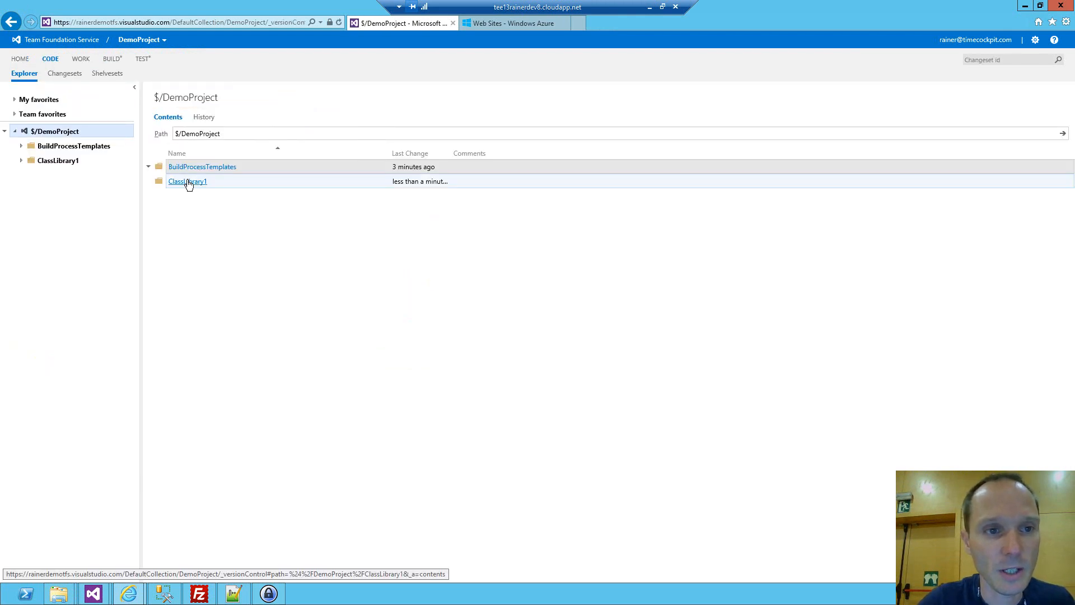
left_click(188, 182)
left_click(204, 117)
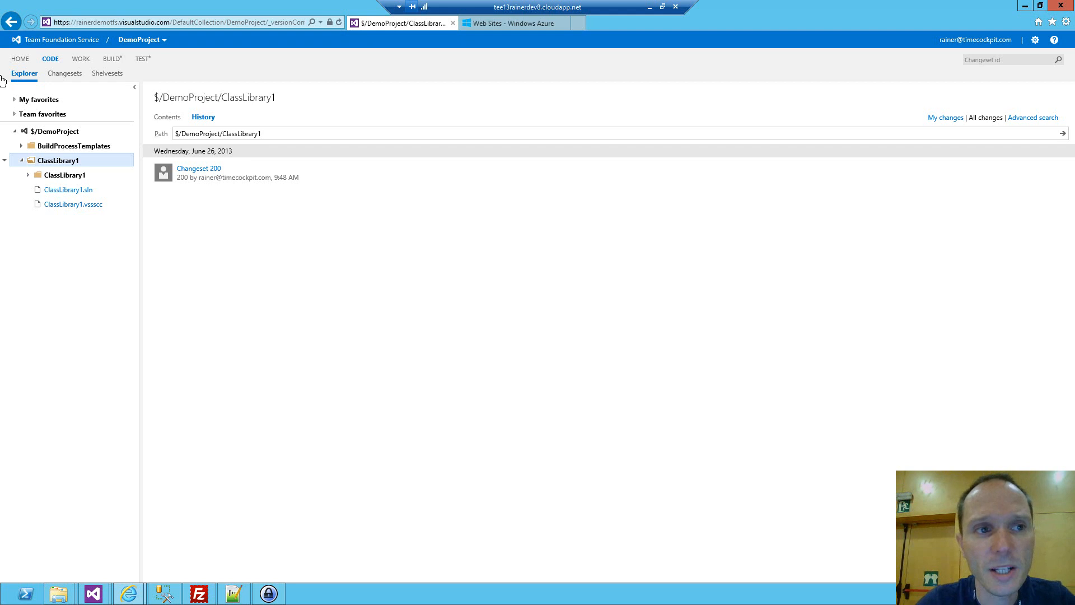
left_click(18, 61)
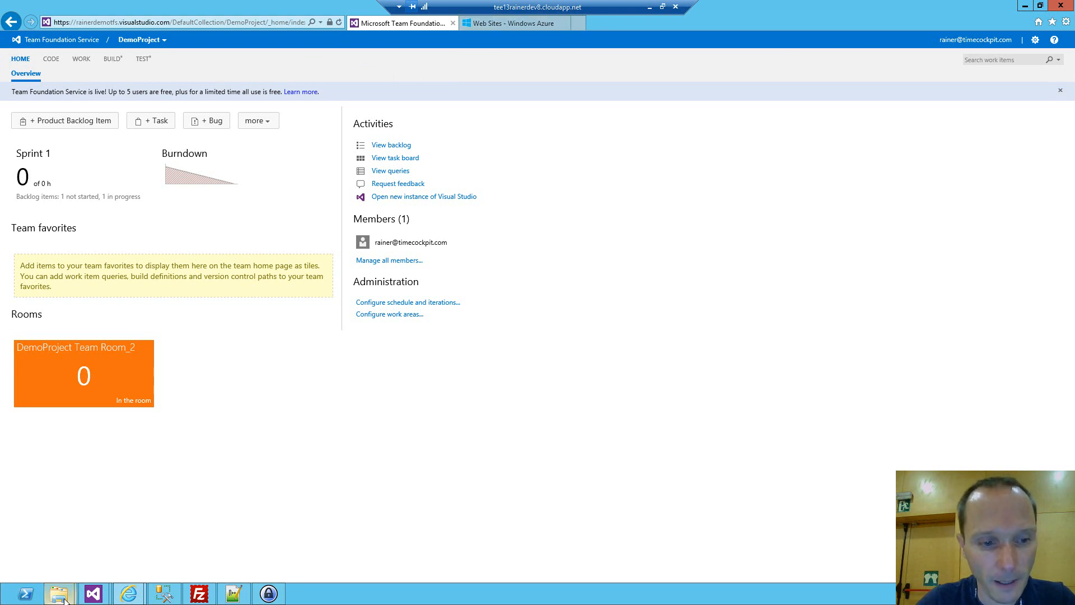
Open the BeeInMyGarden solution from the TEE13 Bee in my garden Sample Code folder in Visual Studio, without contacting its bound source control server.
mouse_move(53, 598)
left_click(105, 542)
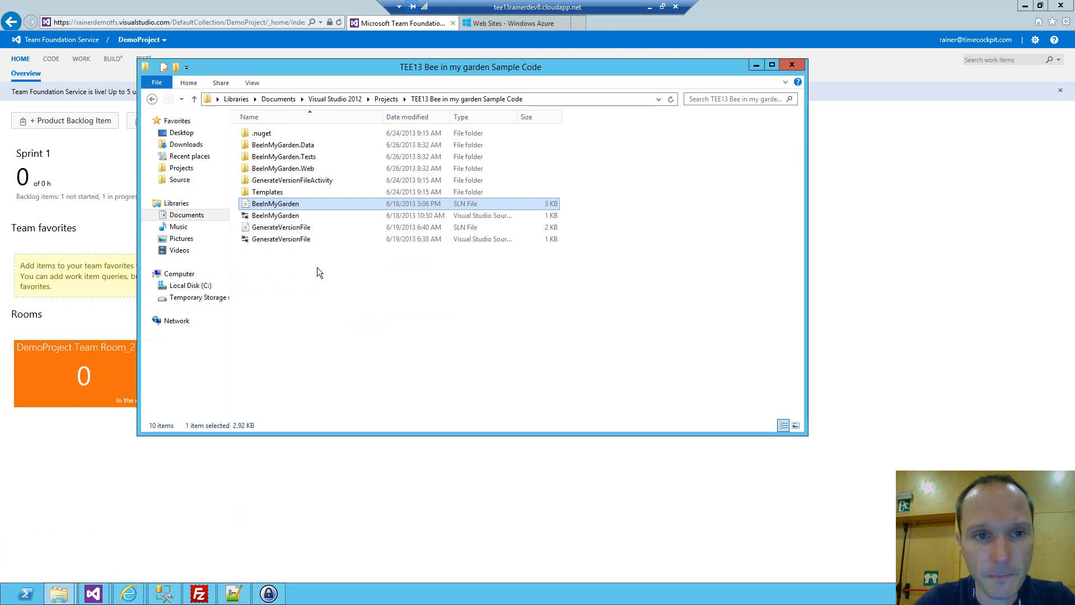
left_click(306, 273)
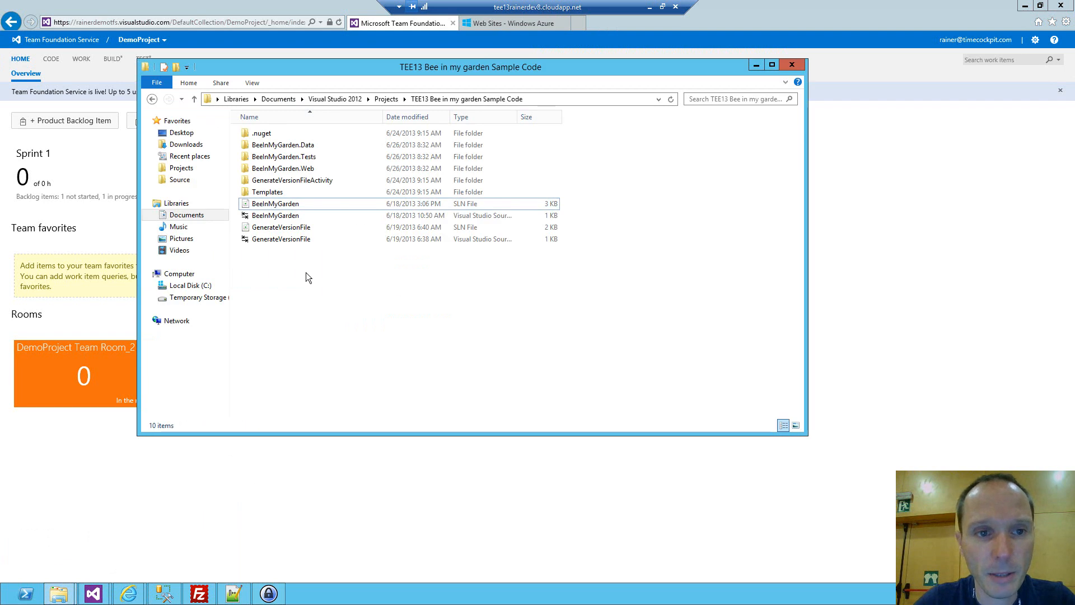
left_click(281, 205)
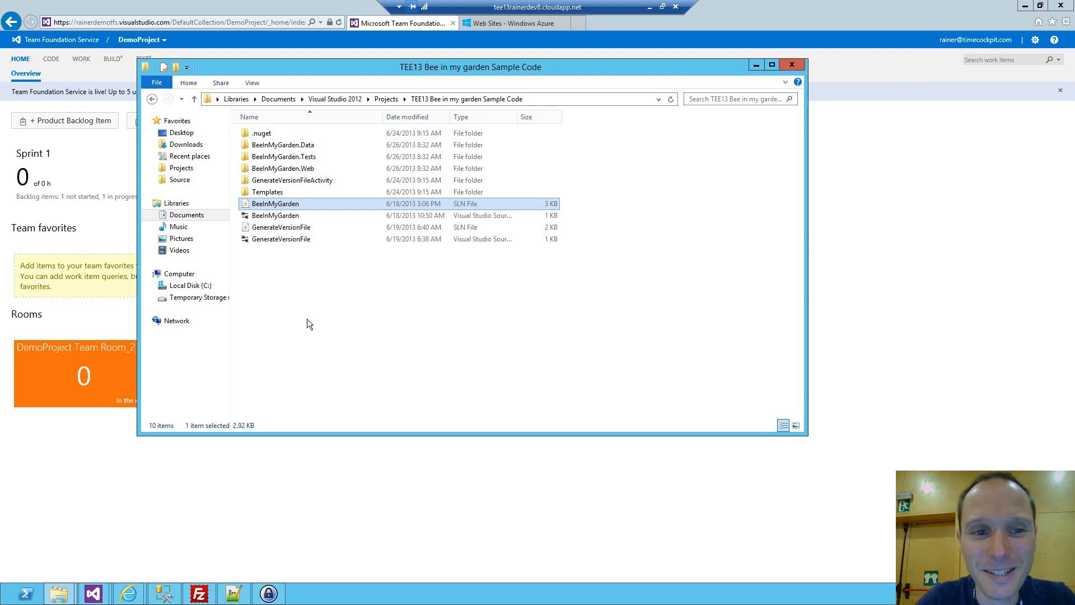
left_click(93, 593)
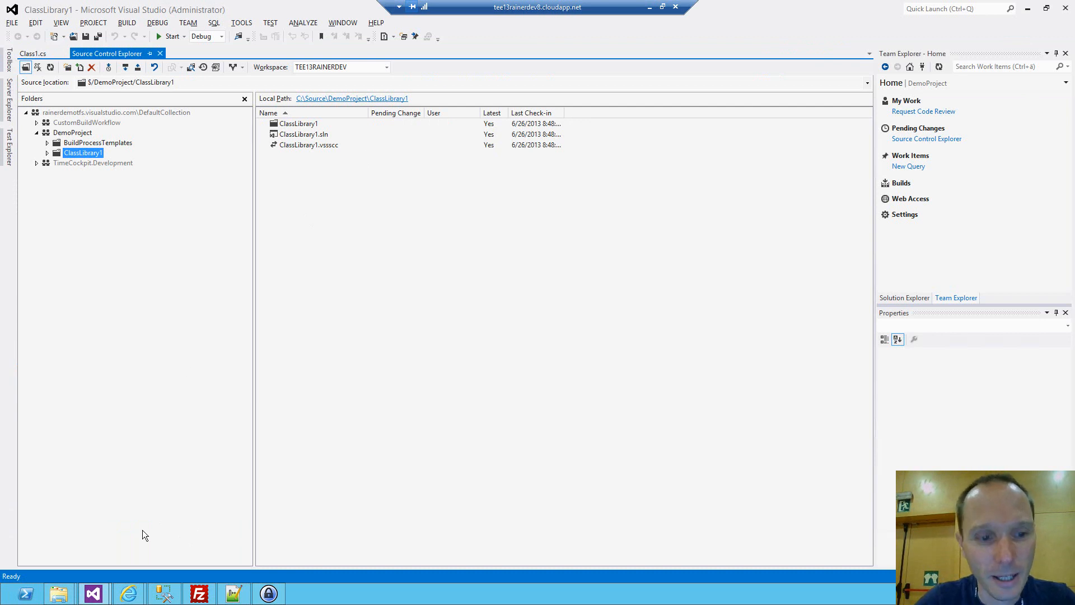
left_click(68, 599)
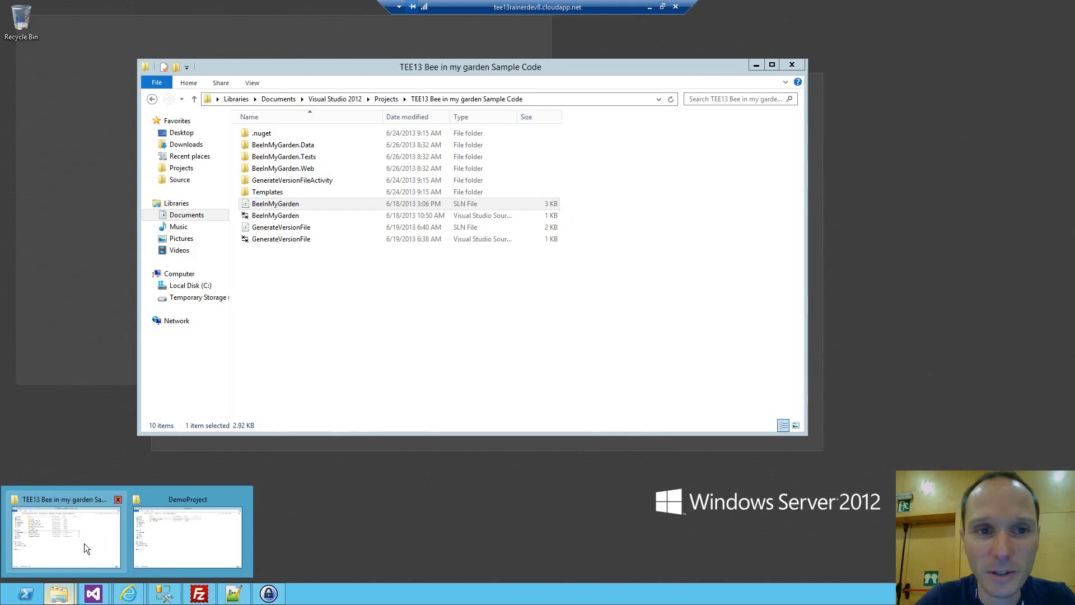
left_click(84, 543)
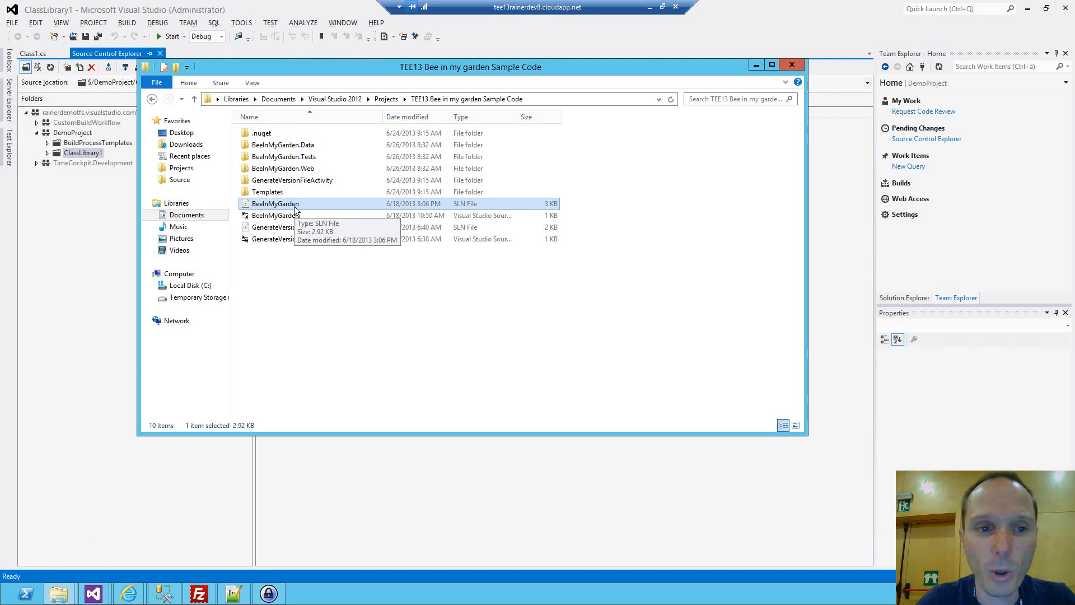
left_click_drag(296, 211, 318, 53)
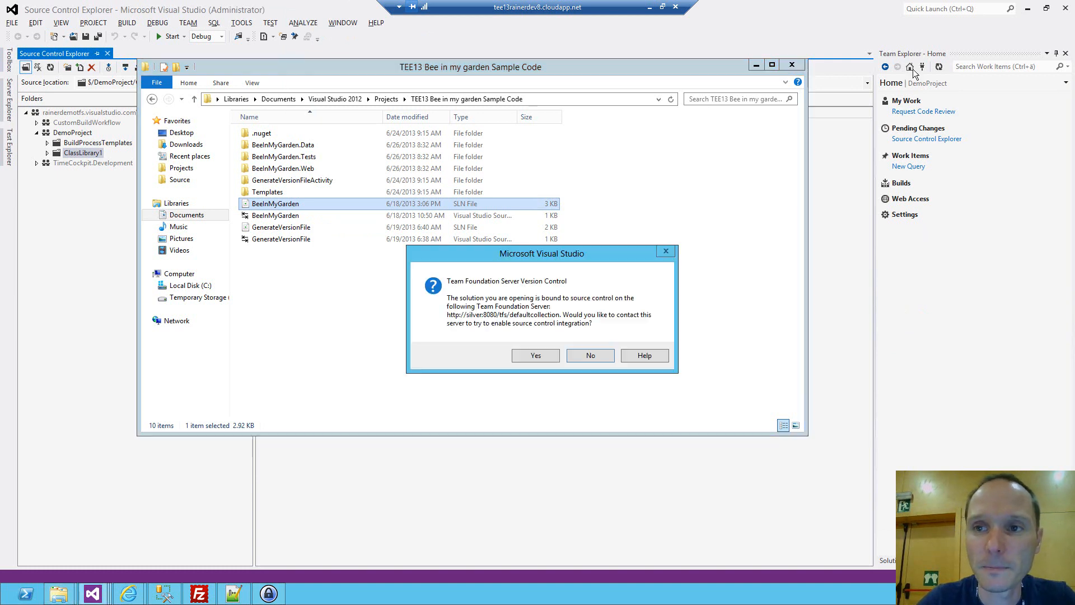
left_click(583, 352)
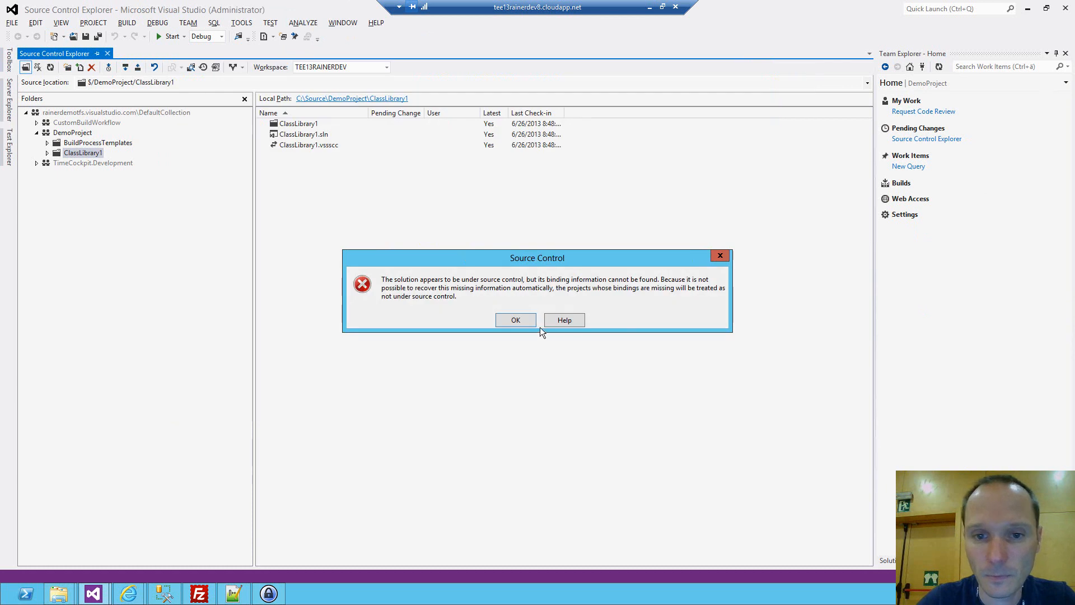
left_click(516, 321)
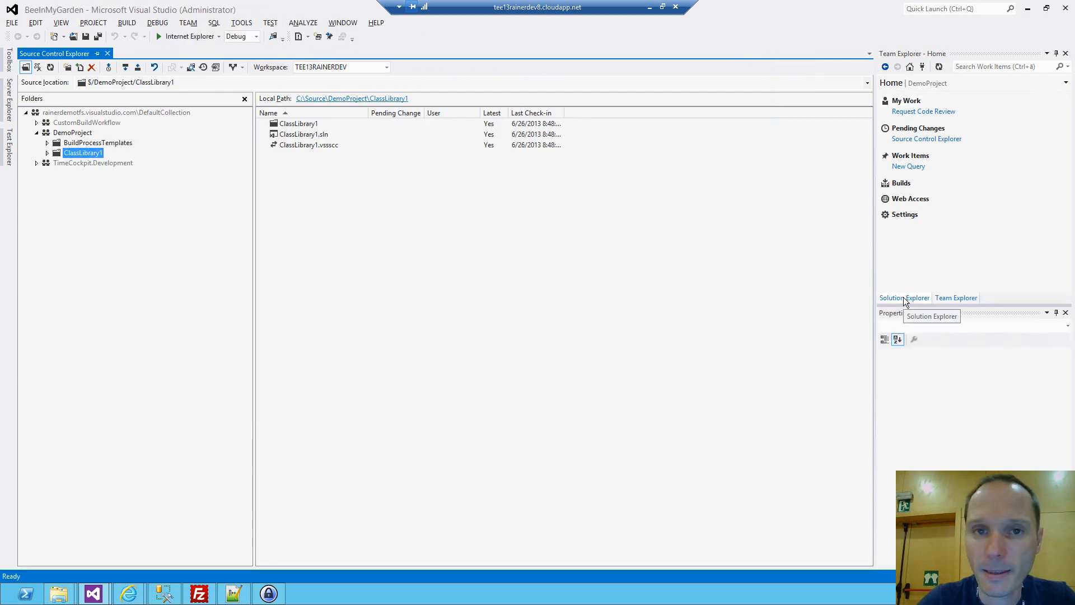
Show the BeeInMyGarden solution's projects, close Source Control Explorer, and build and run the solution.
left_click(903, 297)
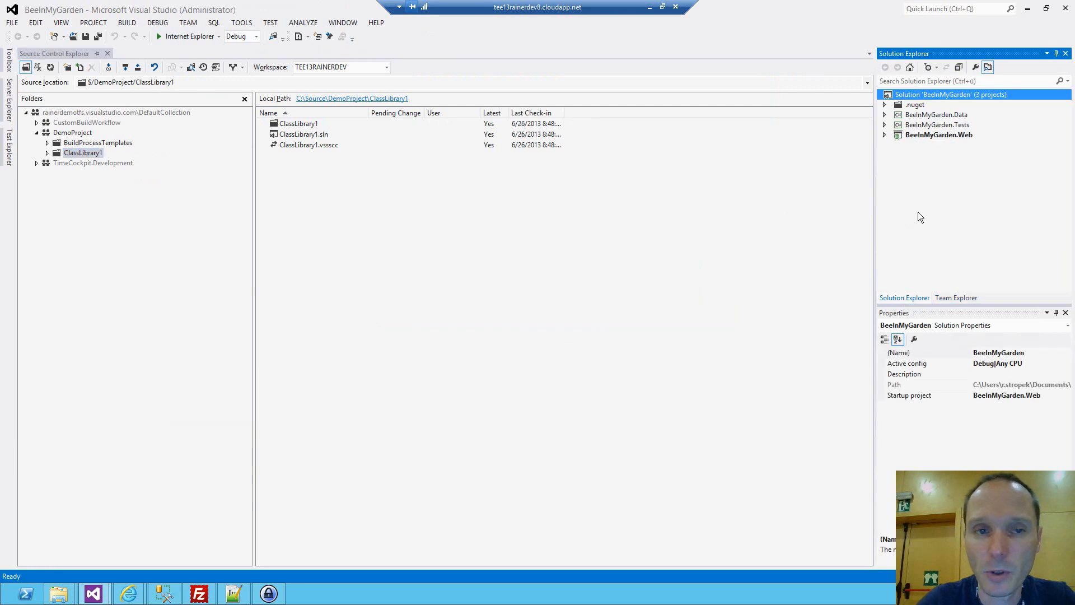
left_click(107, 53)
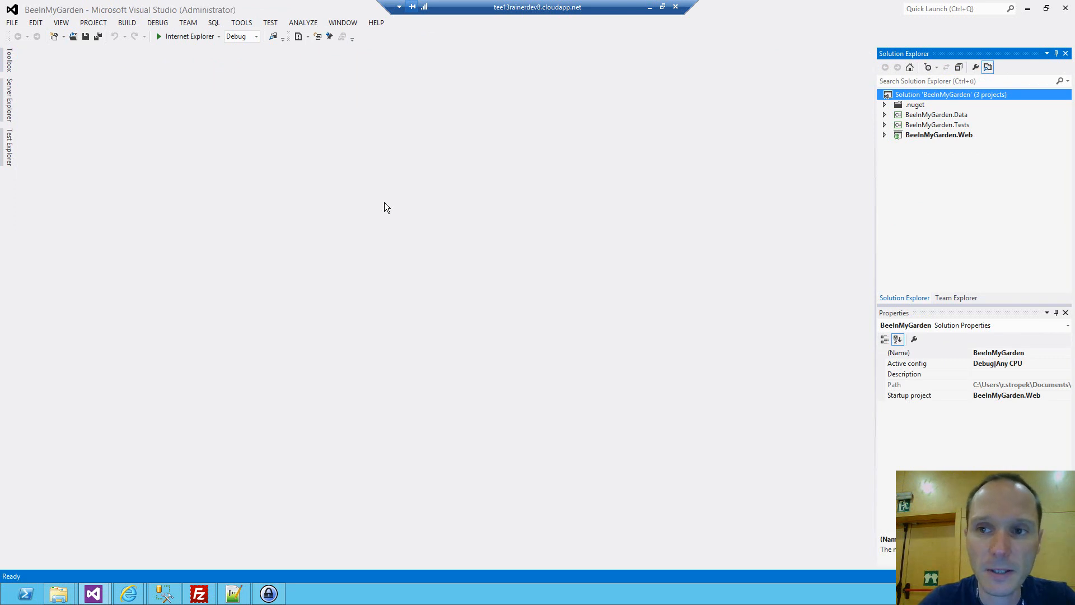
key("ctrl+shift+b")
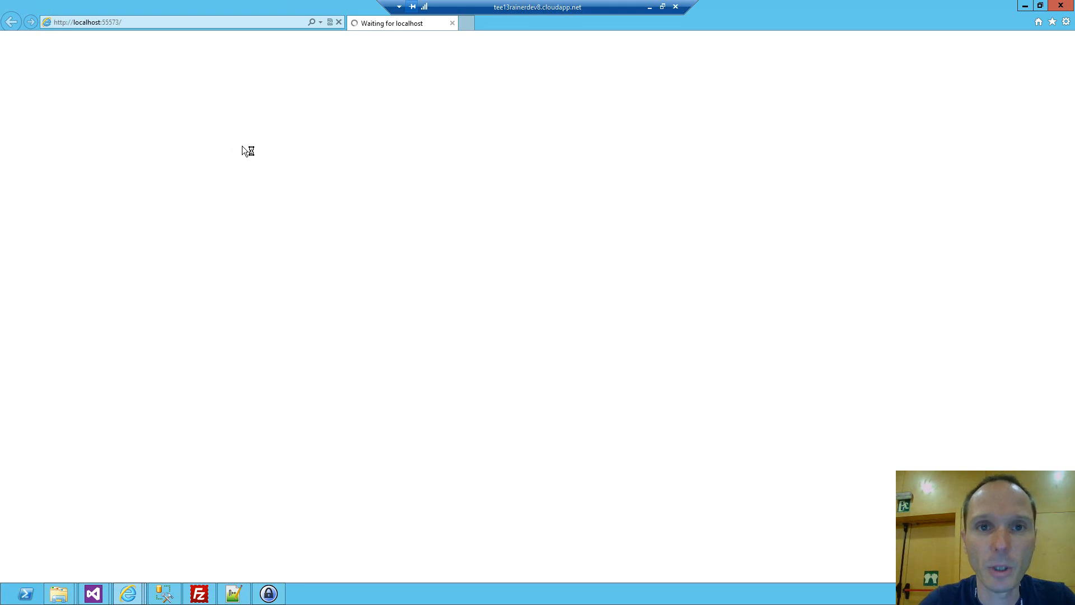
left_click(196, 23)
left_click(210, 23)
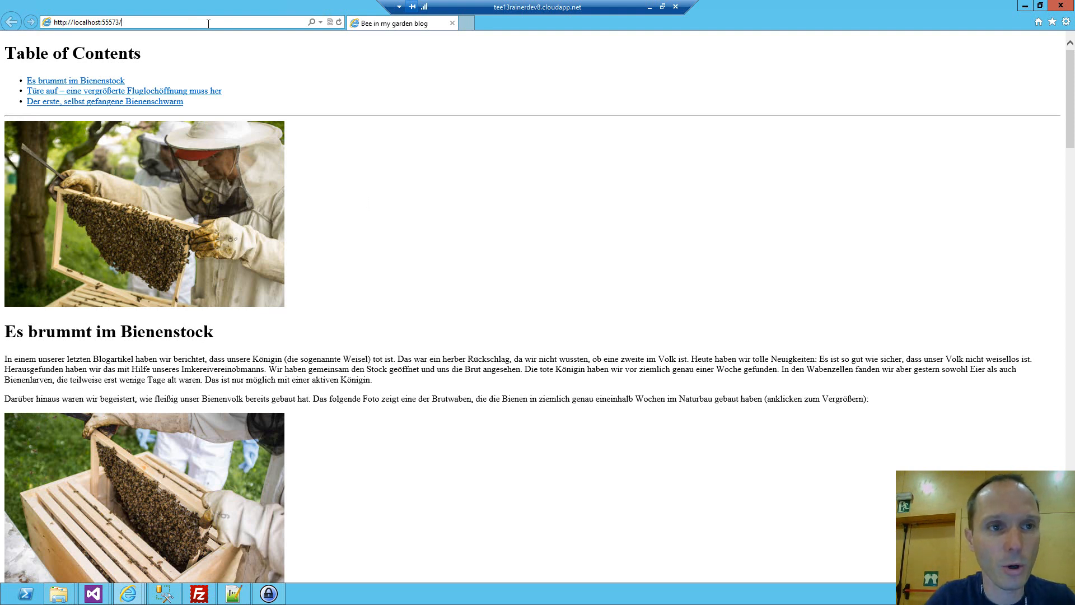
type("Blog/")
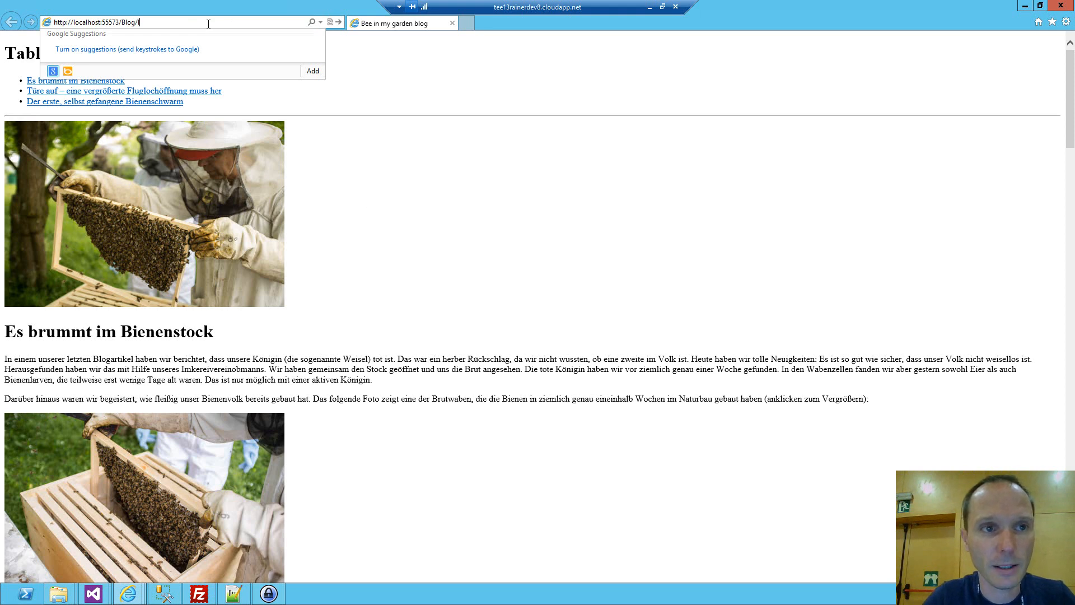
type("Ine")
key("BackSpace")
type("dex/2")
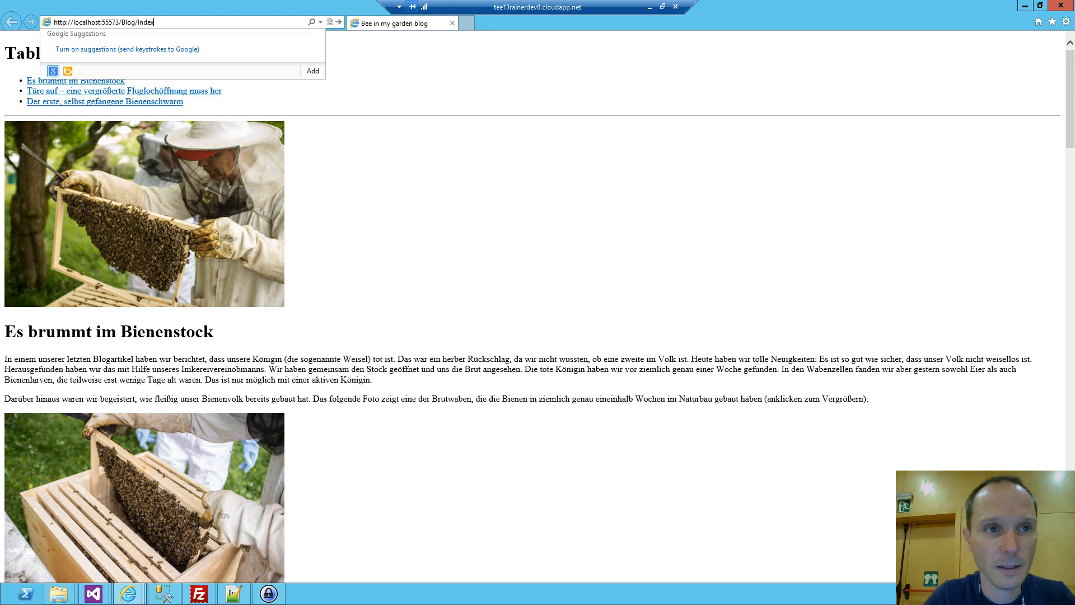
key("Return")
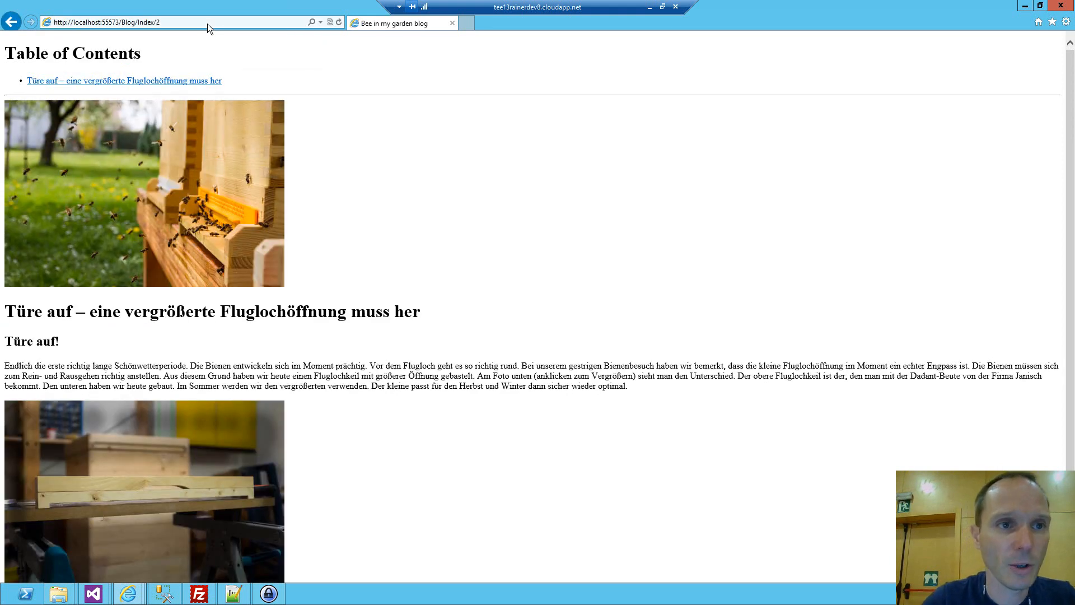
left_click(208, 24)
left_click(211, 25)
key("BackSpace")
type("99")
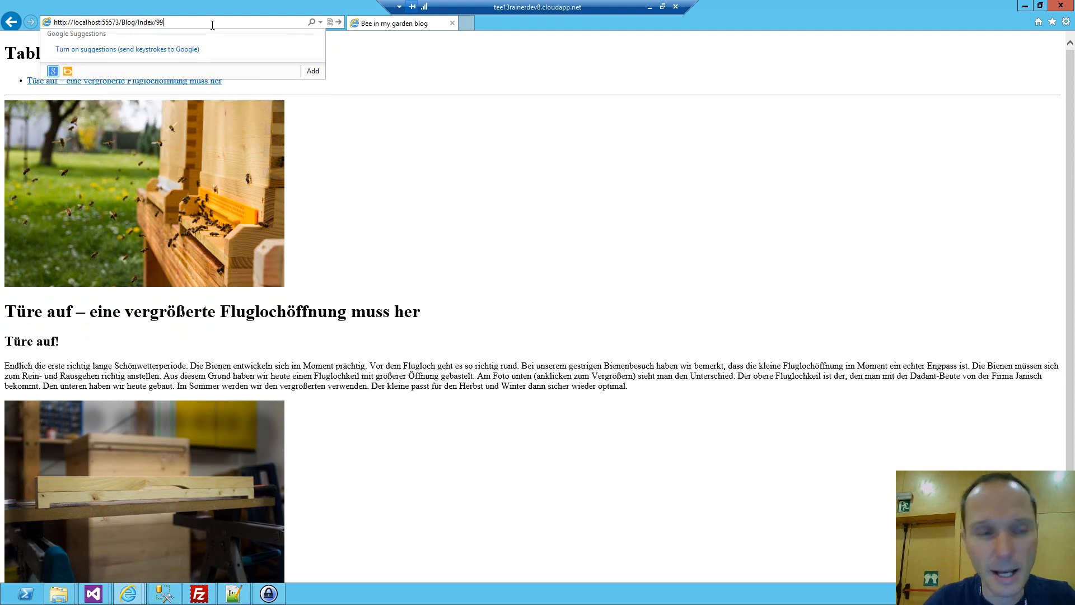
key("Return")
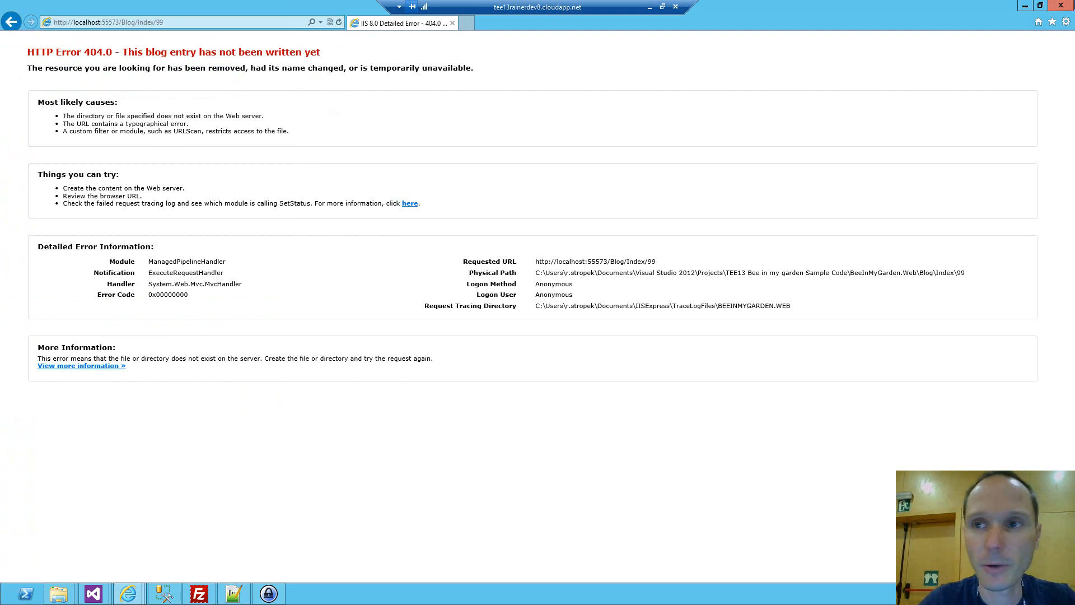
left_click(1065, 5)
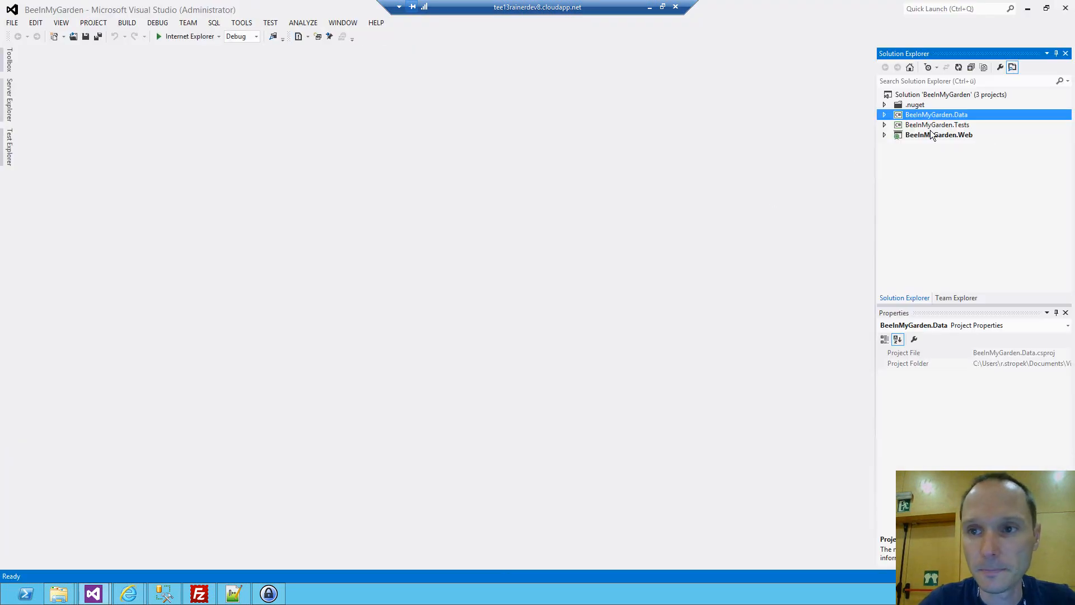
Open BlogContext.cs from the BeeInMyGarden.Data project and collapse its code to definitions.
left_click(885, 135)
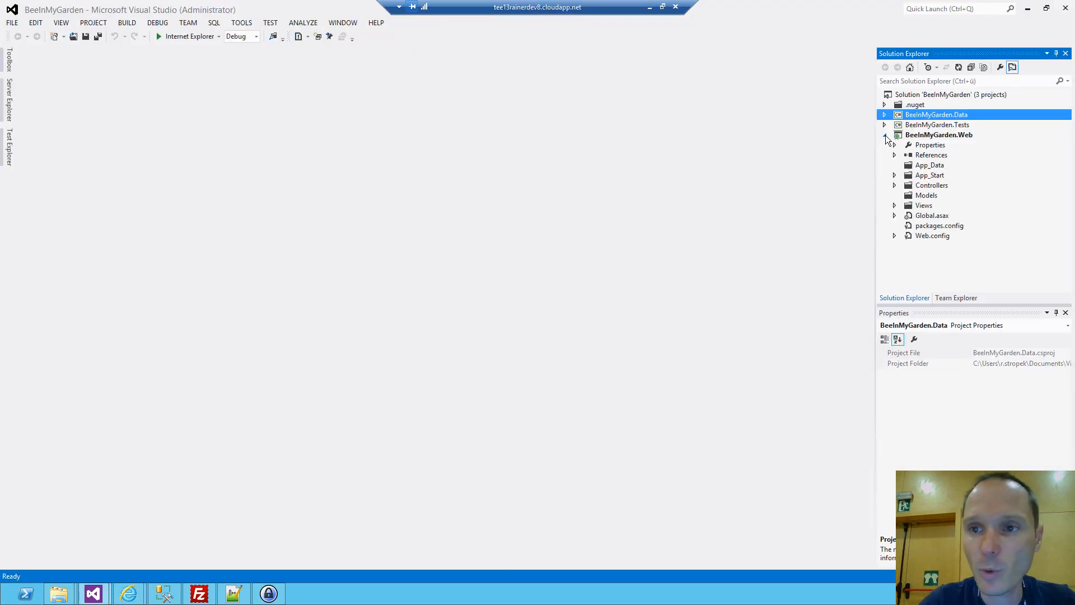
left_click(885, 104)
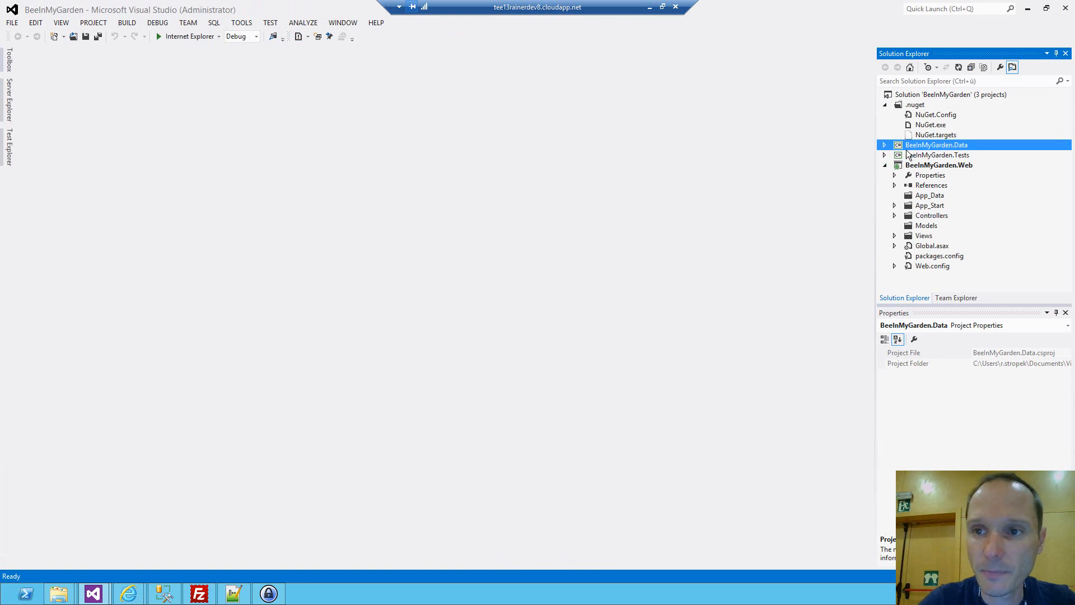
left_click(885, 145)
left_click(885, 106)
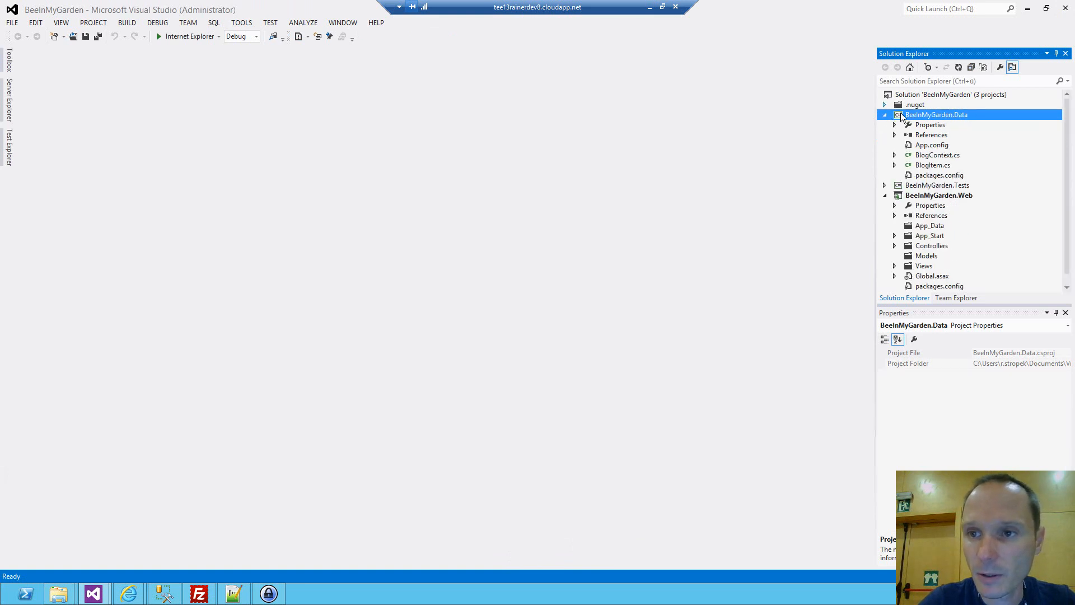
double_click(932, 156)
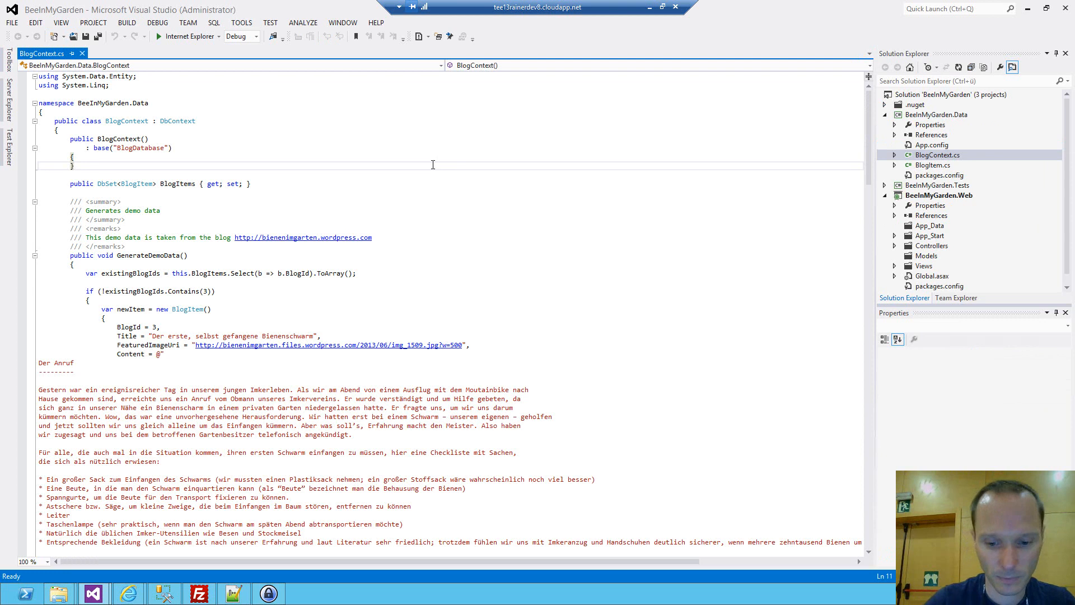
key("ctrl+m")
key("ctrl+o")
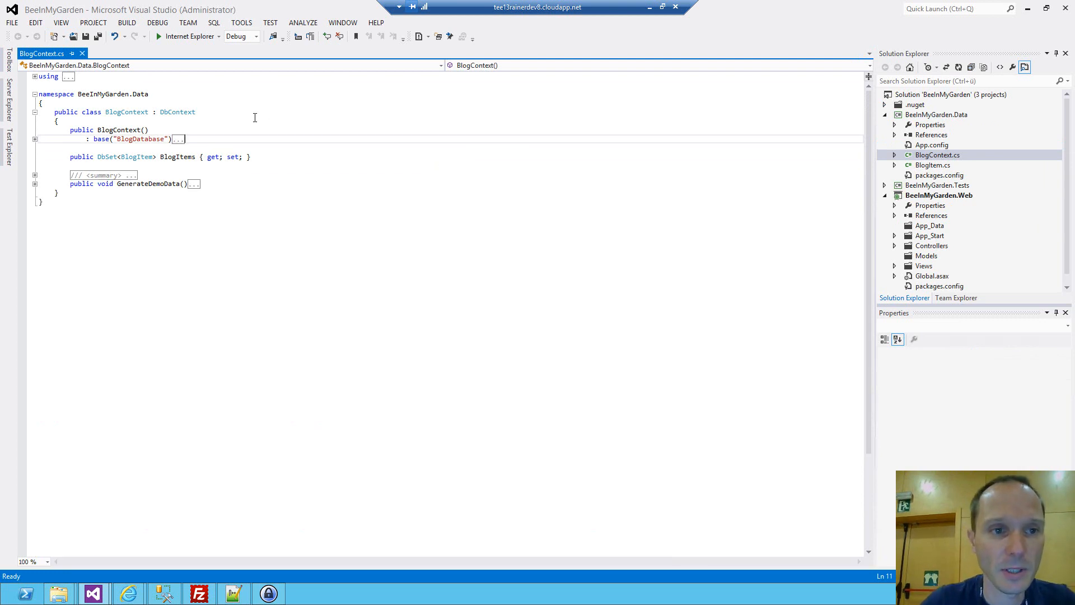
Open BlogItem.cs from the BeeInMyGarden.Data project and examine the BlogItem class and its BlogId key property.
double_click(933, 165)
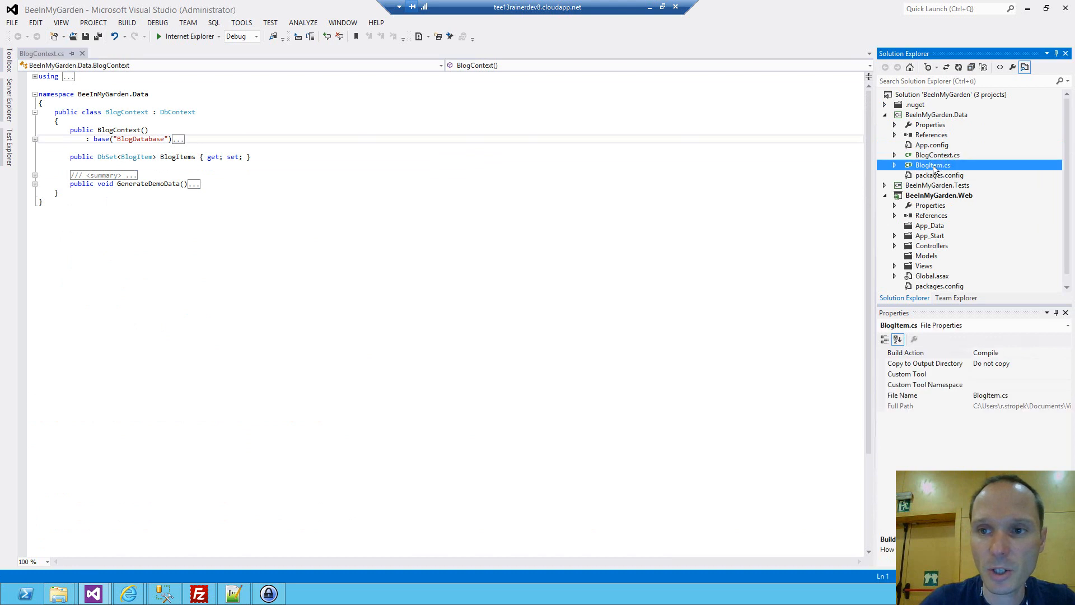
double_click(120, 113)
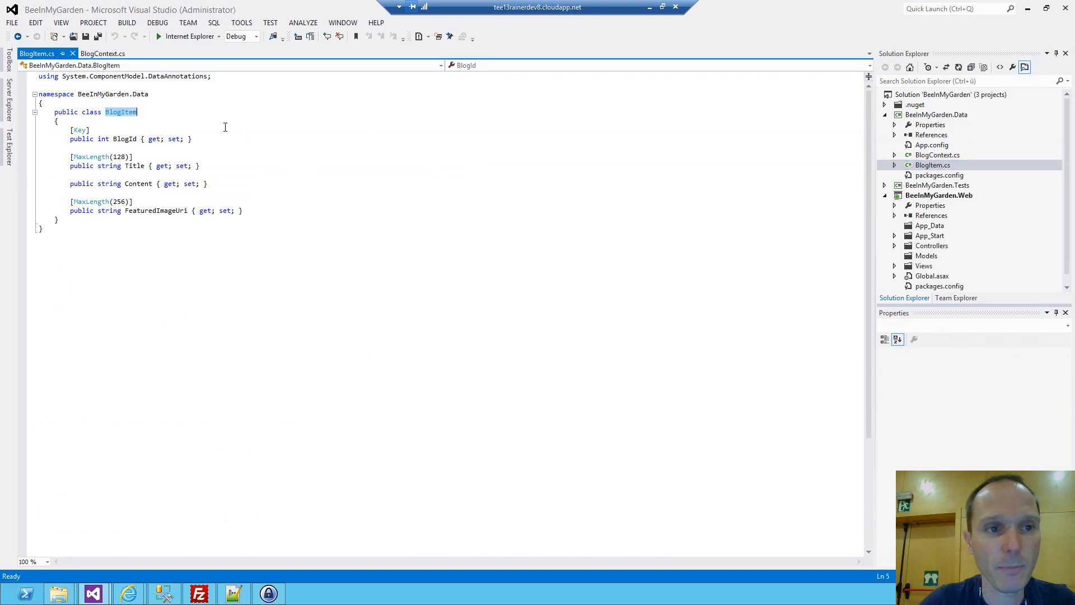
double_click(130, 140)
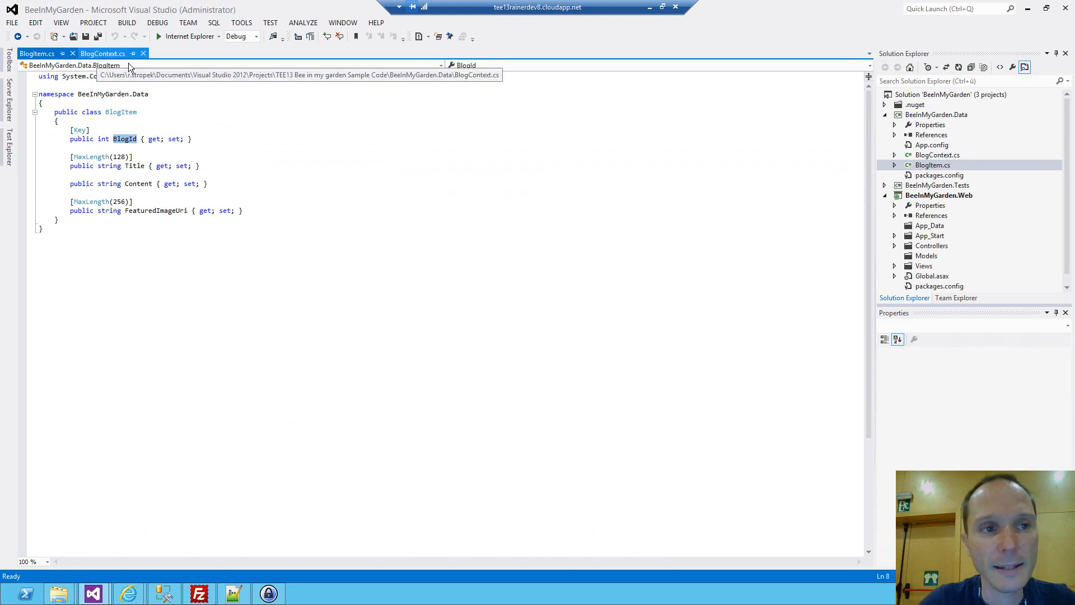
Return to BlogContext.cs, expand the GenerateDemoData method to review its blog entries, and collapse it again.
left_click(99, 54)
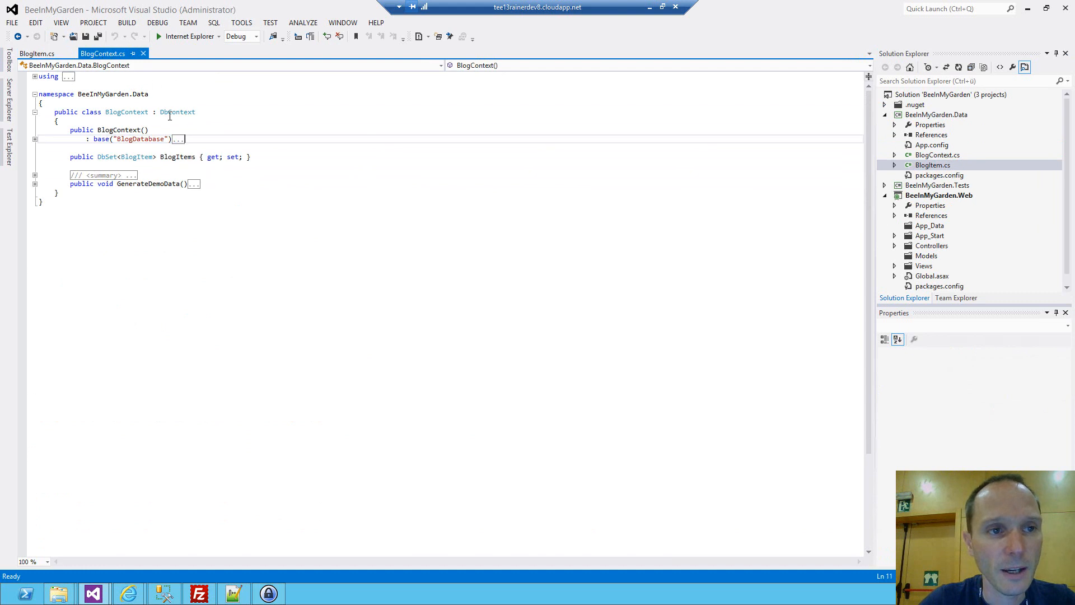
double_click(155, 183)
double_click(193, 183)
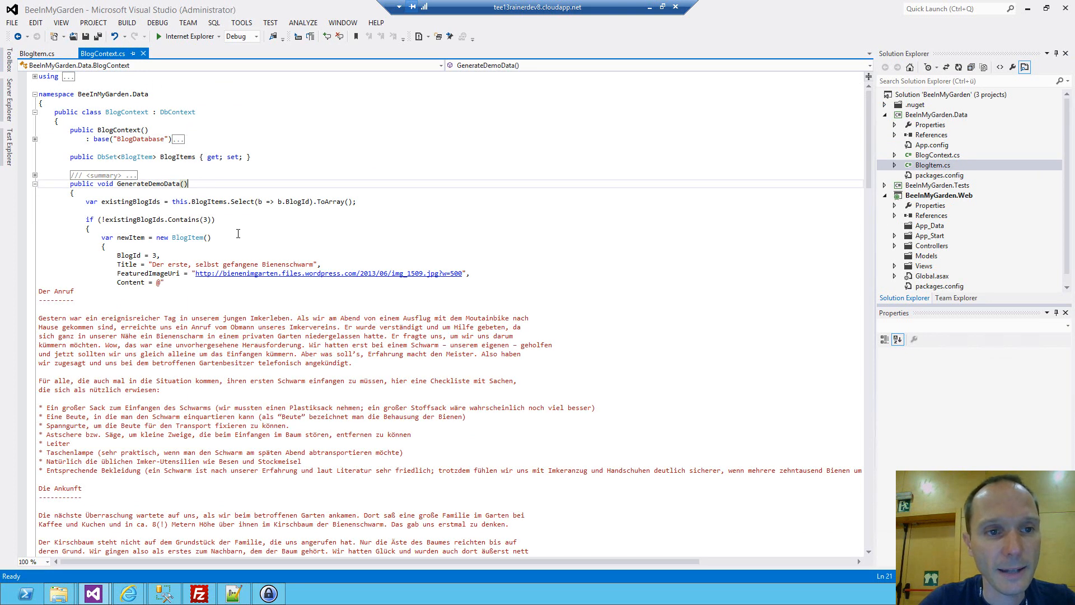
scroll(239, 231, "down", 3)
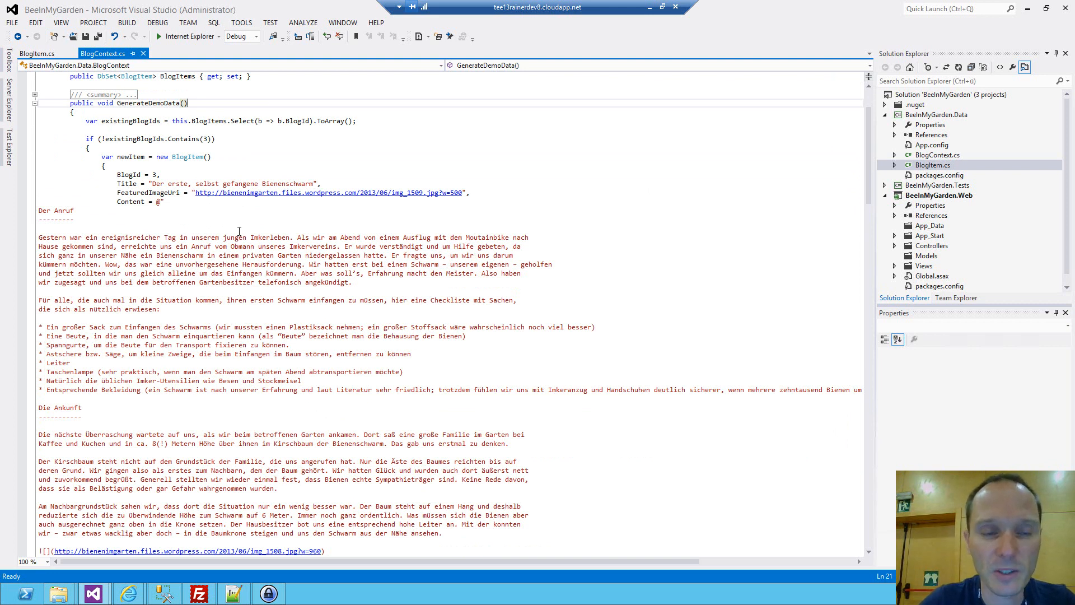
left_click(36, 103)
scroll(168, 142, "up", 3)
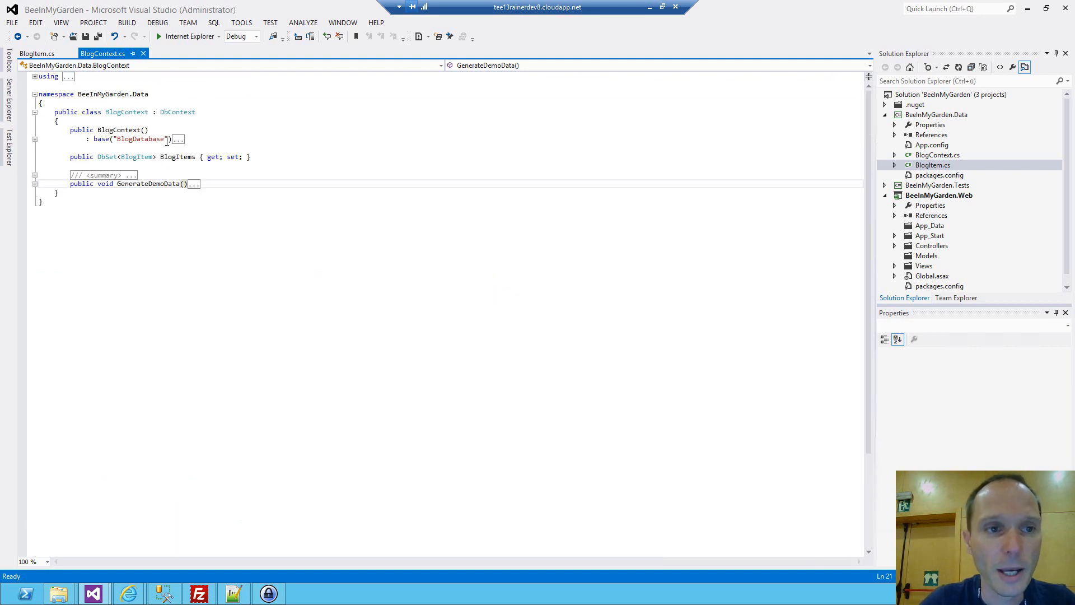
In SQL Server Management Studio, refresh the Localdb BeeInGarden database's tables, select dbo.BlogItems, and return to Visual Studio.
left_click(166, 594)
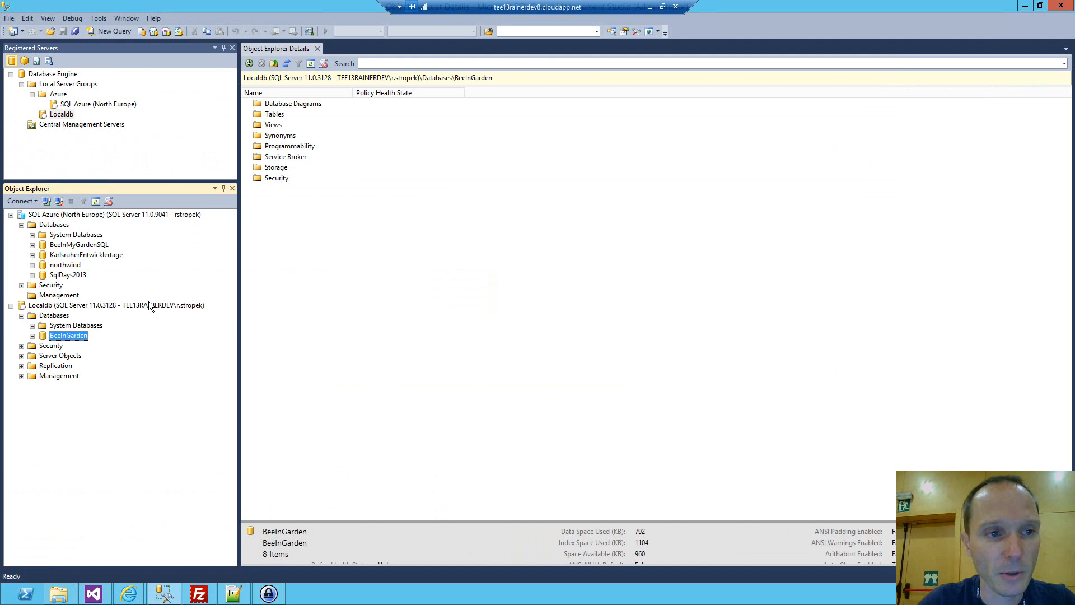
left_click(32, 336)
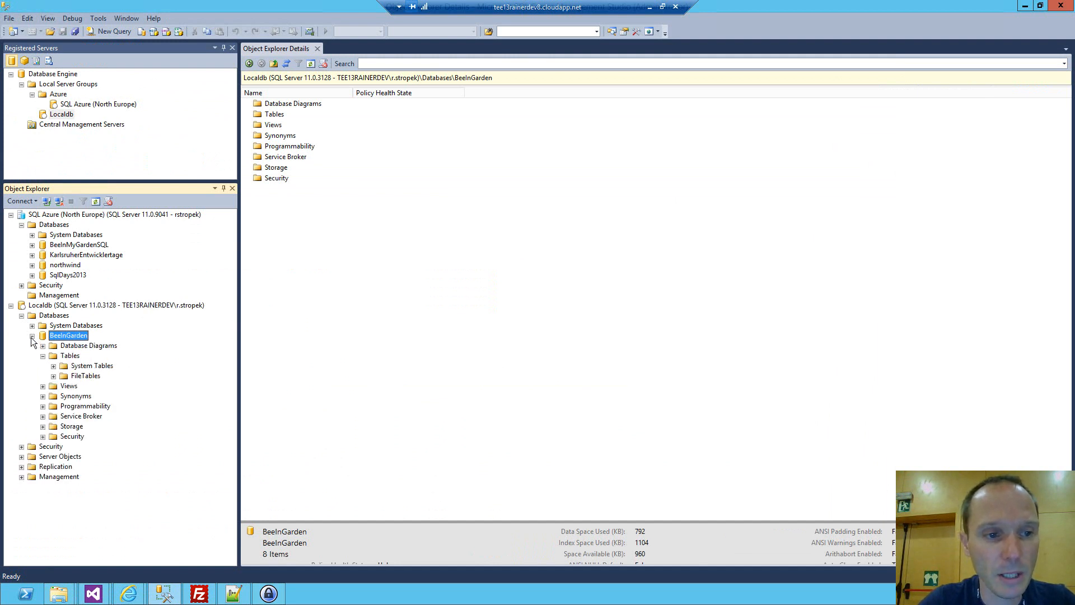
left_click(70, 357)
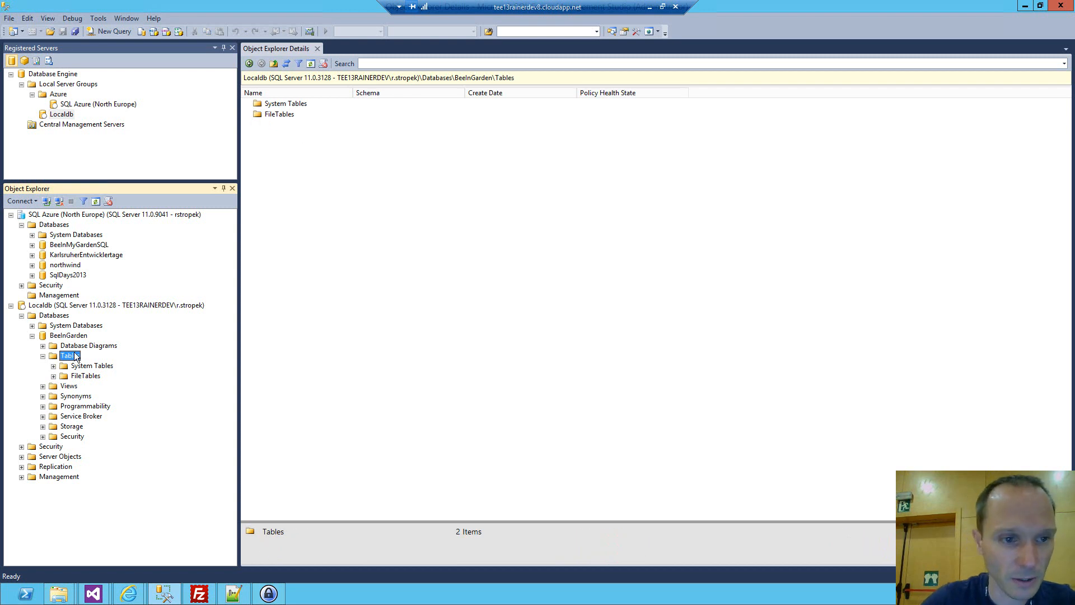
left_click(42, 356)
left_click(42, 356)
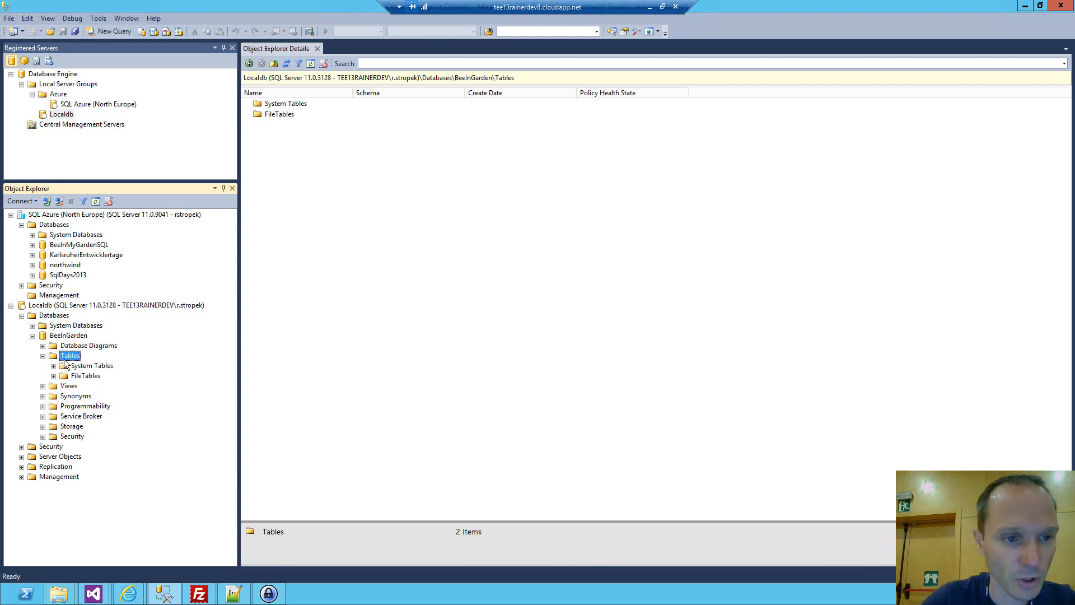
left_click(96, 201)
left_click(80, 386)
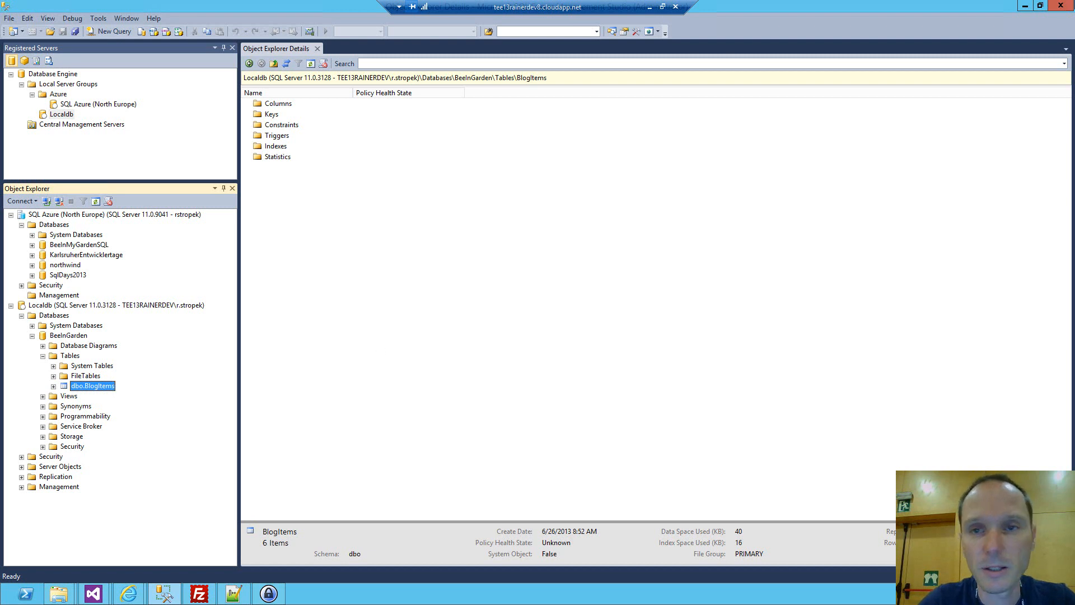
left_click(1025, 5)
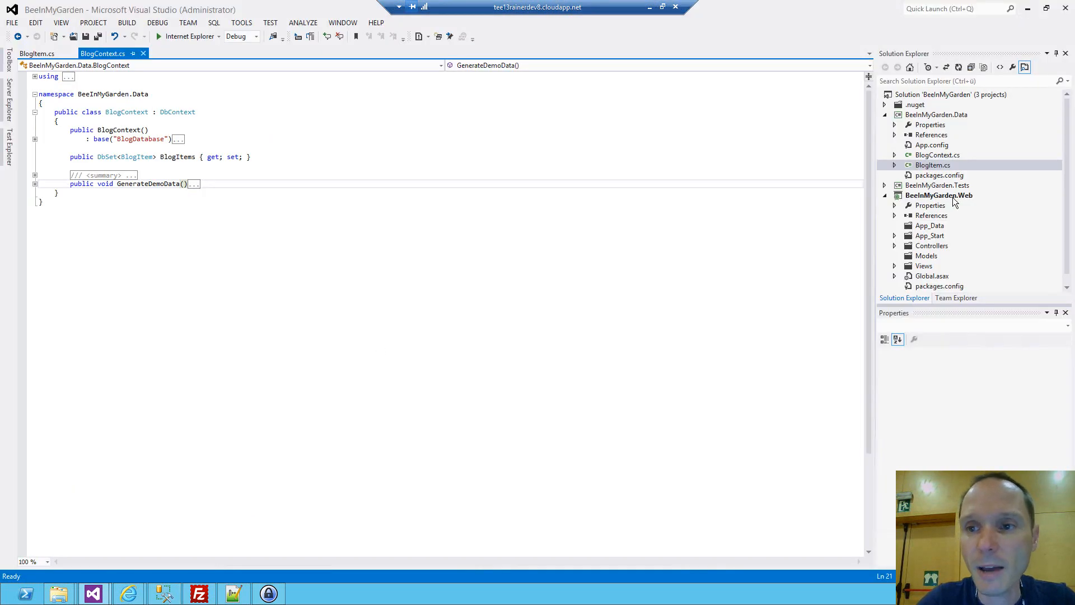
Open TestBlogController.cs from the BeeInMyGarden.Tests project and examine the TestDemoDataGeneration and TestNotExistingBlog methods.
left_click(885, 185)
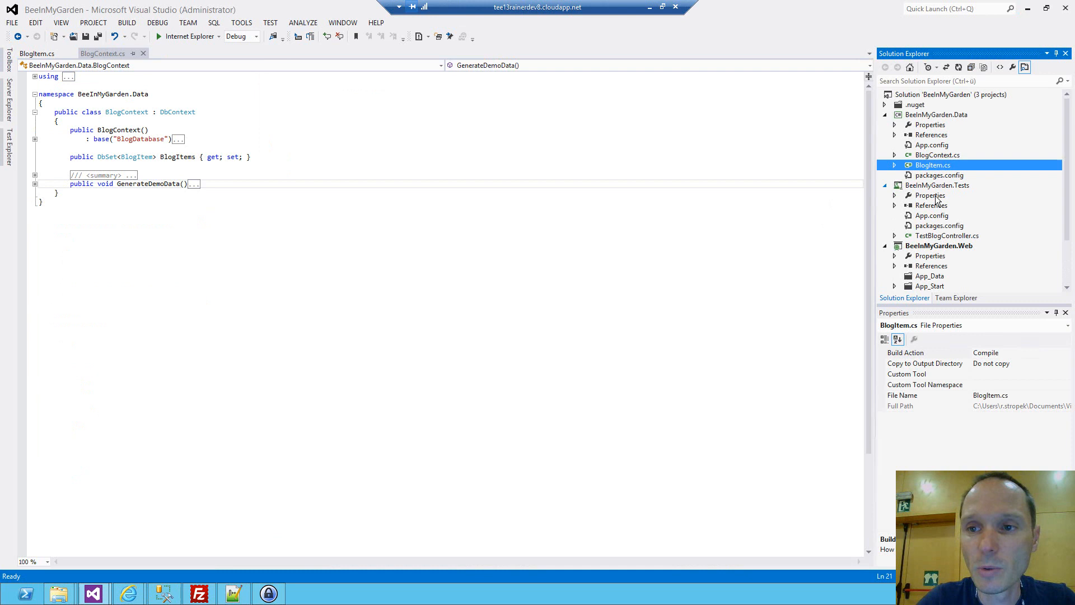
left_click(946, 236)
scroll(945, 239, "down", 1)
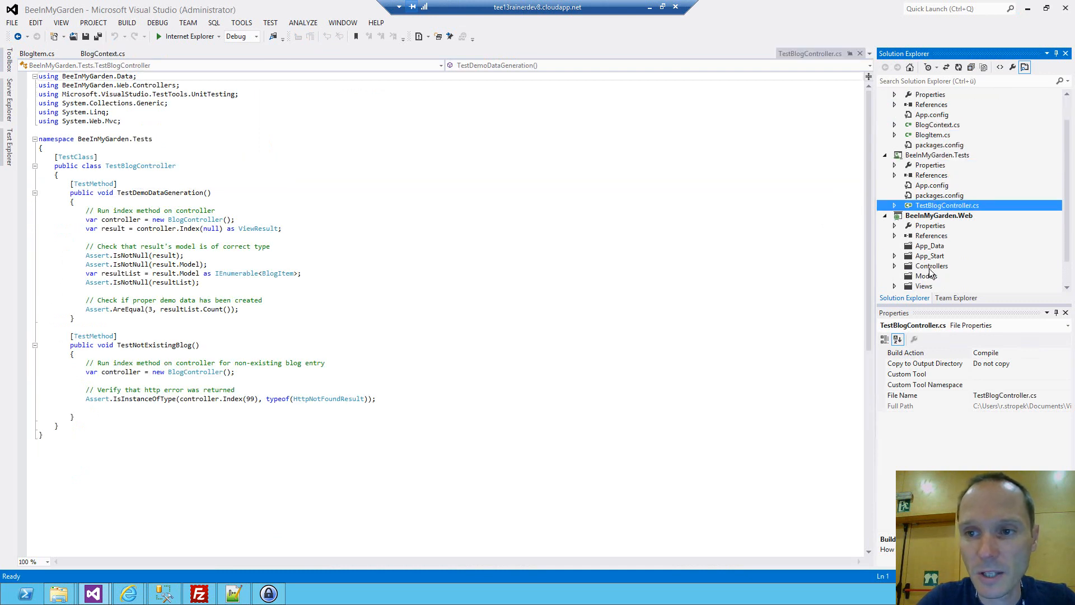
left_click(178, 219)
double_click(163, 192)
left_click(161, 346)
double_click(160, 346)
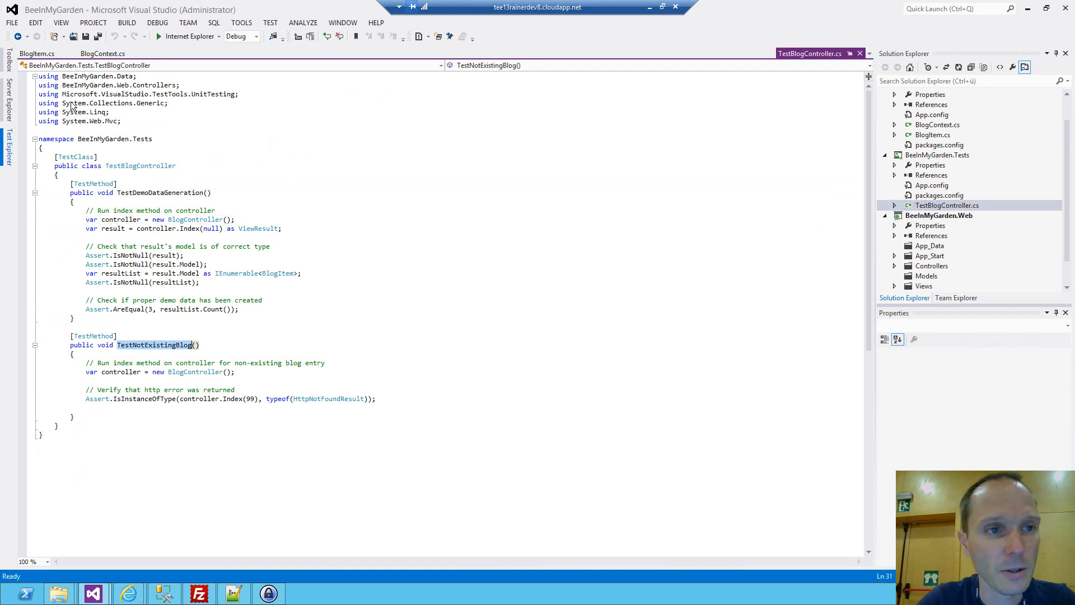
Keep Test Explorer docked open, build the solution to discover its unit tests, and run all of them.
left_click(9, 147)
left_click(168, 54)
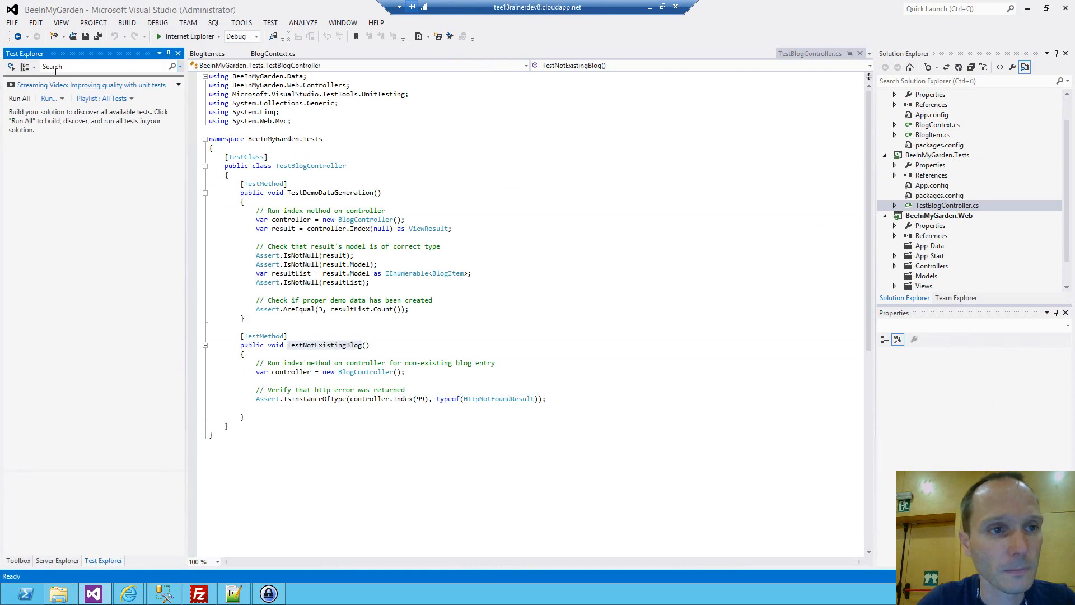
left_click(22, 99)
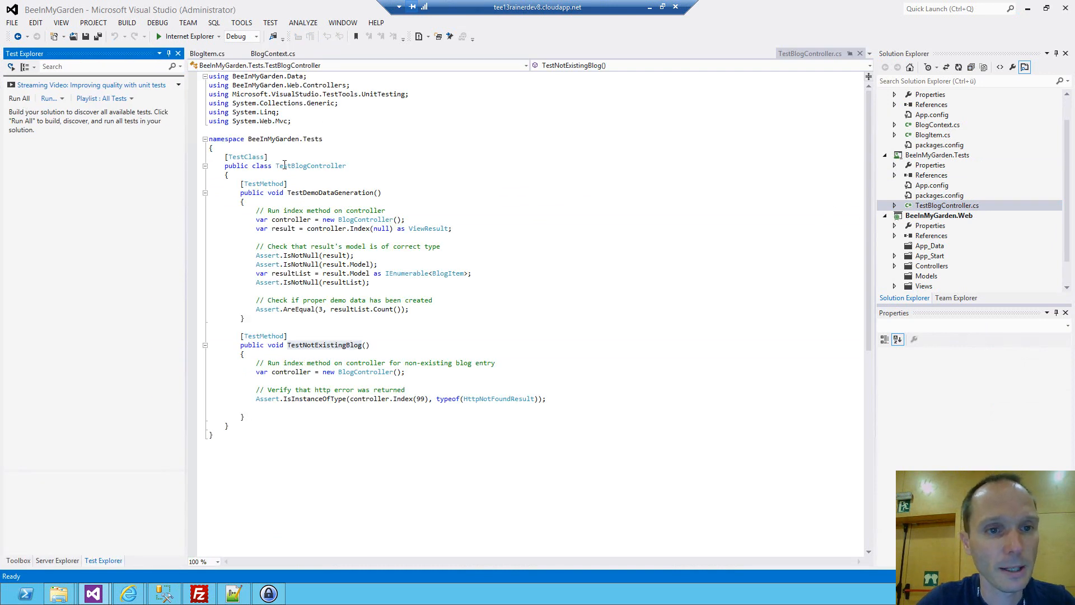
left_click(285, 165)
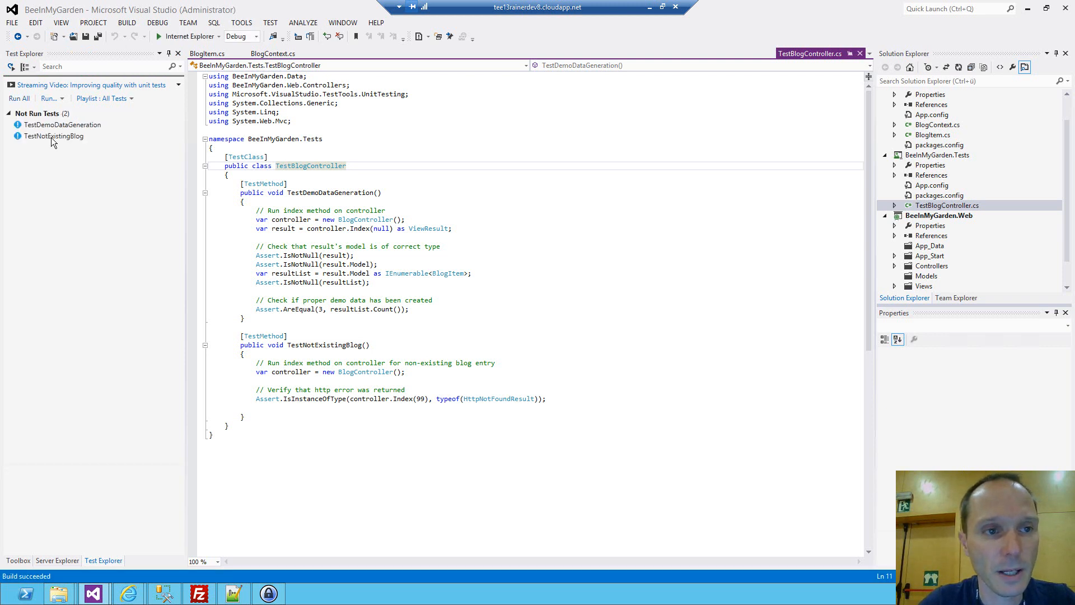
left_click(19, 99)
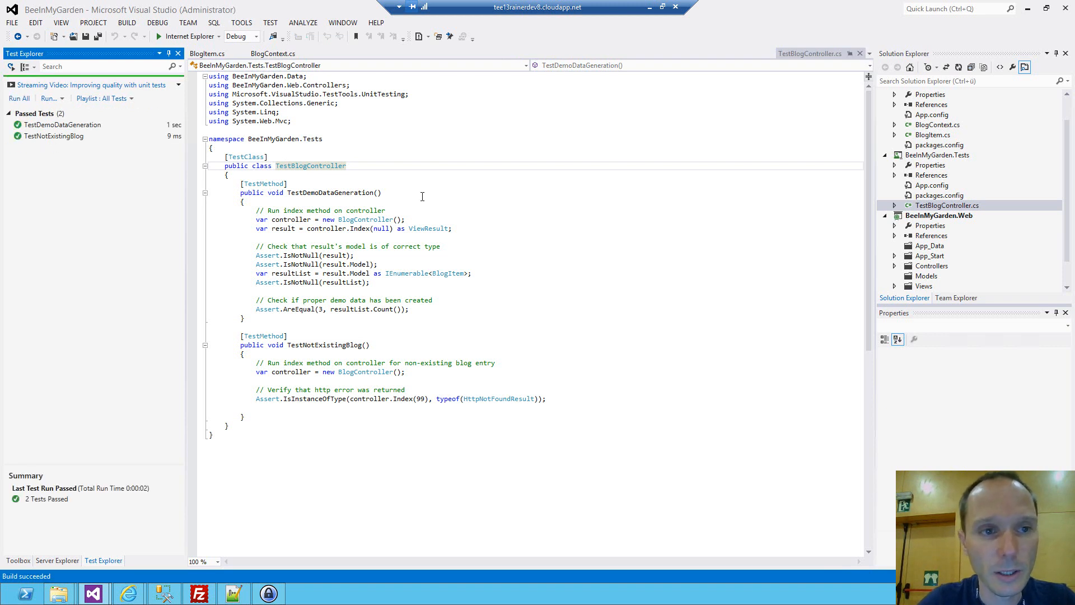
Open the BeeInMyGarden.Tests project's App.config and highlight localdb in the BlogDatabase connection string.
left_click(927, 186)
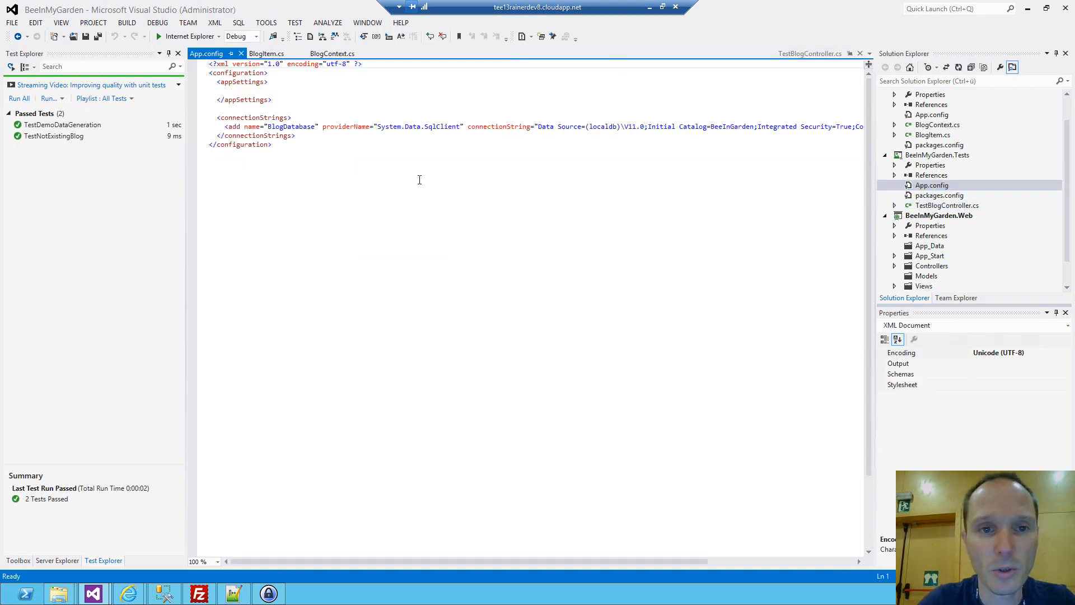
scroll(419, 179, "up", 2, "ctrl")
double_click(712, 146)
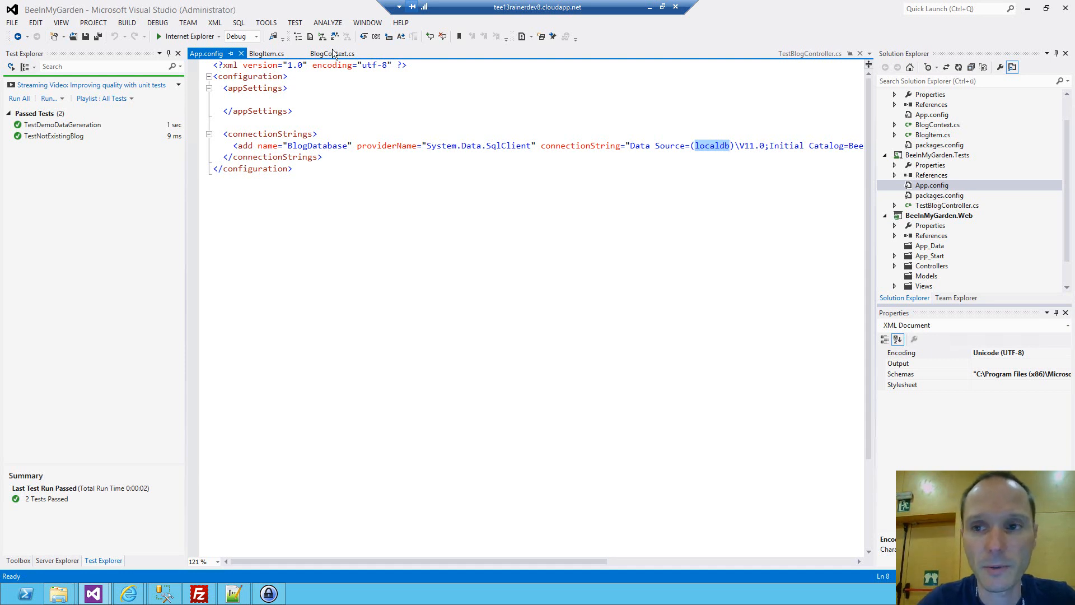
Close App.config, BlogItem.cs and BlogContext.cs, and collapse the BeeInMyGarden.Data and BeeInMyGarden.Tests projects in the solution tree.
left_click(243, 54)
left_click(244, 53)
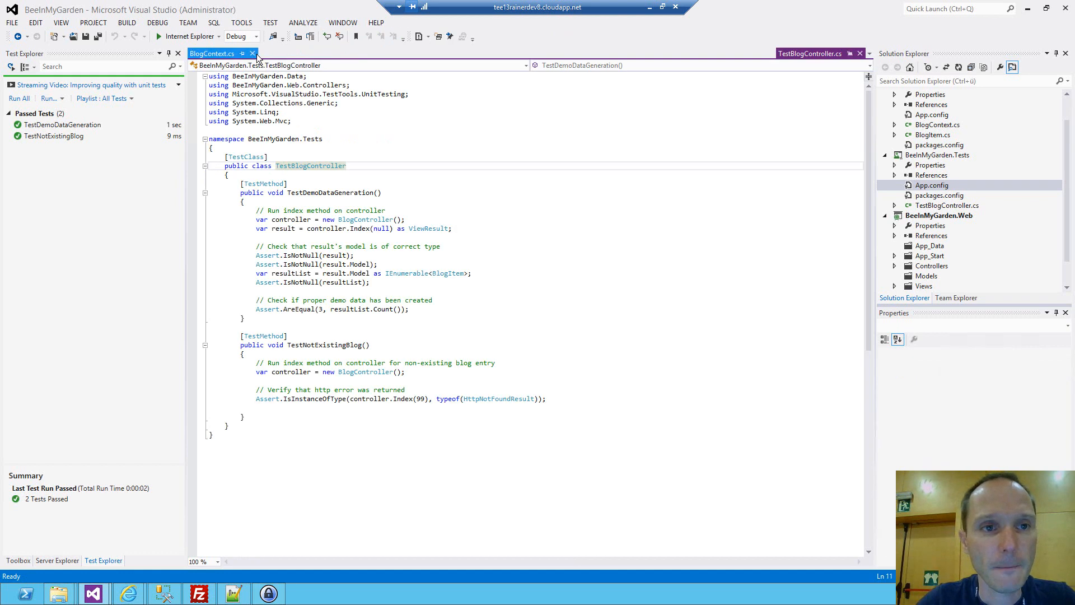
left_click(252, 54)
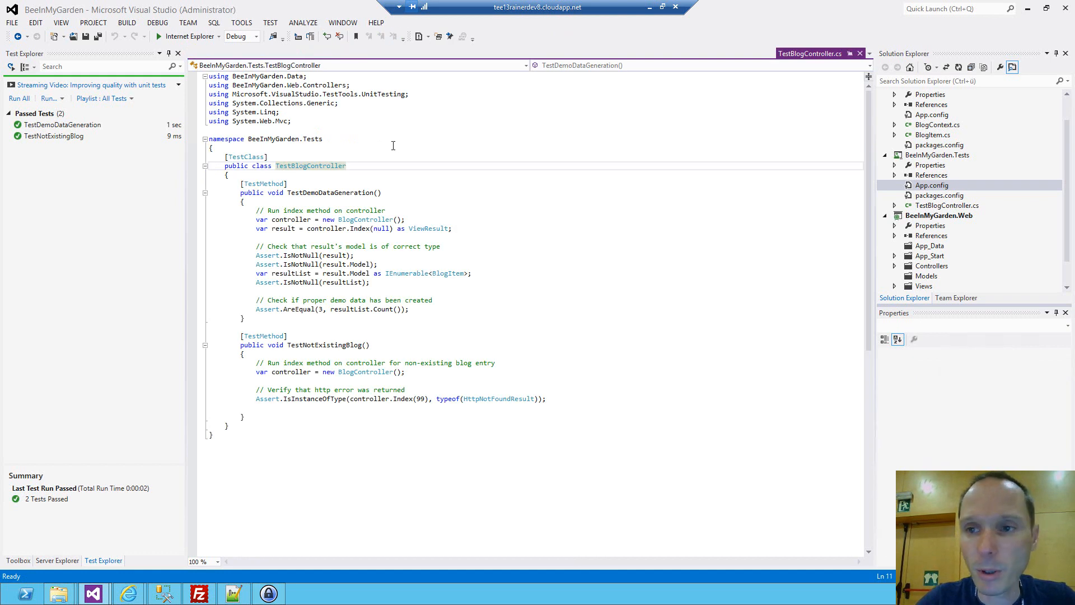
left_click(1067, 110)
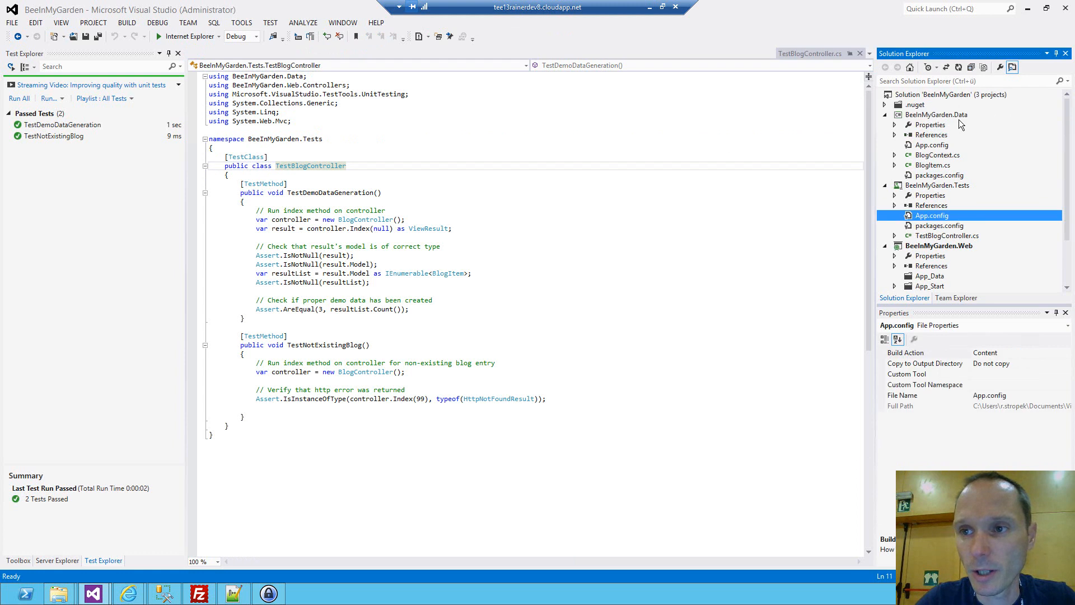
left_click(884, 116)
left_click(885, 125)
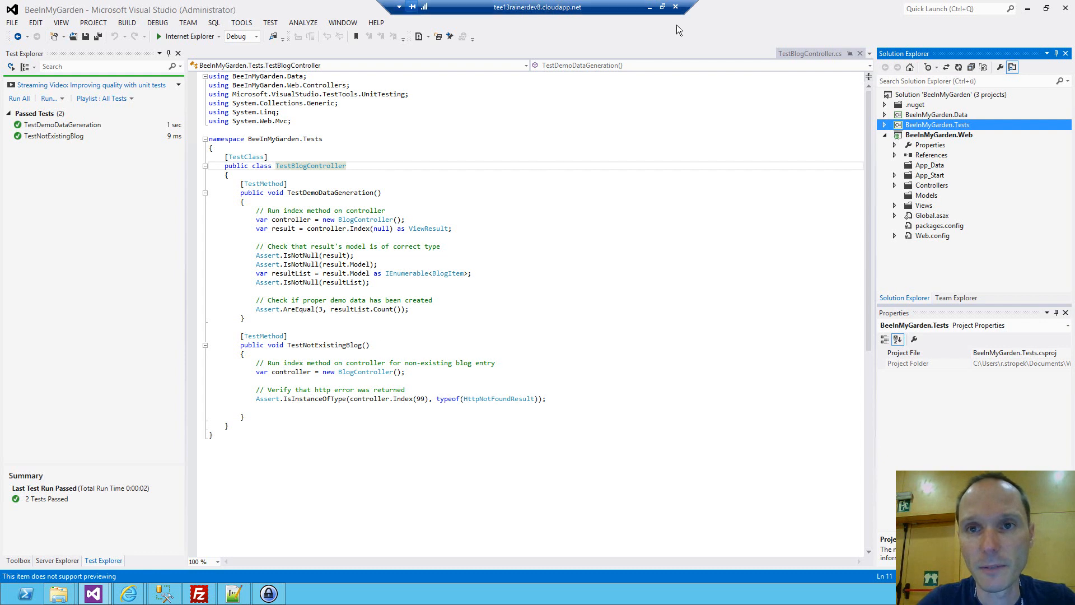
Switch to the Windows Azure portal and quick-create a web site with the URL BeeInMyGardenWAWS in the North Europe region.
mouse_move(133, 577)
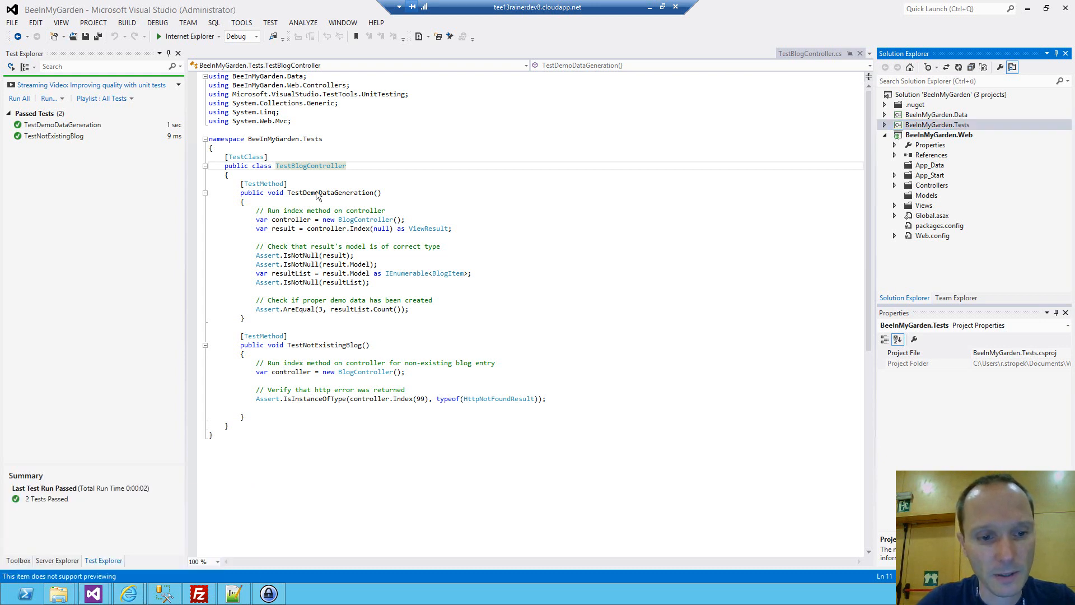
left_click(189, 539)
left_click(273, 82)
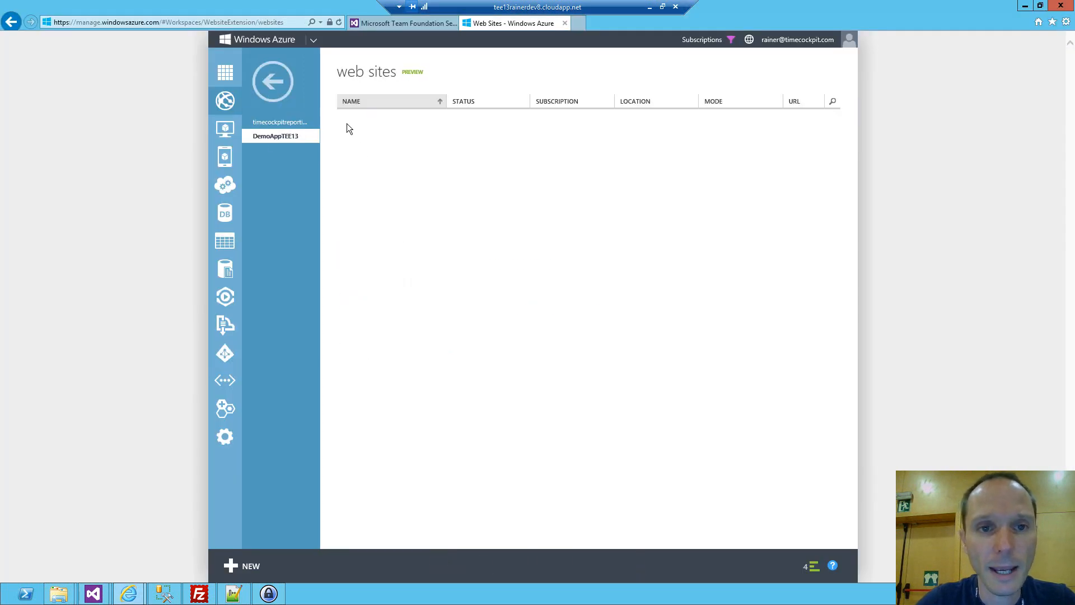
left_click(238, 567)
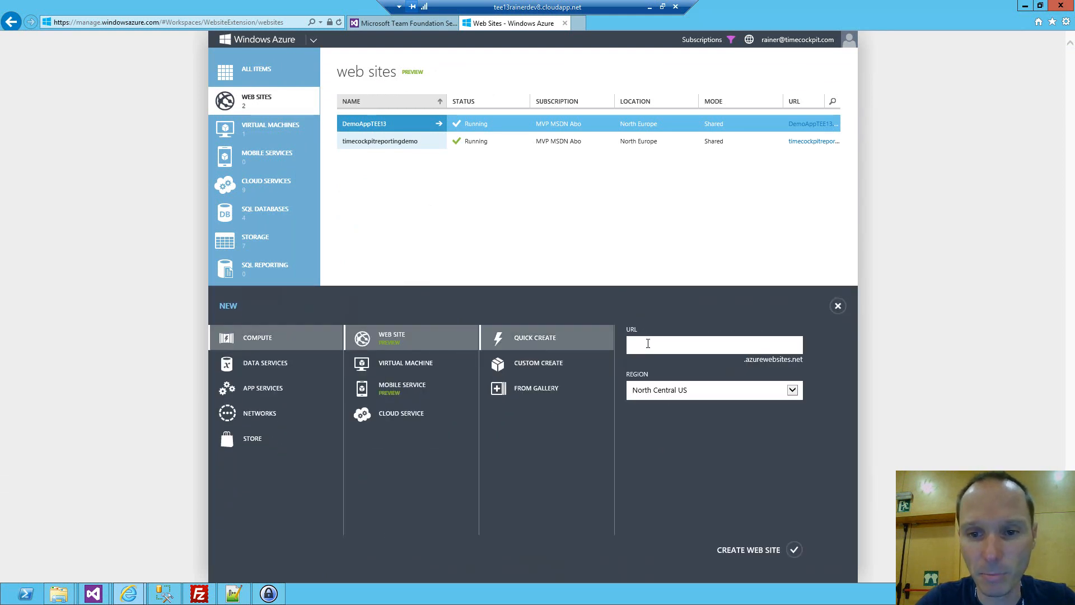
type("eI")
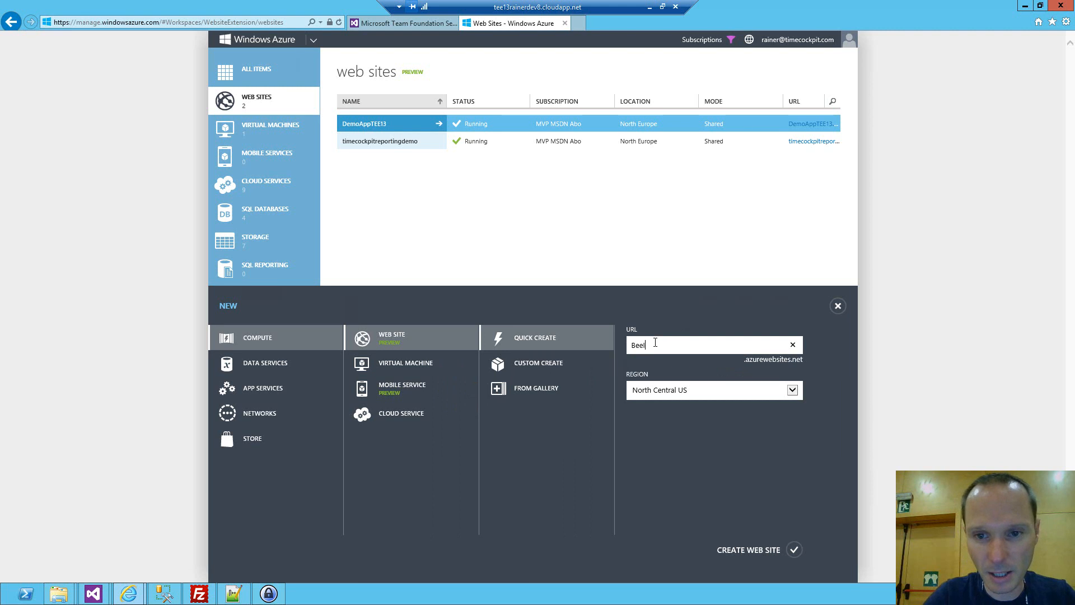
type("nMyGardenWAWS")
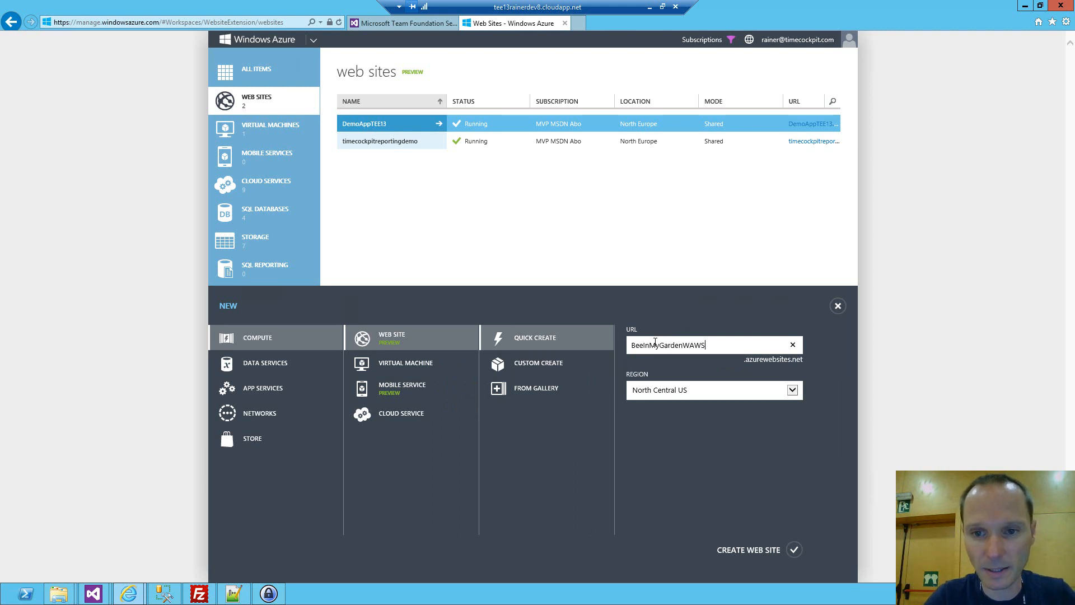
key("Tab")
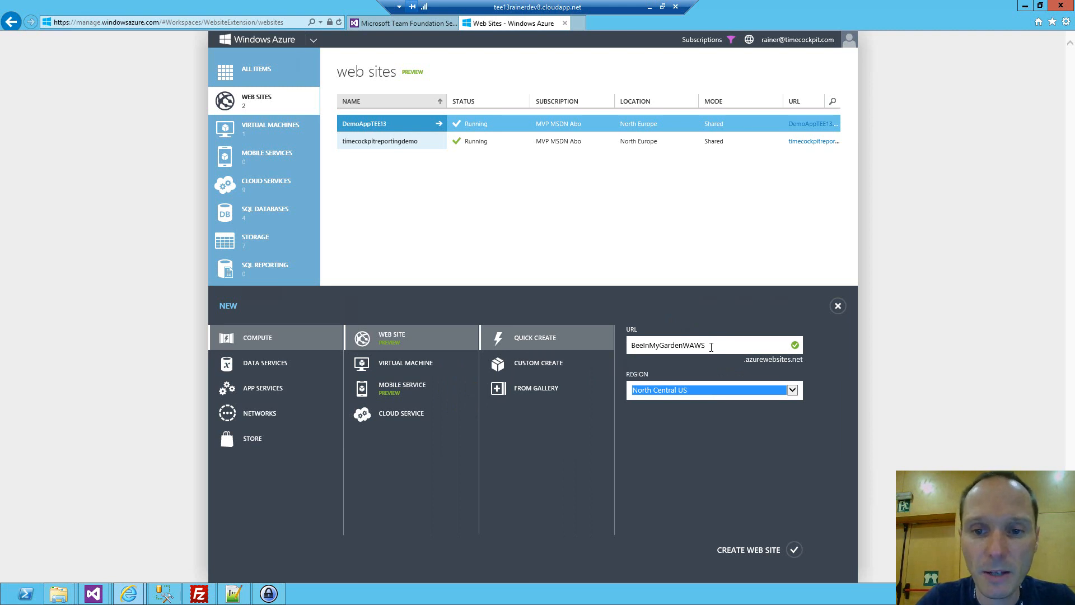
left_click(691, 390)
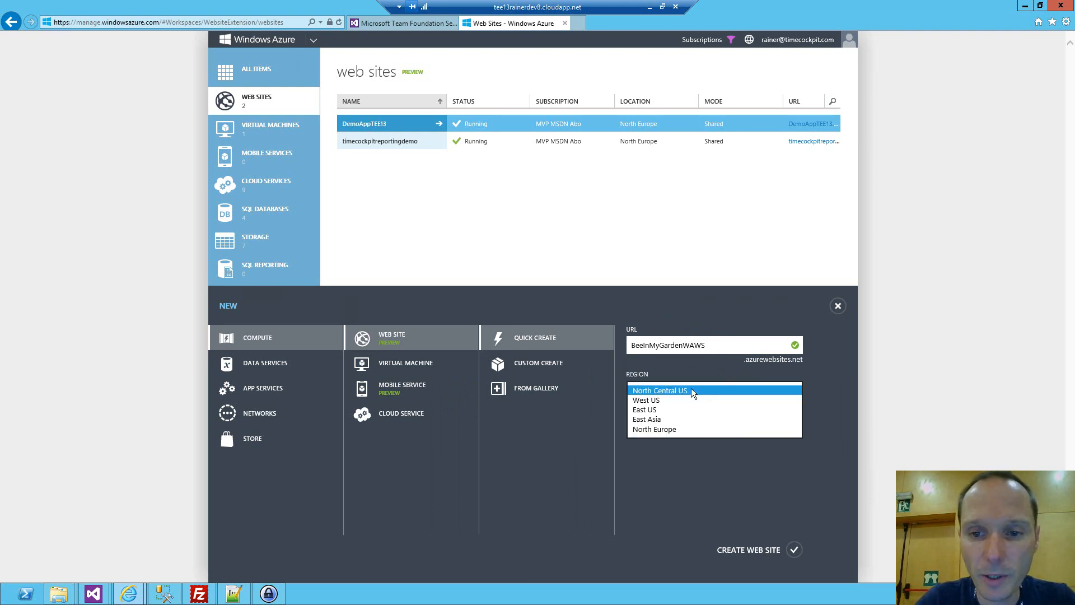
left_click(667, 429)
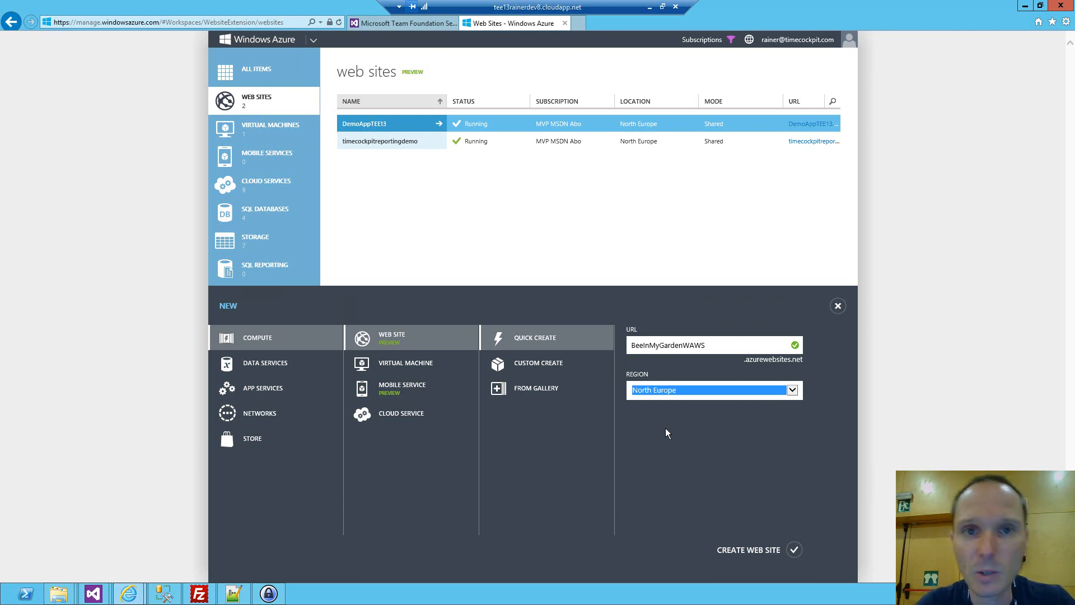
left_click(761, 555)
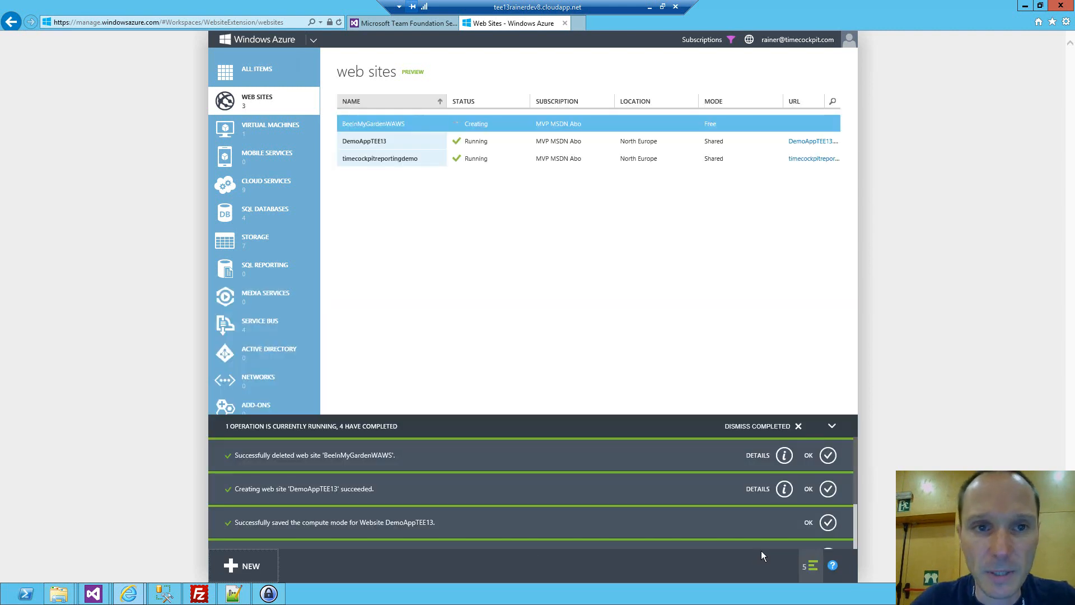
Dismiss the completed notifications, open the BeeInMyGardenWAWS site's dashboard, and download and save its publish profile.
left_click(757, 427)
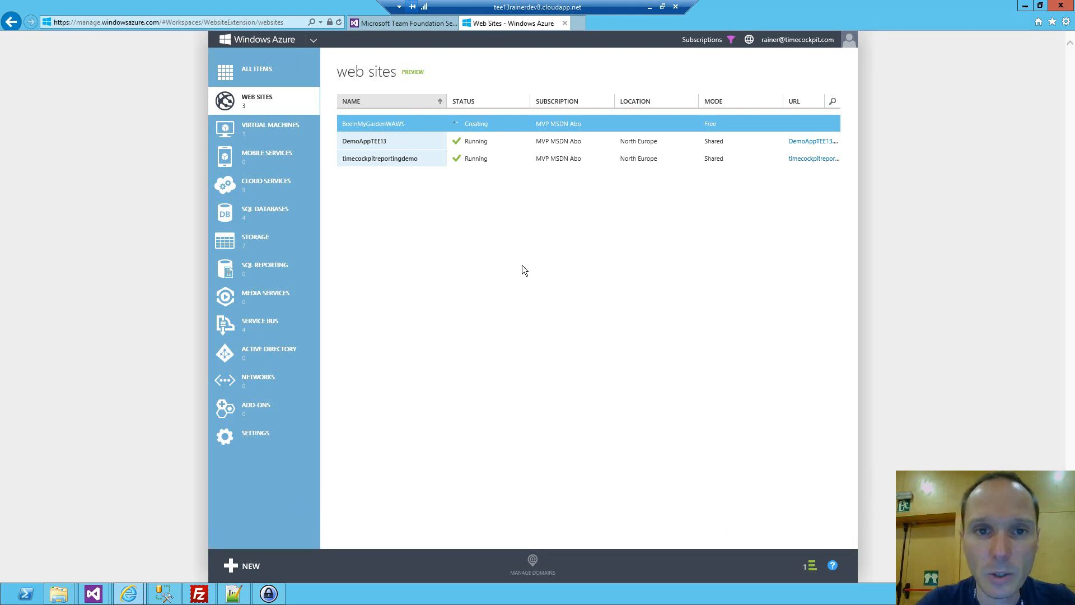
left_click(434, 124)
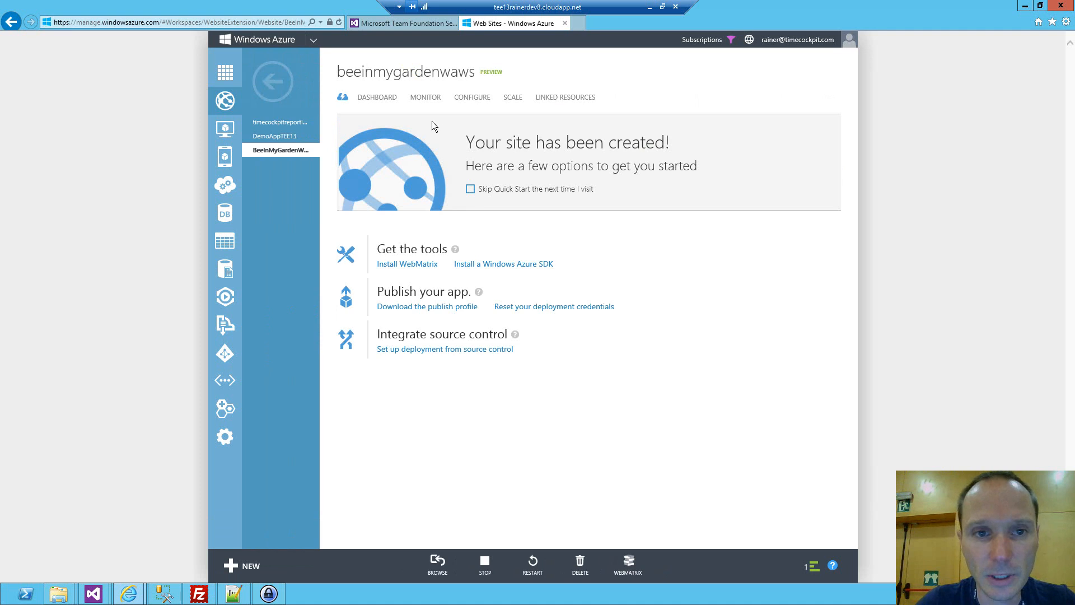
left_click(385, 99)
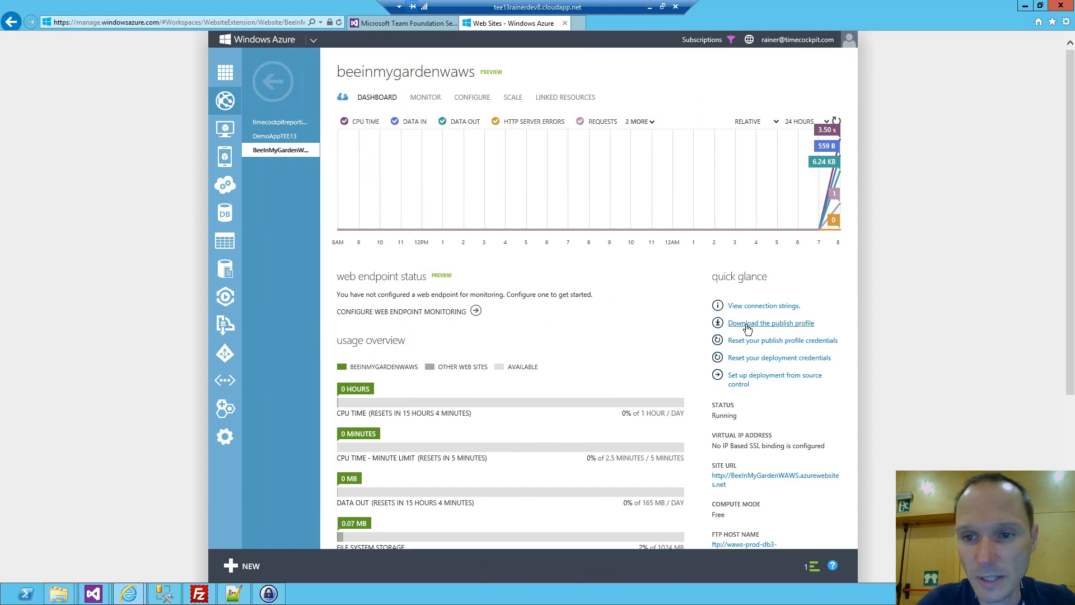
left_click(768, 324)
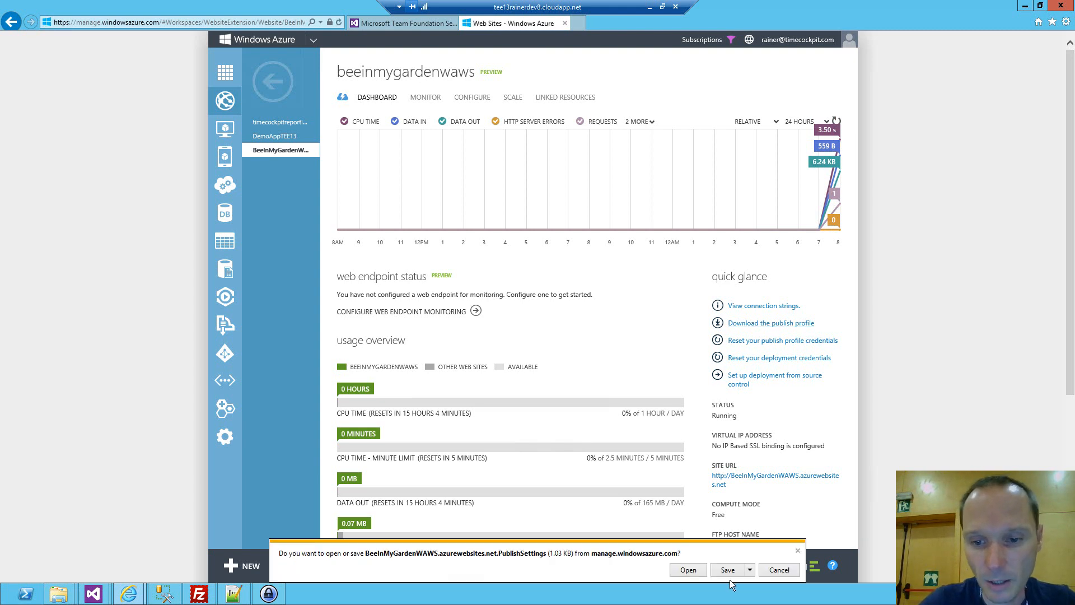
left_click(734, 574)
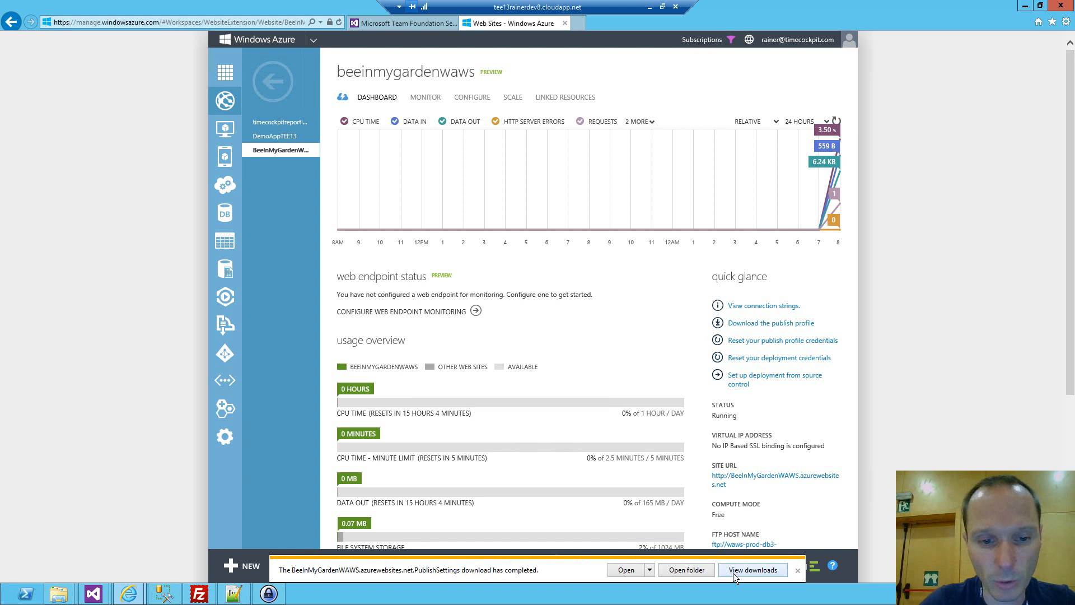
mouse_move(93, 593)
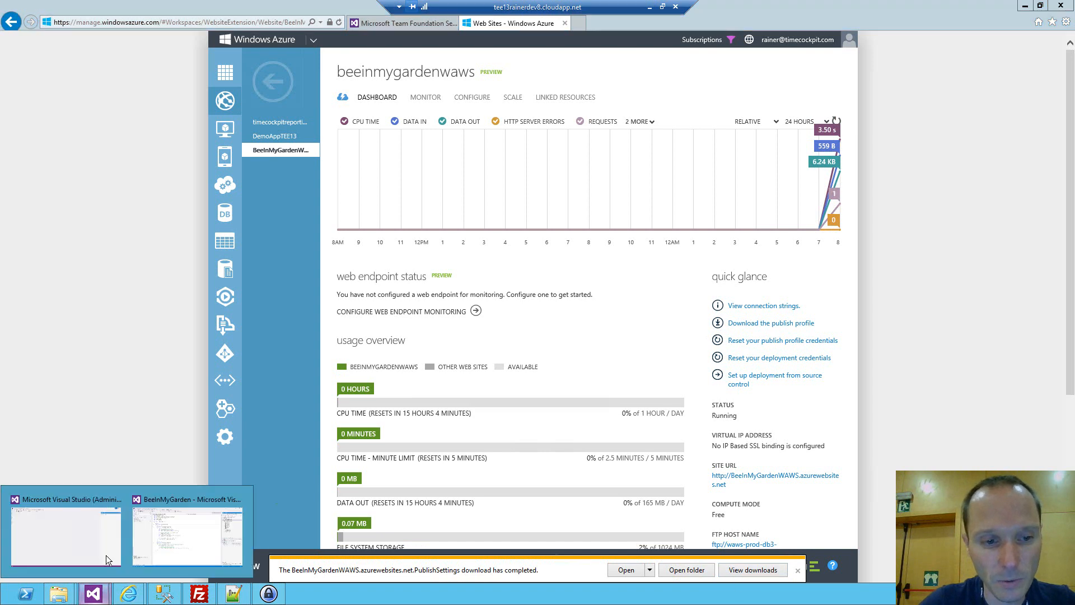
left_click(186, 536)
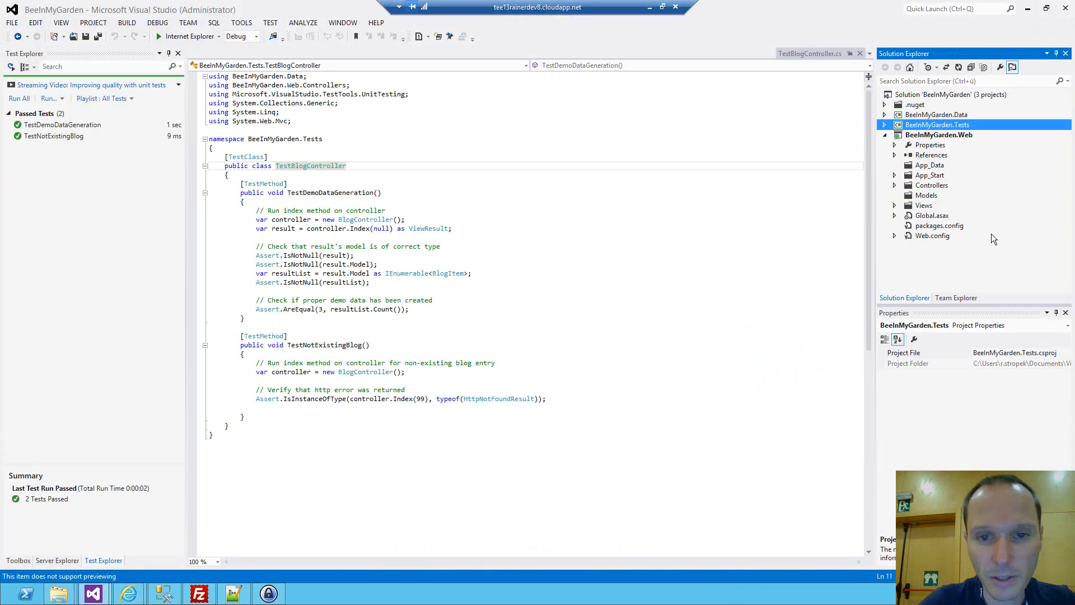
left_click(919, 137)
right_click(919, 137)
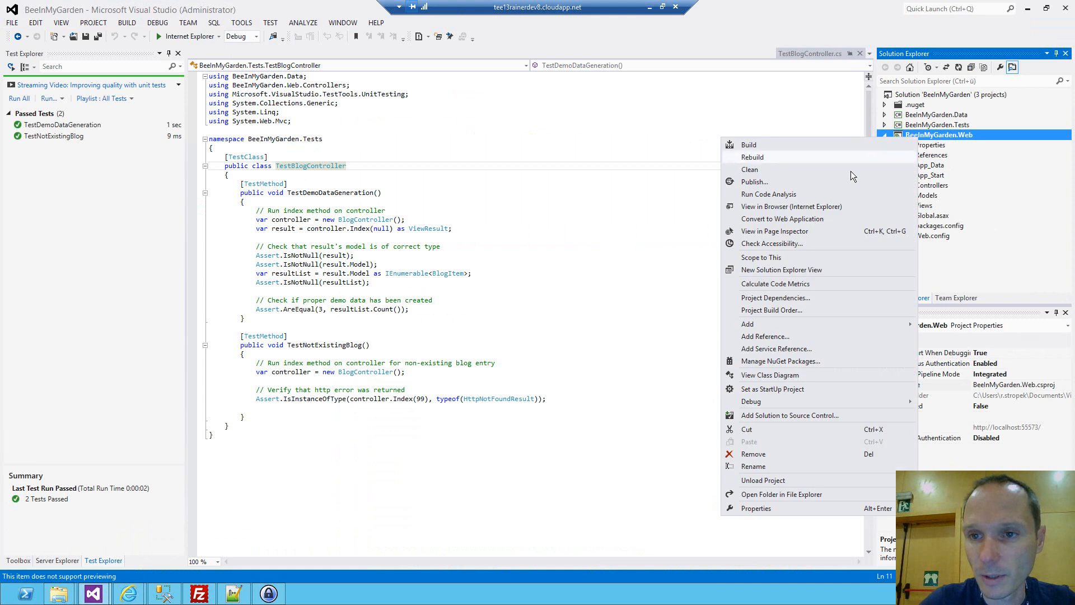
left_click(767, 183)
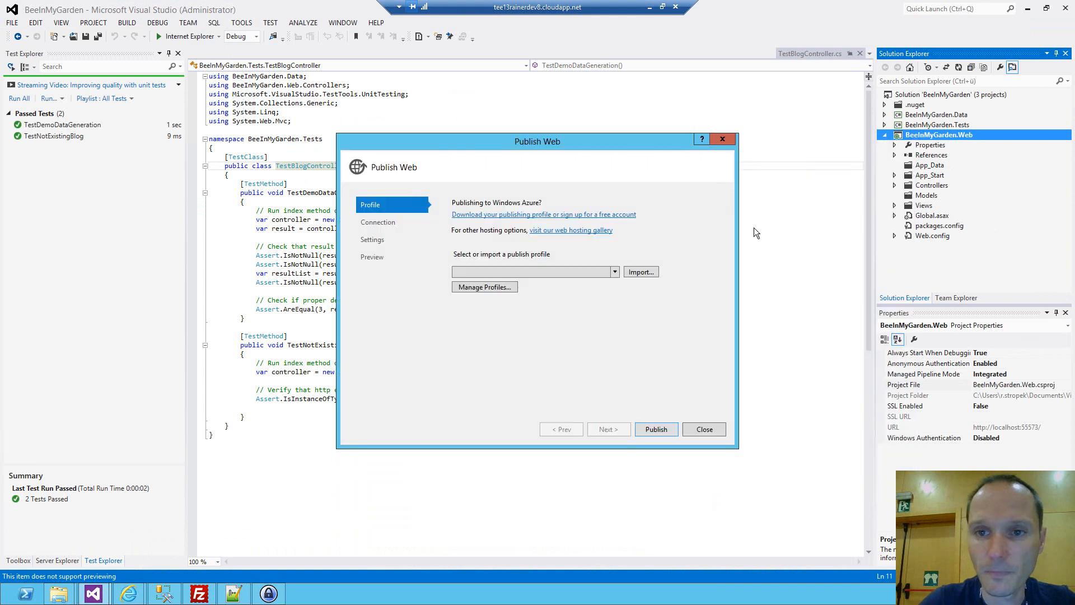
left_click(640, 272)
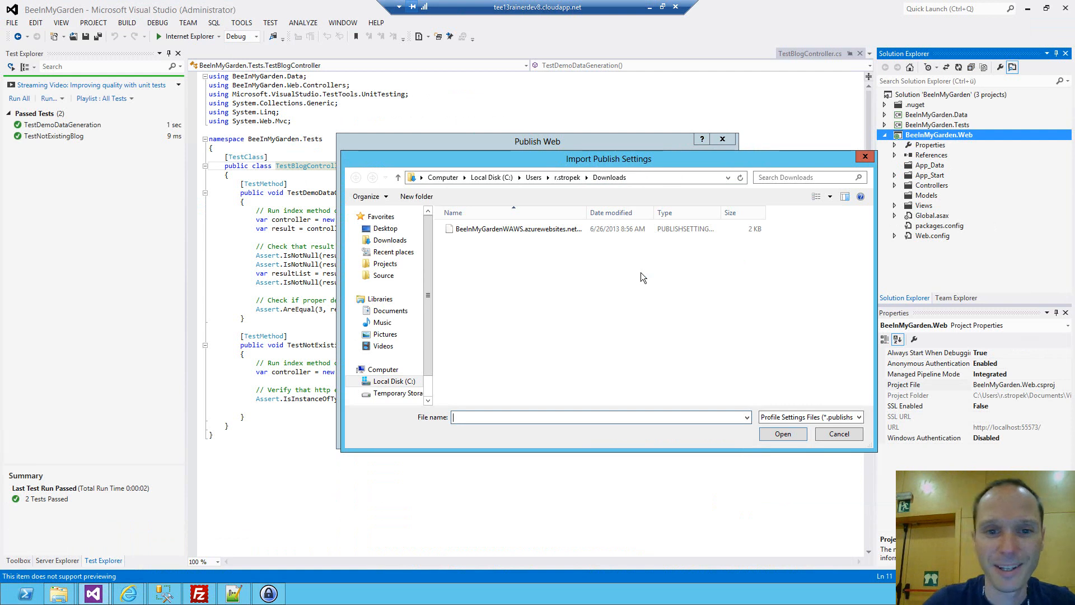
key("Escape")
key("Escape")
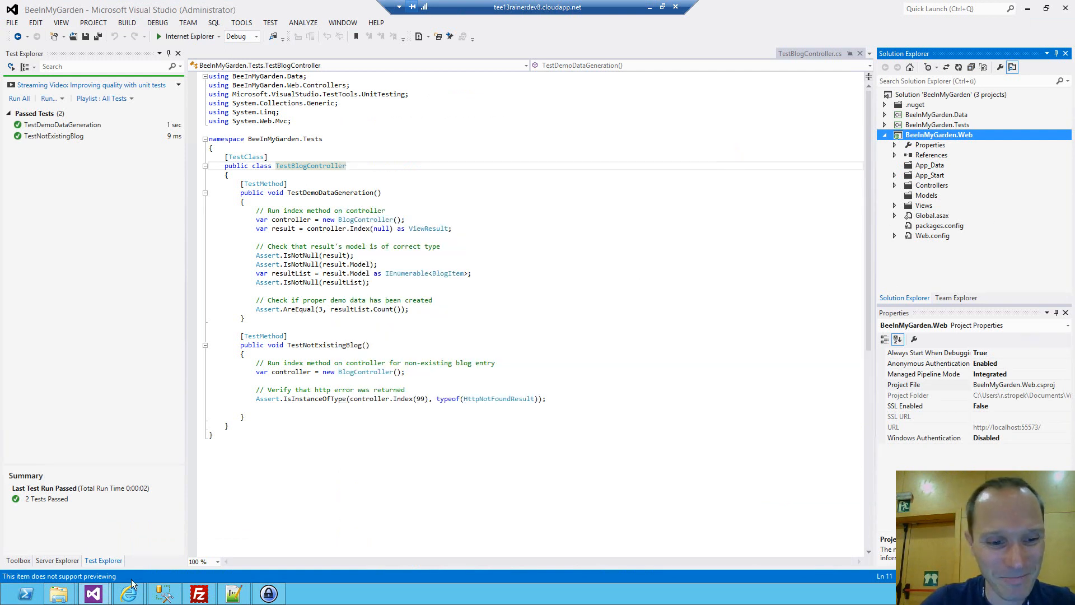
mouse_move(129, 594)
left_click(193, 531)
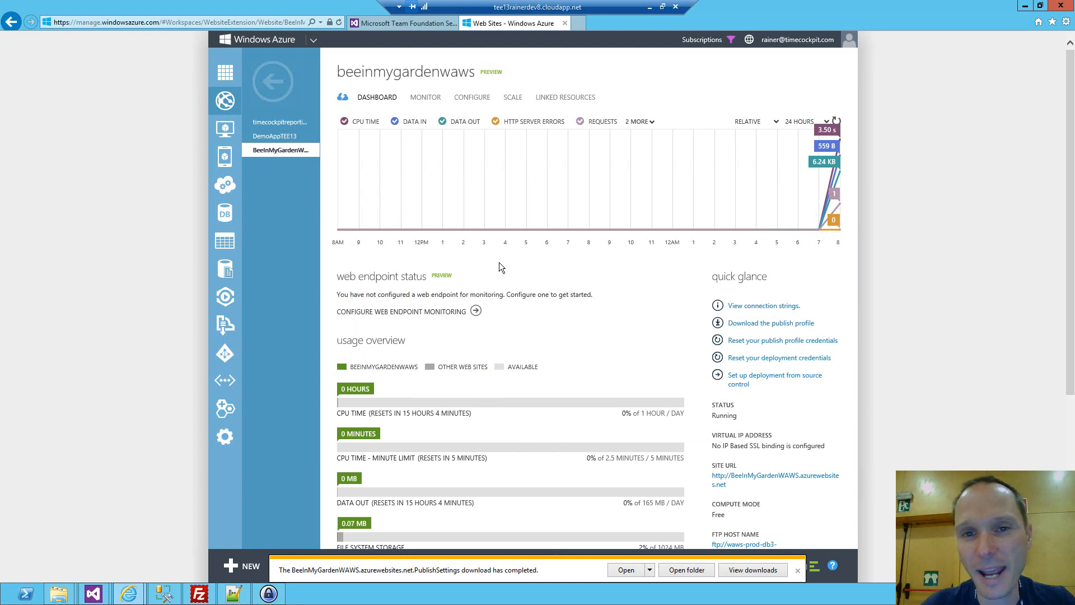
Open the BeeInMyGardenWAWS site's linked resources and start linking a resource.
left_click(574, 98)
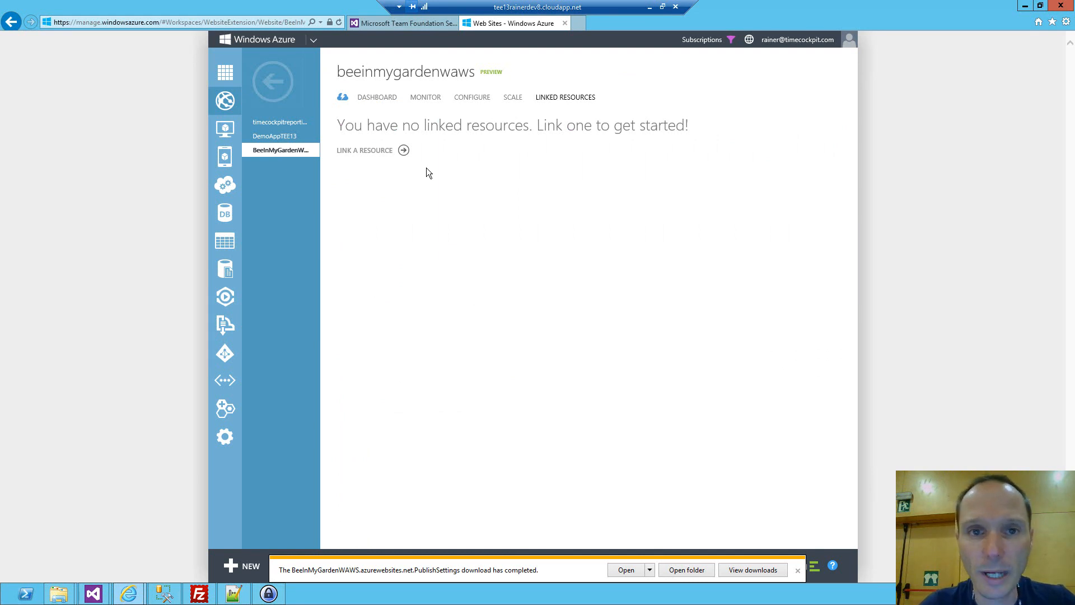
left_click(404, 150)
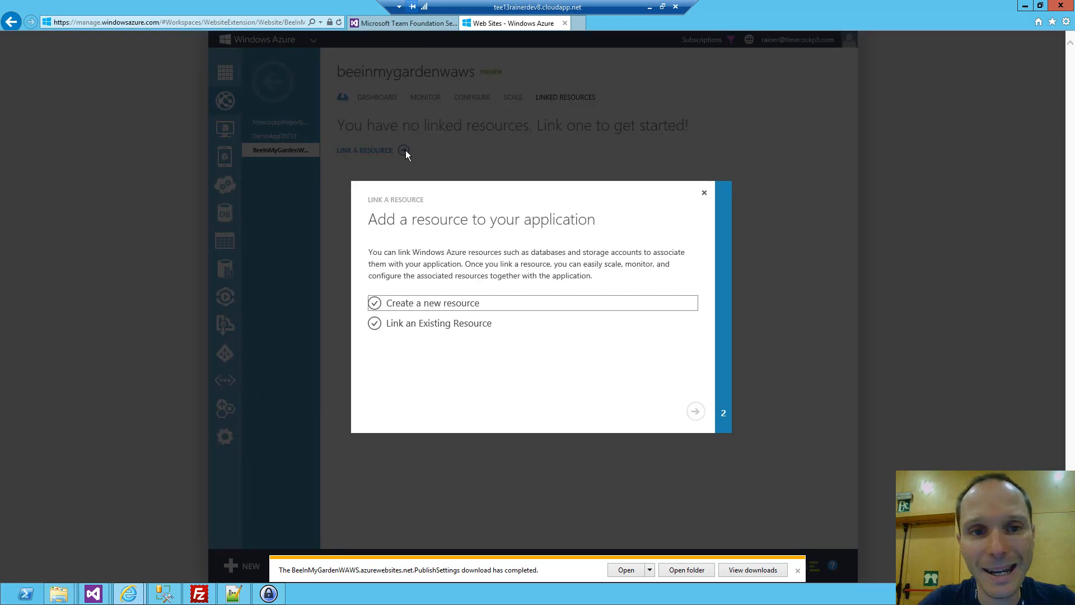
left_click(422, 306)
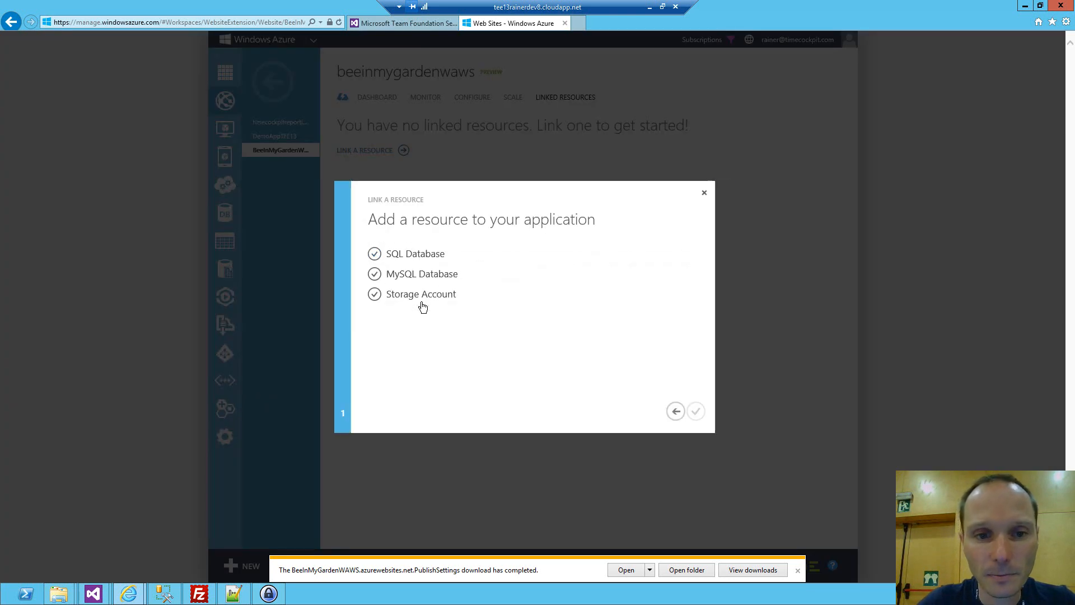
left_click(414, 256)
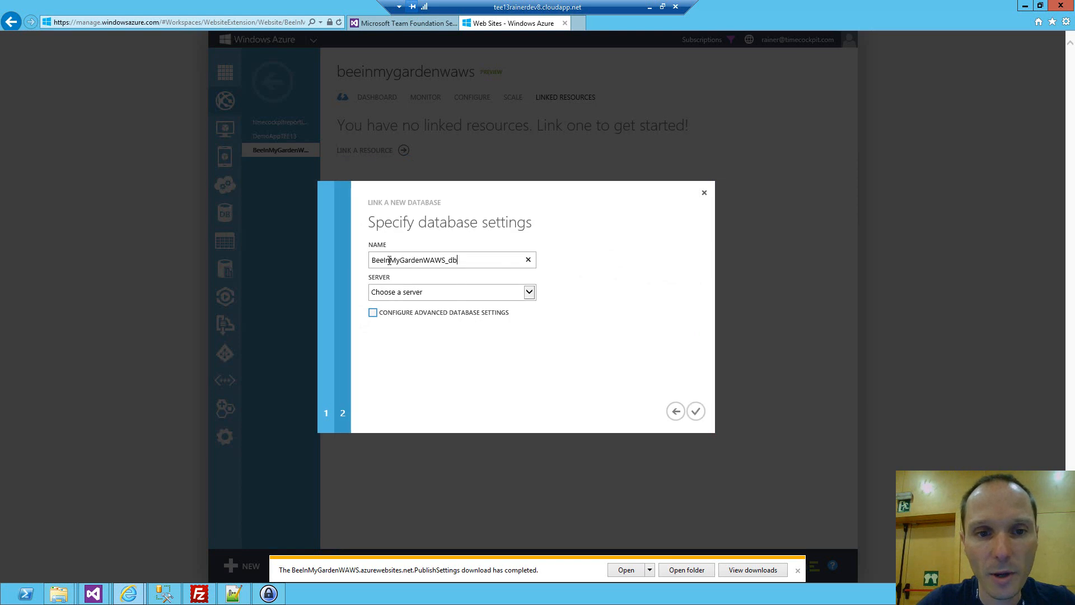
left_click(445, 295)
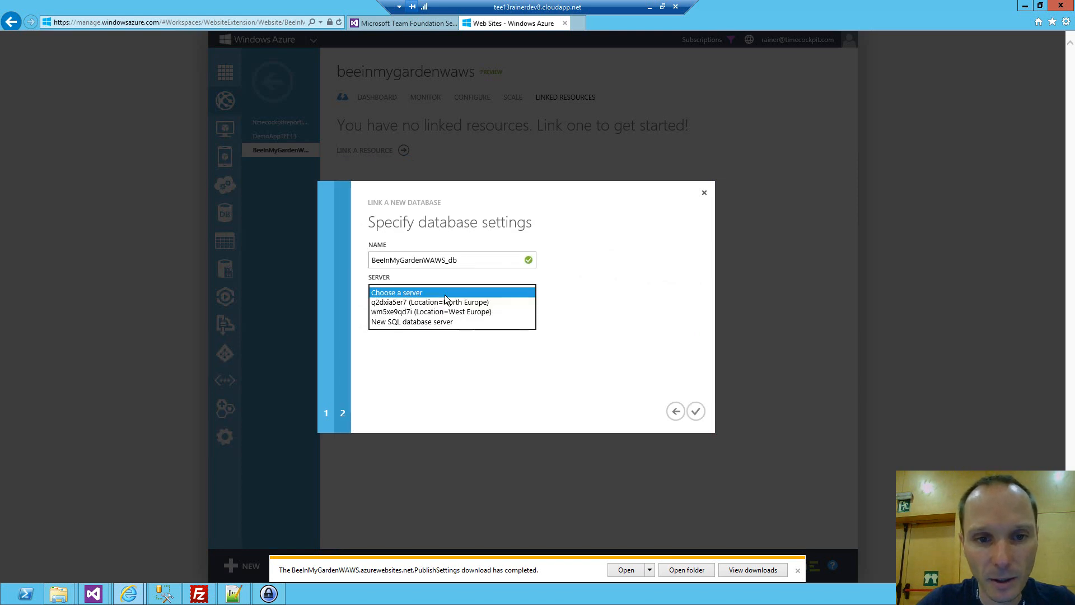
left_click(424, 302)
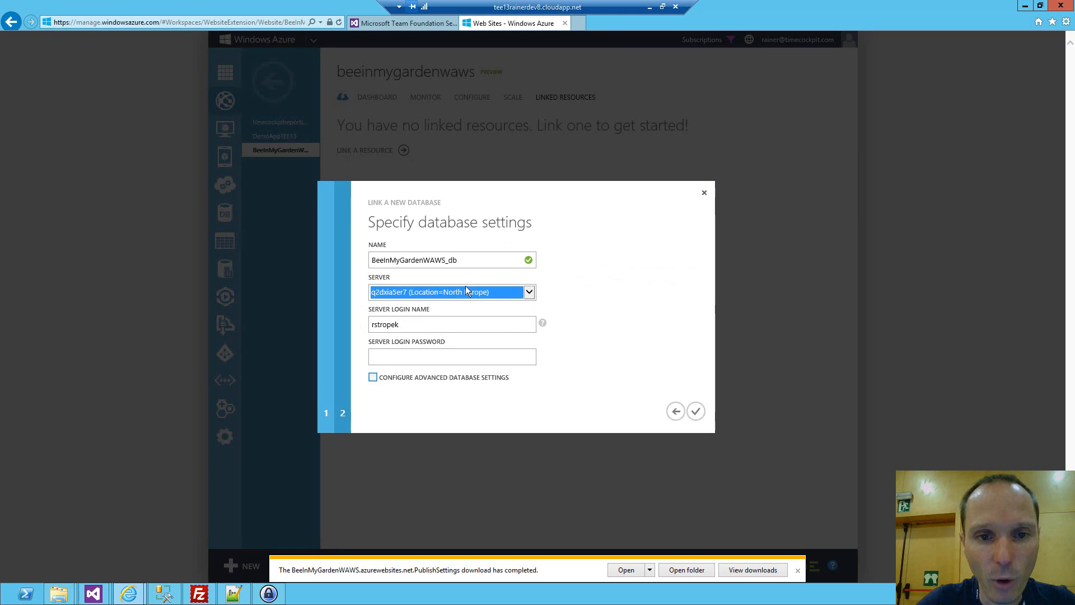
left_click(676, 411)
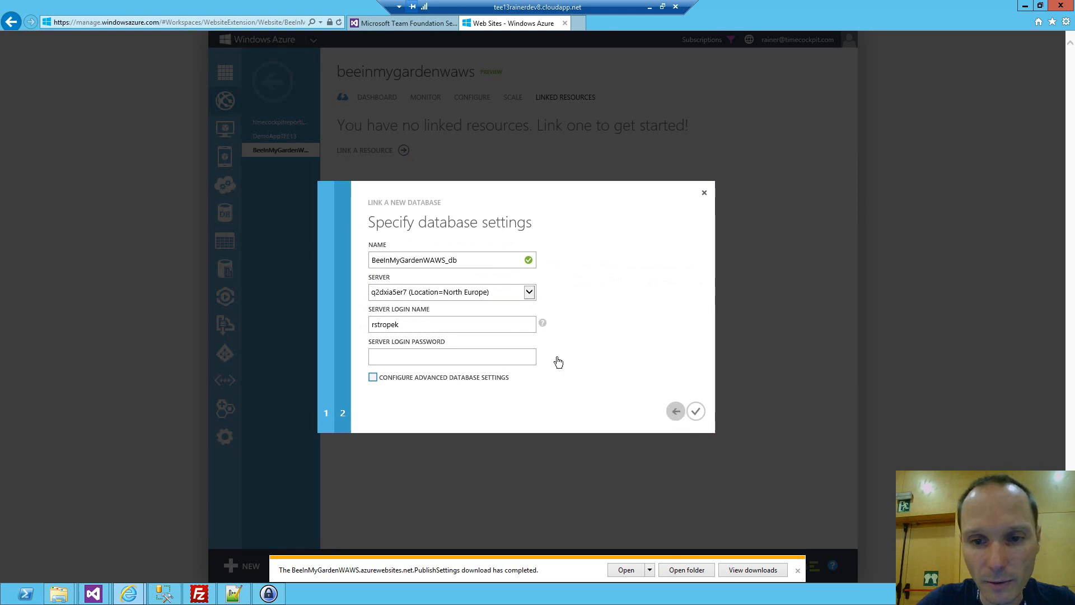
left_click(415, 255)
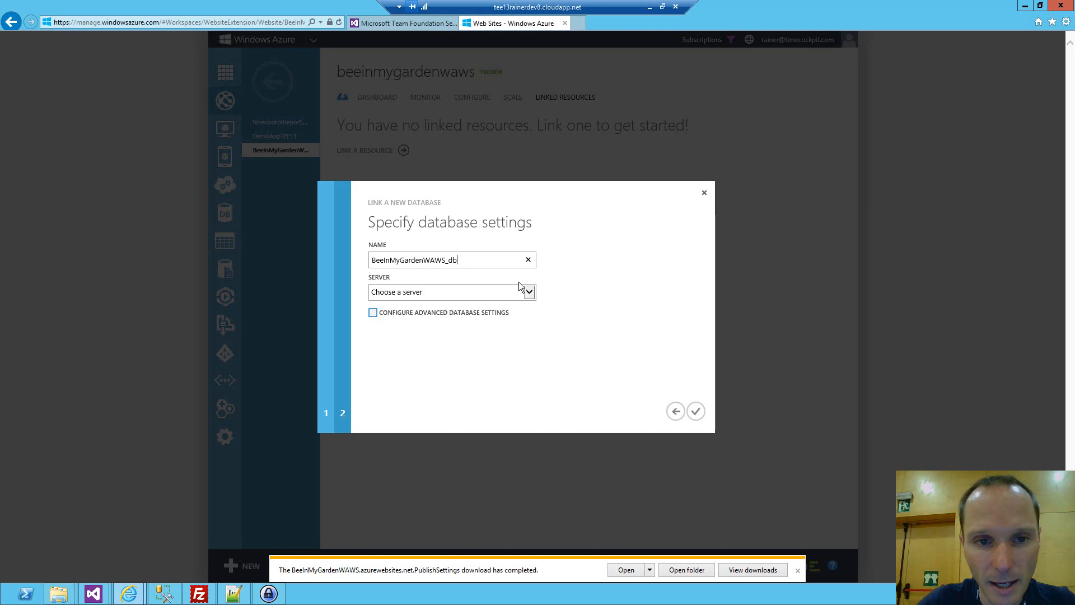
left_click(674, 412)
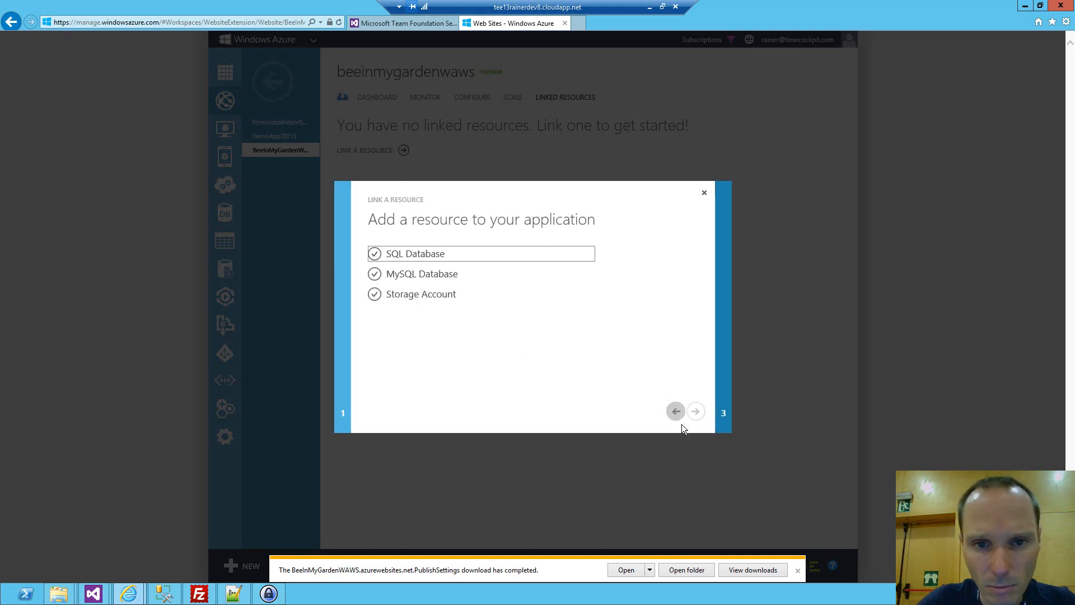
left_click(676, 412)
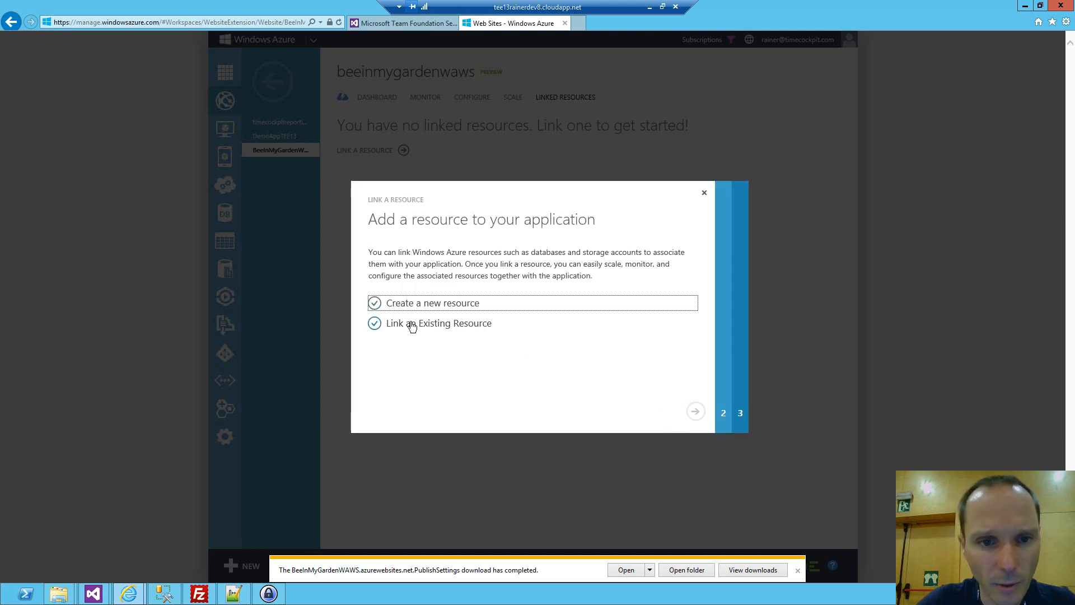
Choose to link an existing SQL database and select BeeInMyGardenSQL.
left_click(411, 323)
left_click(432, 259)
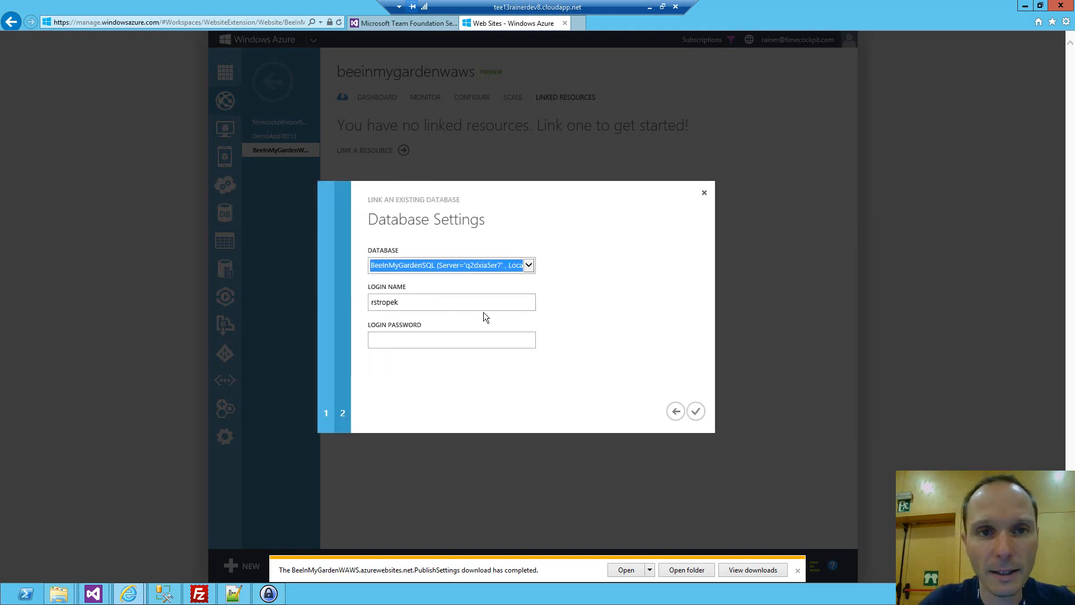
Switch to SQL Server Management Studio, examine the tables of BeeInMyGardenSQL on the SQL Azure (North Europe) server, and return to the portal.
left_click(164, 593)
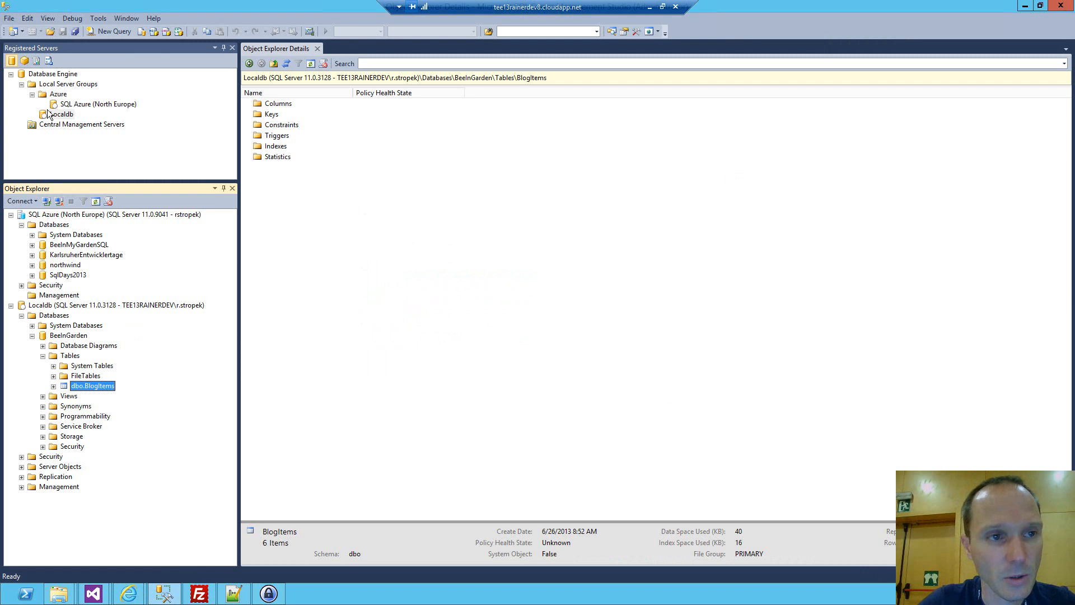
left_click(64, 215)
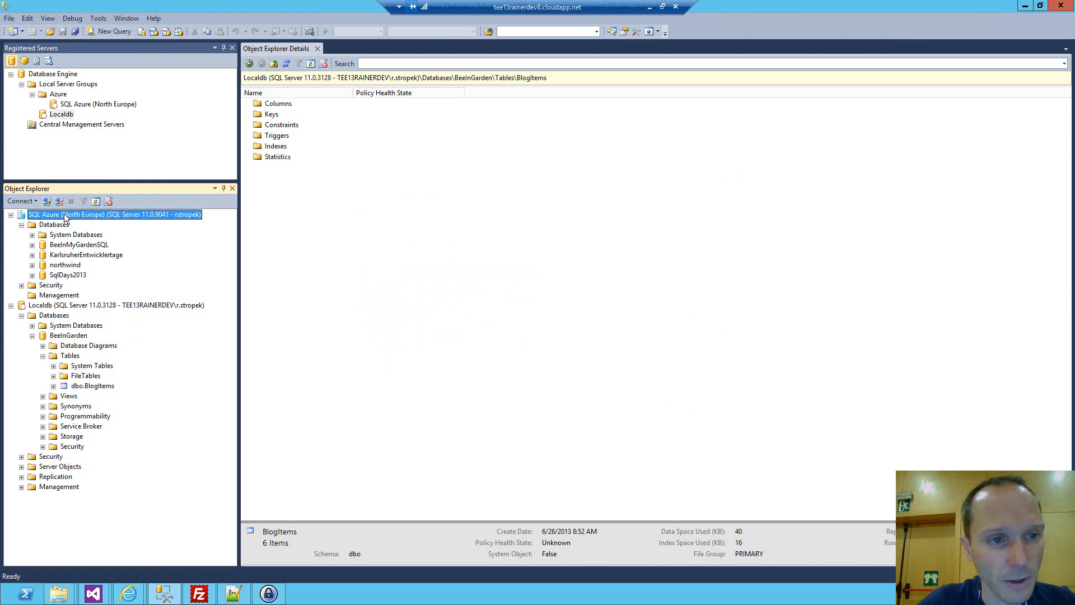
left_click(32, 245)
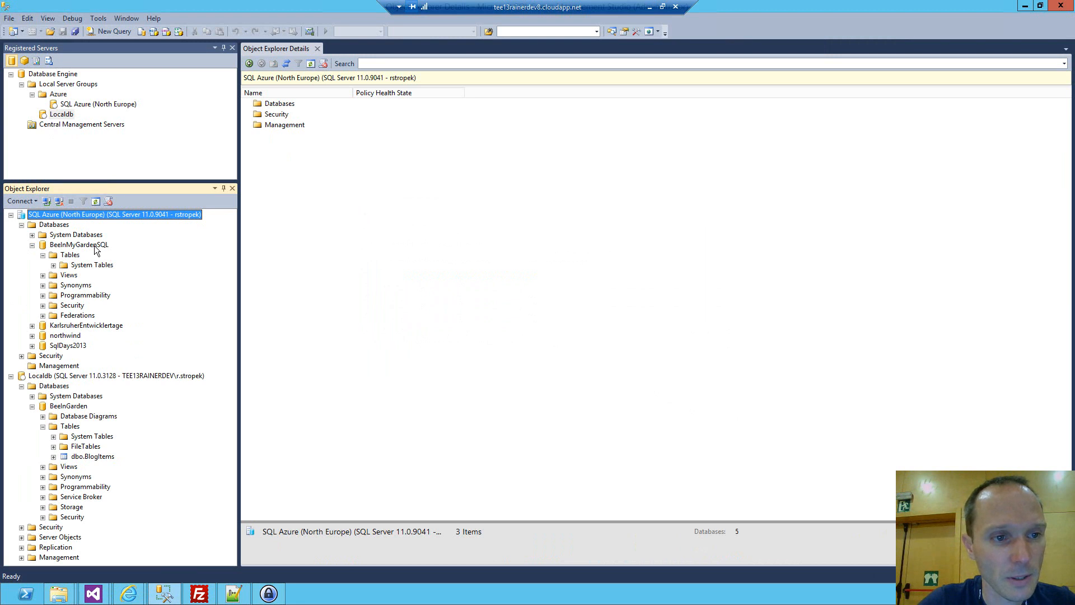
left_click(71, 255)
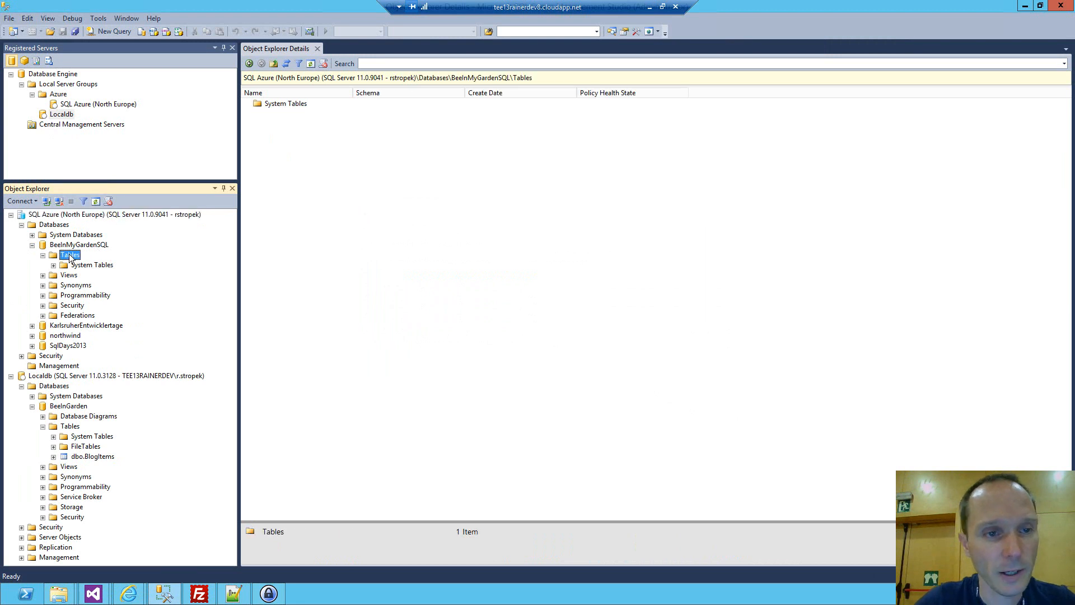
key("alt+Tab")
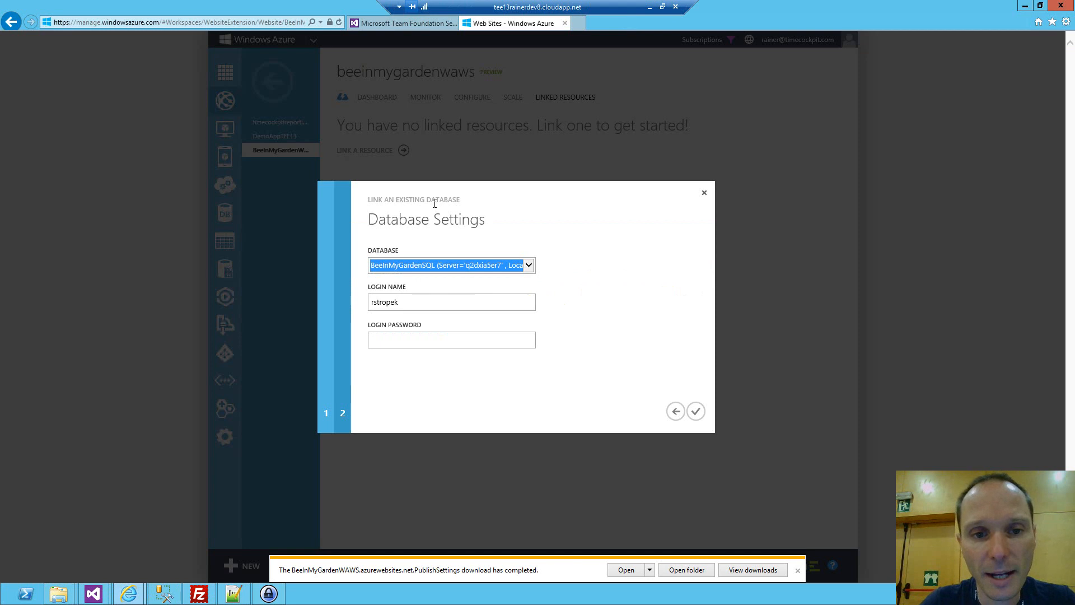
Replace the database login name with the user name copied from the TEE13 DB Admin entry in KeePass.
left_click(427, 303)
left_click_drag(427, 303, 343, 300)
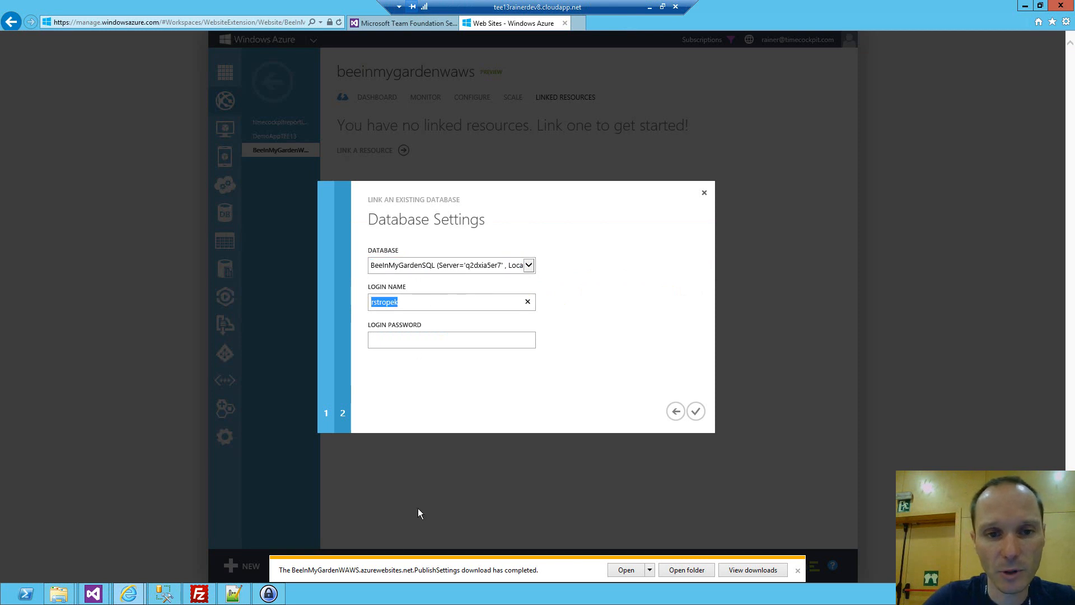
left_click(279, 596)
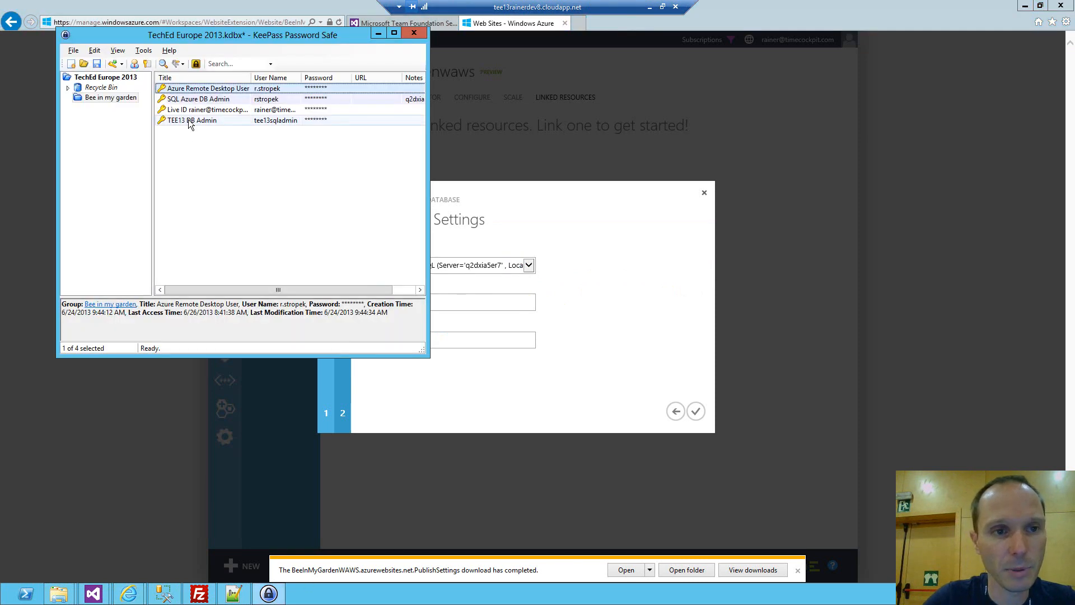
right_click(191, 120)
left_click(213, 134)
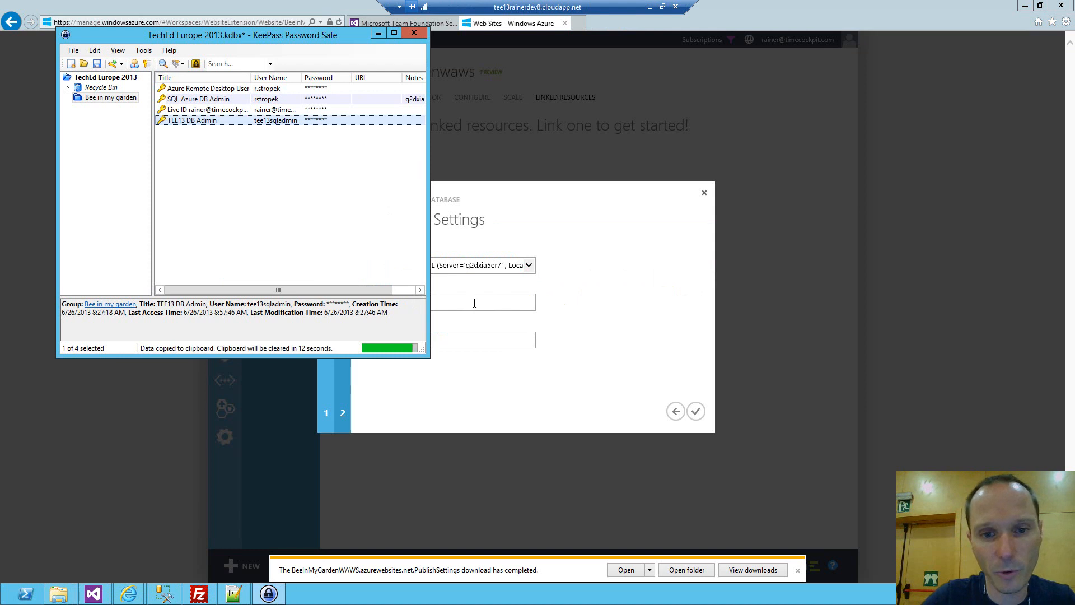
key("alt+Tab")
key("ctrl+v")
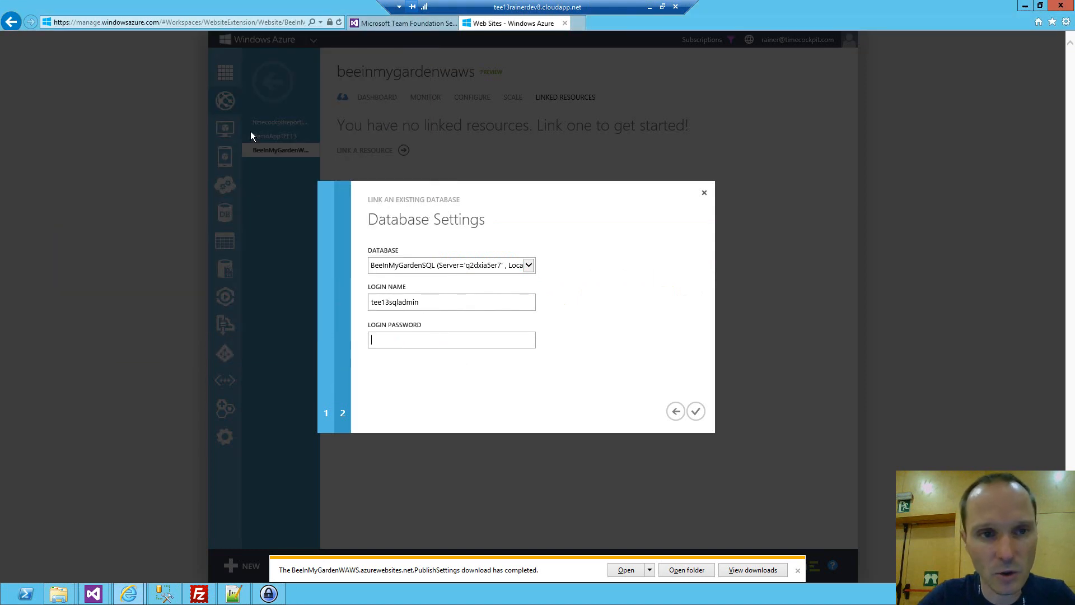
Copy the TEE13 DB Admin password from KeePass into the login password field and confirm linking the database to the site.
key("alt+Tab")
right_click(196, 119)
left_click(226, 140)
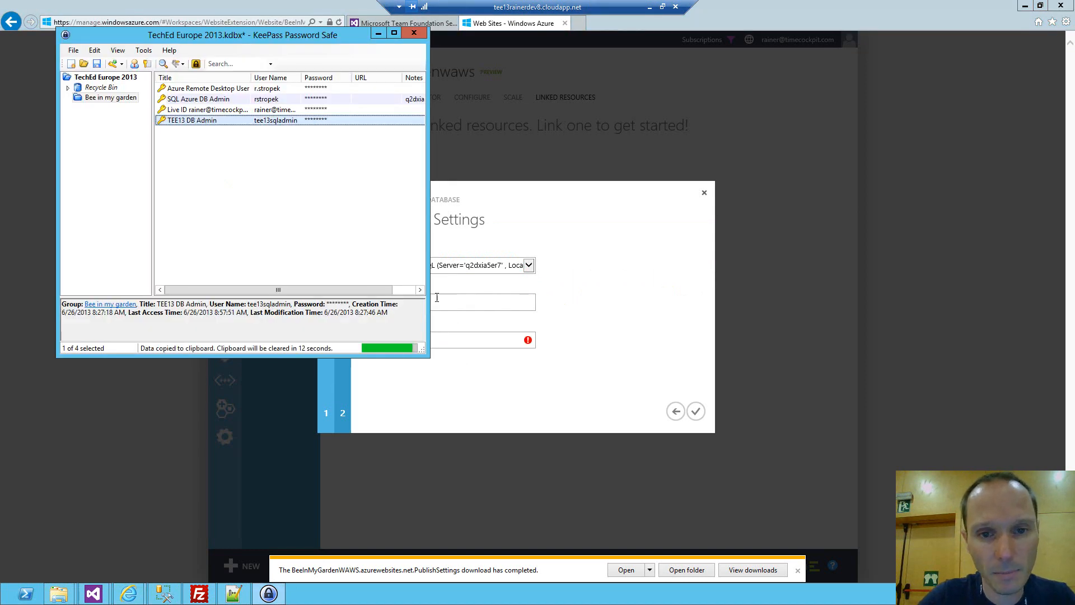
left_click(450, 342)
key("ctrl+v")
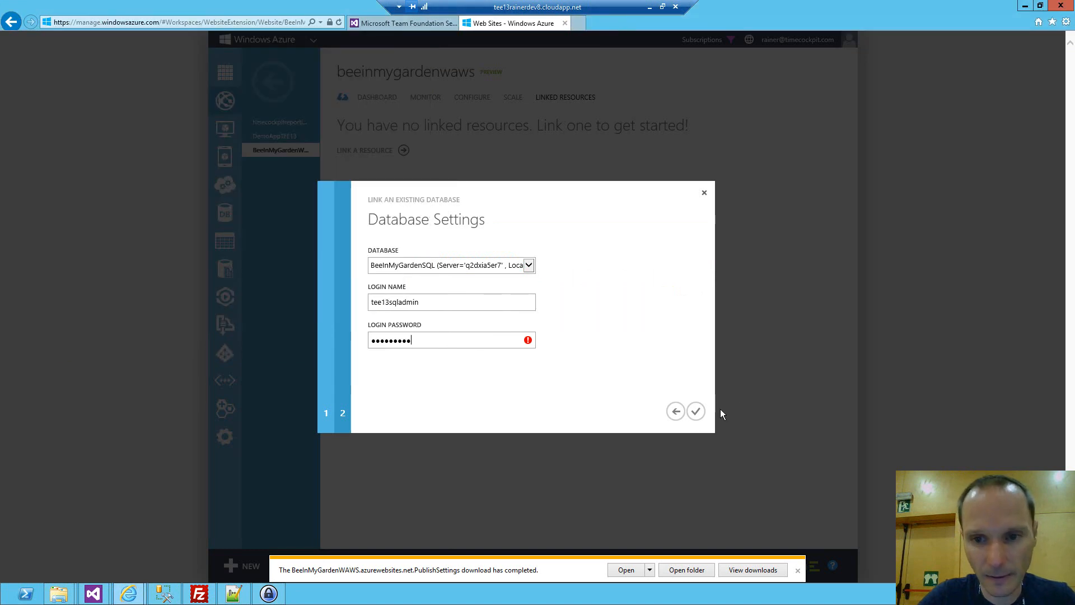
left_click(696, 411)
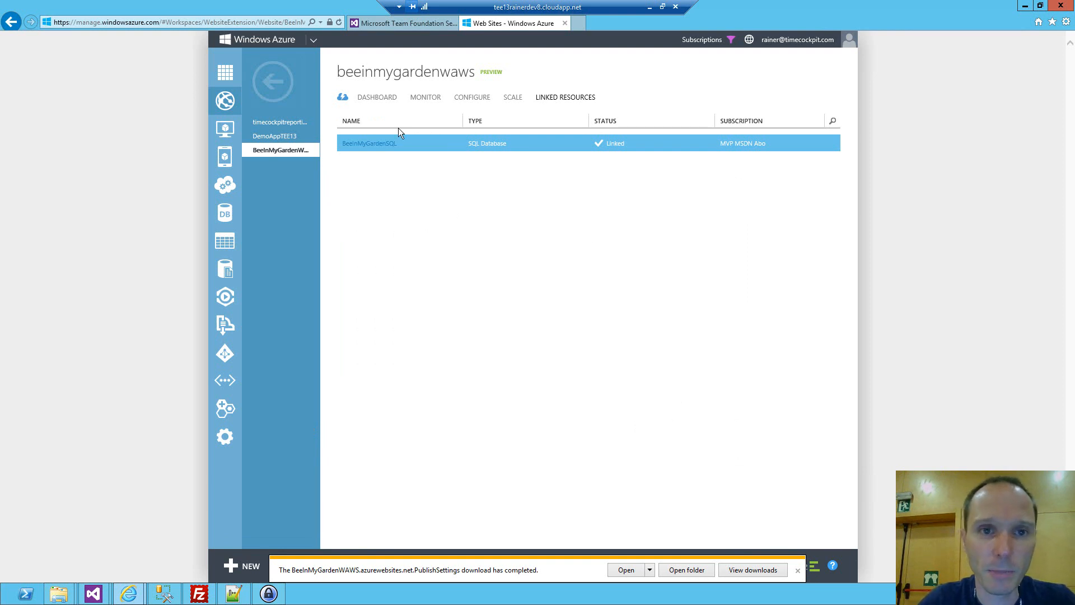
Download the publish profile of BeeInMyGardenWAWS again from the site's dashboard and save the file.
left_click(374, 102)
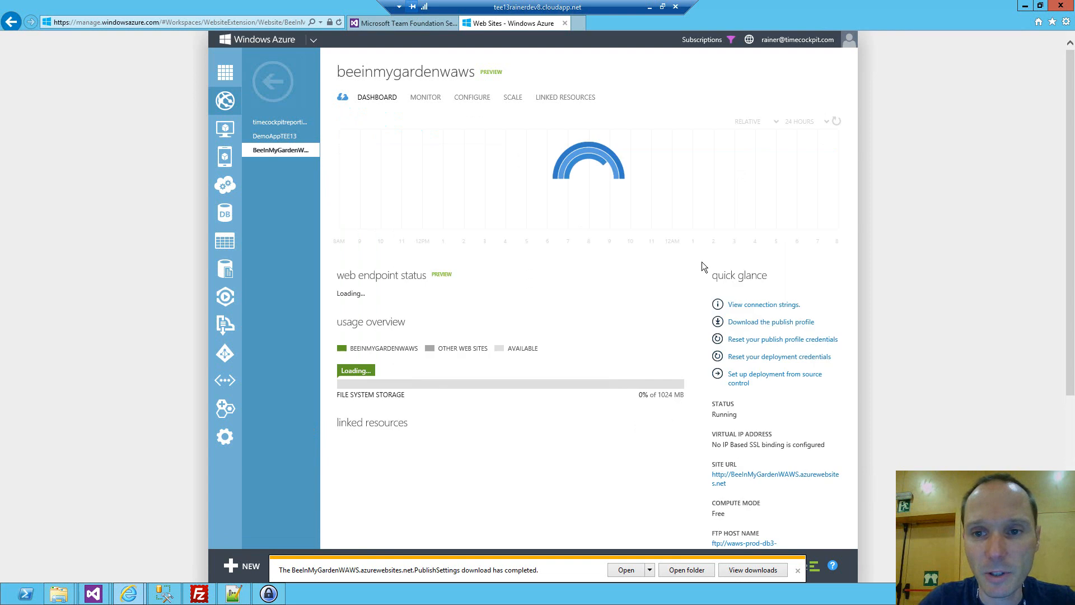
left_click(763, 324)
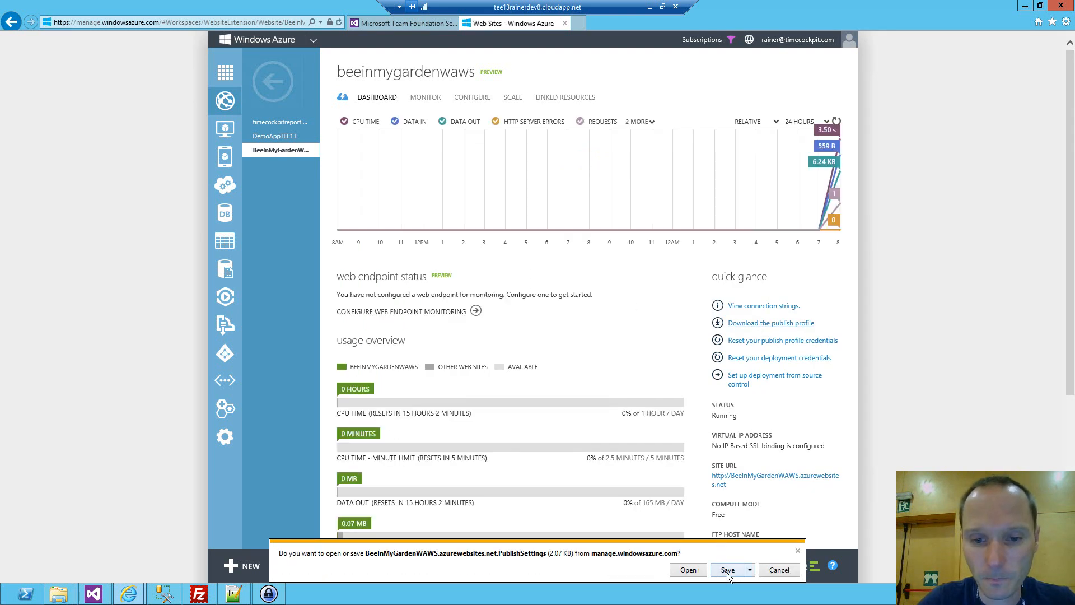
left_click(727, 570)
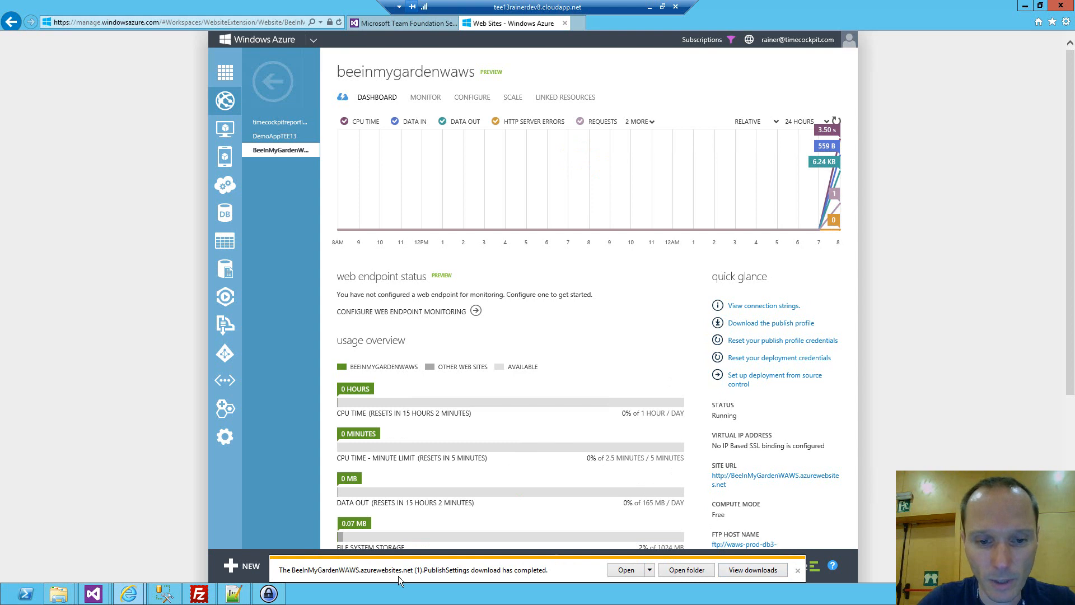
Switch to Visual Studio, import the newest BeeInMyGardenWAWS publish settings file for publishing BeeInMyGarden.Web, and advance to the publish Settings page.
left_click(105, 596)
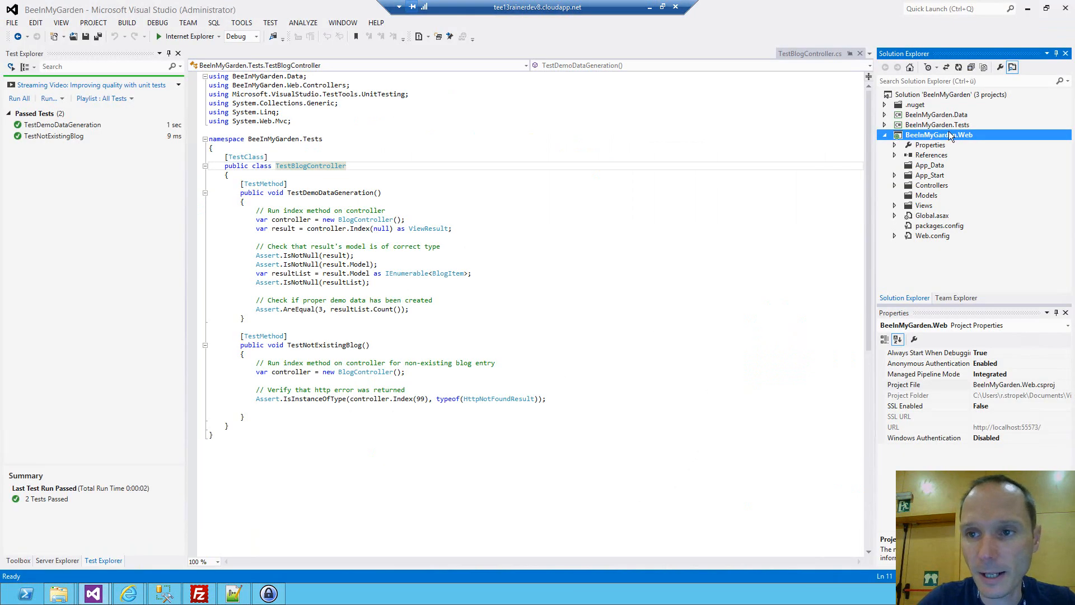
right_click(949, 134)
key("Escape")
left_click(634, 271)
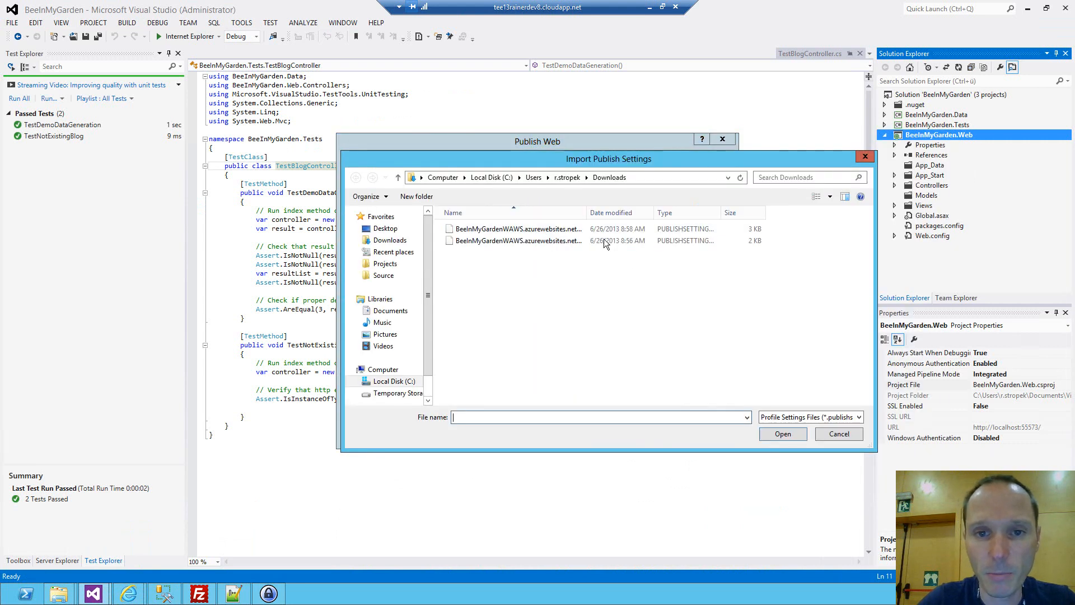
double_click(586, 212)
double_click(586, 229)
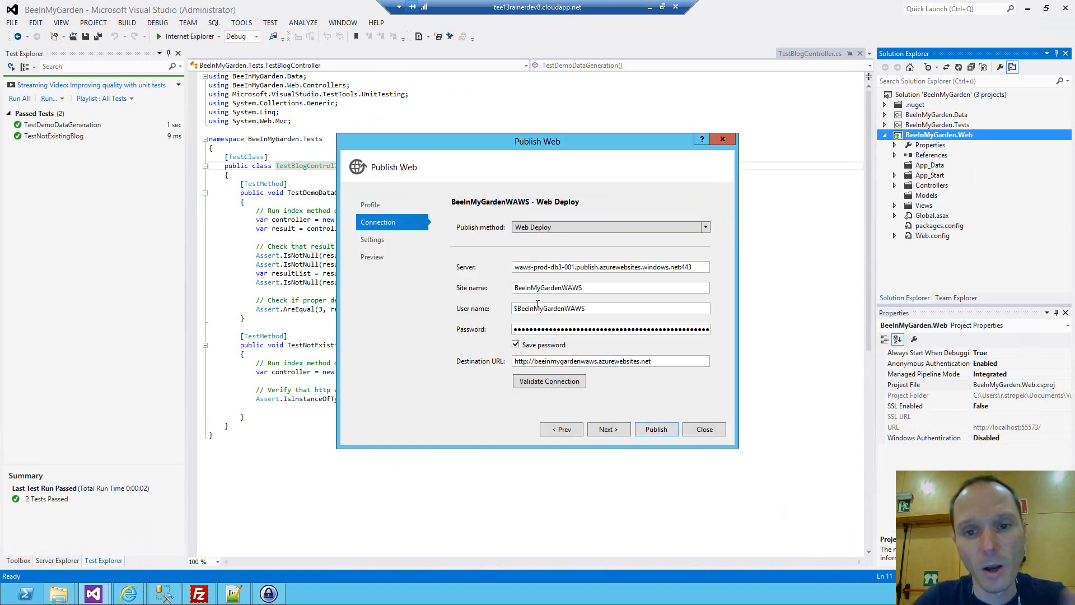
left_click(607, 433)
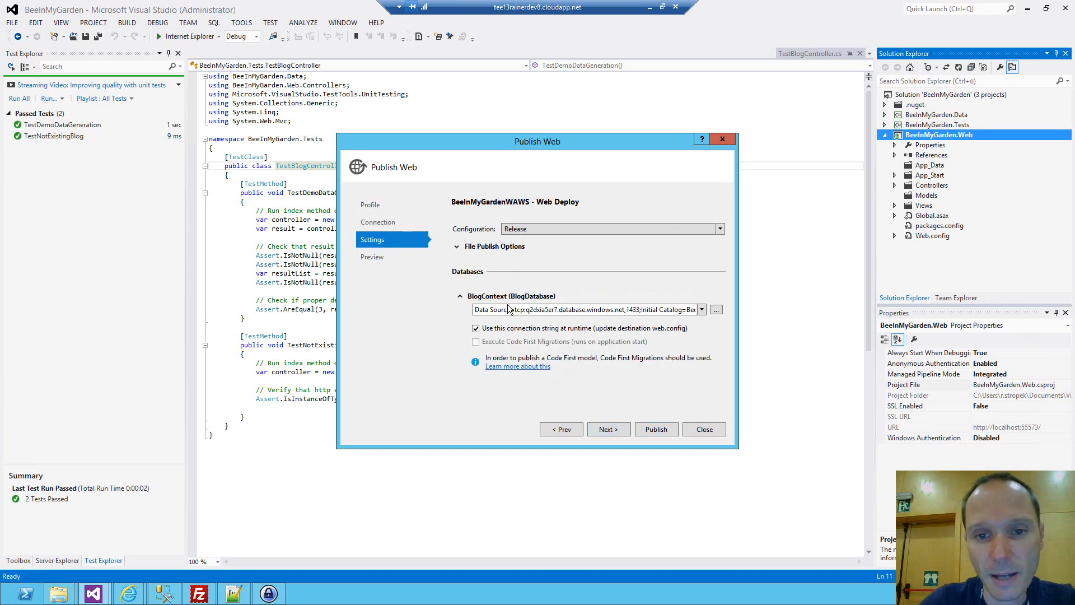
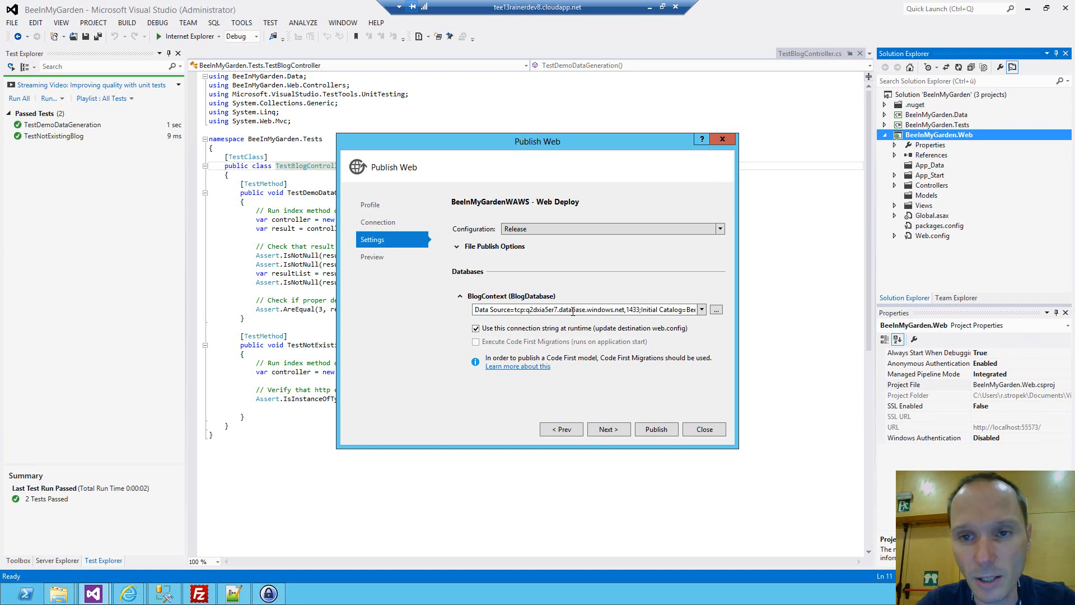
Publish the BeeInMyGarden.Web project to BeeInMyGardenWAWS with Web Deploy, using the Release configuration and the linked database connection string.
left_click(616, 431)
left_click(653, 428)
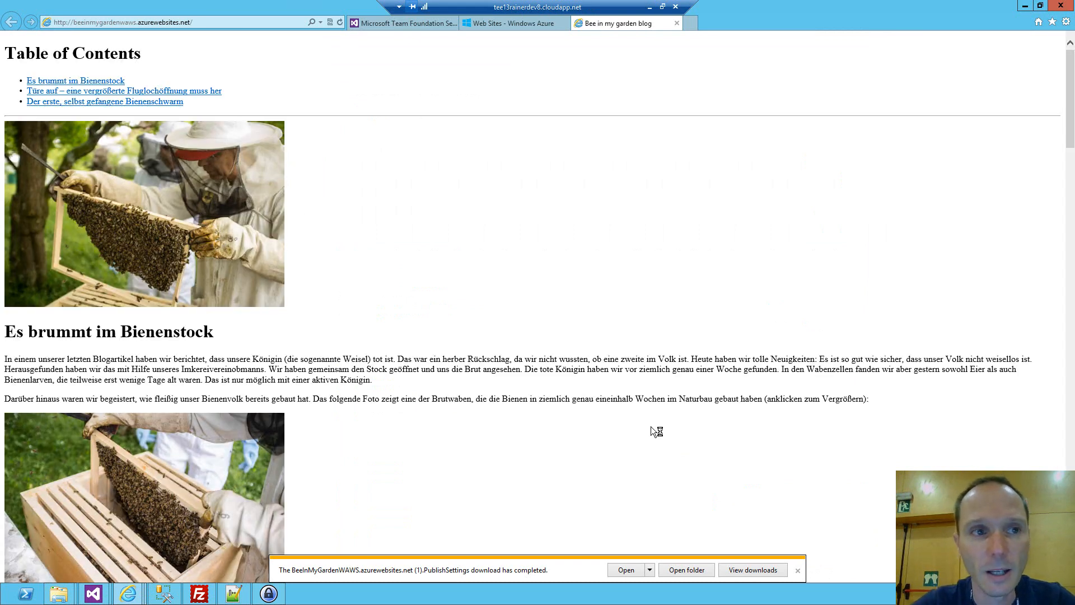
Open the published site's blog entry with ID 2 using the path /Blog/Index/2.
left_click(247, 22)
left_click(242, 23)
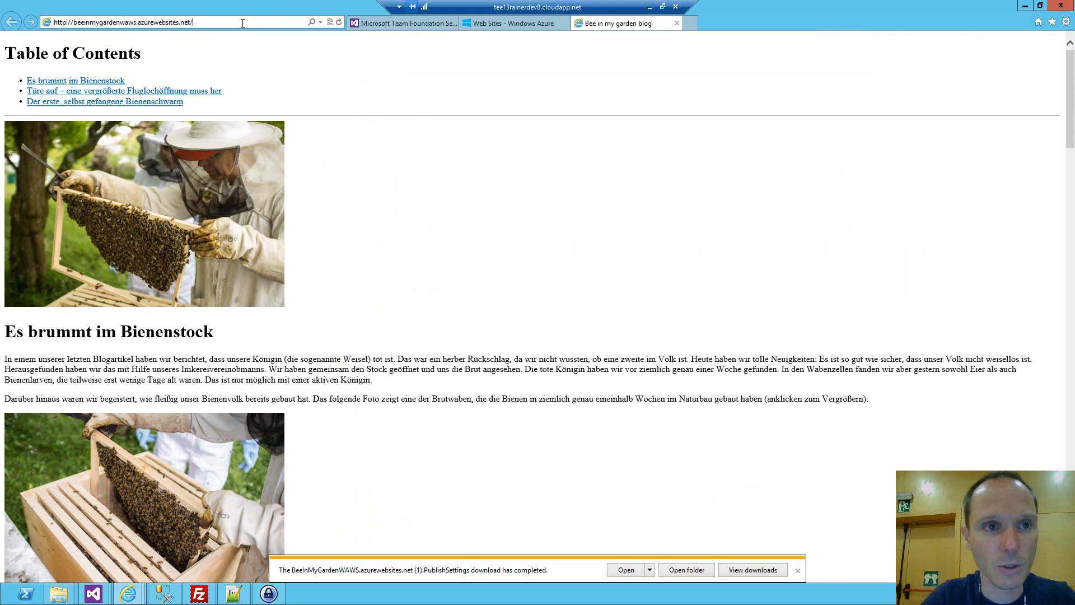
type("Blog/Index/2")
key("Return")
Check how the published site handles a nonexistent blog entry at /Blog/Index/99, and close the site's page.
left_click(241, 23)
left_click(268, 23)
key("BackSpace")
type("99")
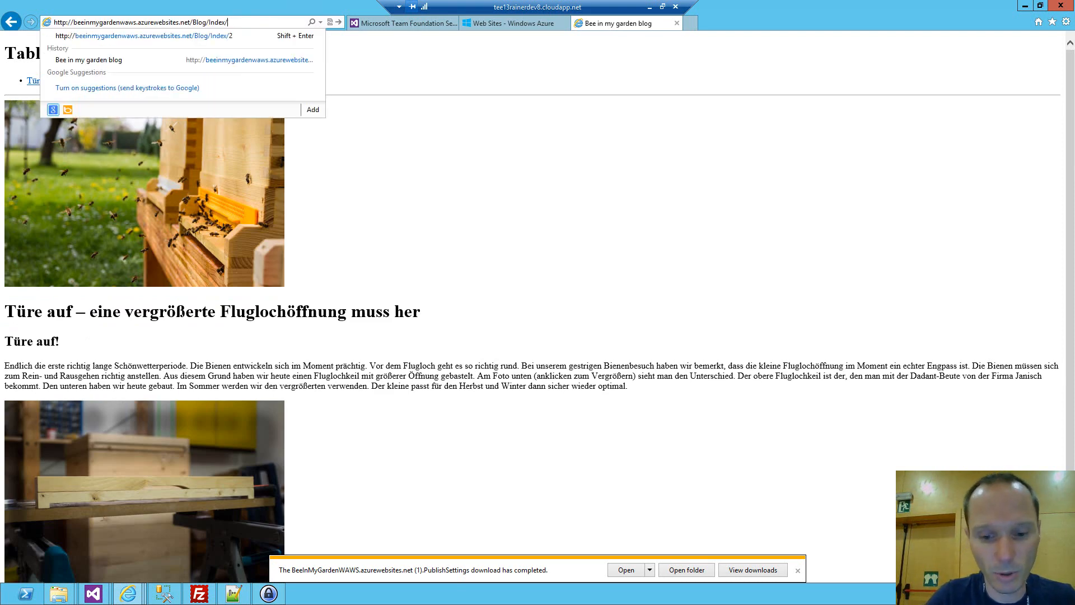
key("Return")
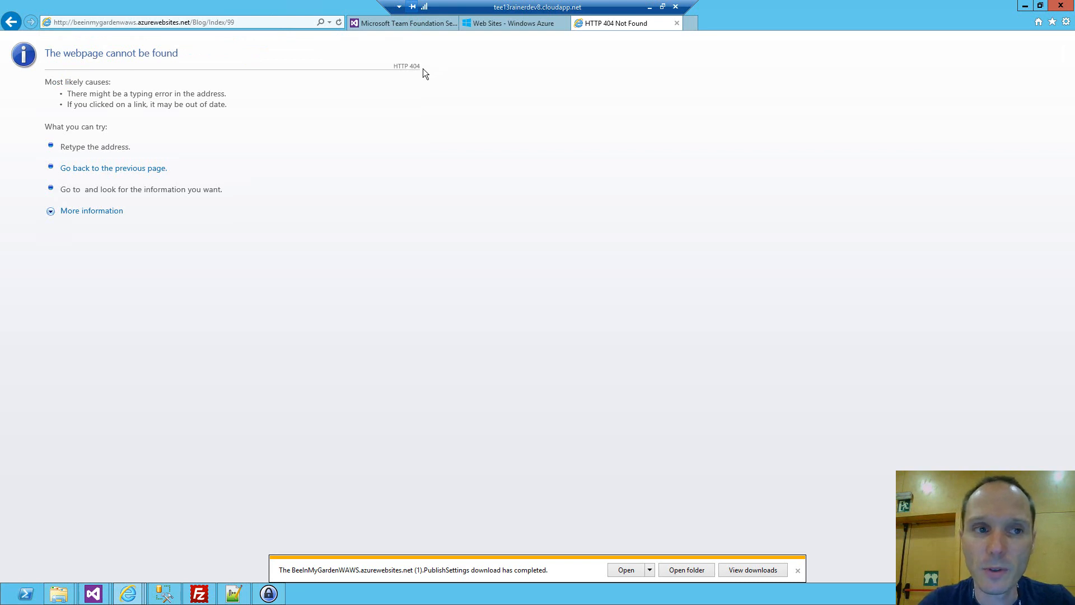
left_click(677, 23)
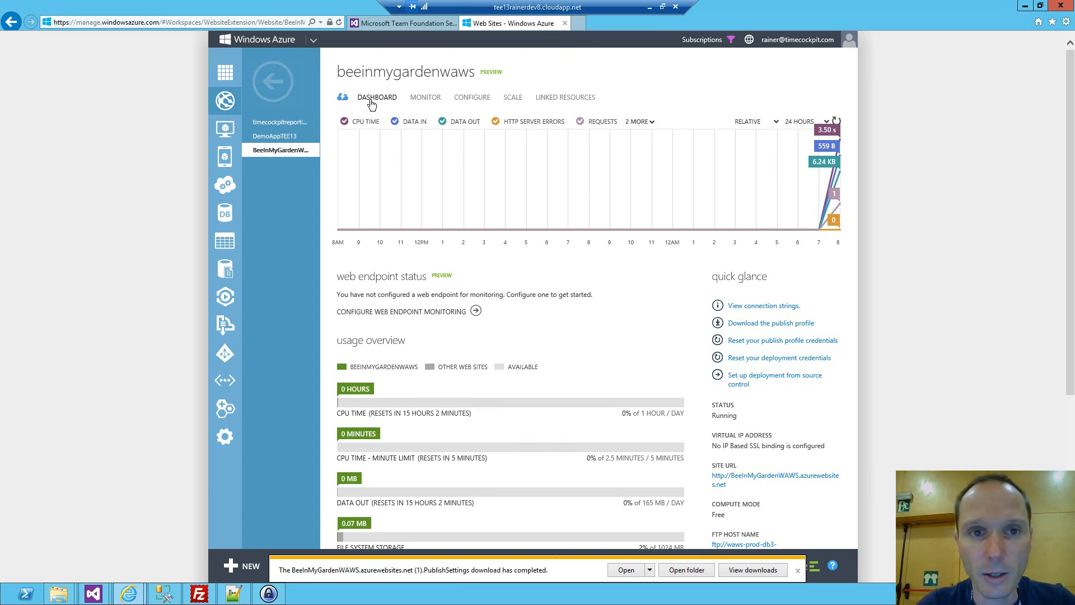
Show the web site's quick start page, and create and open a team project named BeeInMyGardenTFS in Team Foundation Service.
left_click(342, 101)
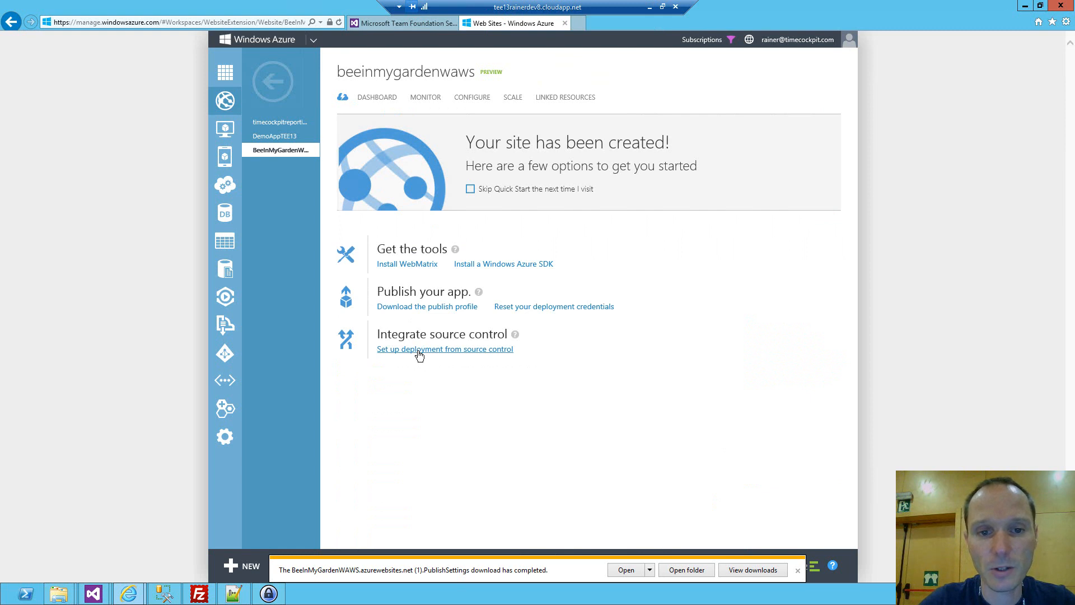
left_click(401, 23)
left_click(78, 40)
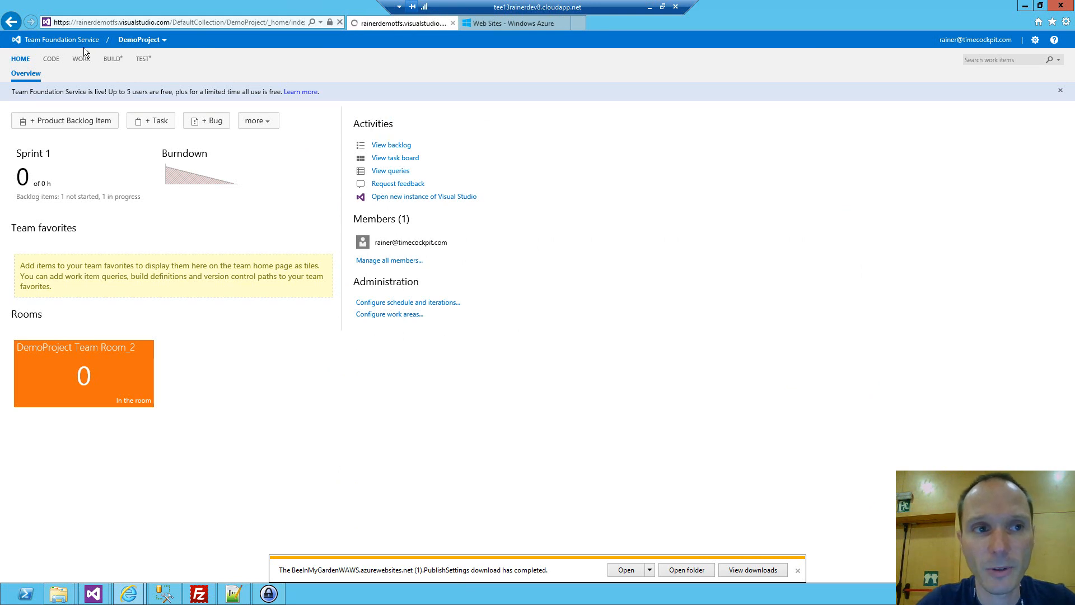
left_click(44, 169)
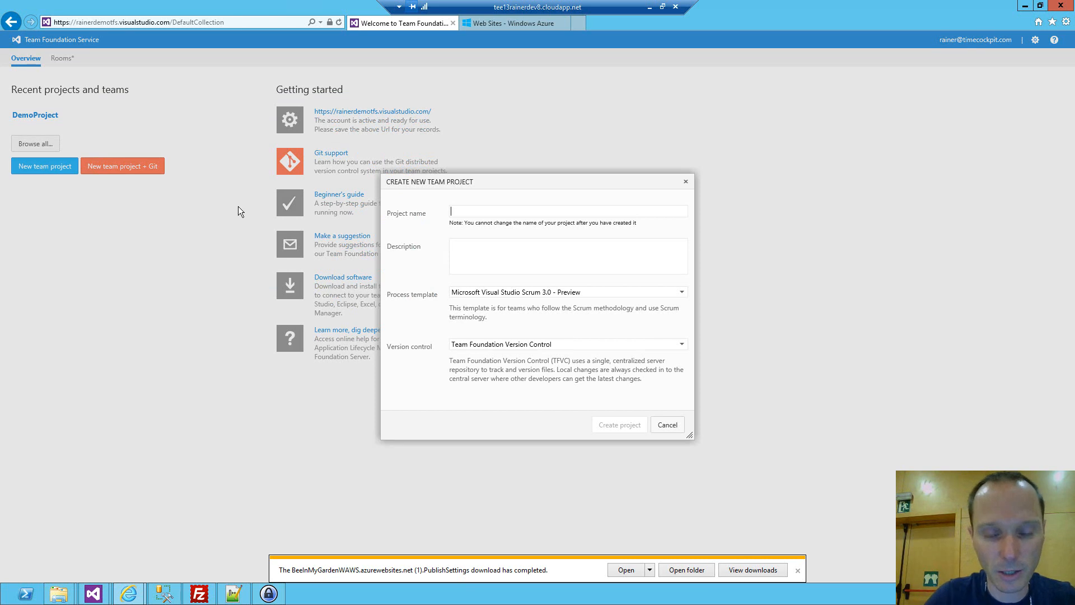
type("Be")
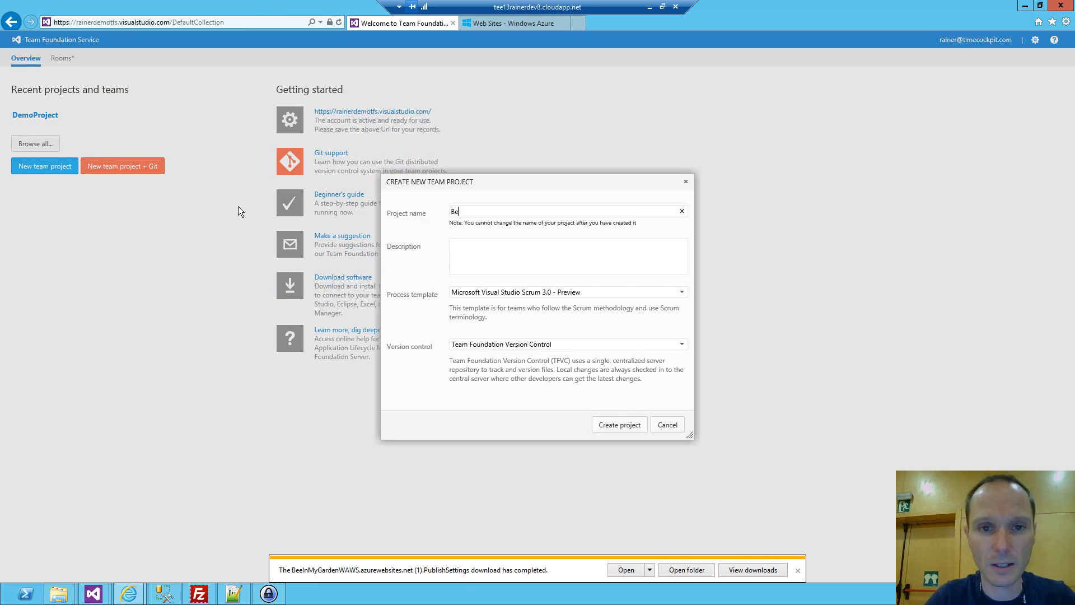
type("eInMyGardenTFS")
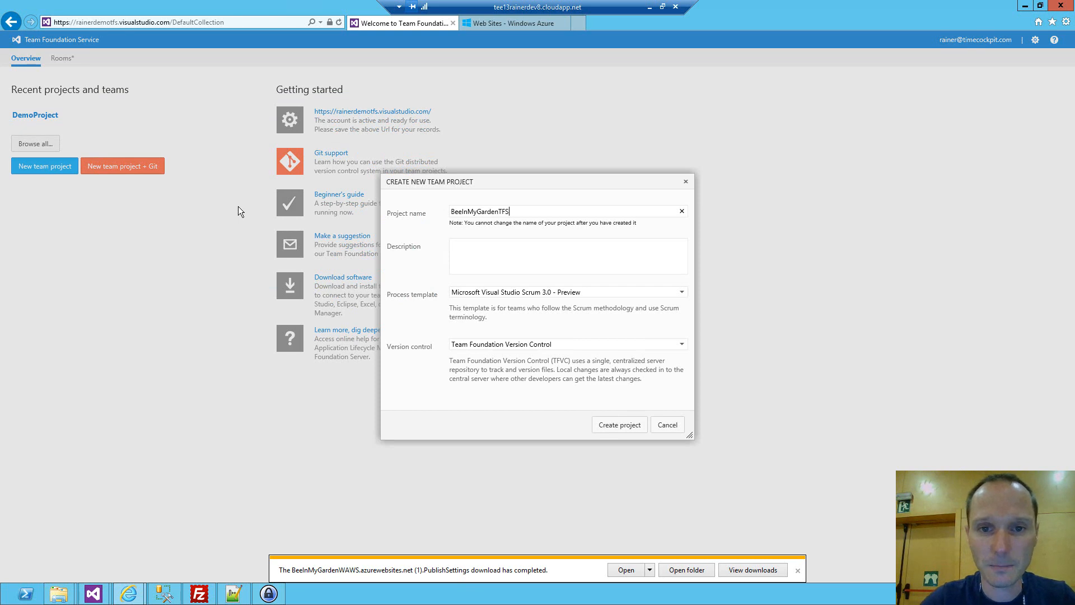
left_click(618, 425)
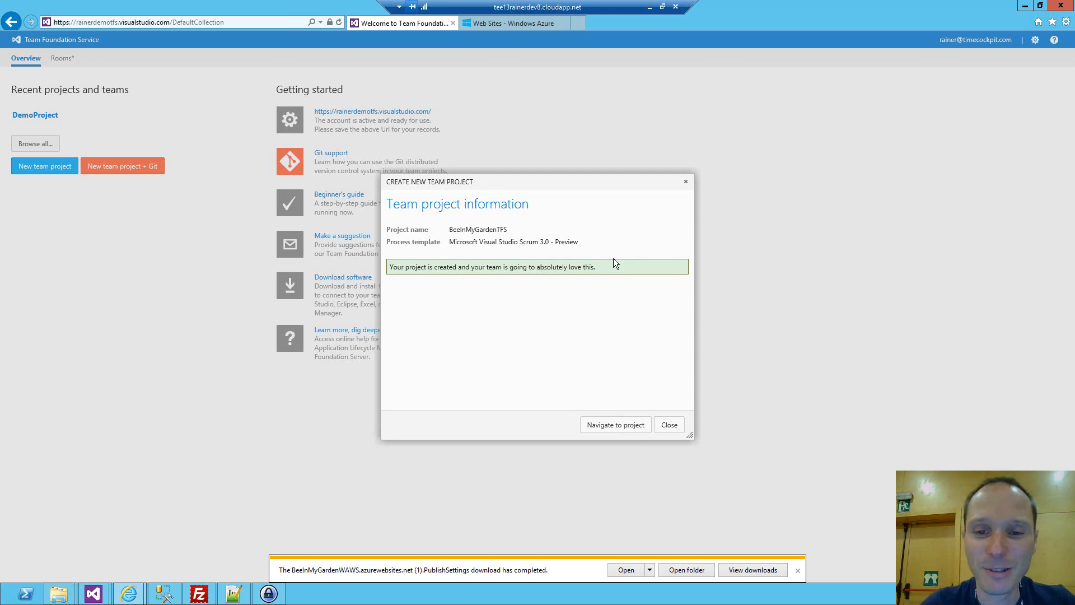
left_click(613, 425)
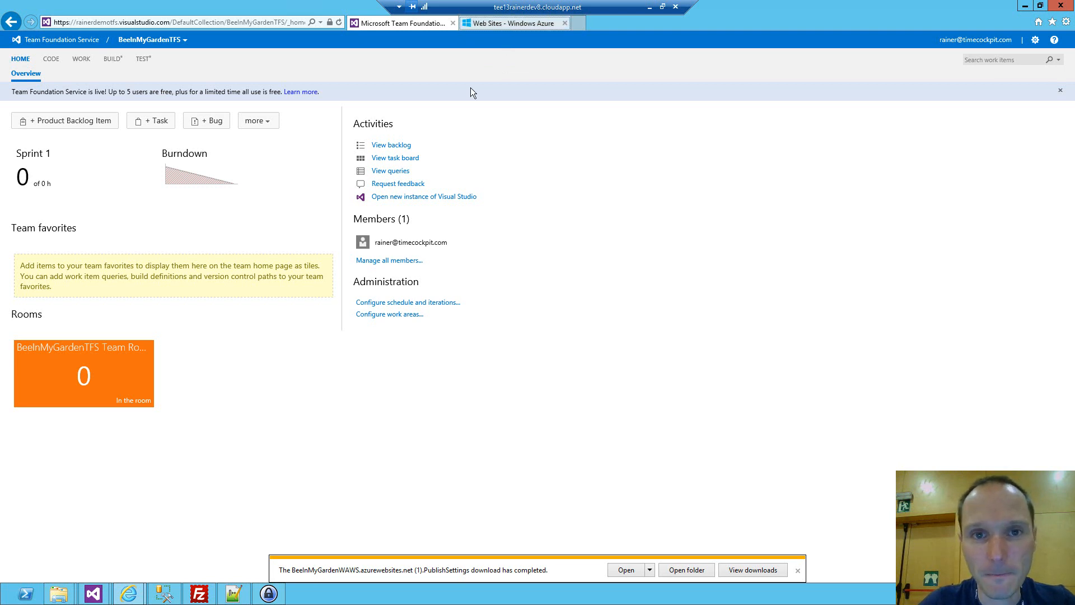
Start setting up source control deployment for beeinmygardenwaws, review the providers, and choose Team Foundation Service as the source.
left_click(502, 25)
left_click(395, 351)
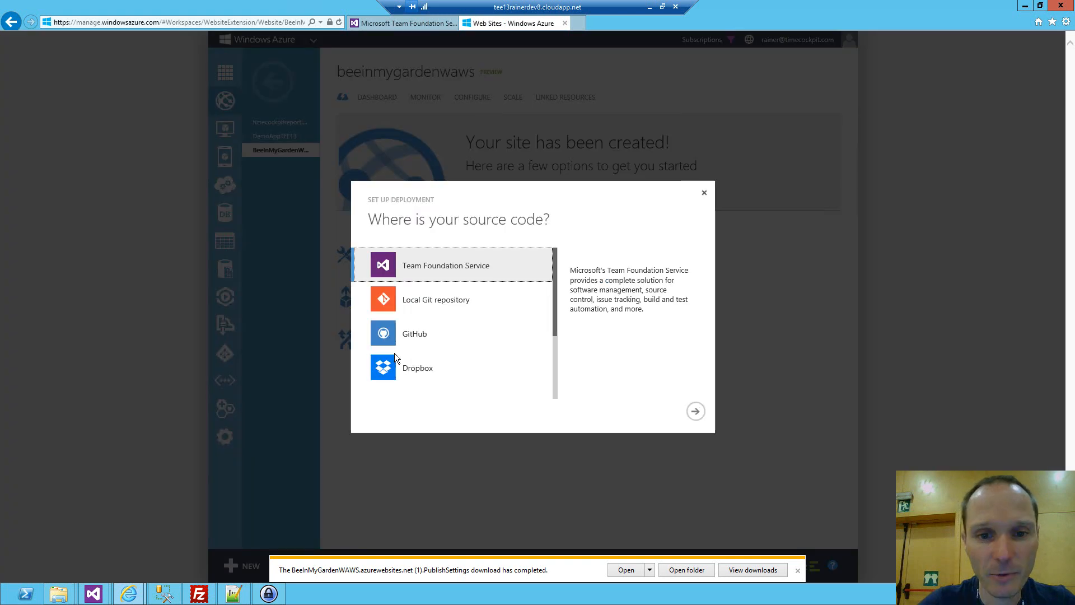
scroll(554, 307, "down", 2)
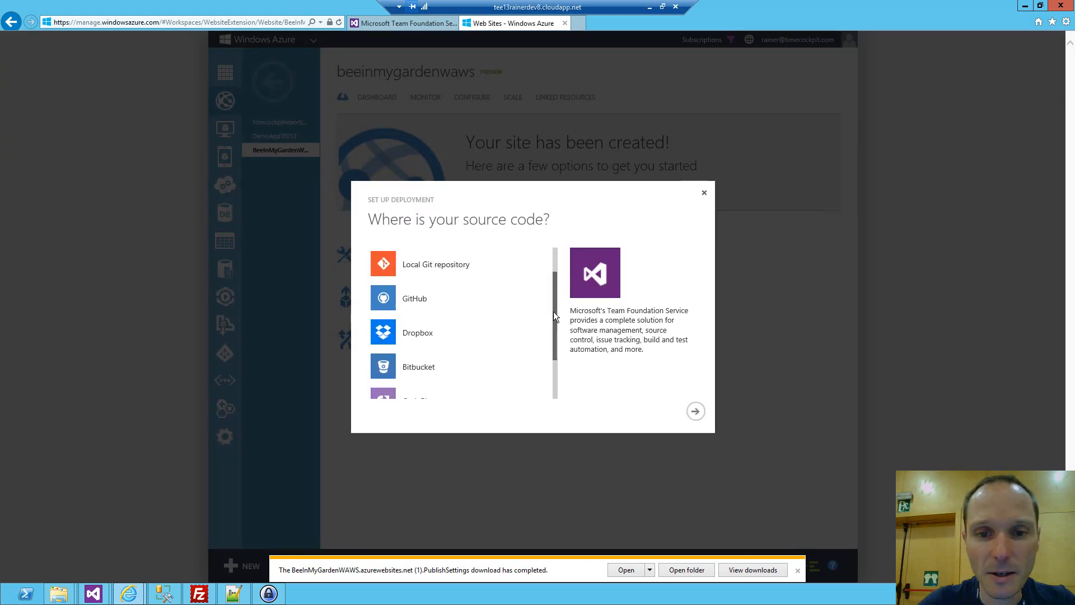
scroll(554, 314, "up", 3)
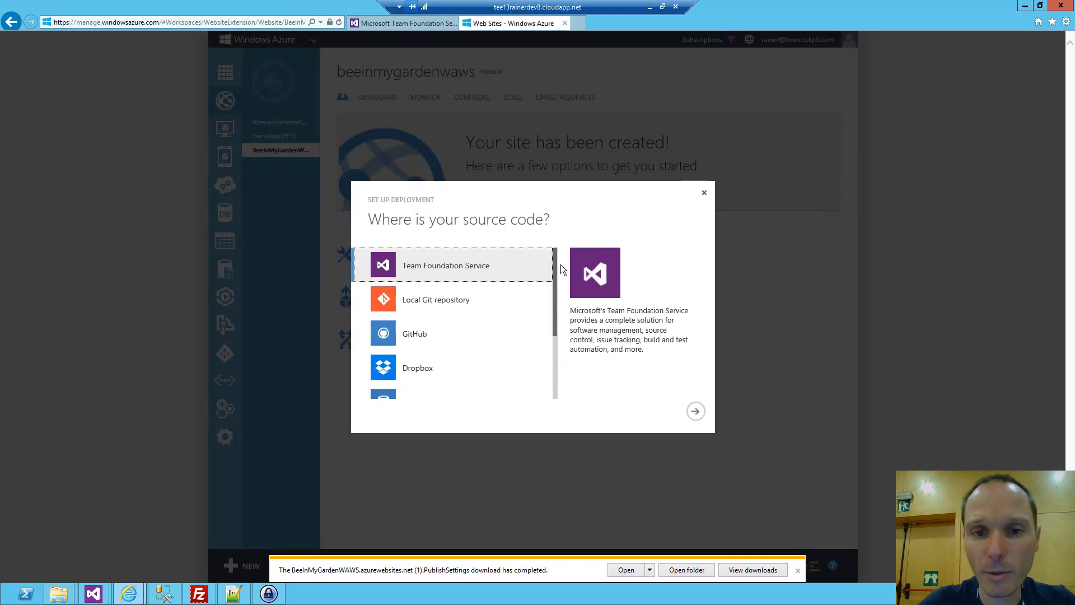
left_click(483, 270)
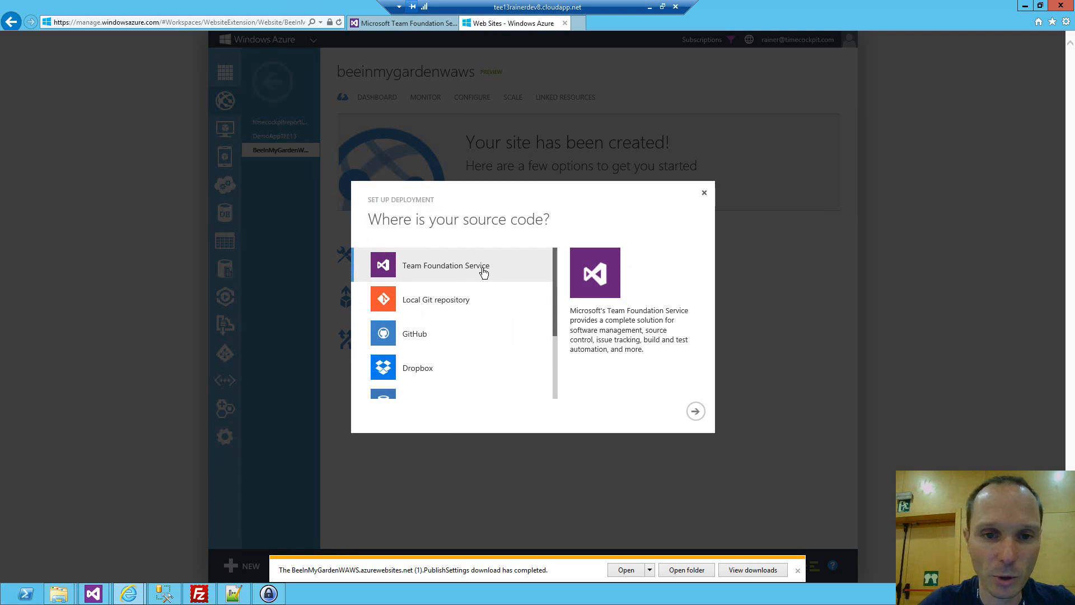
left_click_drag(553, 273, 552, 294)
scroll(550, 310, "down", 1)
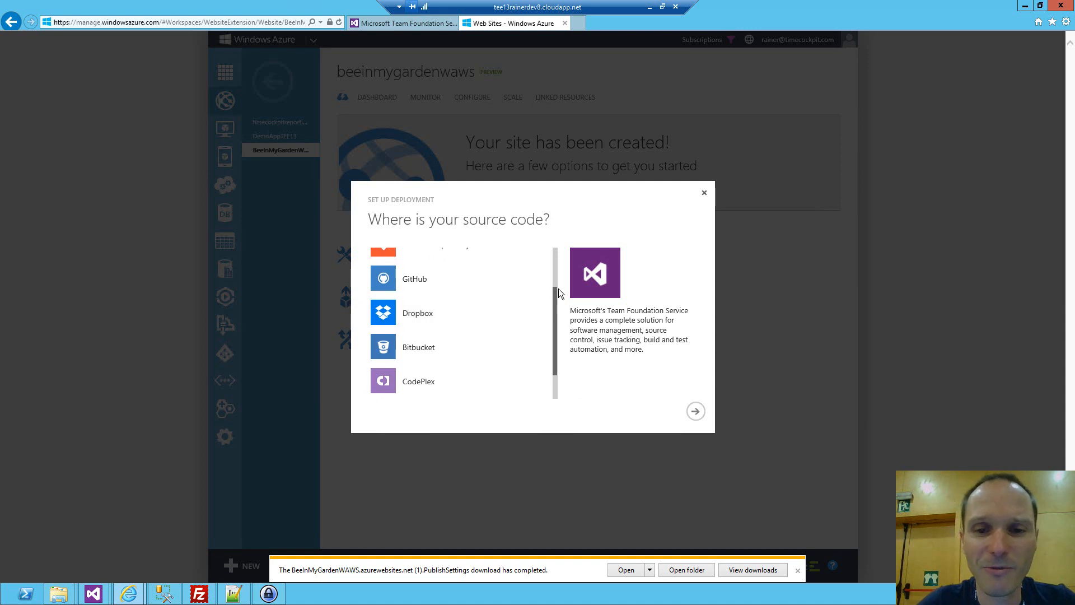
left_click_drag(559, 288, 561, 256)
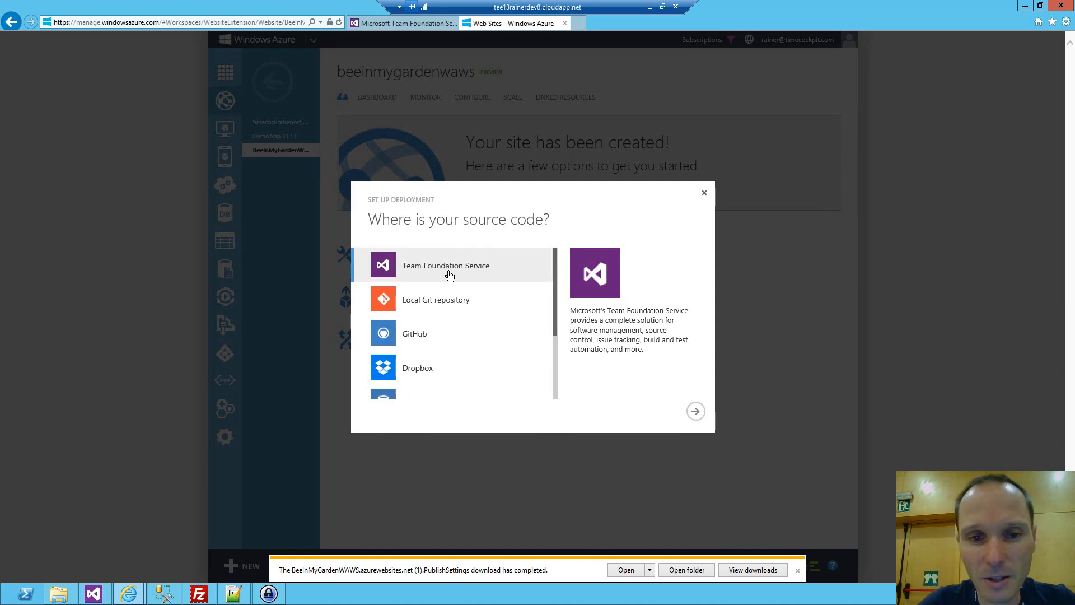
left_click(696, 411)
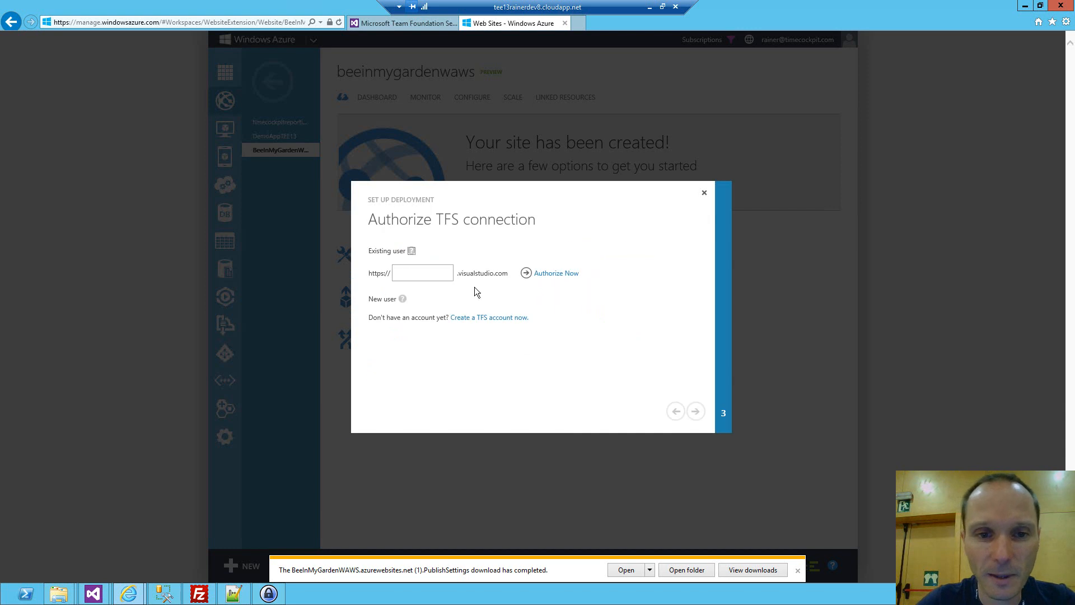
Enter the existing Team Foundation Service account name, authorize the connection, and accept Windows Azure's access request.
left_click(404, 274)
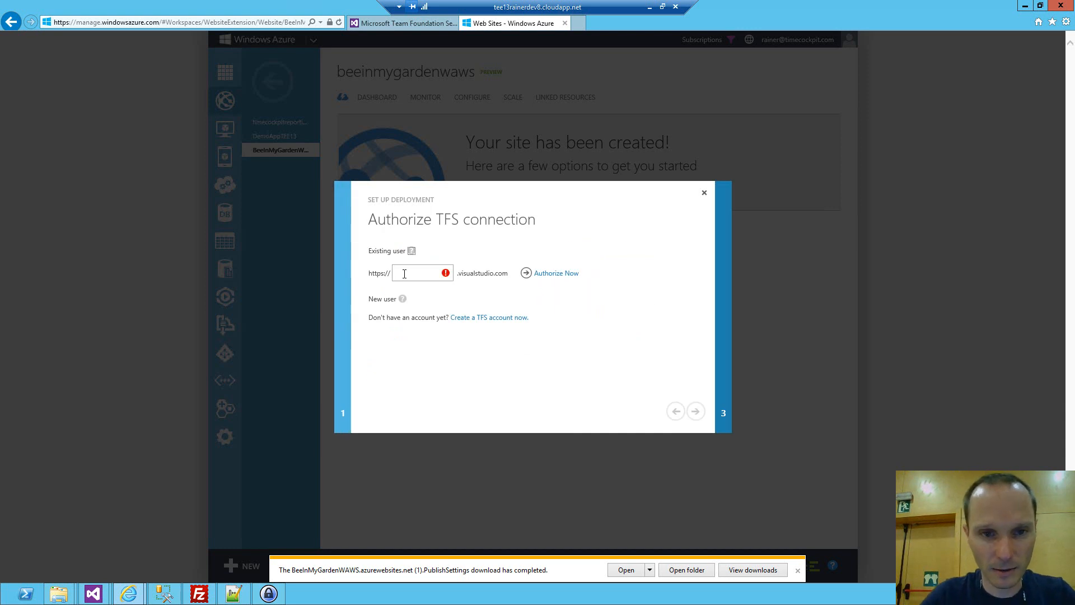
type("rainerdemoTFS")
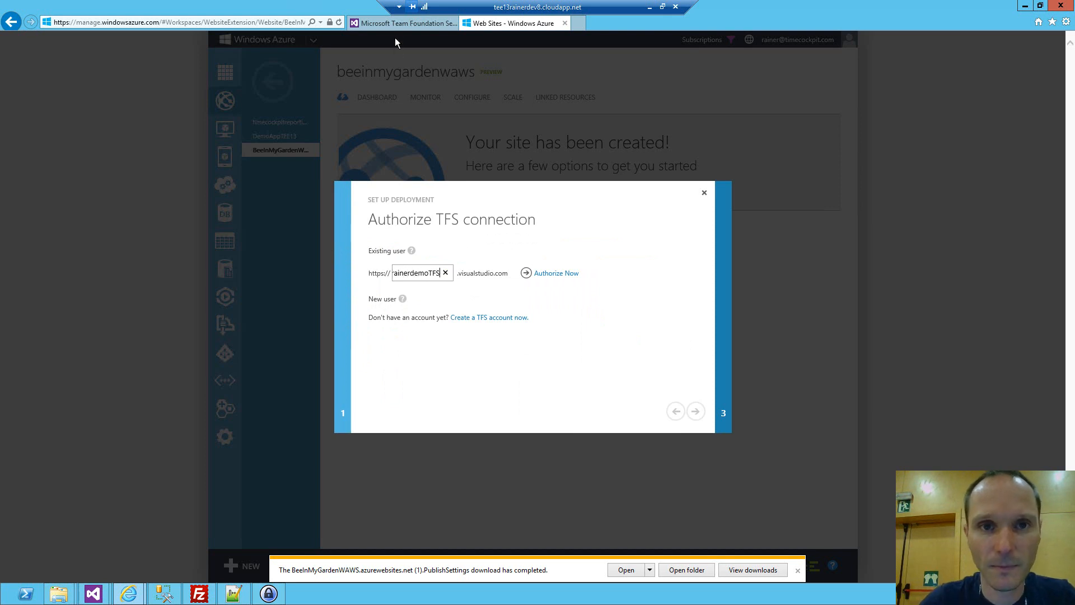
left_click(380, 23)
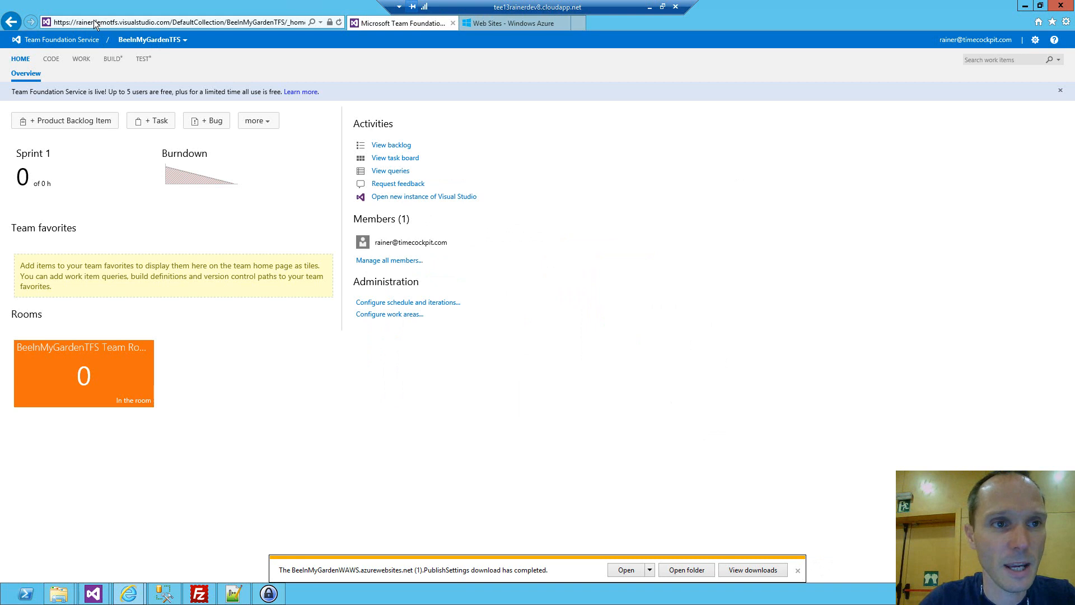
left_click(499, 22)
left_click(547, 274)
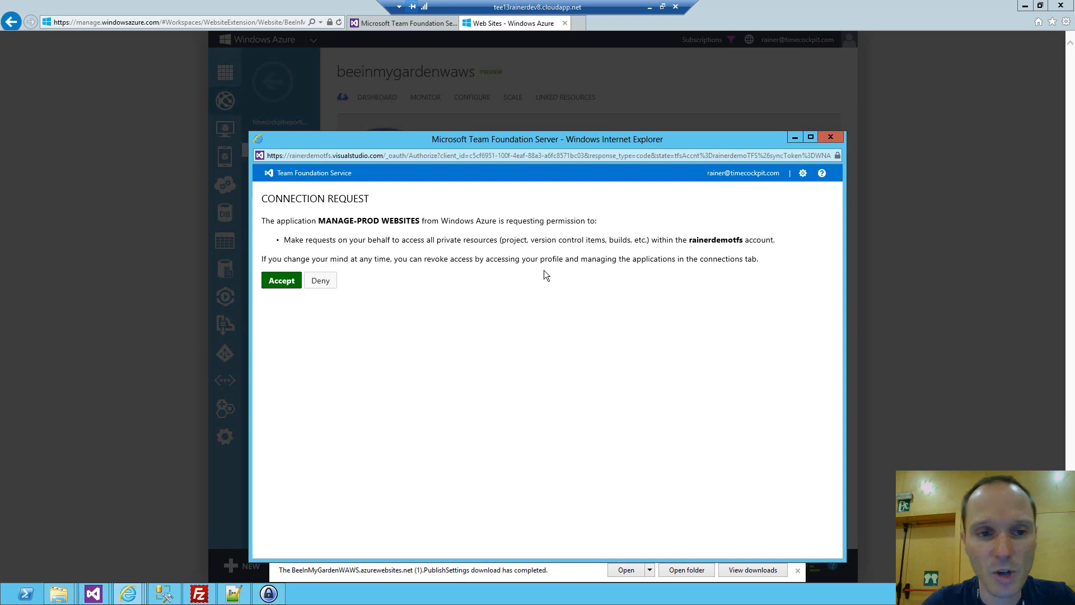
left_click(286, 281)
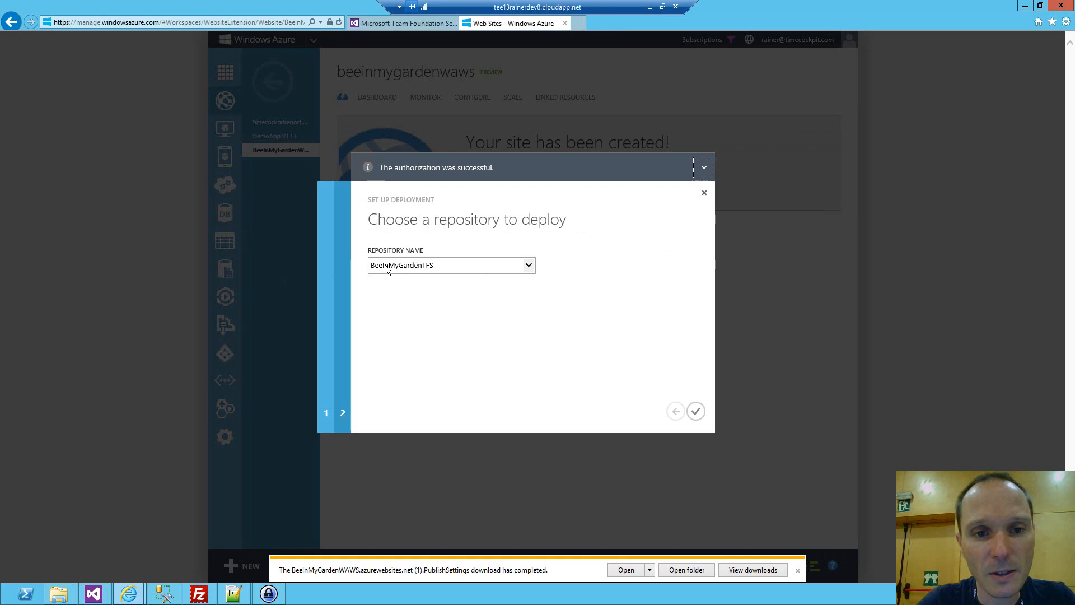
Choose BeeInMyGardenTFS as the repository to deploy and finish linking it to the web site.
left_click(441, 265)
left_click(441, 265)
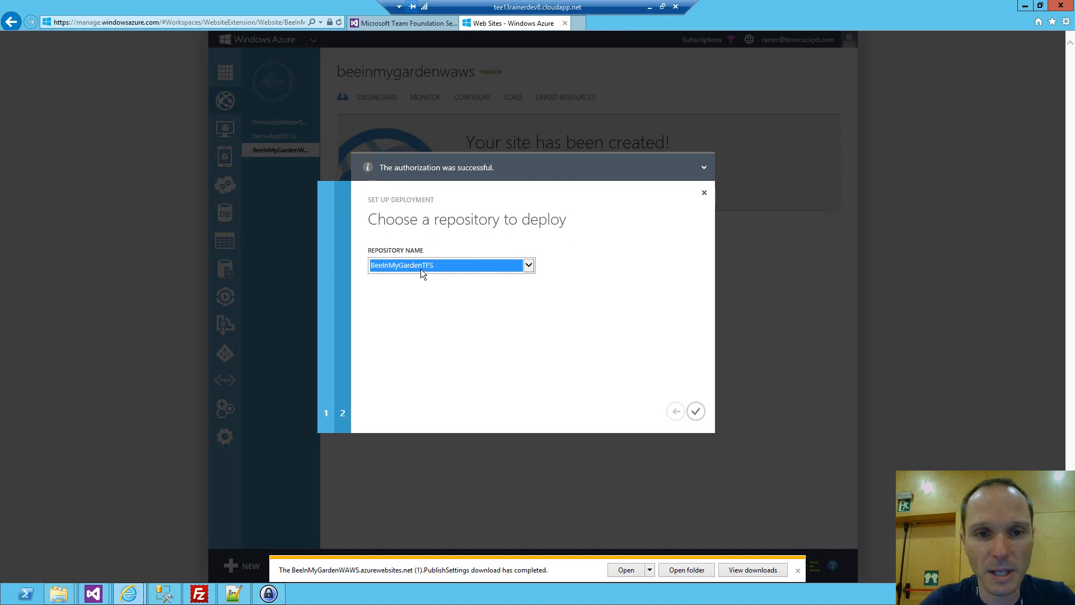
left_click(695, 412)
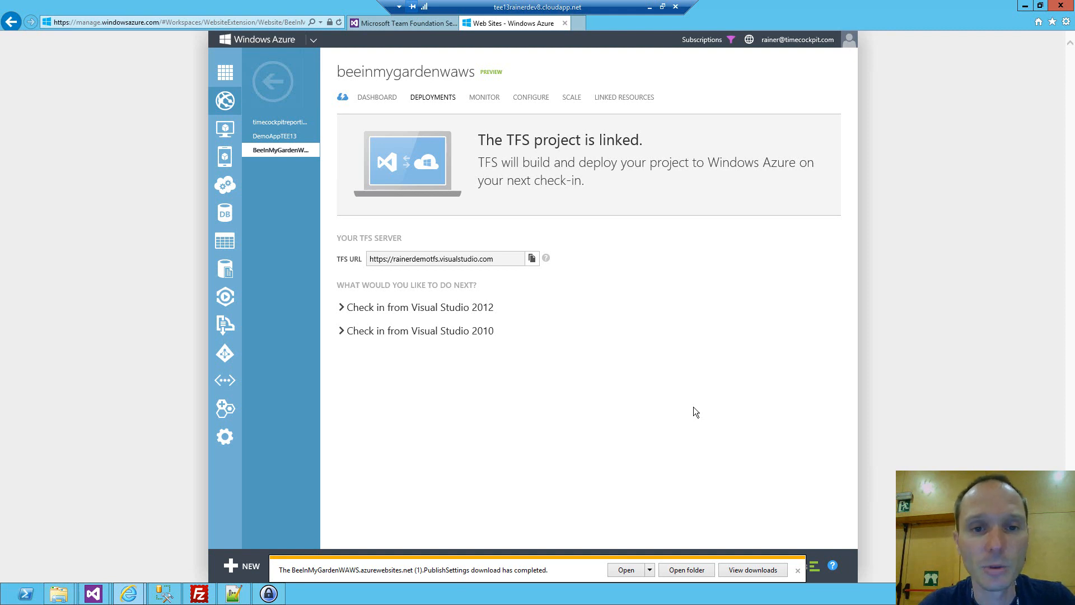
In File Explorer, select everything in the TEE13 Bee in my garden Sample Code folder except packages and TestResults, and open C:\Source.
left_click(59, 594)
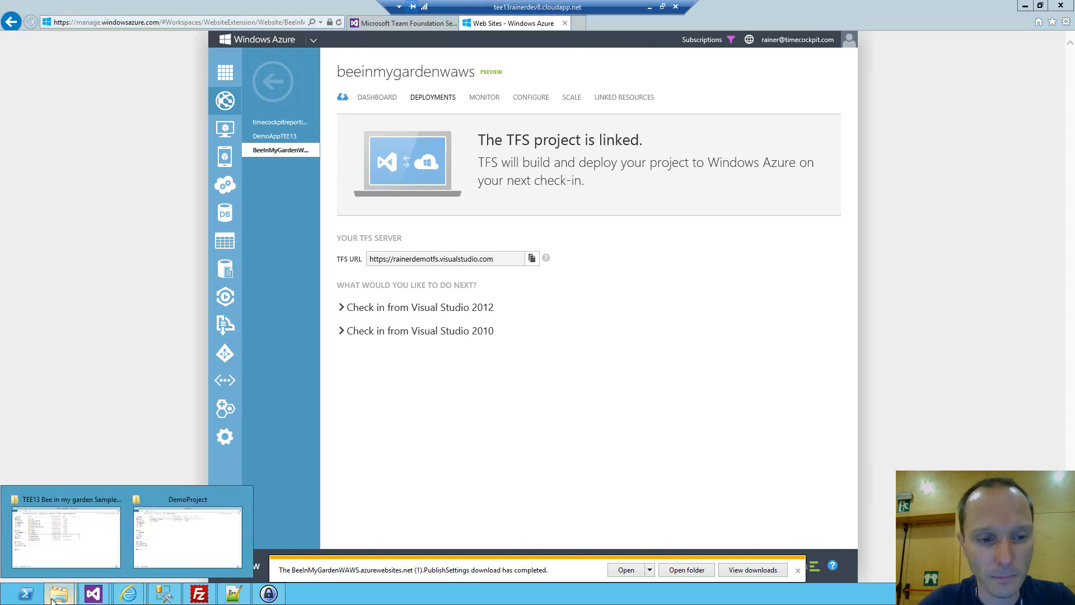
left_click(69, 537)
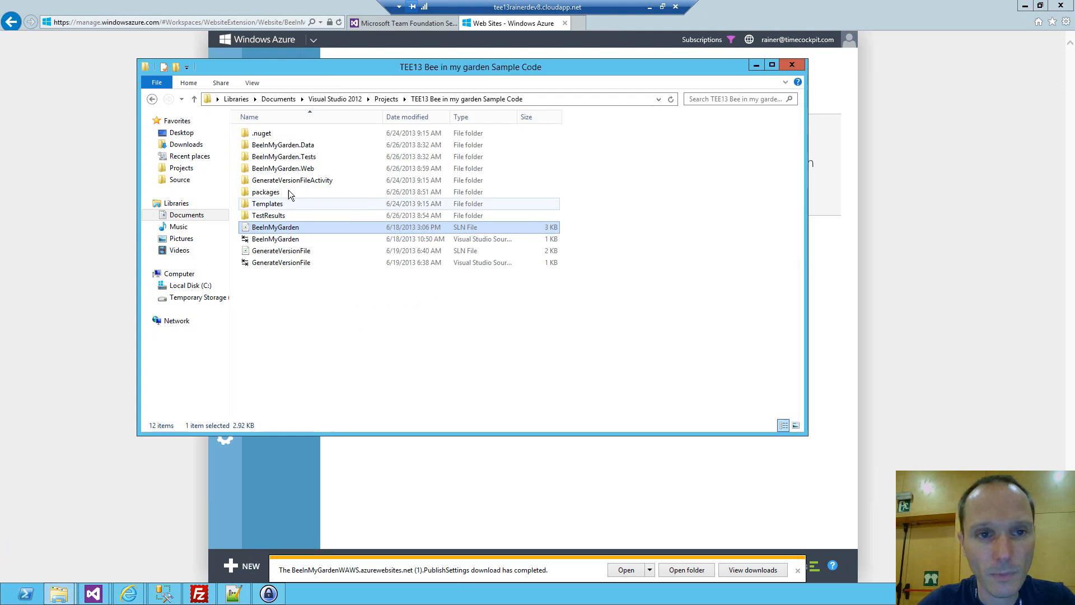
left_click(302, 297)
key("ctrl+a")
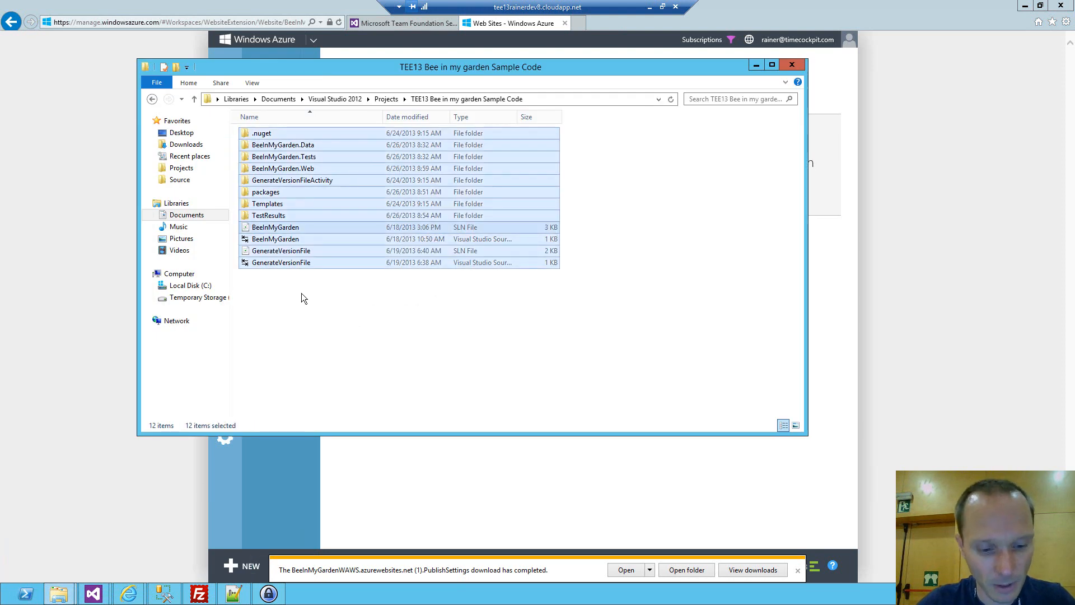
left_click(265, 191, "ctrl")
left_click(269, 217, "ctrl")
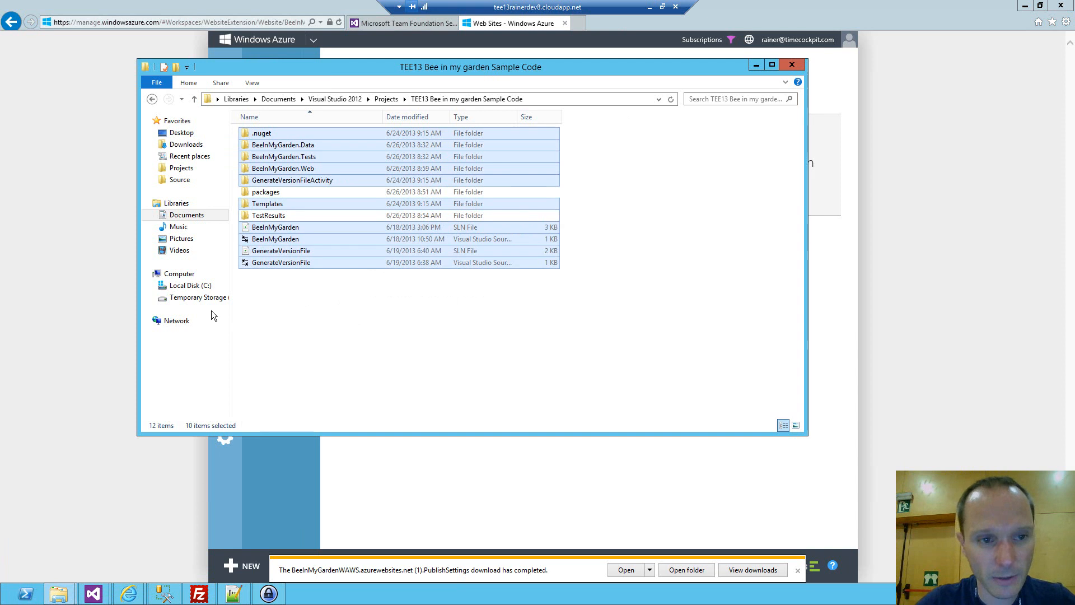
left_click(190, 285)
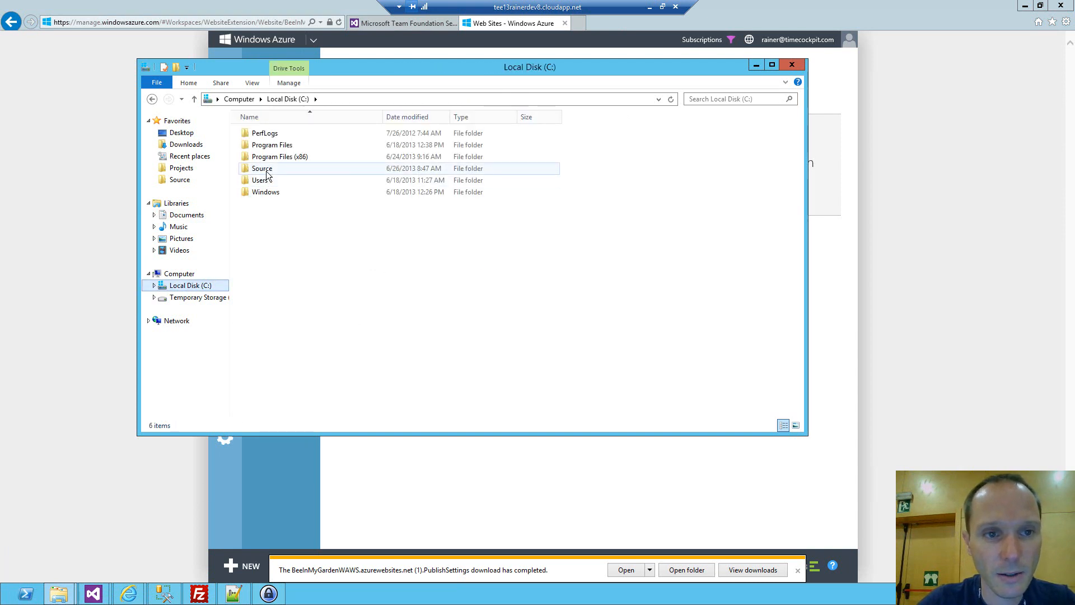
double_click(263, 168)
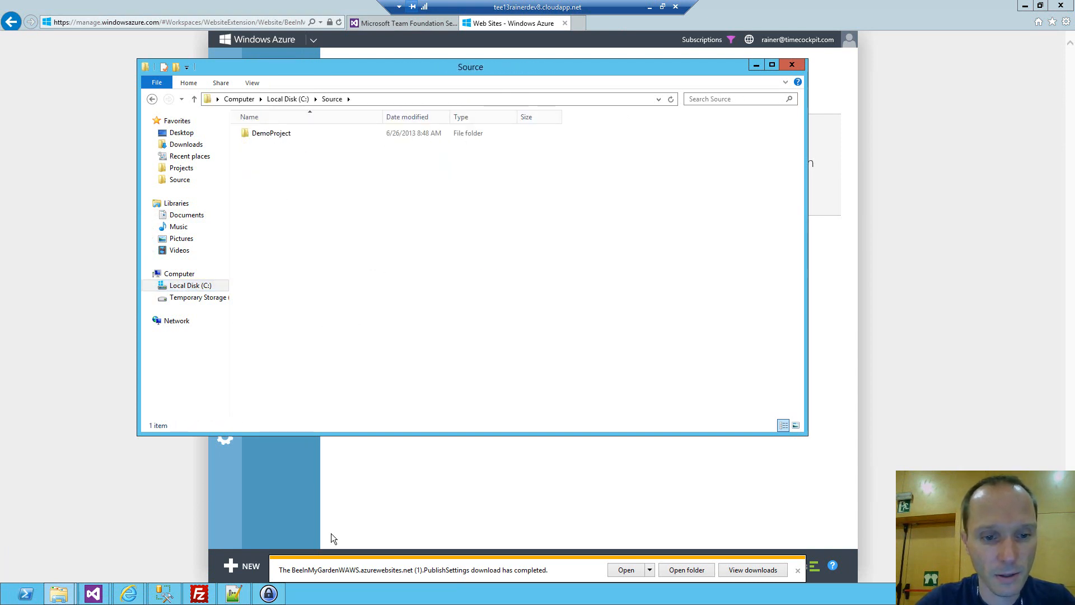
Switch to Visual Studio and close the empty instance, leaving the BeeInMyGarden solution's window in front.
left_click(93, 594)
left_click(155, 536)
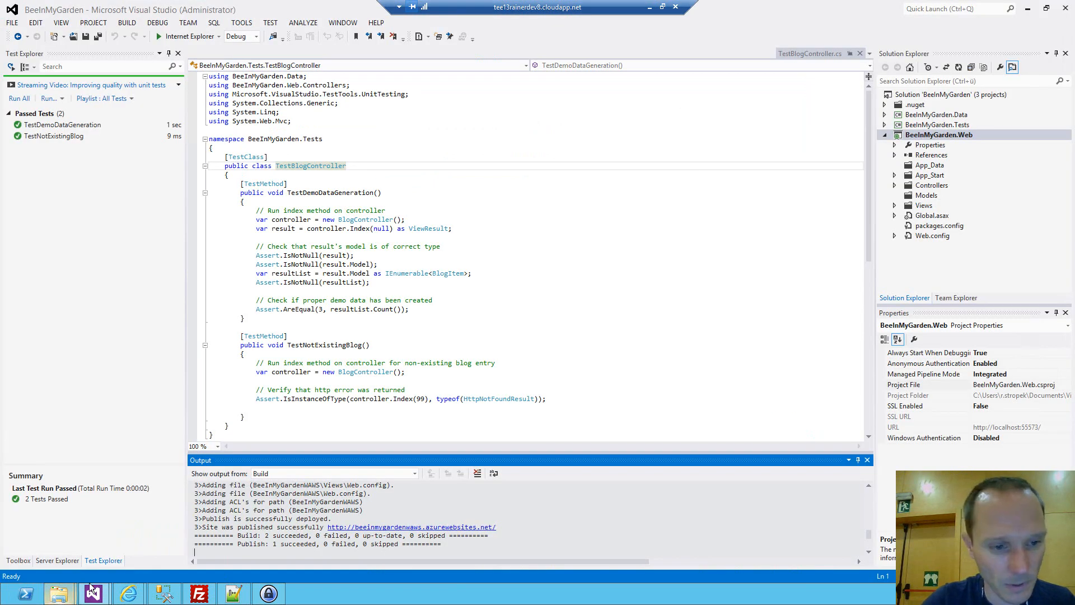
mouse_move(93, 594)
left_click(52, 534)
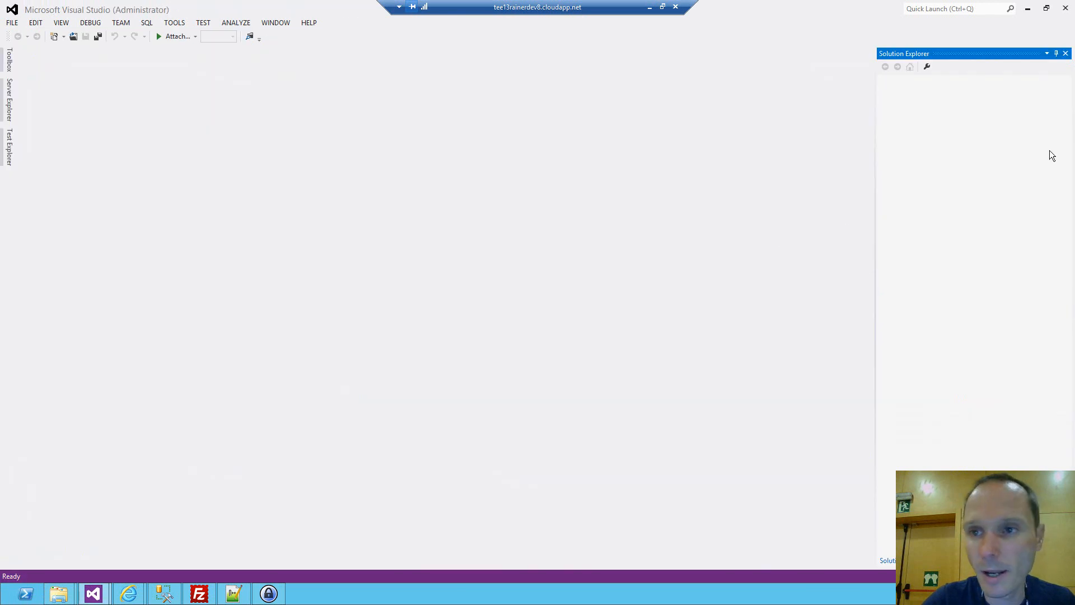
left_click(1065, 8)
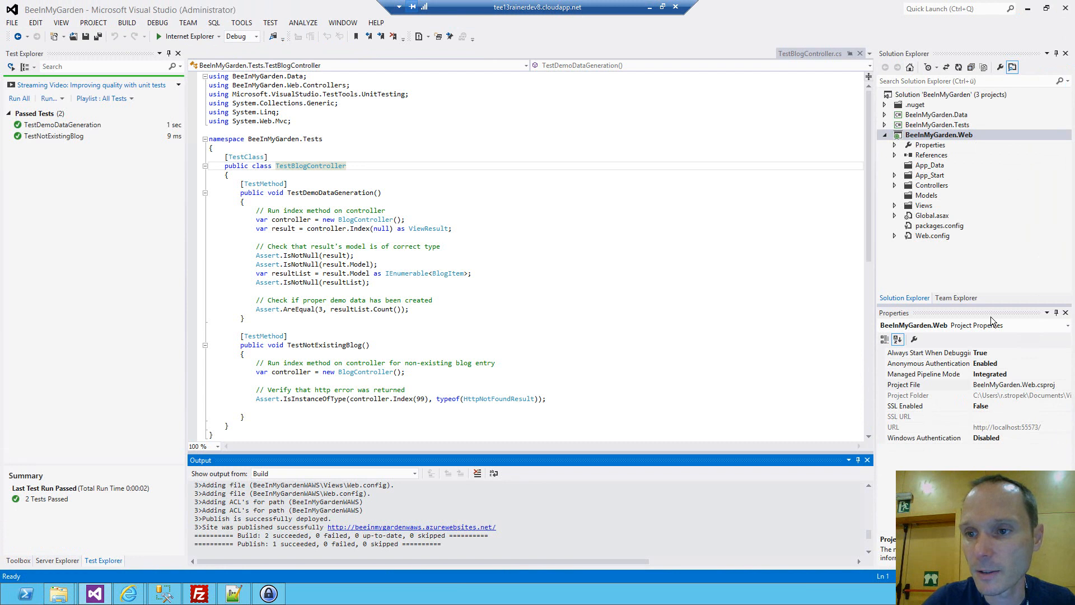
Open Source Control Explorer and get the latest version of the BeeInMyGardenTFS project into C:\Source.
left_click(958, 298)
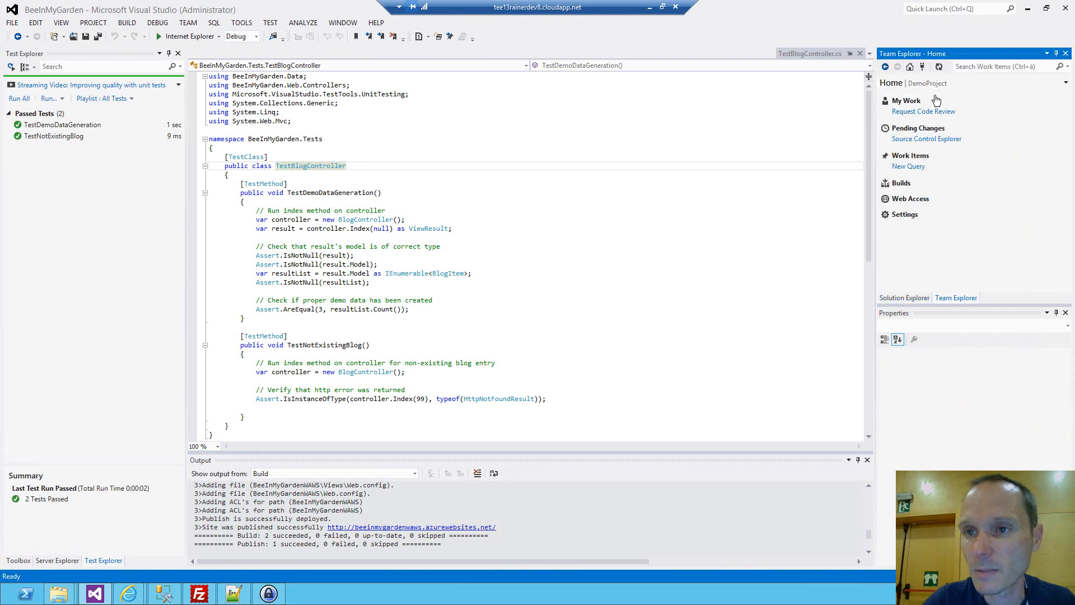
left_click(927, 139)
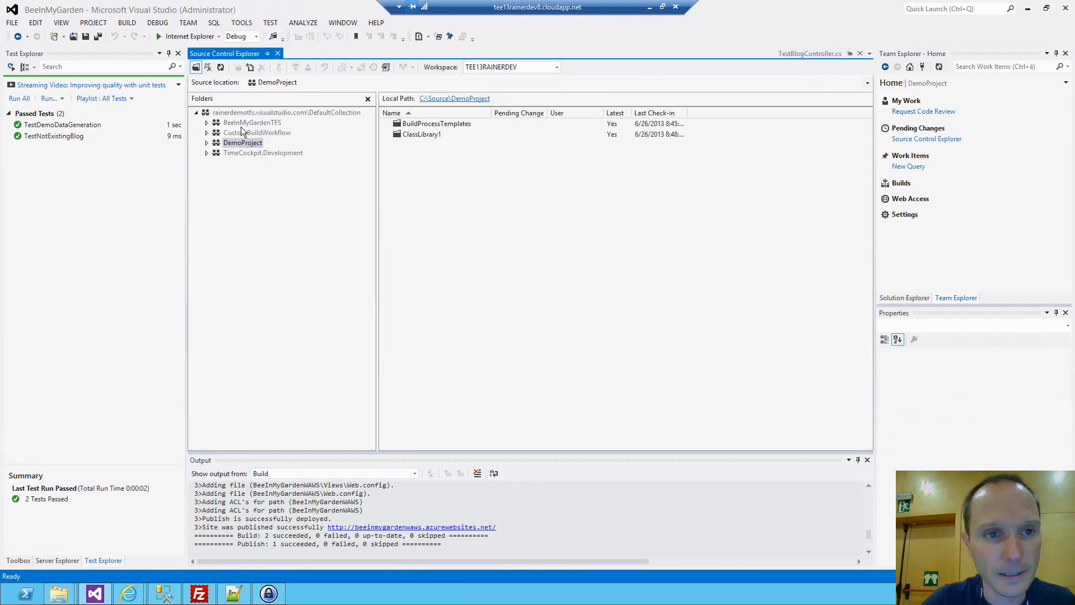
left_click(243, 124)
right_click(243, 127)
left_click(421, 297)
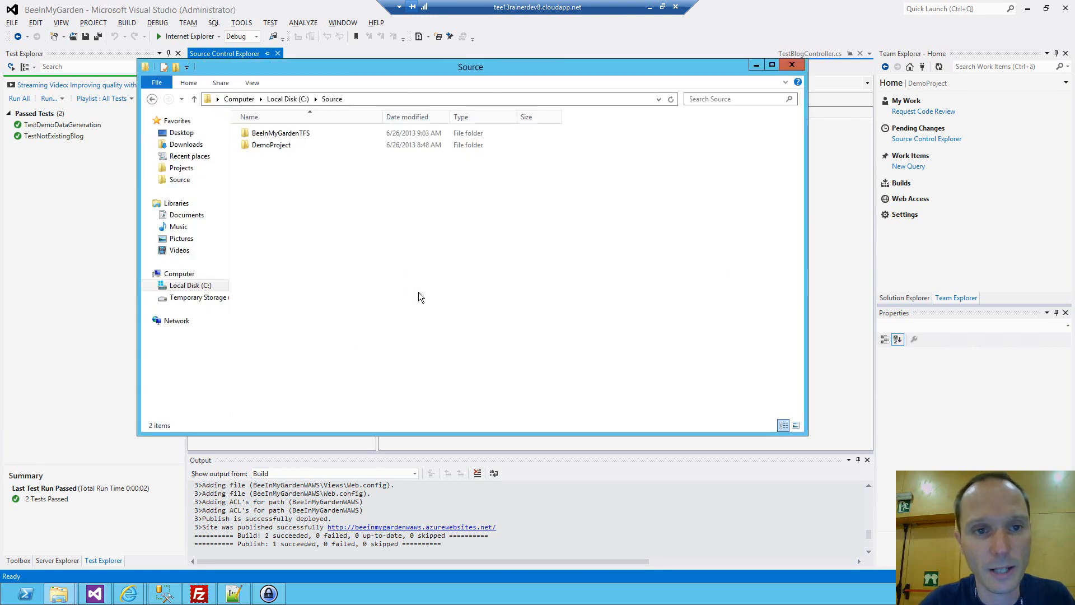
Paste the copied sample code files and folders into C:\Source\BeeInMyGardenTFS.
double_click(302, 134)
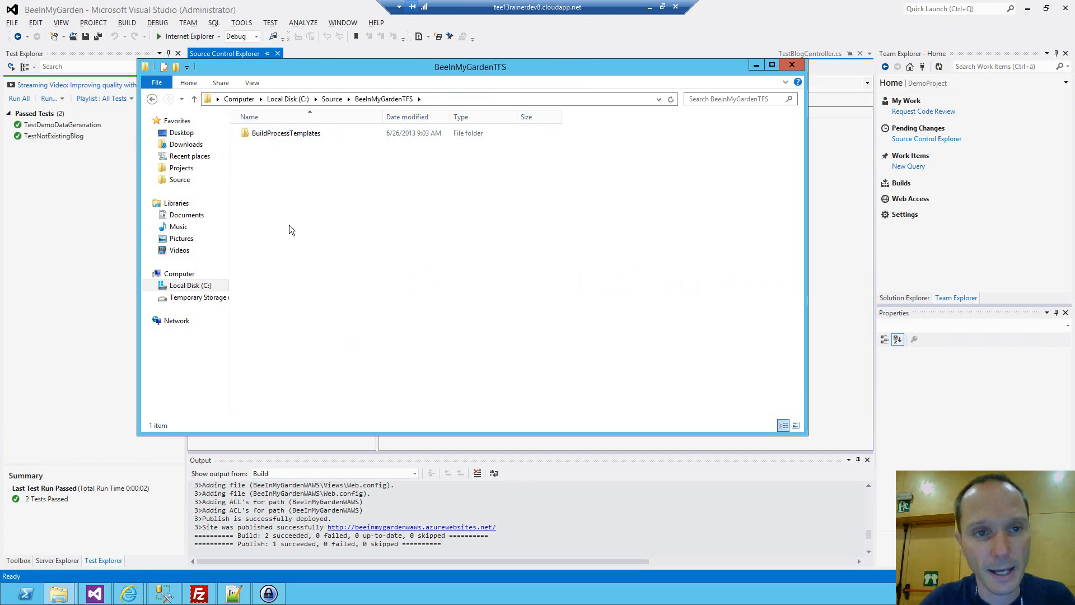
key("ctrl+v")
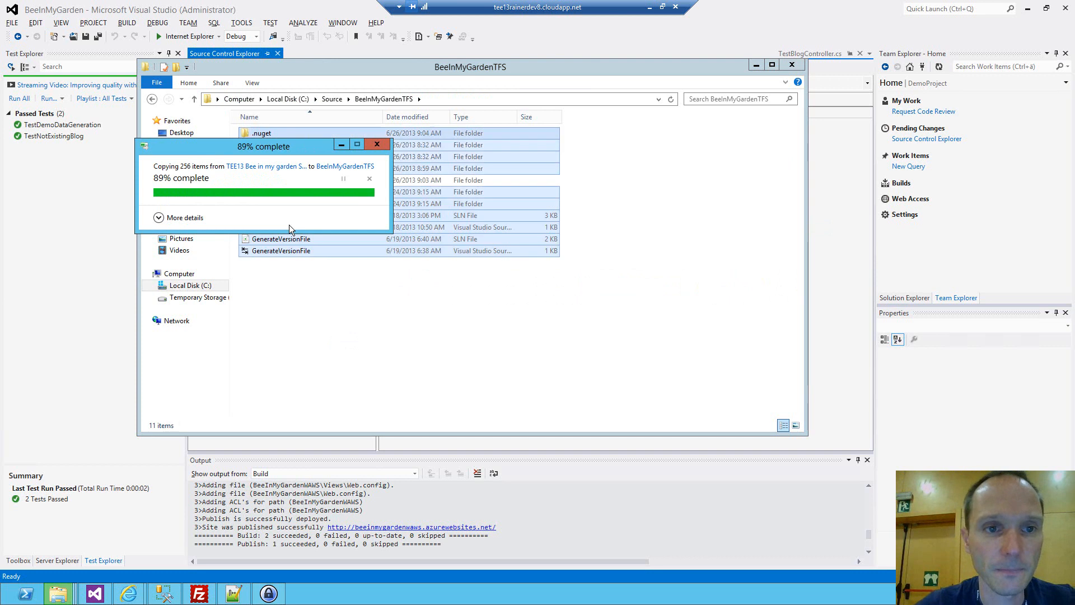
left_click(301, 291)
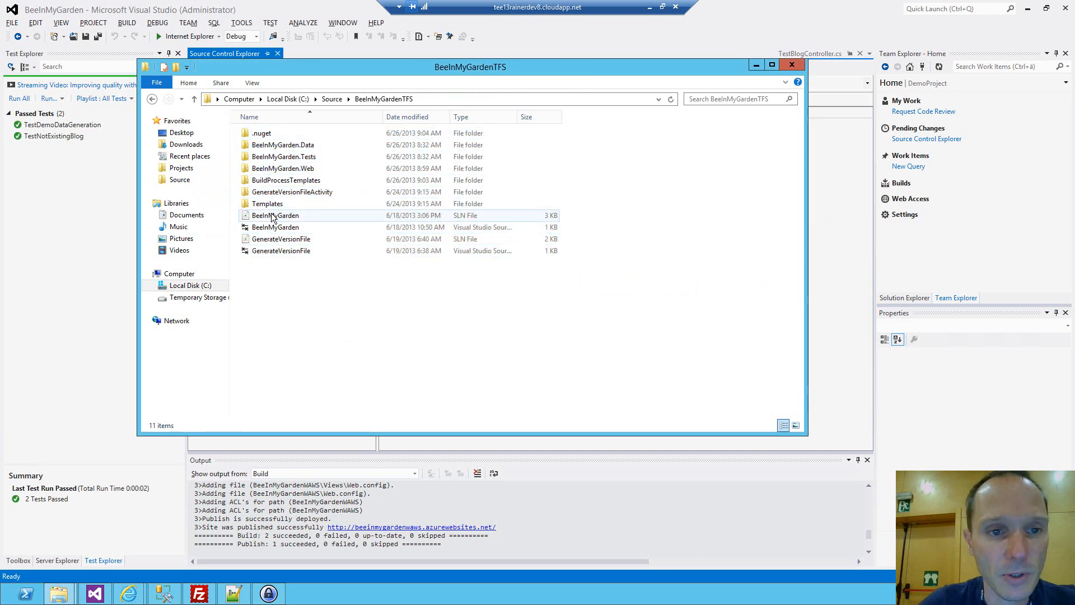
Open the BeeInMyGarden solution from the BeeInMyGardenTFS folder and show its projects in Solution Explorer.
left_click(295, 217)
double_click(295, 217)
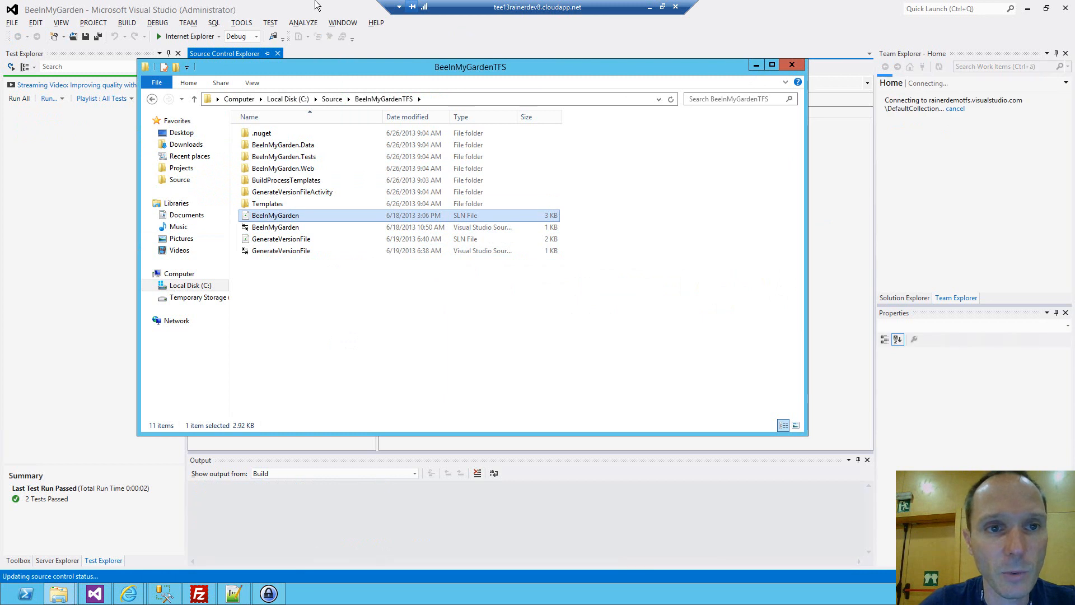
left_click(904, 297)
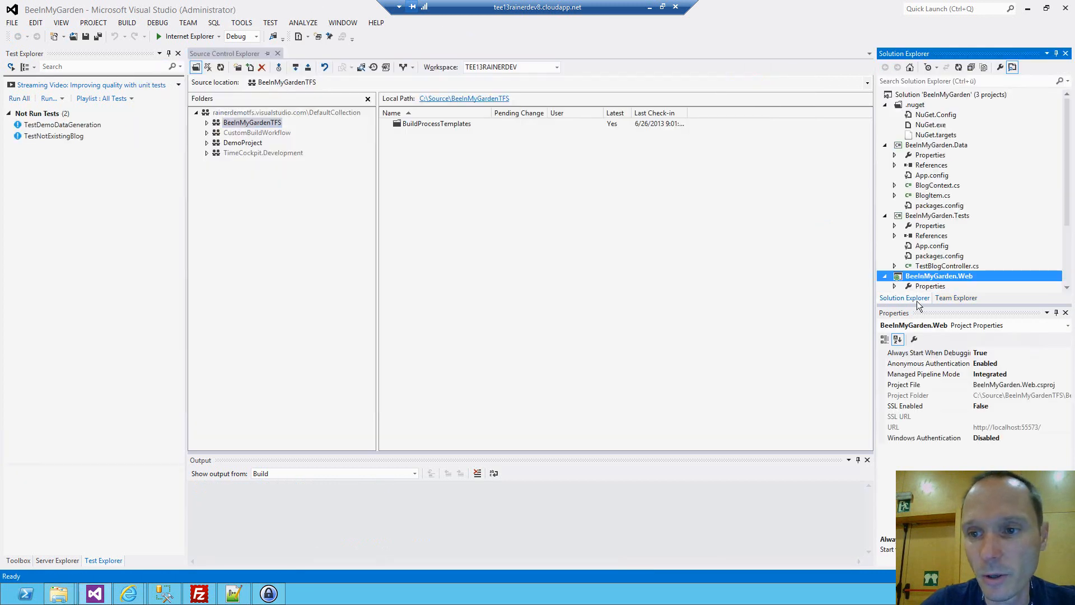
Collapse the .nuget folder and add the whole BeeInMyGarden solution to source control.
left_click(885, 105)
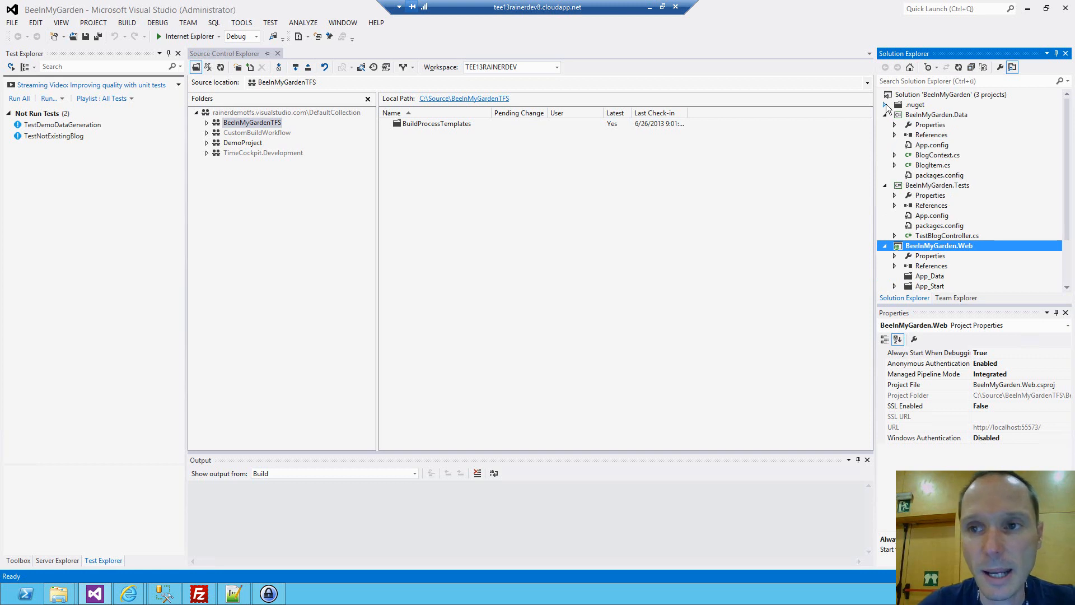
right_click(938, 95)
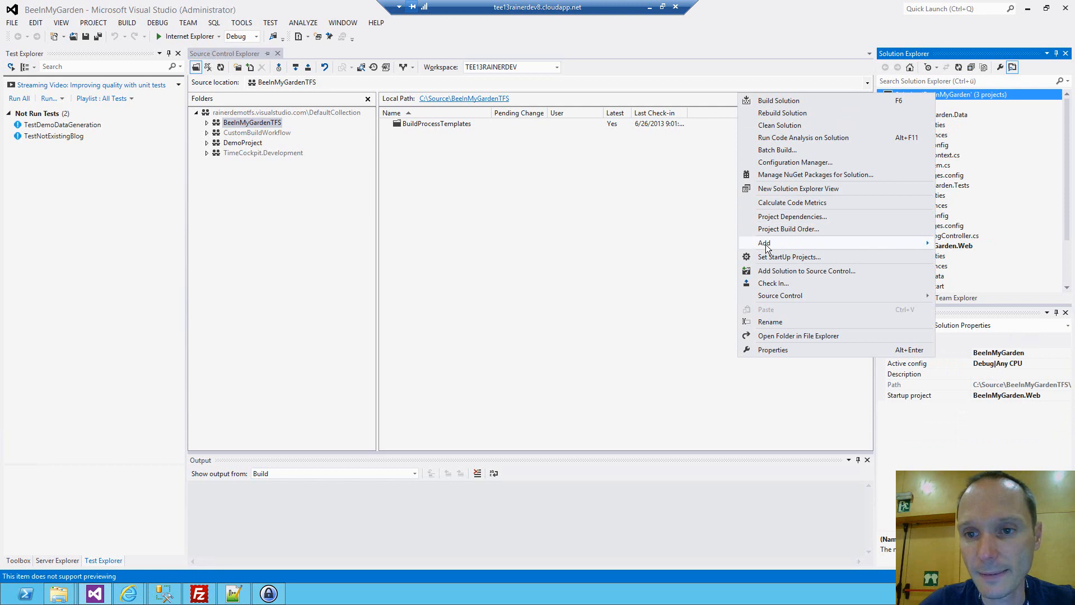
mouse_move(766, 246)
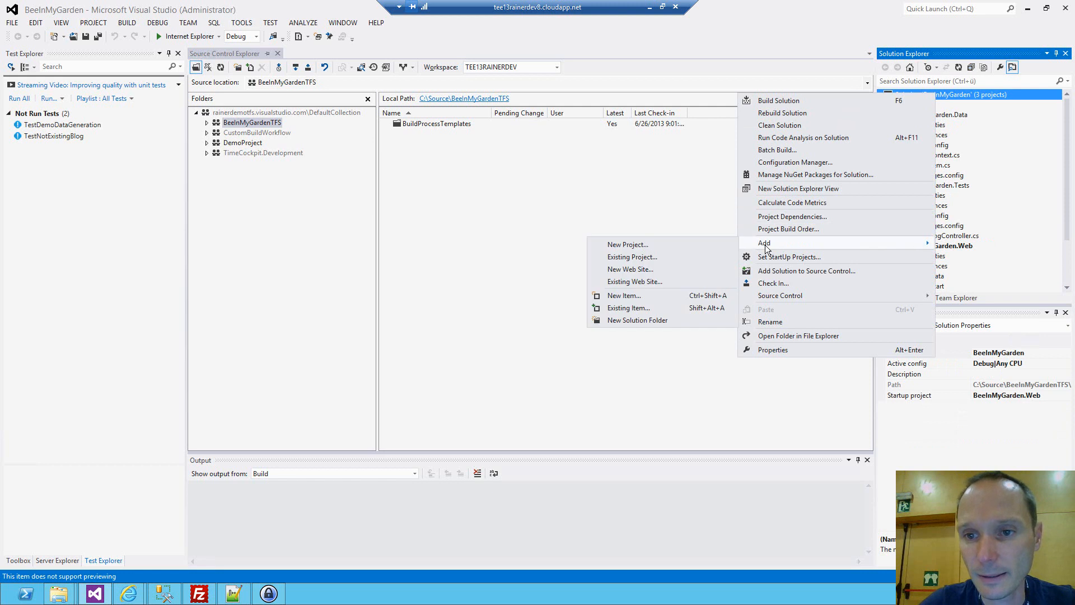
left_click(763, 272)
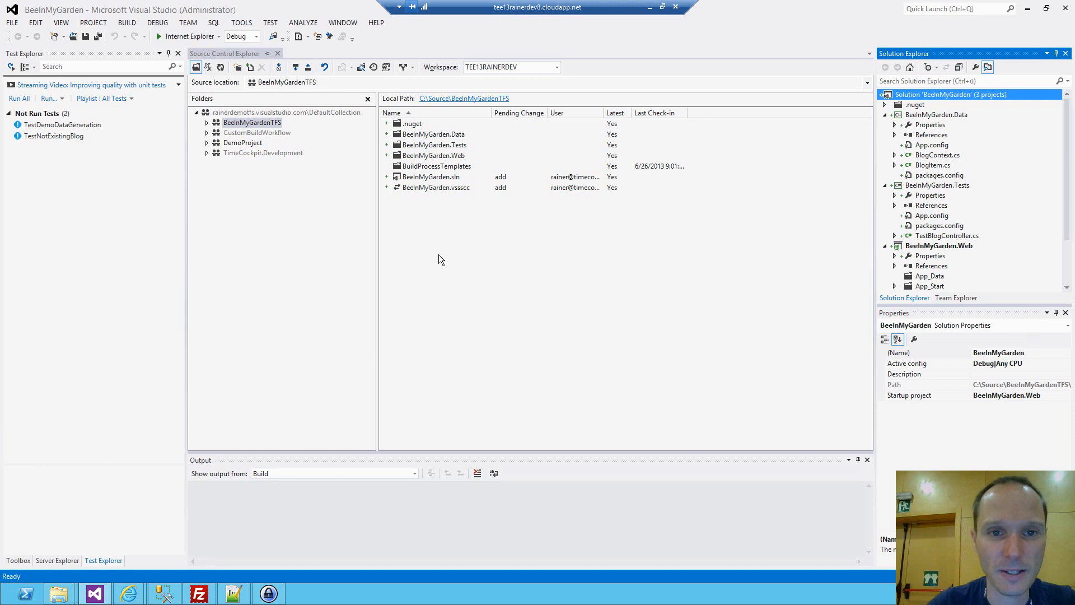
left_click(249, 72)
left_click(238, 67)
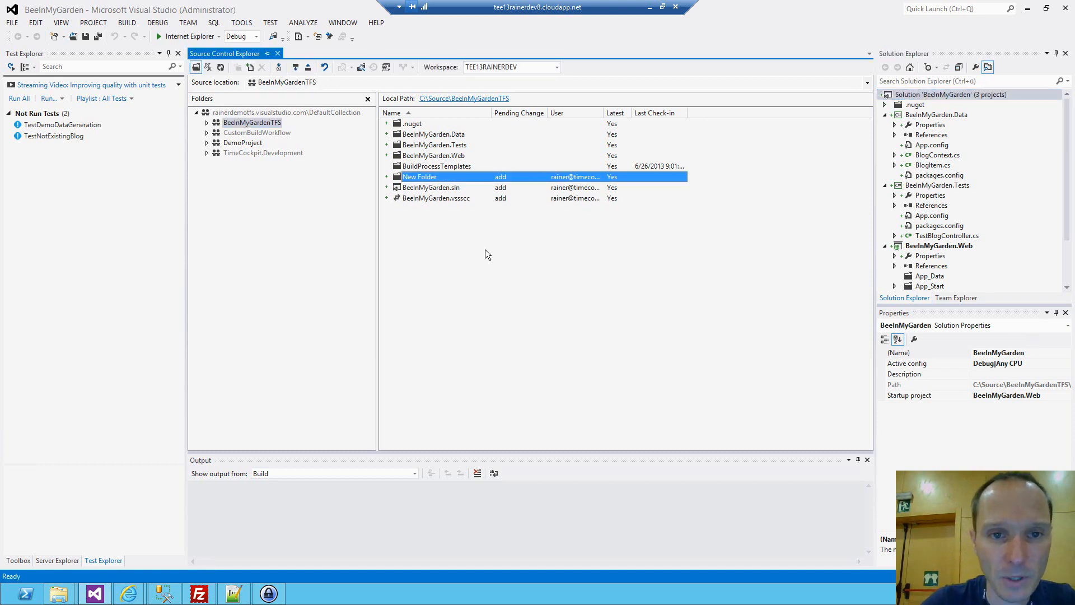
key("Escape")
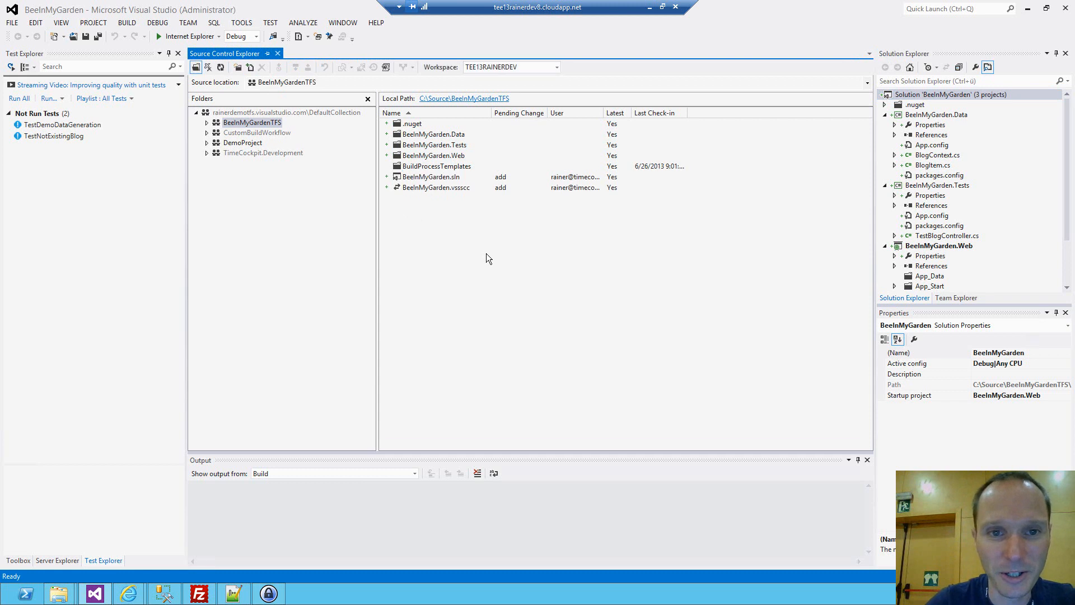
Add the Templates folder with its Version.cs file to source control under $/BeeInMyGardenTFS.
left_click(251, 68)
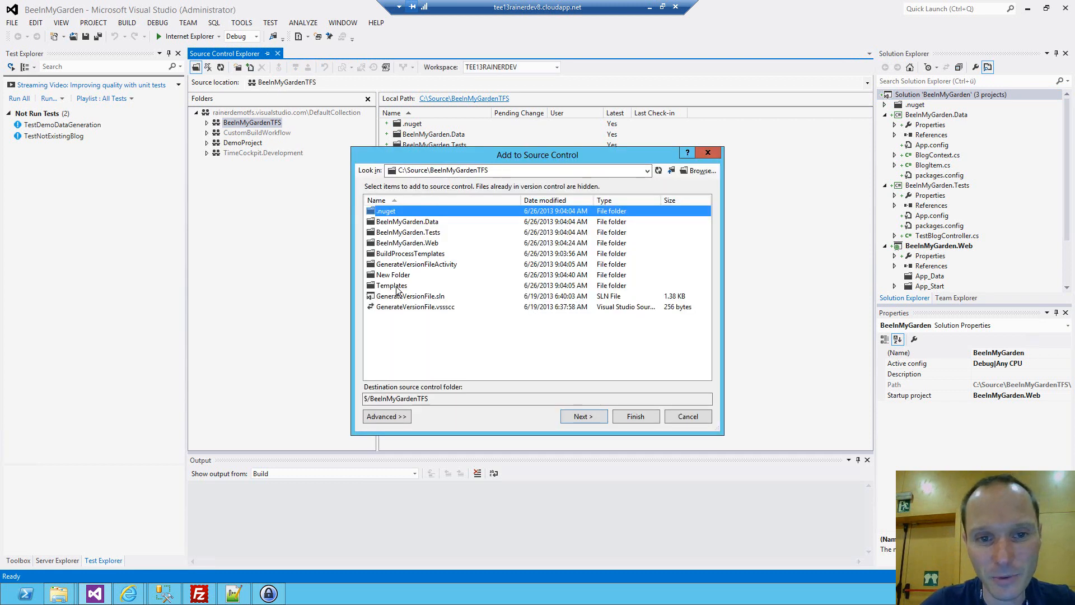
left_click(403, 287)
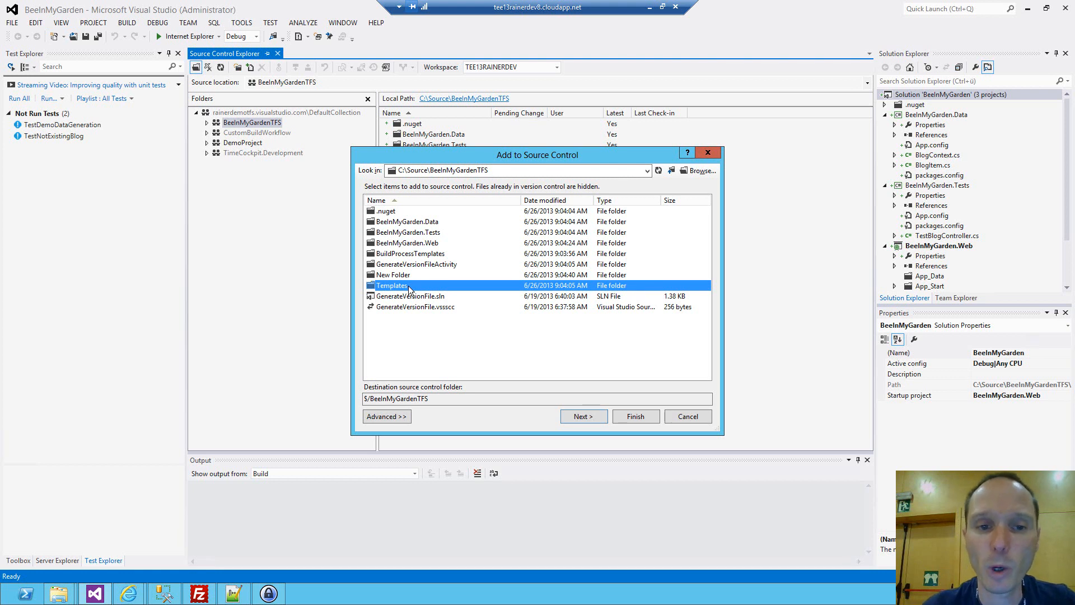
left_click(597, 417)
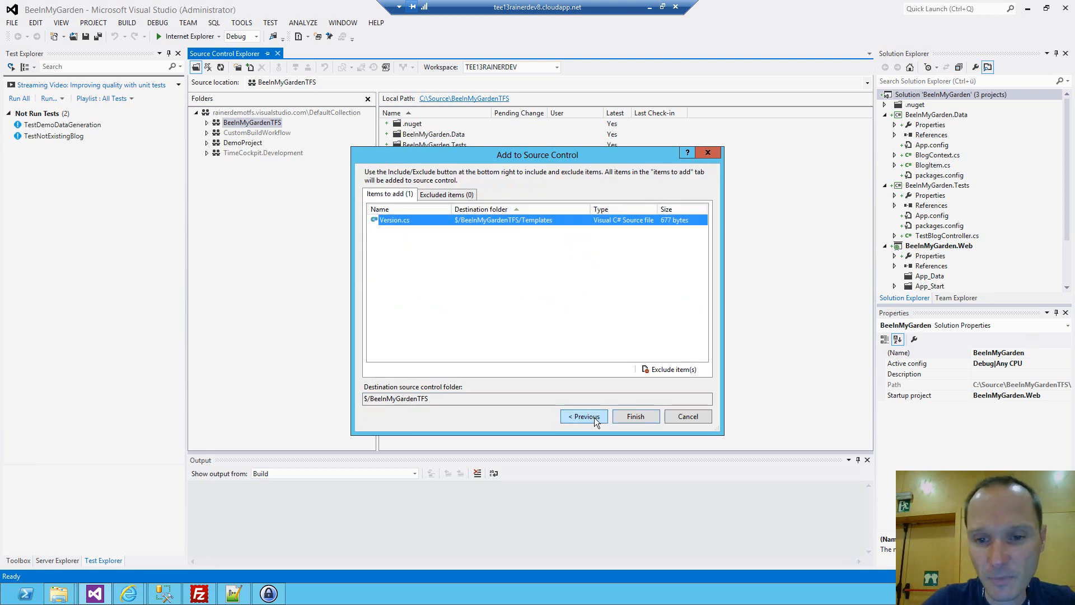
left_click(623, 417)
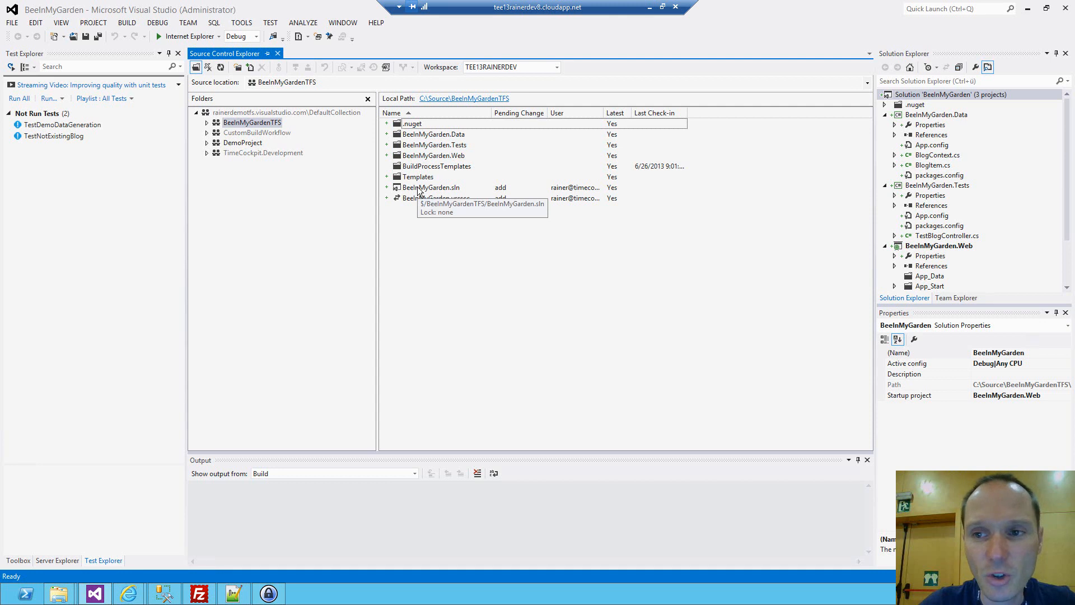
Check in all pending changes of the BeeInMyGardenTFS project without a comment and confirm the check-in.
left_click(445, 147)
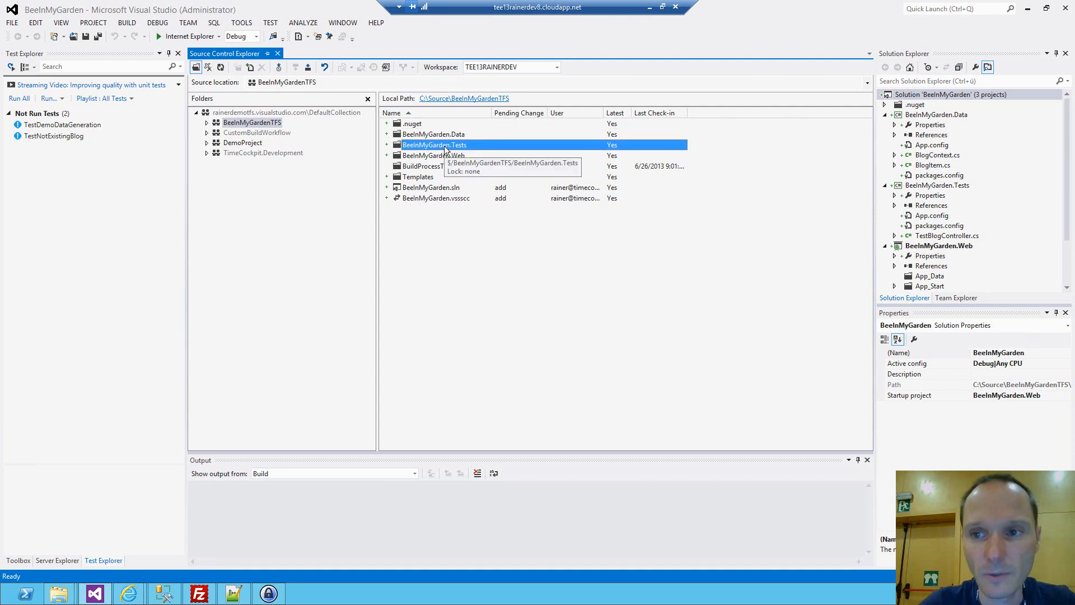
right_click(270, 121)
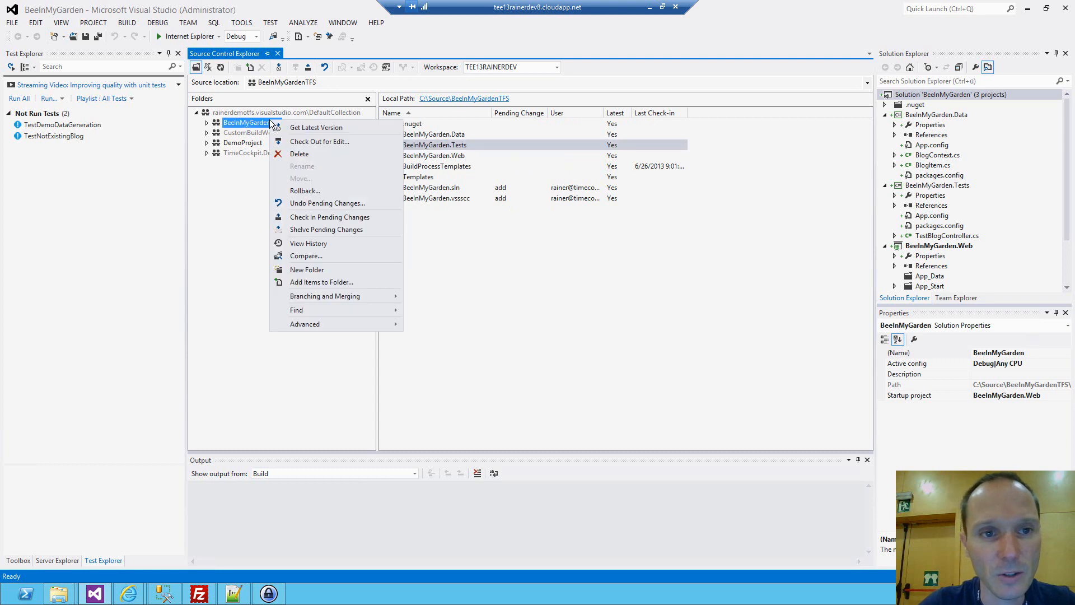
left_click(313, 217)
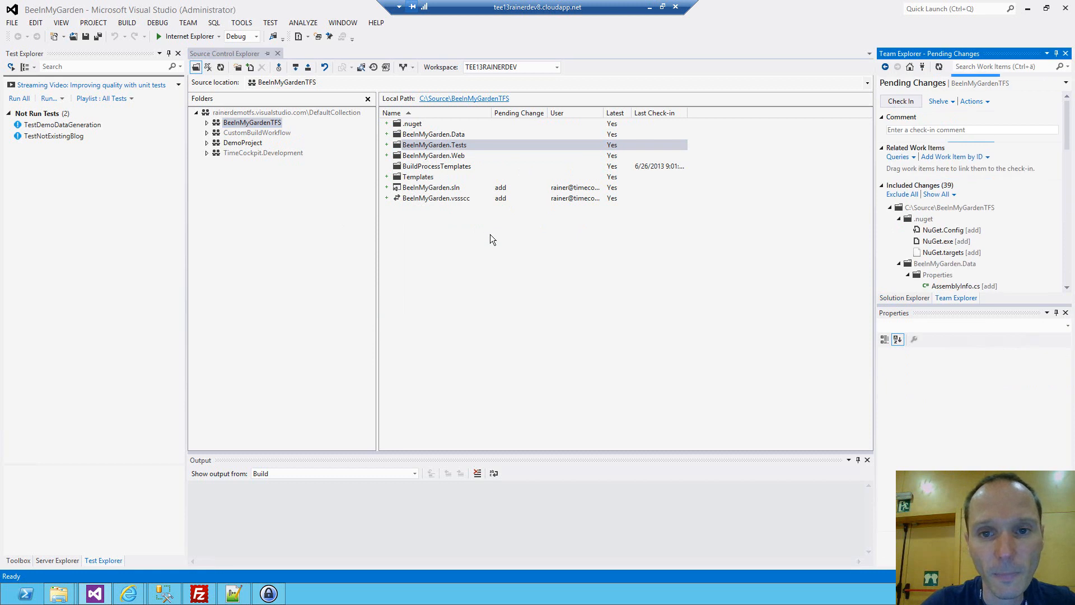
left_click(904, 102)
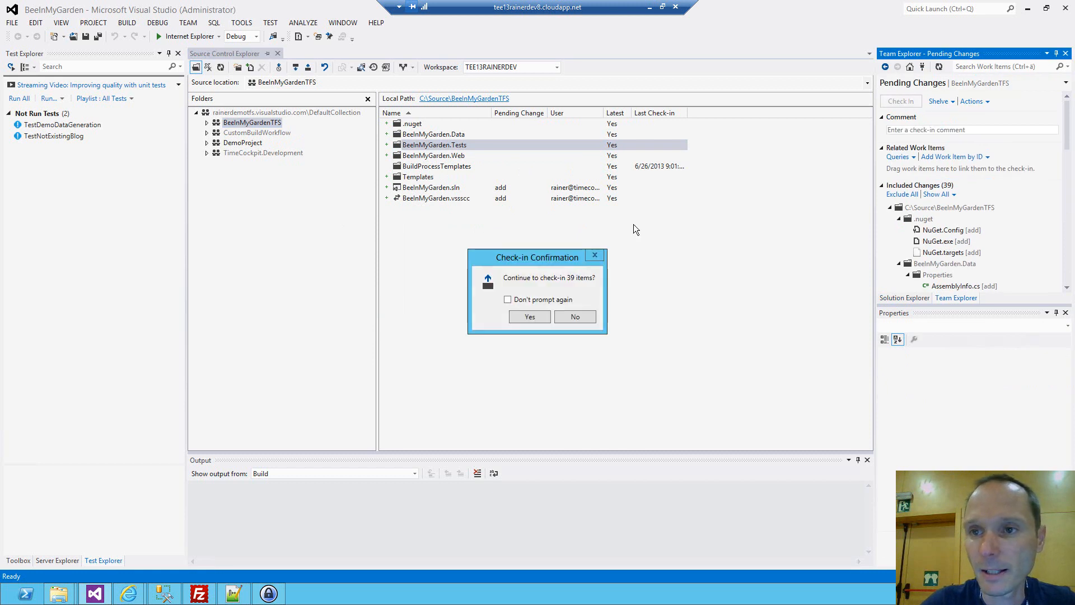
left_click(530, 317)
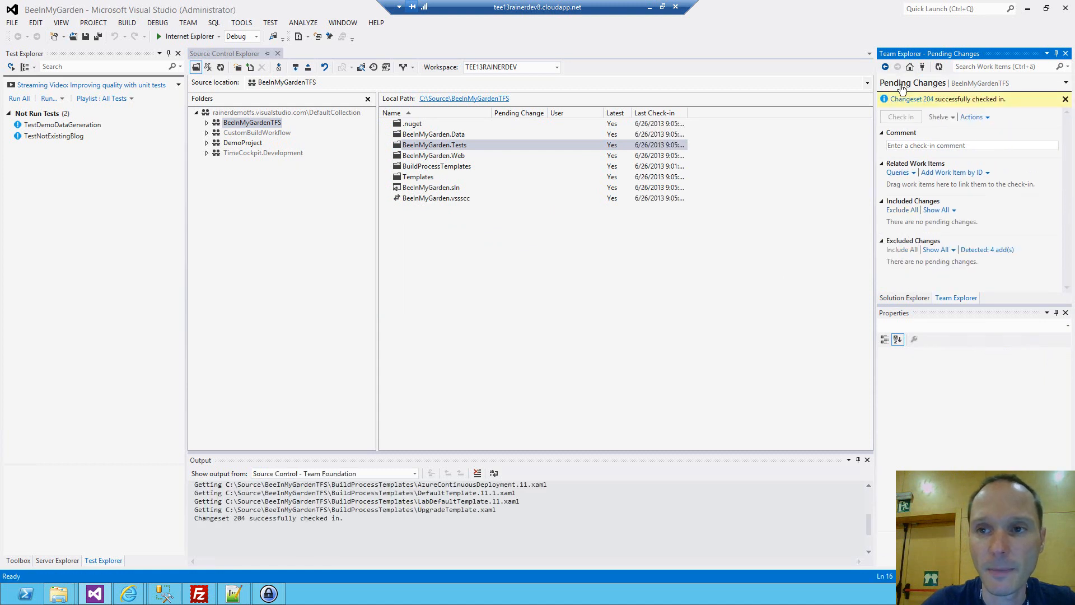
Go to the project's builds and open the queued BeeInMyGardenWAWS_CD build request to view its status.
left_click(911, 66)
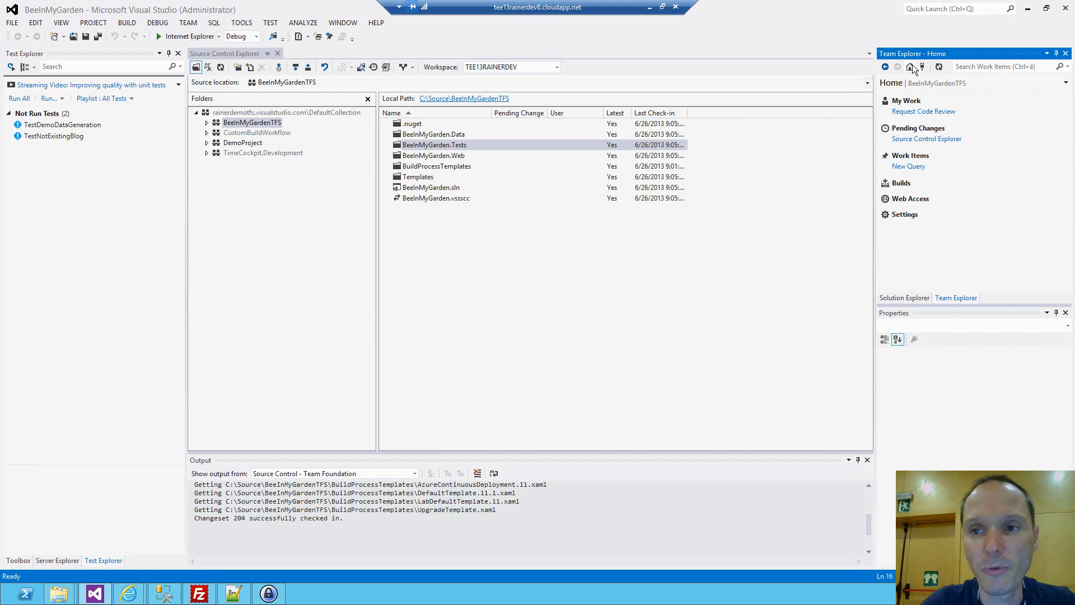
left_click(898, 188)
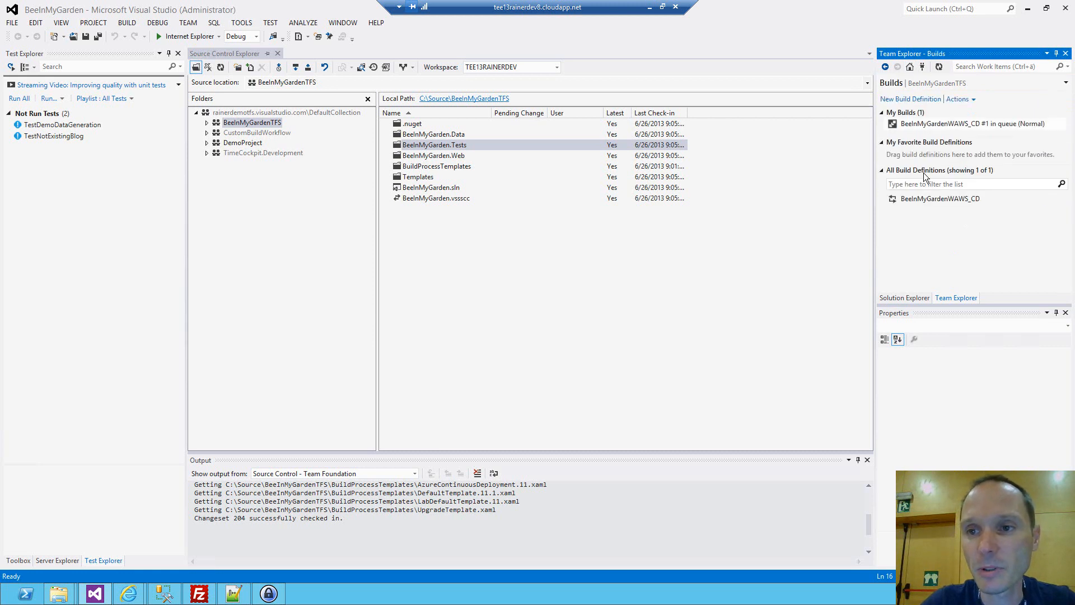
left_click(917, 200)
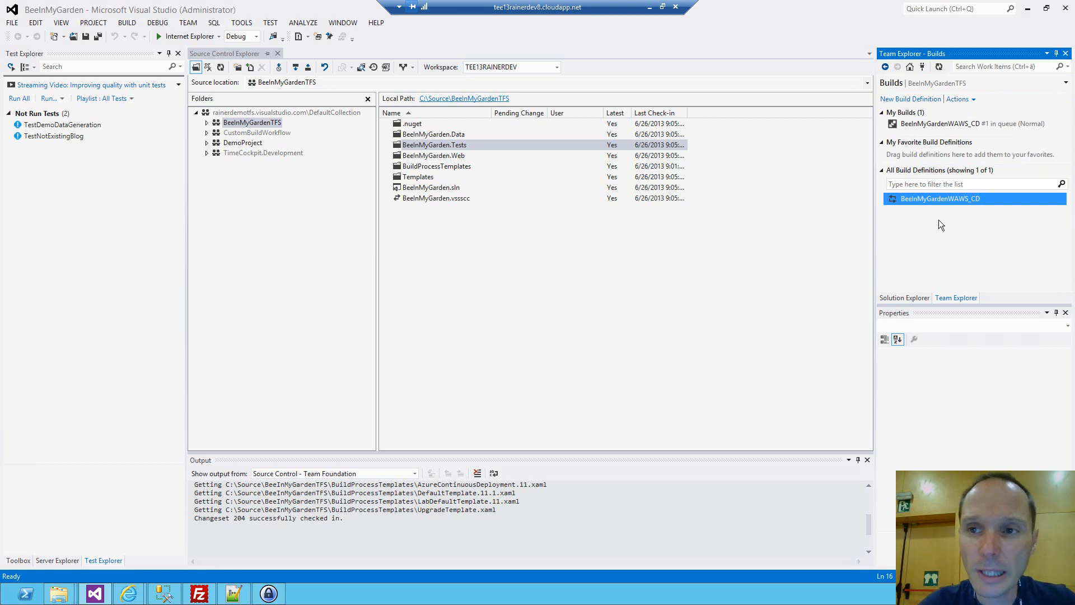
left_click(936, 123)
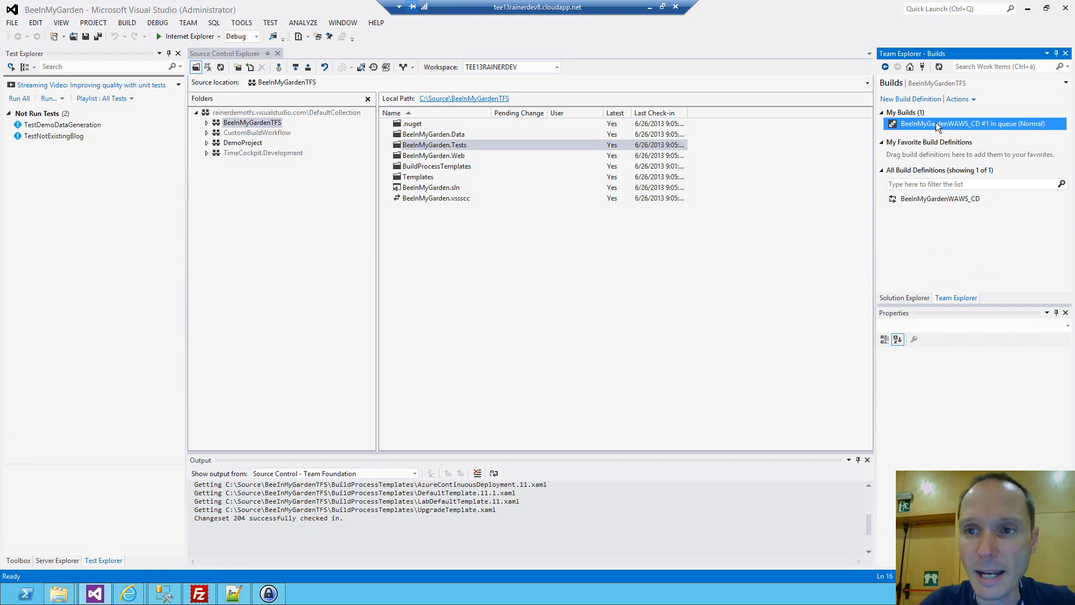
double_click(973, 125)
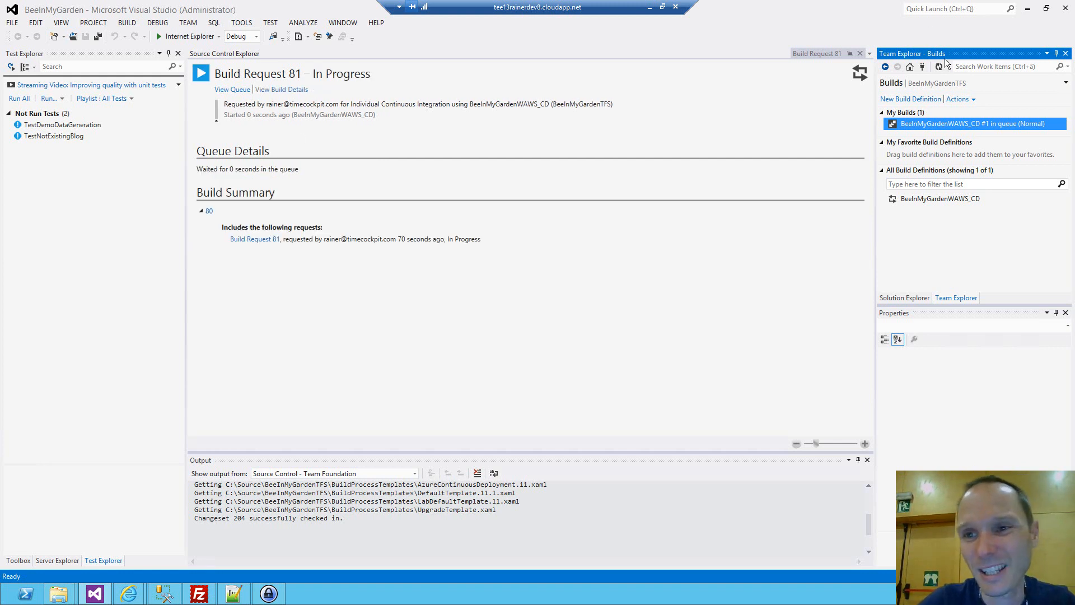
Try to cancel the queued BeeInMyGardenWAWS_CD build.
right_click(944, 124)
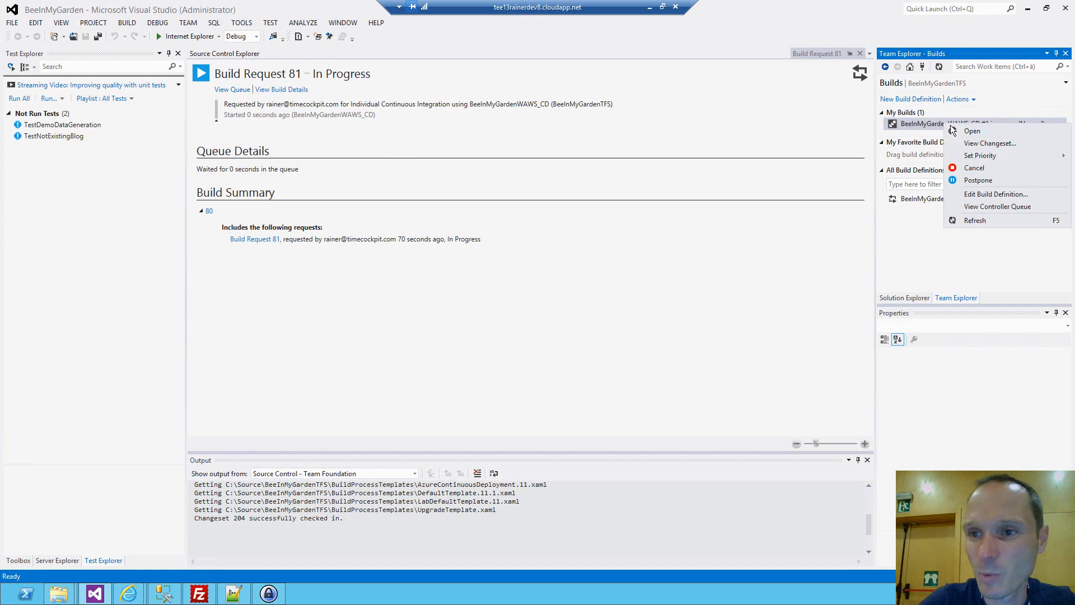
left_click(974, 167)
left_click(562, 339)
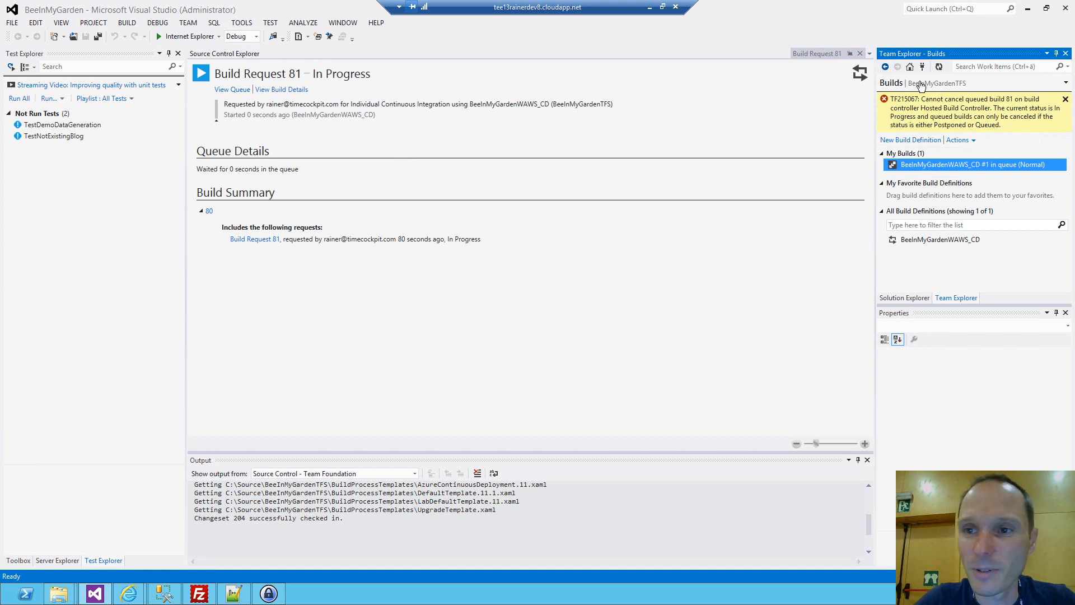
Refresh the builds list and stop the running build triggered for changeset 204, confirming the stop.
left_click(940, 67)
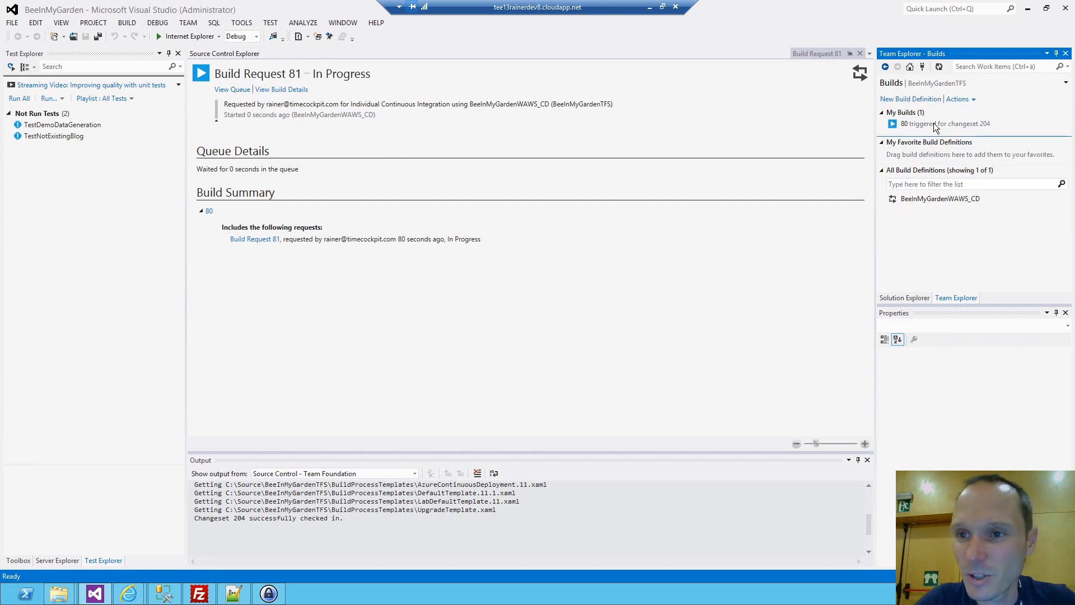
right_click(933, 124)
left_click(960, 169)
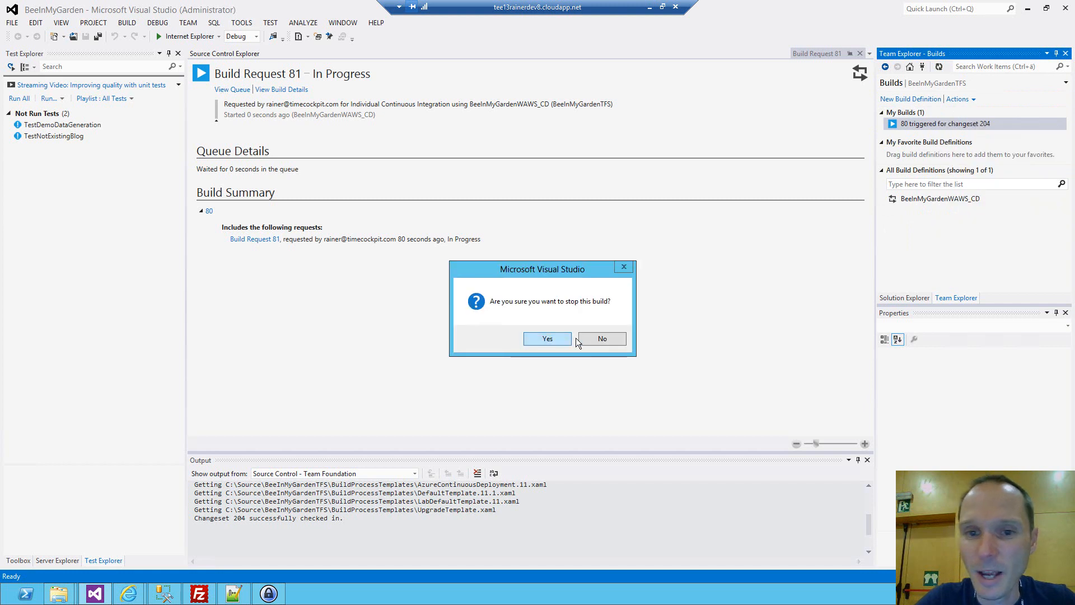
left_click(547, 338)
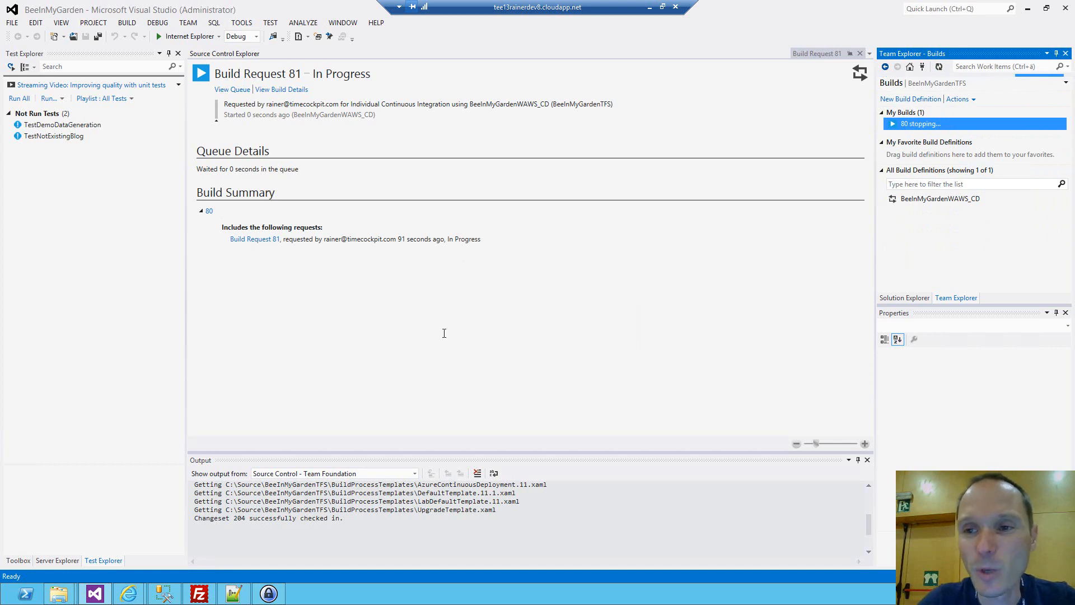
Open Web.config of the BeeInMyGarden.Web project and examine the data source in the BlogDatabase connection string.
left_click(905, 298)
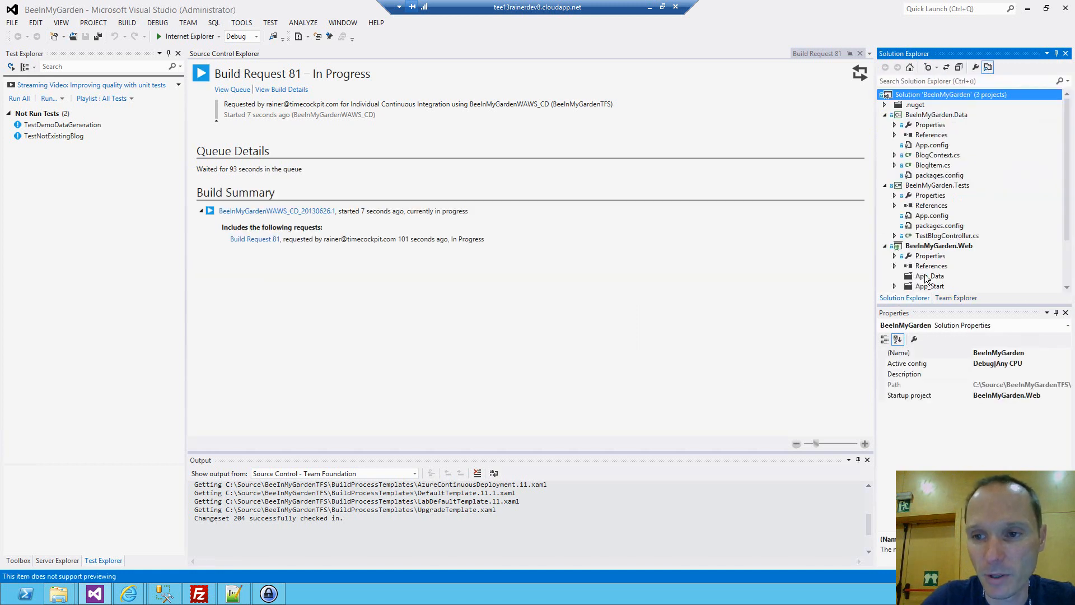
scroll(983, 275, "down", 2)
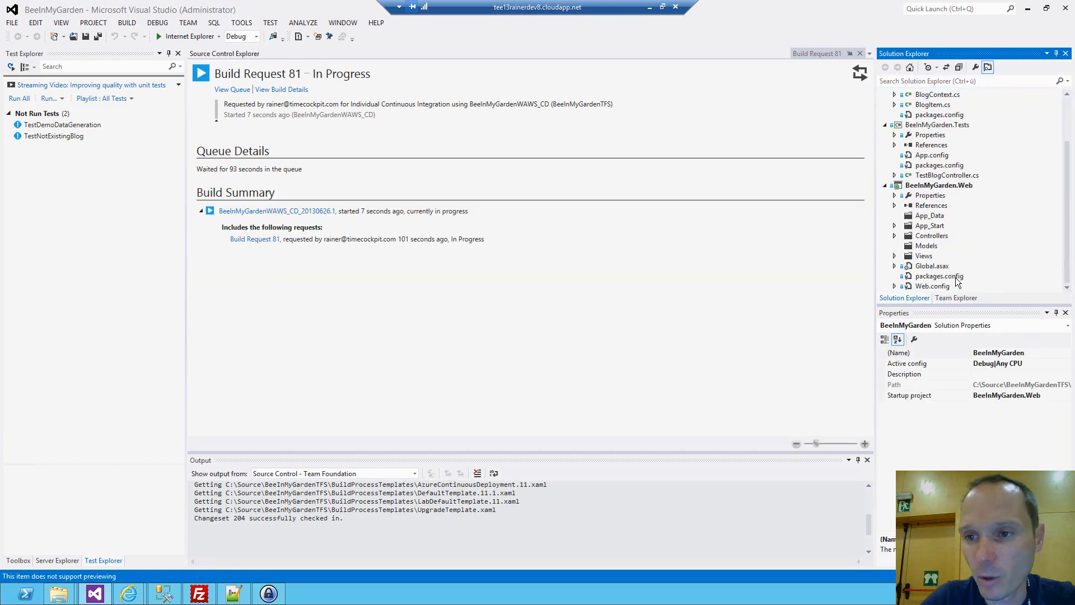
double_click(940, 282)
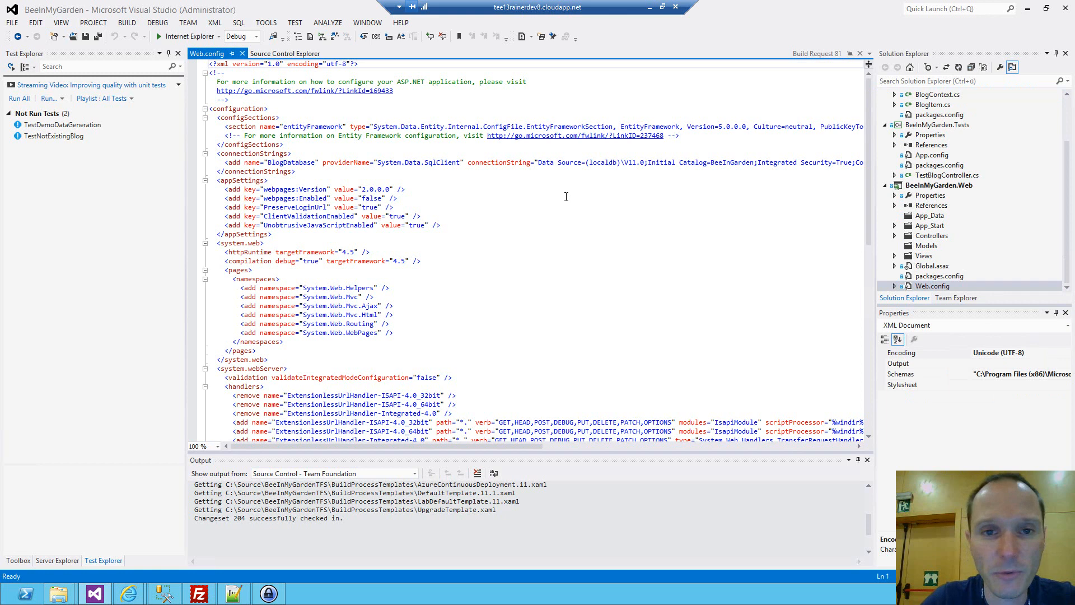
double_click(609, 164)
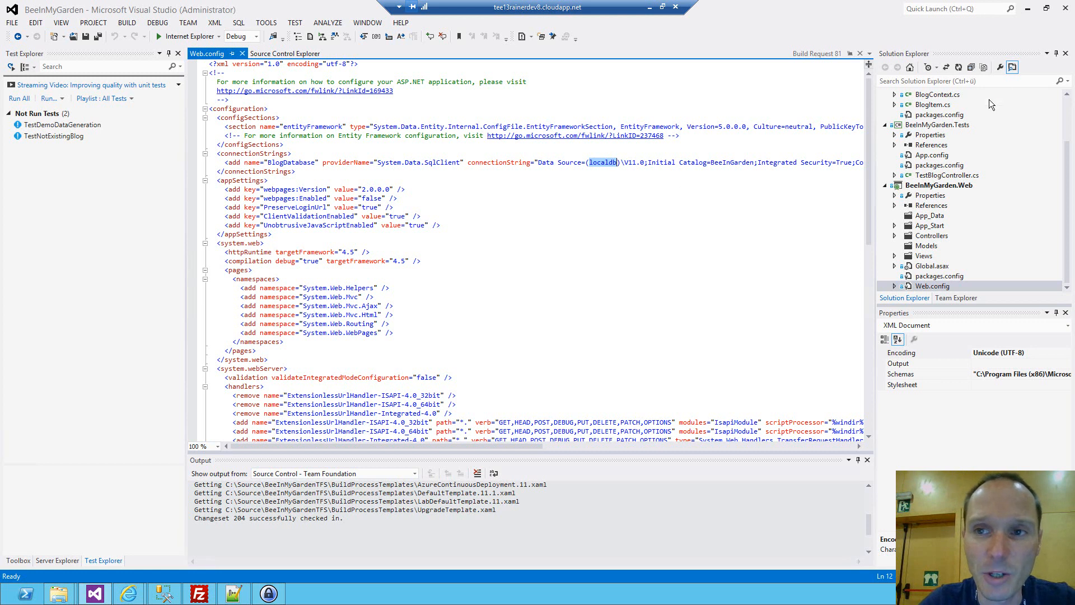
Open the BeeInMyGardenWAWS_CD build definition for editing and show its build process parameters.
left_click(957, 299)
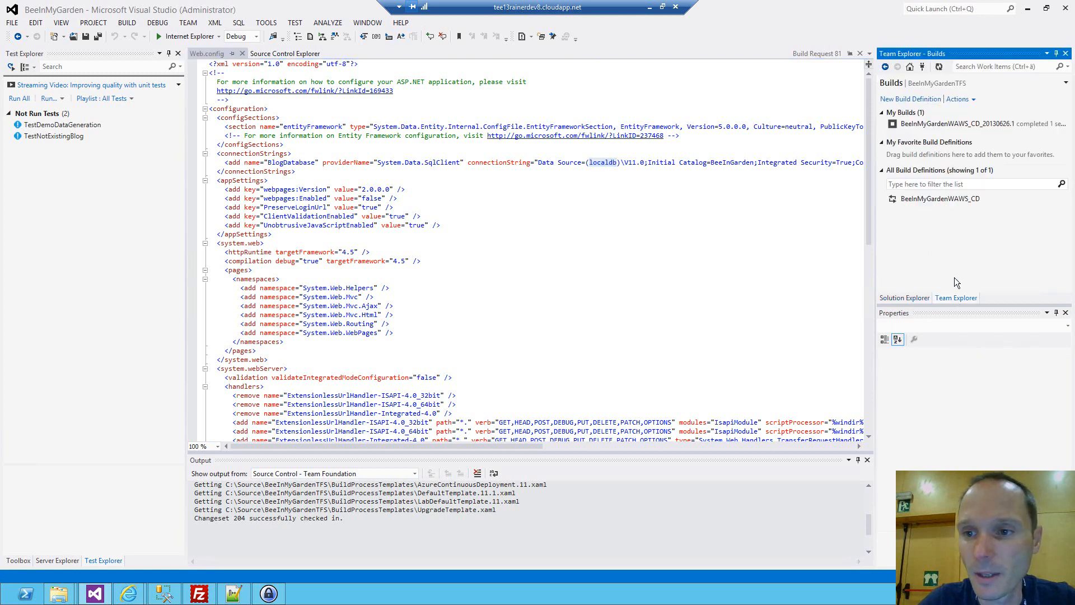
right_click(929, 200)
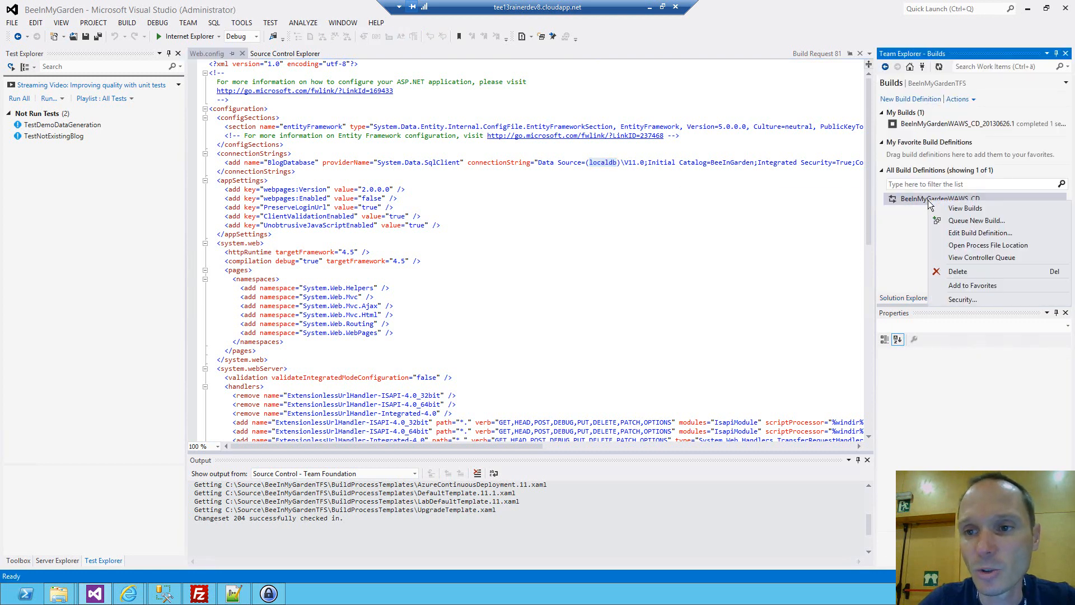
left_click(962, 238)
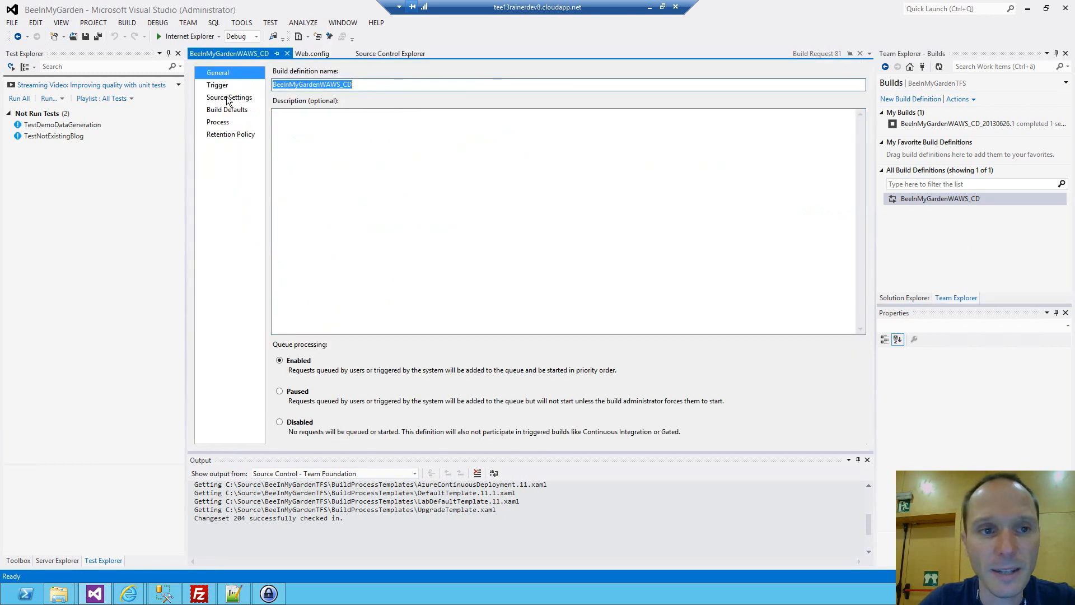
left_click(221, 123)
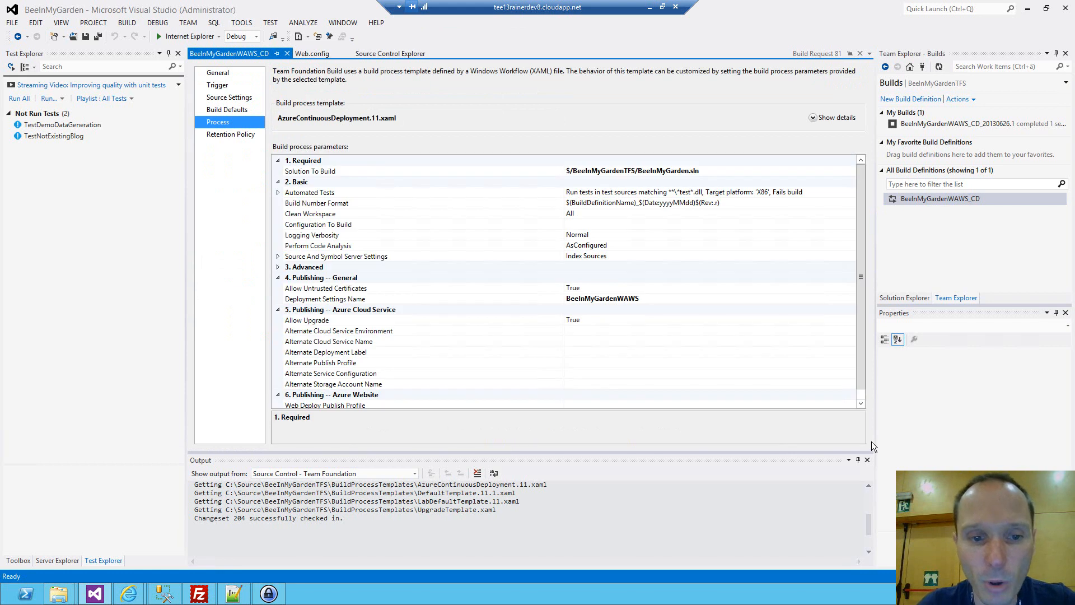
Set the Web Deploy Publish Profile to the BeeInMyGardenWAWS - Web Deploy profile from BeeInMyGarden.Web's Properties/PublishProfiles folder in source control.
left_click(860, 403)
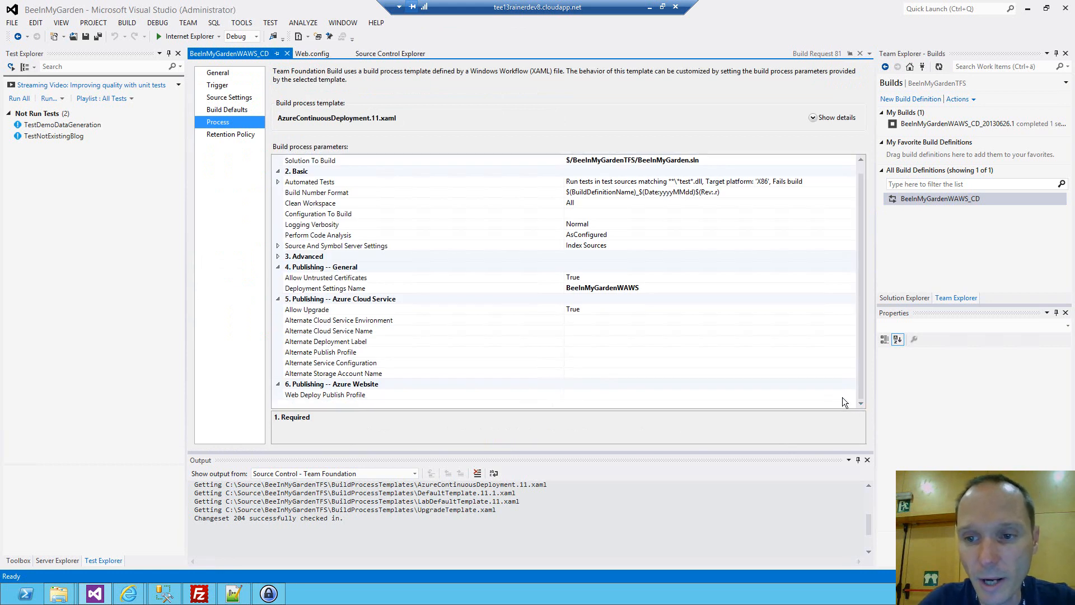
left_click(839, 392)
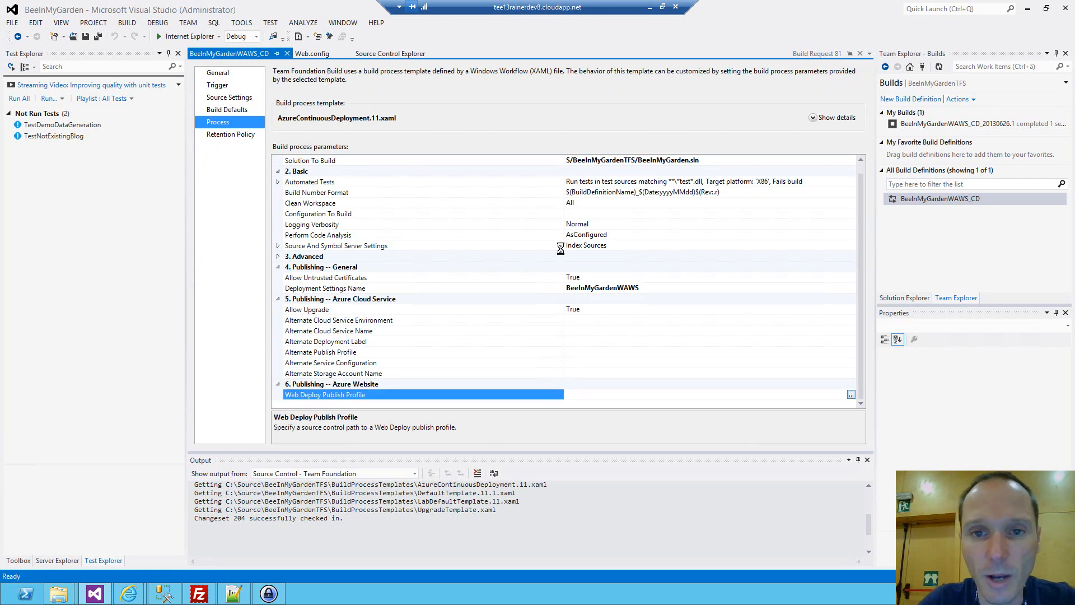
double_click(450, 258)
double_click(438, 248)
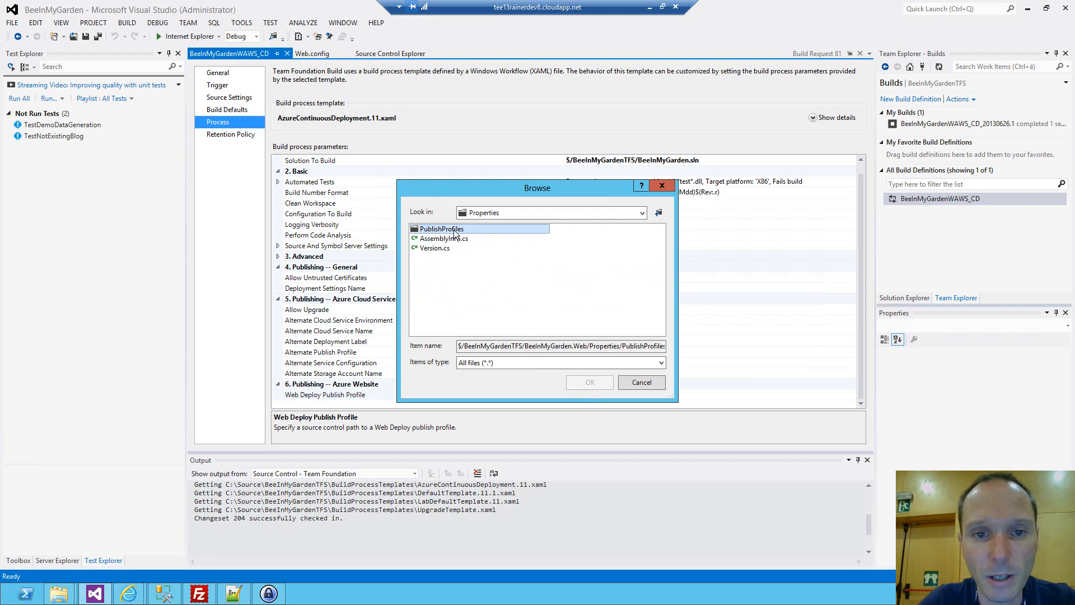
double_click(456, 235)
left_click(506, 241)
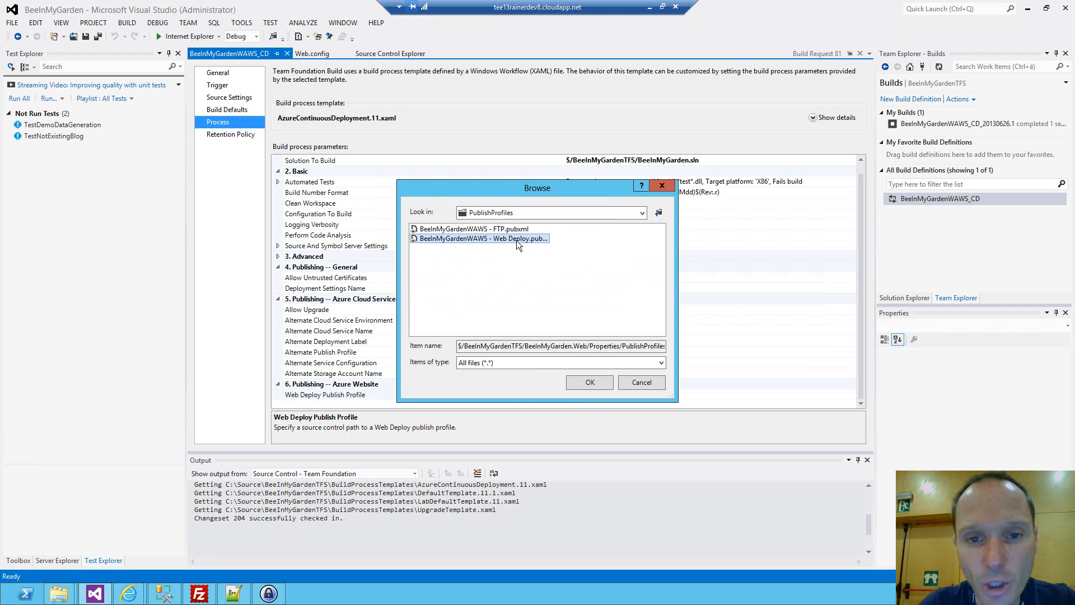
left_click(588, 384)
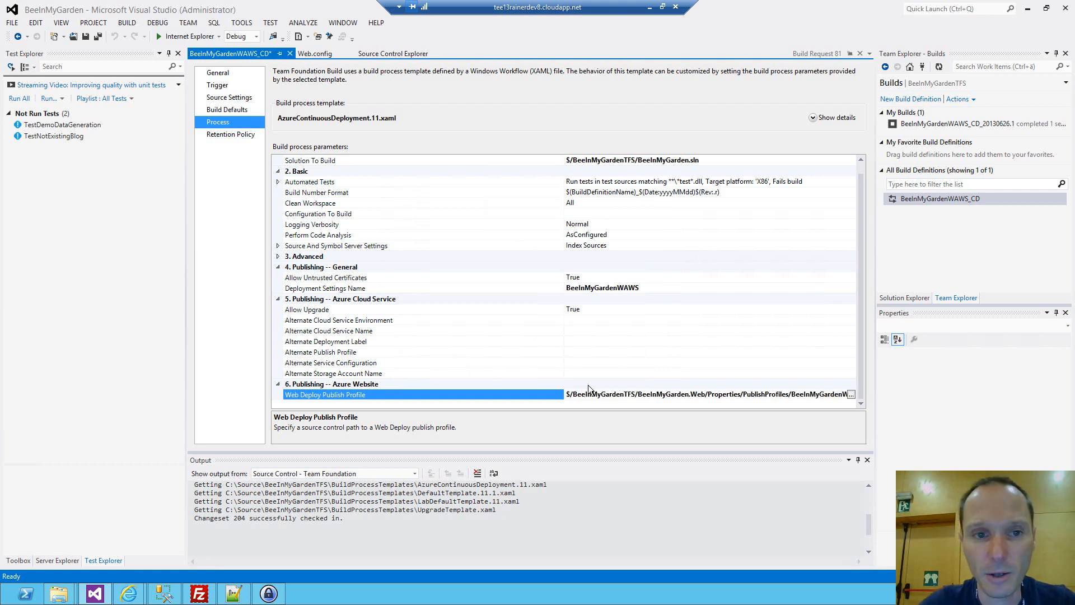
Set the build definition's logging verbosity to Detailed and save the definition.
left_click(594, 224)
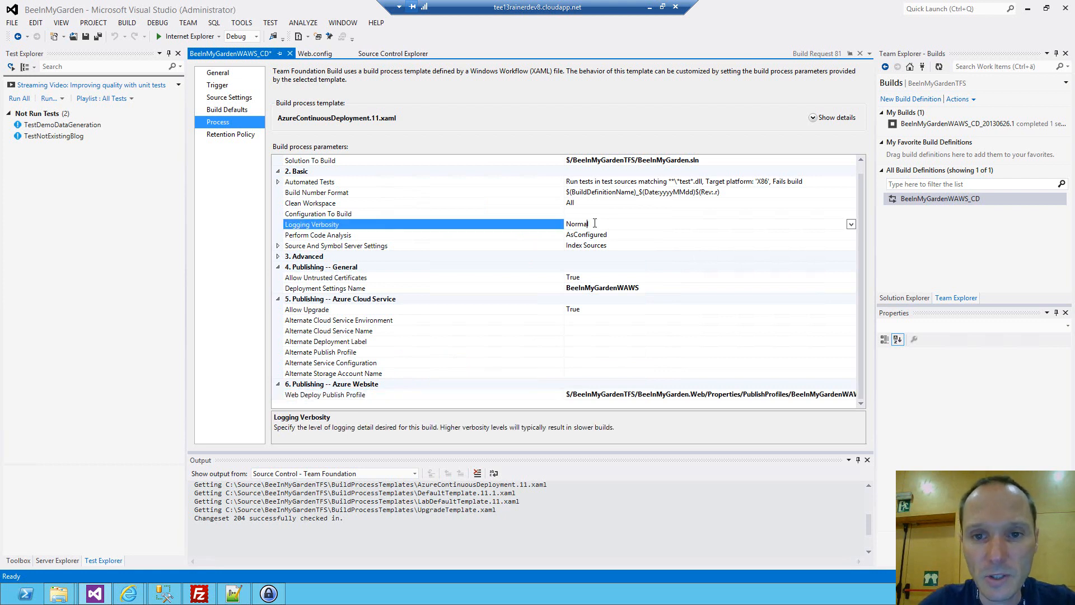
left_click(851, 224)
left_click(579, 255)
left_click(85, 37)
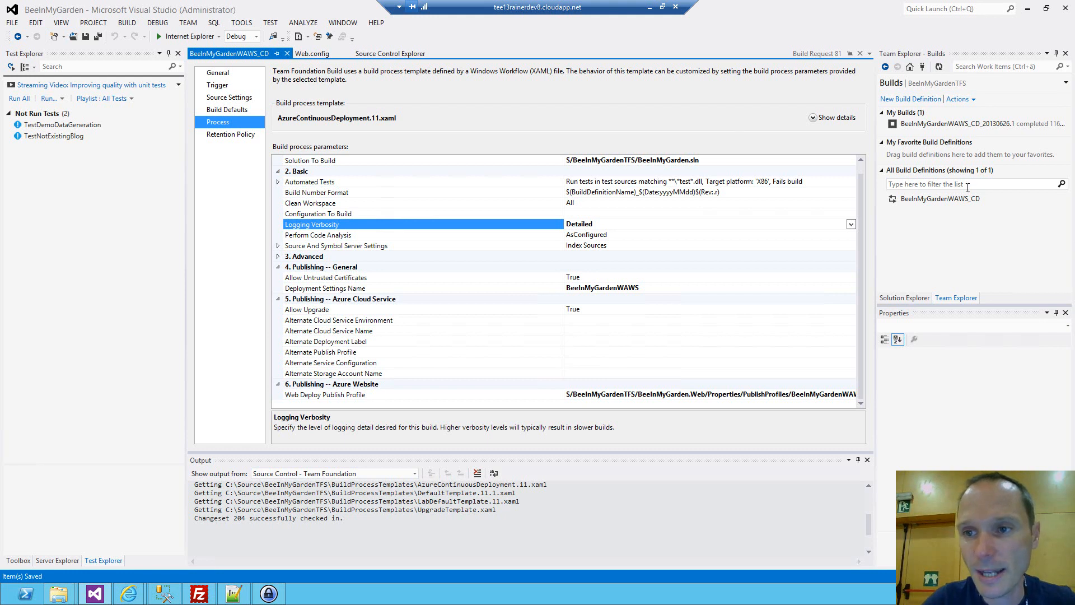
Queue a new BeeInMyGardenWAWS_CD build of the latest sources with Normal priority and close the build definition.
right_click(955, 200)
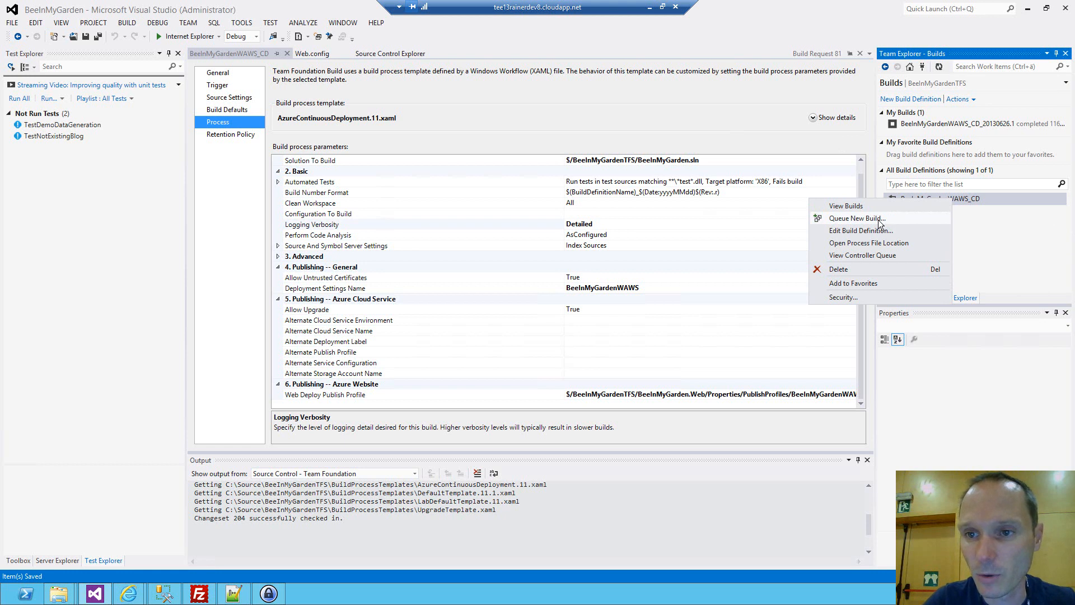
left_click(855, 219)
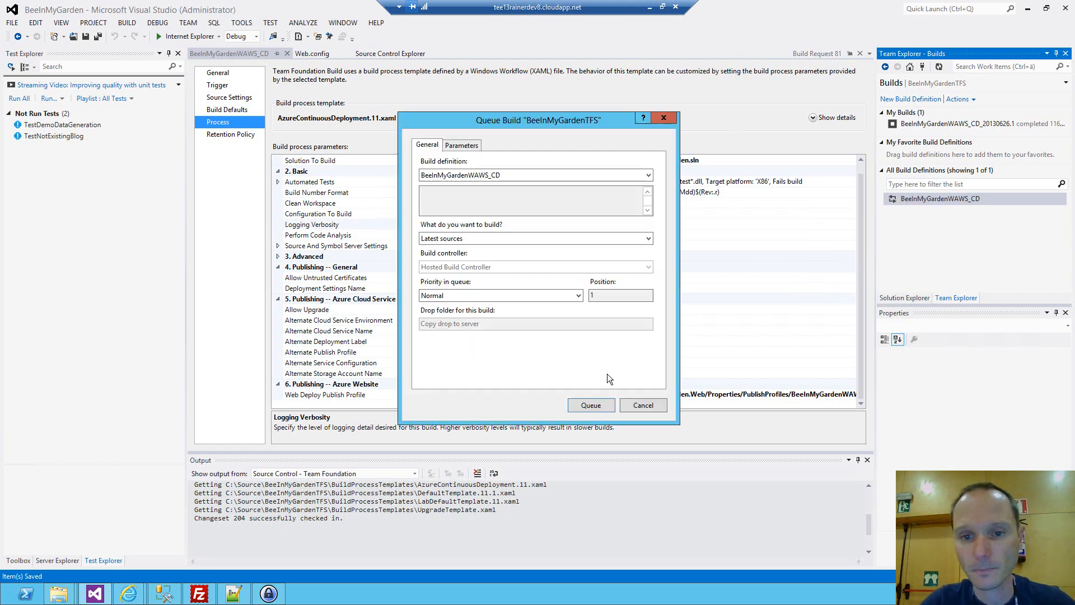
left_click(596, 405)
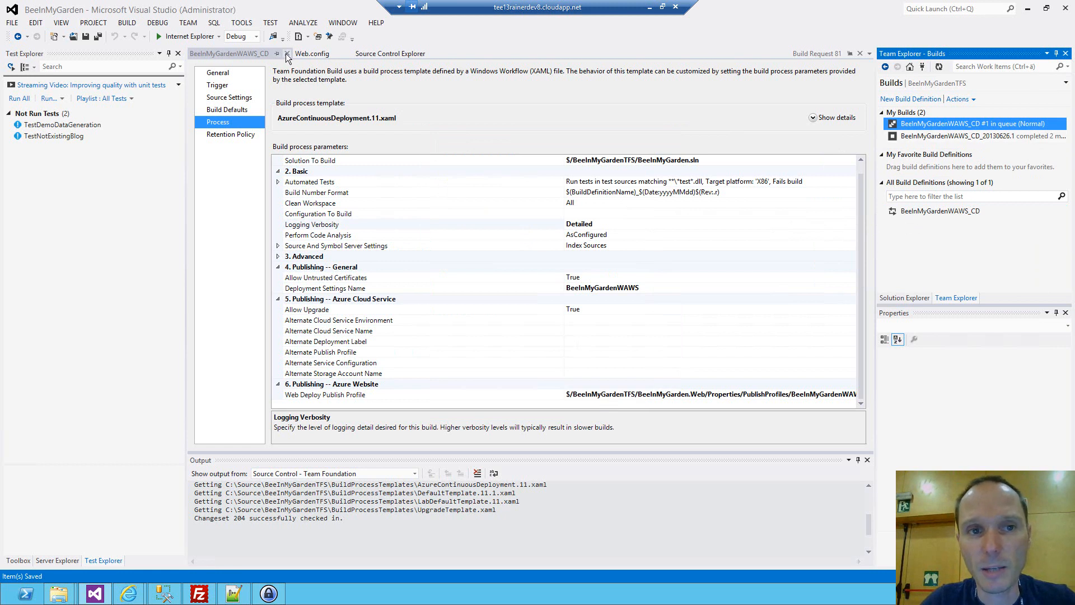
left_click(286, 53)
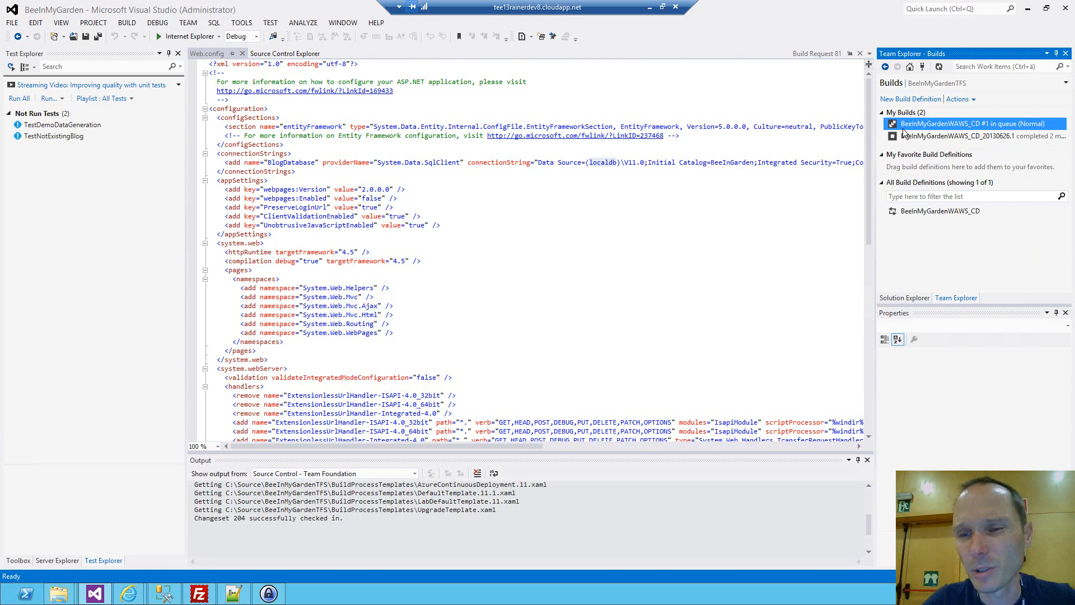
Open the BeeInMyGardenWAWS - Web Deploy publish profile from the PublishProfiles folder in the BeeInMyGarden.Web project's properties.
left_click(915, 298)
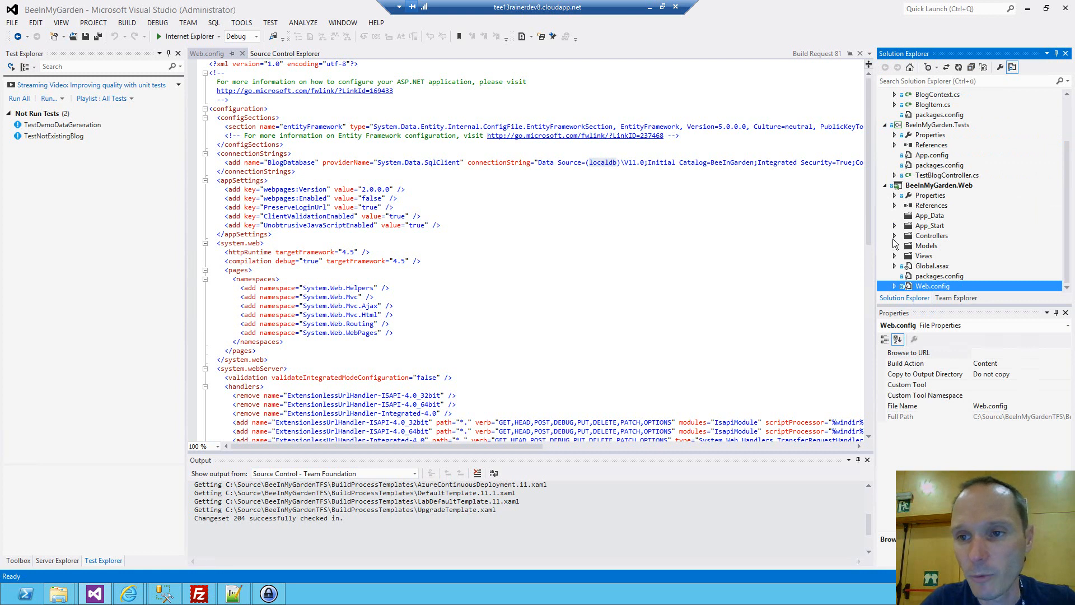
left_click(894, 196)
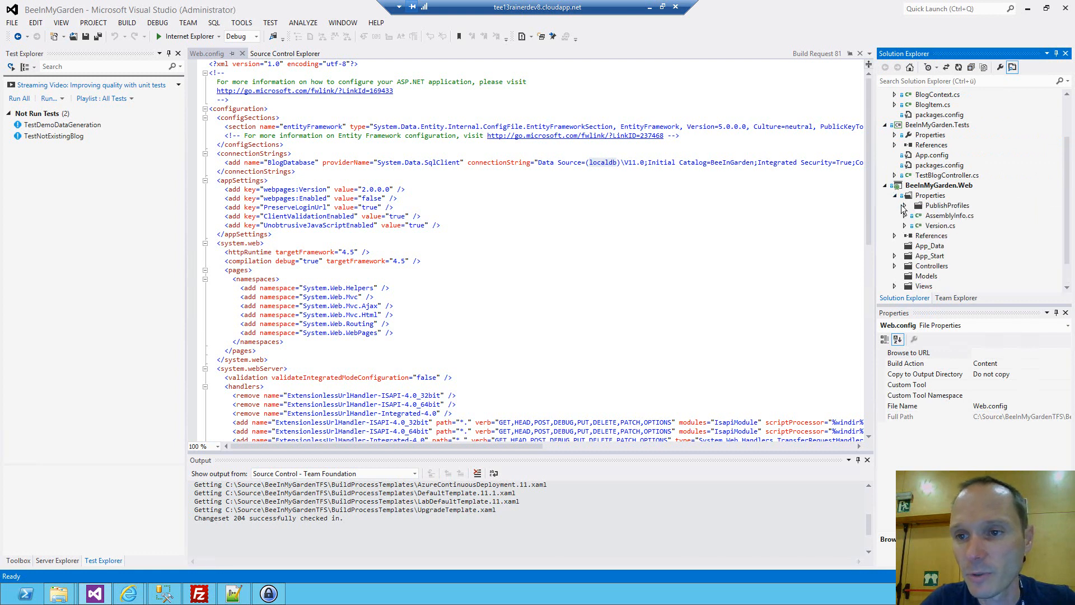
left_click(905, 205)
left_click(968, 227)
double_click(970, 231)
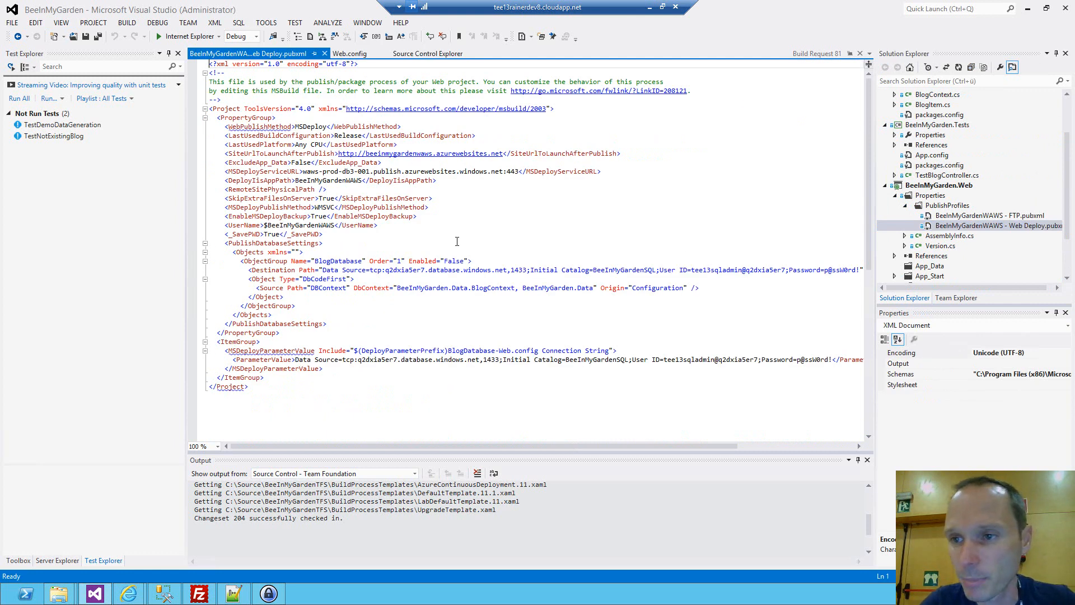
Examine the PublishDatabaseSettings section and the MSDeployParameterValue entry of the publish profile, and close the file.
left_click(337, 270)
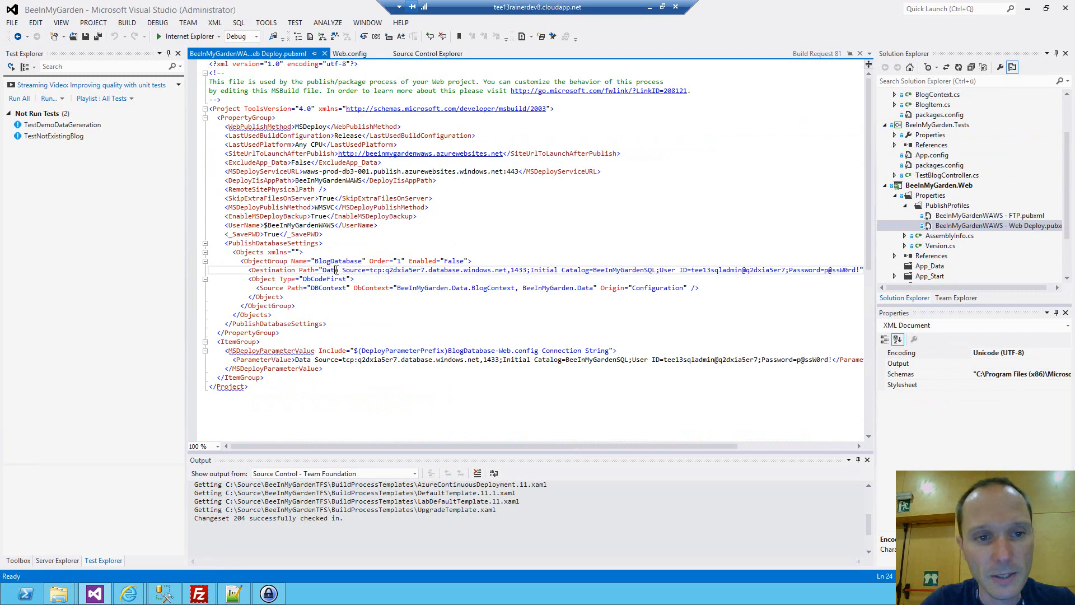
scroll(337, 270, "up", 3, "ctrl")
scroll(268, 182, "down", 4)
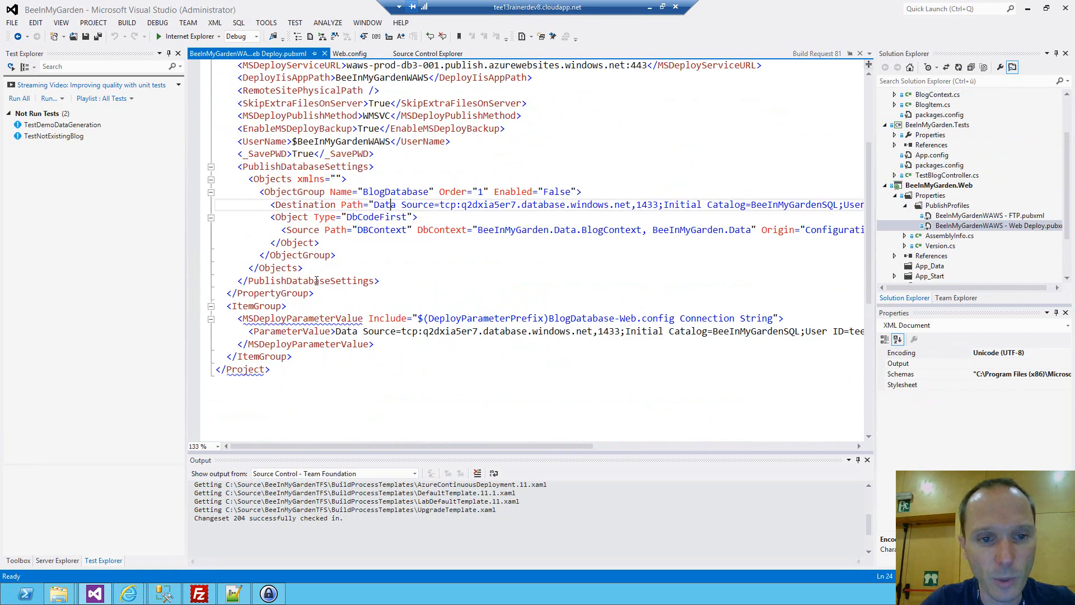
double_click(275, 168)
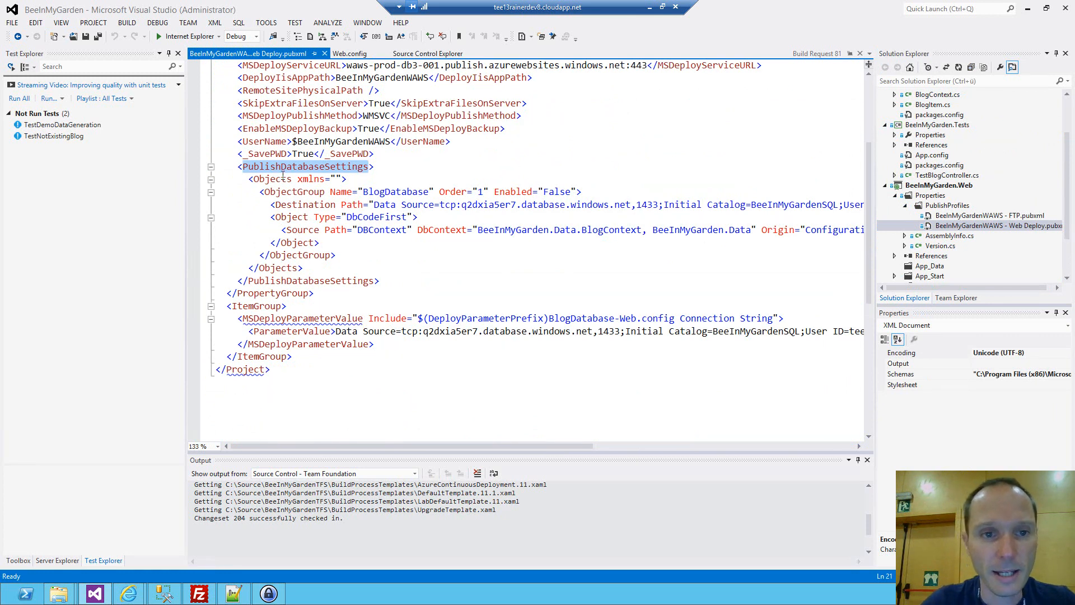
double_click(382, 230)
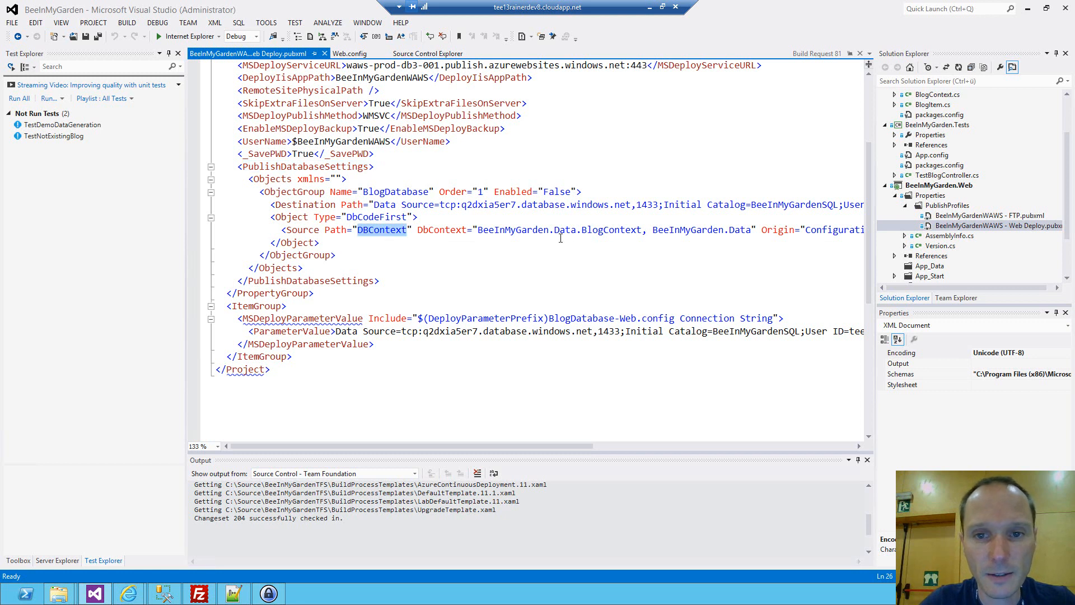
double_click(607, 230)
left_click_drag(441, 205, 577, 205)
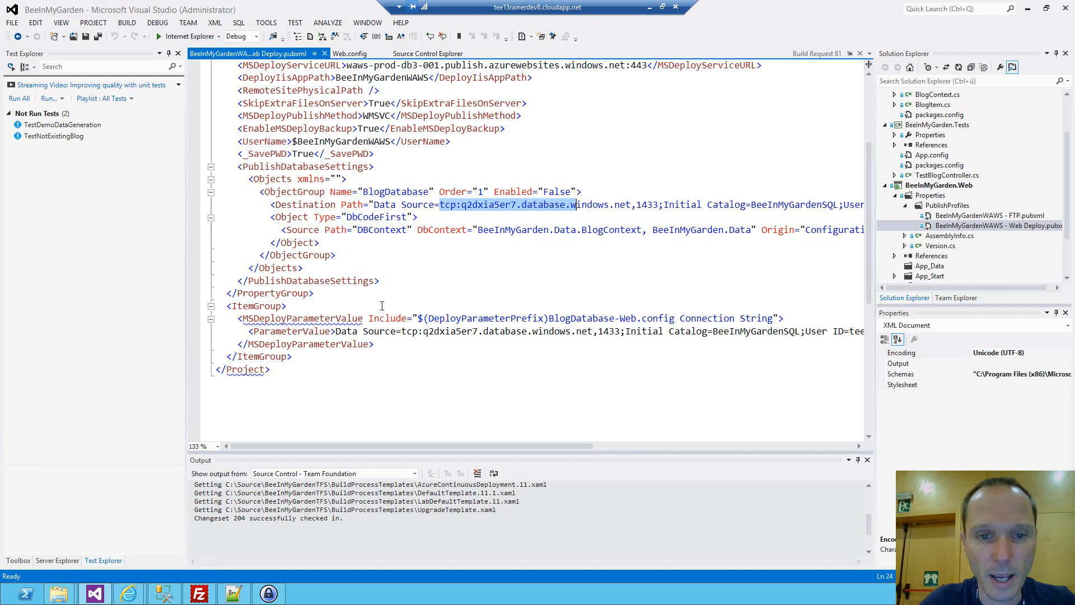
double_click(331, 319)
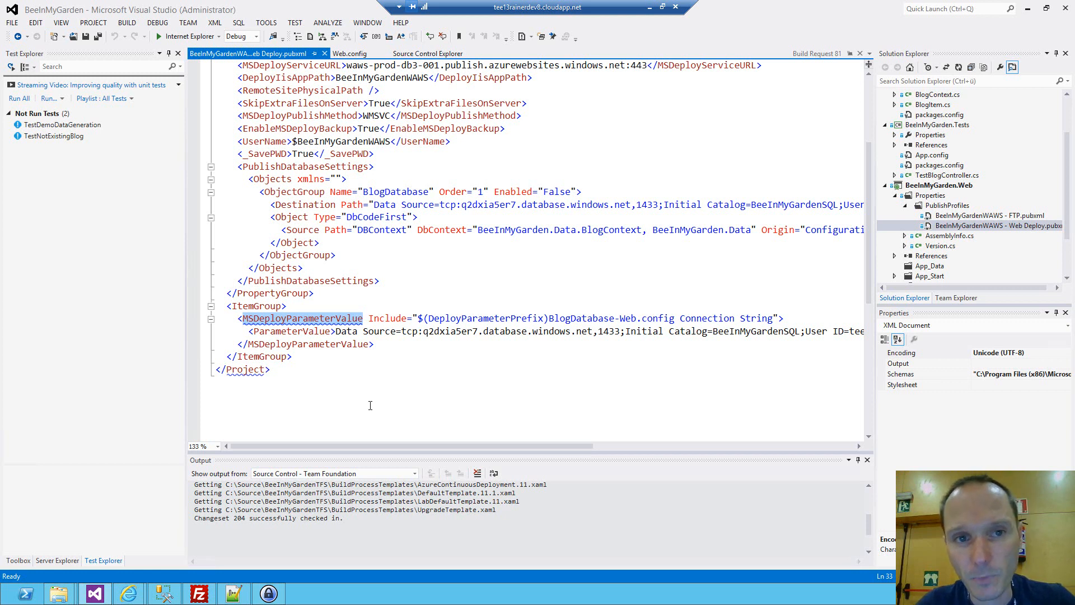
left_click(324, 53)
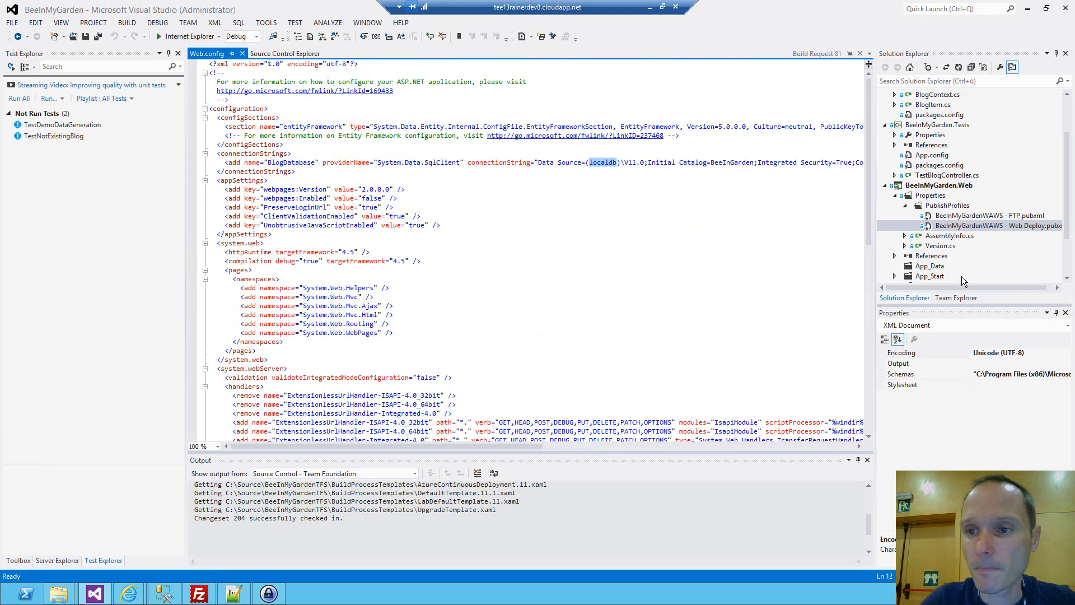
Open the newly queued BeeInMyGardenWAWS_CD build's details and review its activity log from the beginning.
left_click(974, 226)
left_click(958, 298)
double_click(929, 125)
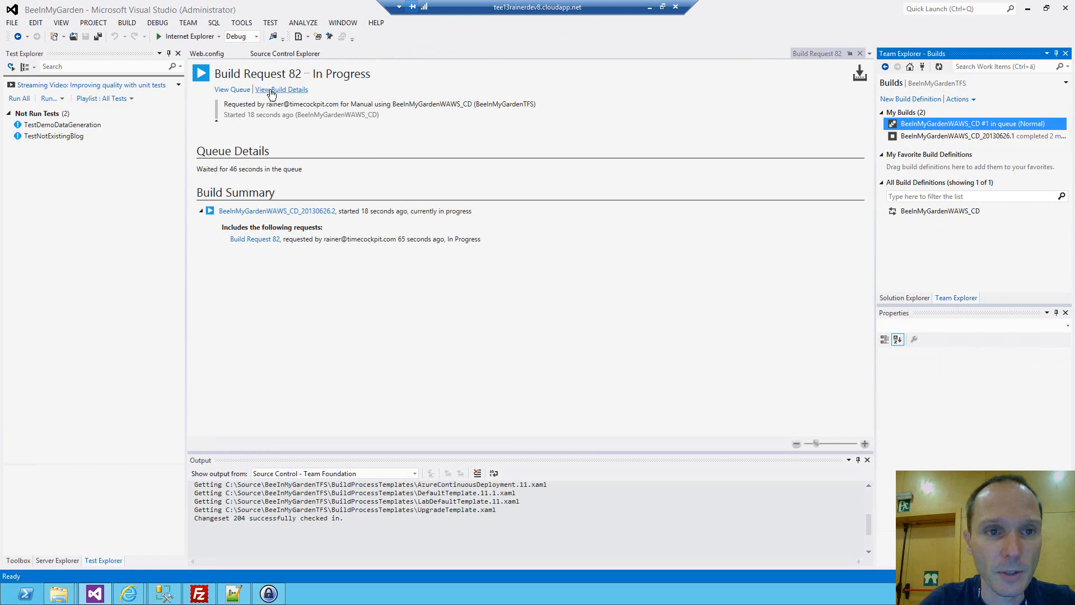
left_click(270, 90)
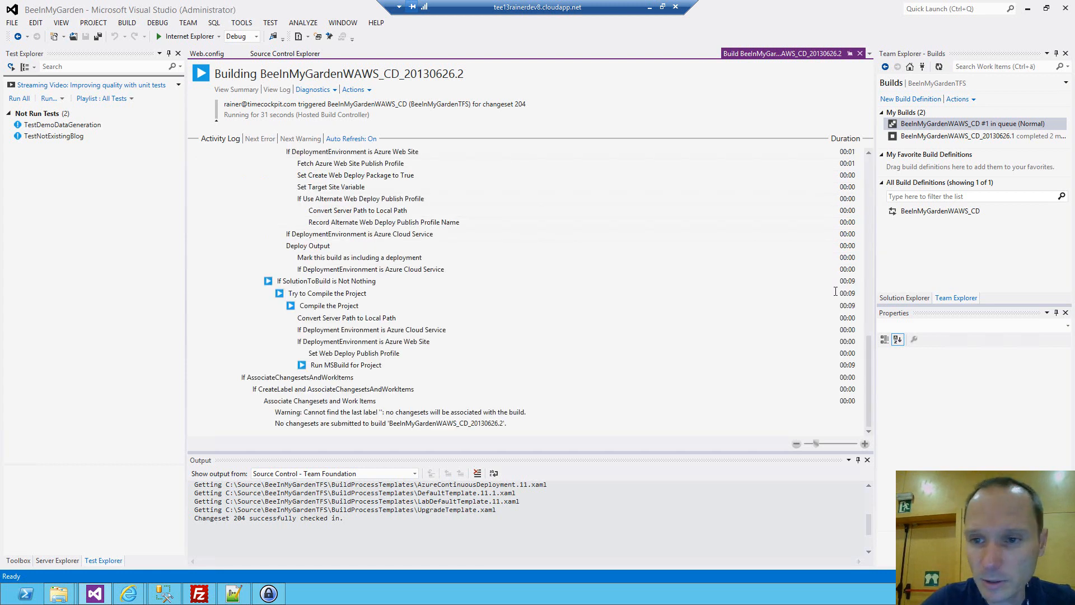
left_click_drag(866, 355, 781, 163)
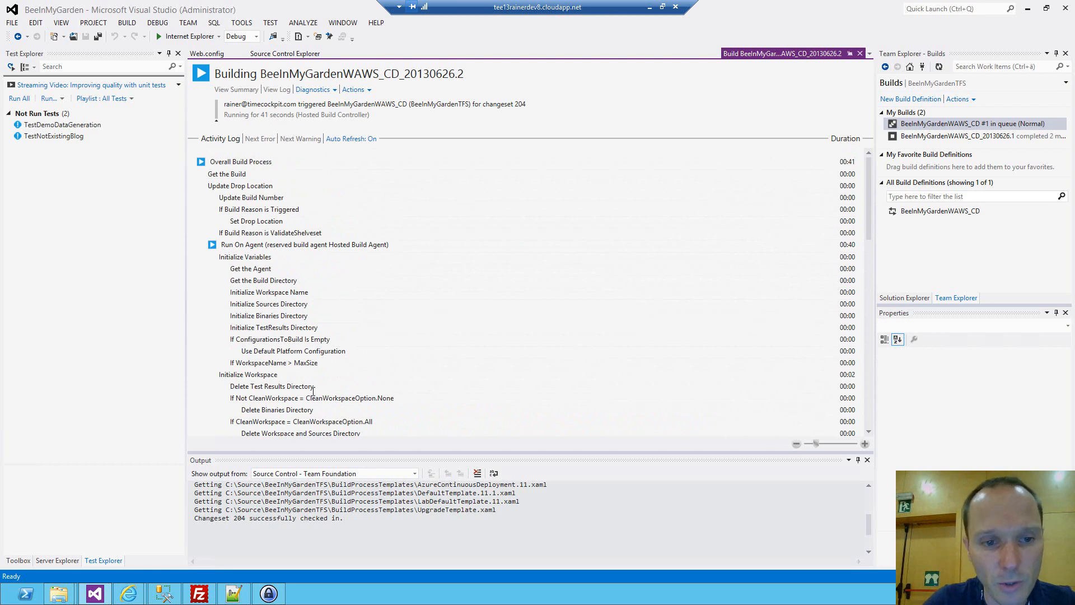
scroll(312, 390, "down", 2)
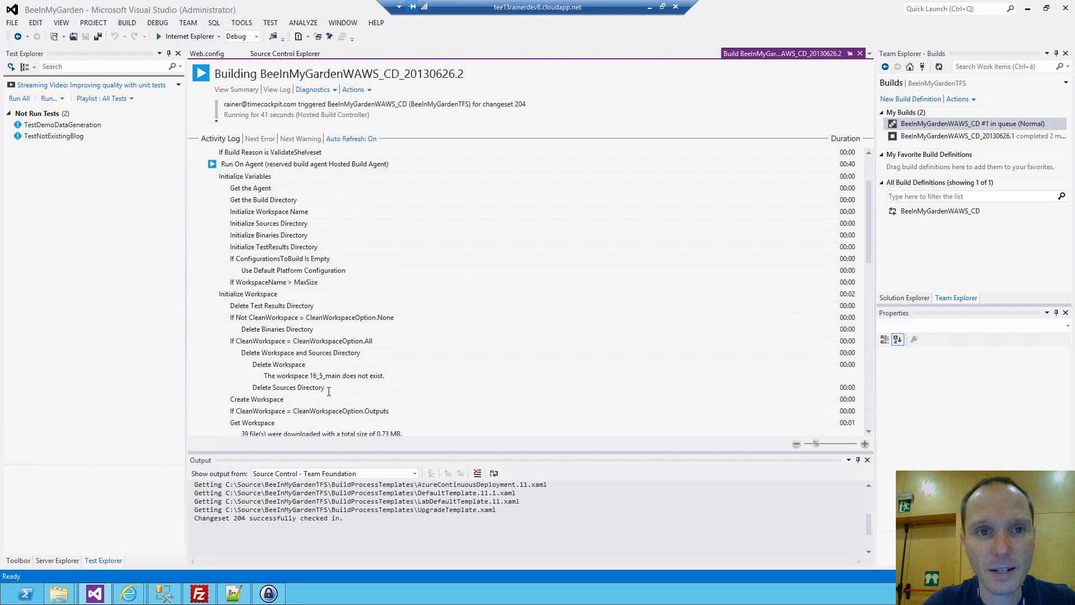
Open the AzureContinuousDeployment.11.xaml build process template from BuildProcessTemplates in source control, view its workflow with all activities collapsed, and close it.
left_click(277, 55)
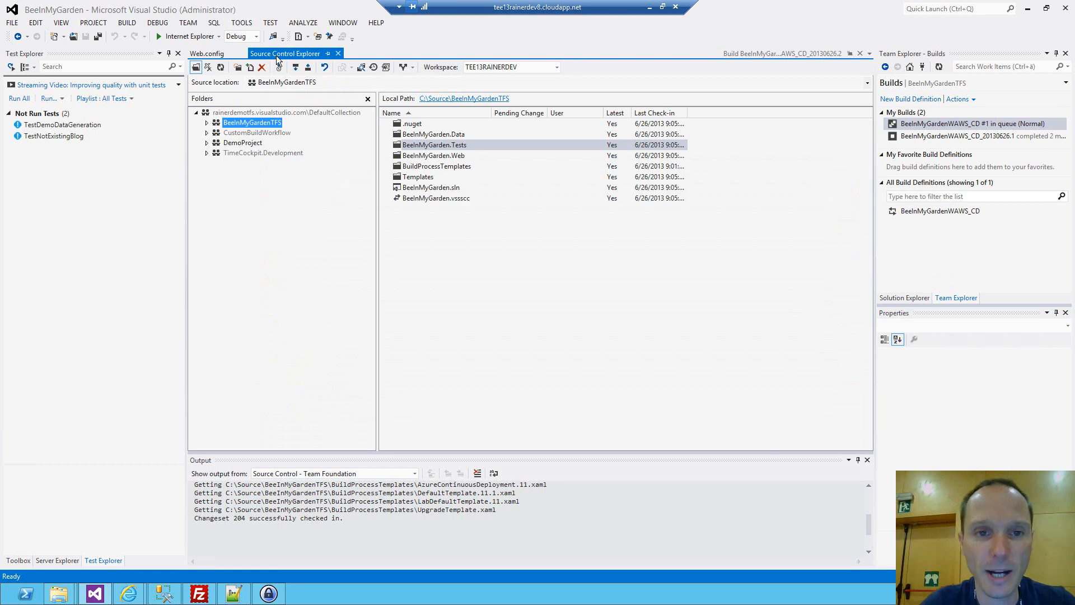
left_click(432, 167)
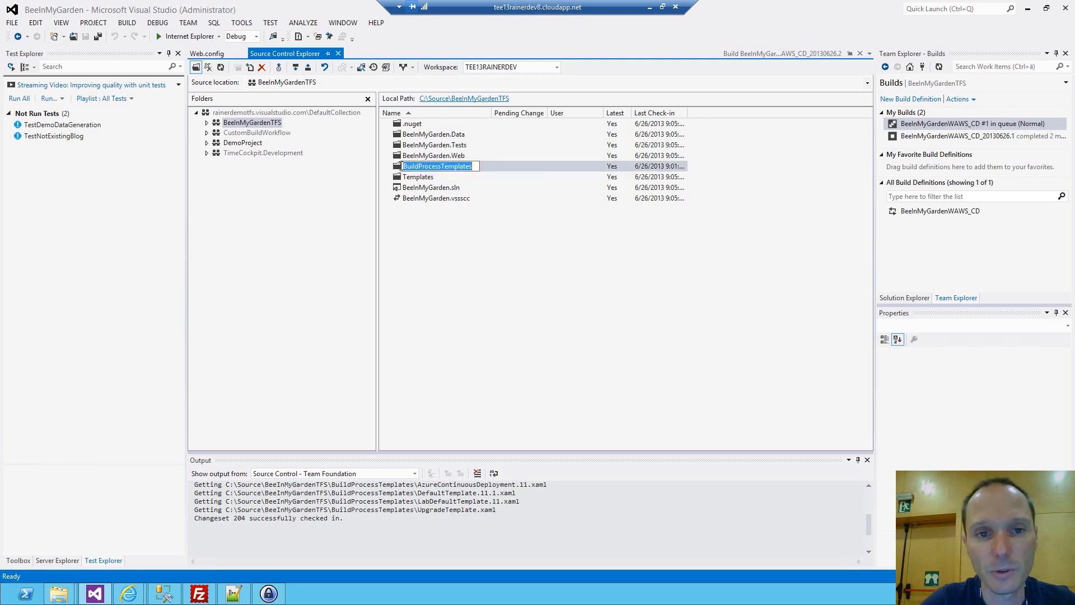
double_click(428, 167)
left_click_drag(491, 113, 552, 115)
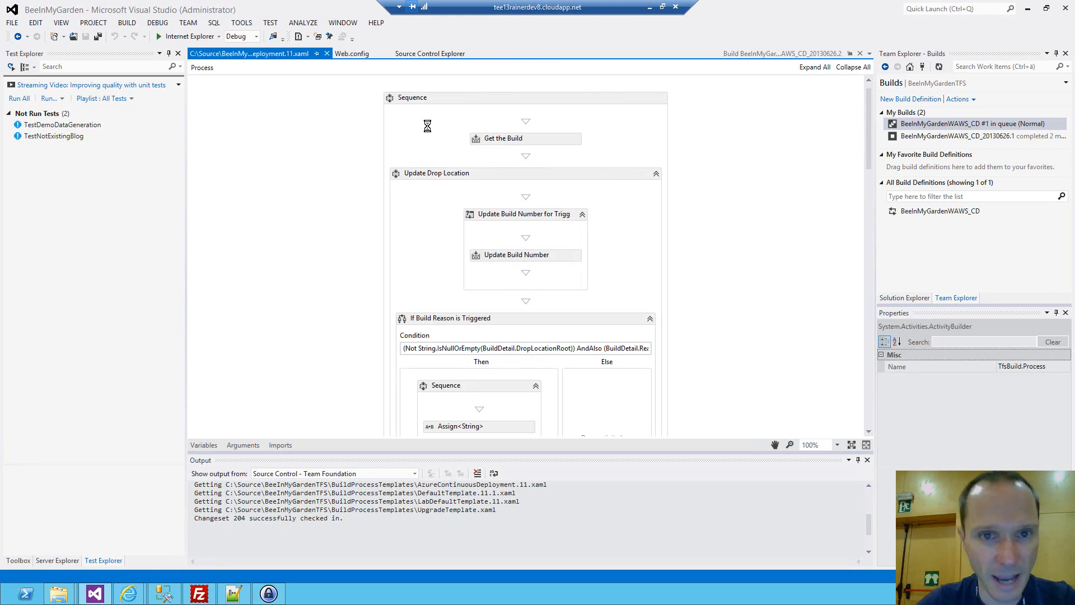
left_click(855, 67)
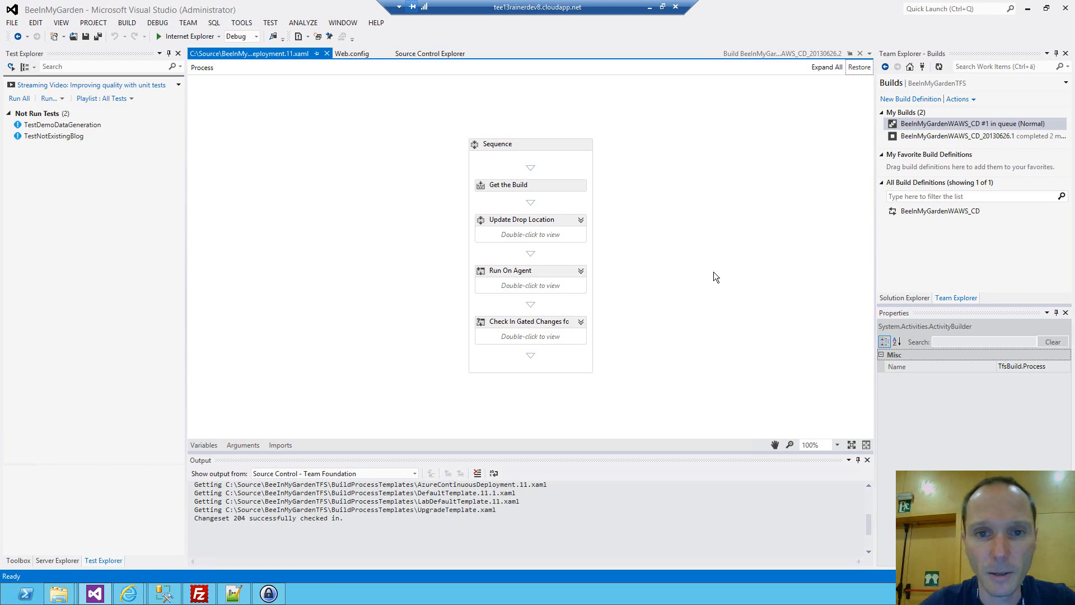
left_click(326, 54)
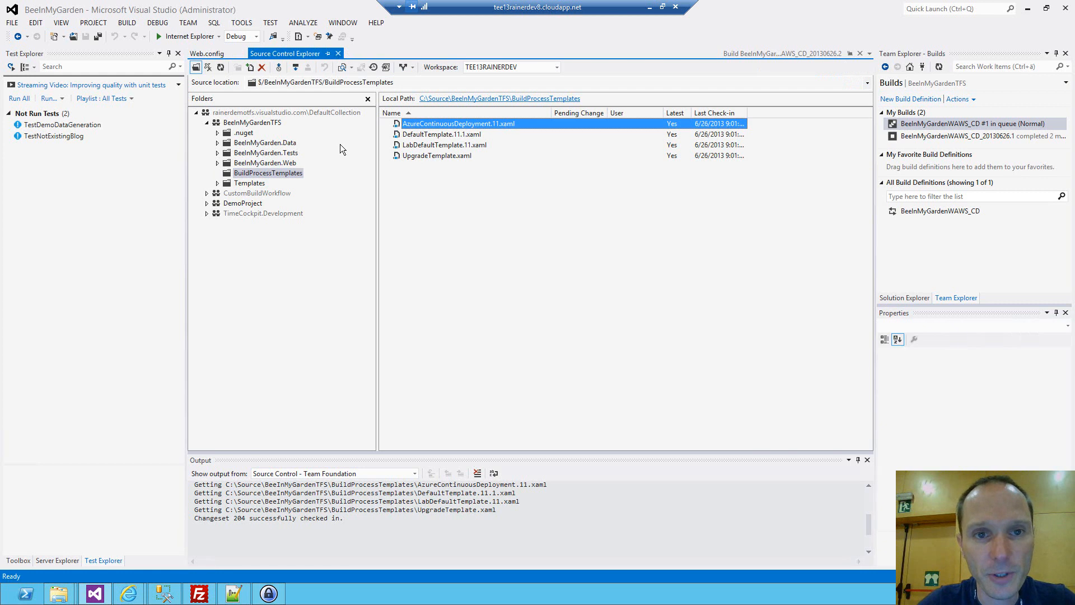
Review the running BeeInMyGardenWAWS_CD build's activity log from the MSBuild command line through to the final drop location entries.
left_click(757, 55)
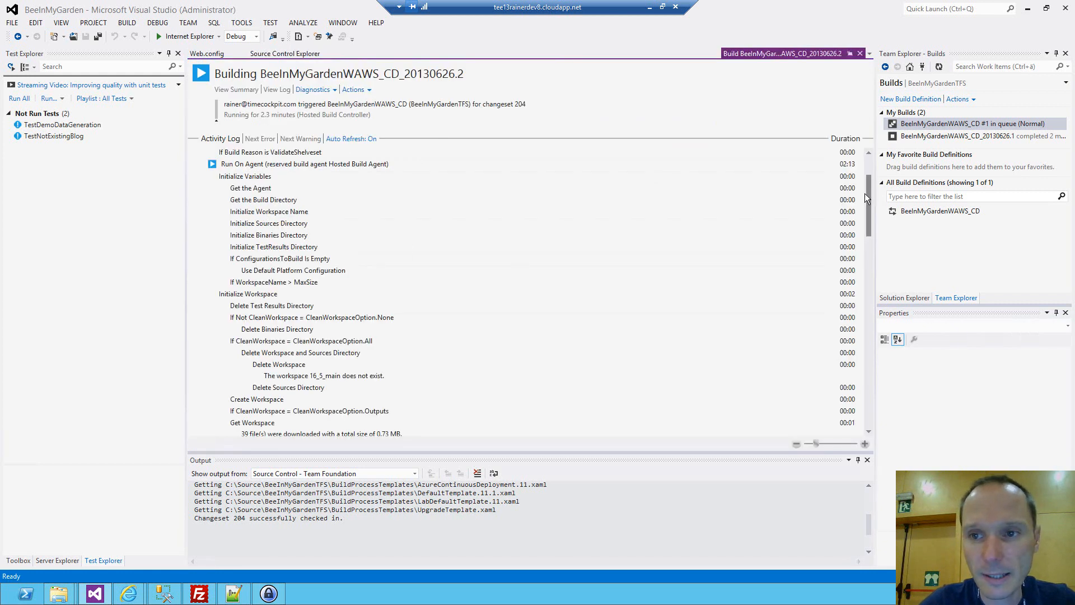
left_click_drag(868, 196, 871, 349)
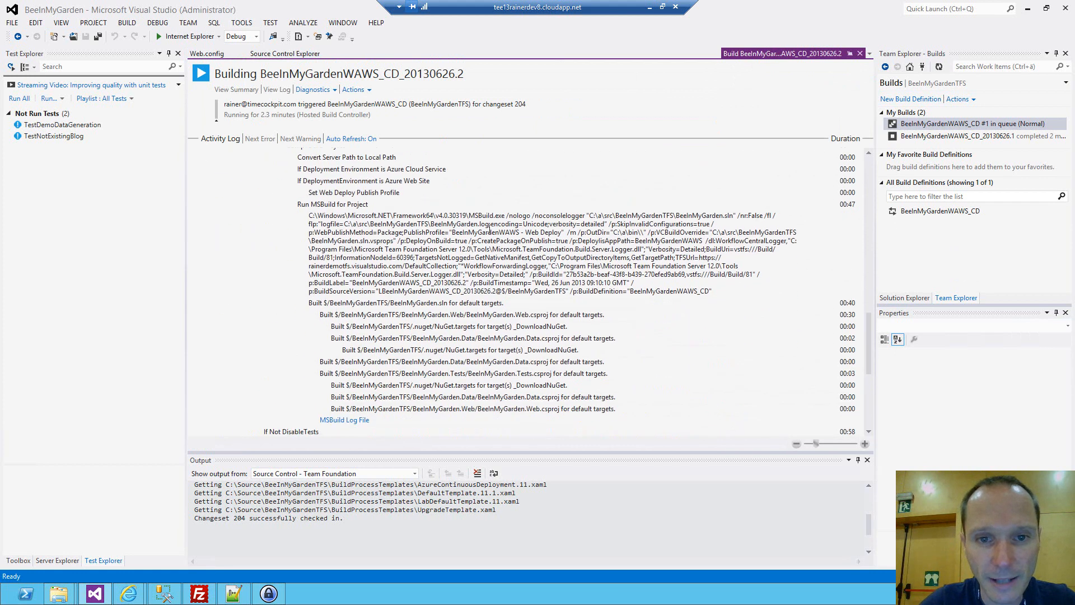
left_click_drag(469, 217, 508, 217)
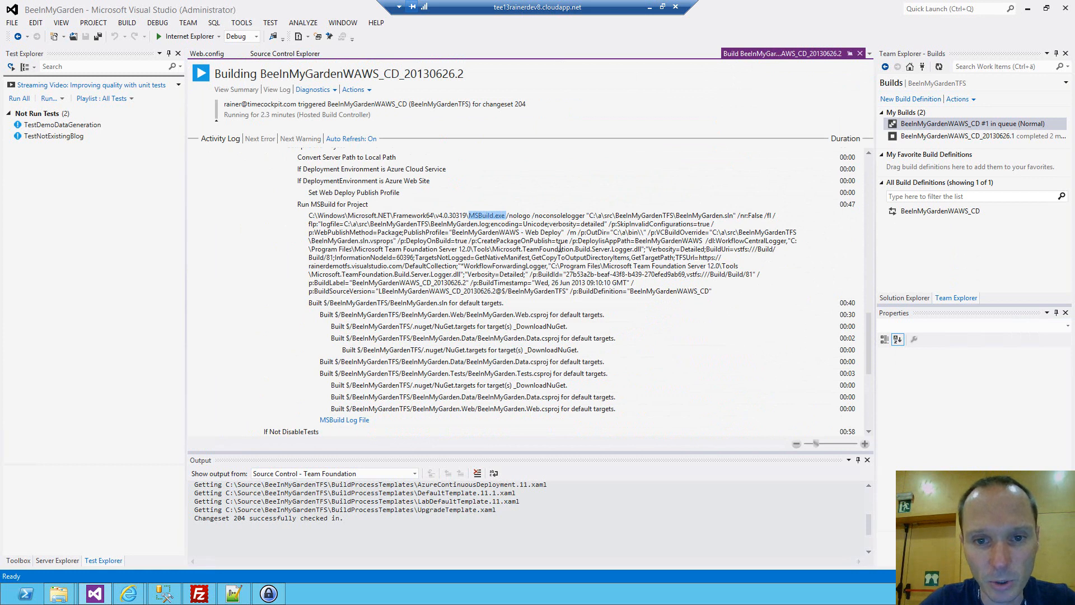
scroll(560, 248, "down", 2)
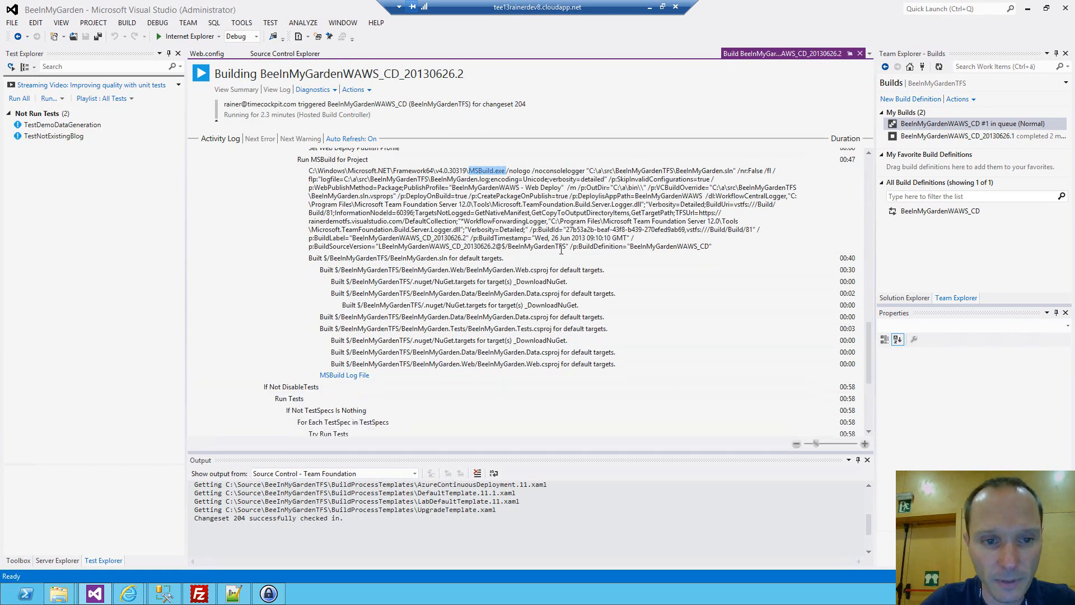
key("ctrl+a")
scroll(554, 253, "down", 1)
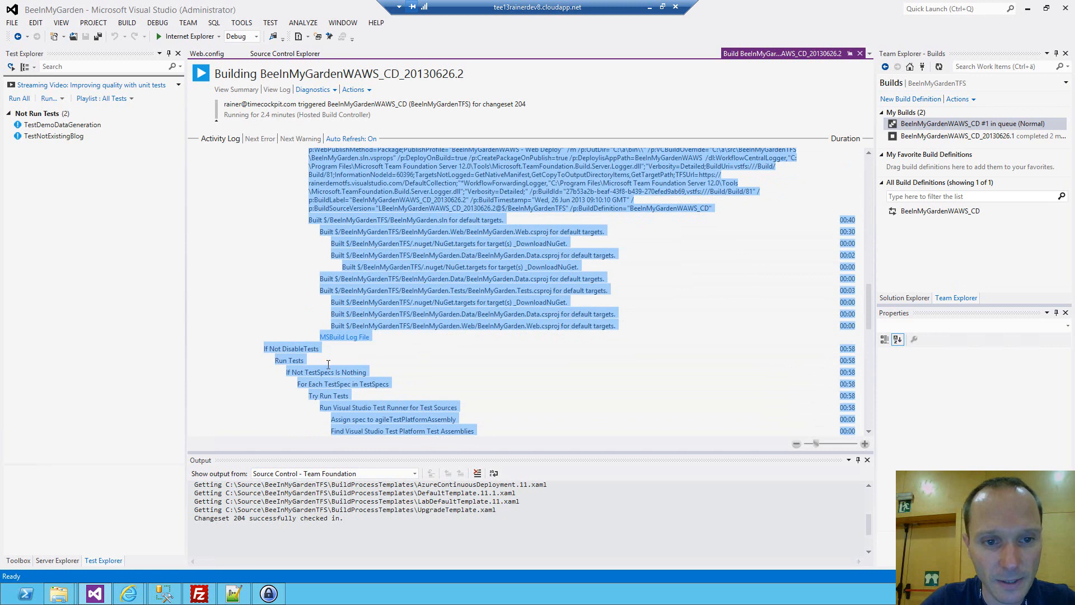
left_click_drag(869, 311, 868, 441)
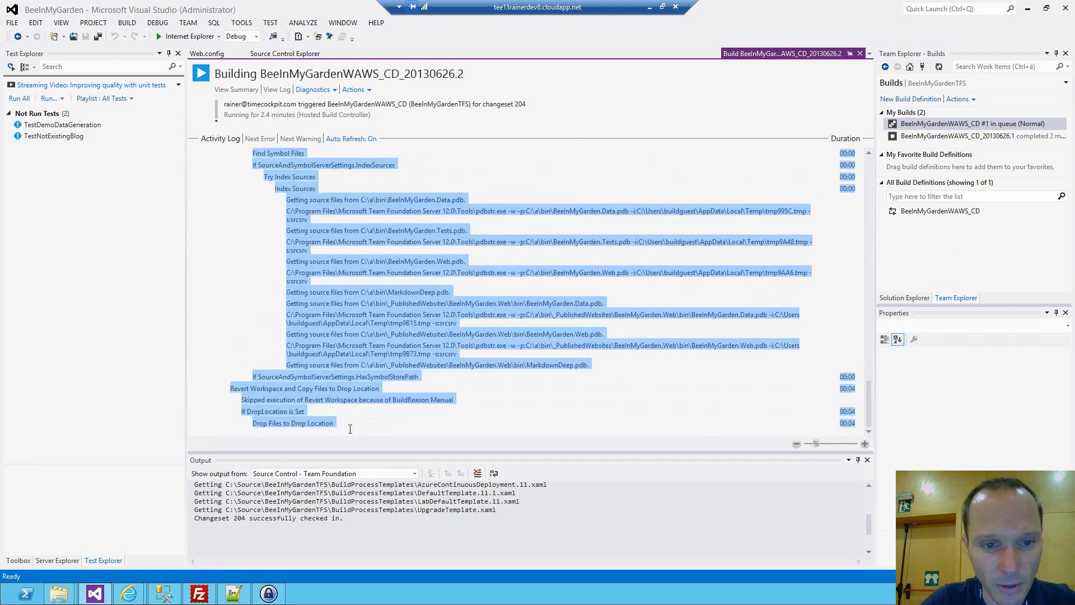
left_click(310, 424)
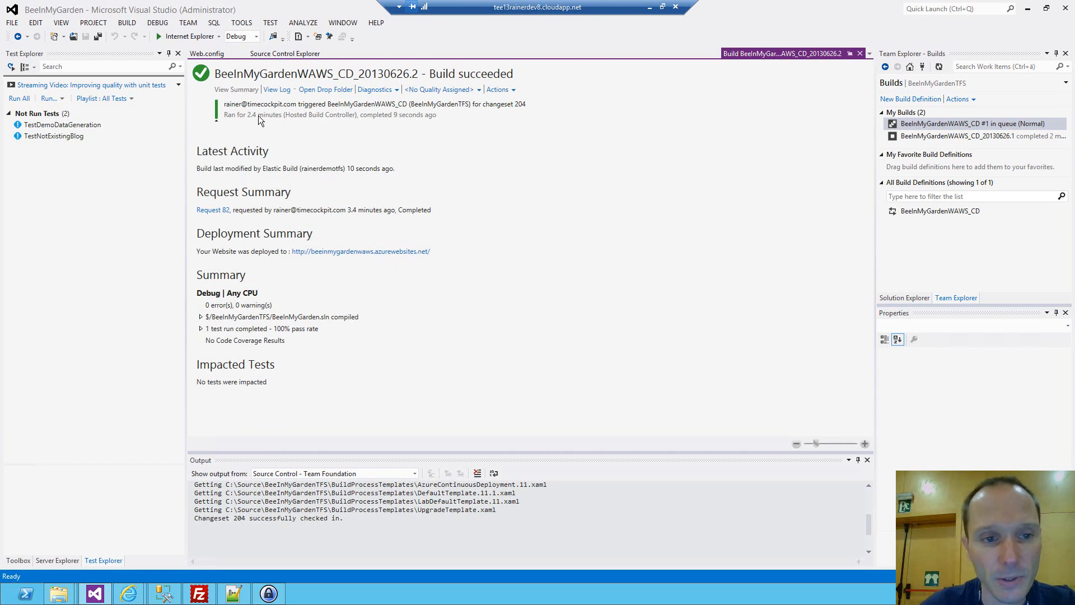
From the build summary, open the completed test run's results and the deployed website.
left_click(202, 329)
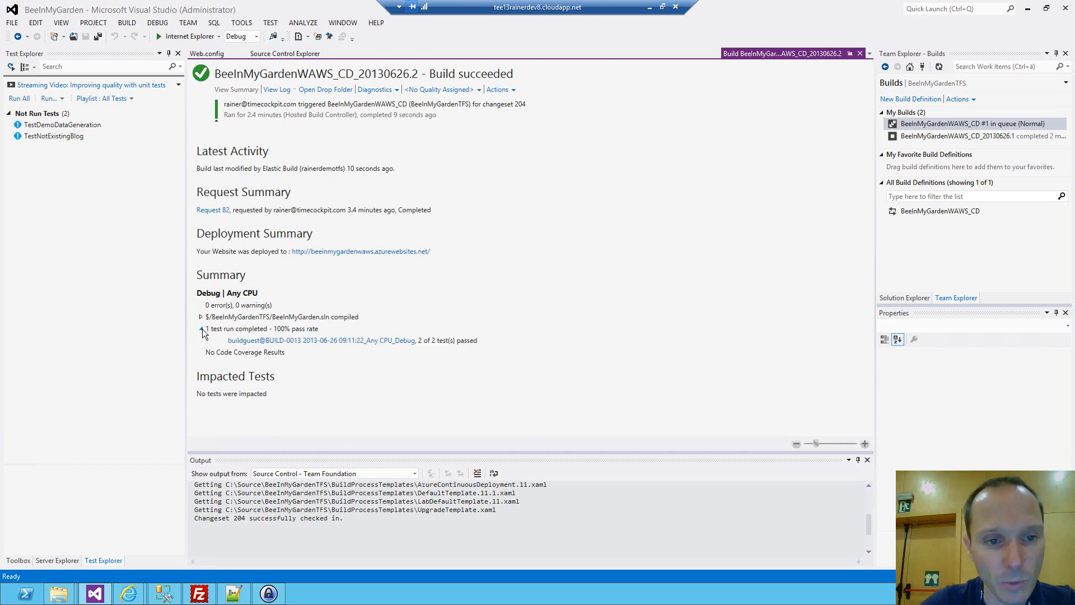
left_click(280, 343)
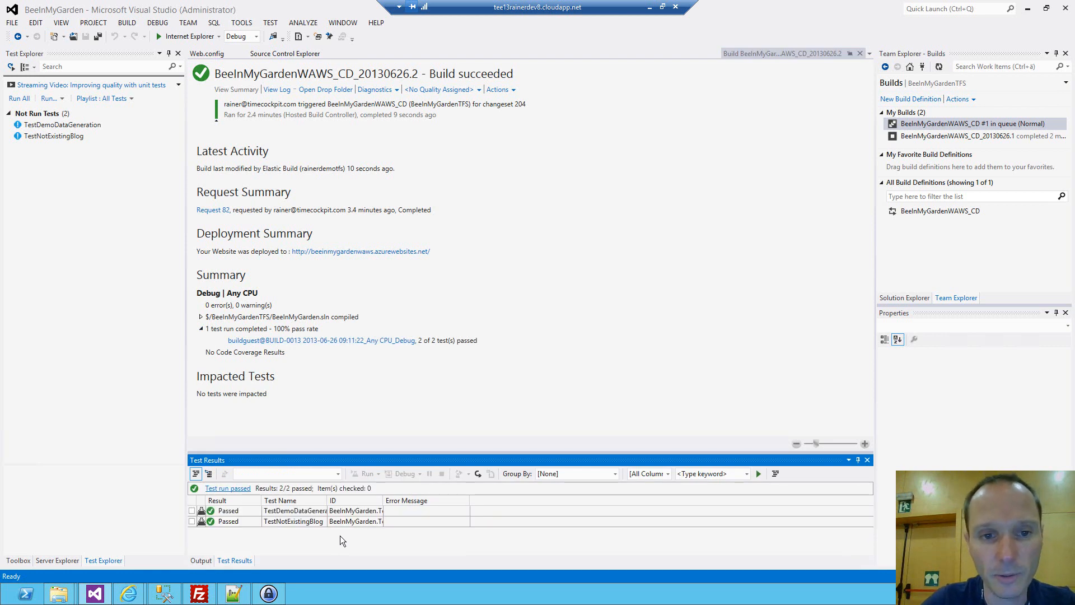
left_click(378, 252)
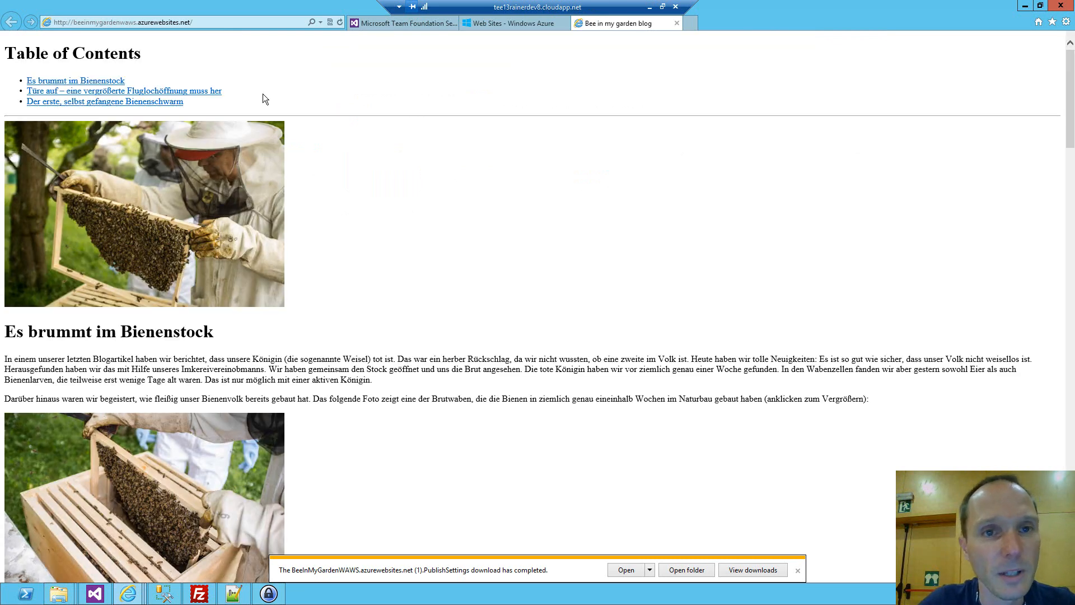
Check the beeinmygardenwaws deployment history in the Windows Azure portal, close that page and minimize the browser.
left_click(526, 26)
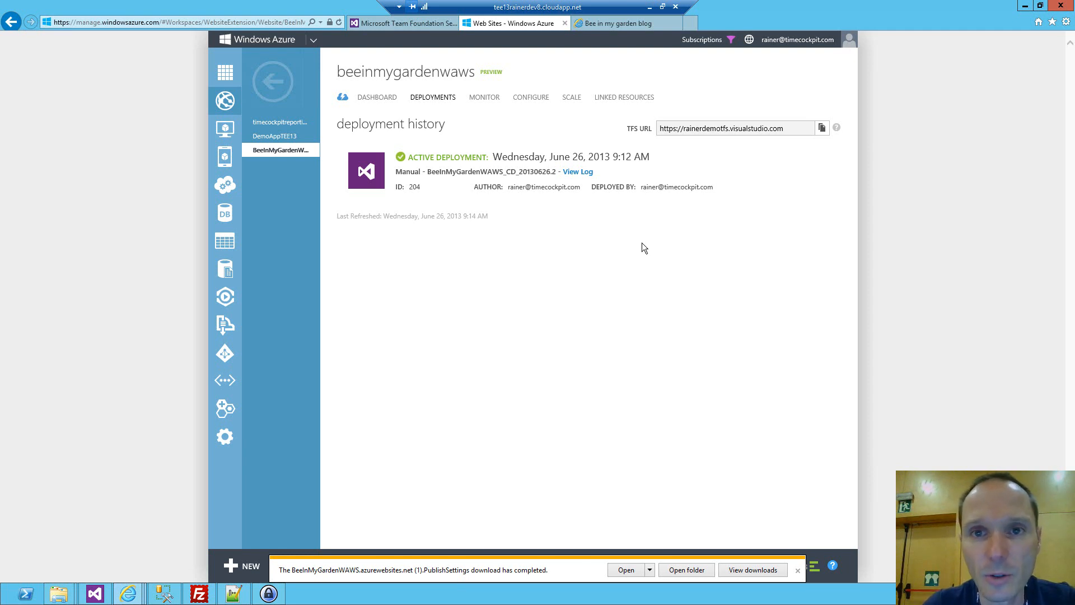
left_click(565, 23)
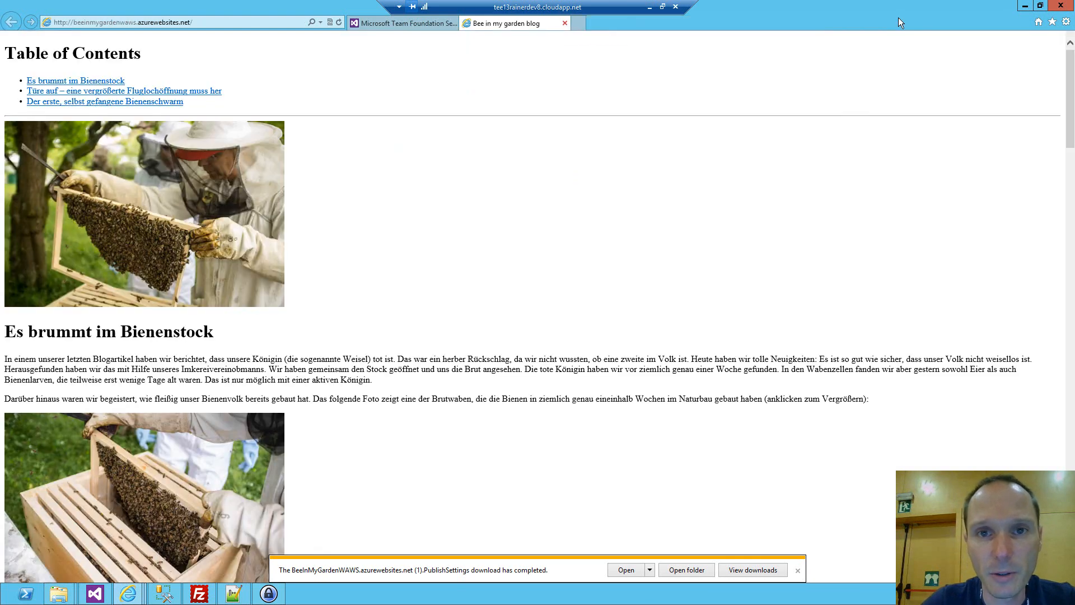
left_click(1025, 6)
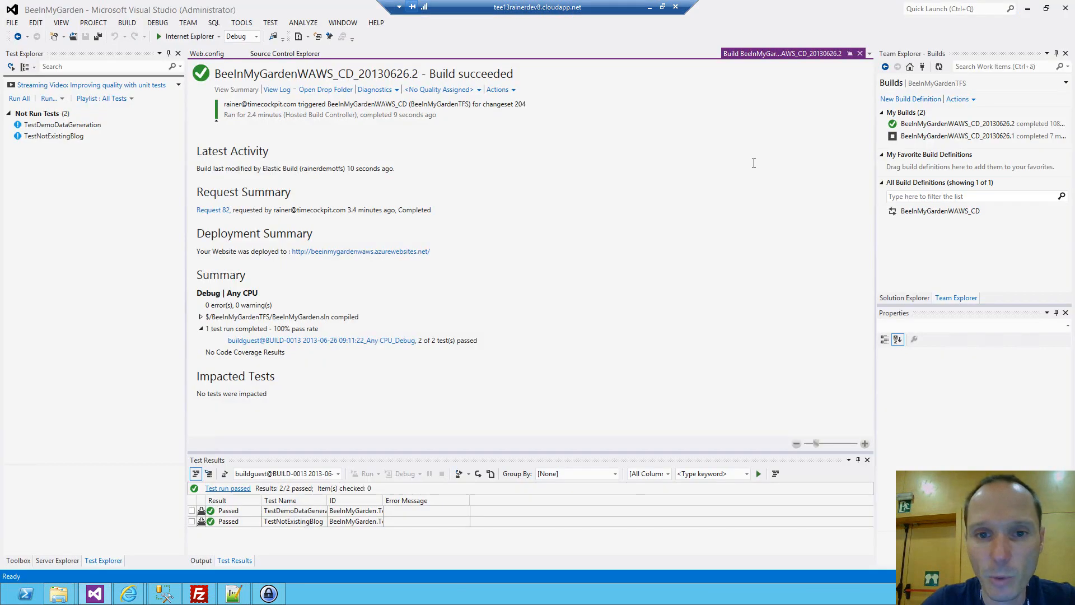
Open Version.cs from the Properties folder of the BeeInMyGarden.Data project in the solution.
left_click(903, 297)
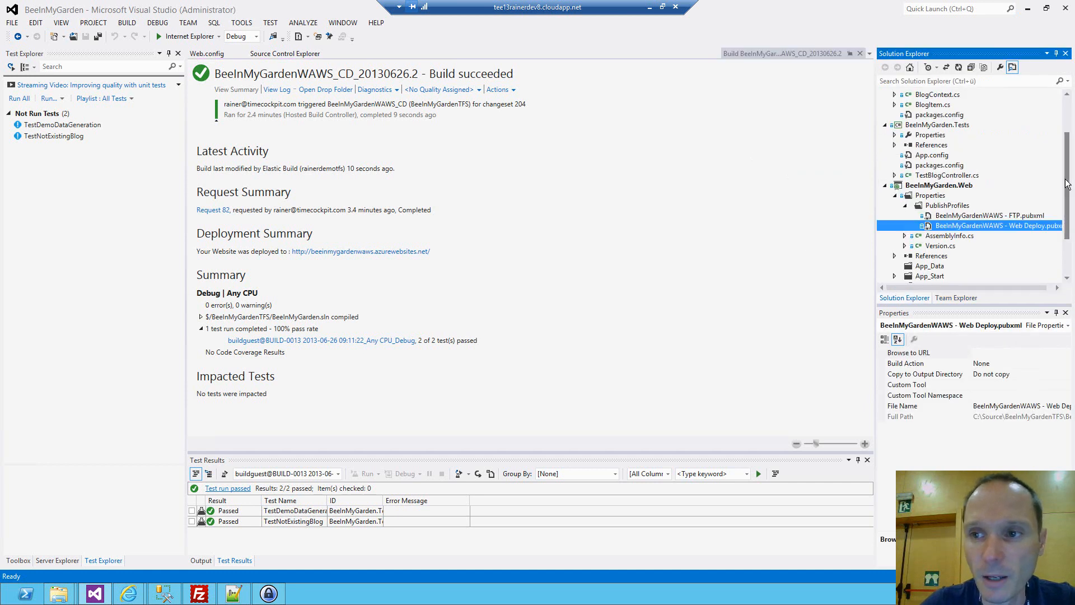
left_click_drag(1066, 184, 1066, 115)
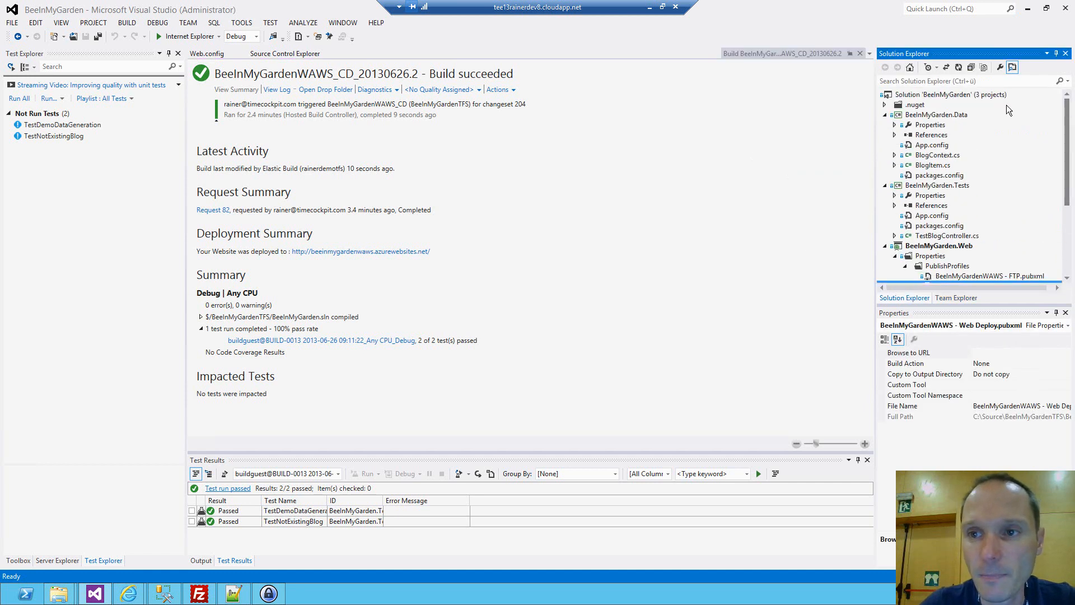
left_click(896, 126)
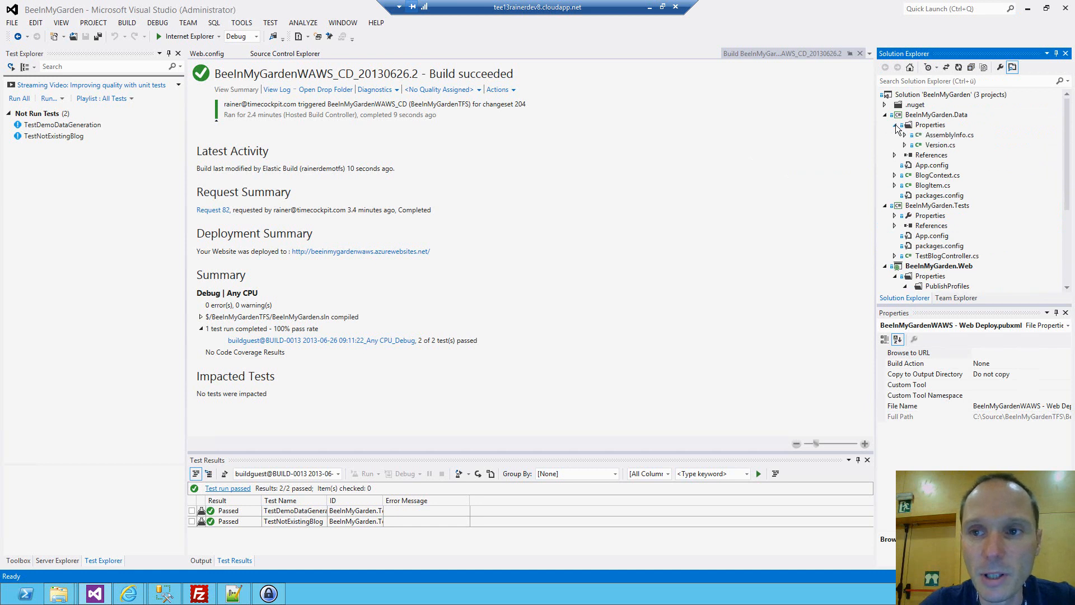
double_click(942, 146)
Examine the AssemblyVersion and AssemblyFileVersion lines and the other assembly attributes in Version.cs.
left_click(432, 154)
scroll(433, 154, "up", 3)
left_click_drag(446, 179, 157, 162)
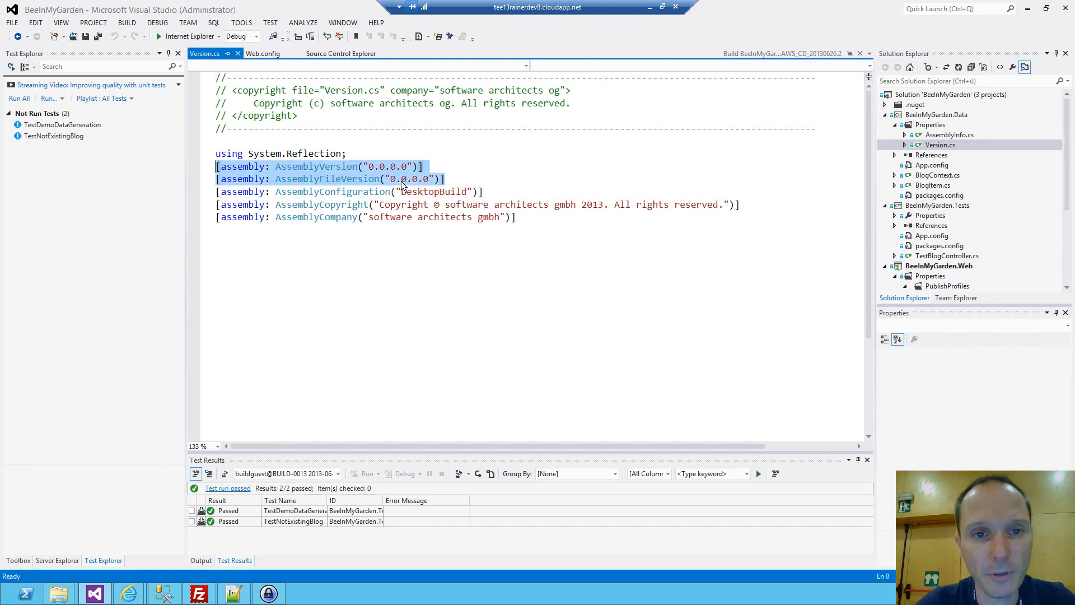
left_click(367, 167)
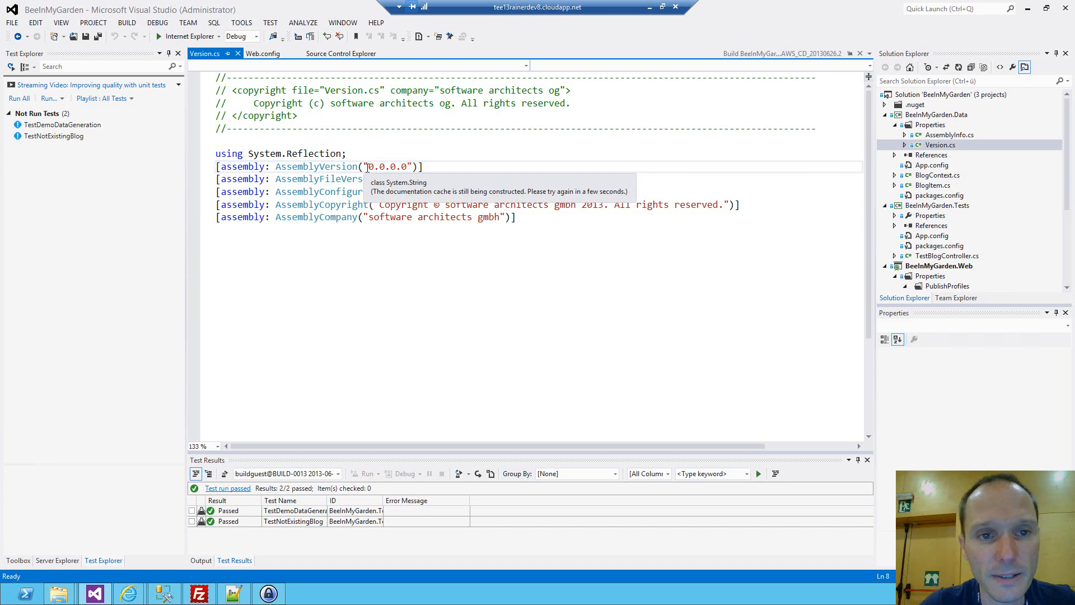
left_click(343, 179)
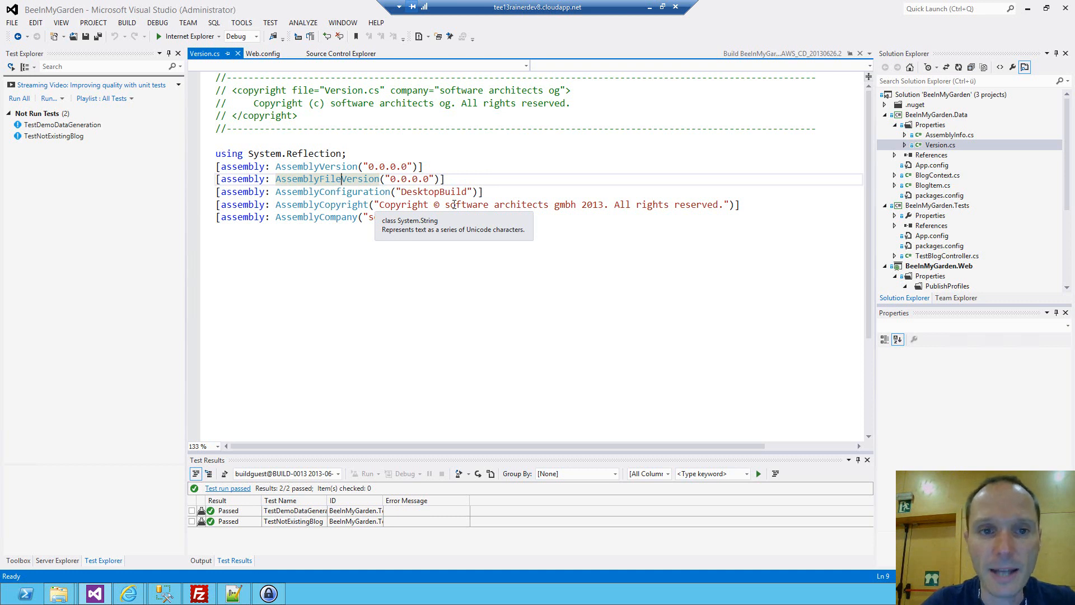
left_click_drag(516, 217, 150, 156)
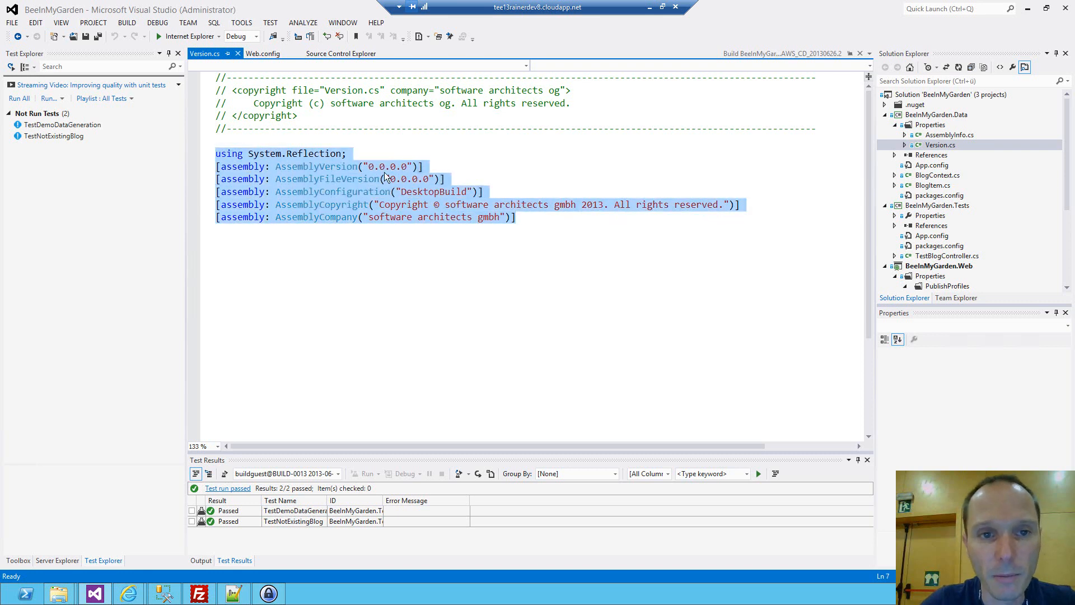
left_click(378, 221)
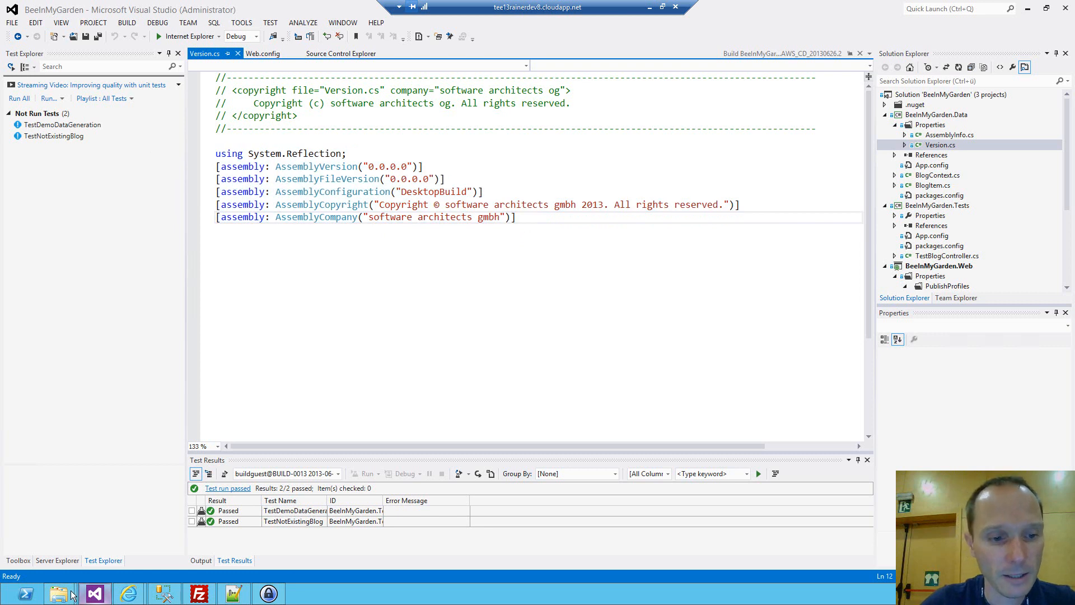
Switch to File Explorer and browse to the TEE13 Bee in my garden Sample Code folder under Projects.
mouse_move(68, 597)
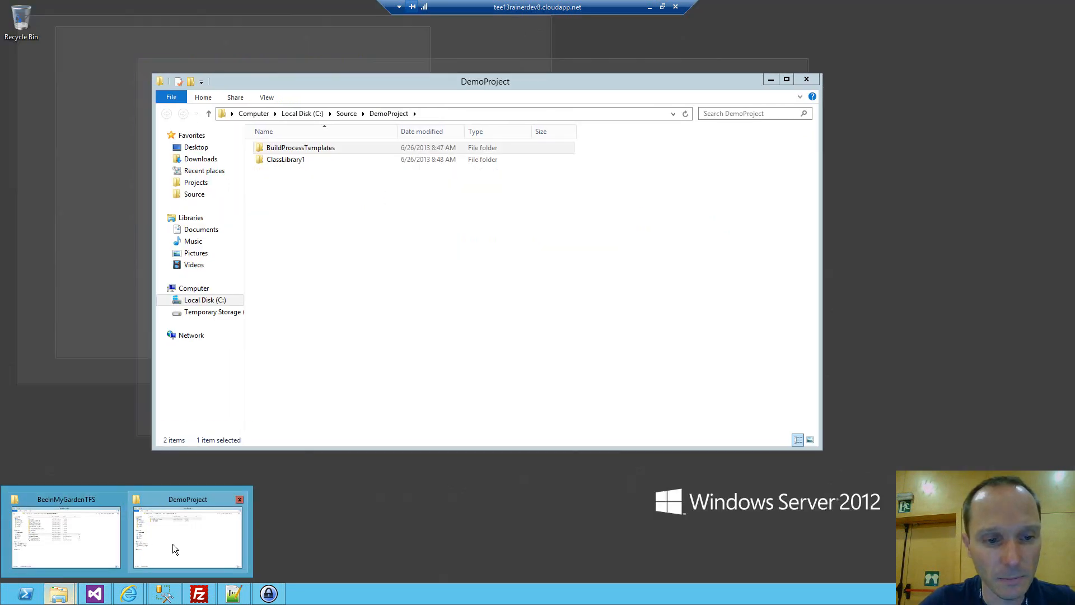
left_click(173, 543)
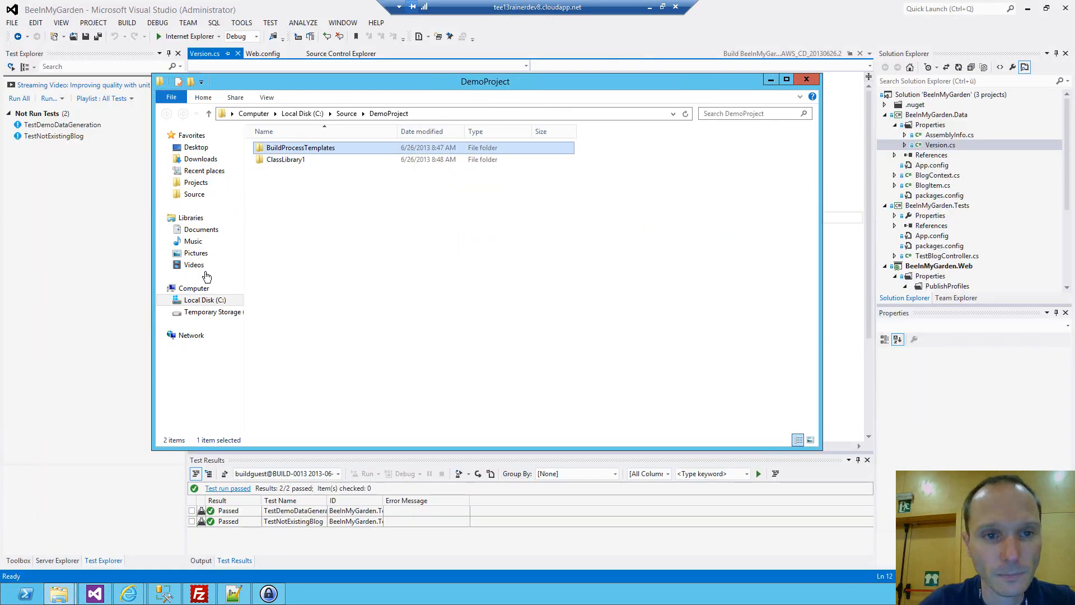
left_click(195, 183)
double_click(360, 148)
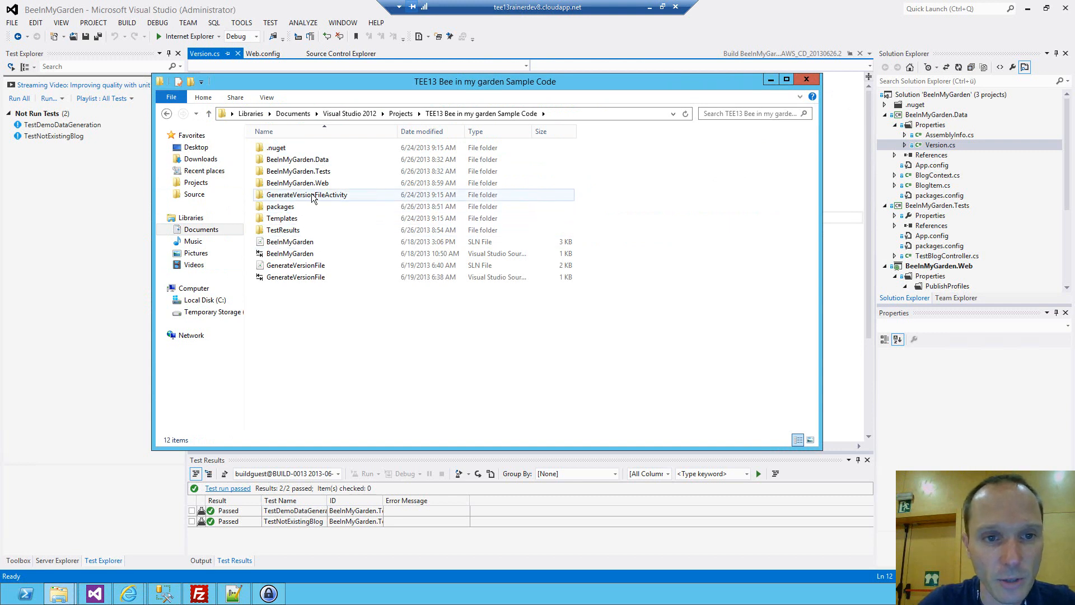
Open the GenerateVersionFile solution in Visual Studio, declining to contact its Team Foundation Server and dismissing the missing source control bindings notice.
mouse_move(320, 198)
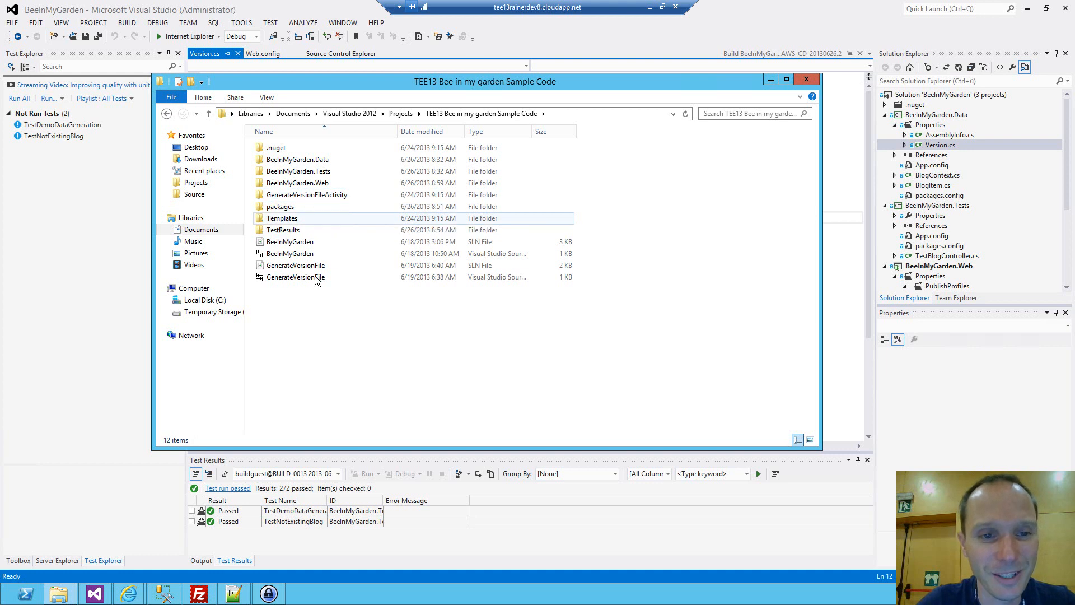
left_click_drag(311, 266, 398, 54)
left_click_drag(293, 266, 439, 54)
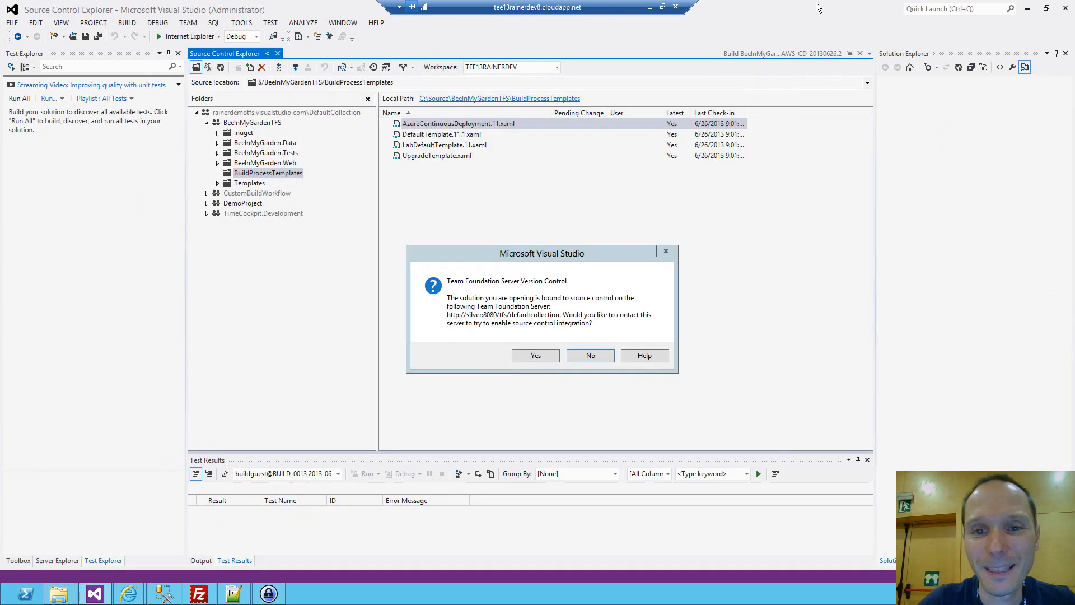
left_click(591, 357)
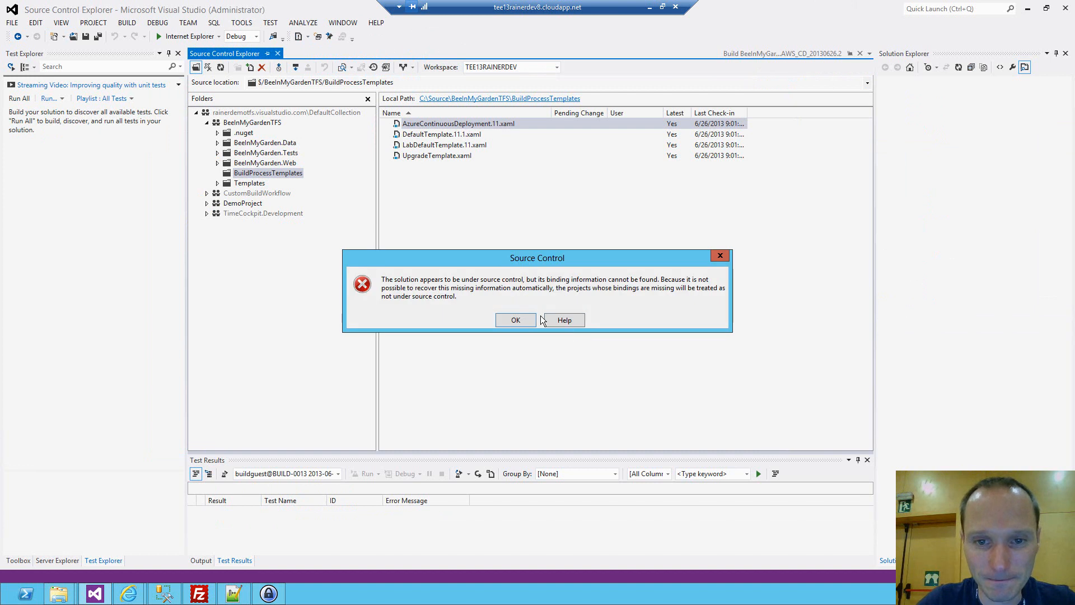
left_click(566, 321)
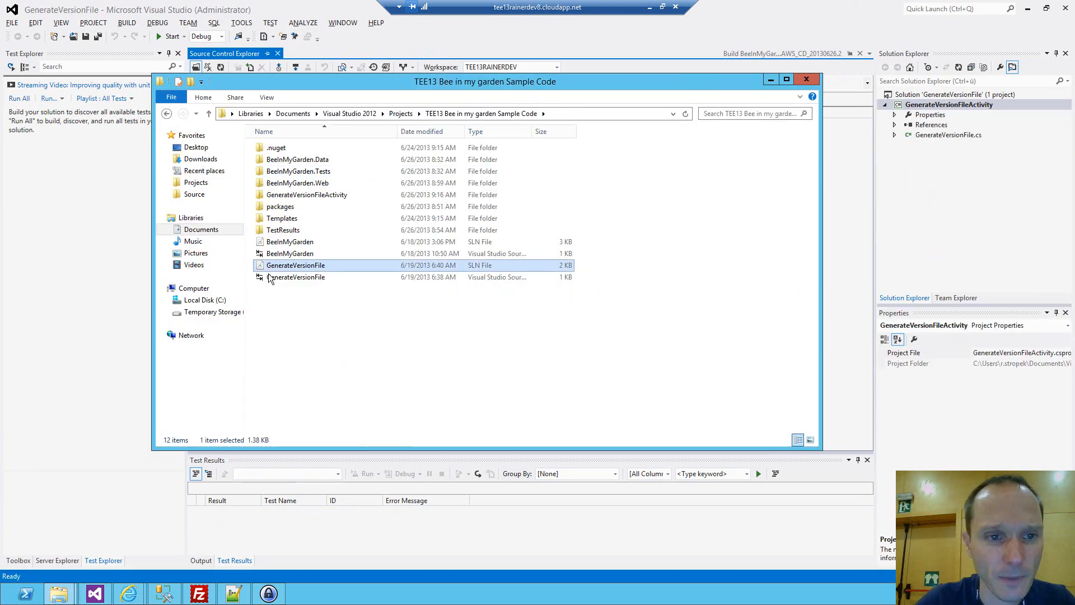
Open the GenerateVersionFile solution from the BeeInMyGardenTFS folder under C:\Source in Visual Studio.
left_click(191, 196)
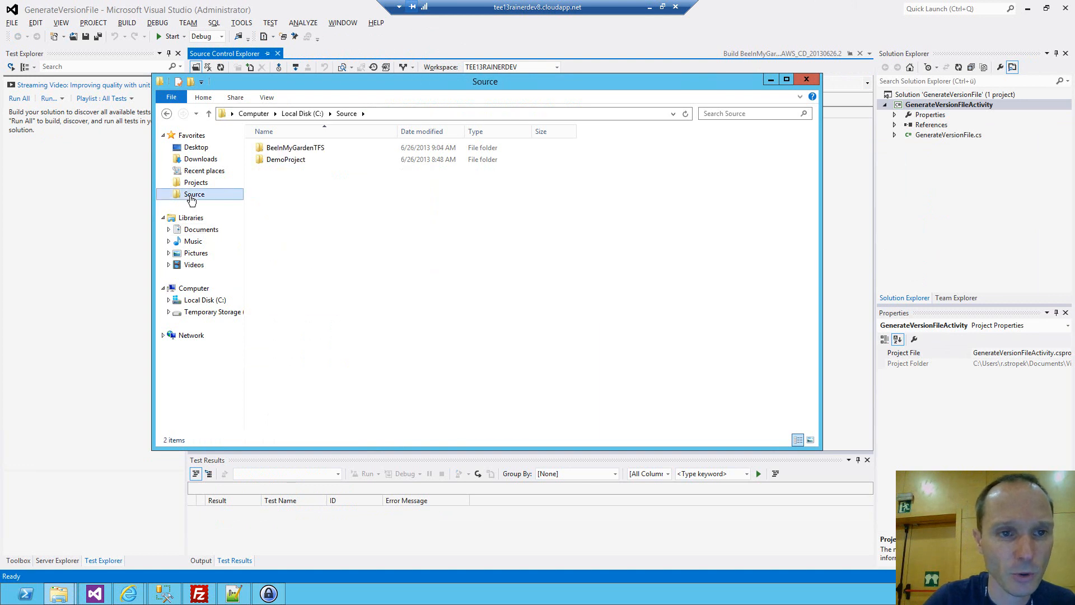
double_click(298, 148)
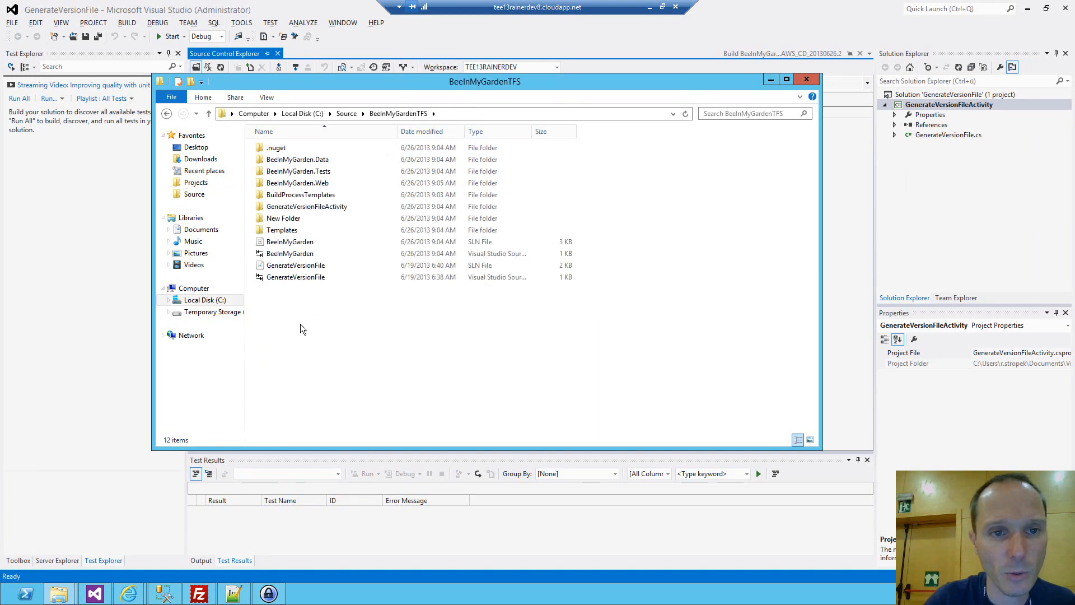
left_click(290, 267)
left_click_drag(290, 268, 495, 53)
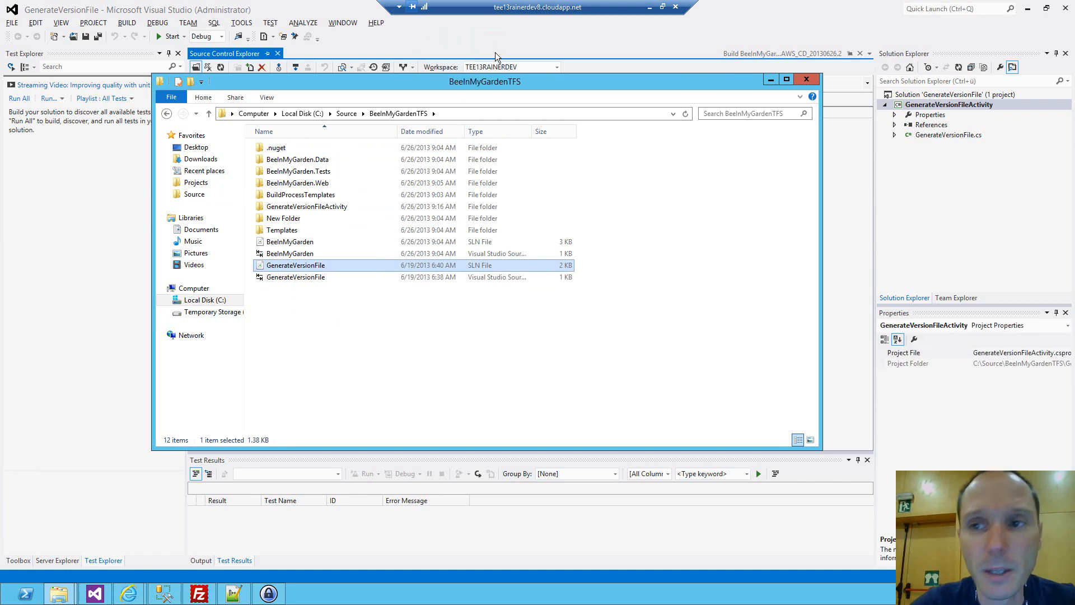
left_click(495, 54)
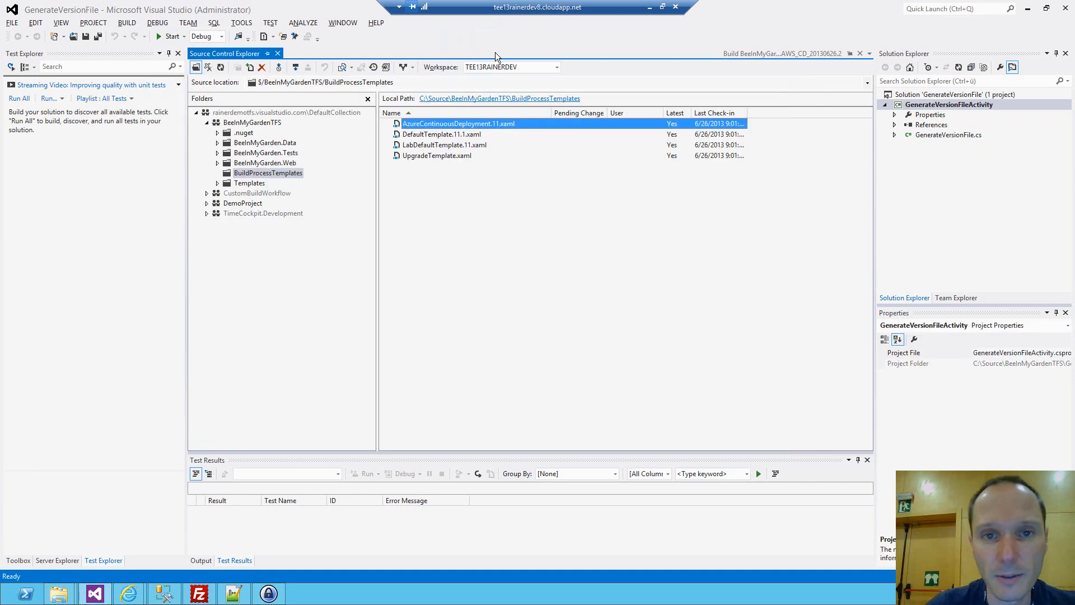
Open GenerateVersionFile.cs and examine its CodeActivity base class, the Execute method and how the Version is built from the timestamp.
double_click(926, 139)
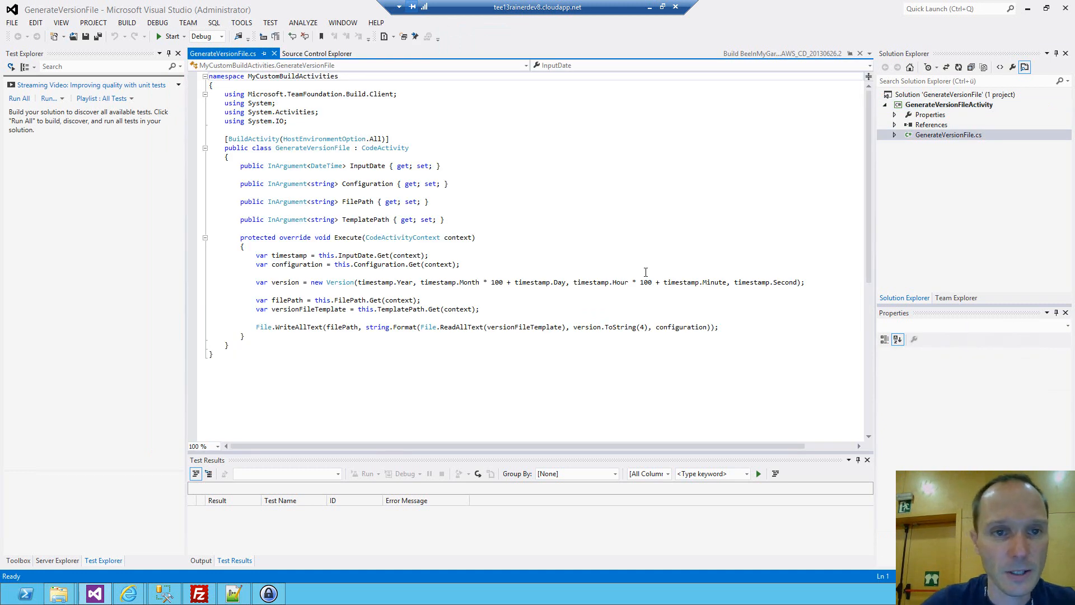
scroll(627, 254, "up", 2, "ctrl")
double_click(432, 168)
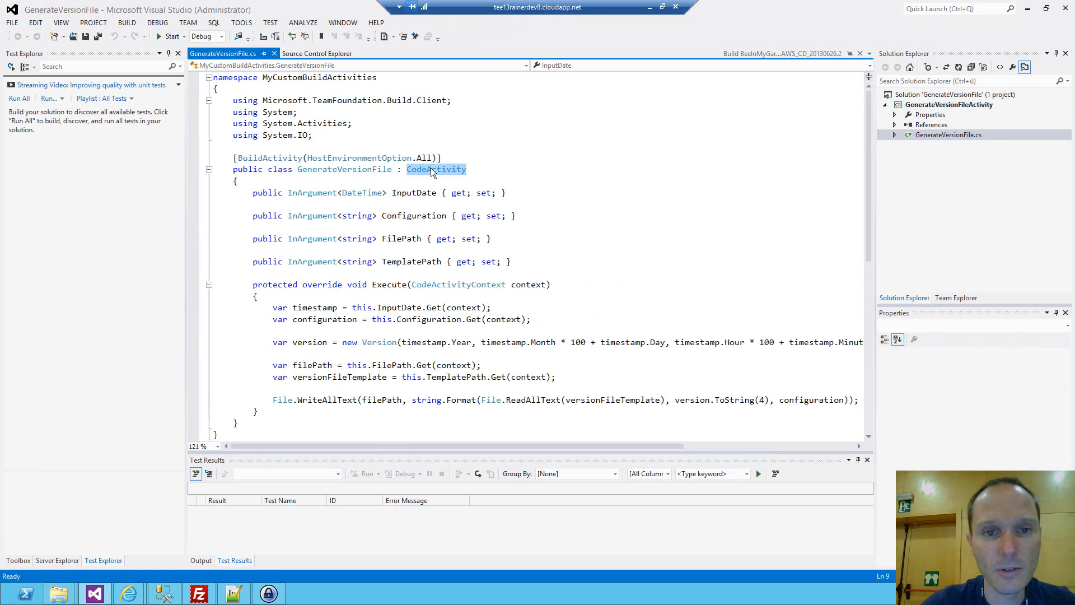
scroll(403, 225, "down", 3)
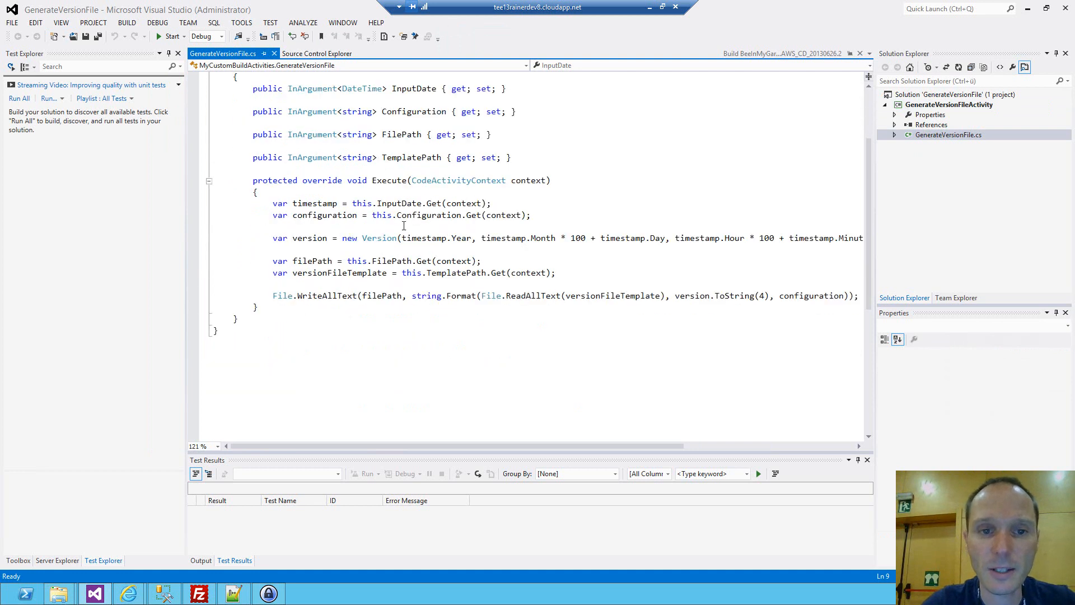
double_click(383, 184)
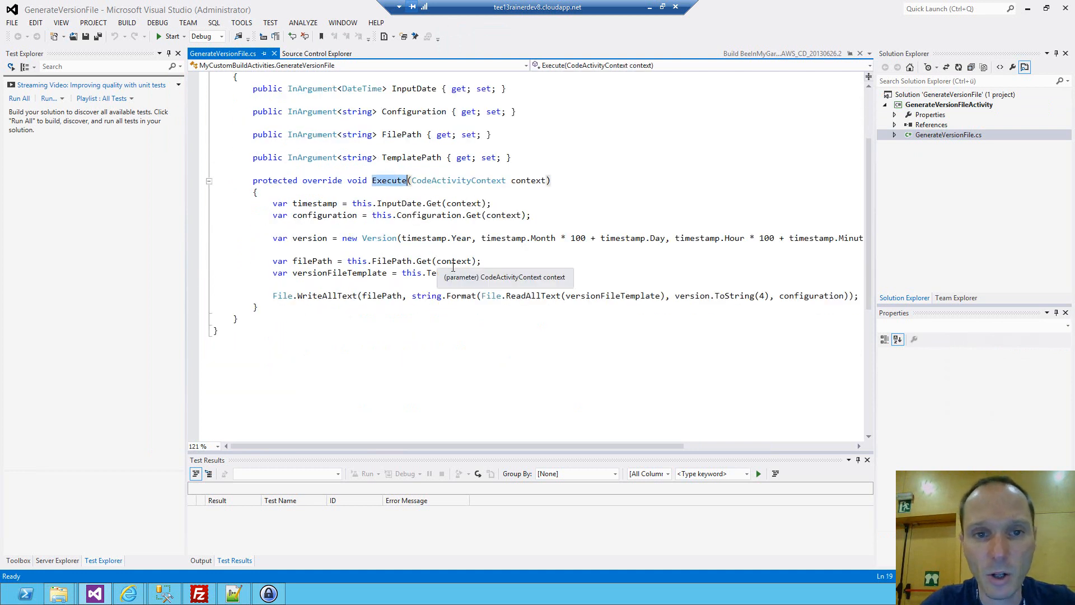
double_click(424, 238)
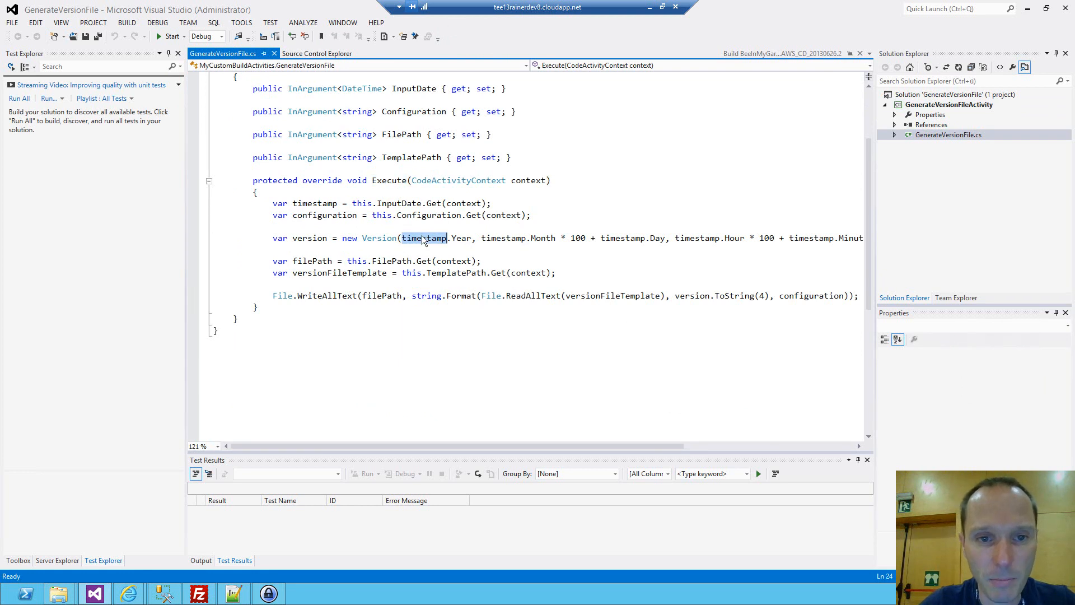
double_click(380, 240)
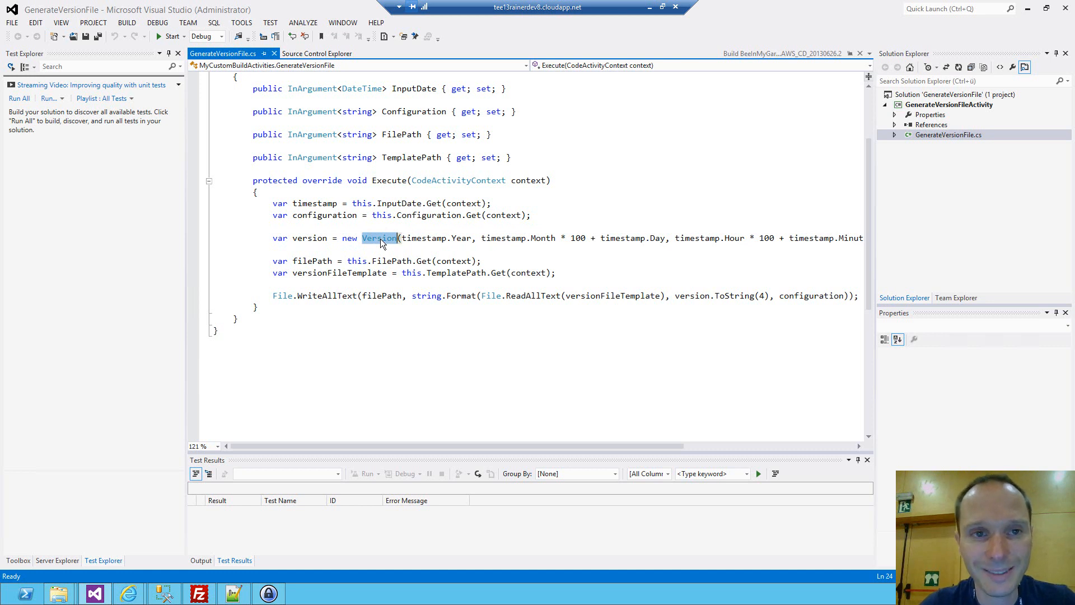
Open Version.cs from the Templates folder in source control and examine the placeholders in its assembly version and configuration attributes.
left_click(306, 53)
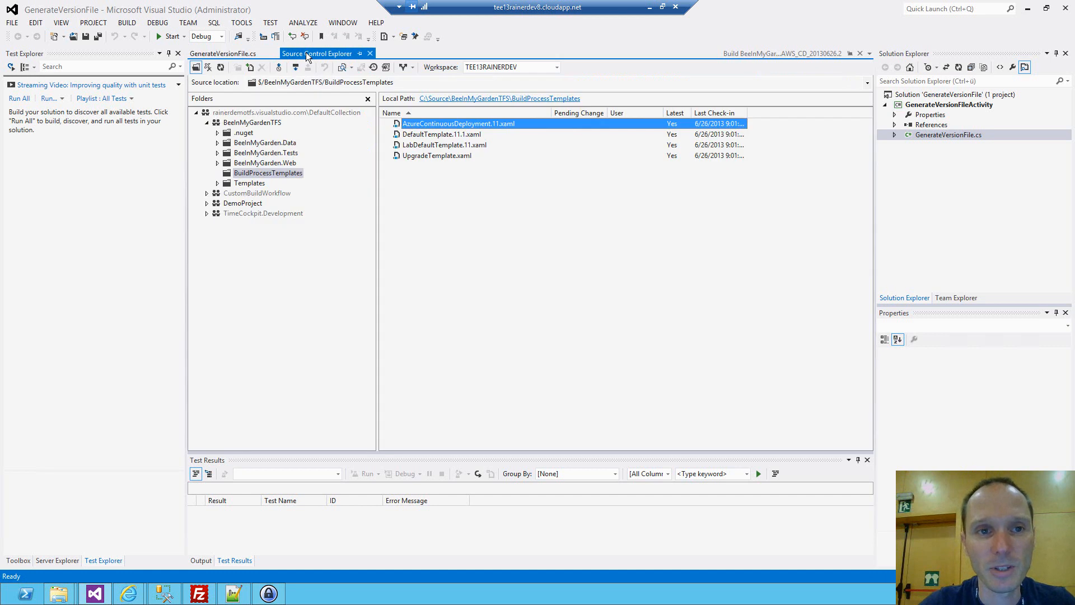
left_click(249, 184)
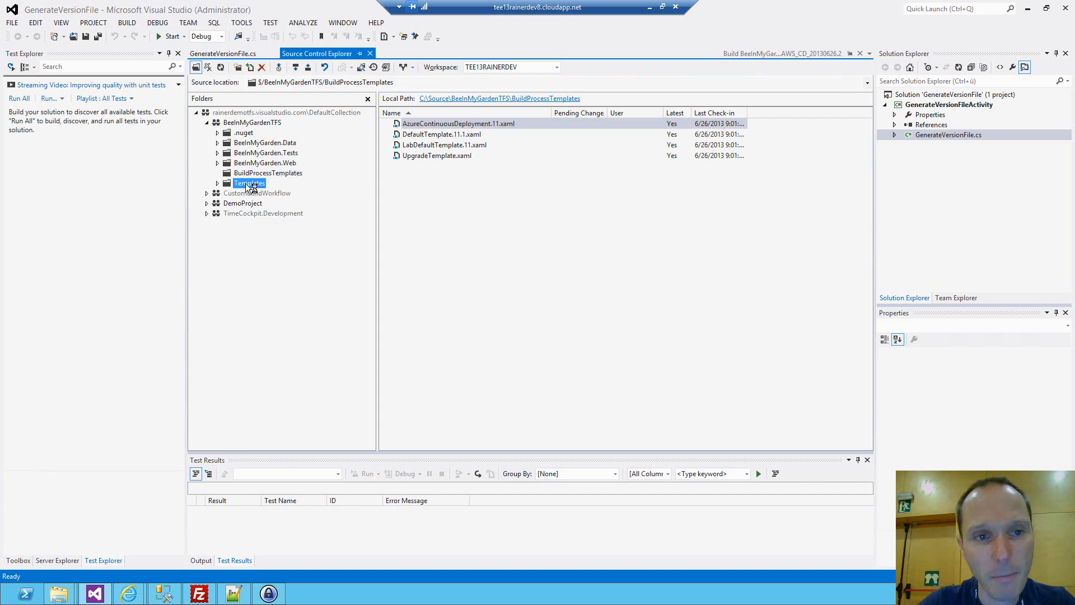
double_click(416, 124)
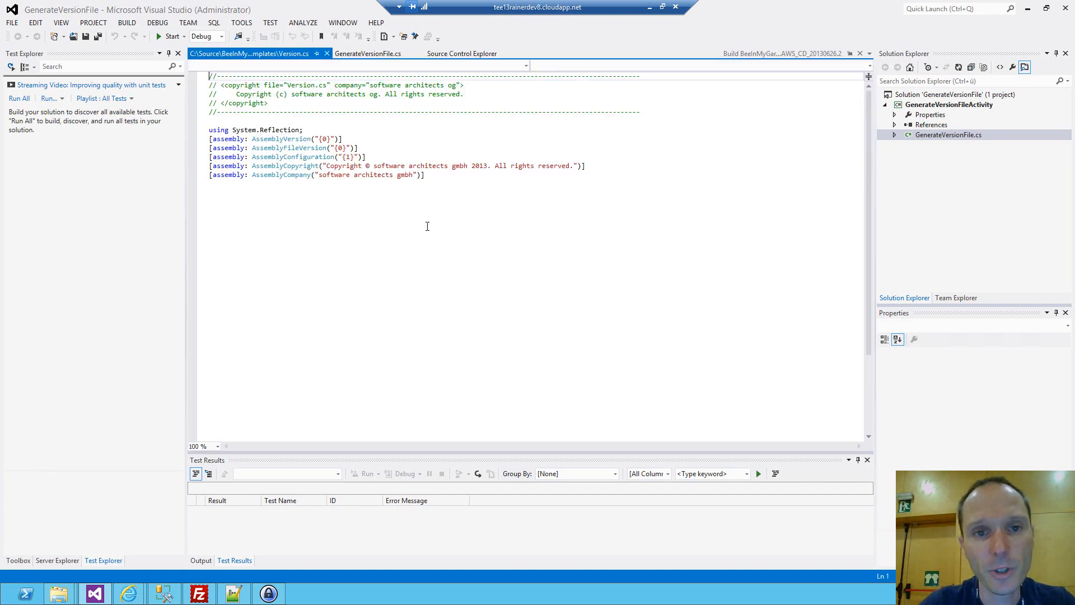
scroll(375, 159, "up", 3)
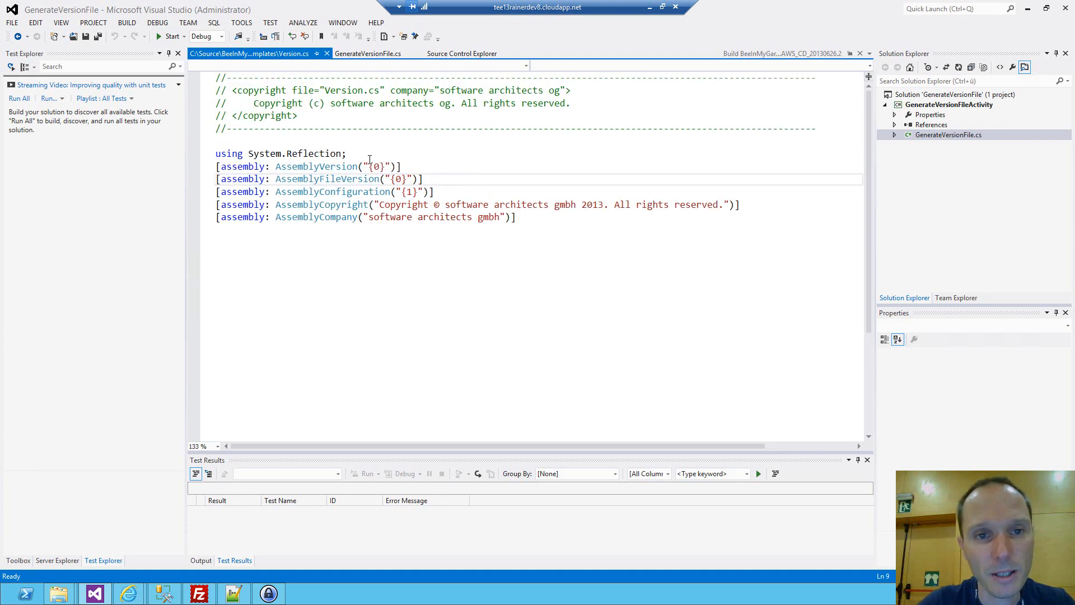
left_click_drag(368, 166, 418, 191)
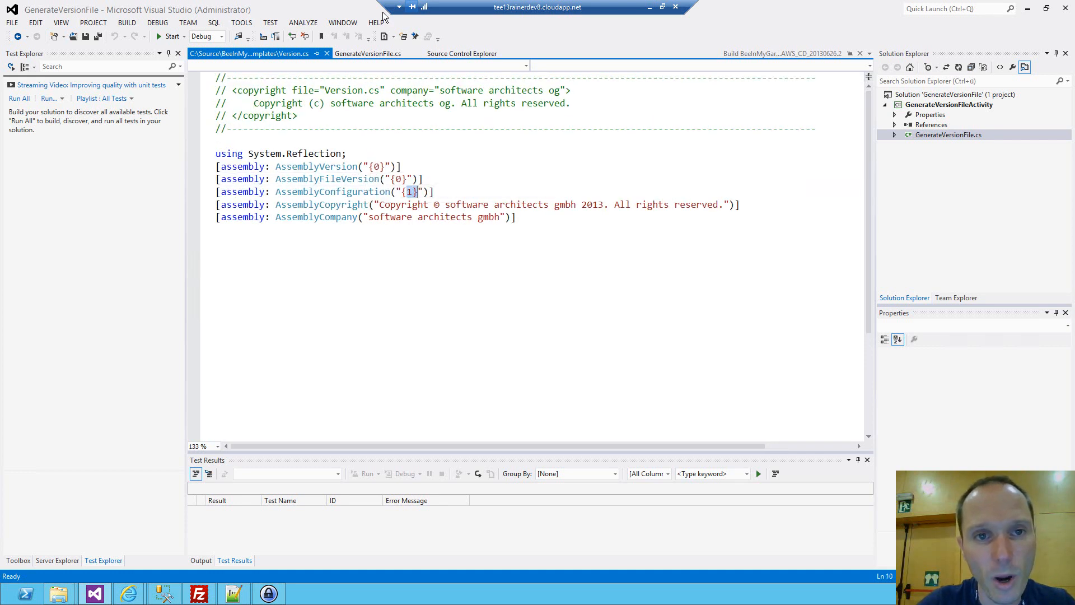
Return to GenerateVersionFile.cs and examine how the File.WriteAllText line fills the version file template with the version and configuration.
left_click(356, 53)
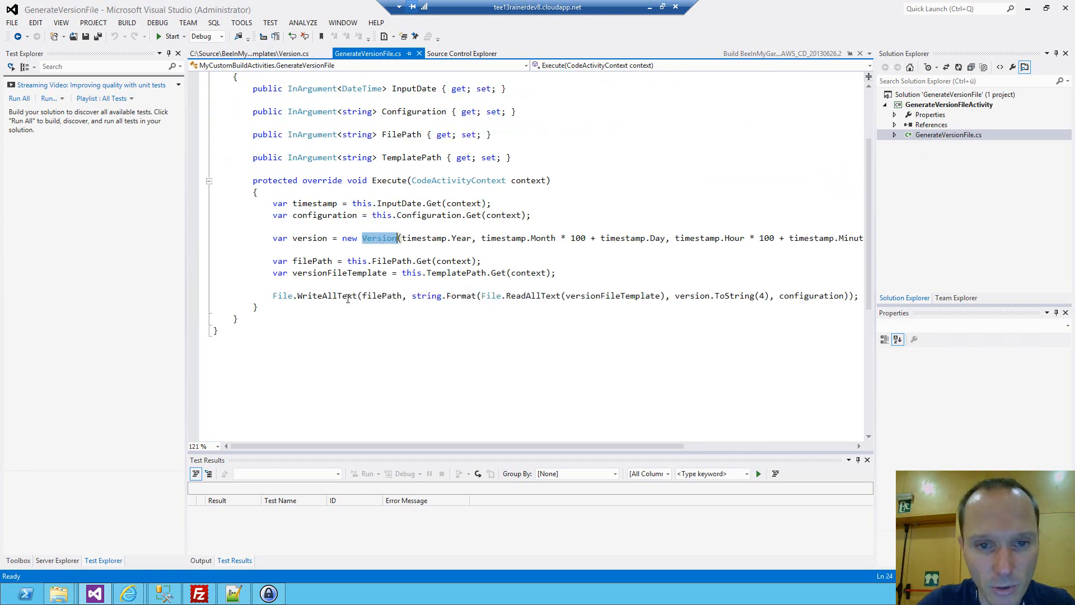
left_click(461, 296)
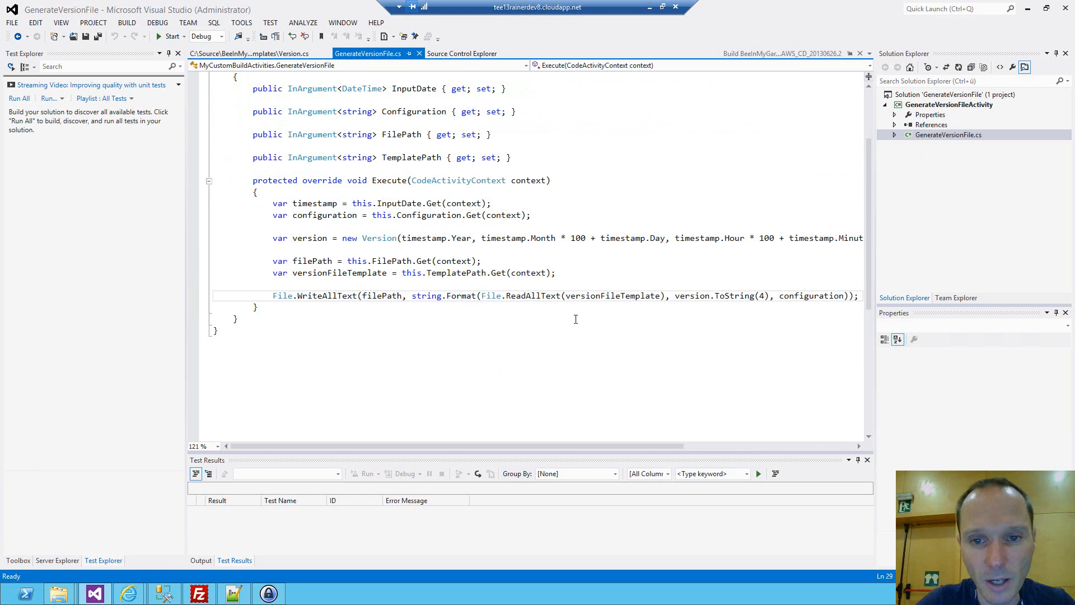
double_click(614, 295)
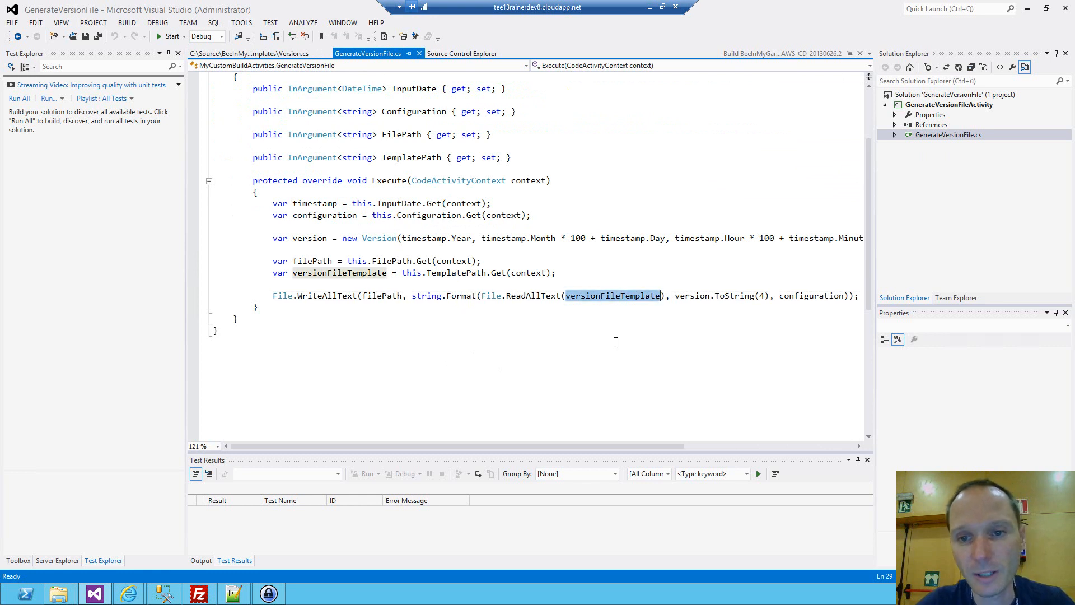
left_click(387, 239)
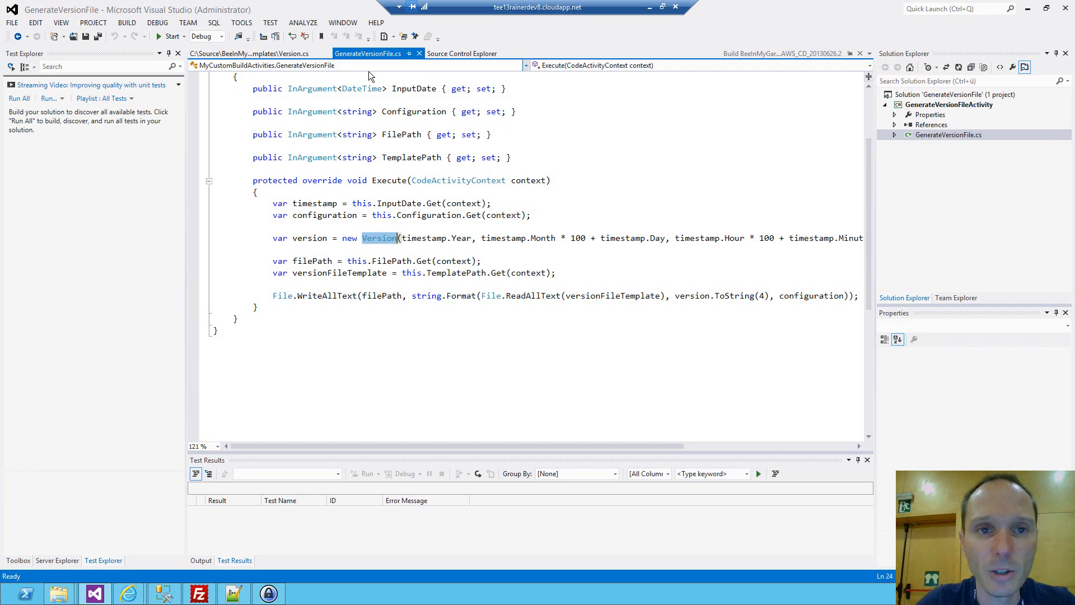
View AssemblyInfo.cs of the GenerateVersionFileActivity project, and close it together with GenerateVersionFile.cs and the Version.cs template.
left_click(895, 115)
left_click(936, 126)
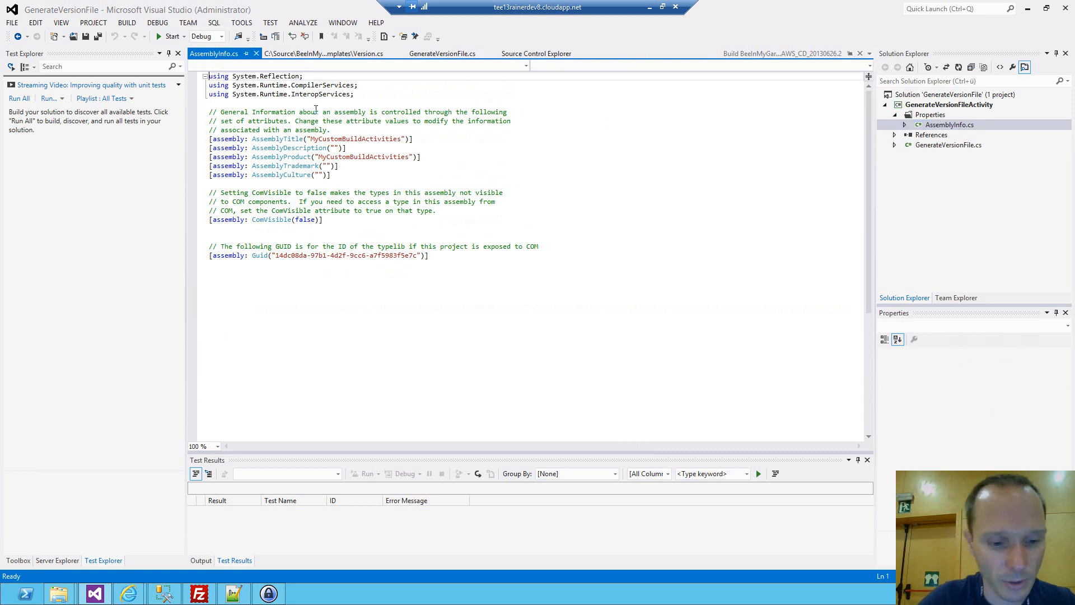
key("ctrl+F4")
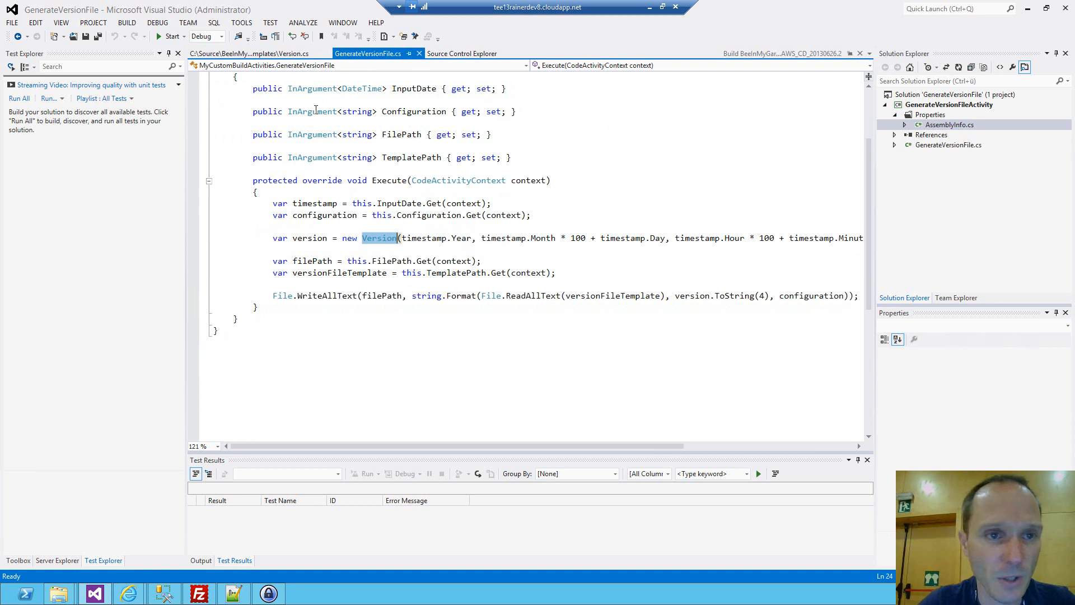
left_click(419, 54)
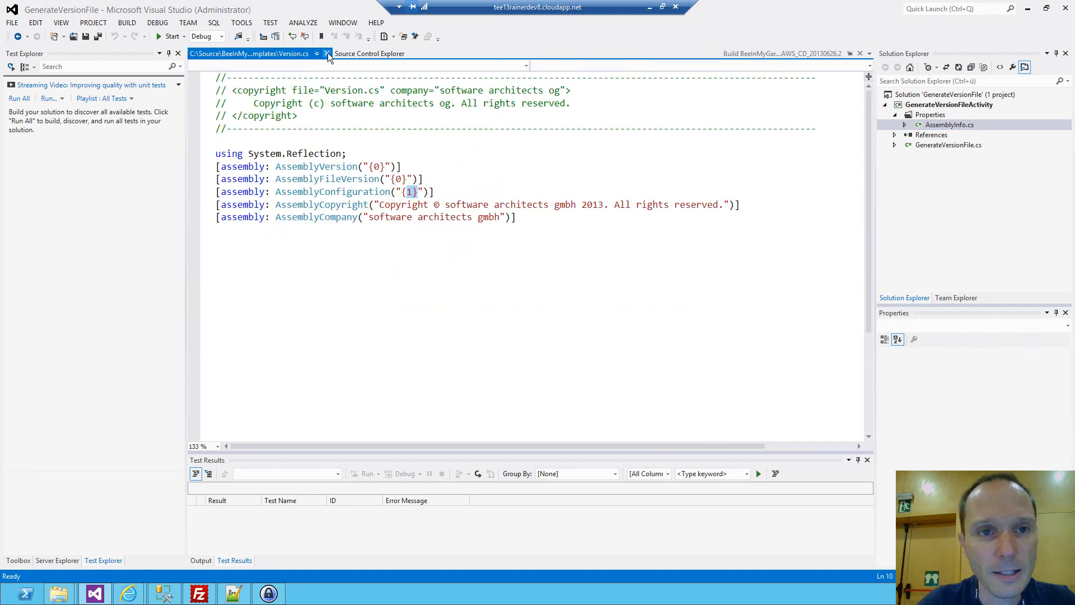
left_click(328, 53)
Build the GenerateVersionFile solution and add it to source control.
key("ctrl+shift+b")
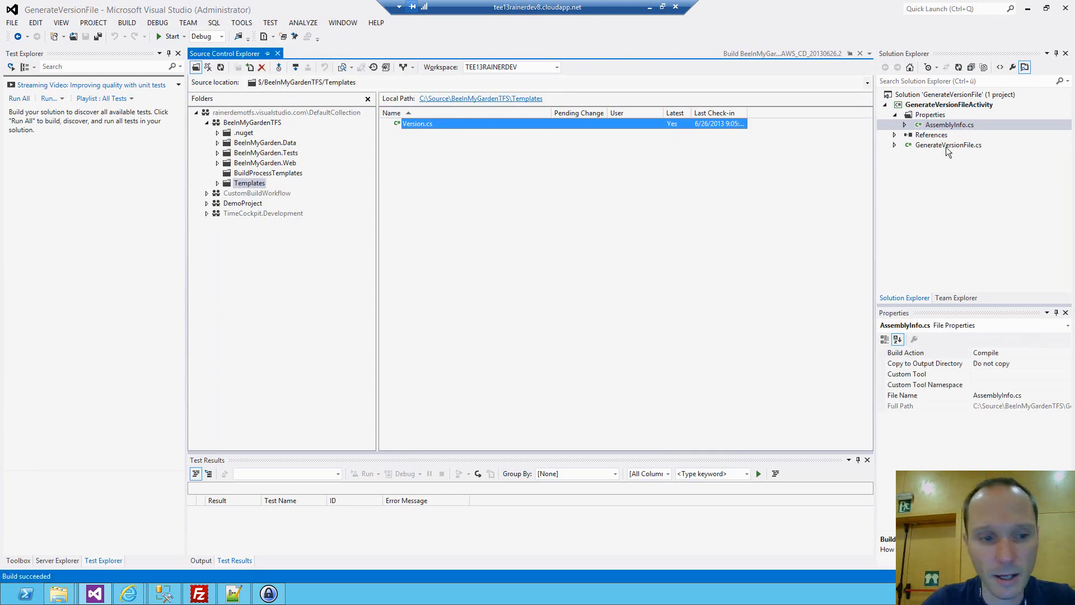
right_click(938, 99)
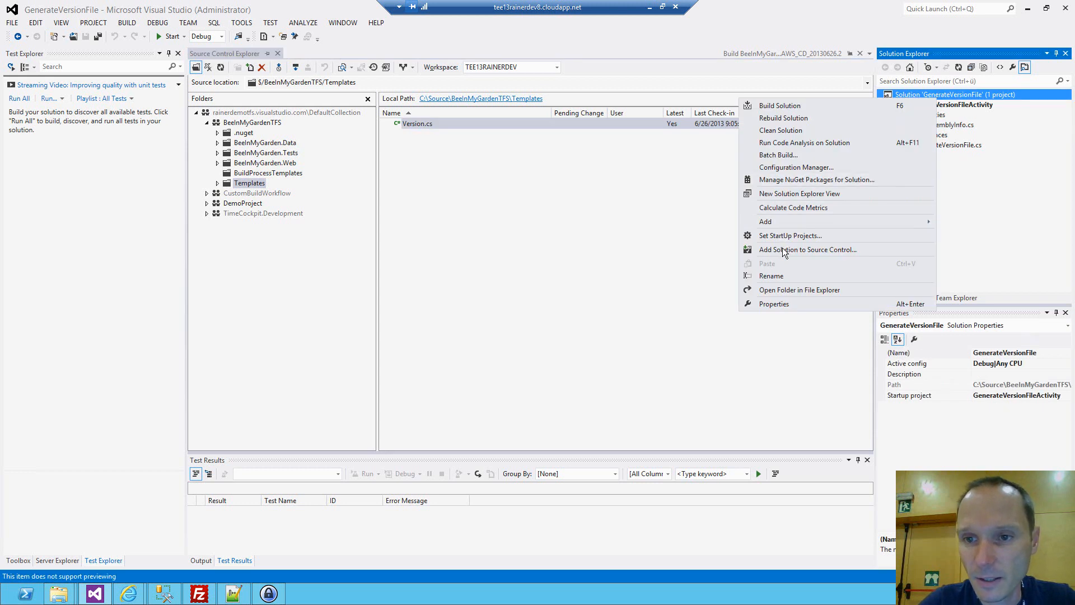
left_click(784, 250)
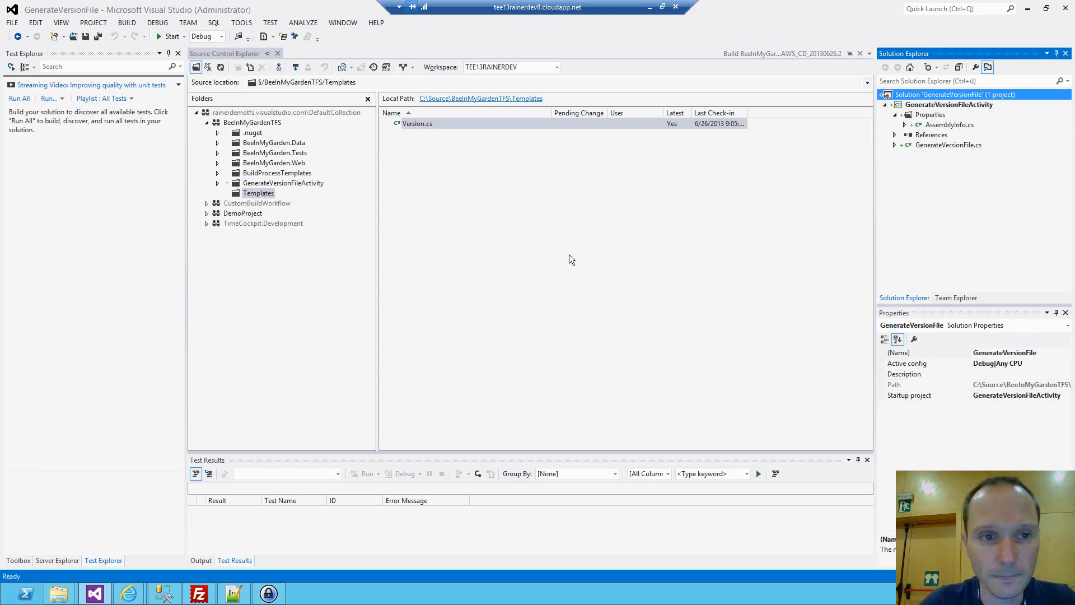
Add GenerateVersionFileActivity.dll and GenerateVersionFileActivity.pdb from the bin\Debug folder to source control under GenerateVersionFileActivity.
left_click(291, 183)
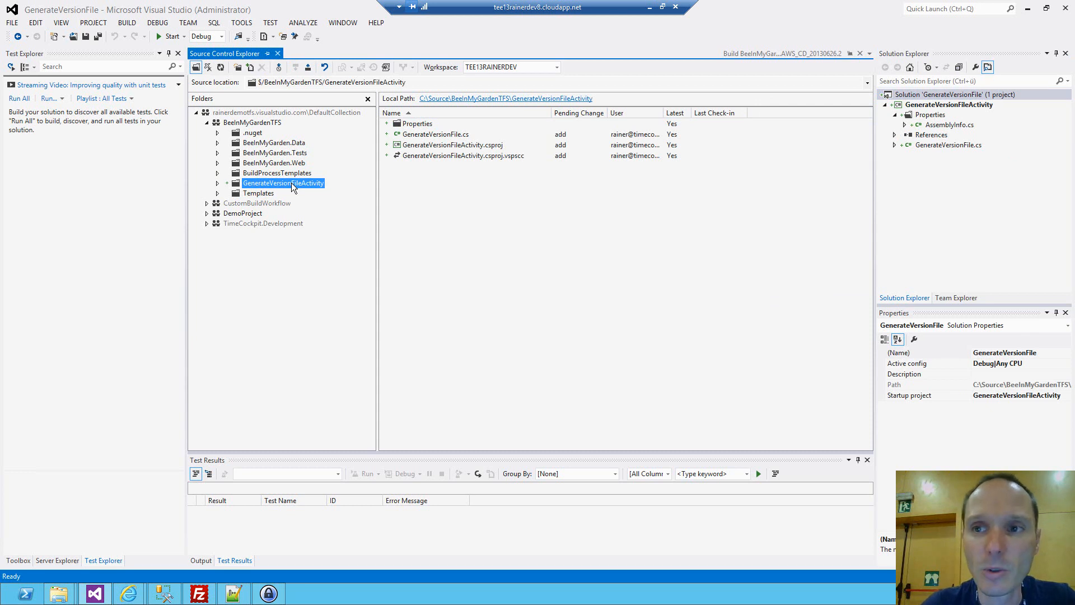
right_click(291, 182)
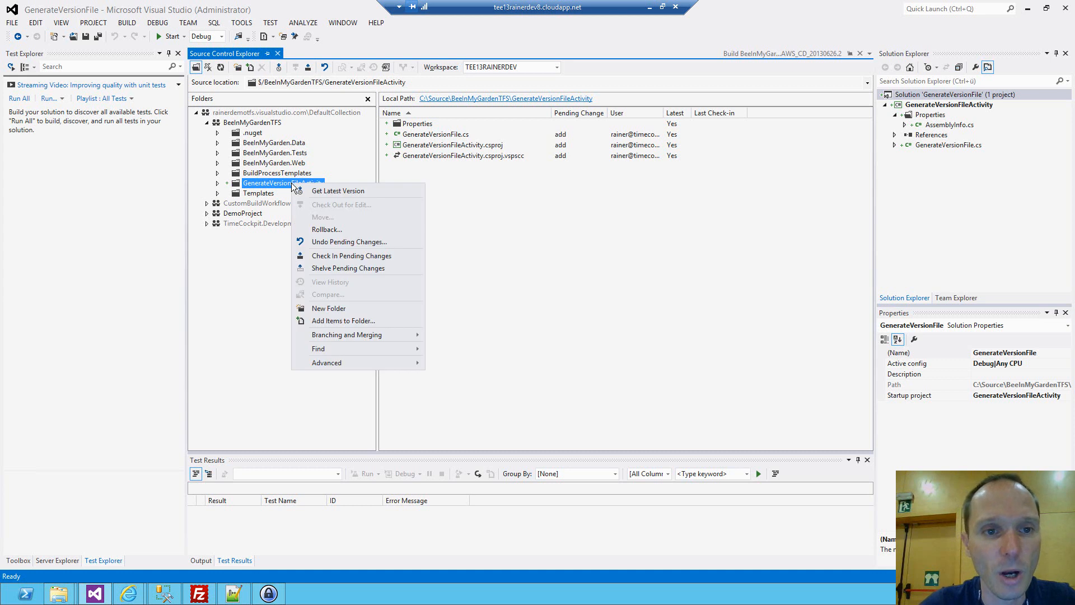
left_click(426, 173)
left_click(250, 67)
double_click(391, 213)
double_click(392, 212)
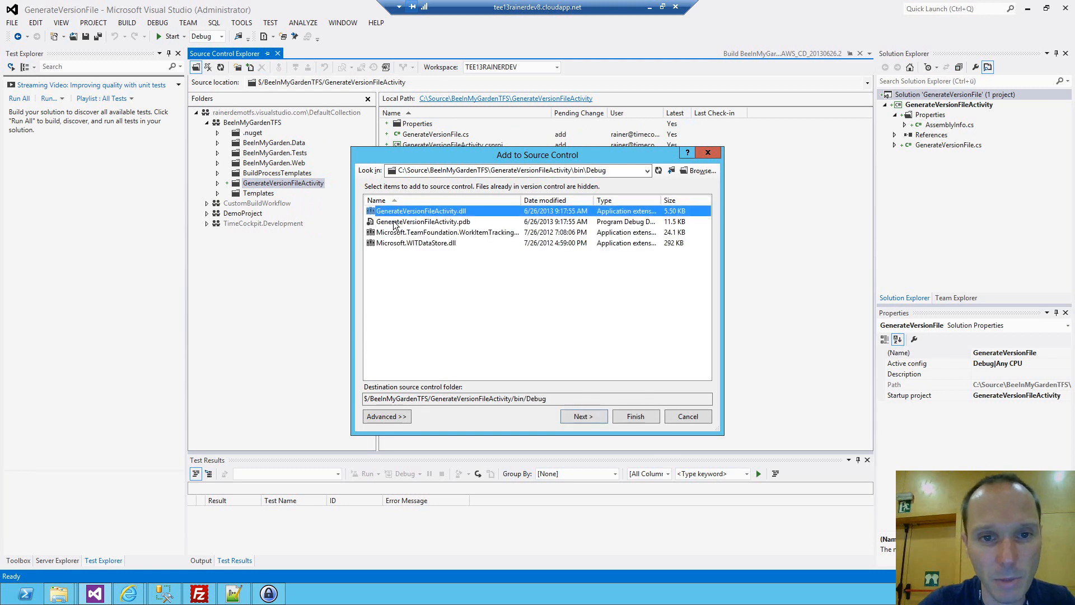
left_click(395, 222, "shift")
left_click(596, 418)
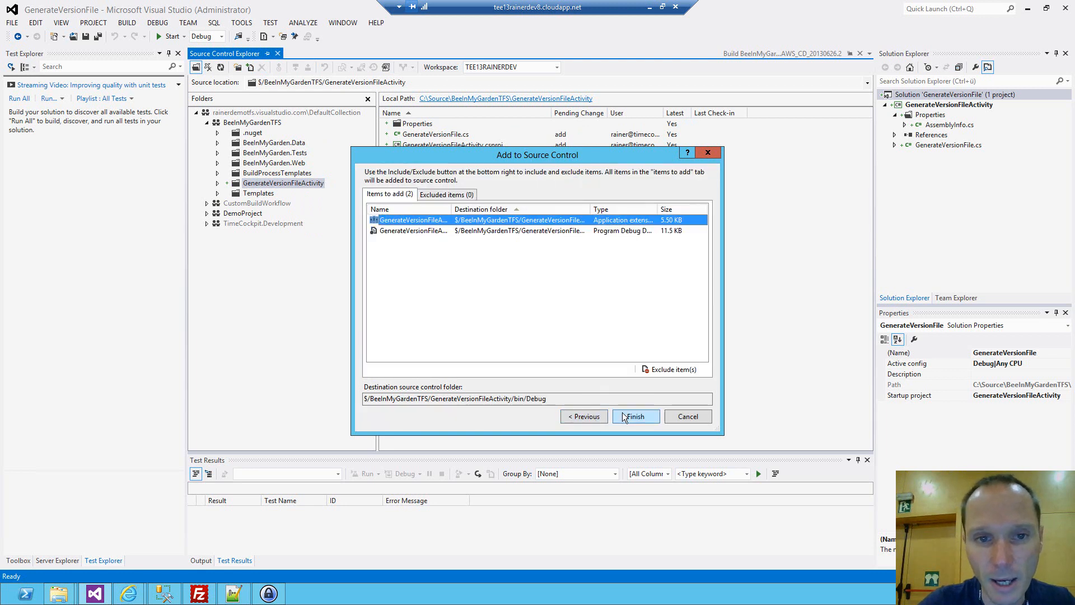
left_click(623, 417)
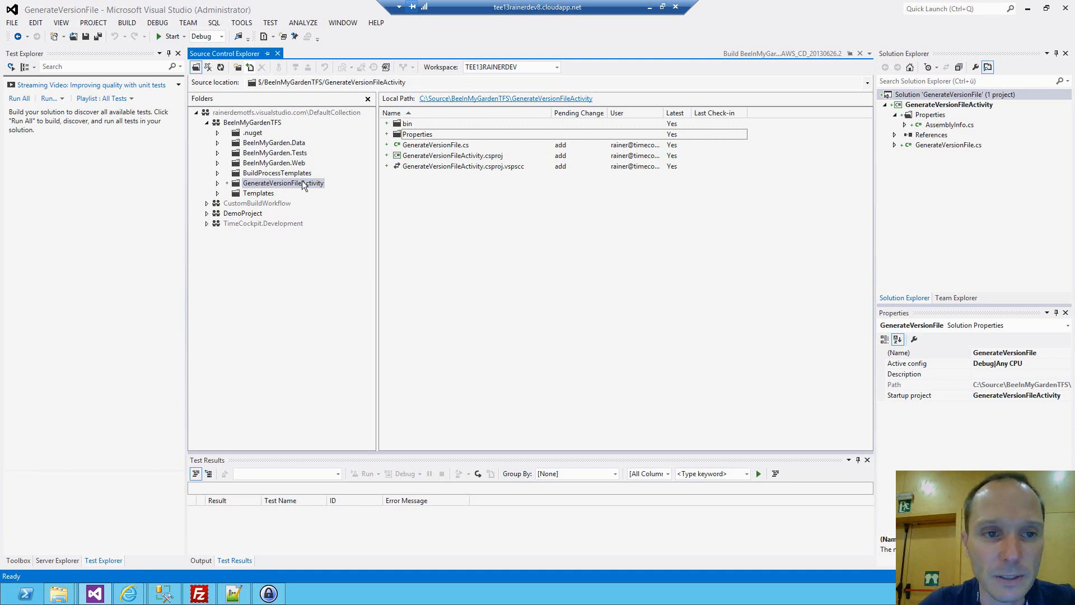
Check in all pending changes of the BeeInMyGardenTFS team project without a comment.
right_click(255, 122)
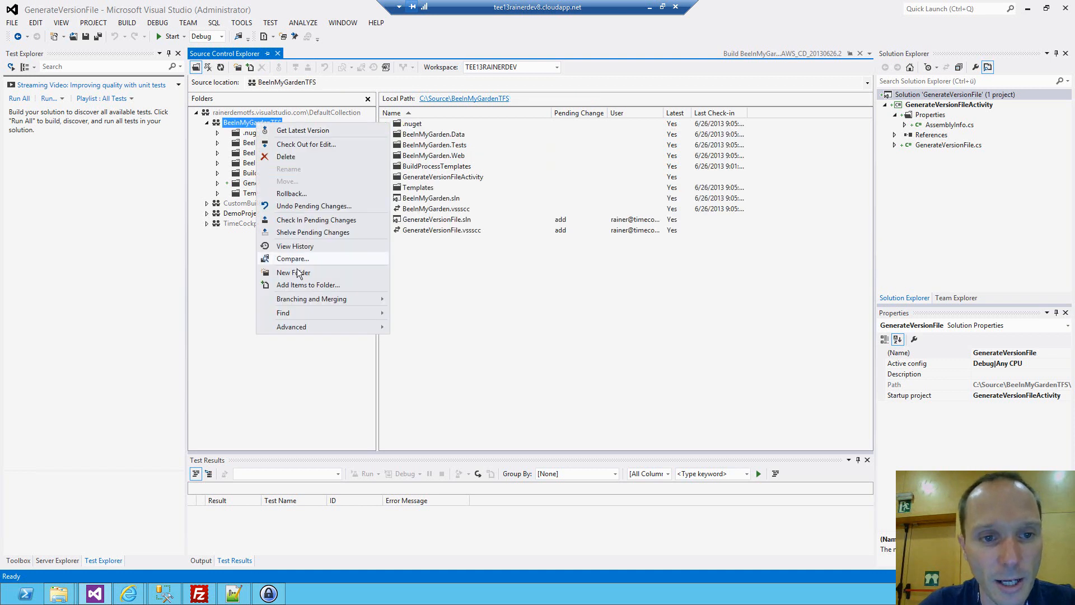
left_click(296, 221)
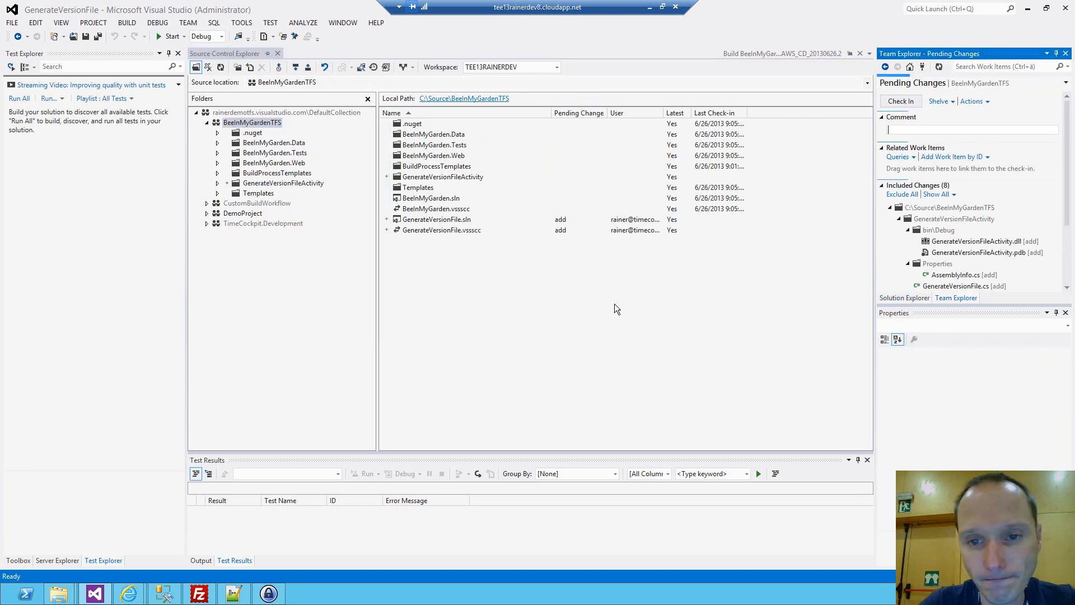
left_click(901, 101)
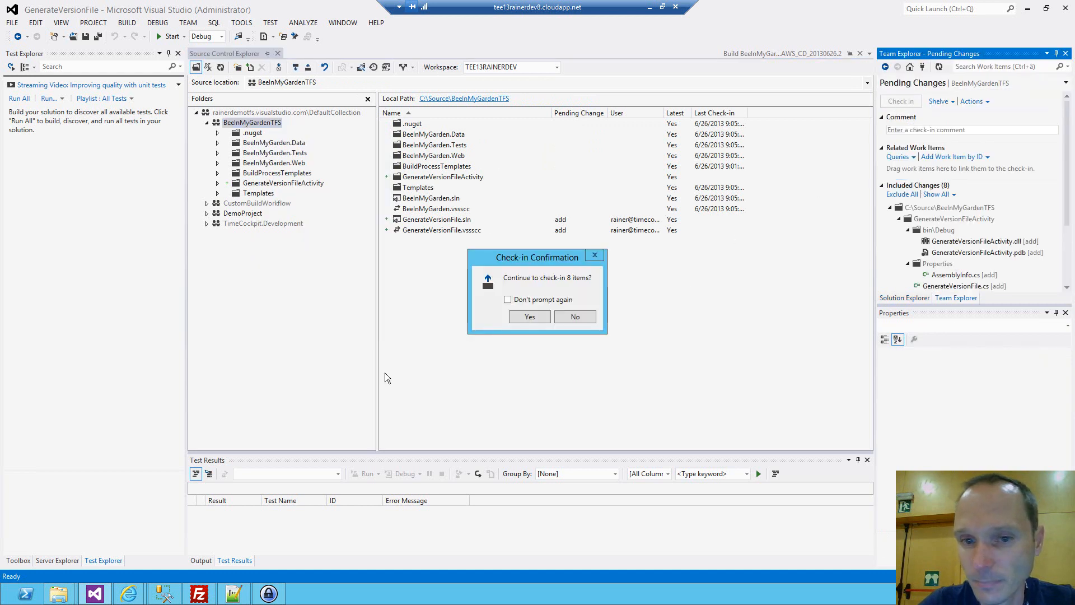
left_click(524, 315)
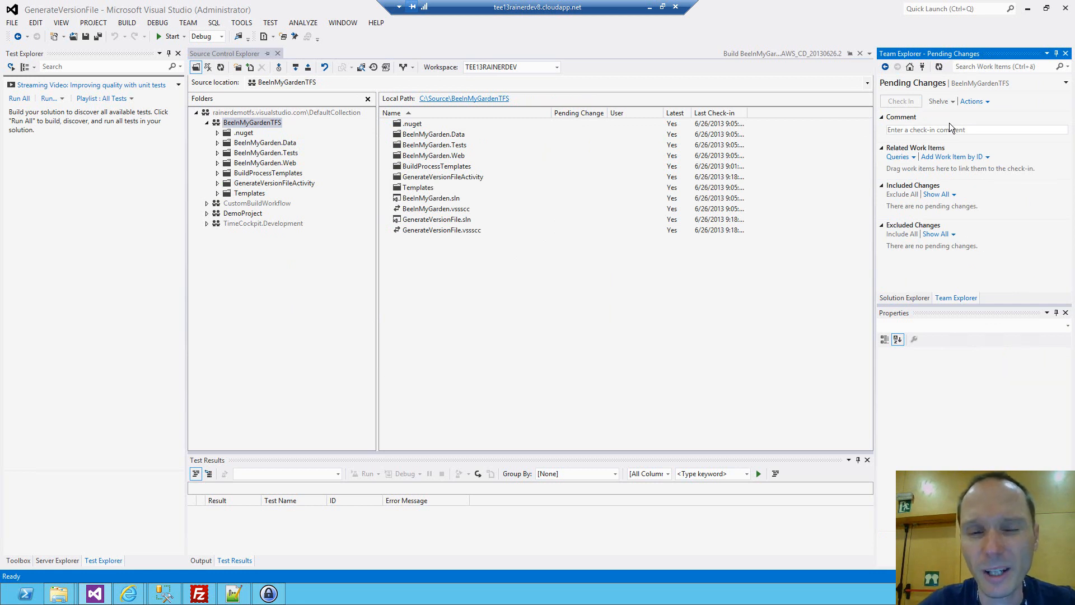
Locate AzureContinuousDeployment.11.xaml in the BuildProcessTemplates folder of BeeInMyGardenTFS in source control.
left_click(259, 176)
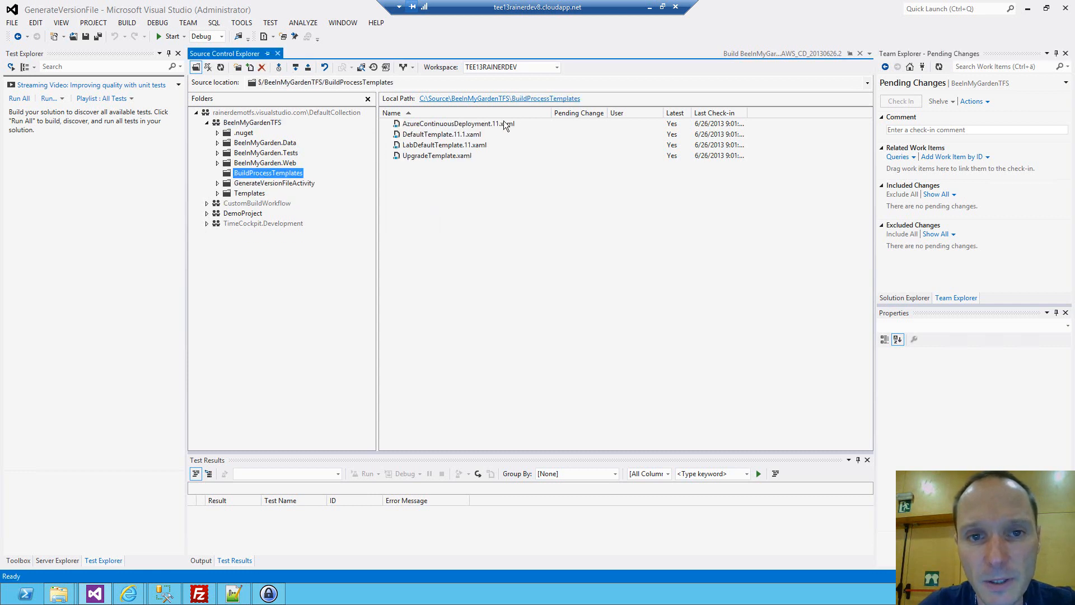
left_click(410, 124)
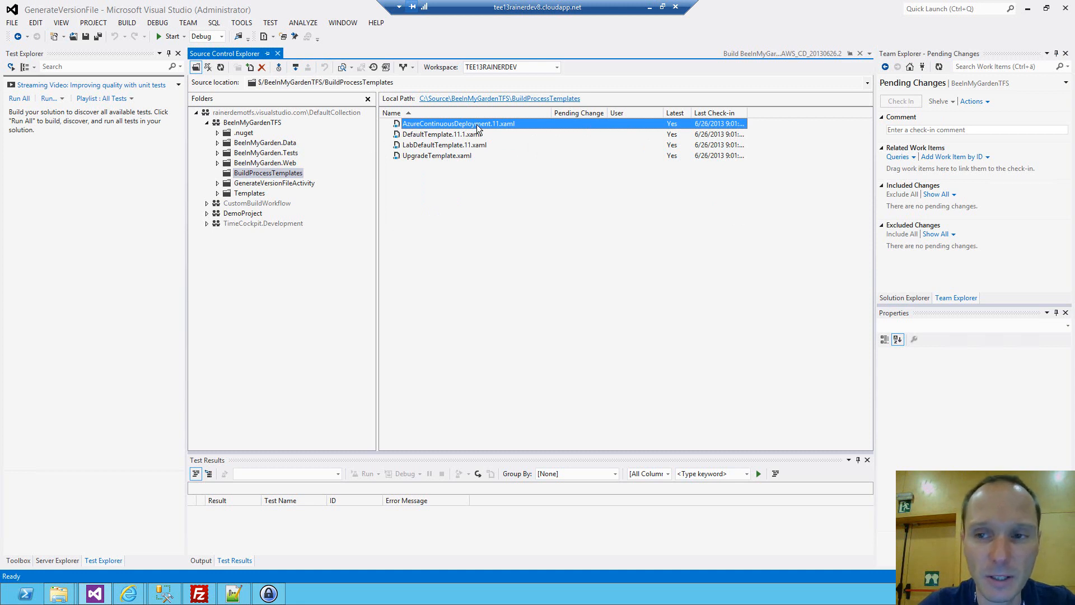
Create a new C# Class Library project named Dummy in the location c:\source\Dummy.
left_click(11, 25)
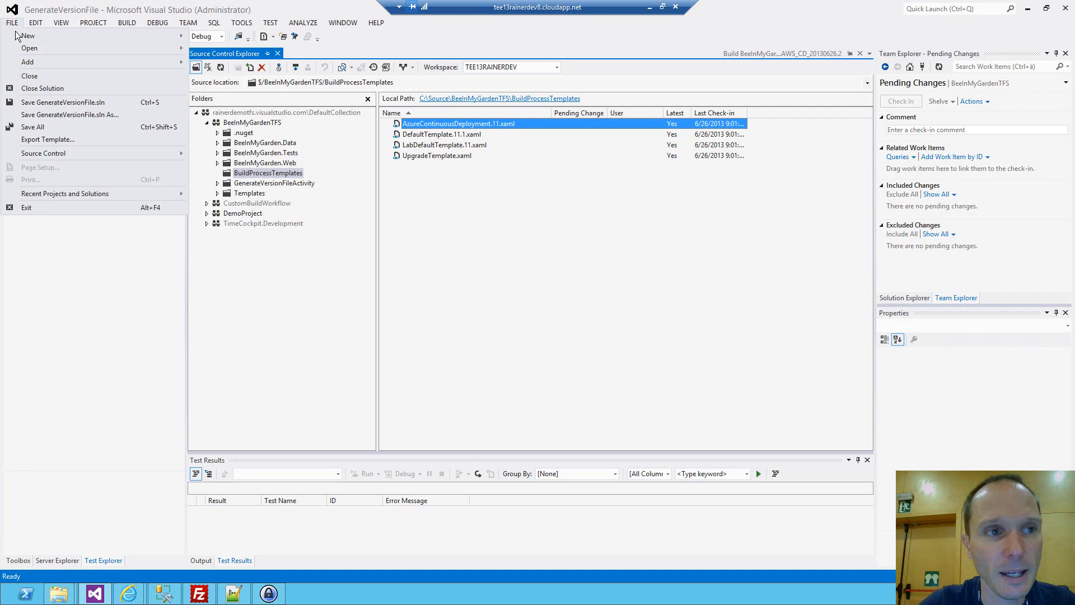
mouse_move(112, 35)
left_click(213, 36)
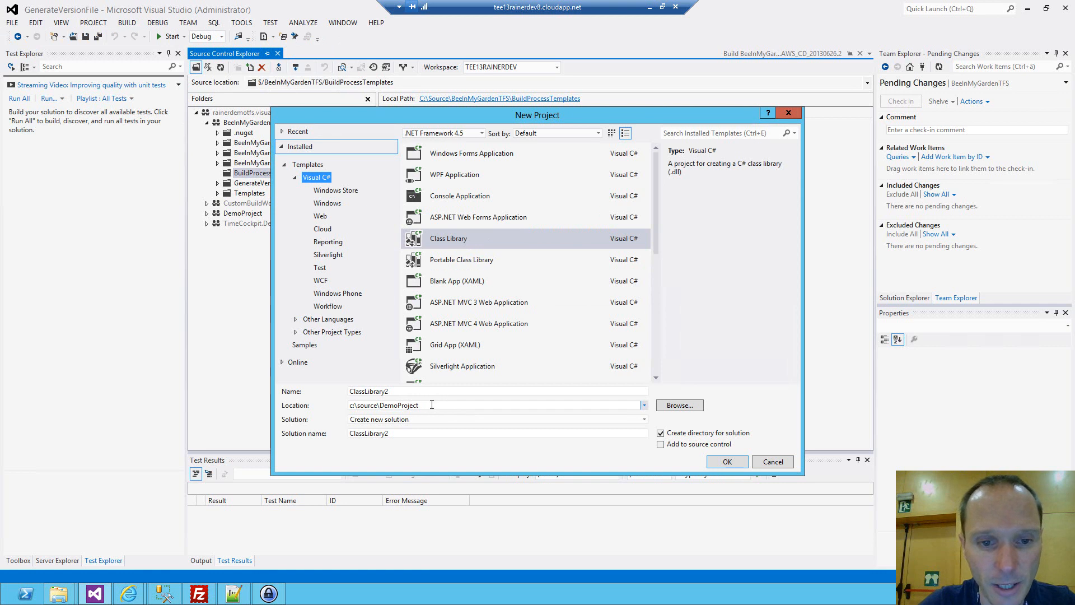
left_click(467, 404)
left_click(467, 403)
double_click(468, 401)
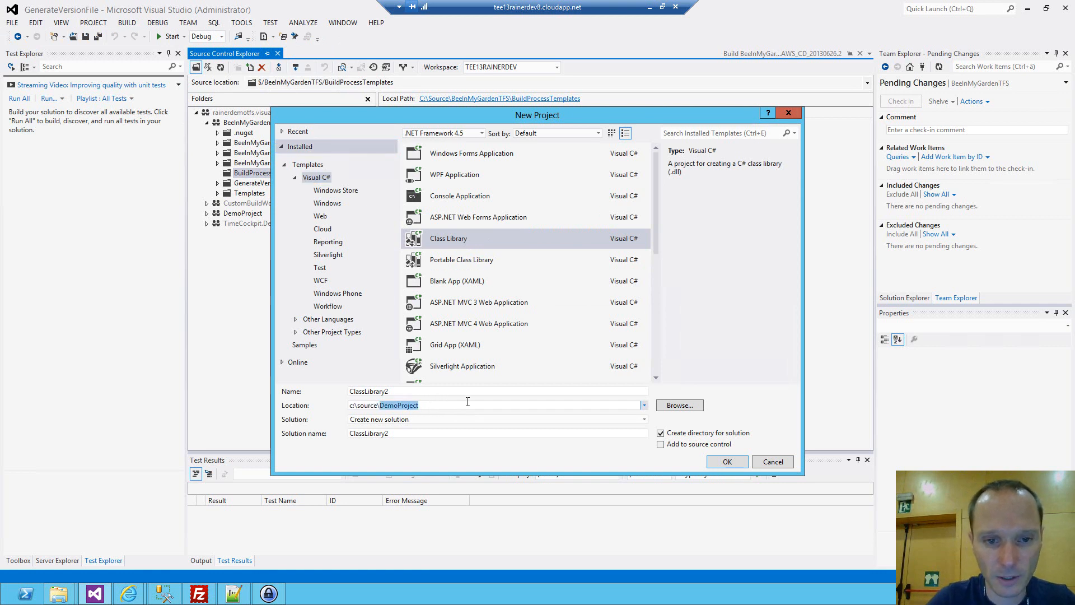
type("Dem")
key("BackSpace")
key("BackSpace")
type("ummy")
key("shift+Tab")
type("Dummy")
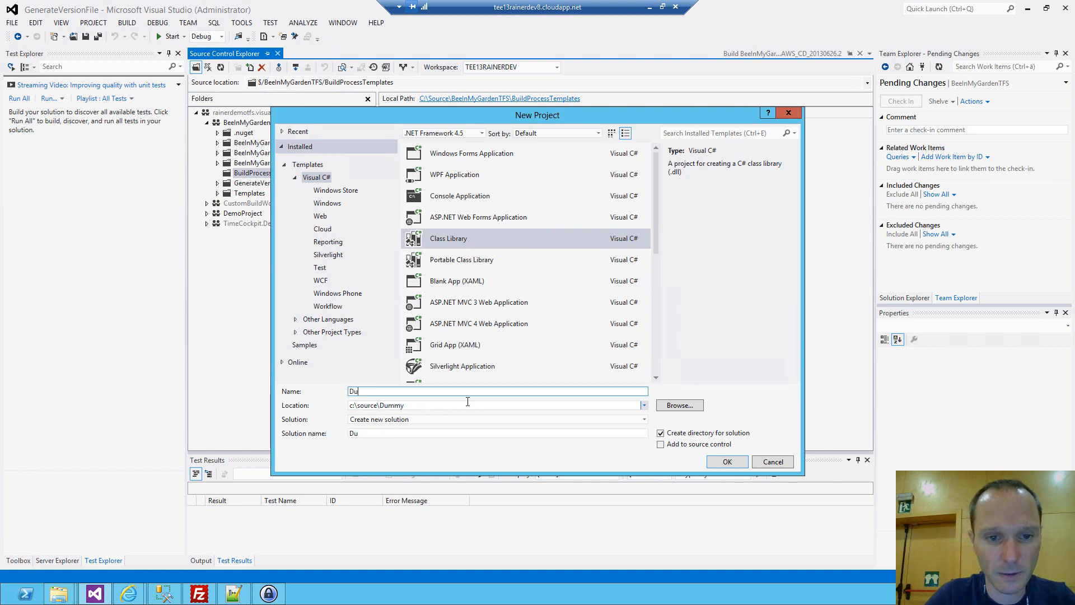
left_click(727, 461)
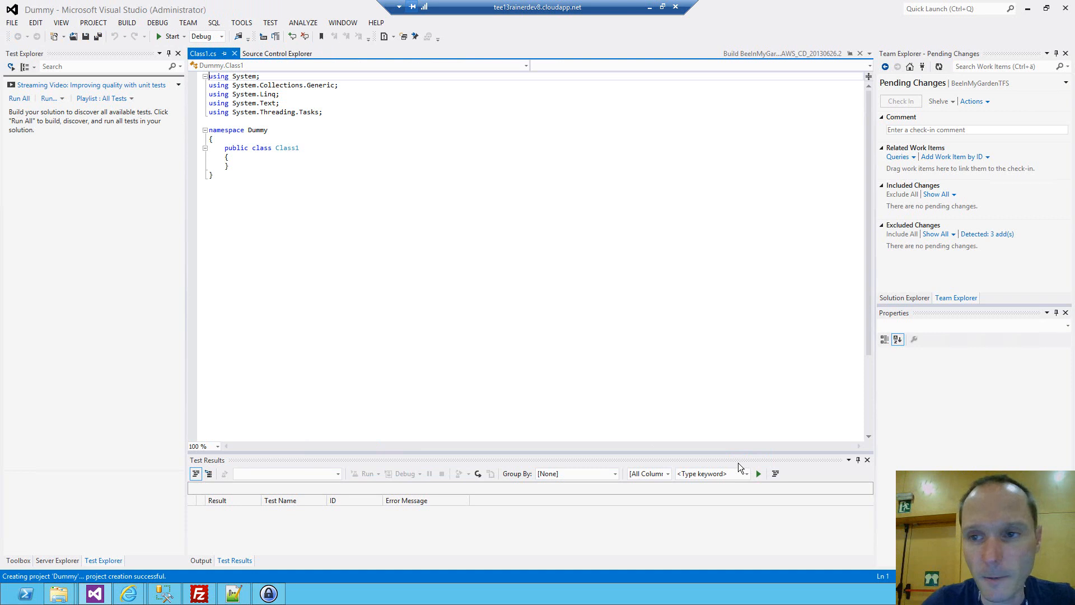
Add AzureContinuousDeployment.11.xaml from Source\BeeInMyGardenTFS\BuildProcessTemplates to the Dummy project as a link.
left_click(906, 299)
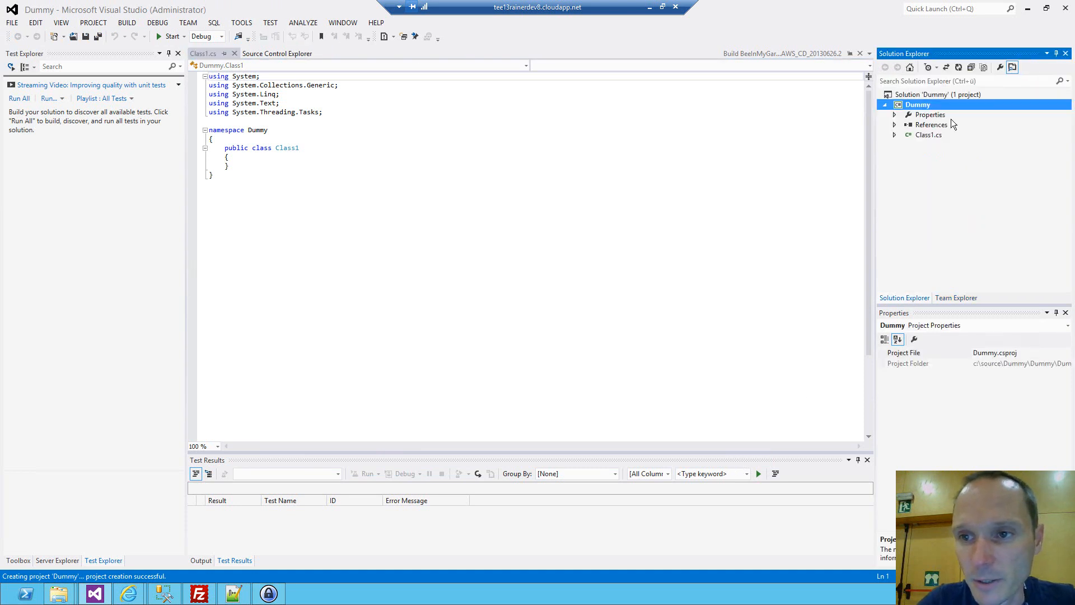
right_click(923, 105)
mouse_move(810, 203)
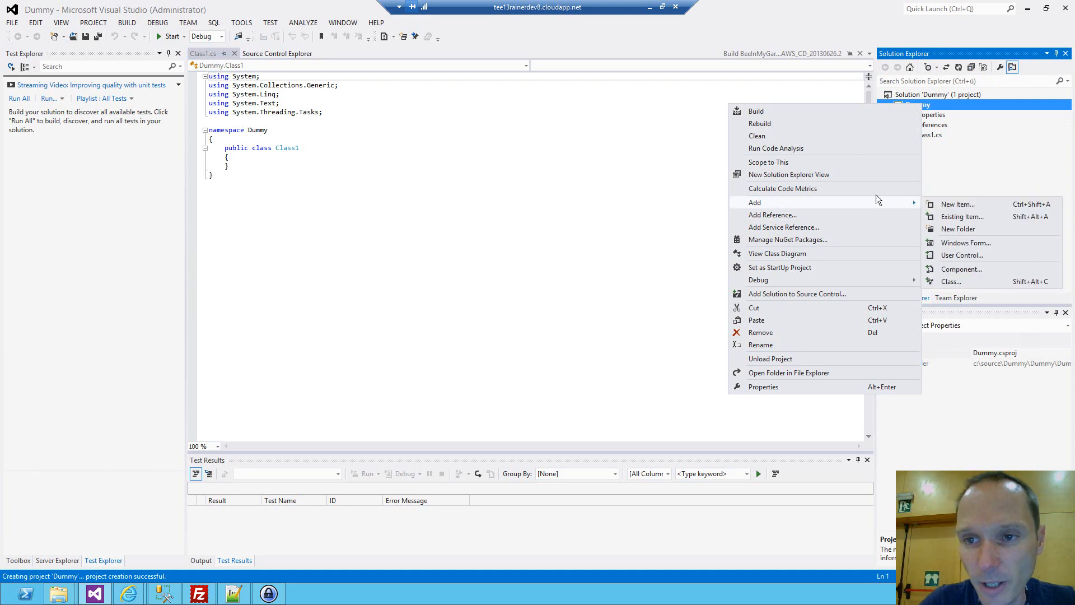
left_click(936, 218)
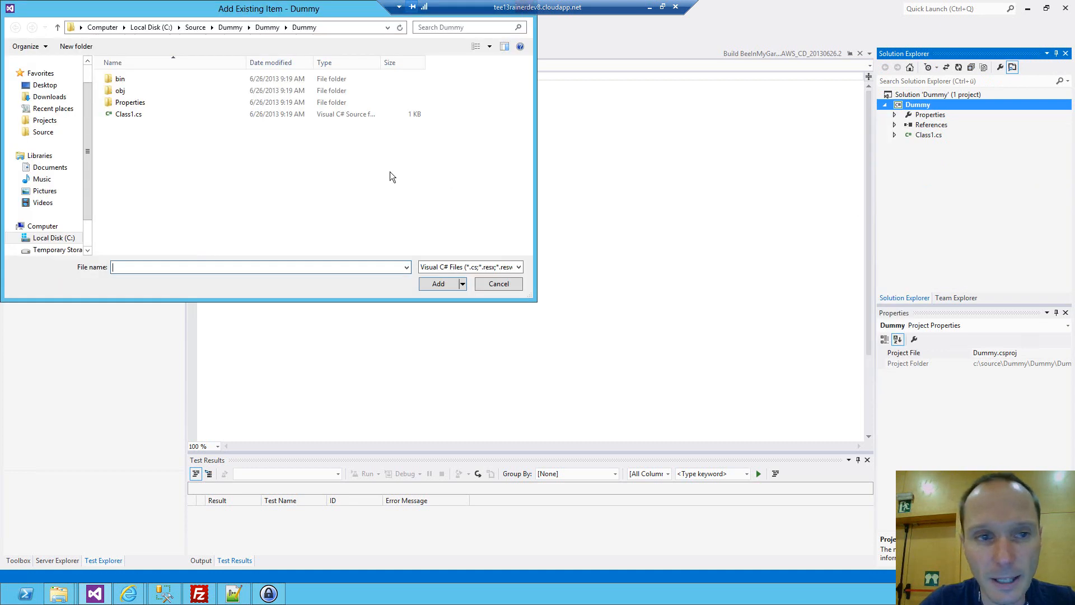
left_click(43, 132)
left_click(143, 83)
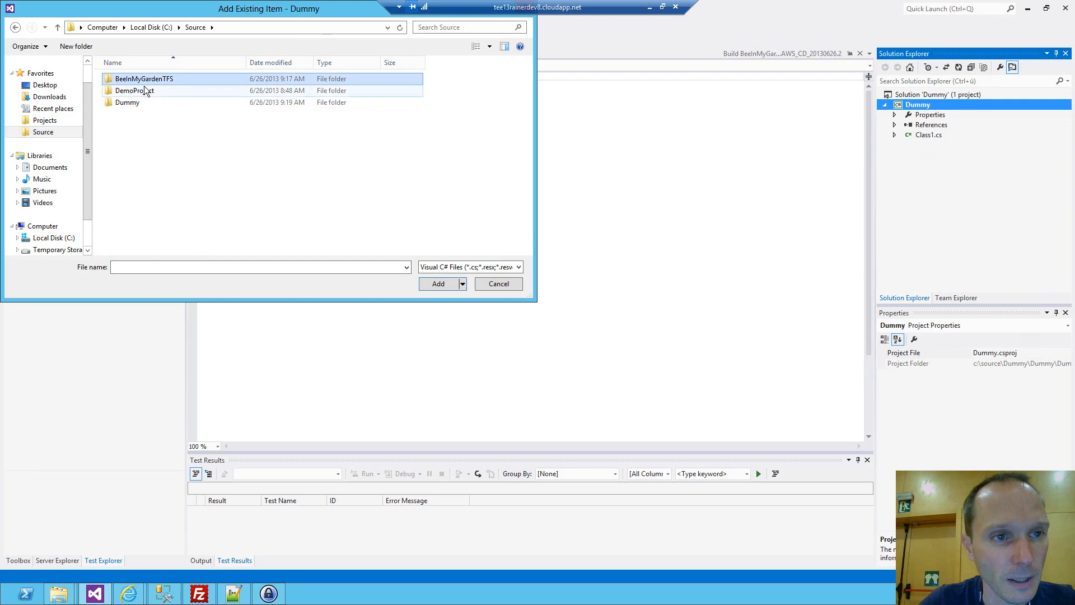
double_click(112, 81)
double_click(132, 126)
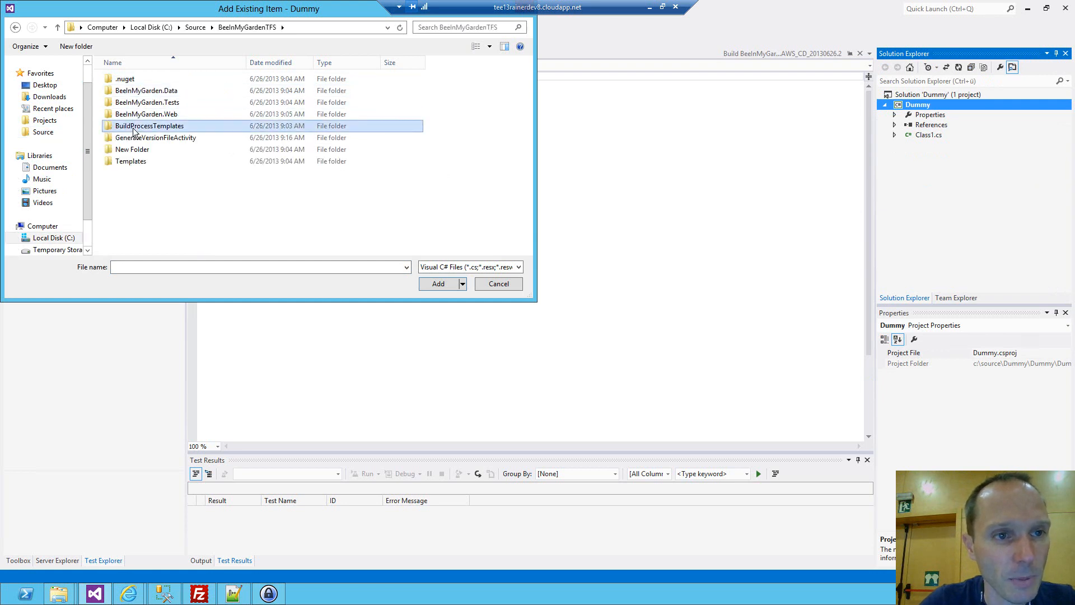
left_click(466, 265)
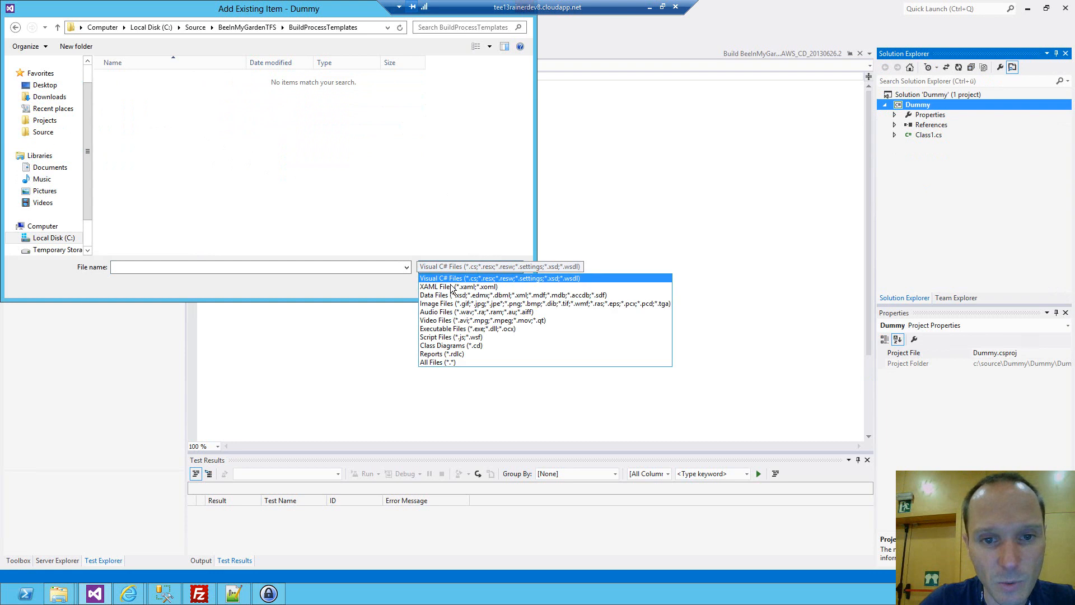
left_click(476, 291)
left_click(206, 80)
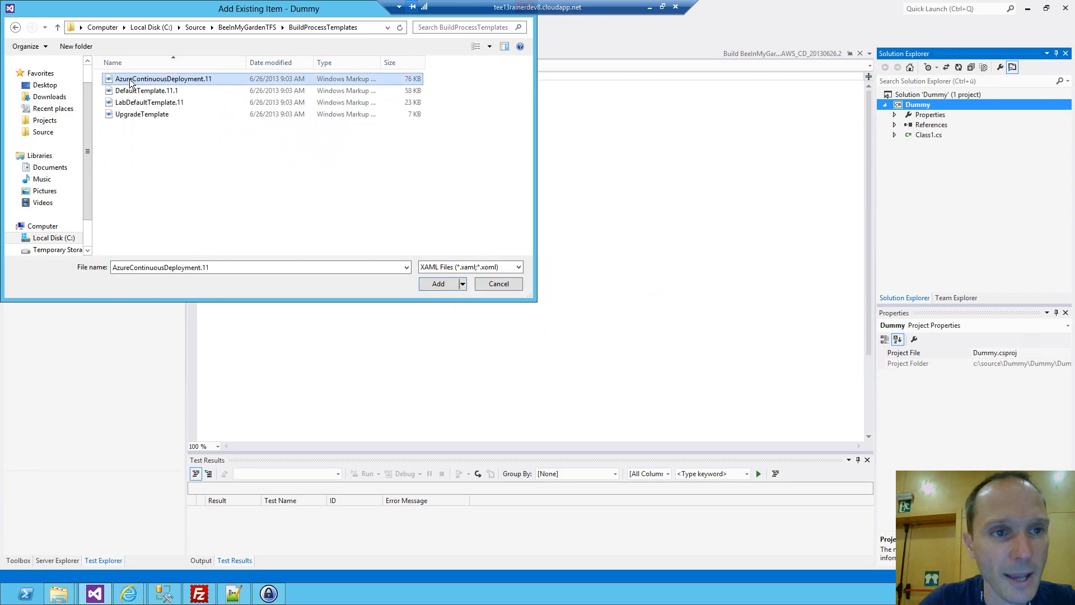
left_click(464, 286)
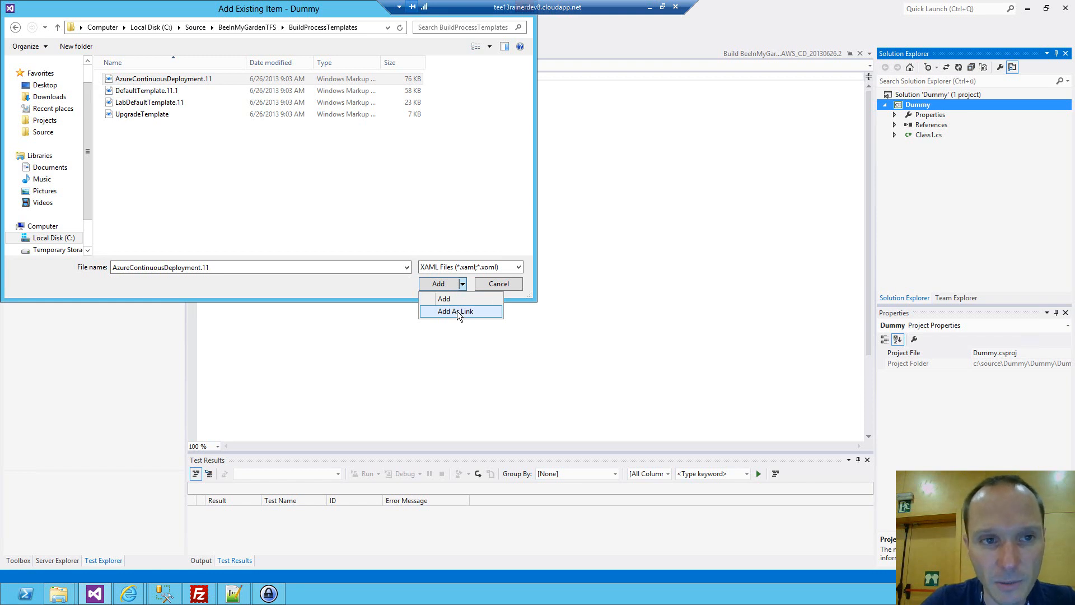
left_click(457, 311)
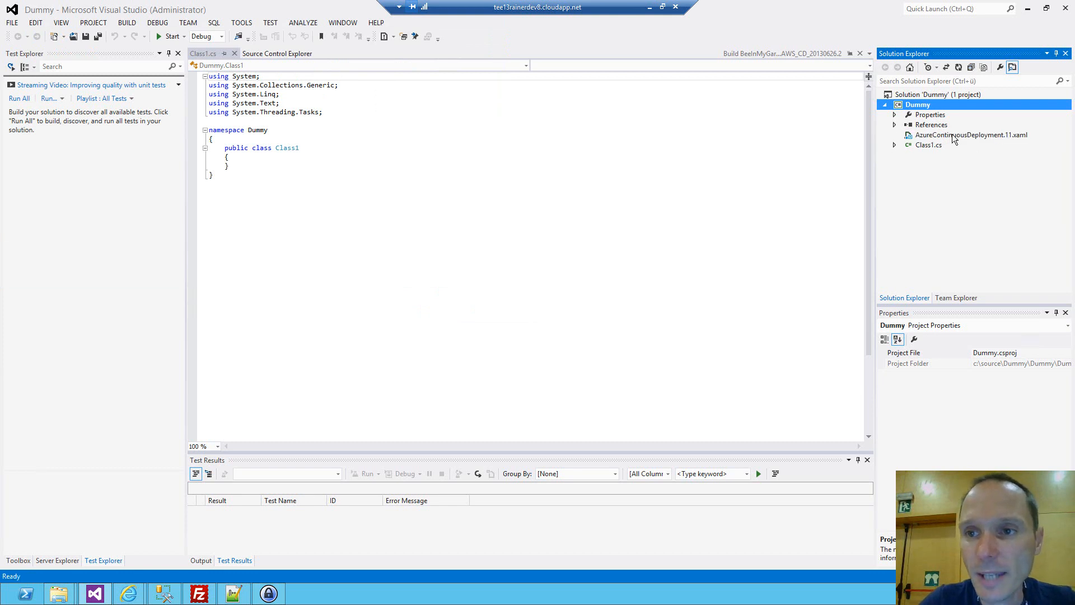
Add a reference to the compiled GenerateVersionFileActivity assembly from the BeeInMyGardenTFS source folder to the Dummy project.
left_click(953, 135)
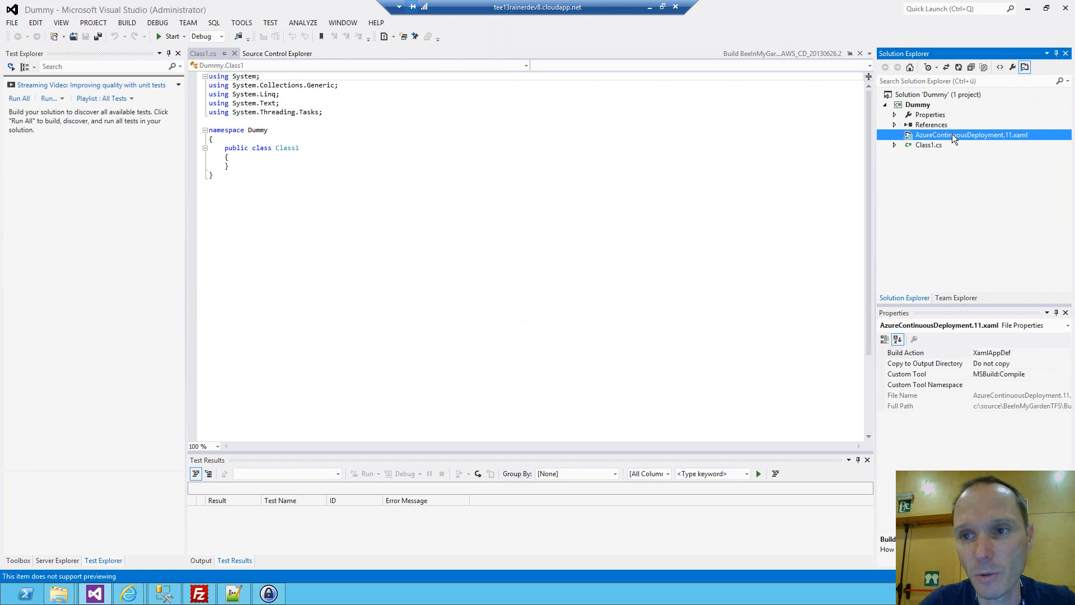
right_click(940, 126)
left_click(960, 137)
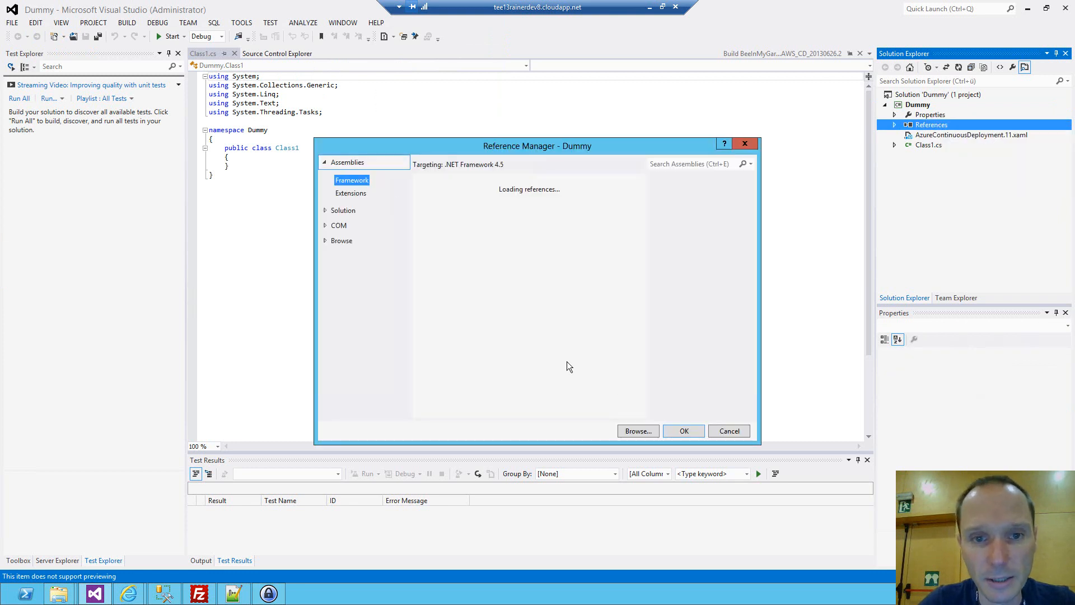
left_click(638, 431)
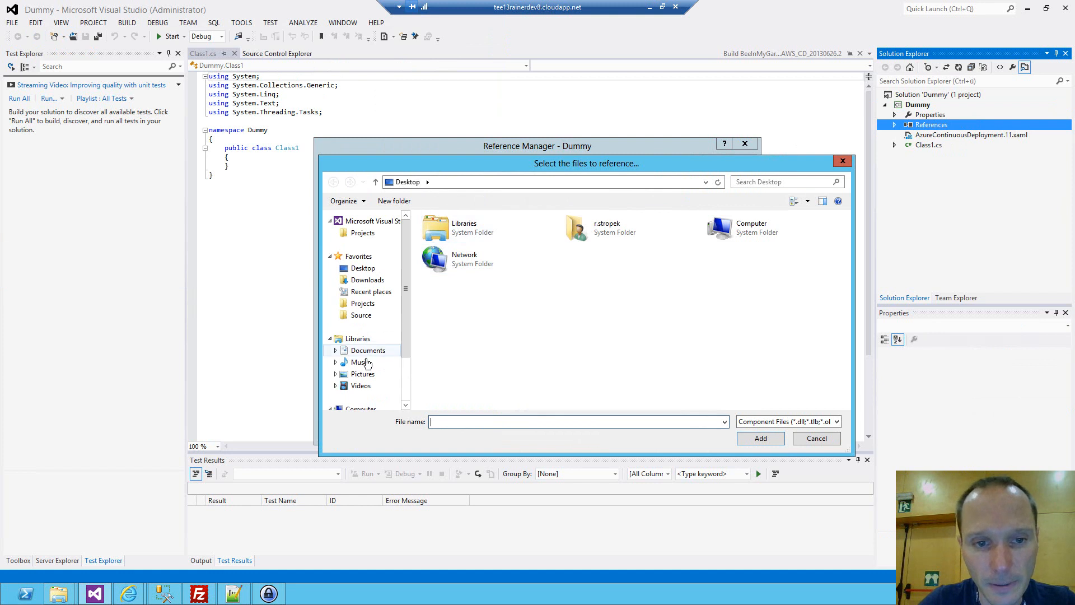
left_click(363, 315)
double_click(460, 233)
double_click(462, 293)
double_click(439, 234)
double_click(439, 234)
left_click(493, 238)
double_click(492, 236)
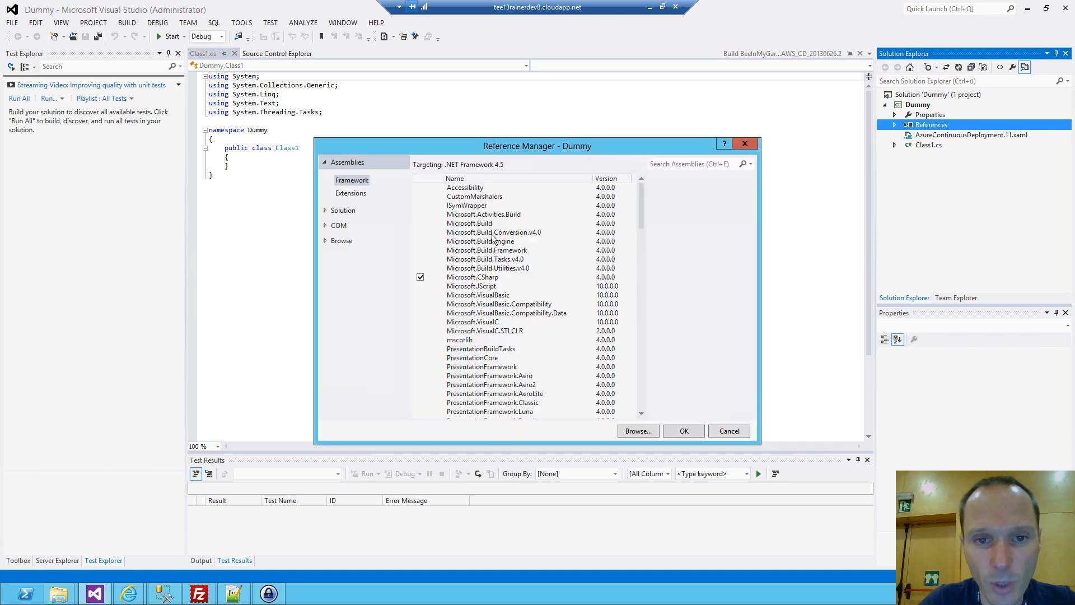
left_click(680, 431)
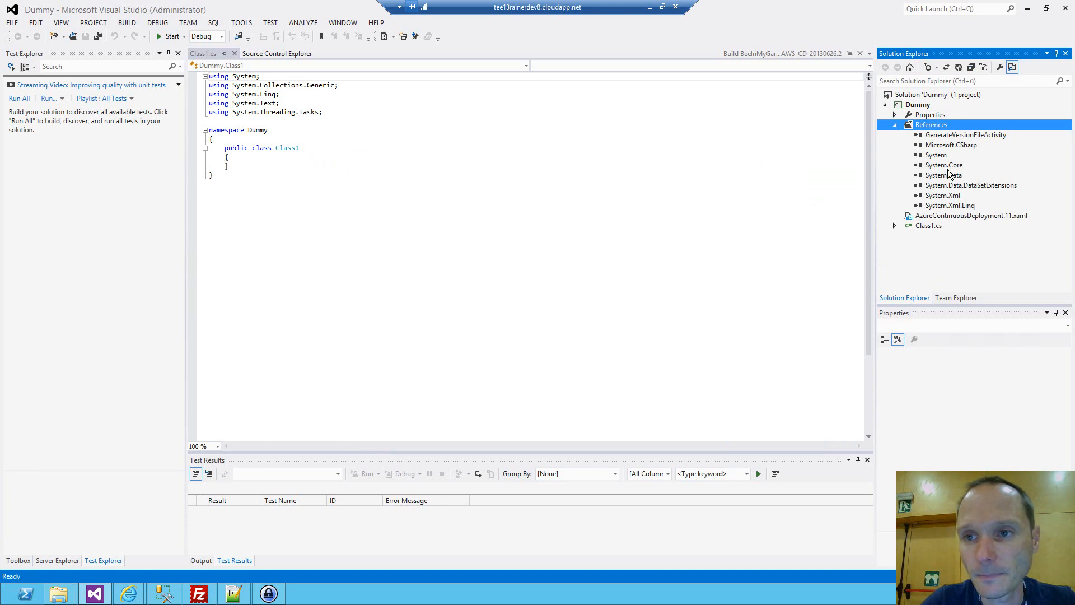
Open AzureContinuousDeployment.11.xaml in the designer and insert a CreateDirectory activity in Run On Agent between Initialize Workspace and If CreateLabel.
left_click(947, 216)
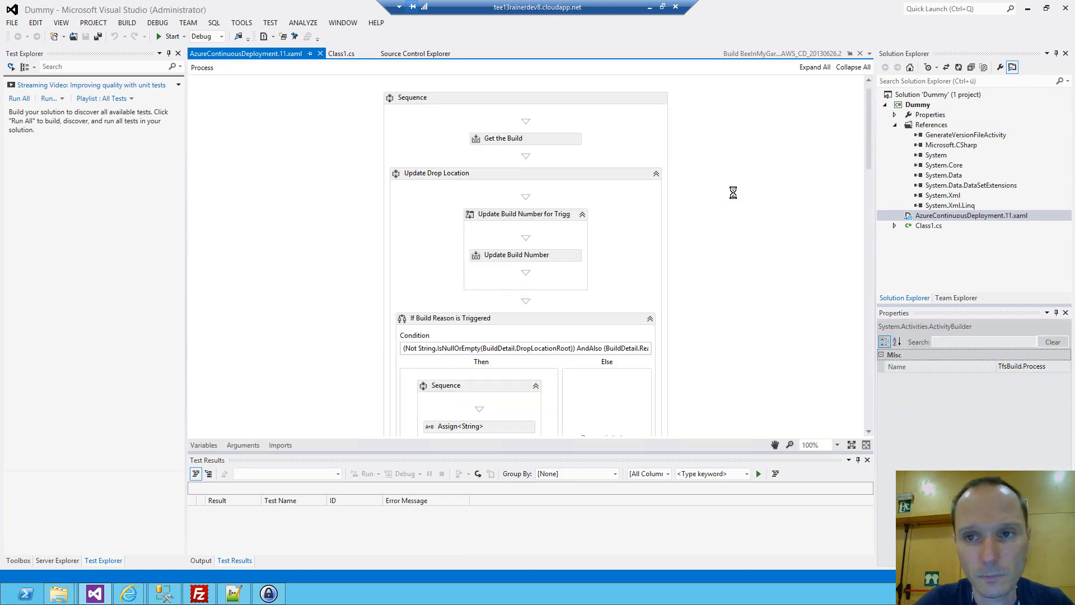
left_click(850, 67)
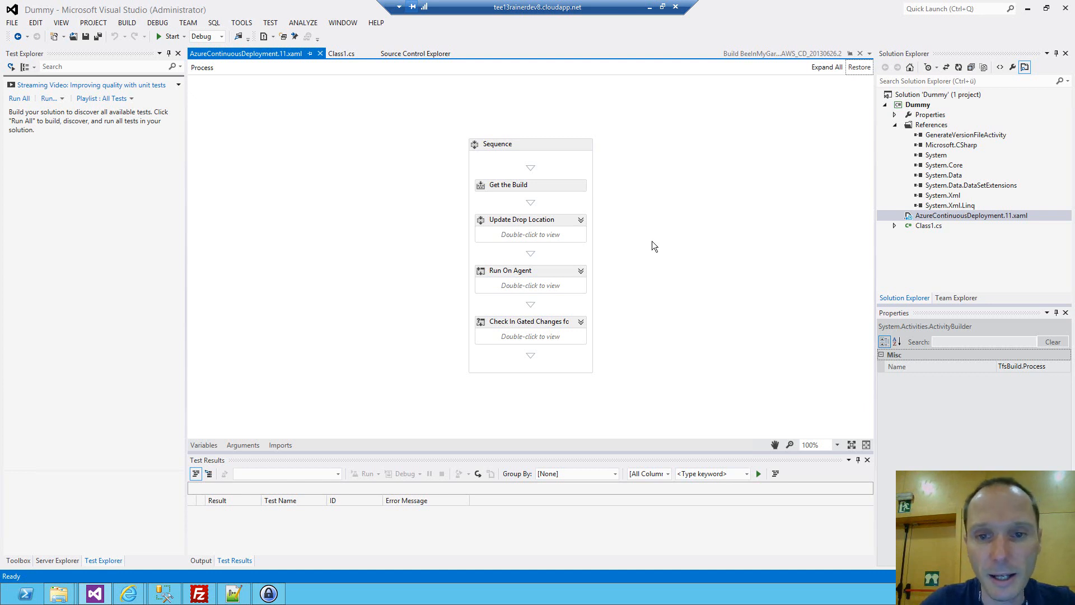
left_click(581, 272)
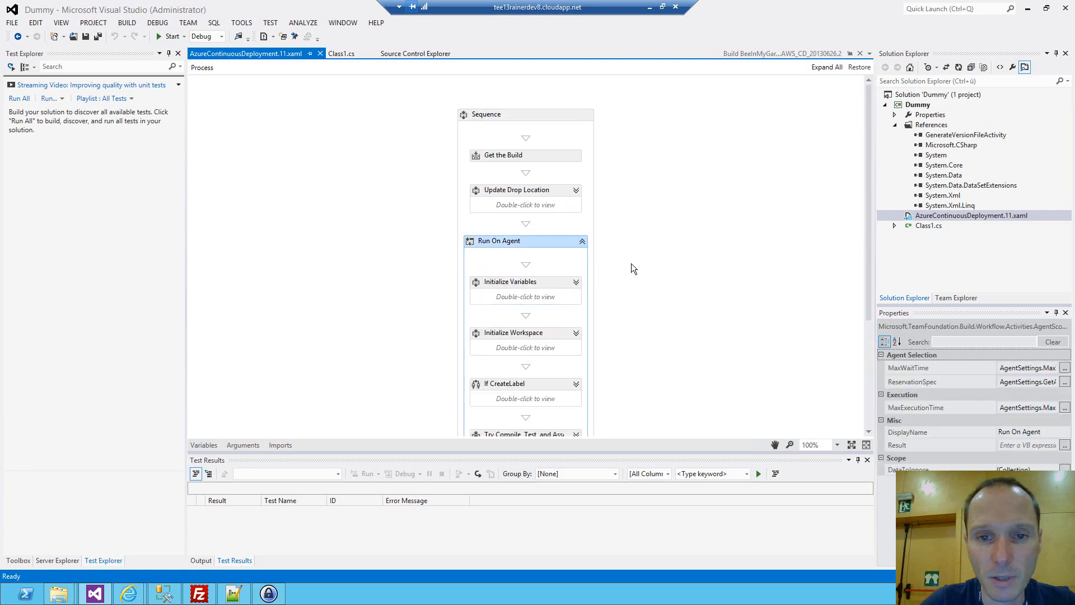
left_click(19, 560)
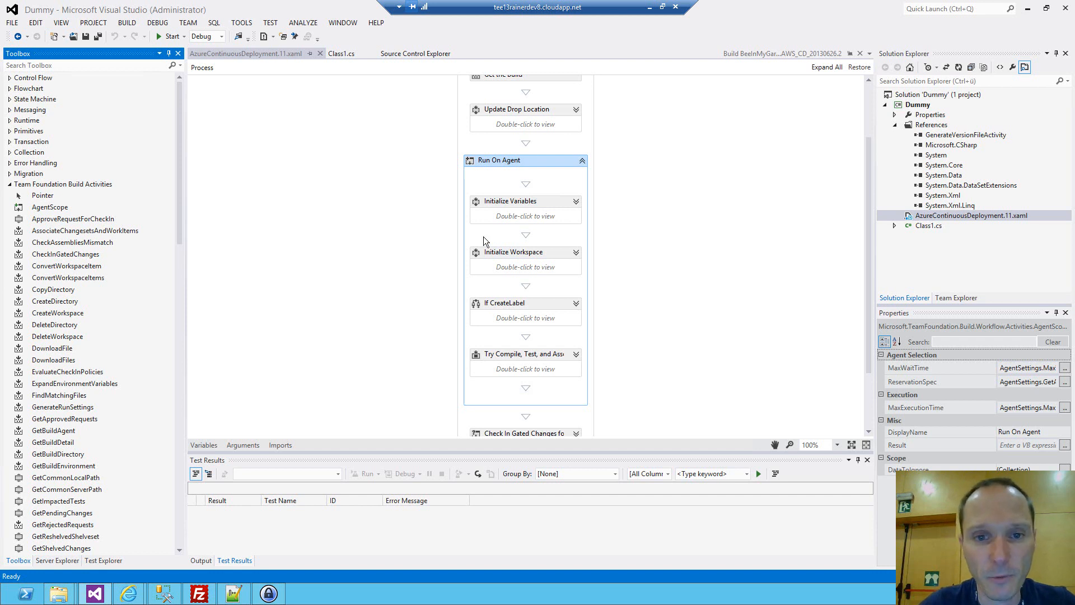
left_click_drag(65, 302, 524, 300)
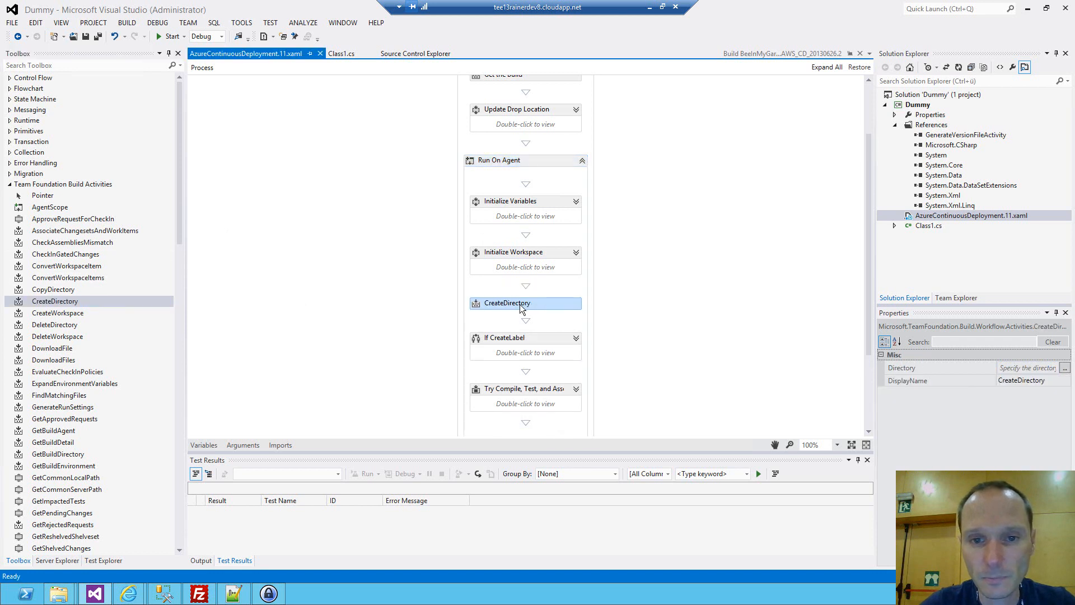
Set the CreateDirectory activity's Directory property to System.IO.Path.Combine(SourcesDirectory, "Generated").
left_click_drag(875, 377, 647, 378)
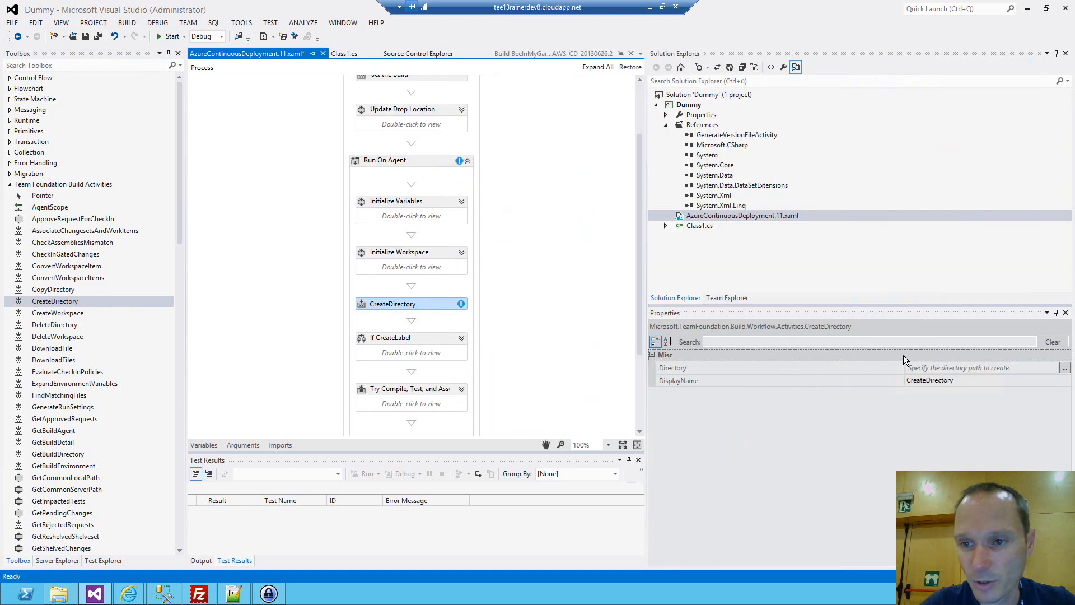
left_click_drag(904, 367, 721, 375)
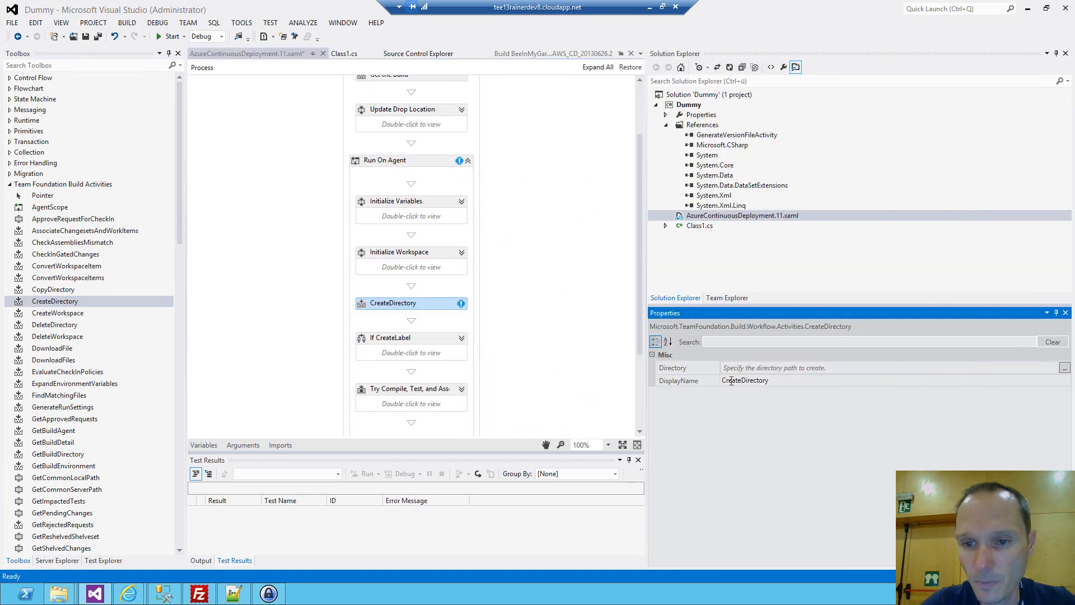
left_click(865, 369)
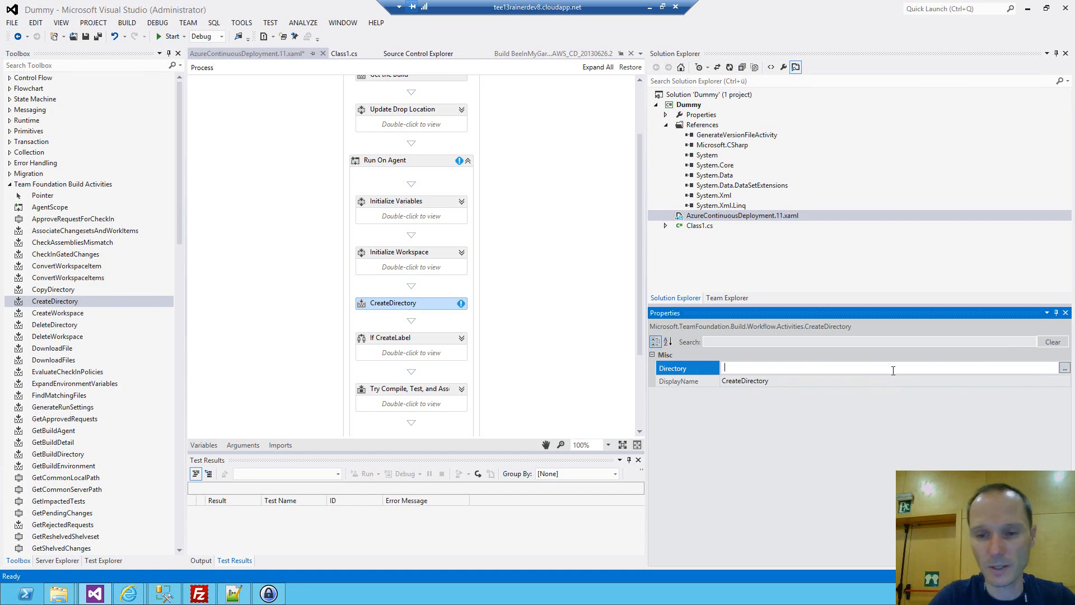
type("System.Io")
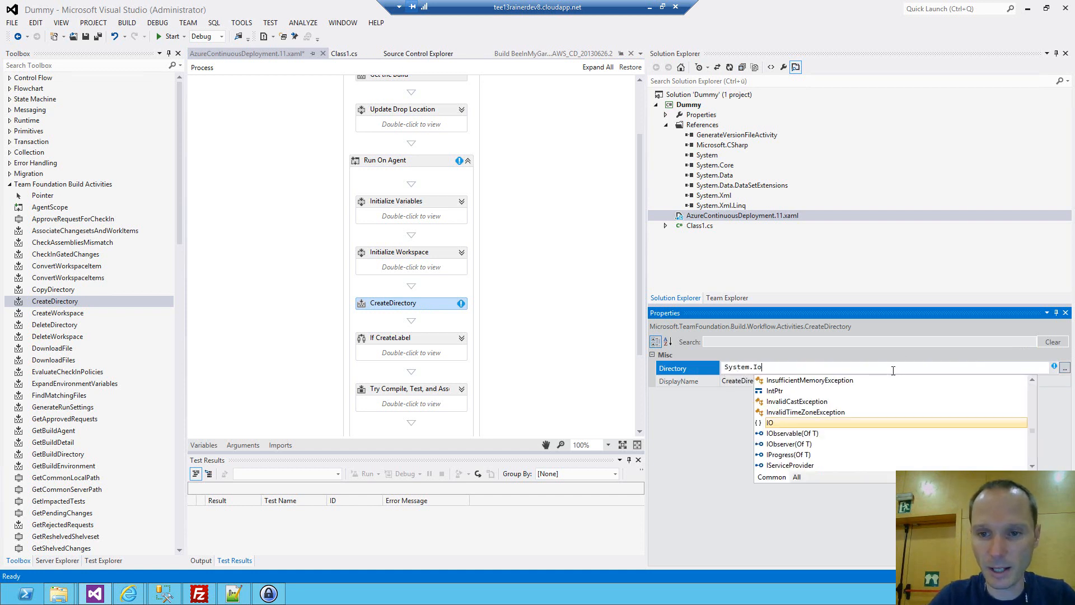
type(".C")
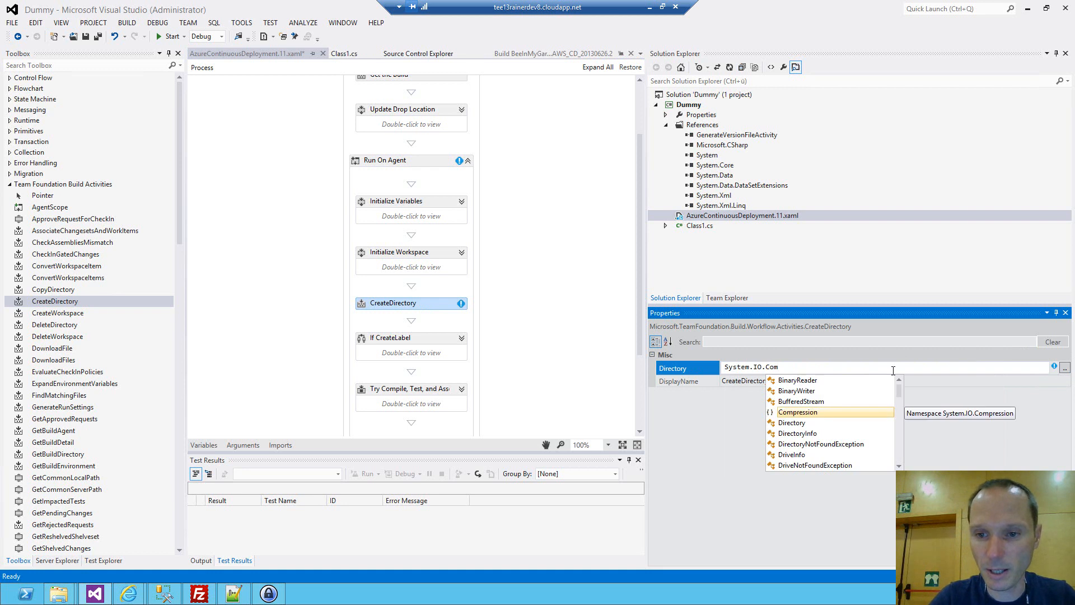
key("BackSpace")
type("Path.Com")
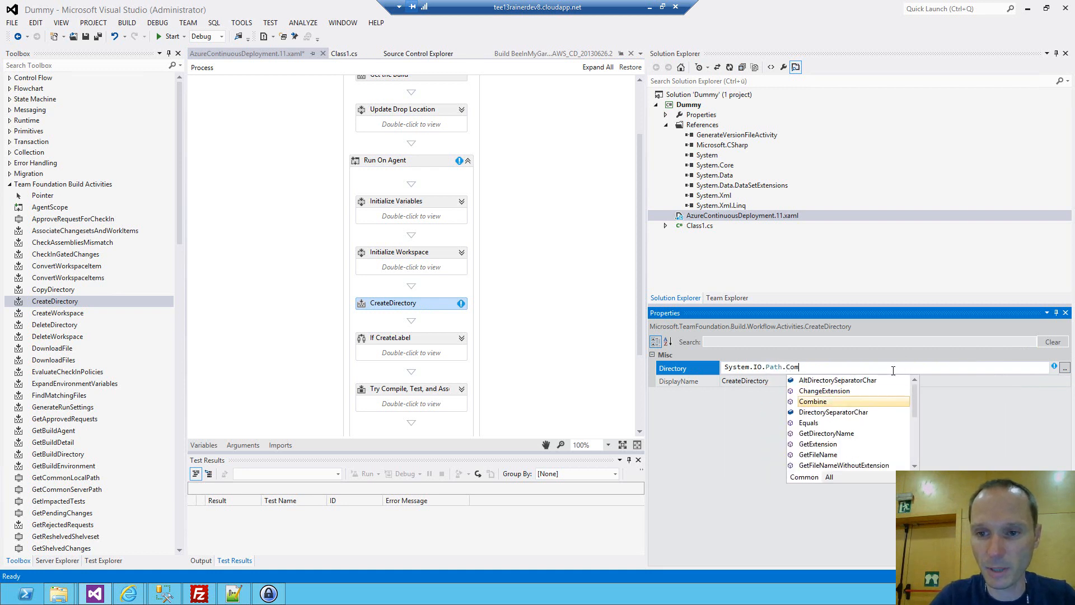
key("Tab")
type("(")
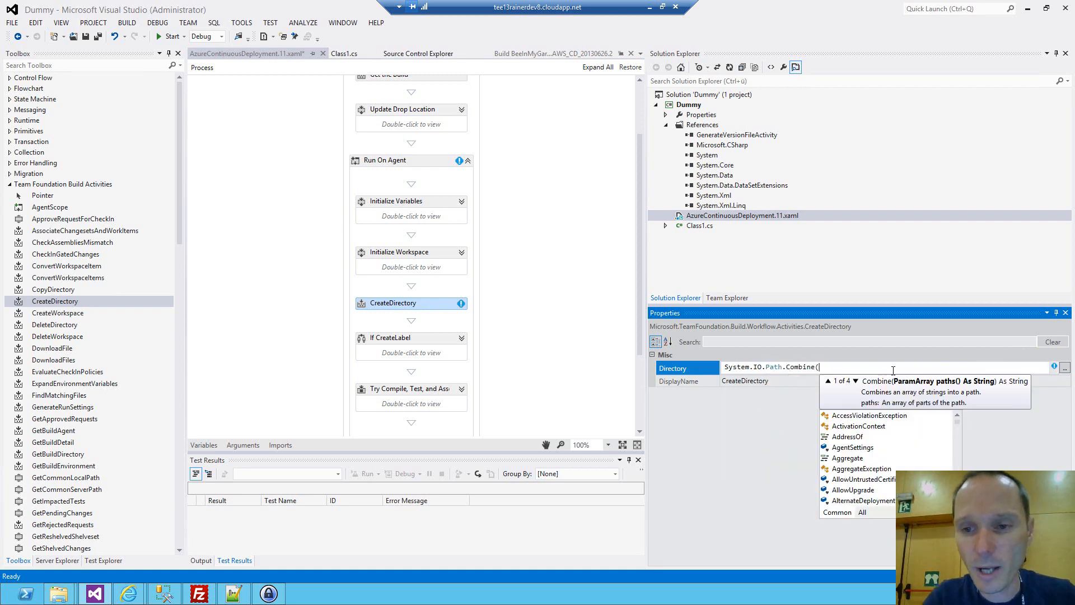
type("Source")
key("Tab")
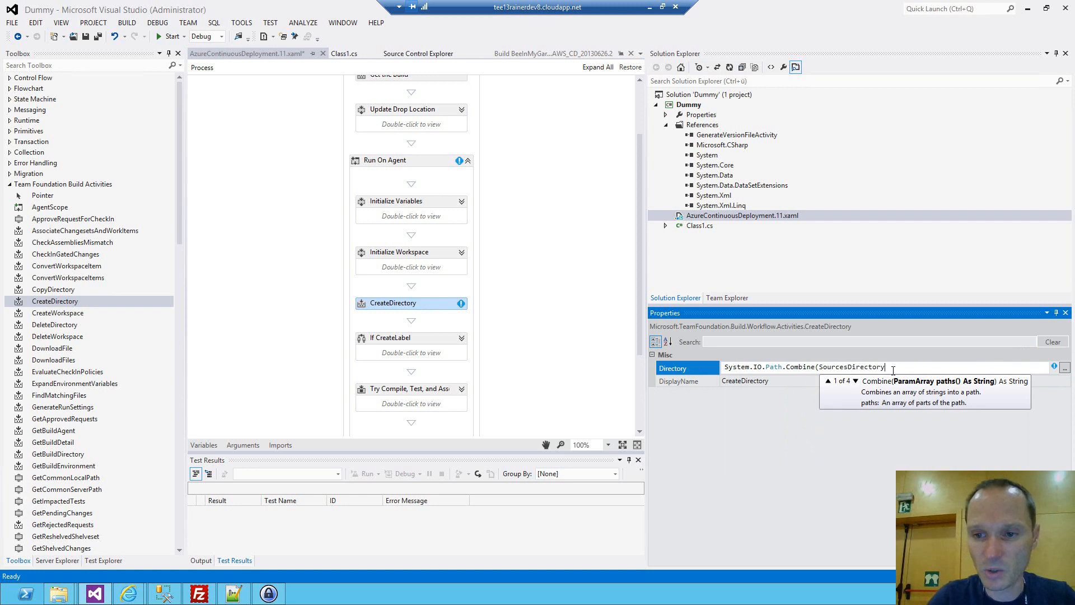
type(", \"")
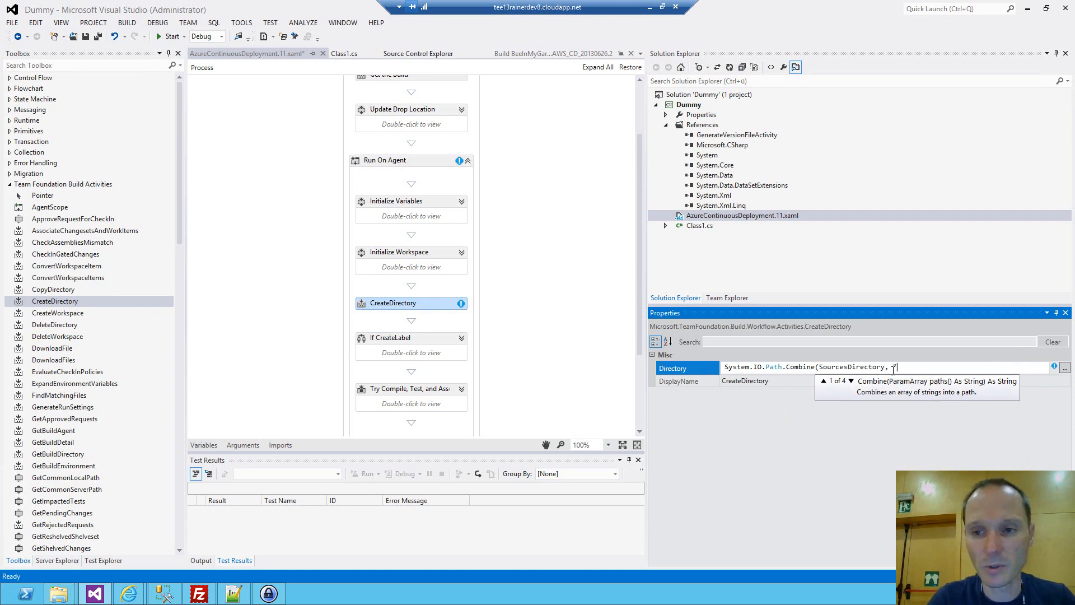
type("Generated\")")
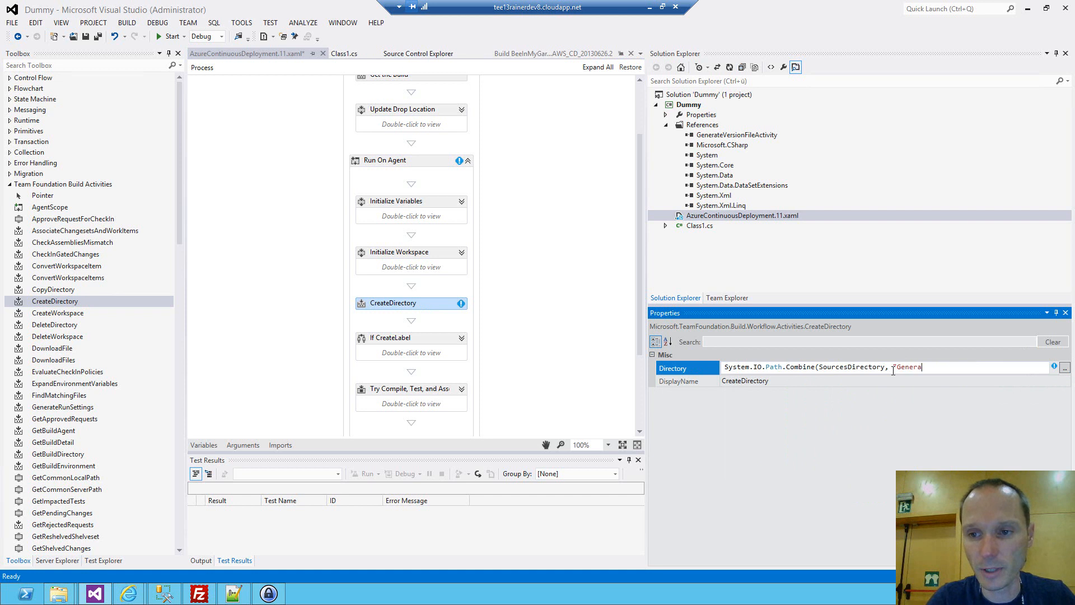
key("Return")
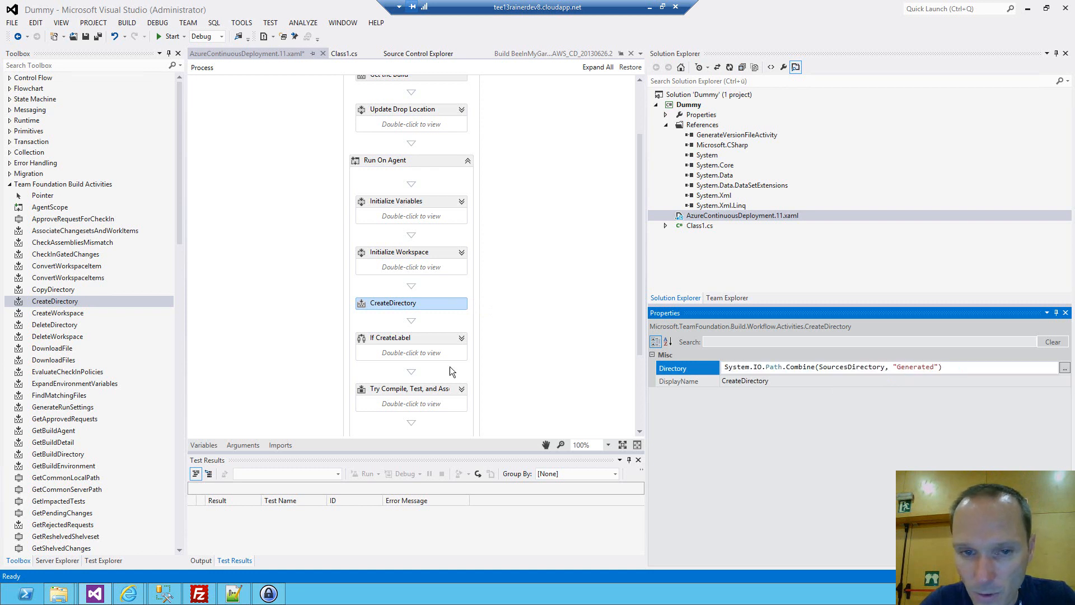
left_click(432, 318)
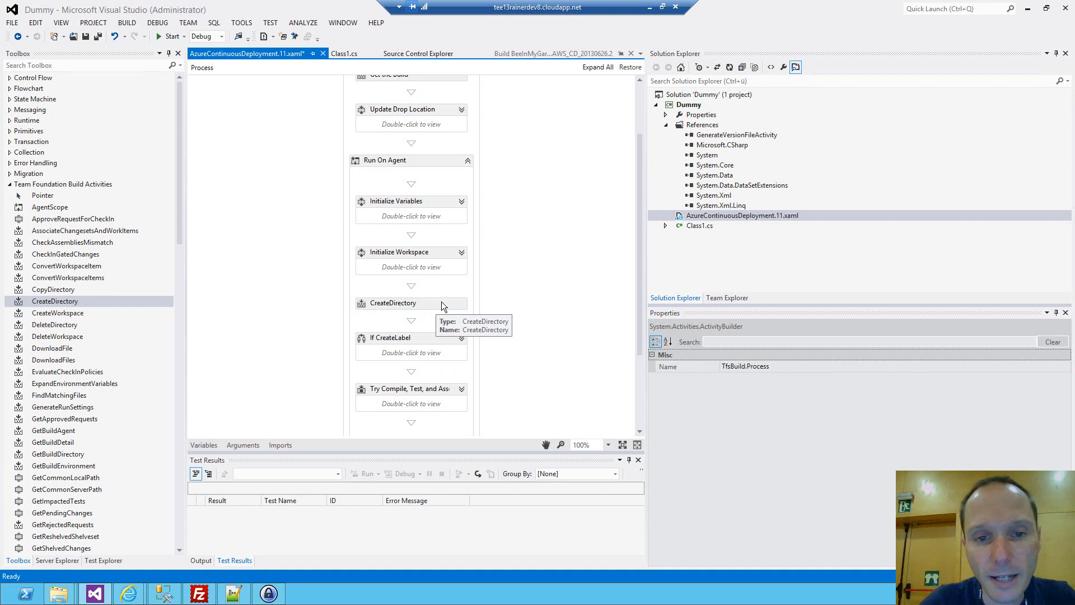
left_click(441, 302)
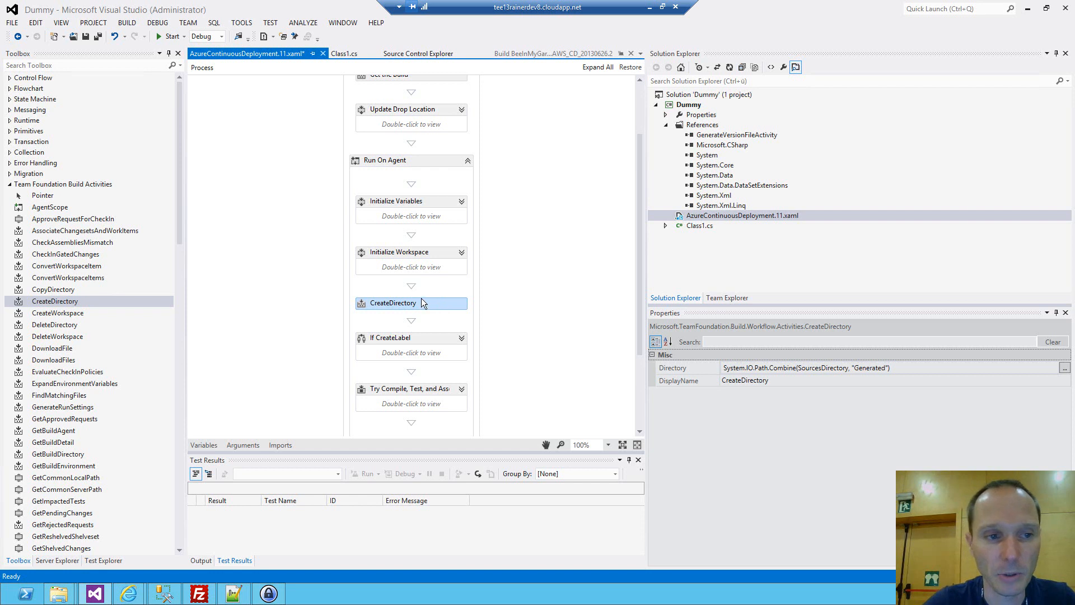
Add the GenerateVersionFile activity to the Team Foundation Build Activities toolbox from the assembly in Source\BeeInMyGardenTFS\GenerateVersionFileActivity\bin\Debug.
left_click_drag(180, 217, 181, 245)
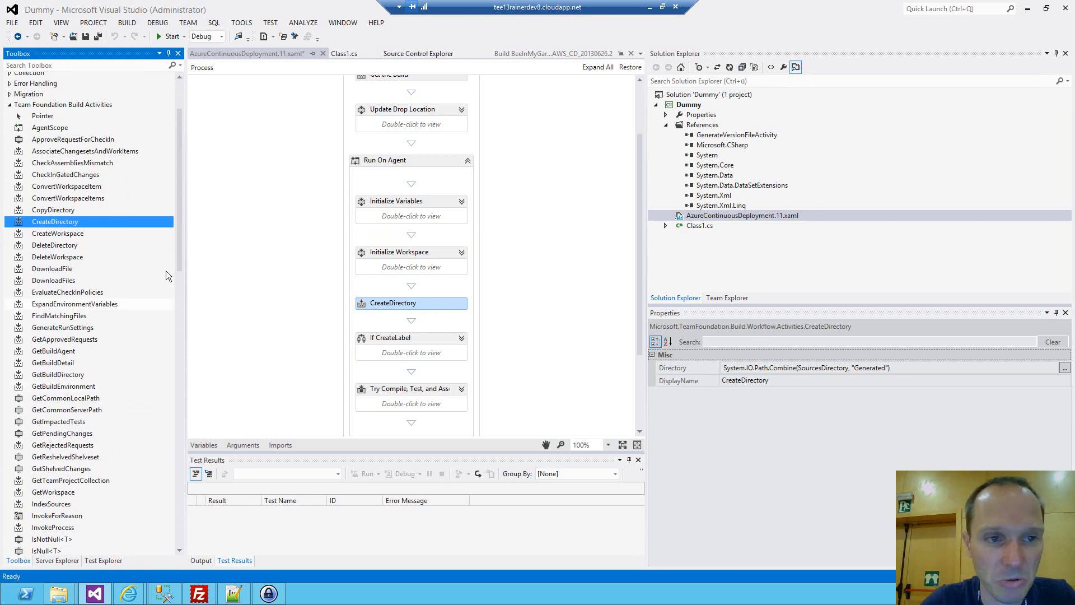
right_click(165, 236)
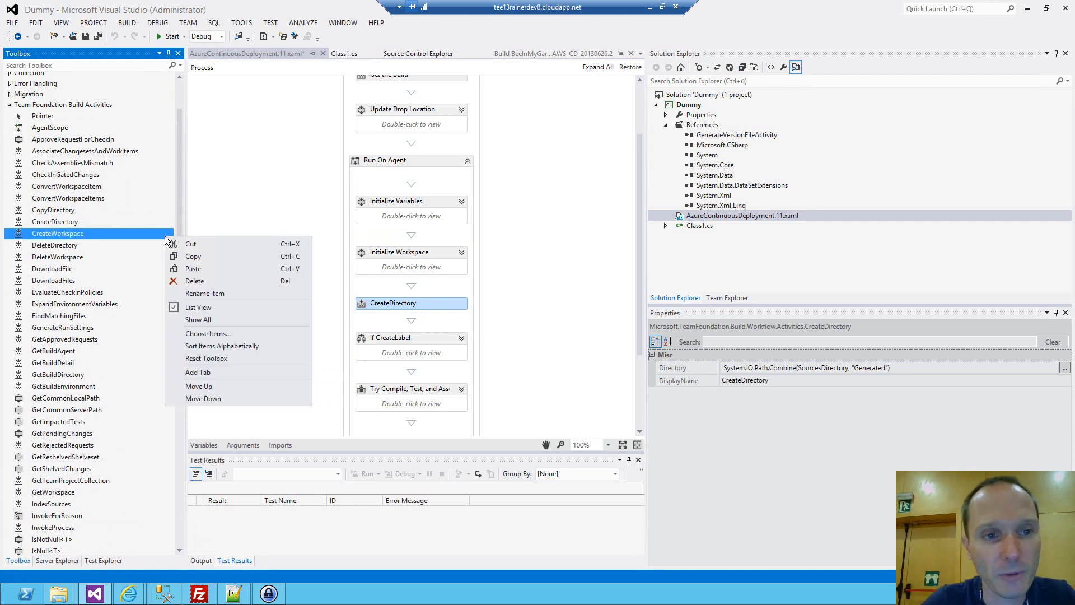
left_click(207, 334)
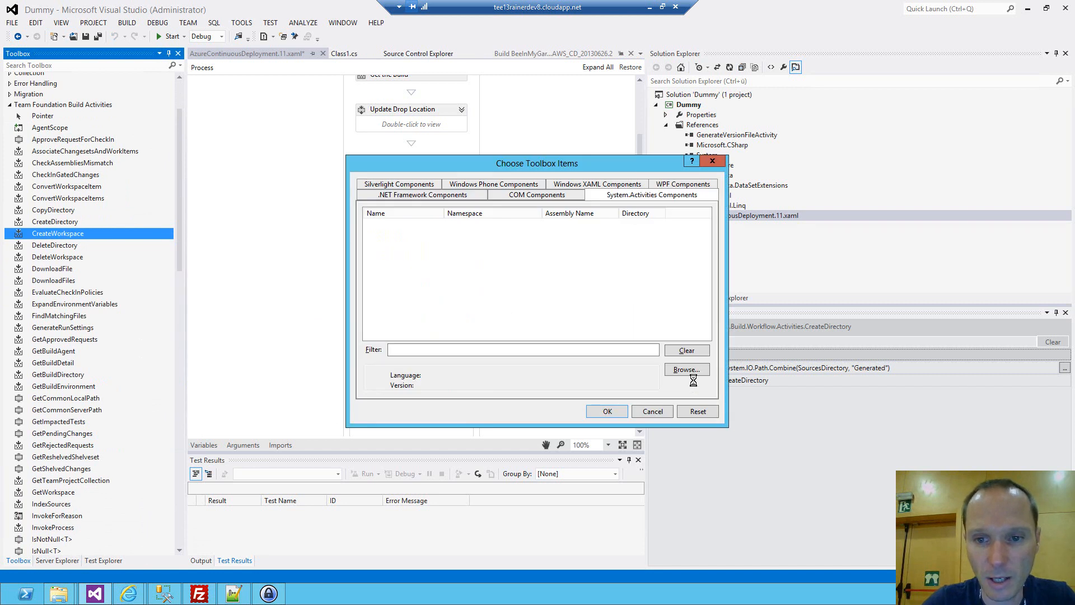
left_click(687, 370)
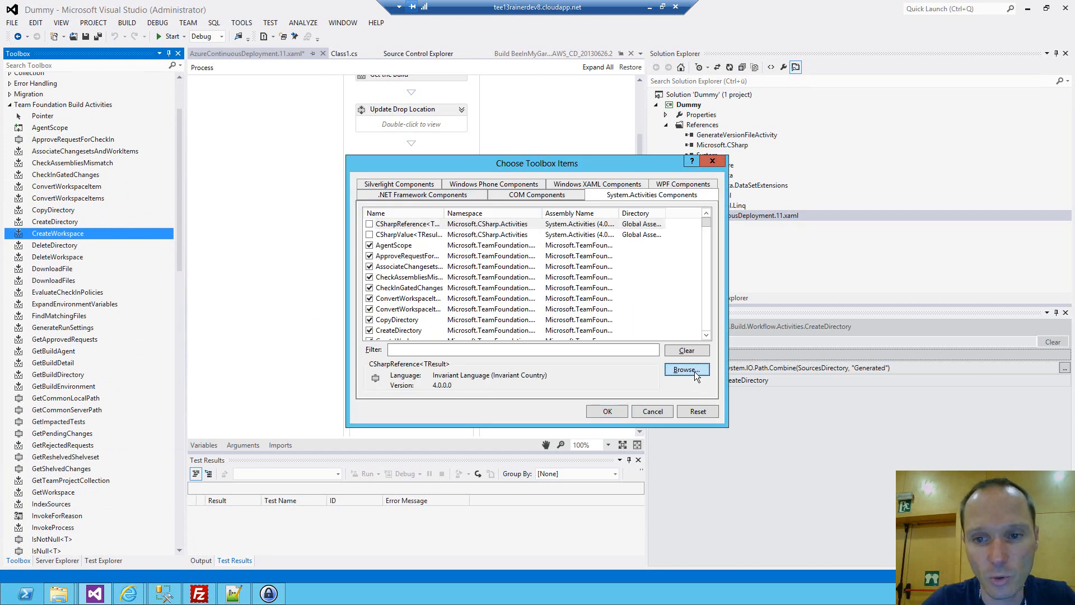
left_click(400, 336)
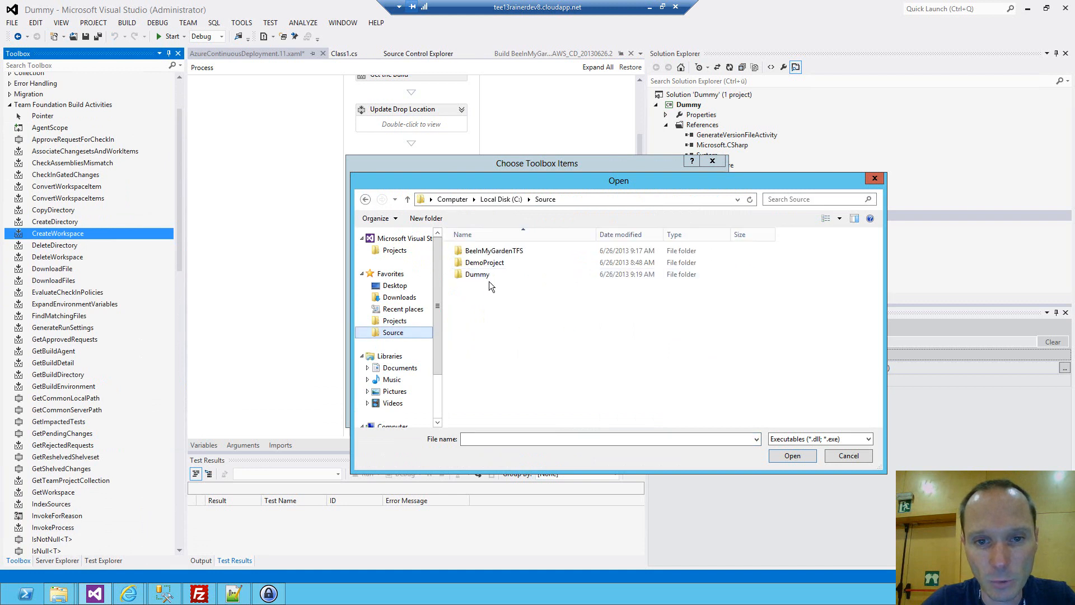
double_click(492, 252)
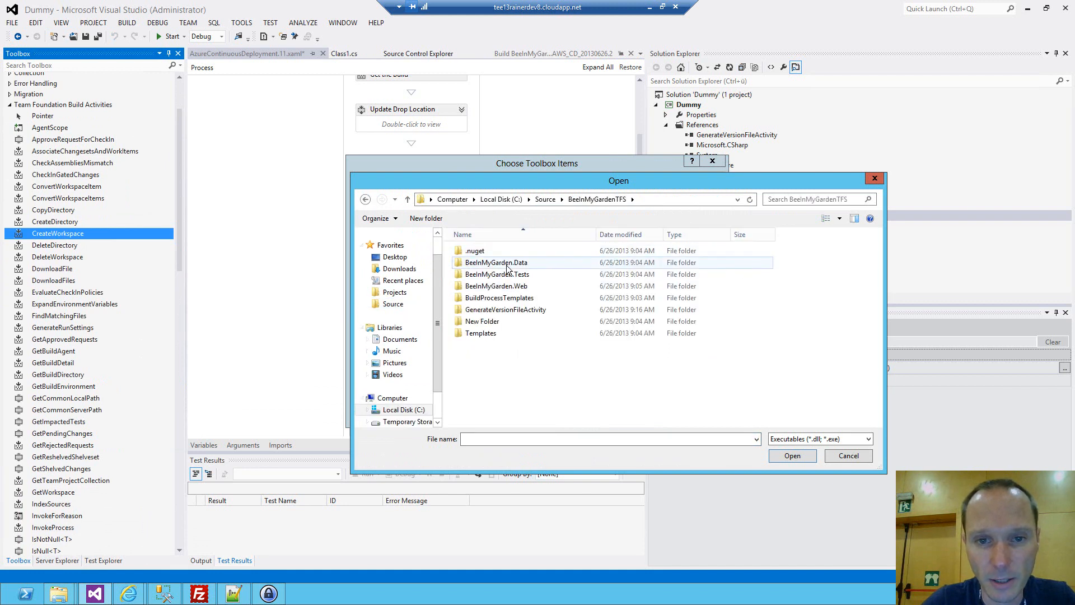
double_click(495, 311)
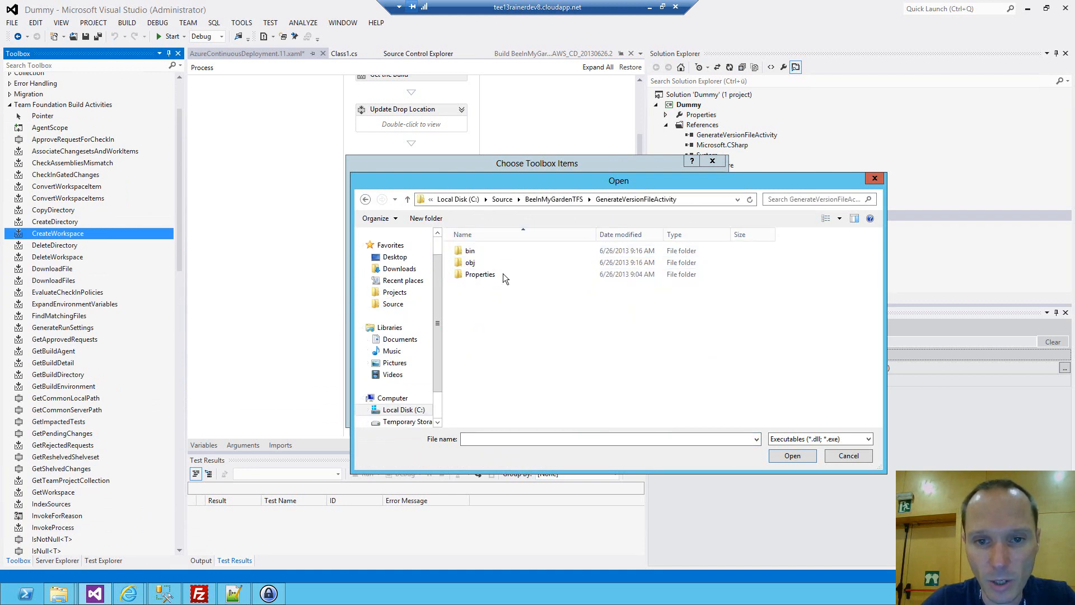
double_click(471, 252)
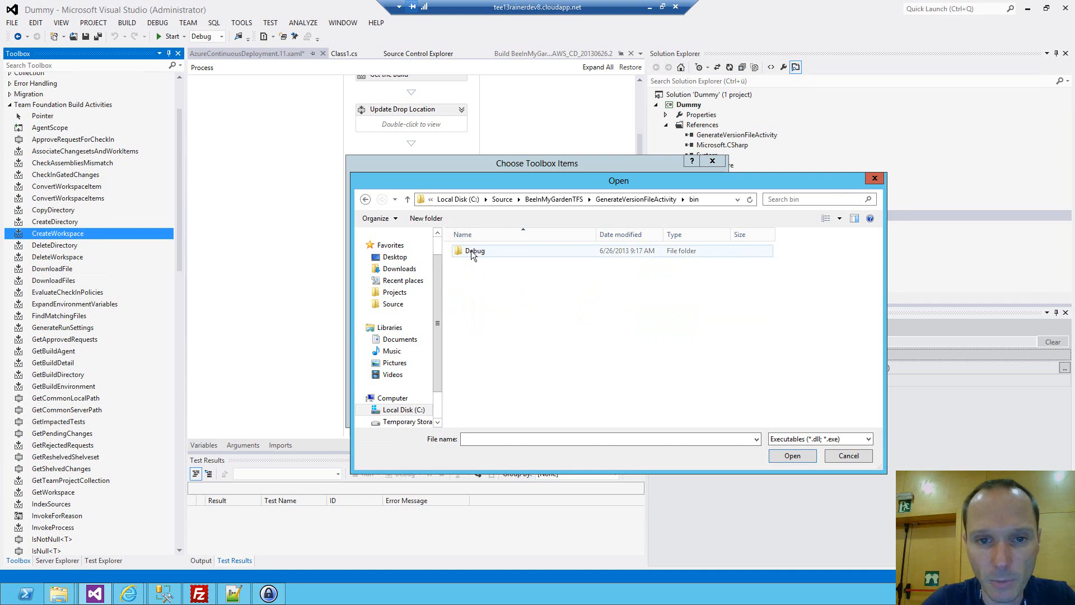
double_click(471, 250)
double_click(495, 252)
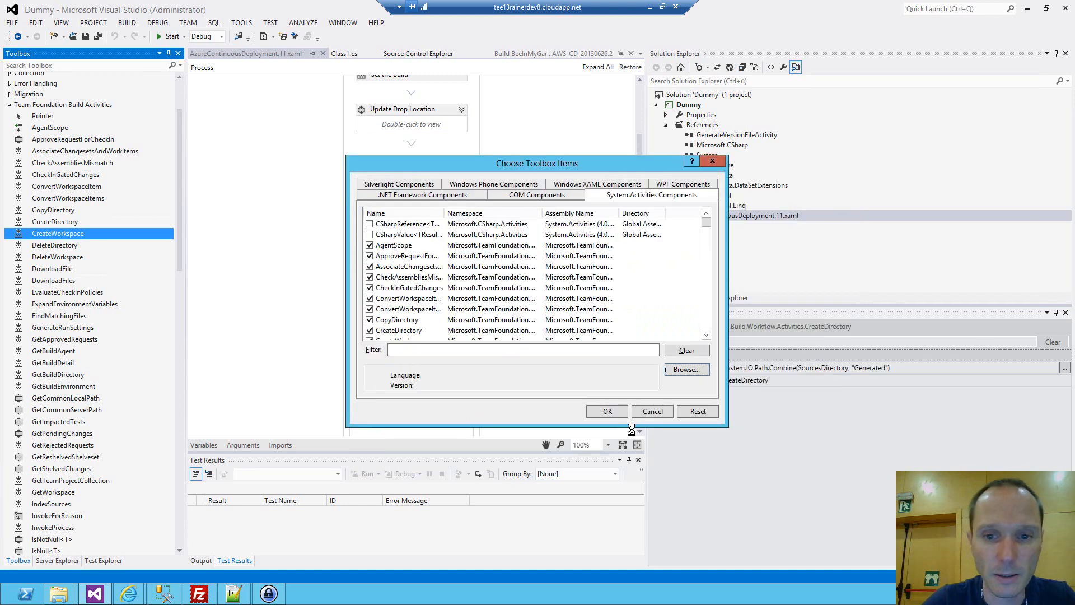
left_click(607, 412)
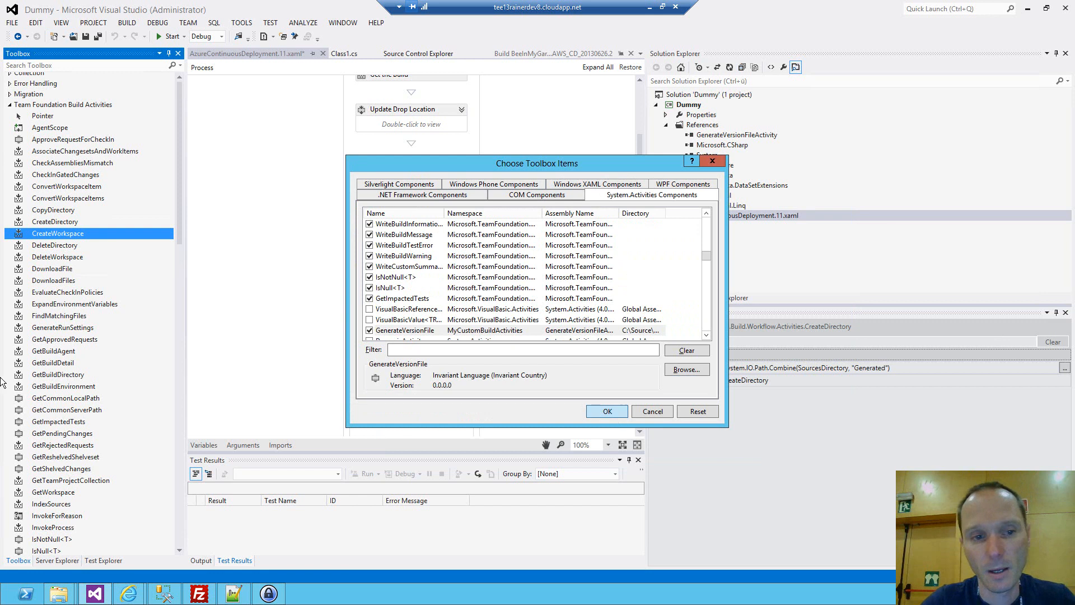
Insert a GenerateVersionFile activity in Run On Agent between CreateDirectory and If CreateLabel, and check CreateDirectory's directory expression.
left_click_drag(178, 202, 168, 432)
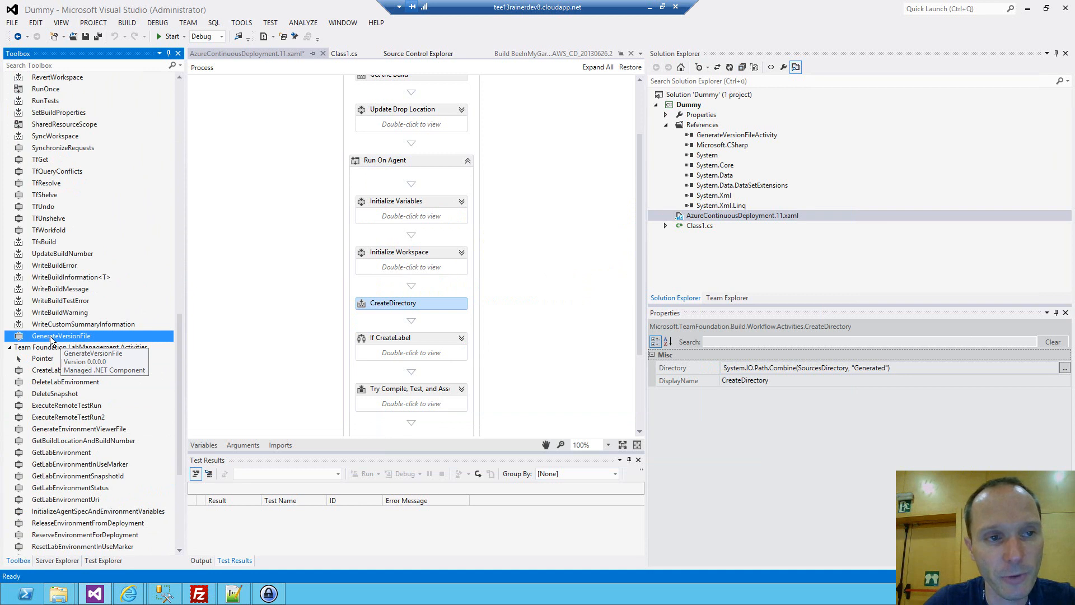
left_click_drag(50, 340, 424, 337)
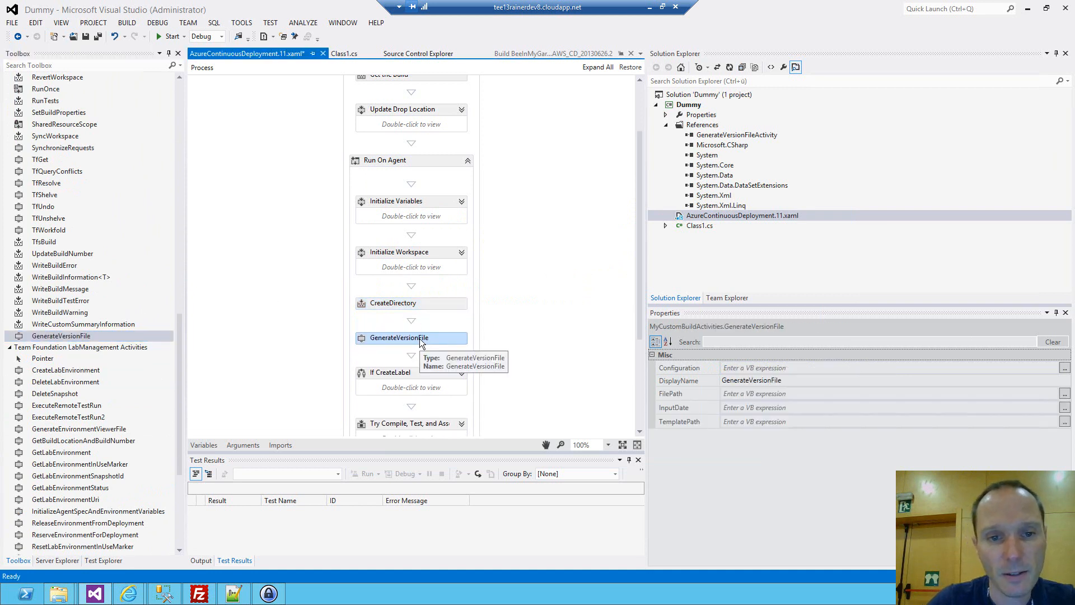
left_click(374, 303)
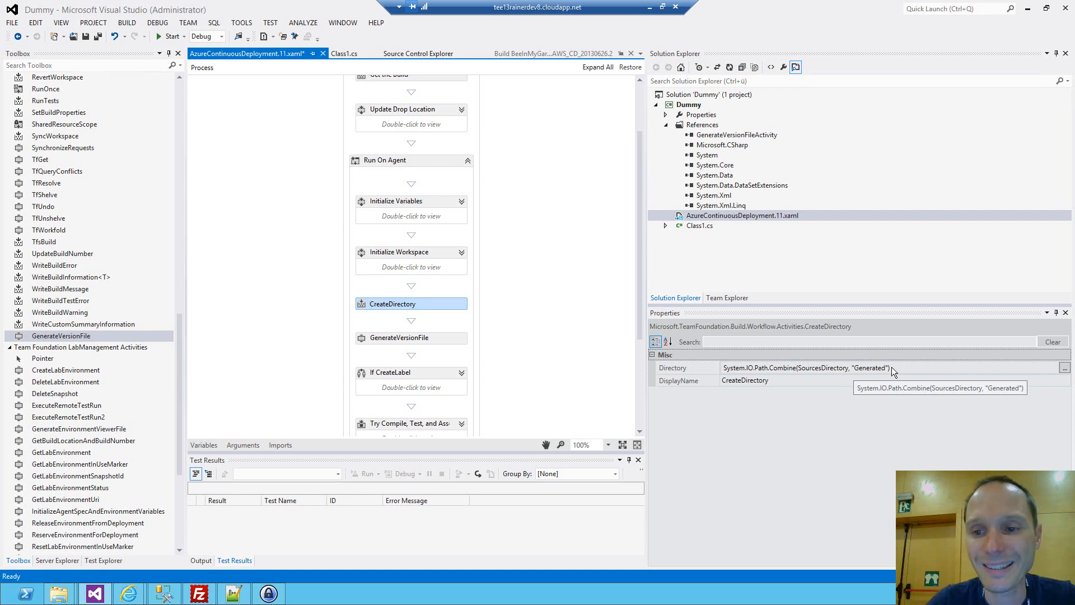
Set the GenerateVersionFile activity's Configuration property to "MyConfig".
left_click(433, 338)
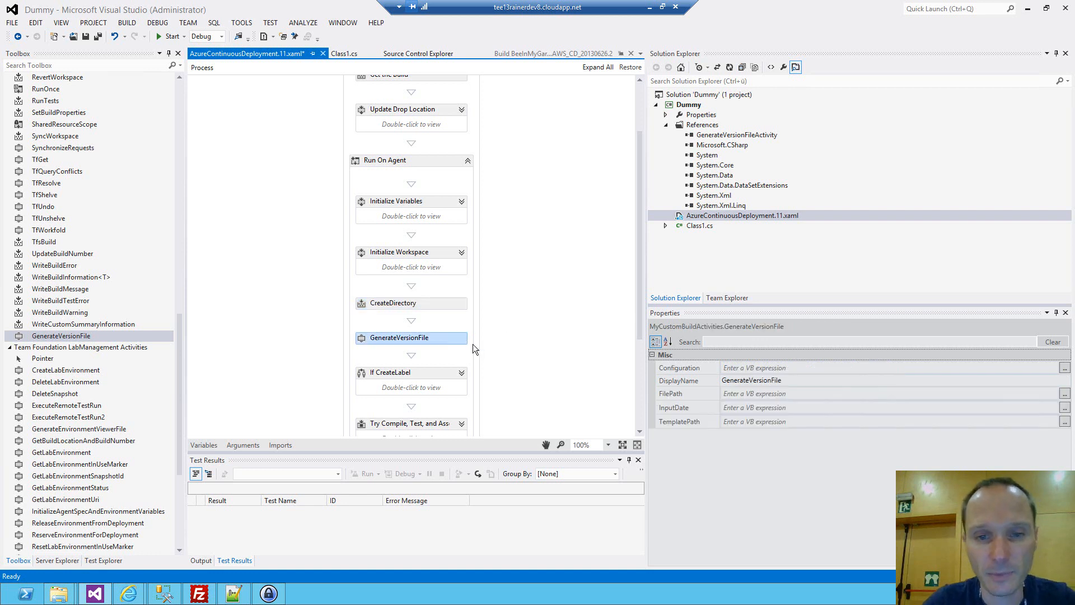
left_click(795, 368)
type("\"MyConfig\"")
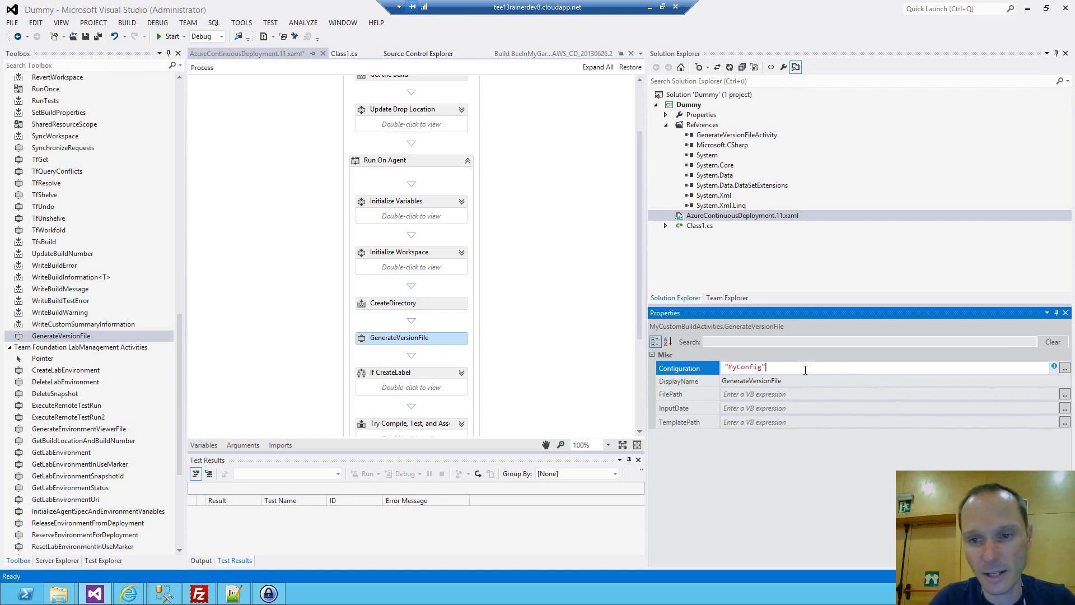
key("Return")
Set the GenerateVersionFile activity's FilePath property to Path.Combine(SourcesDirectory, "Generated", "Version.cs").
left_click(761, 394)
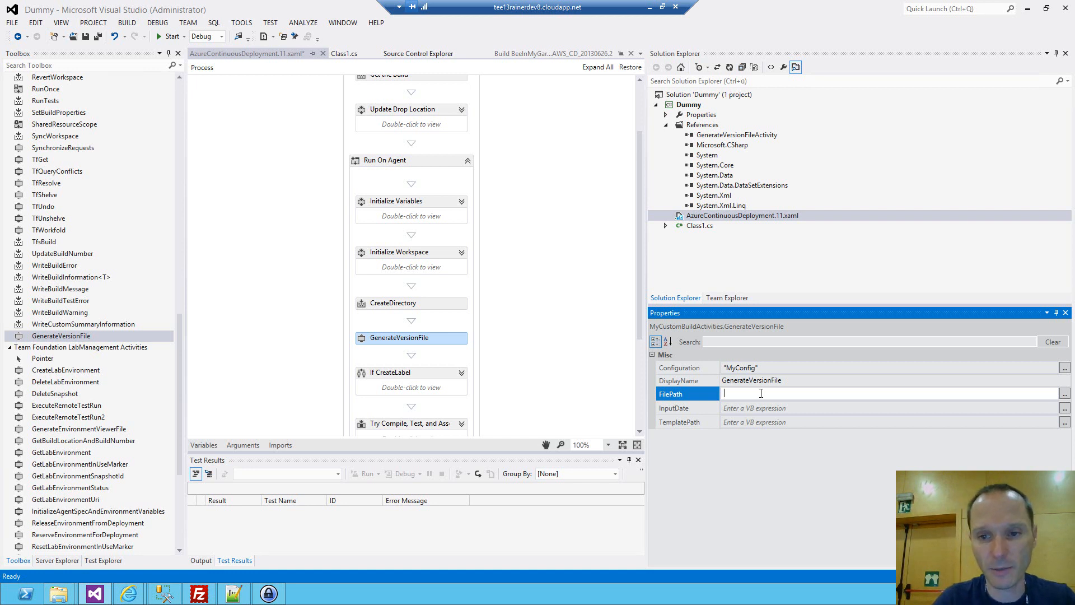
type("Path.Combine")
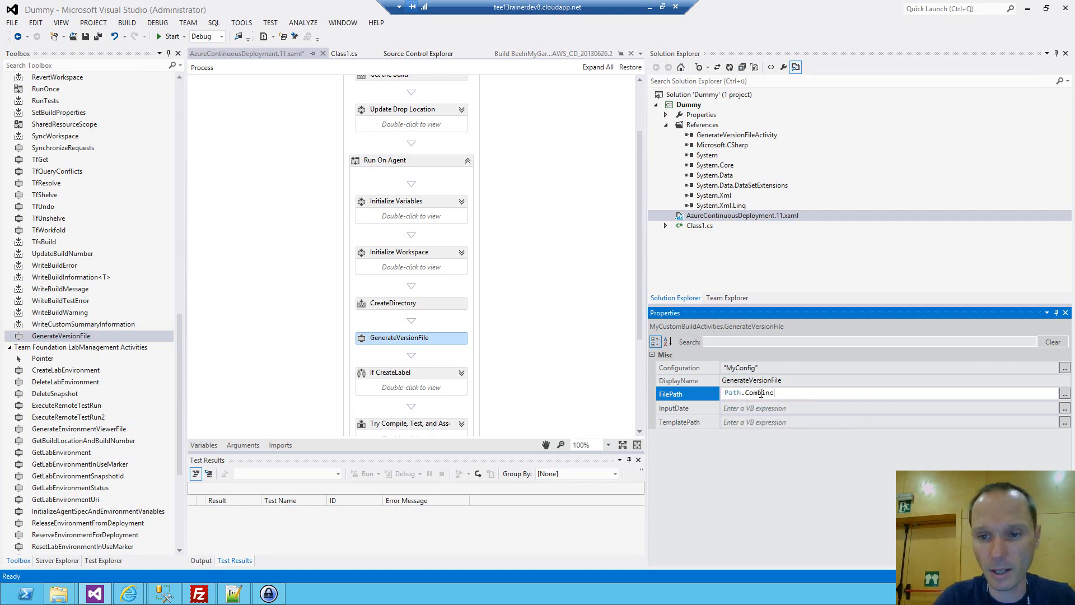
type("(SourcesDirectory, \"Generated\", \"Version.cs\")")
key("Return")
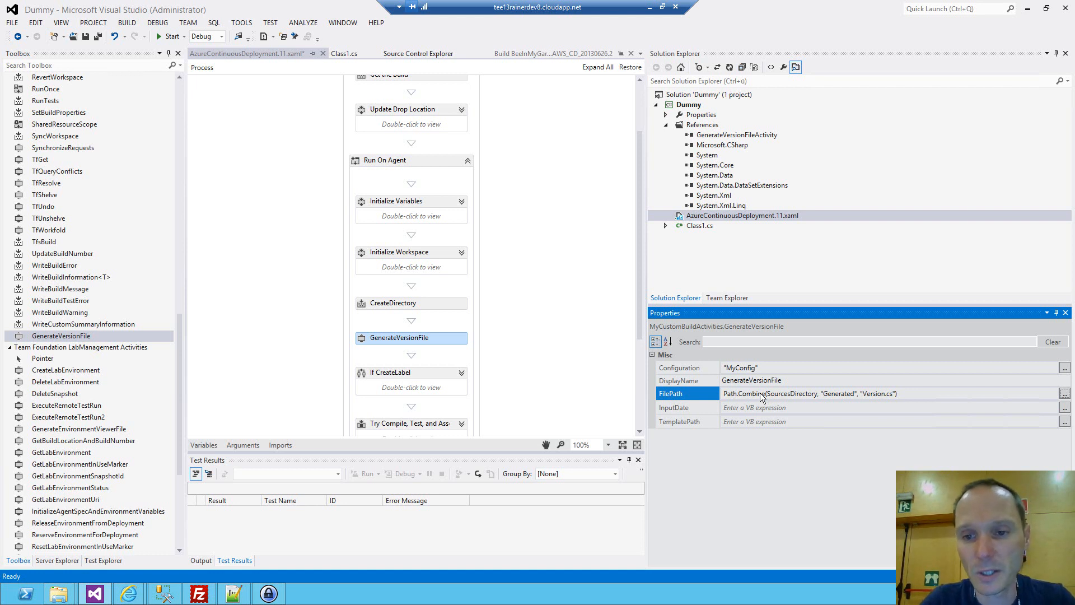
Set the GenerateVersionFile activity's InputDate property to DateTime.Now.
left_click(761, 408)
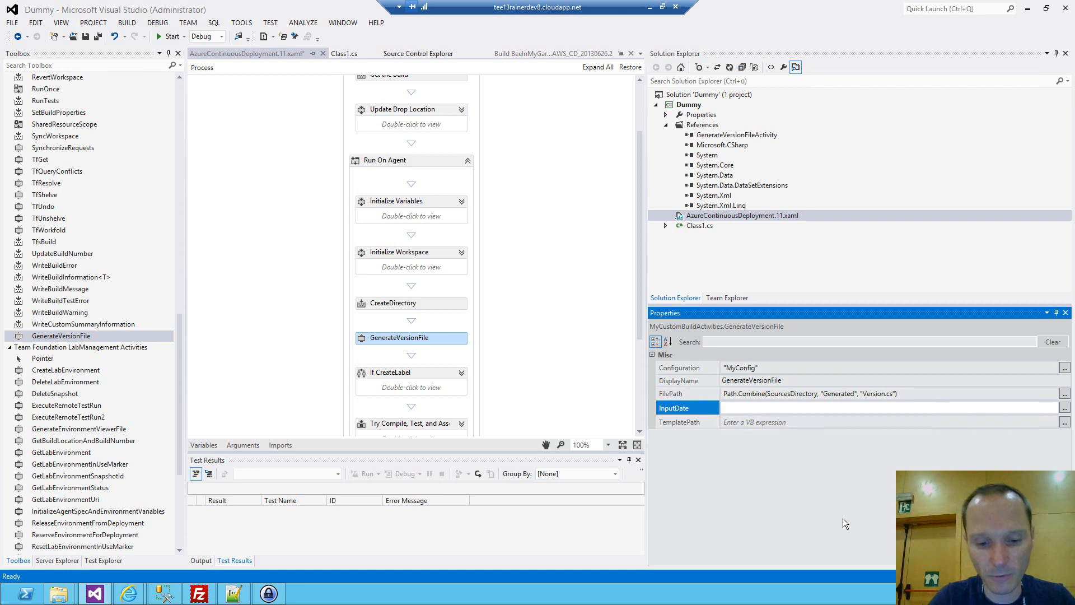
type("DateTime.Now")
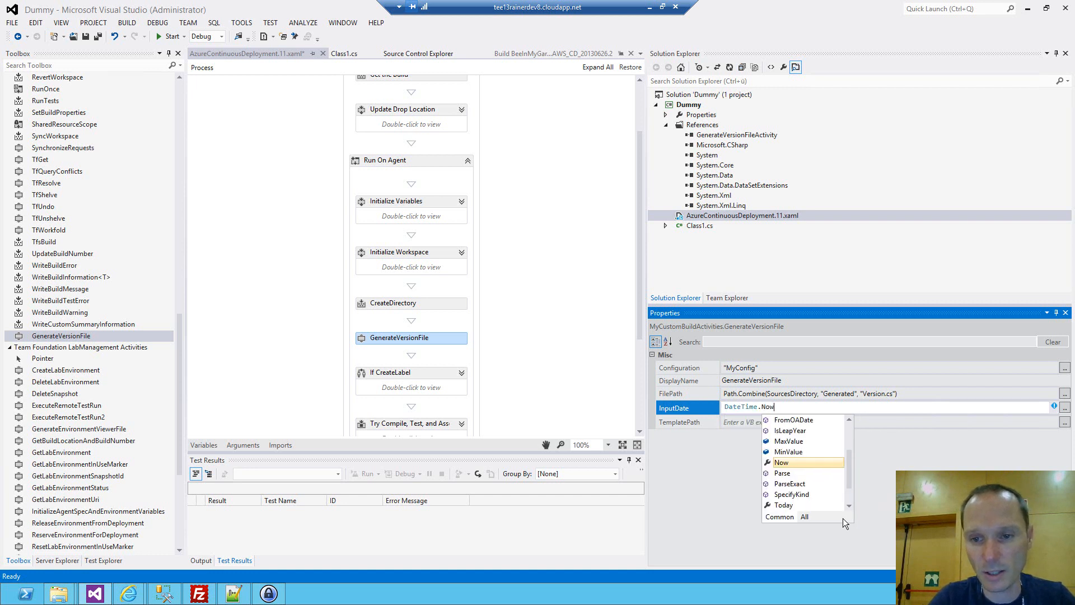
key("Return")
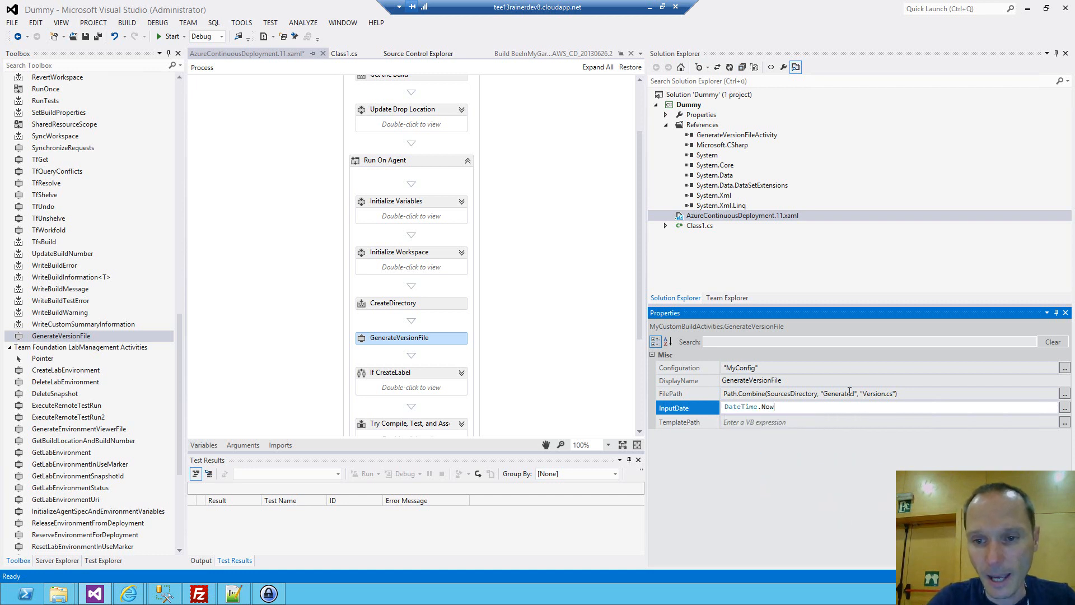
Check the contents and path of the BeeInMyGardenTFS Templates folder in source control for the TemplatePath property.
left_click(799, 423)
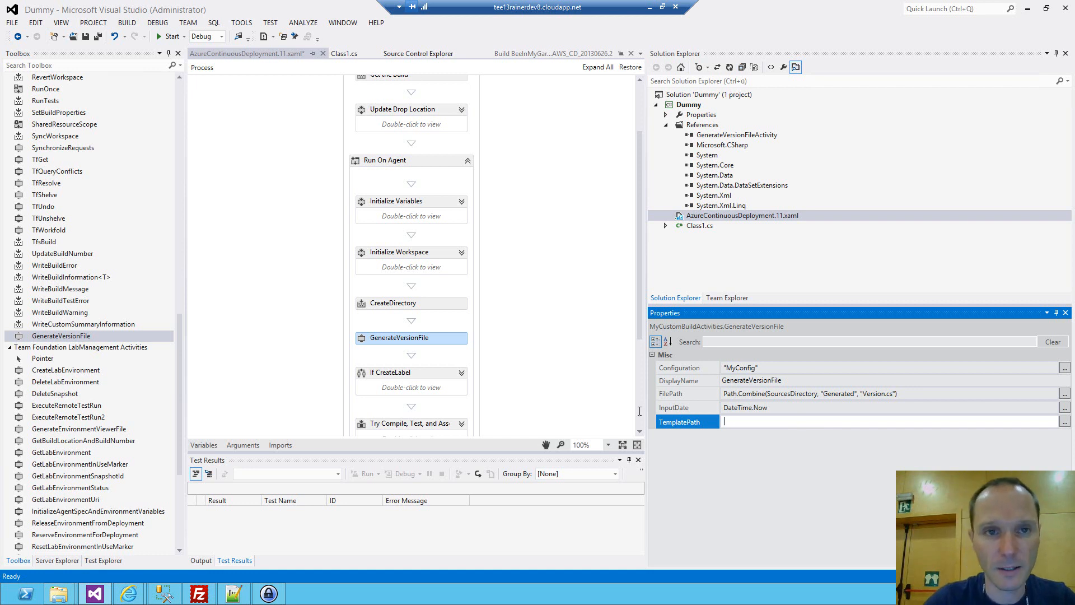
left_click(398, 53)
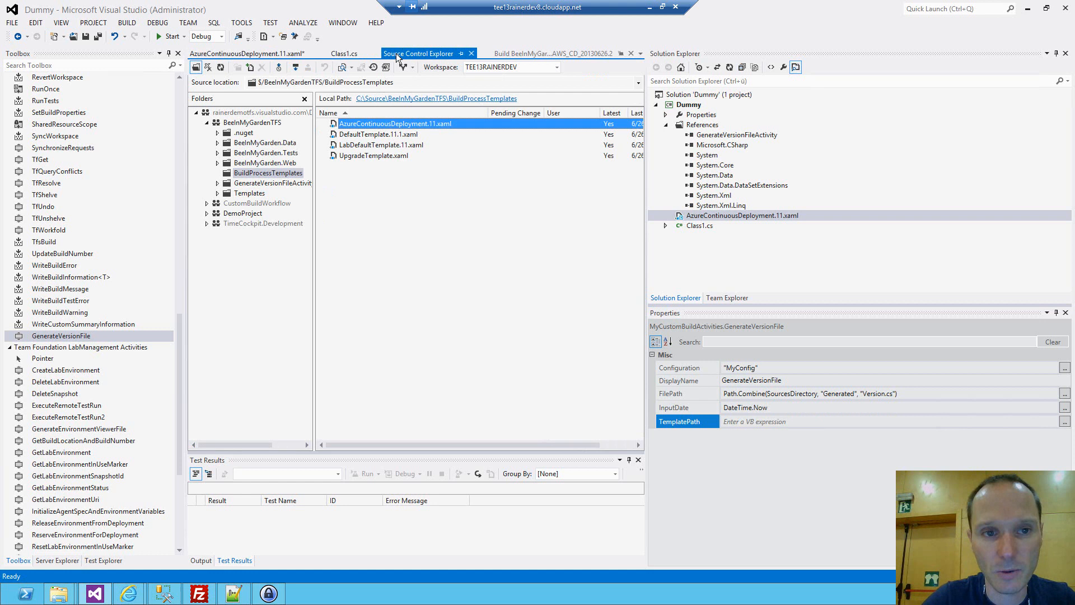
left_click(250, 194)
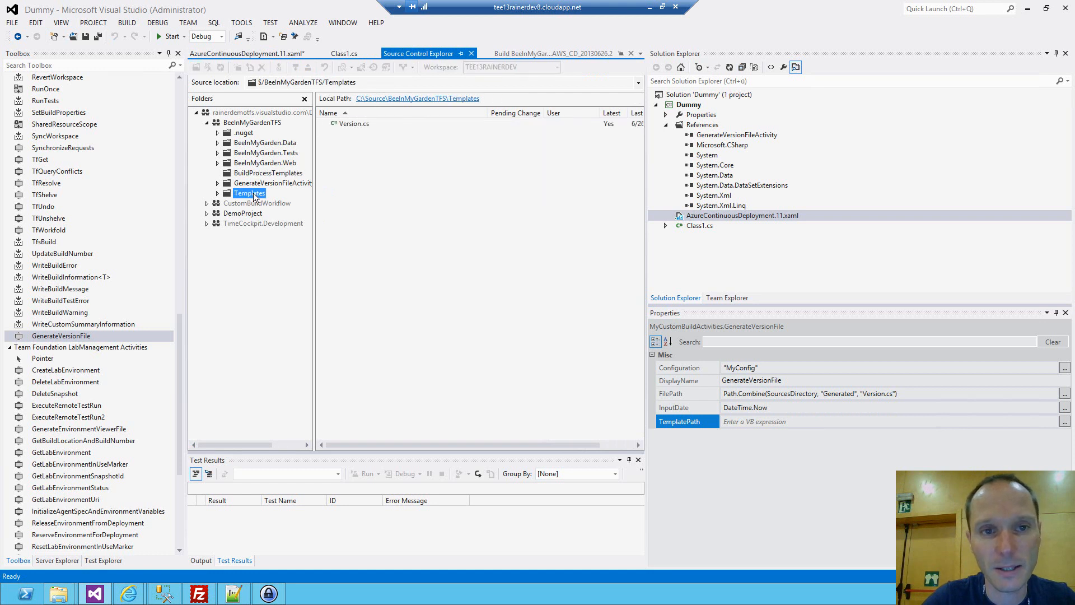
Set the GenerateVersionFile activity's TemplatePath property to Path.Combine(SourcesDirectory, "BeeInMyGardenTFS", "Templates", "Version.cs").
left_click(745, 422)
type("Path.Combine(Source")
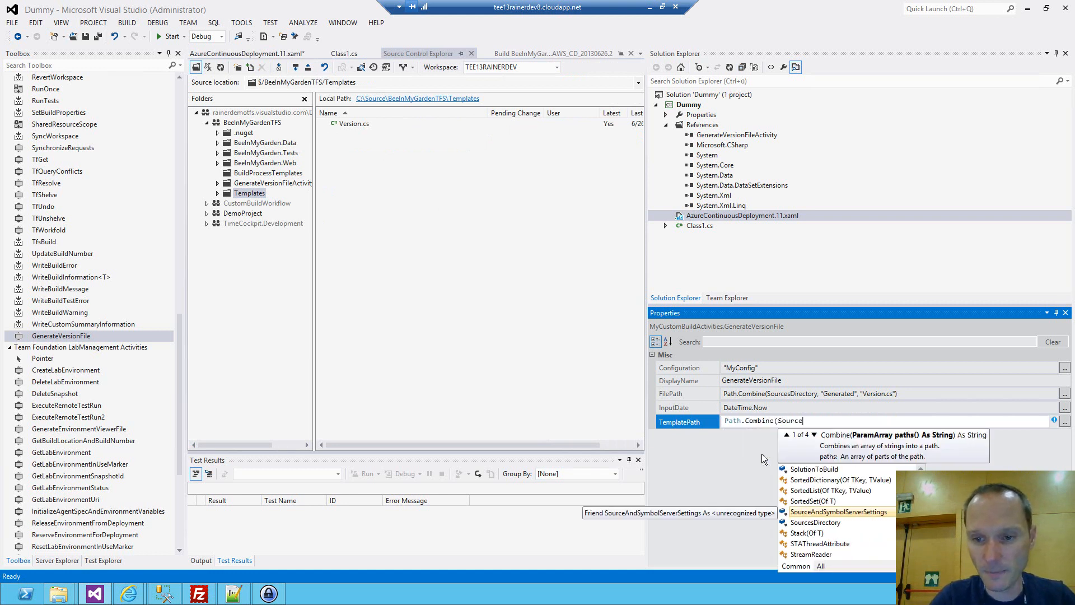
type("sDirectory")
key("Tab")
type(", \"")
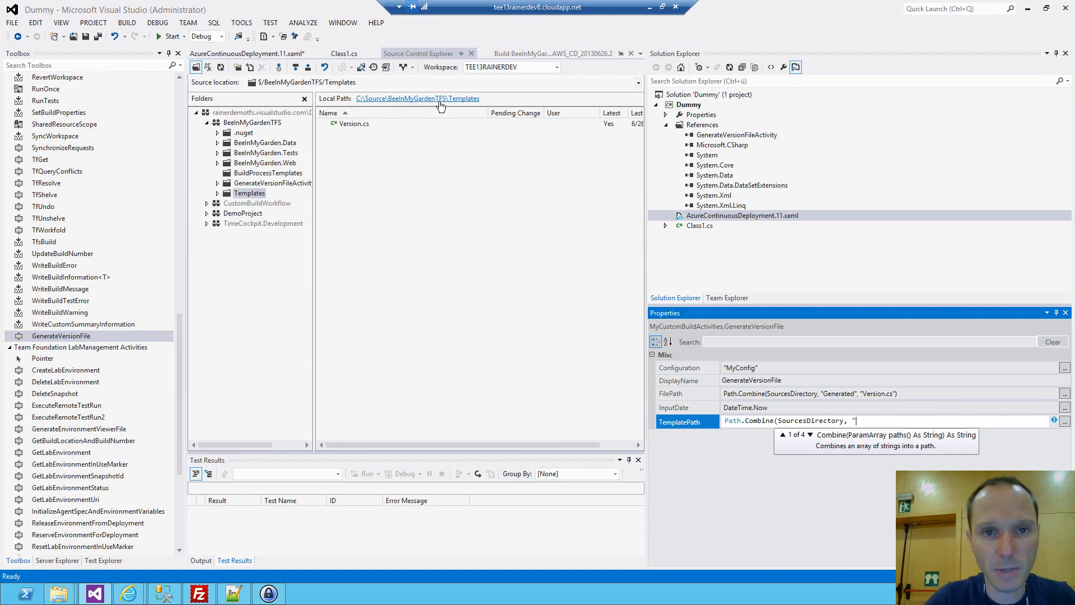
left_click(918, 447)
type("BeeI")
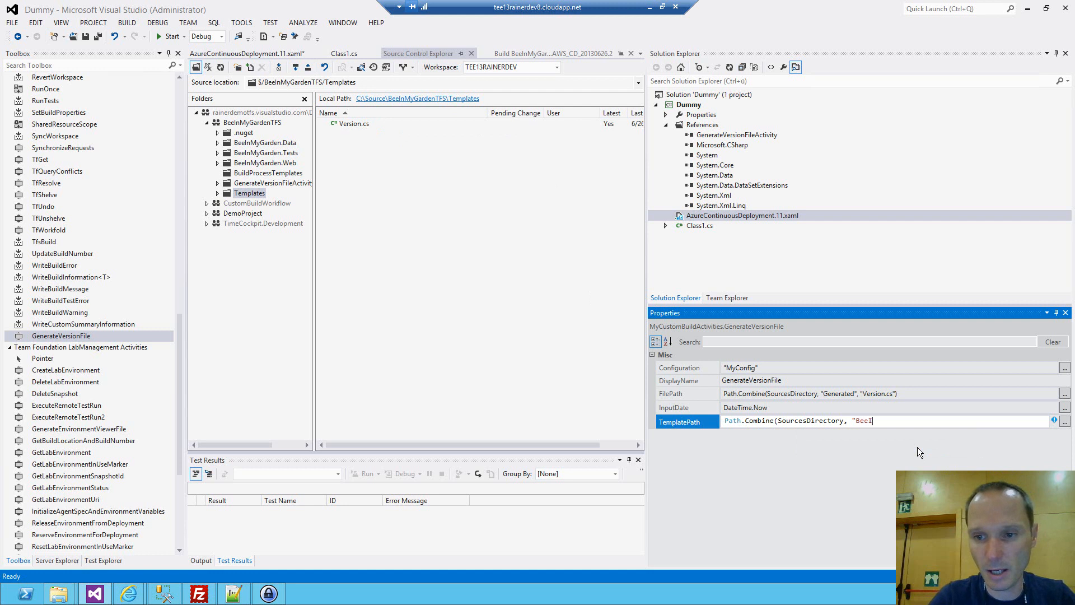
type("nMyGardenTFS\", \"")
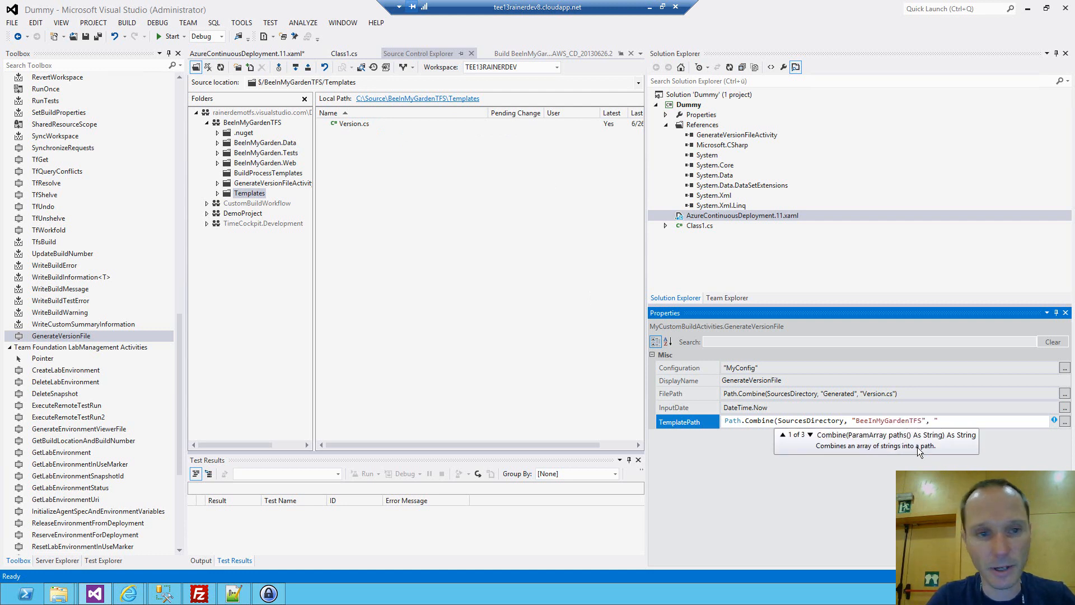
type("Templates\", \"Version.cs\"")
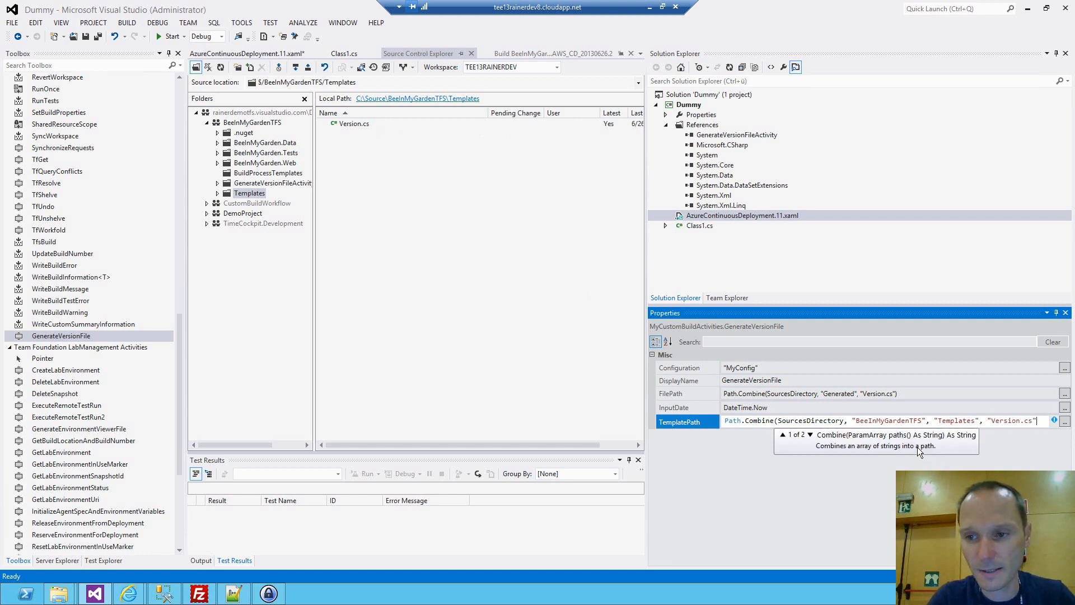
type(")")
key("Return")
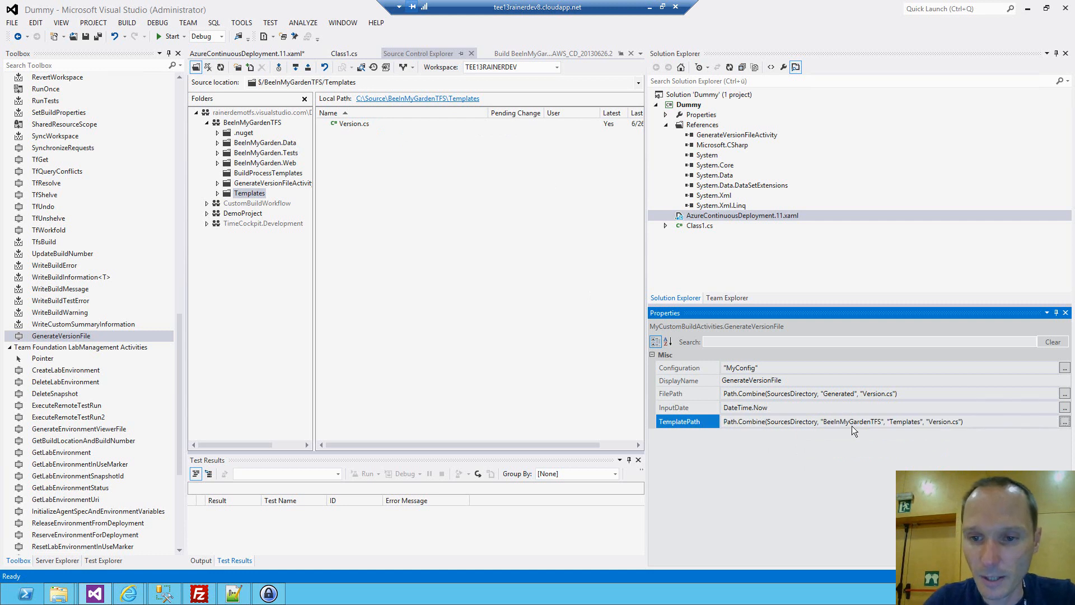
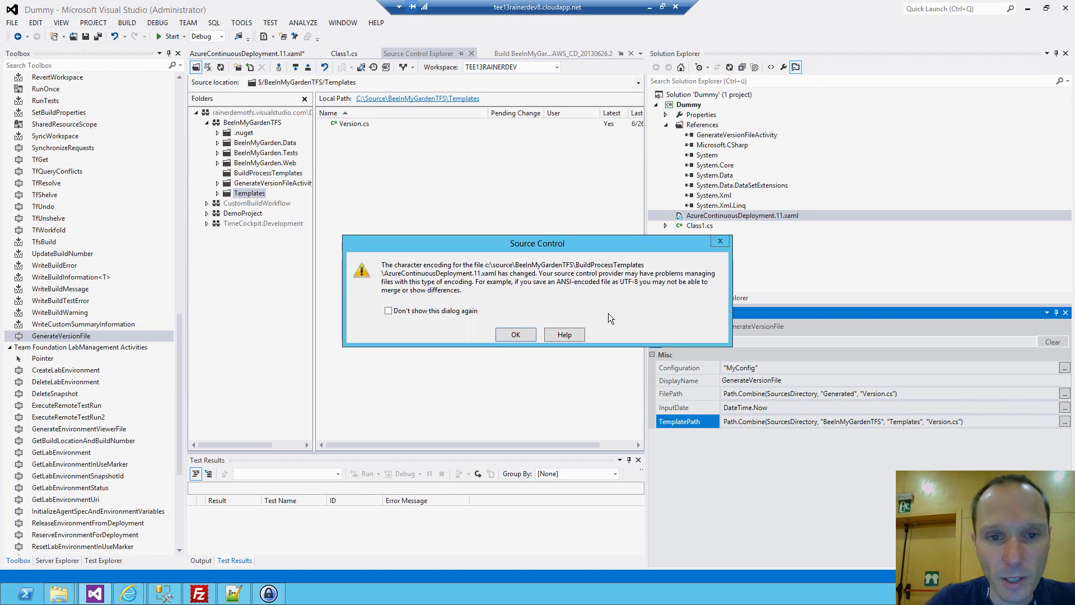
Acknowledge the character encoding warning for AzureContinuousDeployment.11.xaml and return to its workflow designer.
left_click(518, 334)
left_click(254, 53)
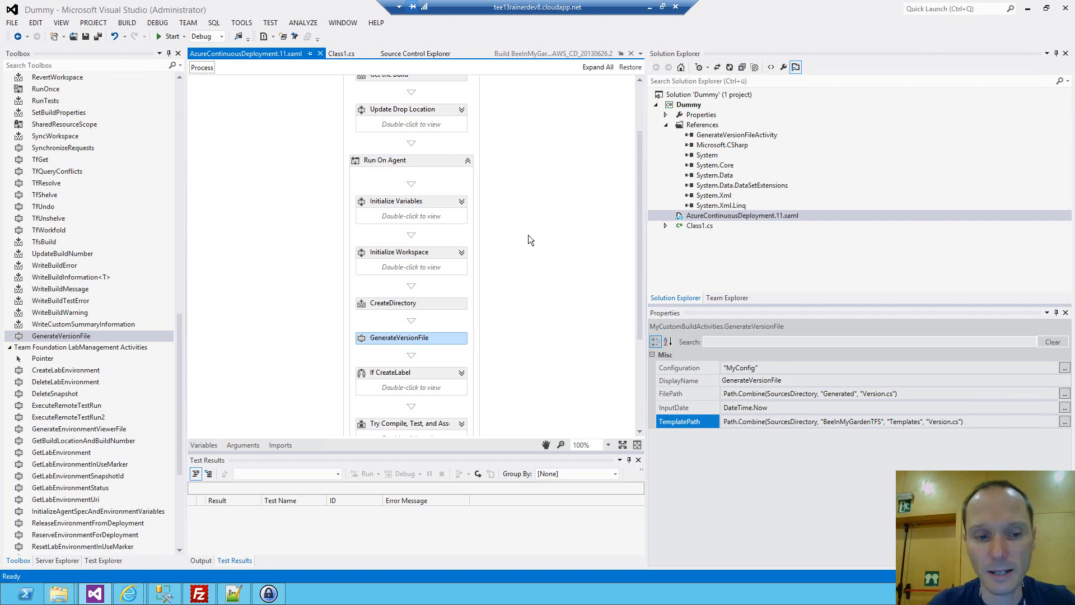
Start a second Visual Studio 2012 instance and open the recent BeeInMyGarden solution in it.
left_click(12, 23)
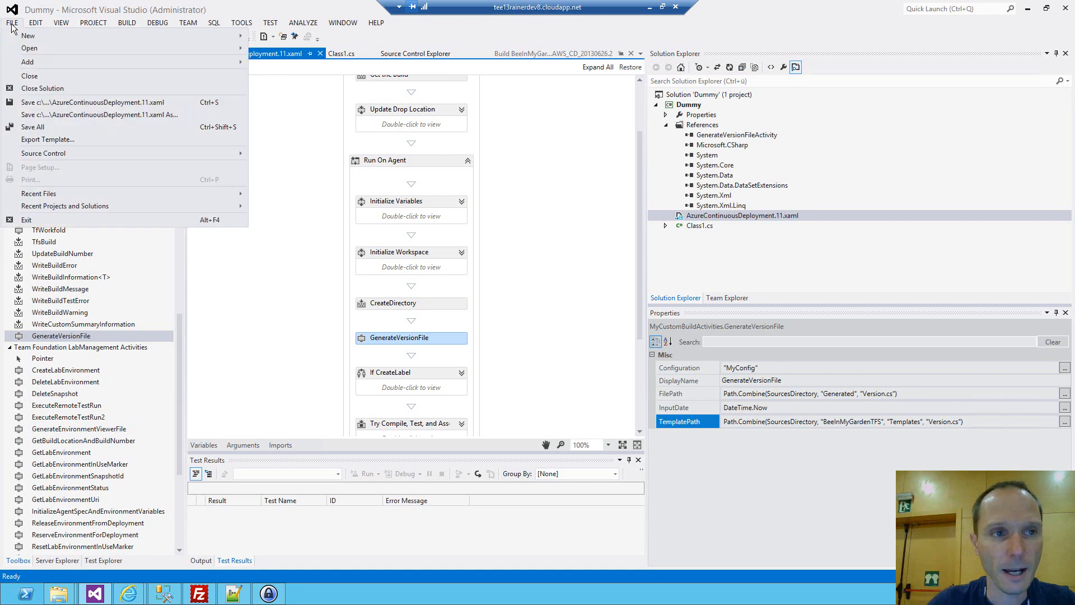
right_click(96, 594)
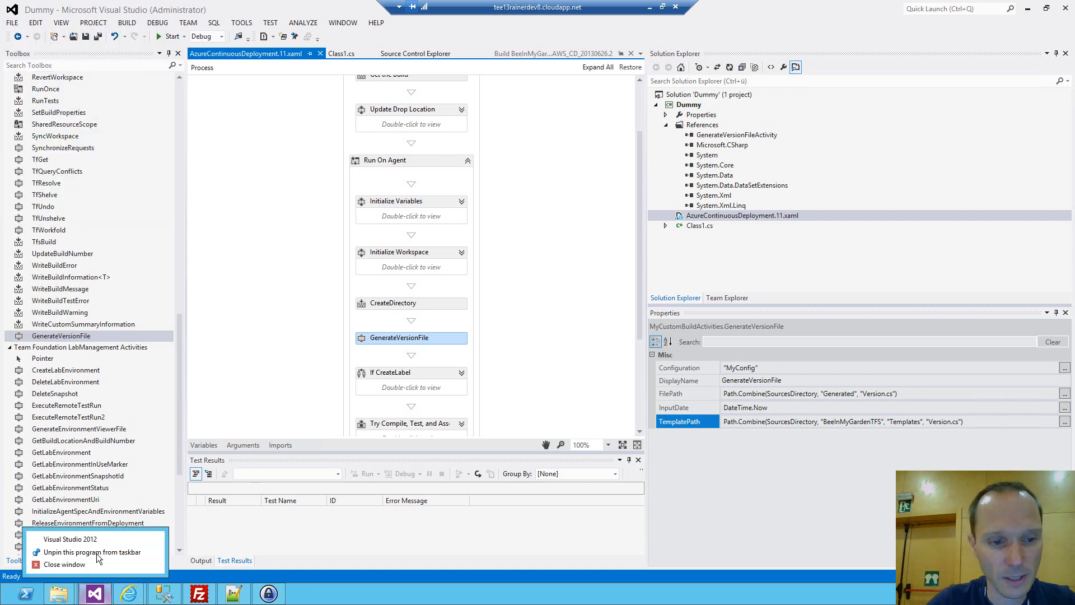
left_click(99, 539)
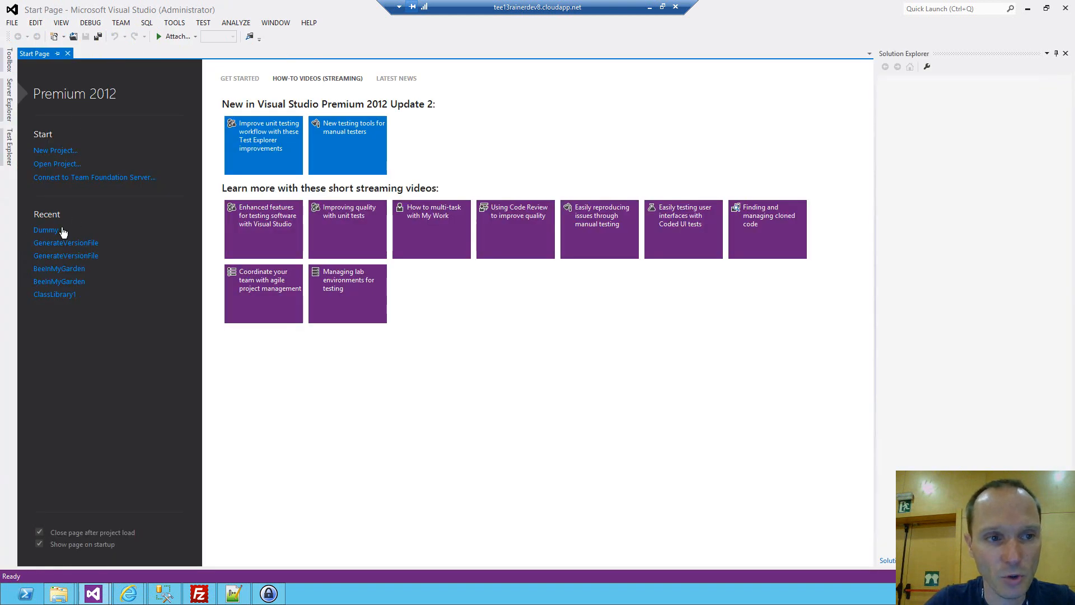
left_click(69, 270)
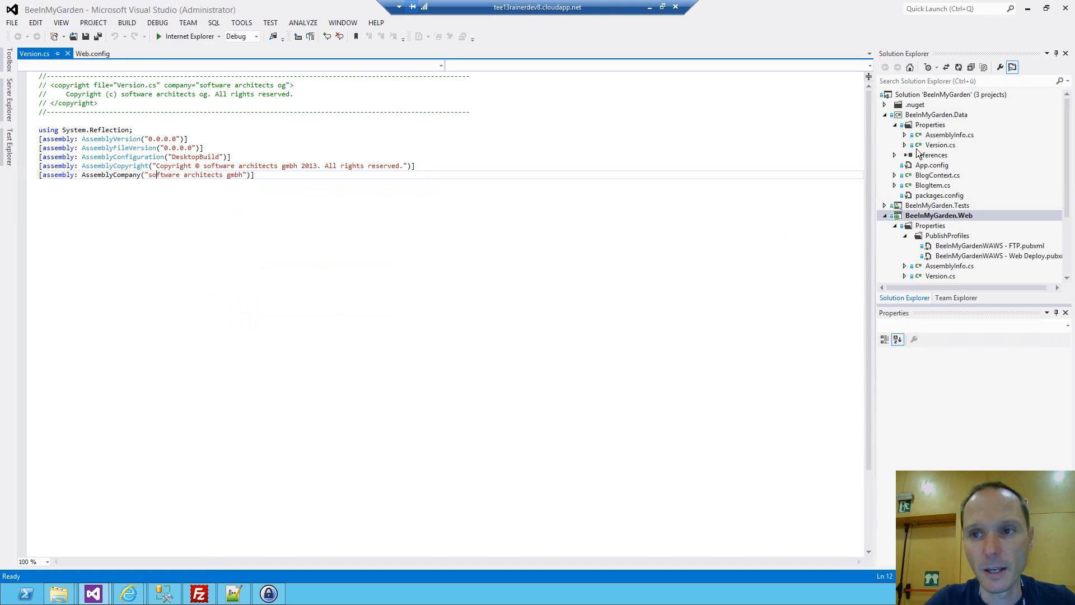
Examine the assembly version attributes in the Version.cs file of the BeeInMyGarden.Data project.
left_click(940, 147)
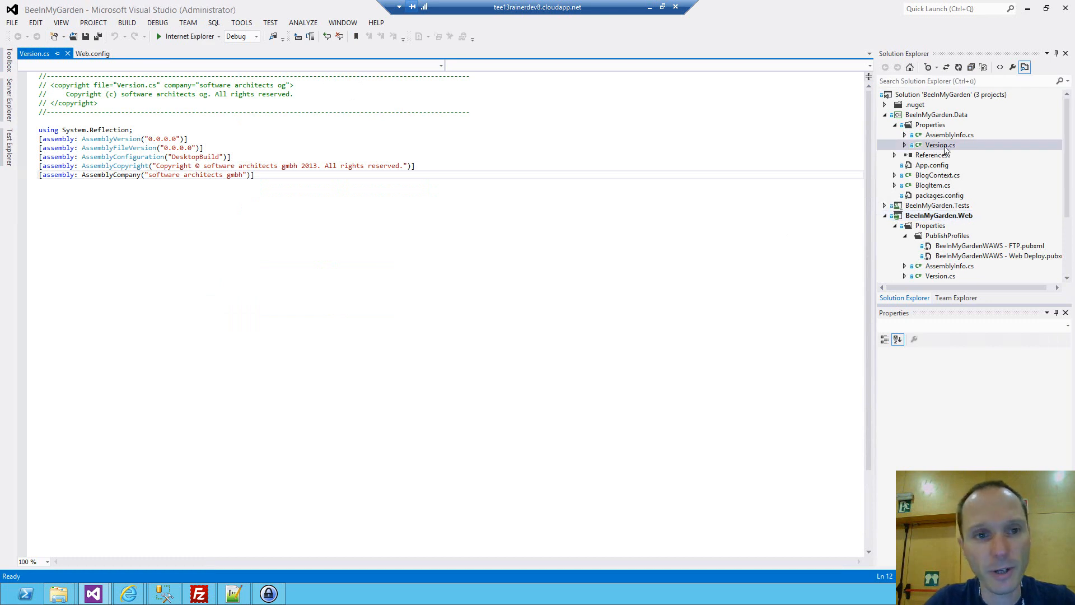
scroll(350, 193, "up", 4, "ctrl")
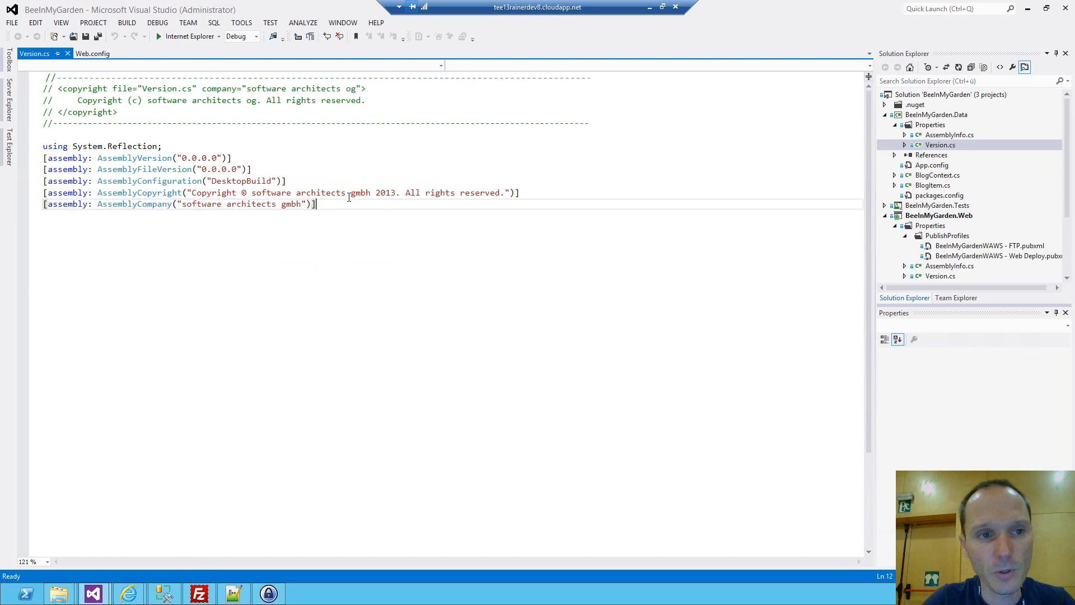
left_click_drag(301, 190, 6, 171)
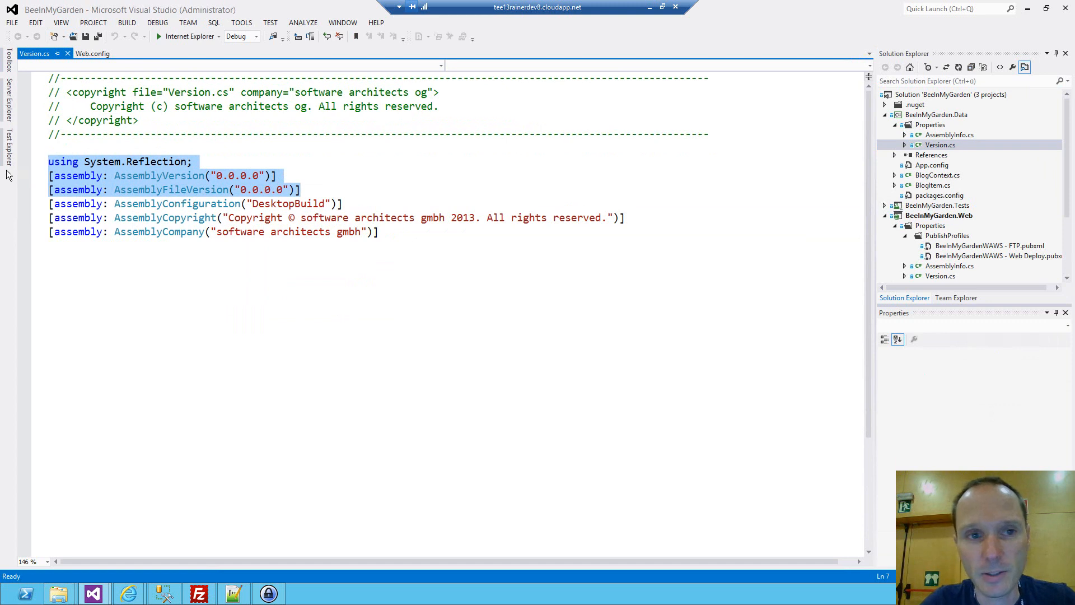
Unload the BeeInMyGarden.Data project and open its BeeInMyGarden.Data.csproj file for editing.
right_click(960, 115)
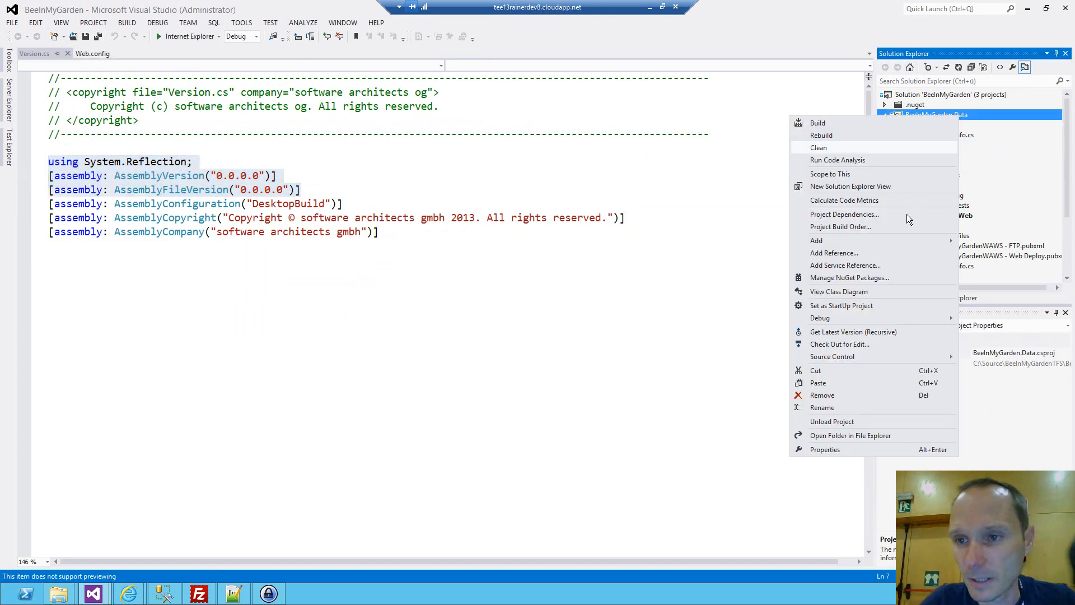
left_click(838, 428)
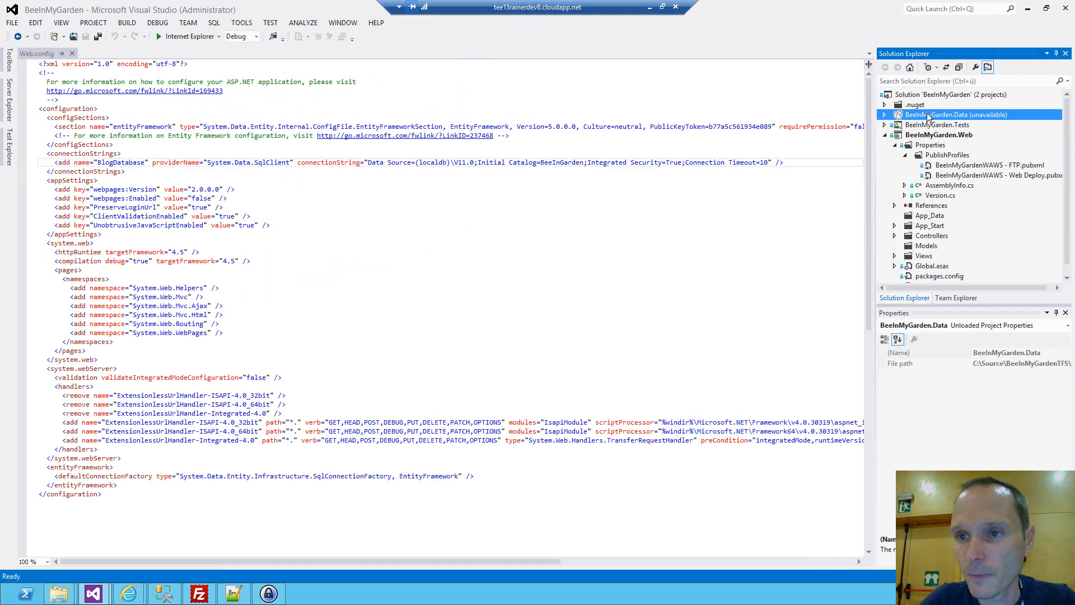
right_click(927, 114)
left_click(793, 135)
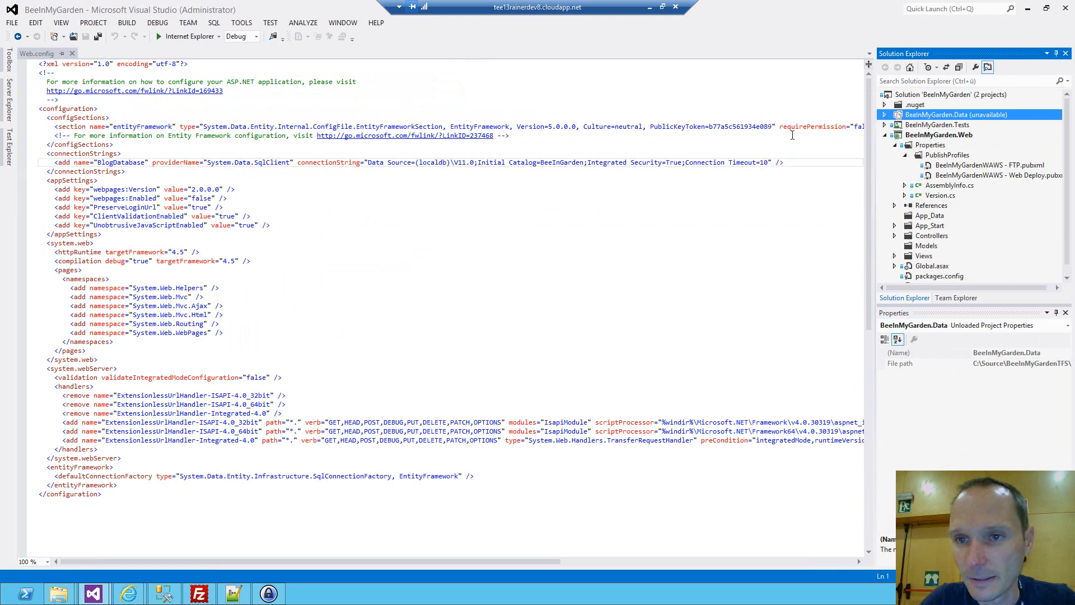
Examine the conditional VersionFile property and its default path in the first PropertyGroup of the project file.
scroll(345, 179, "up", 5)
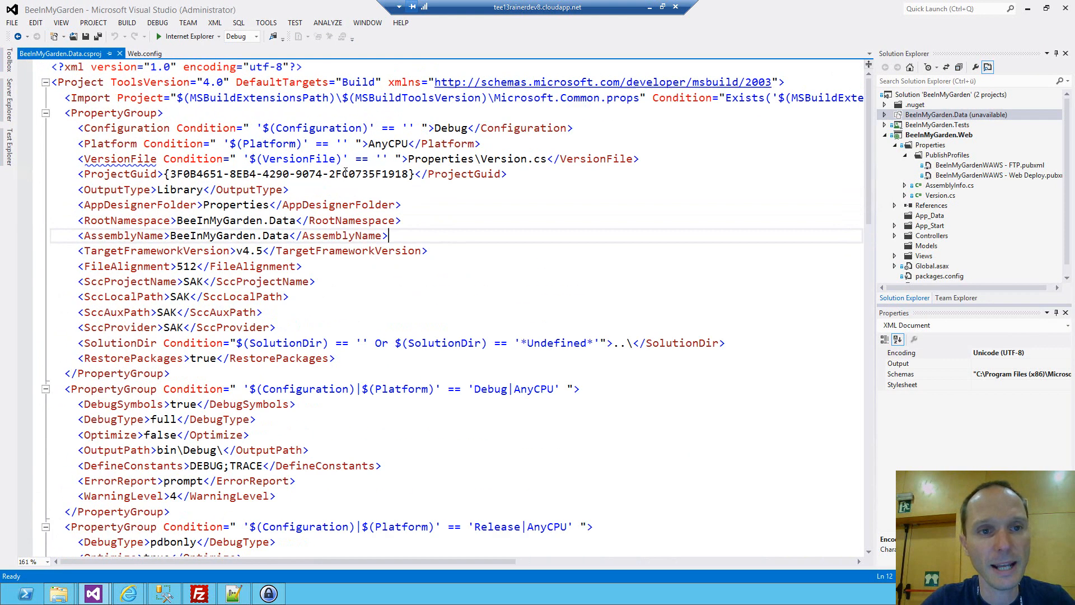
double_click(130, 159)
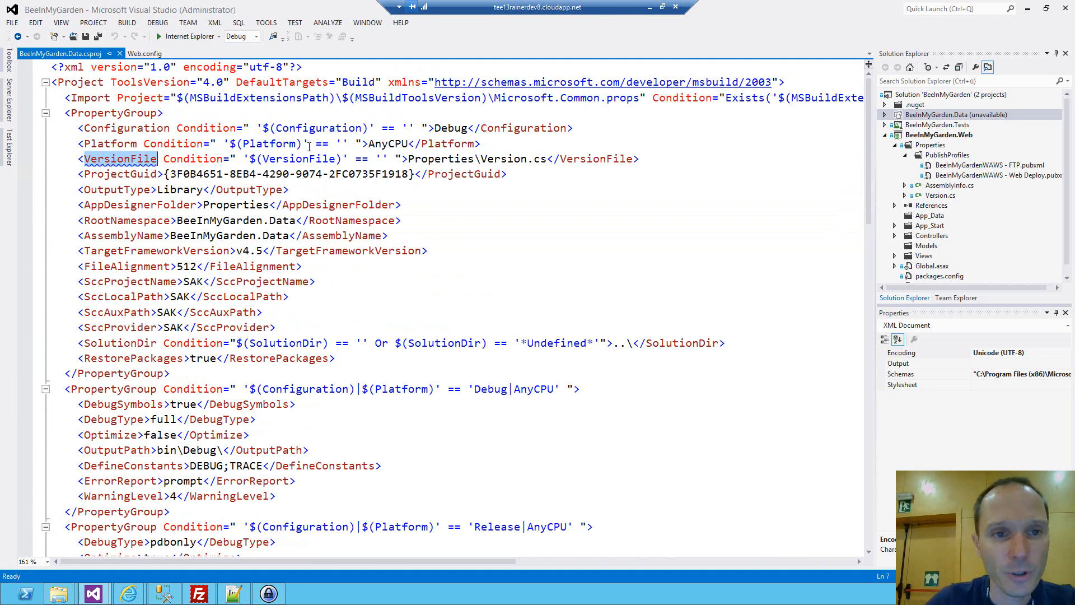
double_click(487, 160)
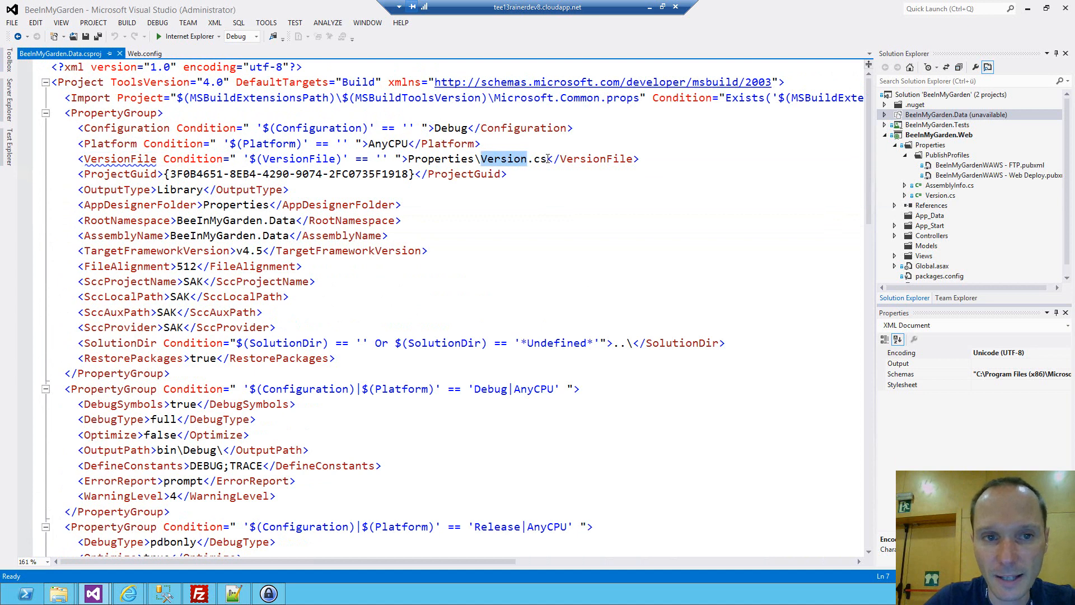
double_click(300, 160)
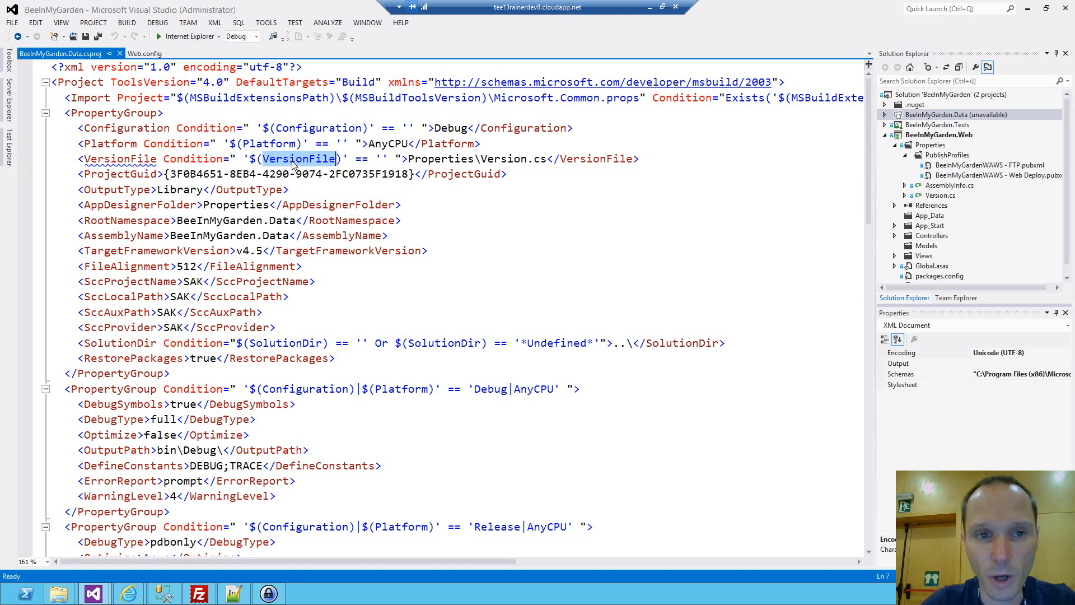
double_click(503, 159)
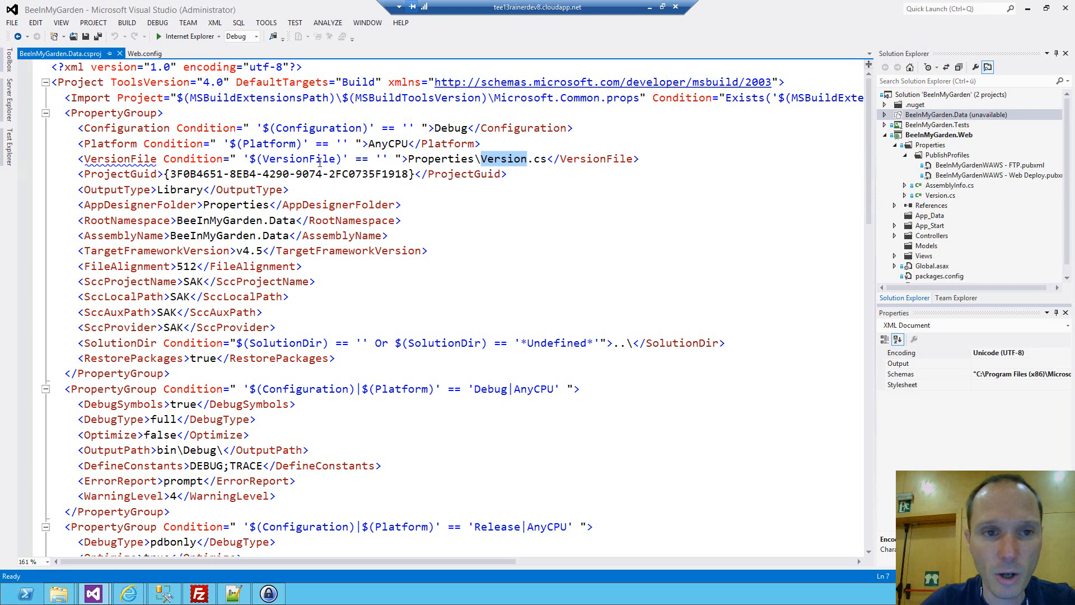
double_click(299, 159)
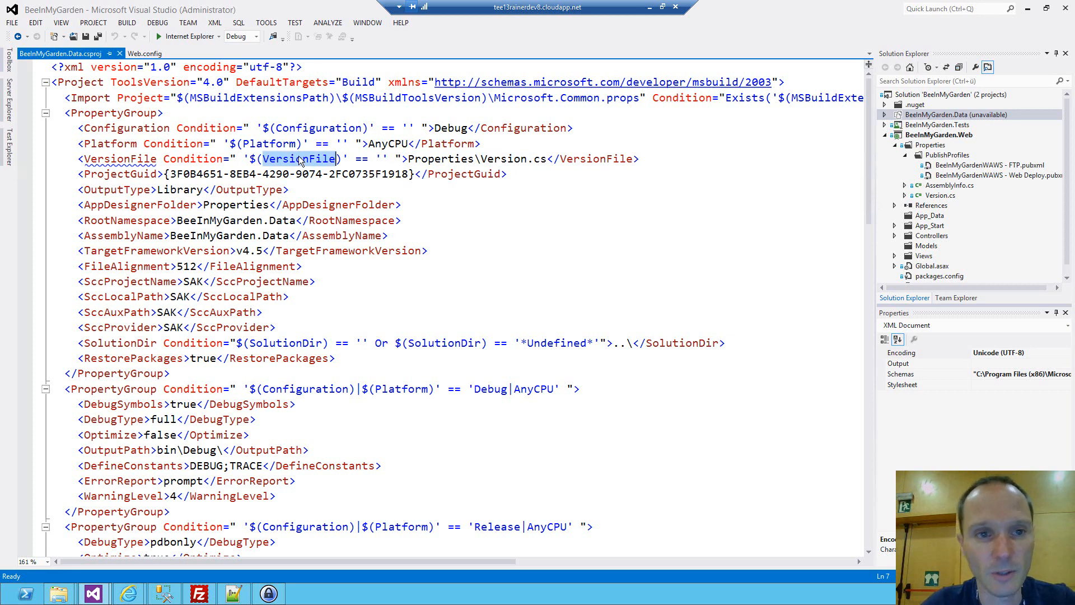
Examine how the Compile items in the project file replace the fixed Version.cs include with $(VersionFile).
scroll(420, 180, "down", 6)
scroll(420, 181, "down", 5)
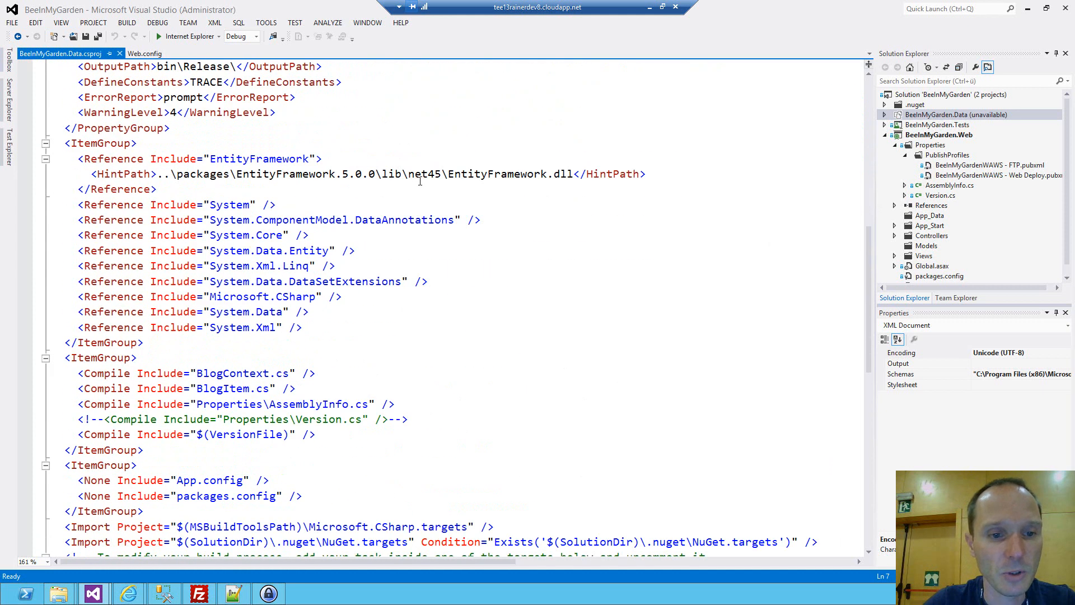
scroll(420, 181, "down", 2)
double_click(113, 342)
double_click(307, 328)
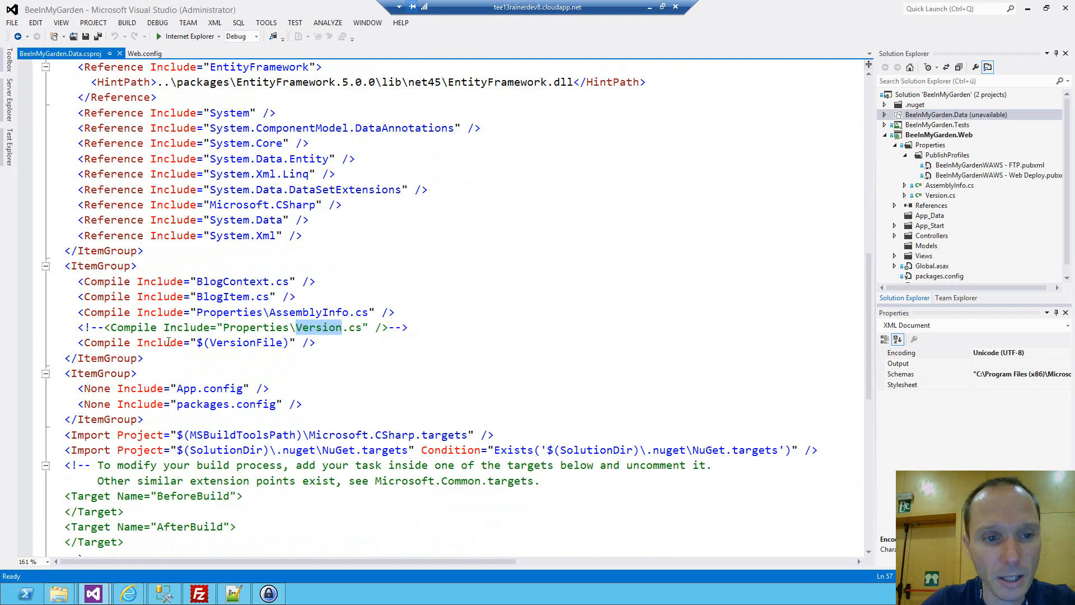
double_click(262, 343)
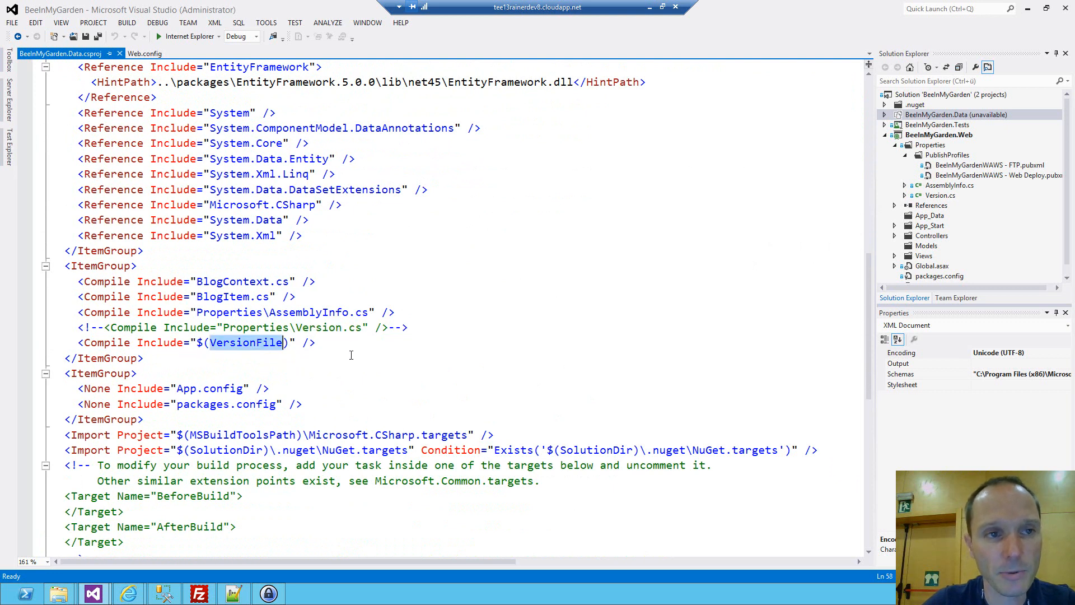
Close the BeeInMyGarden.Data.csproj file and reload the BeeInMyGarden.Data project.
left_click(119, 54)
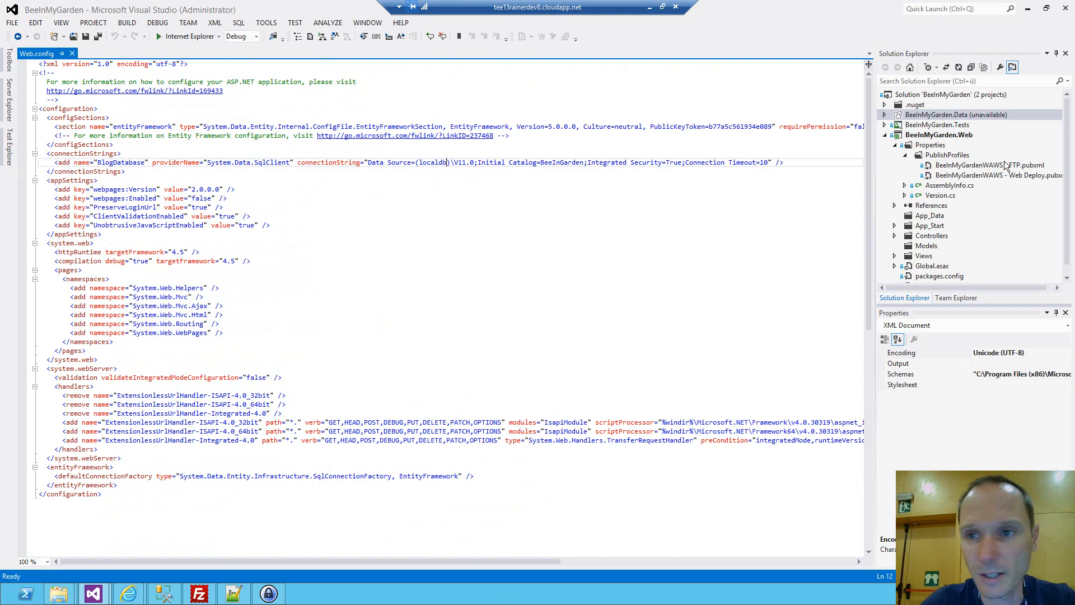
right_click(950, 116)
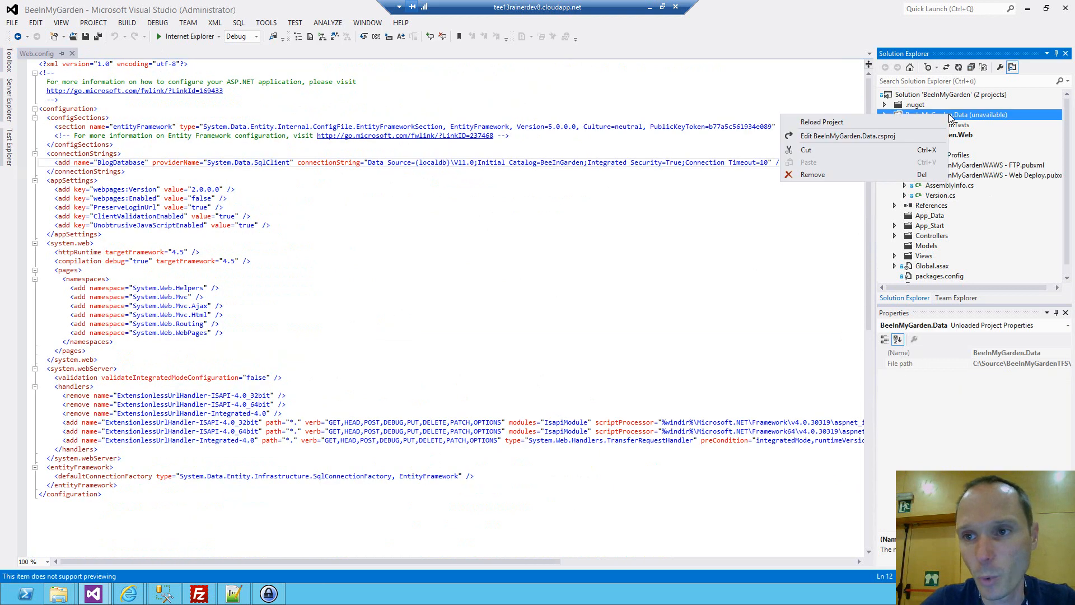
left_click(874, 122)
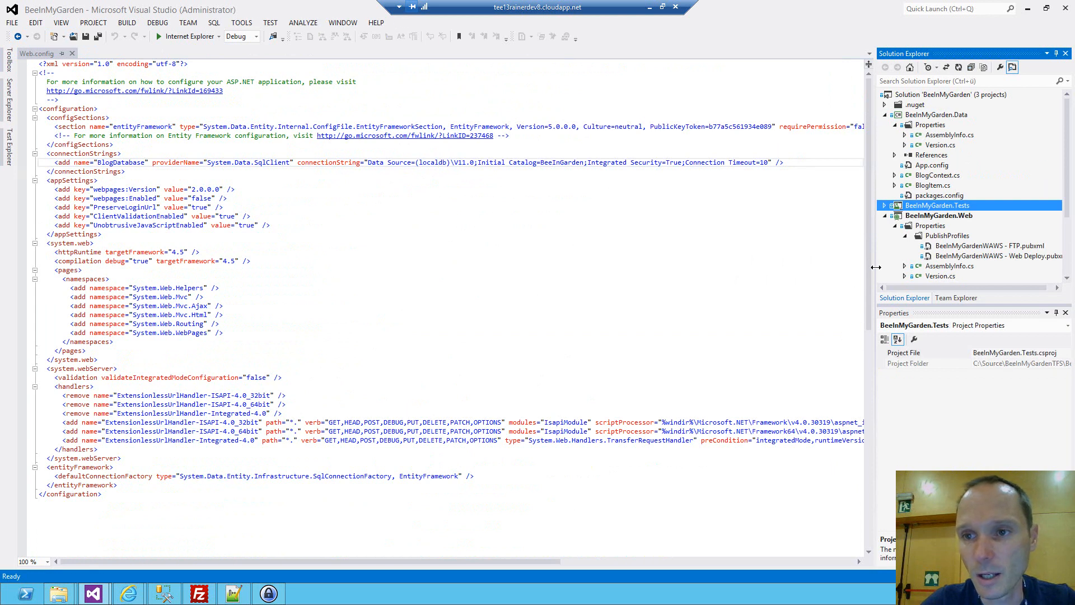
Back in the Dummy solution, search the current document for "Run MSBuild for project" up to the match inside the Compile the Project sequence.
key("alt+Tab")
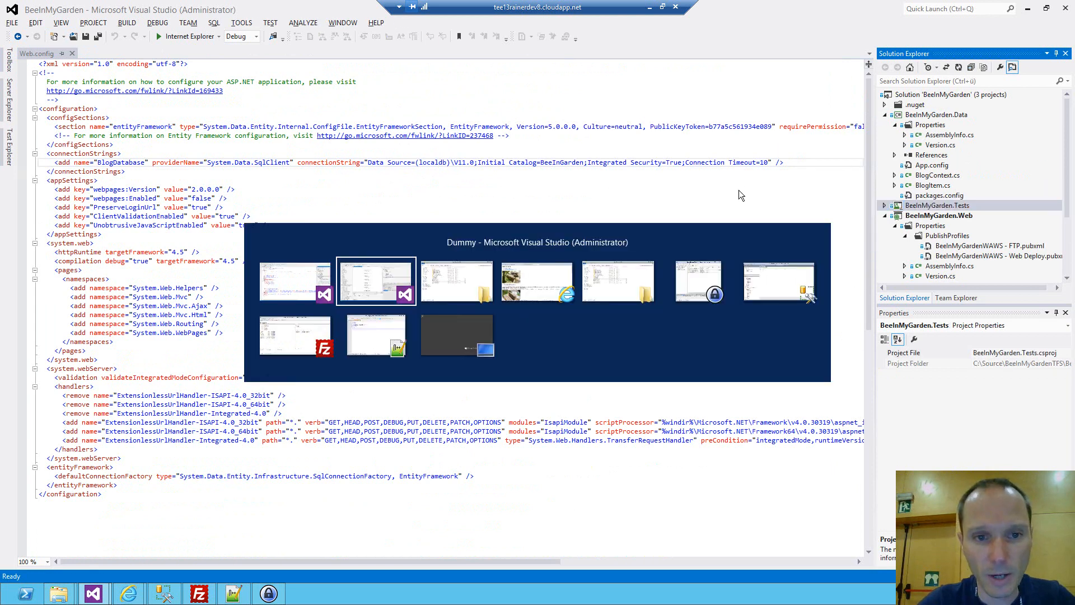
left_click(510, 200)
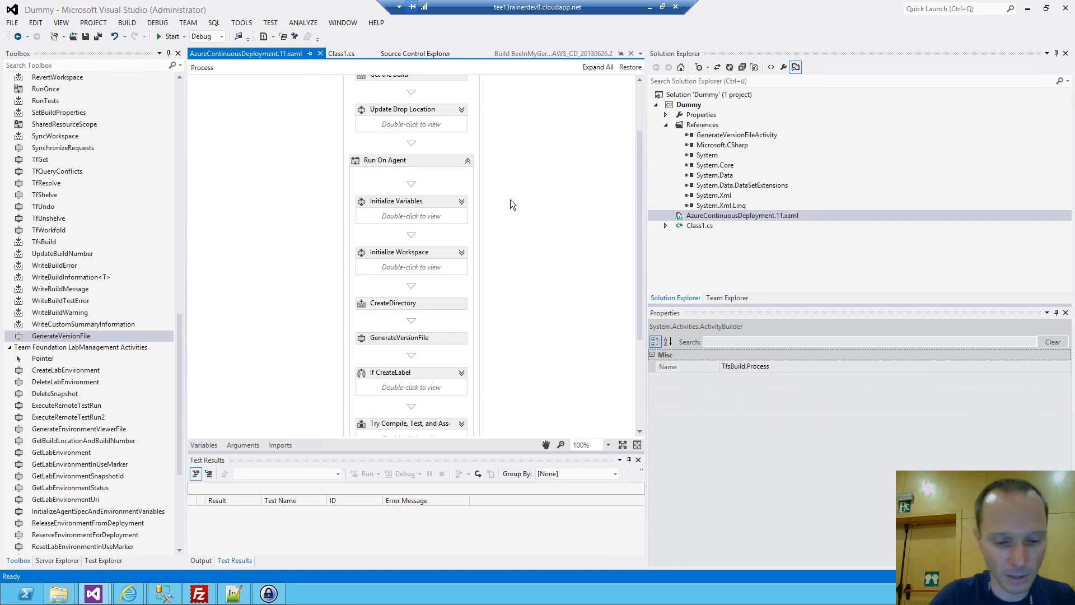
key("ctrl+shift+f")
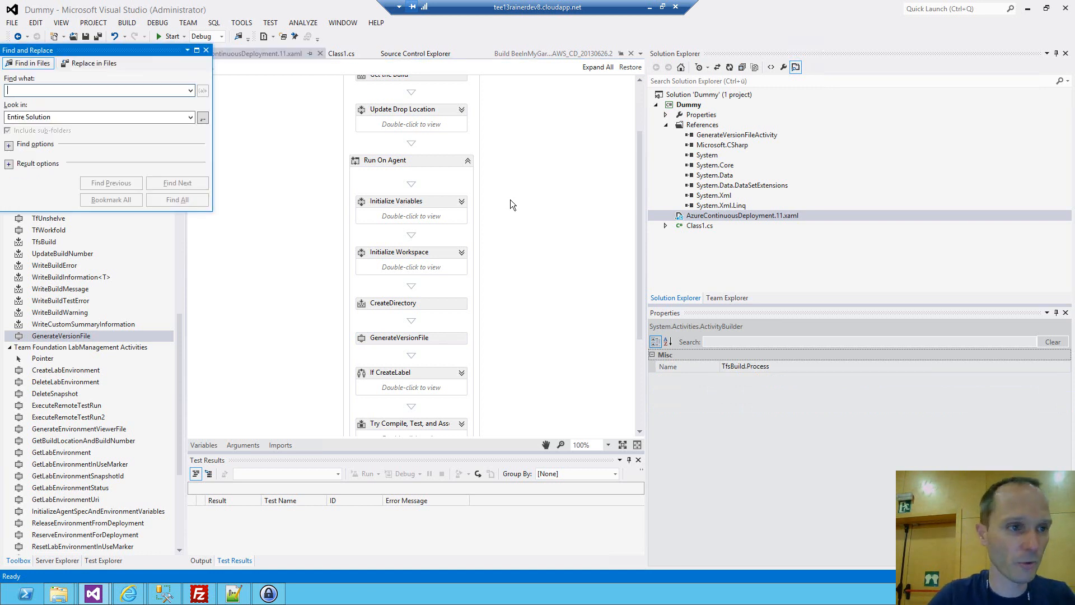
type("Run MBS")
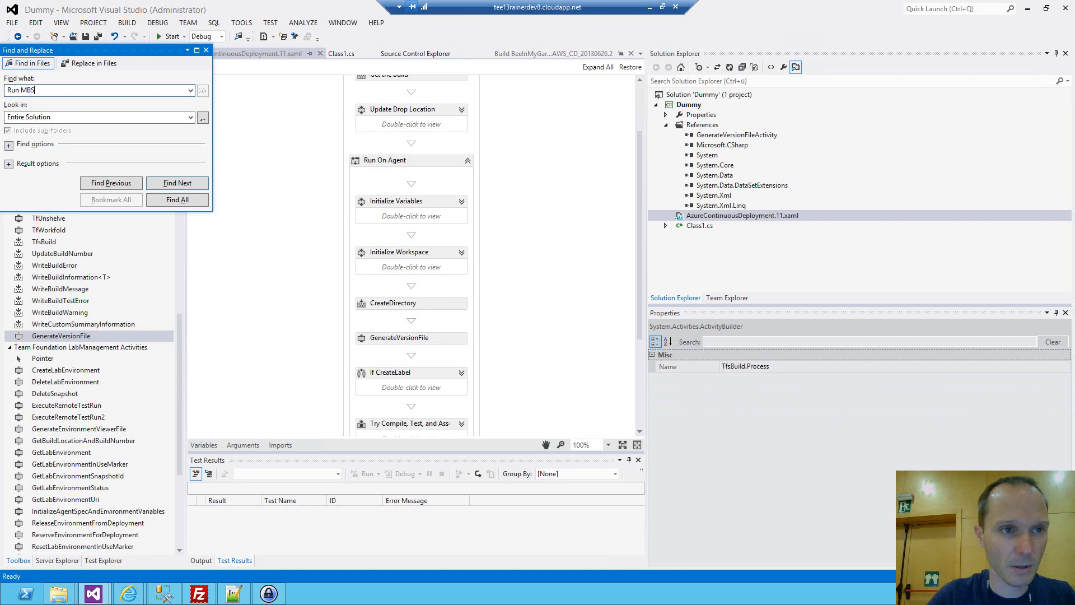
key("BackSpace")
key("BackSpace")
type("SB")
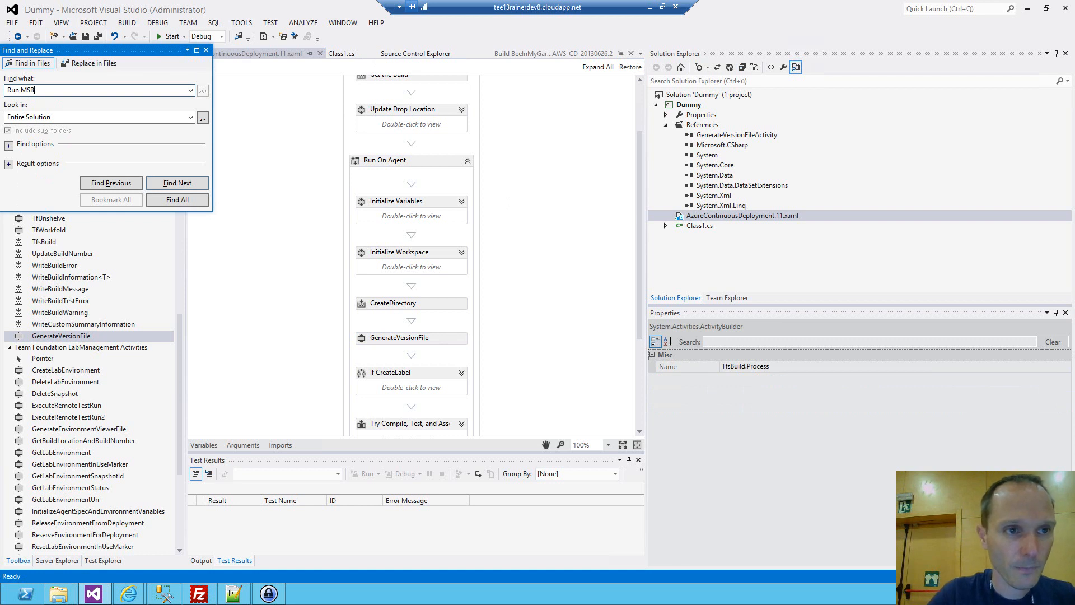
type("uild for project")
key("Tab")
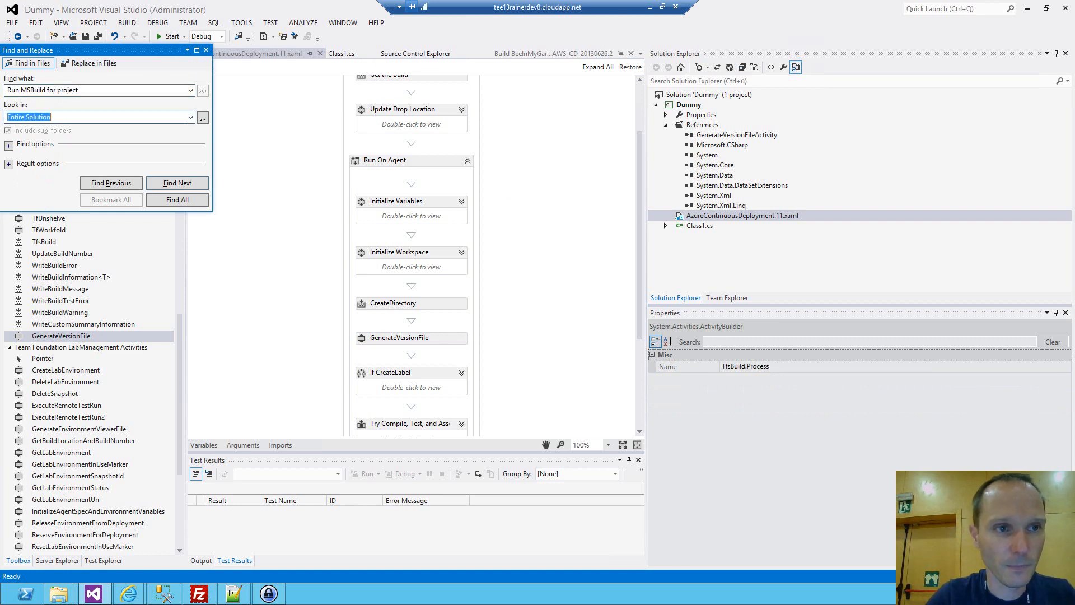
key("Up")
key("Up")
key("Up")
key("Return")
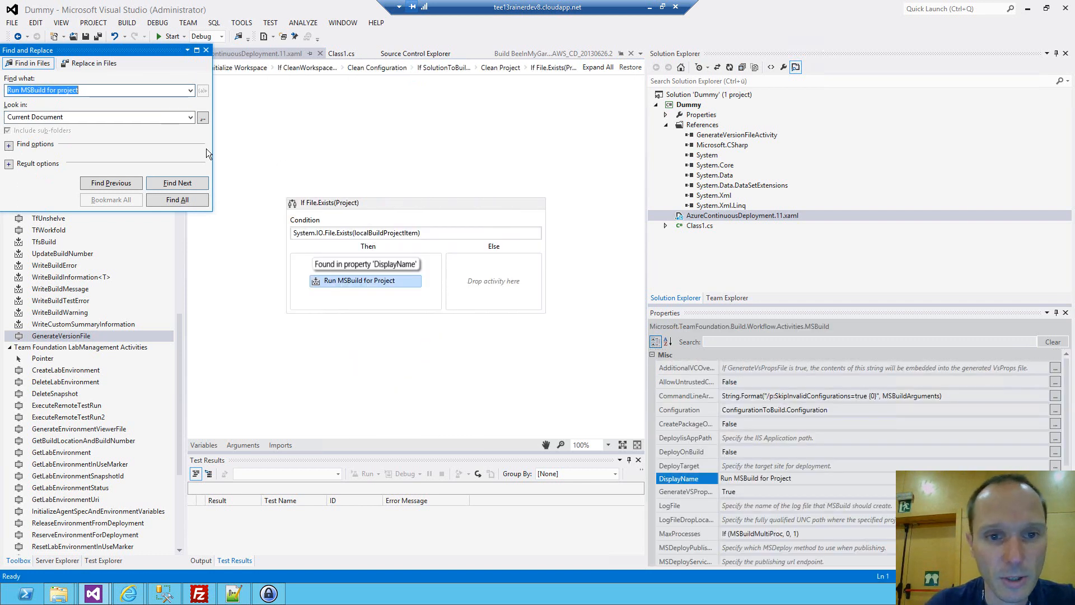
key("Return")
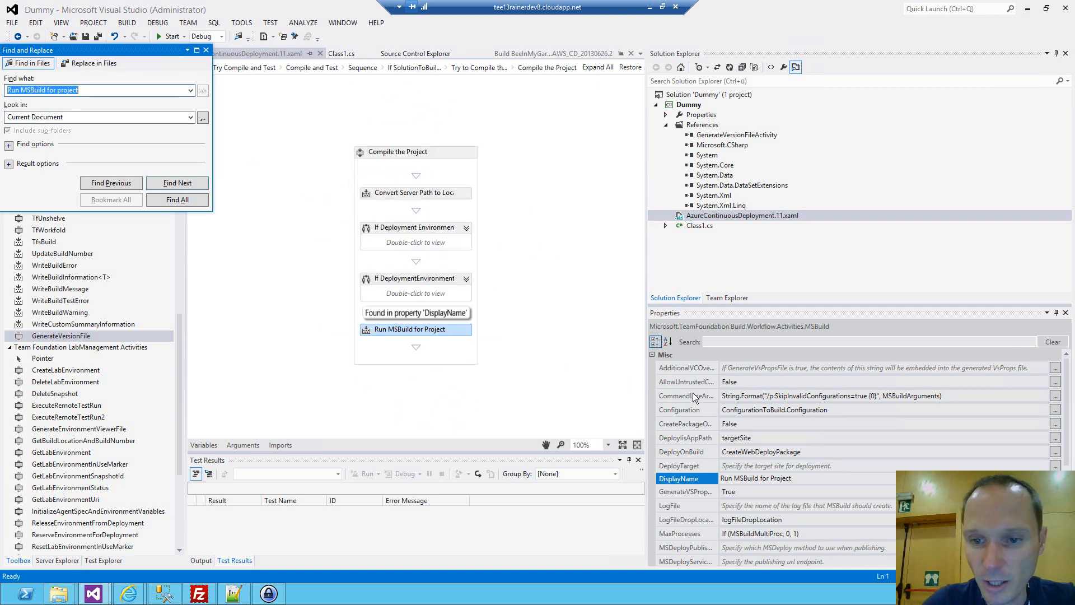
In the CommandLineArguments expression of Run MSBuild for Project, append /p:VersionFile=""{1}"" after {0} in the format string.
left_click(734, 402)
left_click(1055, 396)
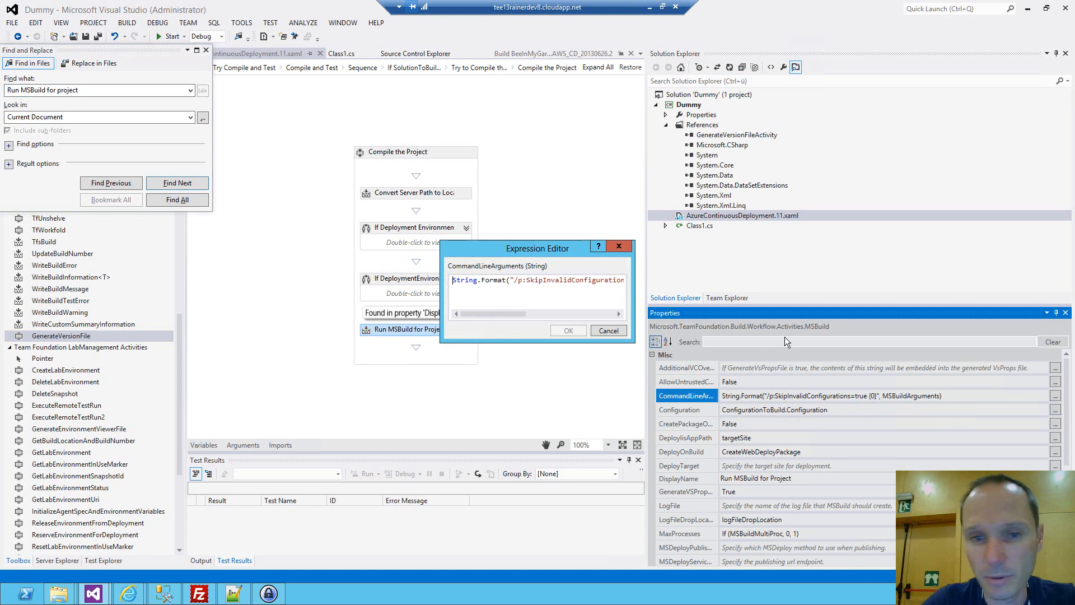
left_click_drag(443, 245, 99, 120)
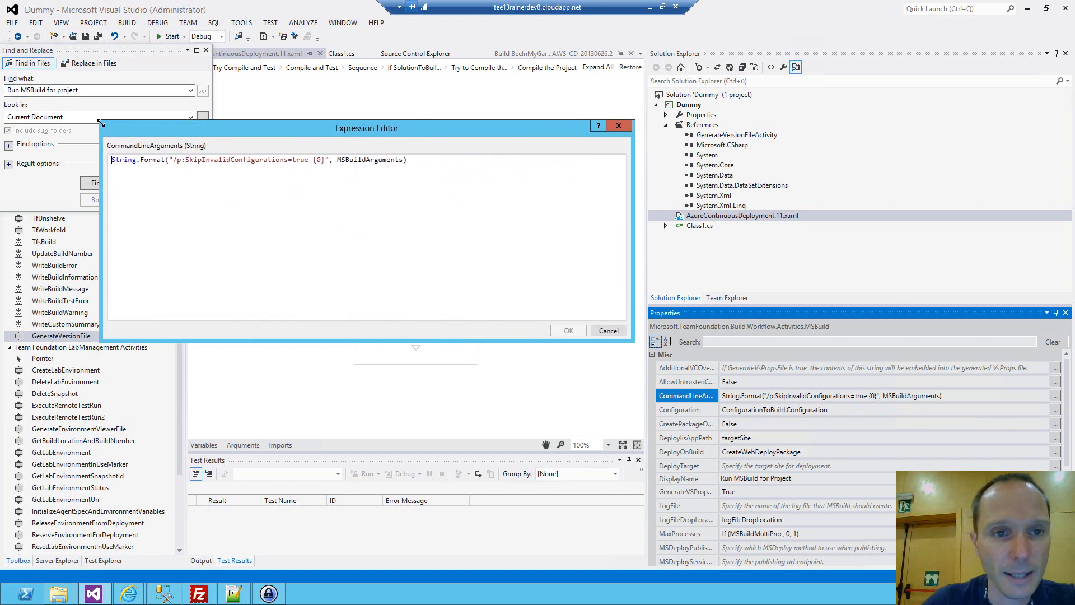
double_click(195, 167)
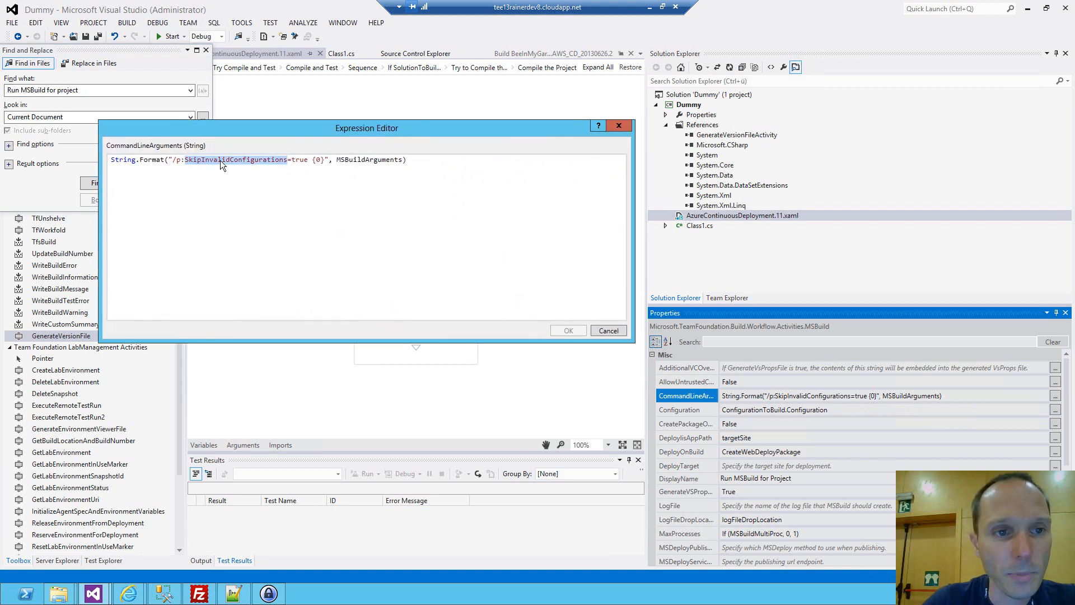
left_click(326, 161)
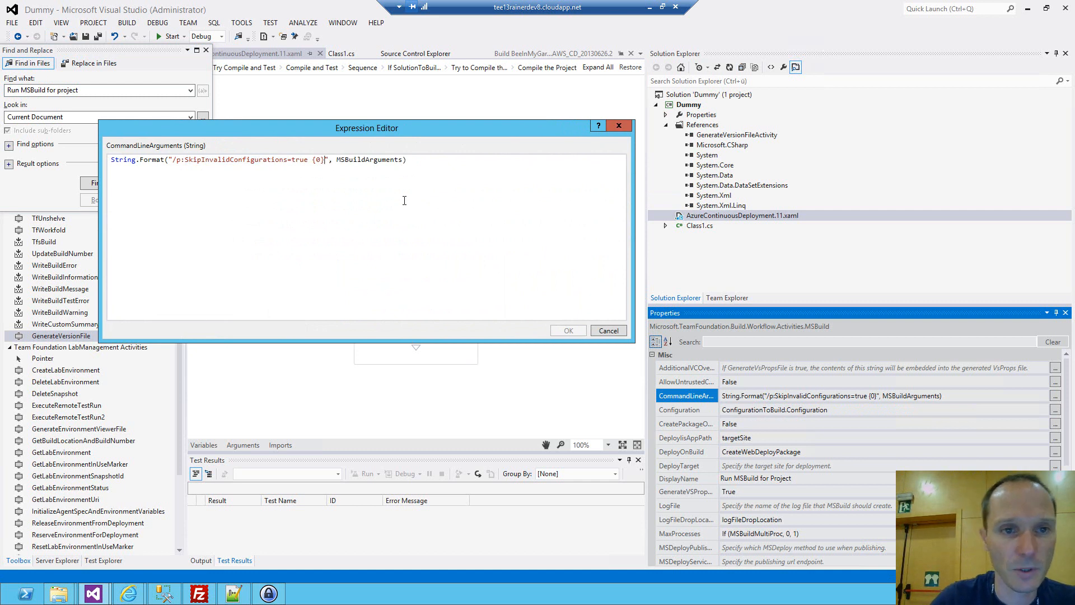
type("/p")
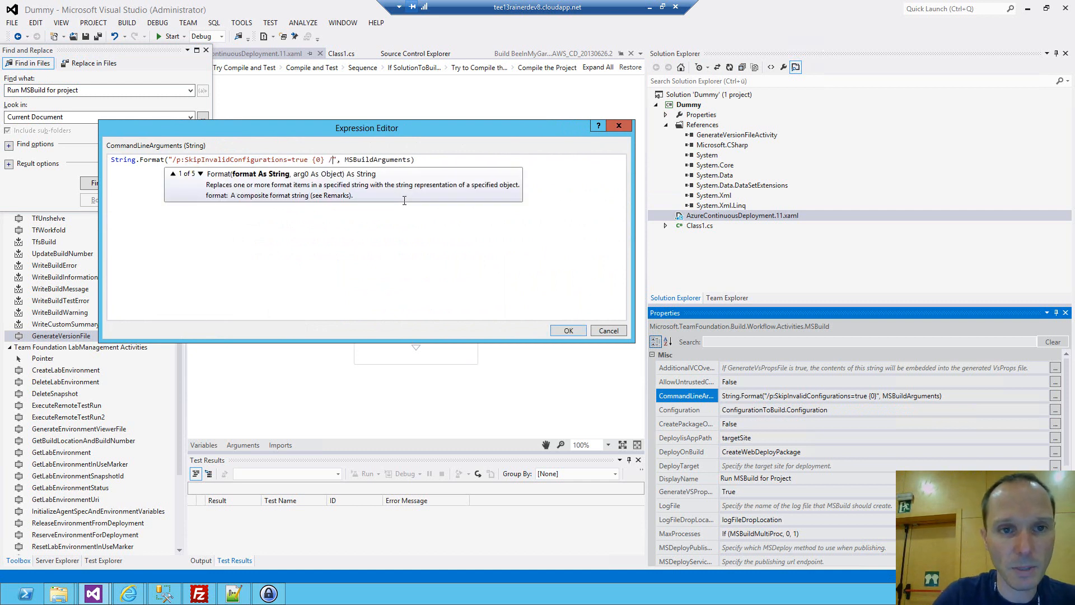
type(":Vers")
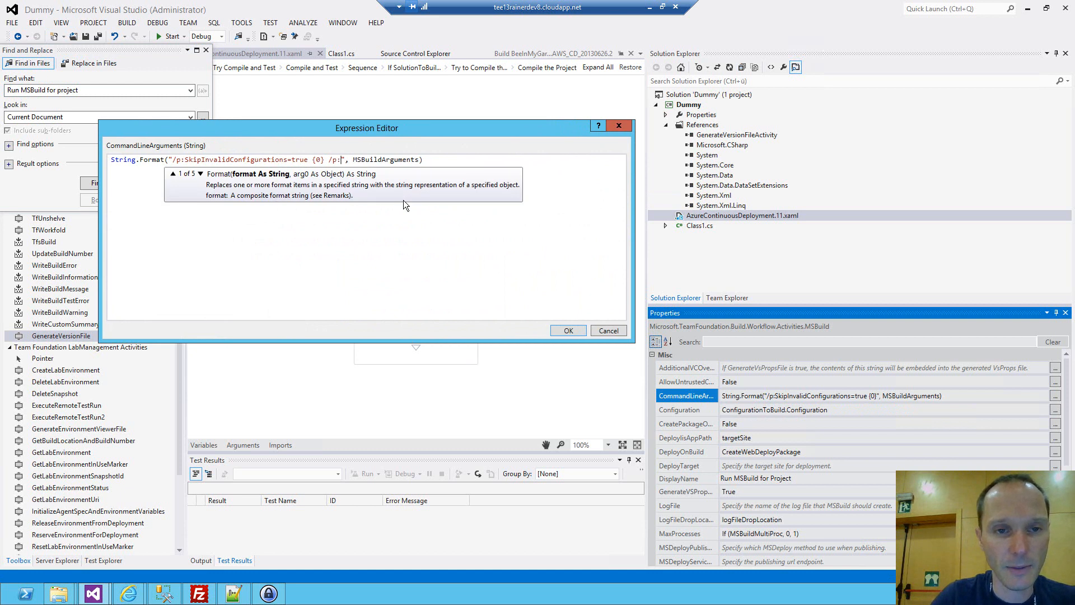
type("ionFile")
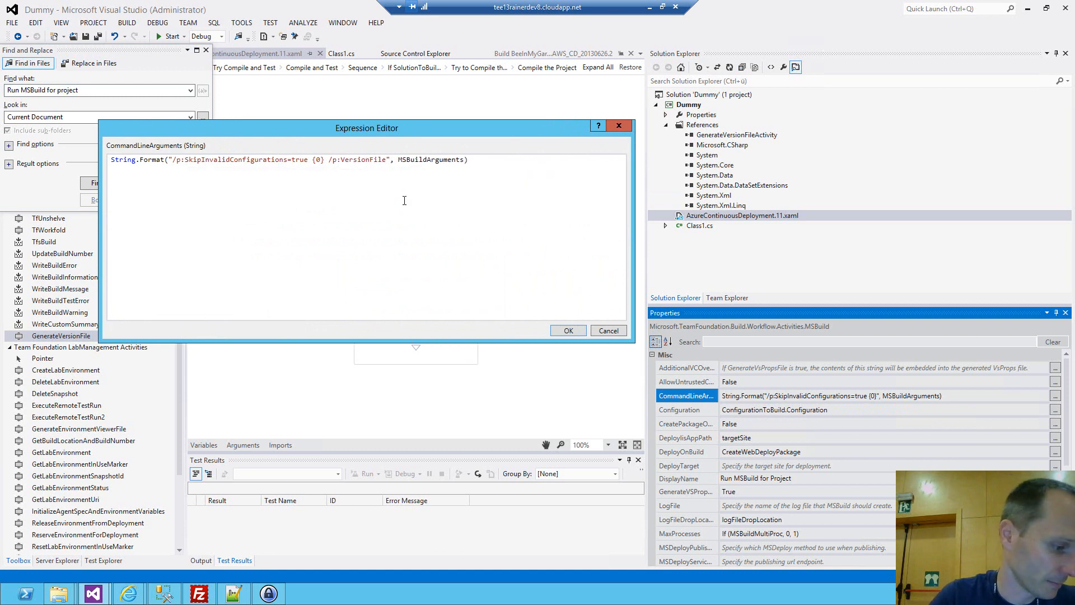
type("=")
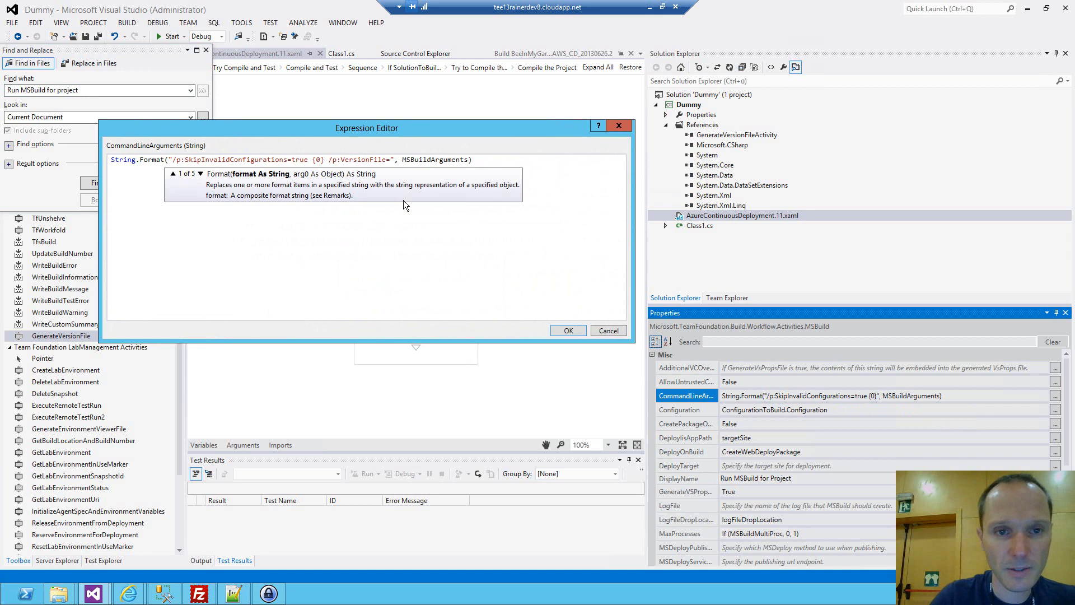
type("\"\"\"\"")
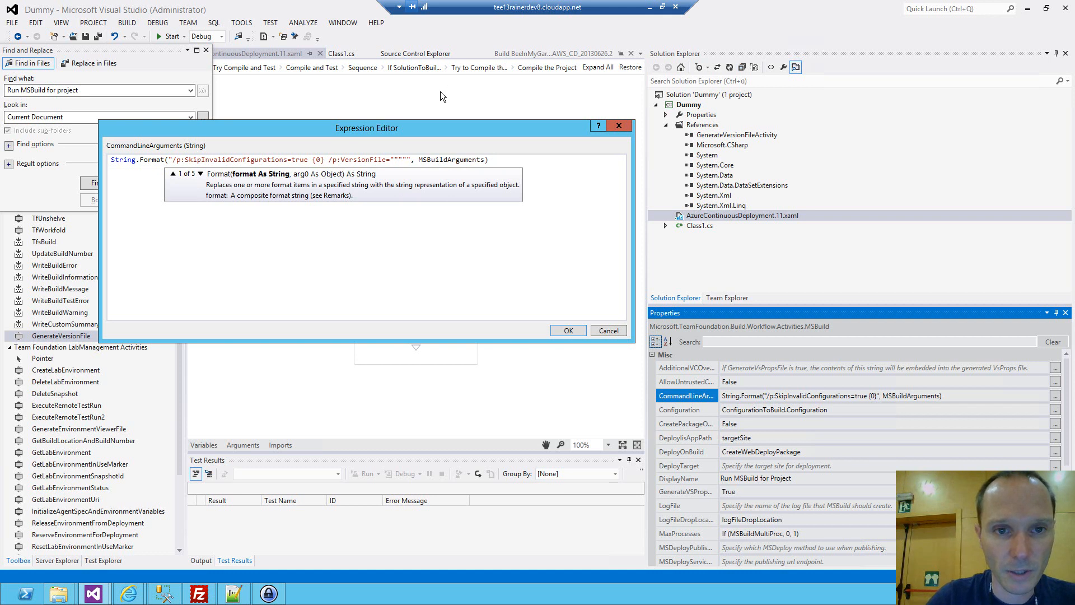
type("{1}")
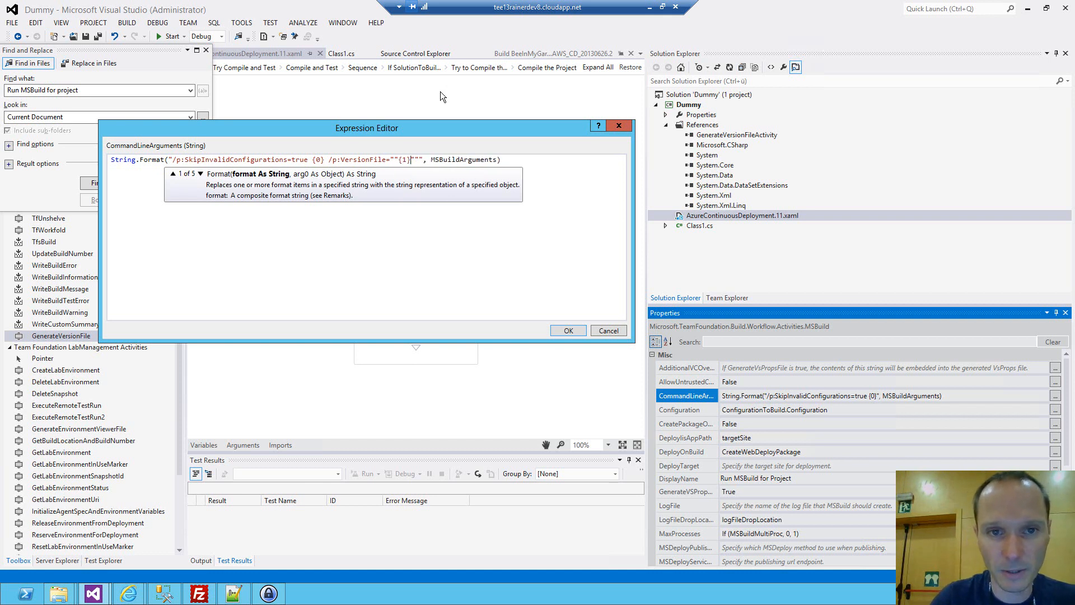
Add a second format argument on a new line after MSBuildArguments, starting Path.Combine(SourcesDirectory, "Generated",.
key("End")
key("Left")
type(",")
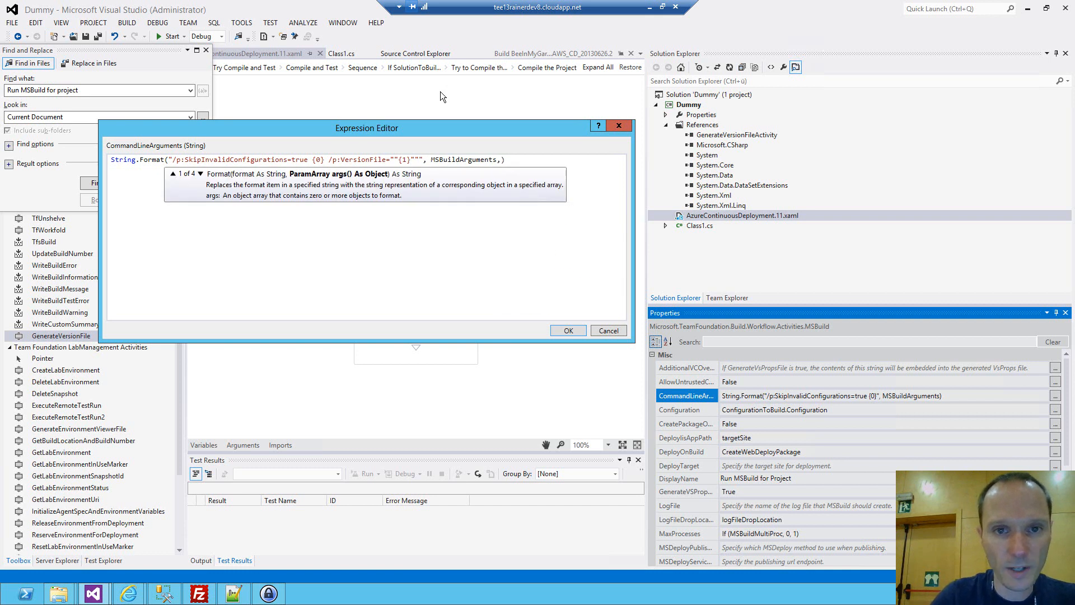
key("Return")
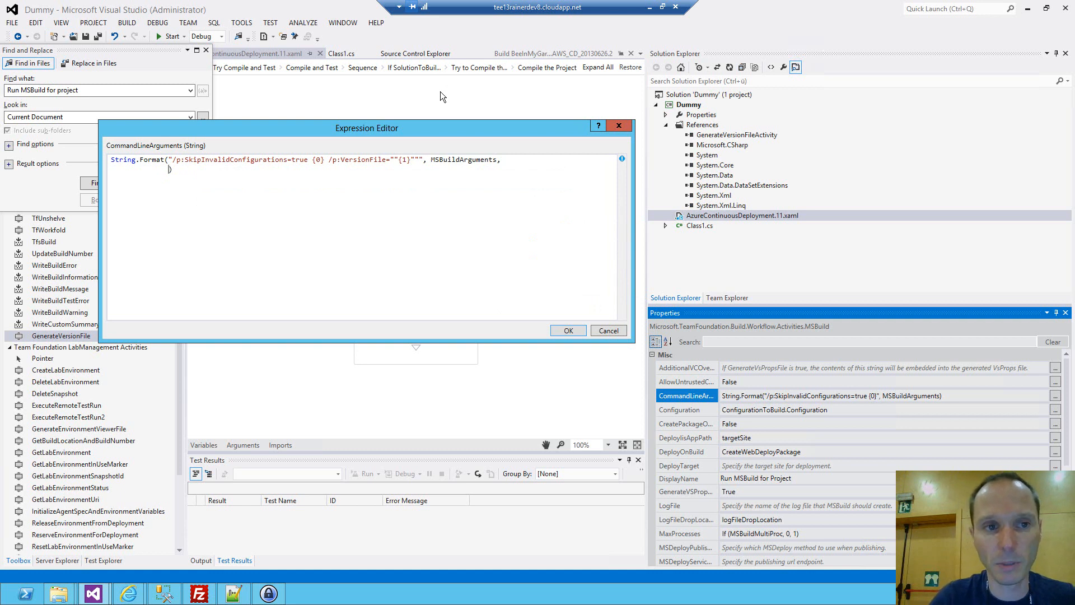
type("Path.Com")
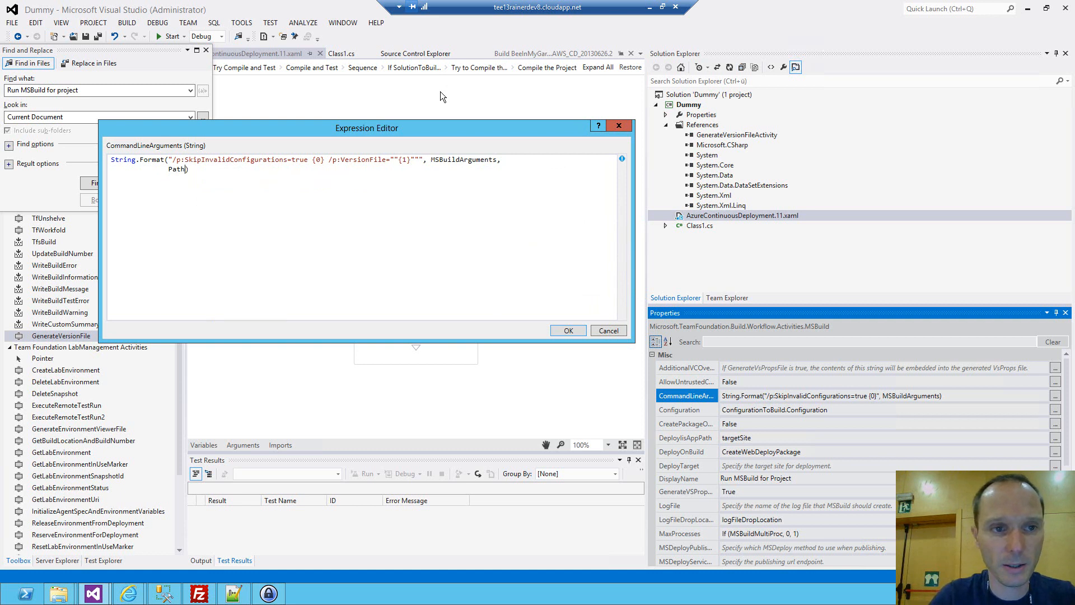
type("bine(SourcesDirectory")
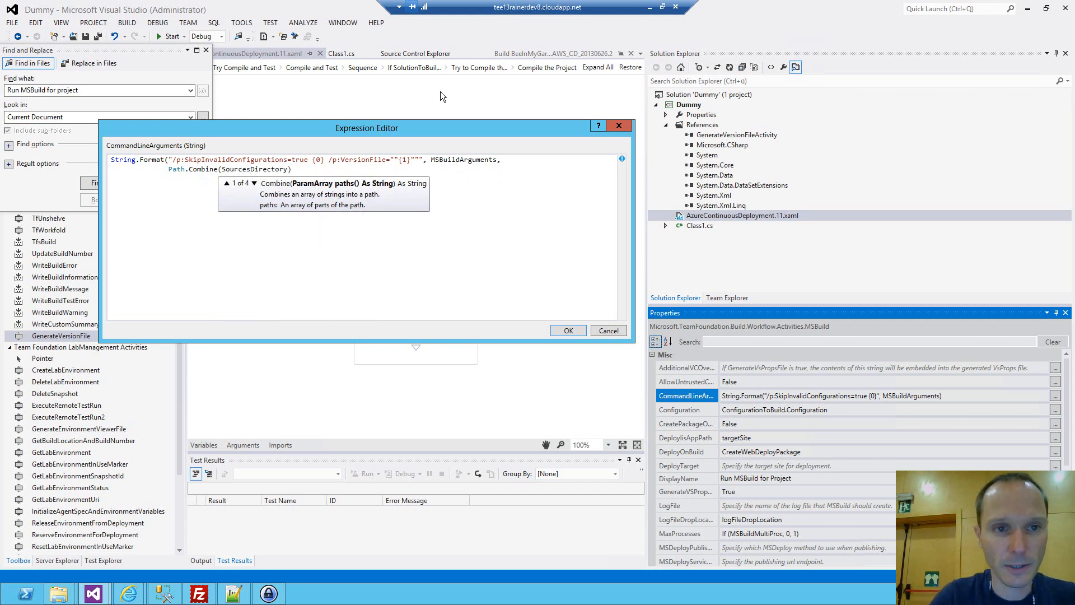
type(", \"Gene")
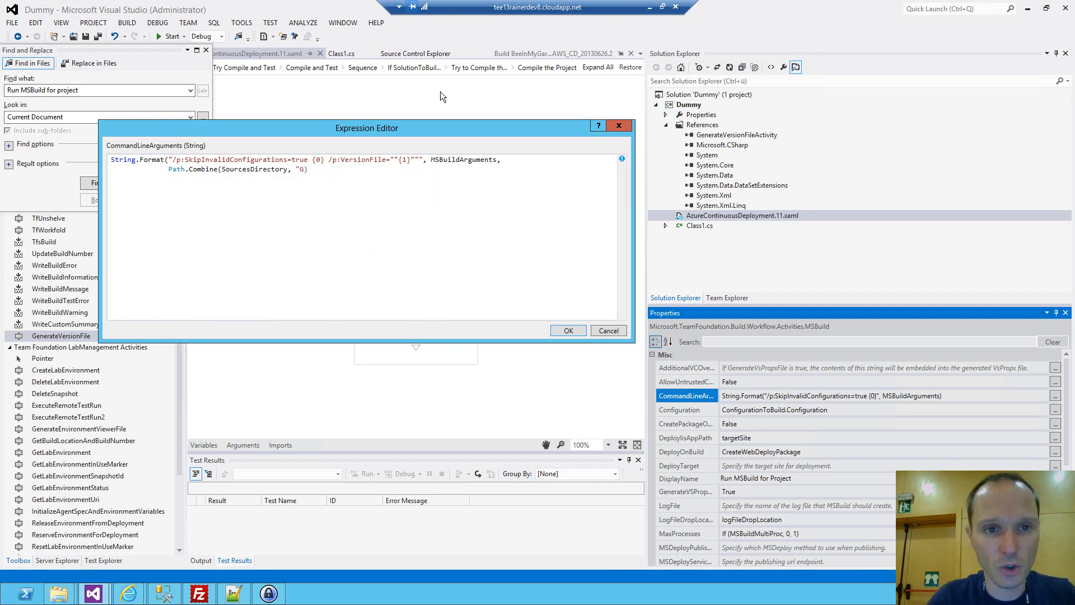
type("rated\",")
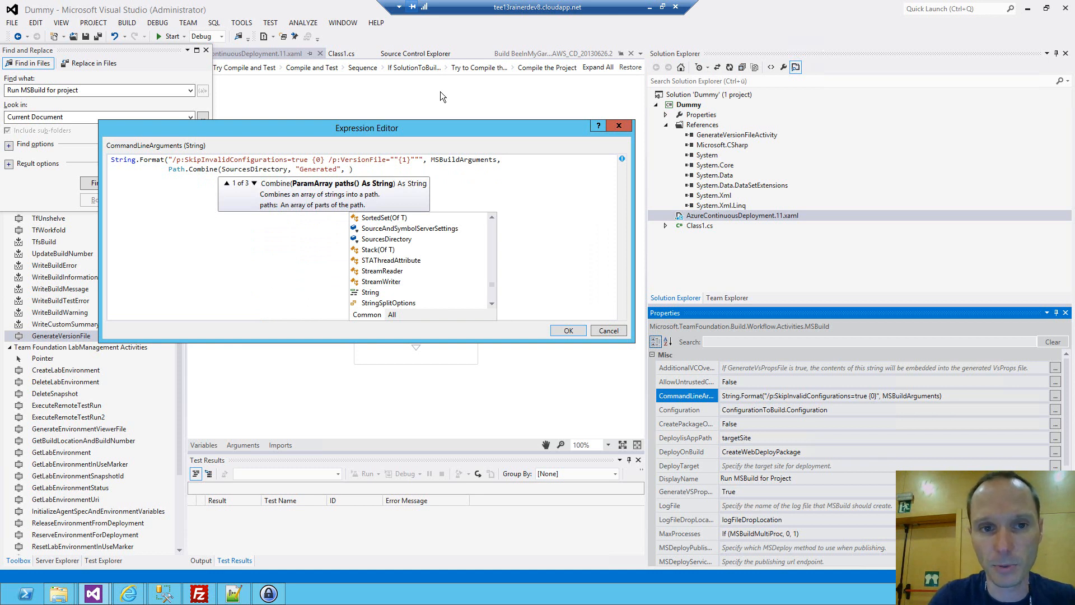
Finish the Path.Combine argument with "Version.cs" and close both the Path.Combine and String.Format brackets.
type("\"Verion\"")
key("Left")
key("Left")
key("Left")
key("Left")
type("sion")
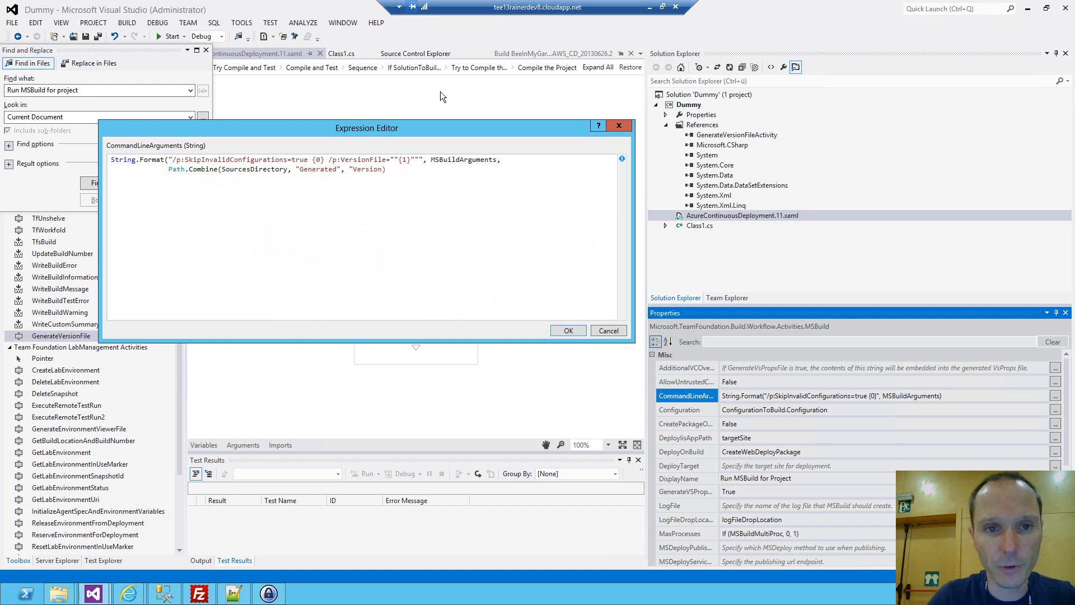
type(".cs")
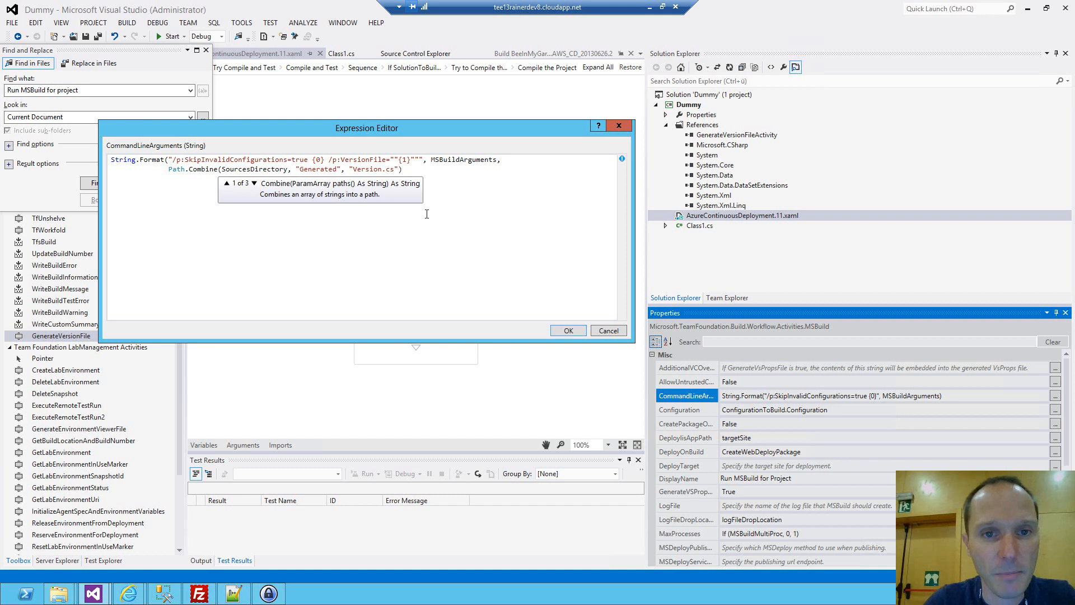
double_click(357, 161)
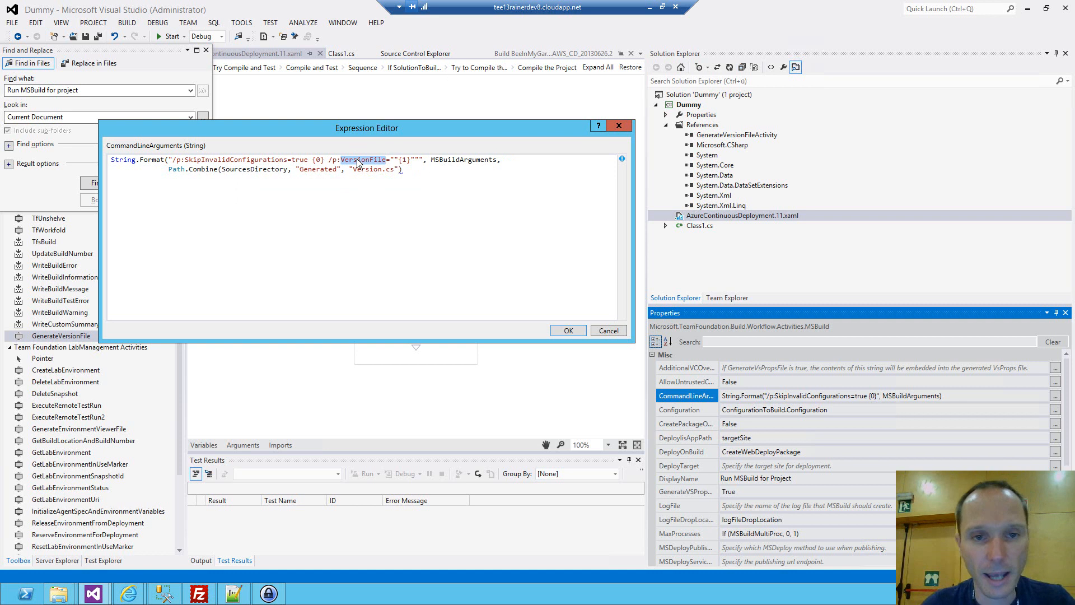
left_click(444, 168)
type(")")
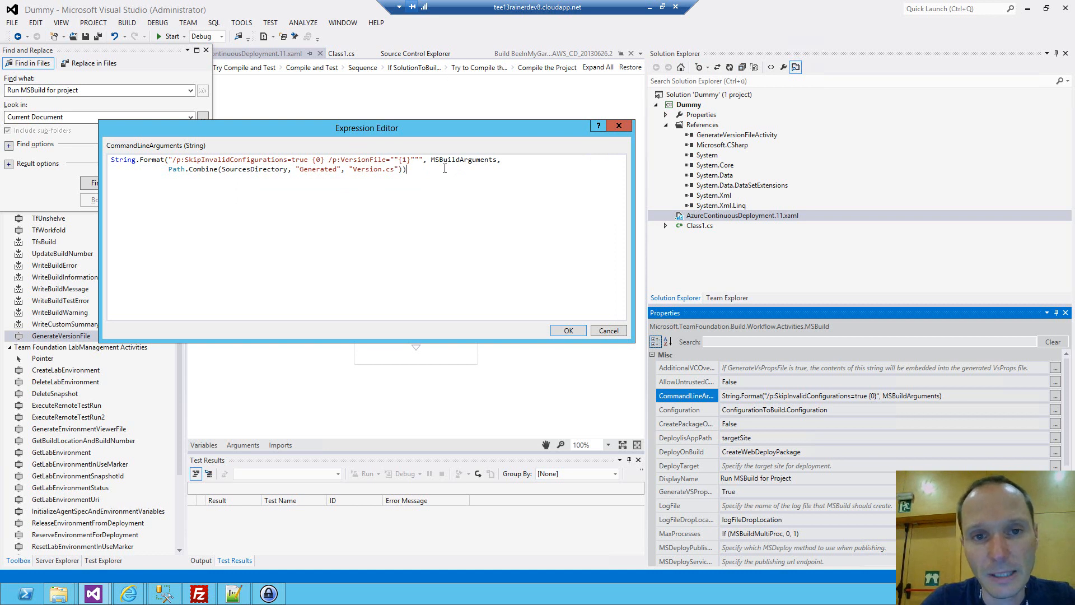
Apply the edited CommandLineArguments expression and save AzureContinuousDeployment.11.xaml.
left_click(569, 330)
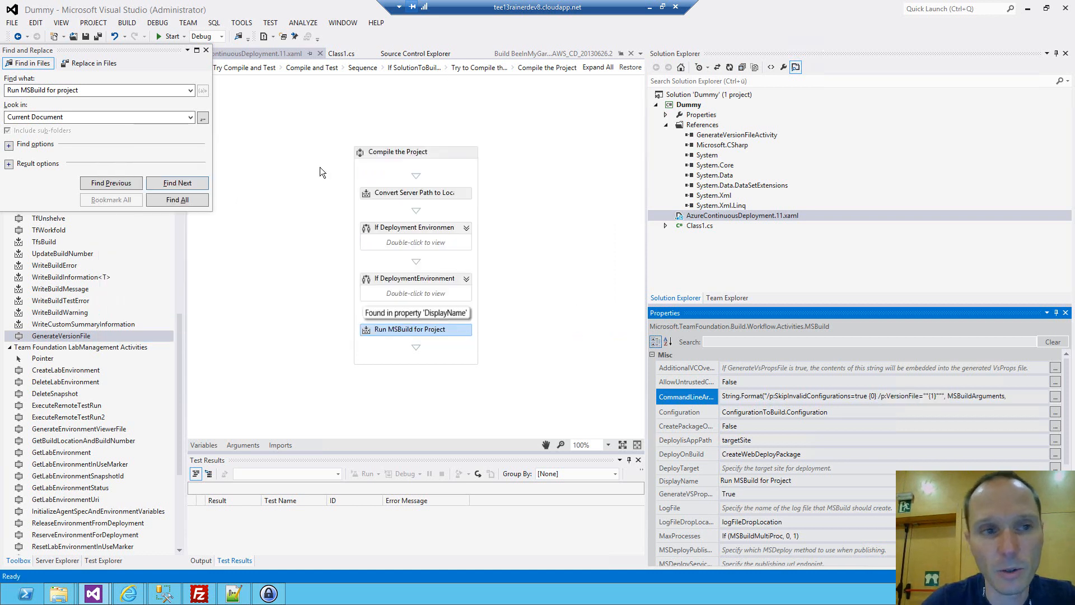
left_click(206, 51)
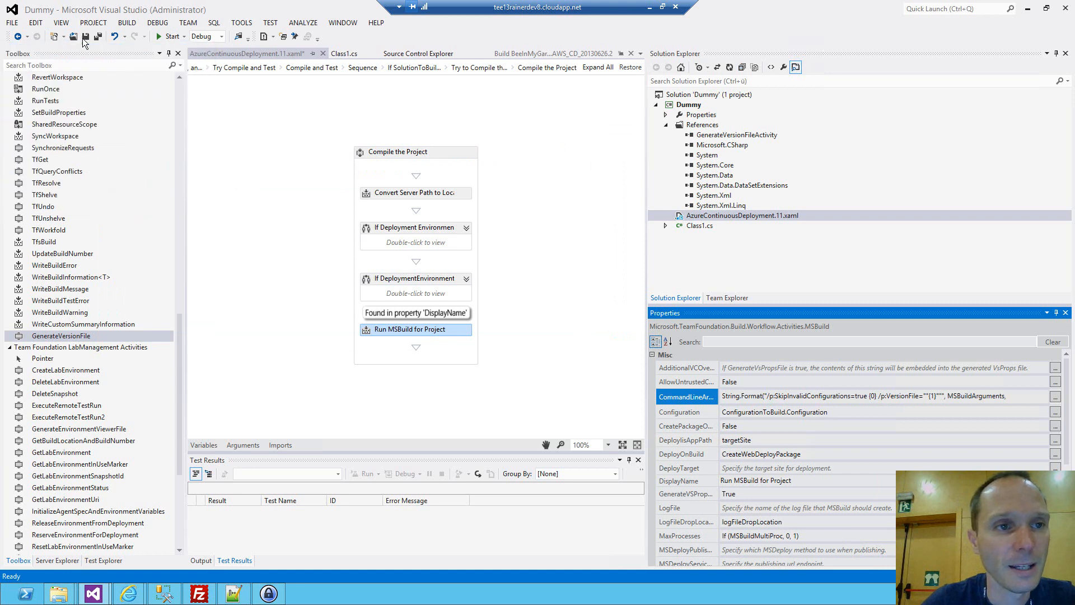
left_click(99, 37)
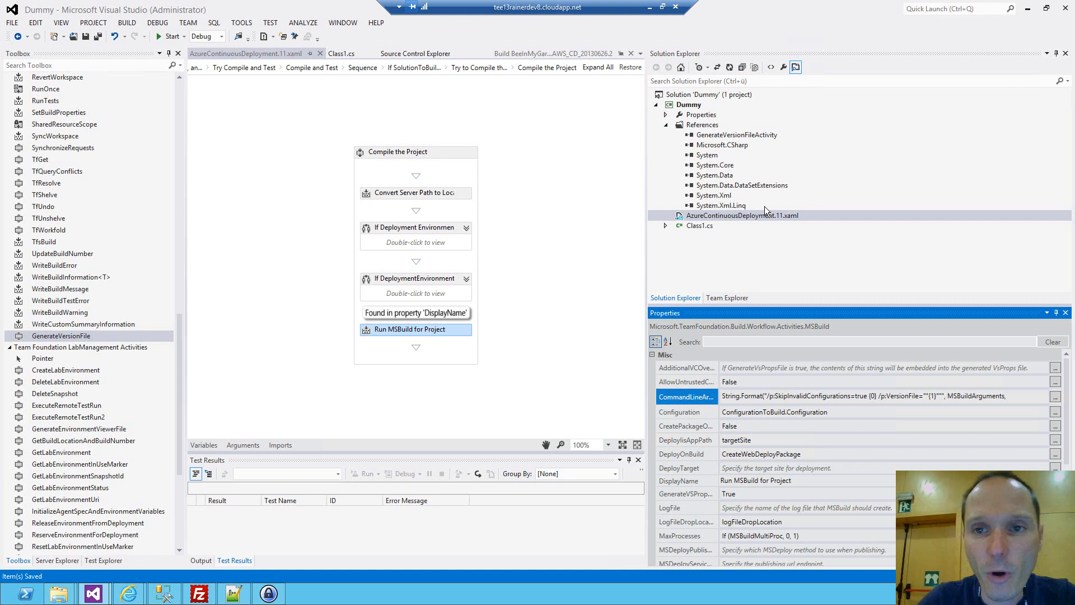
Show the builds overview of the BeeInMyGardenTFS team project.
left_click(728, 299)
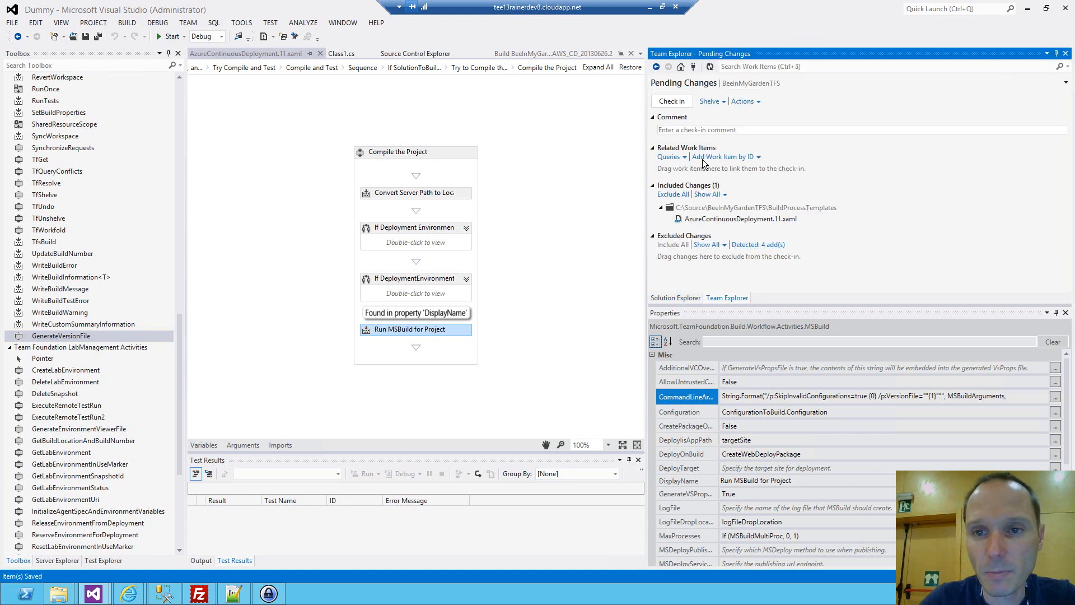
left_click(681, 67)
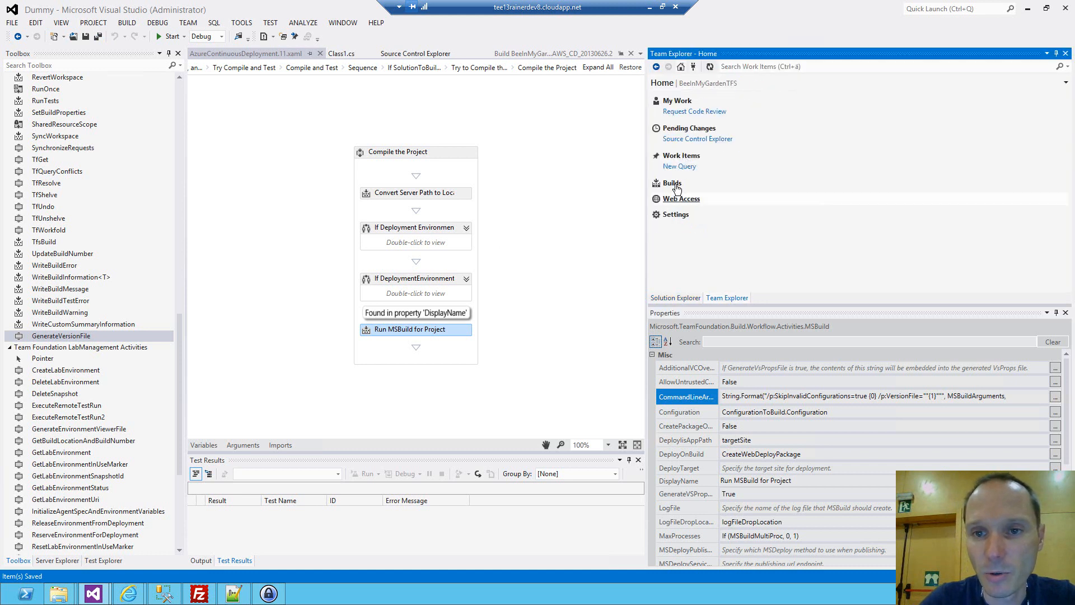
left_click(740, 184)
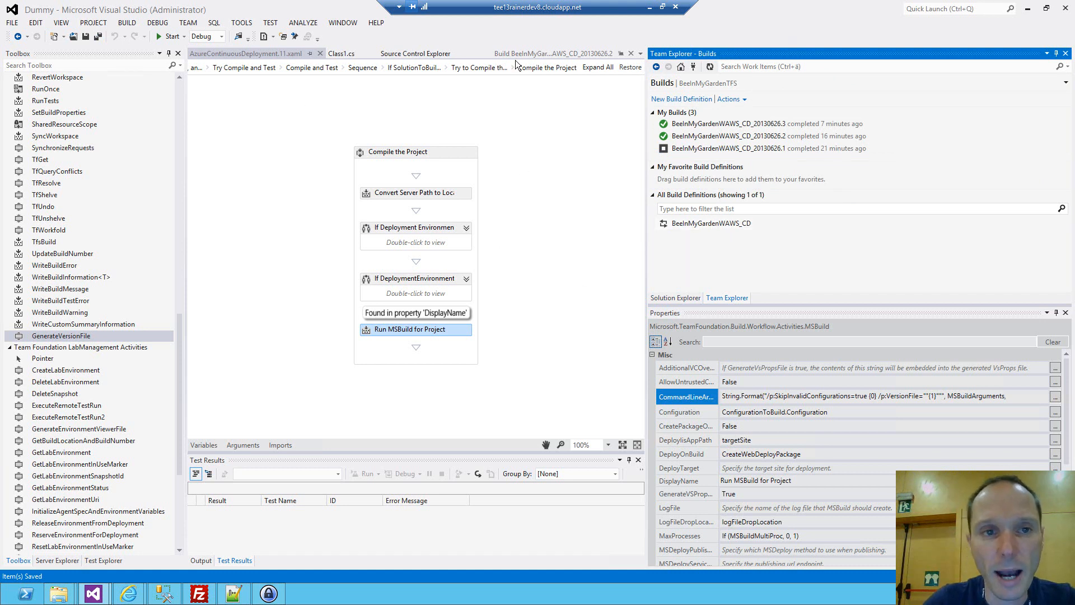
Return to the root Process of the workflow, expand Run On Agent and examine the GenerateVersionFile activity's path properties.
left_click(597, 68)
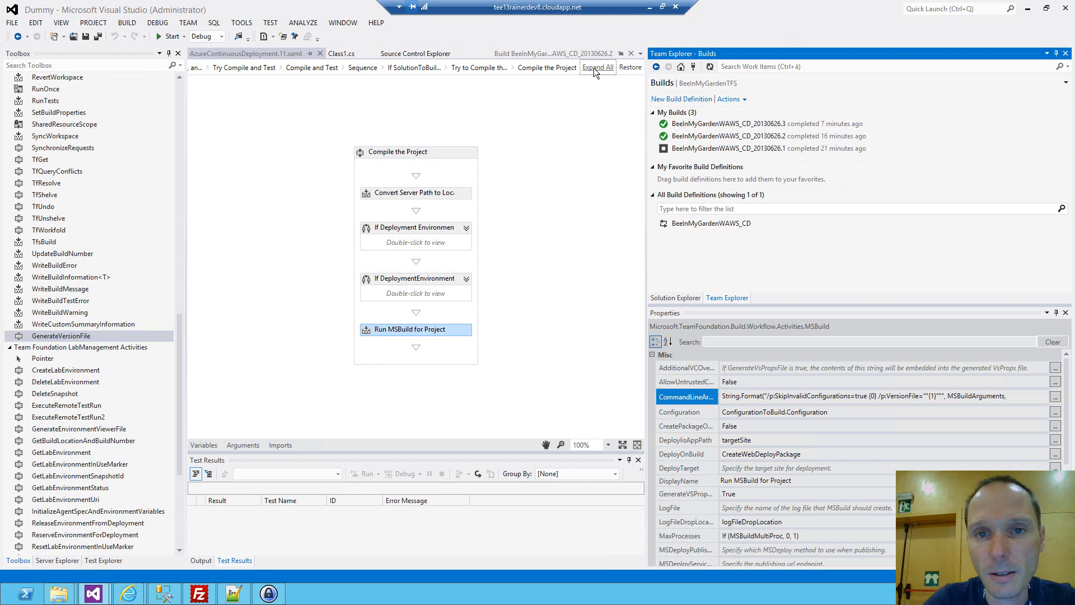
left_click(619, 68)
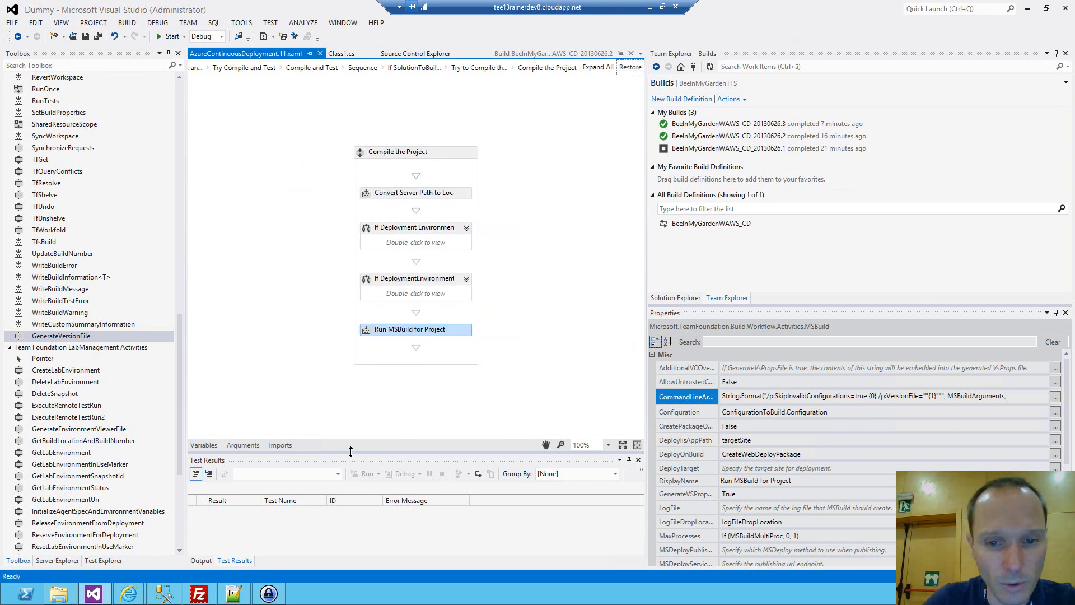
left_click_drag(241, 450, 241, 445)
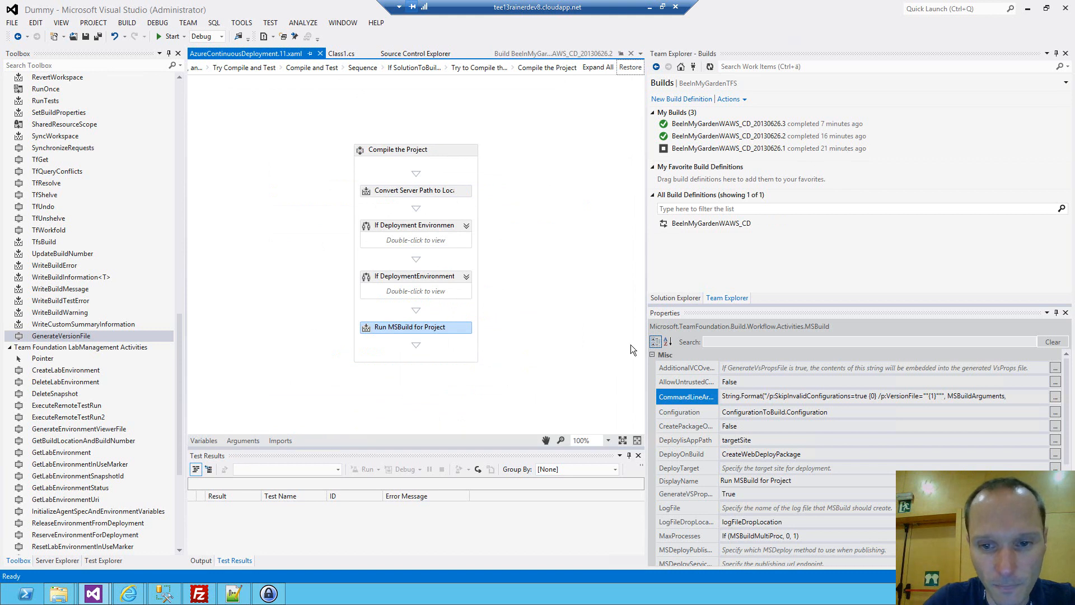
left_click(253, 69)
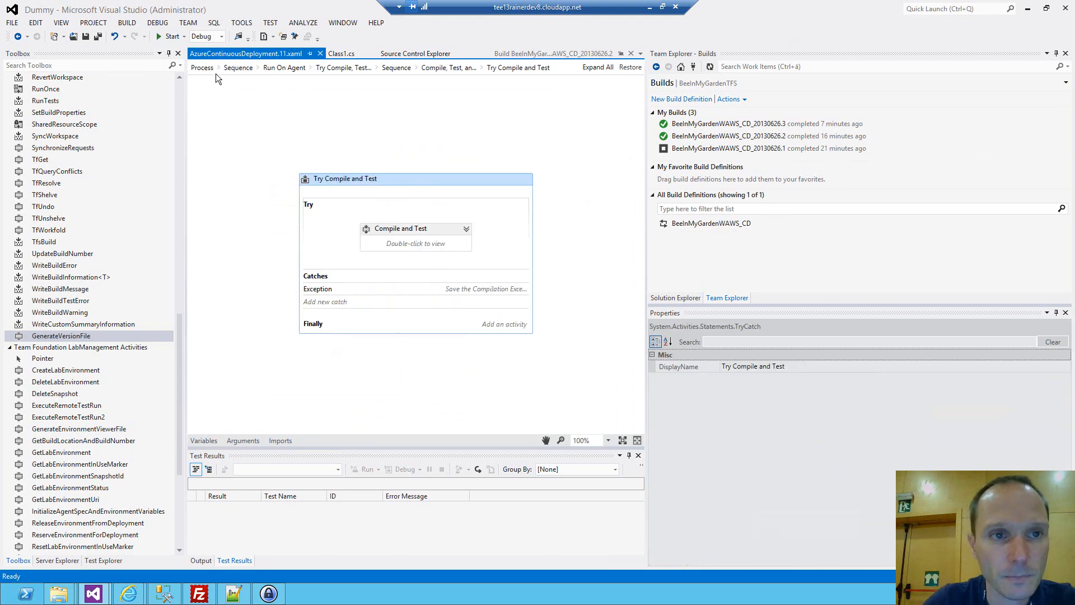
left_click(201, 68)
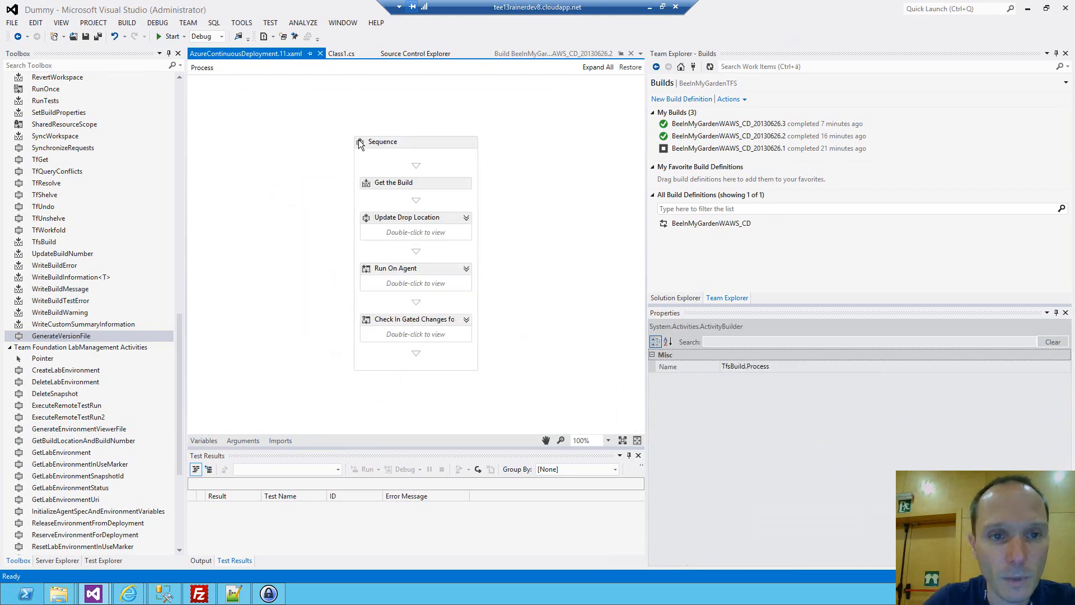
left_click(392, 270)
left_click(466, 270)
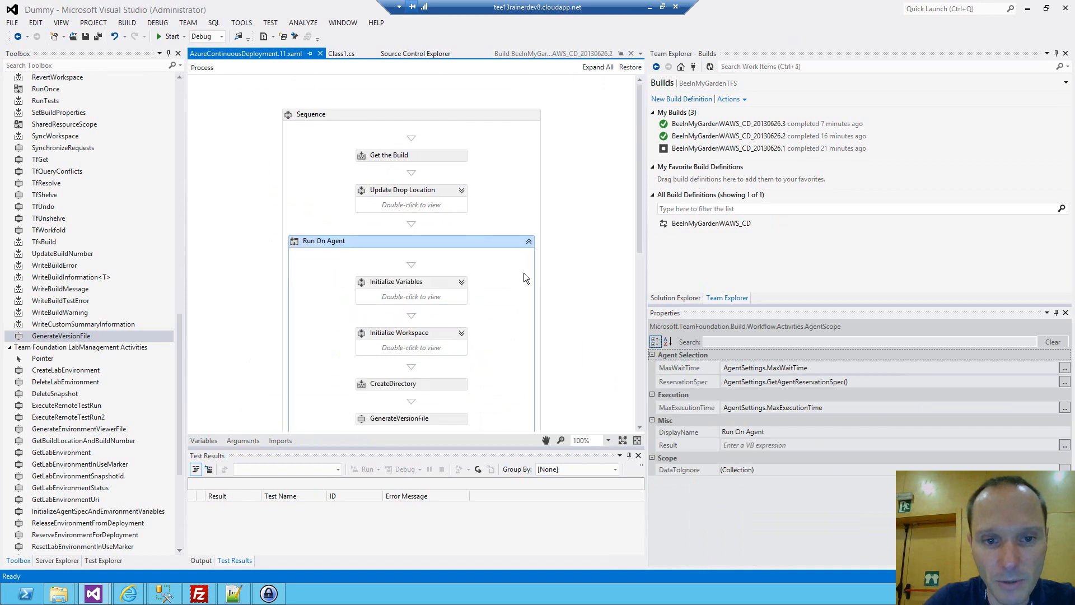
scroll(523, 274, "down", 3)
left_click(406, 338)
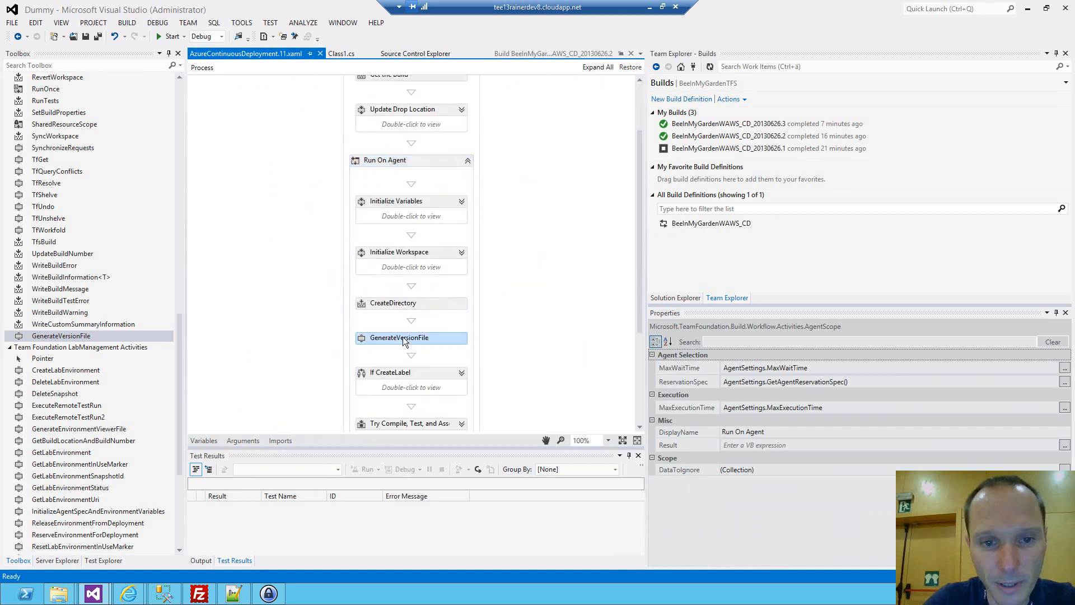
left_click(440, 340)
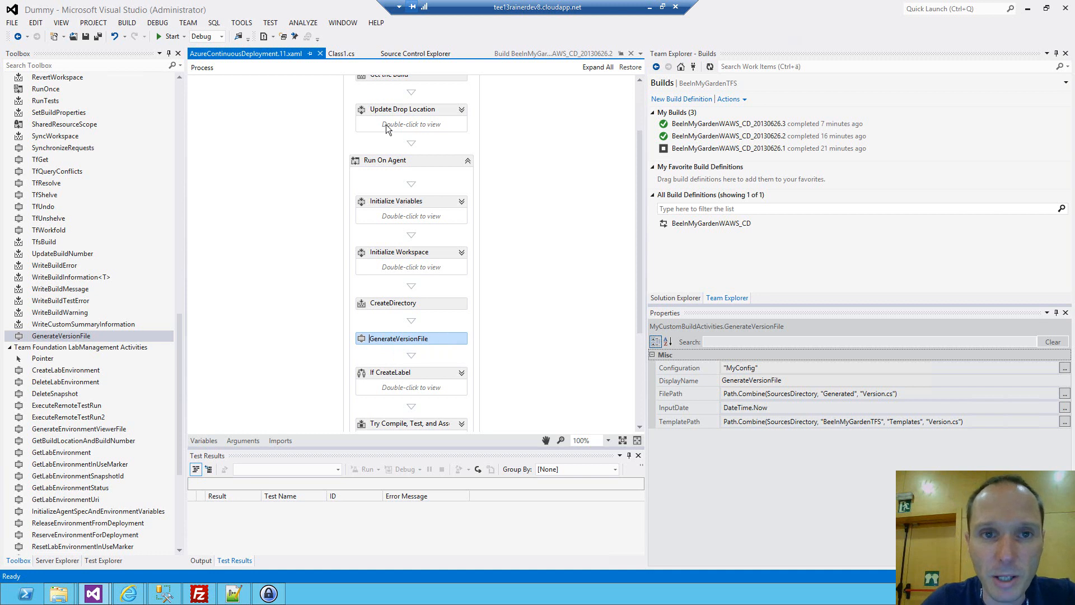
Show the contents of the GenerateVersionFileActivity/bin/Debug folder in Source Control Explorer.
left_click(421, 53)
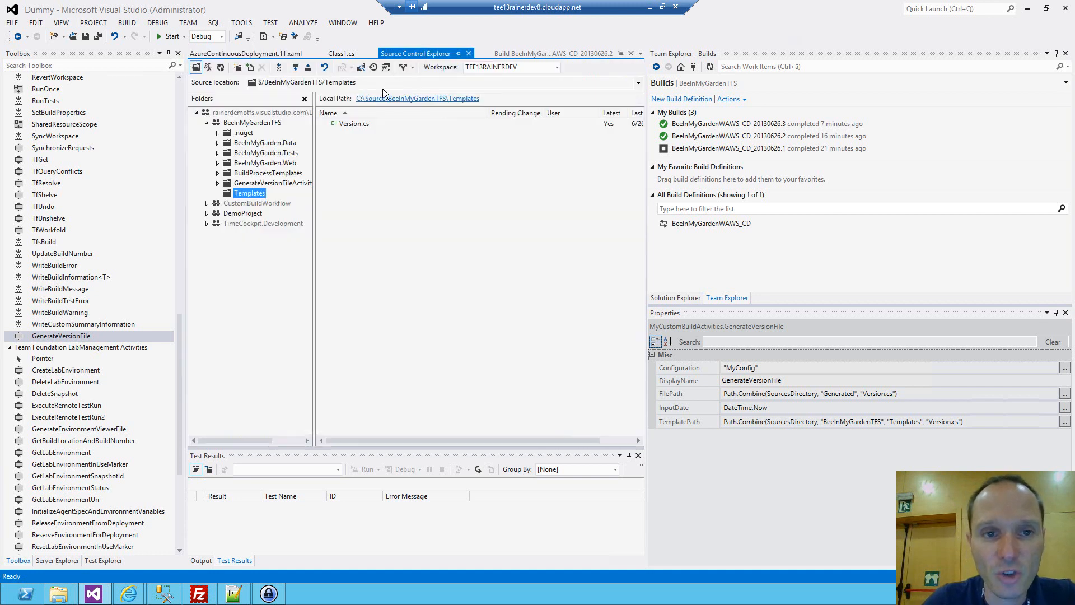
left_click(218, 183)
left_click(229, 193)
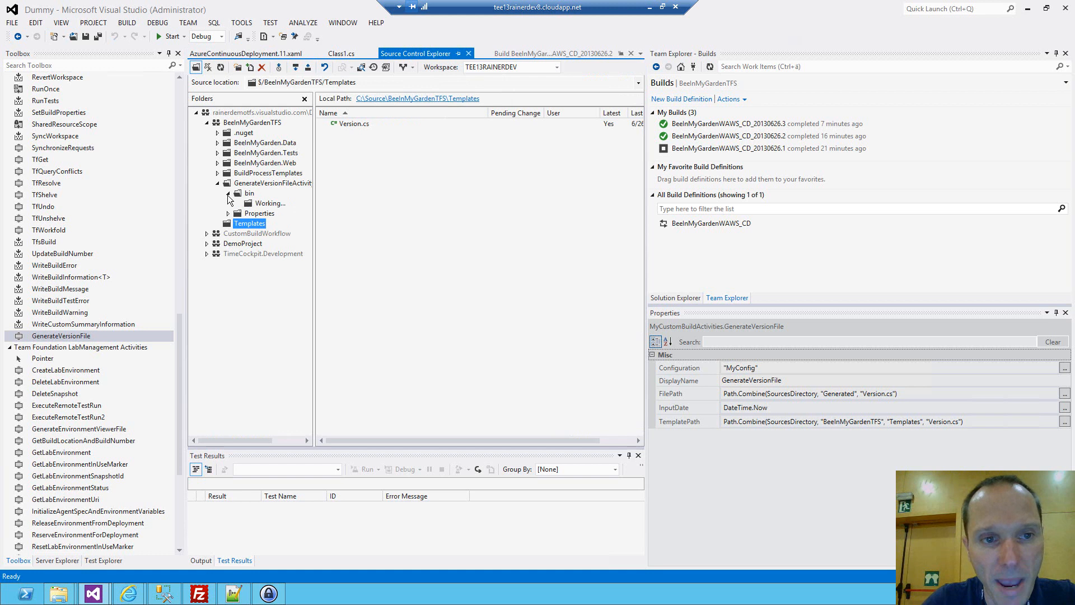
left_click(262, 204)
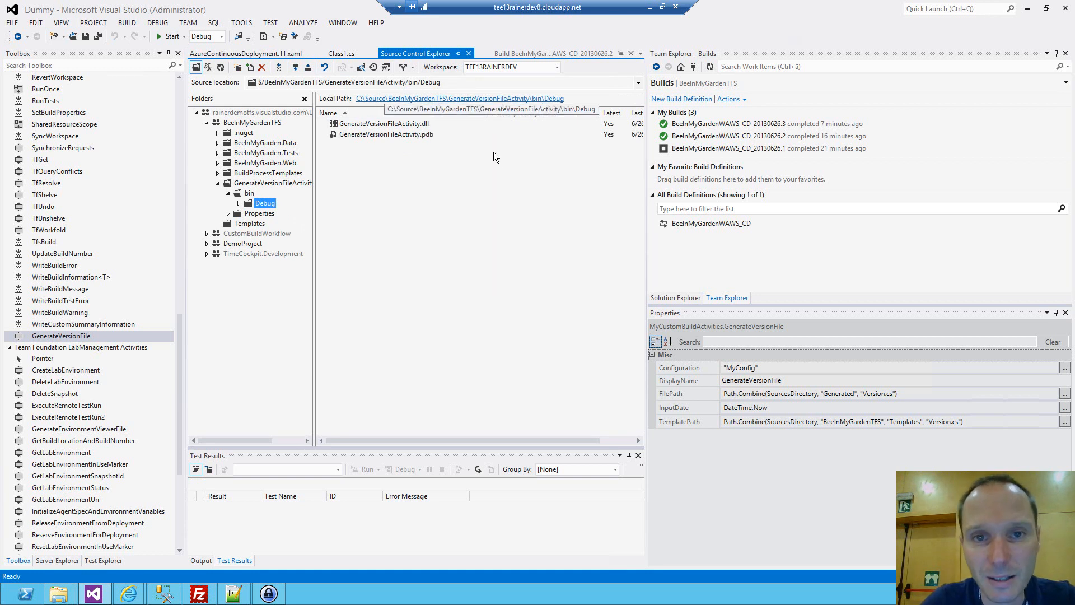
Set the Hosted Build Controller's version control path to custom assemblies to $/BeeInMyGardenTFS/GenerateVersionFileActivity/bin/Debug.
left_click(744, 100)
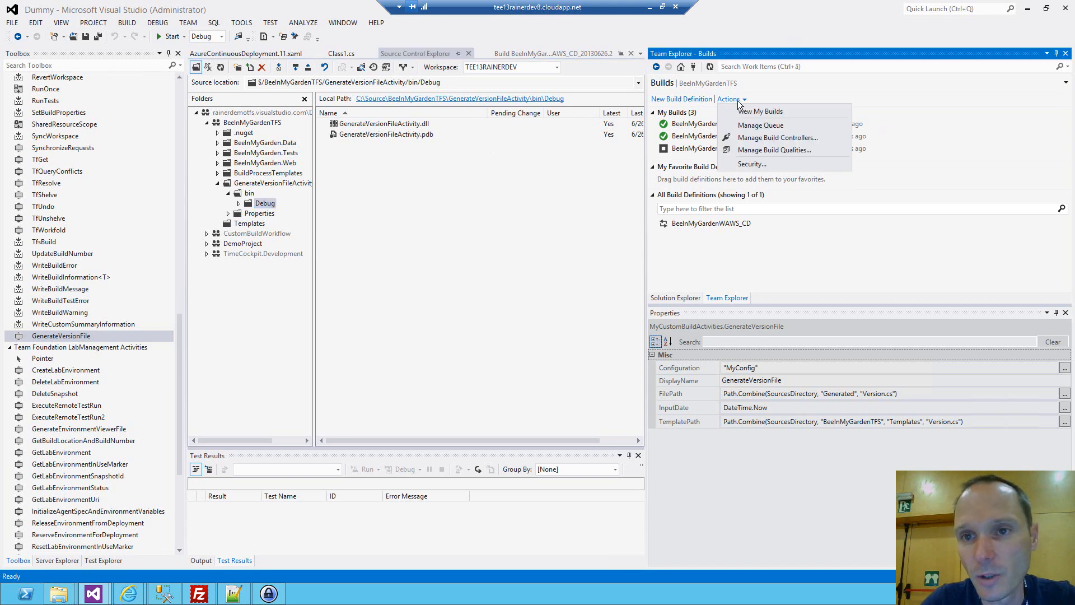
left_click(763, 138)
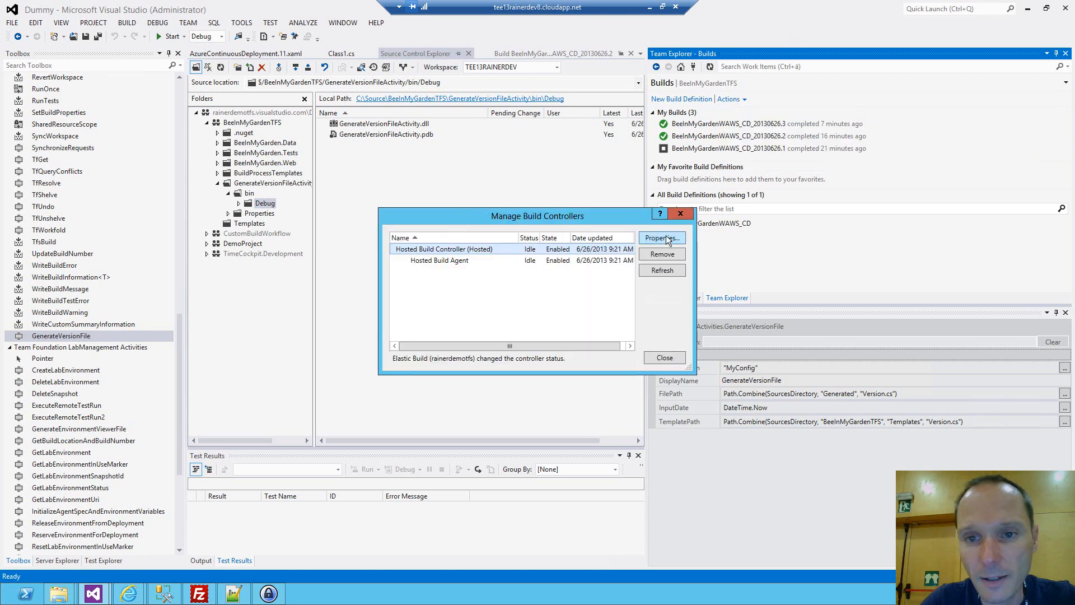
left_click(665, 238)
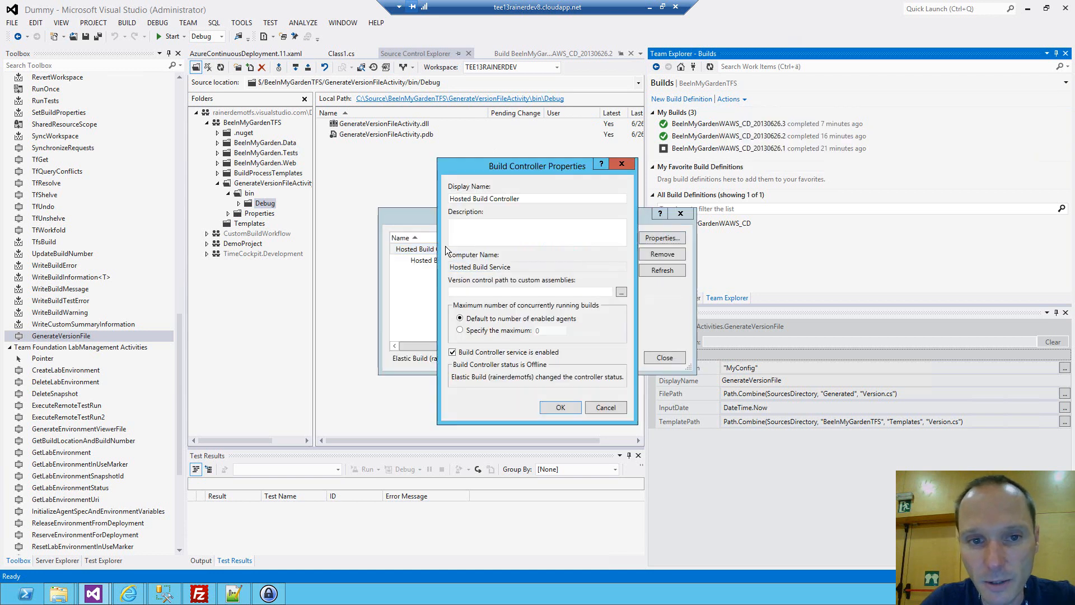
left_click_drag(543, 171, 644, 164)
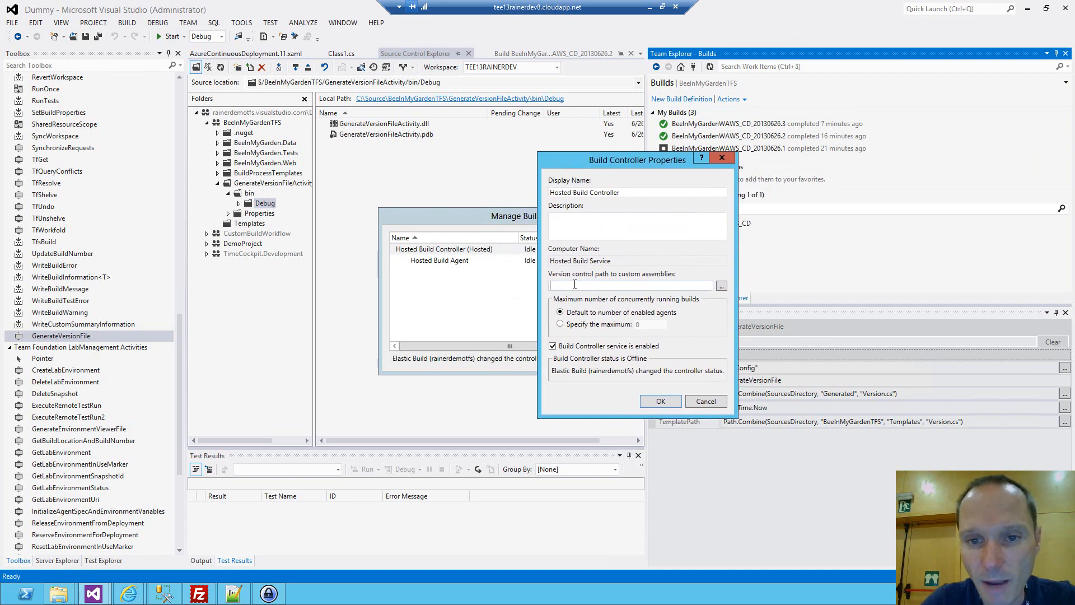
left_click(721, 286)
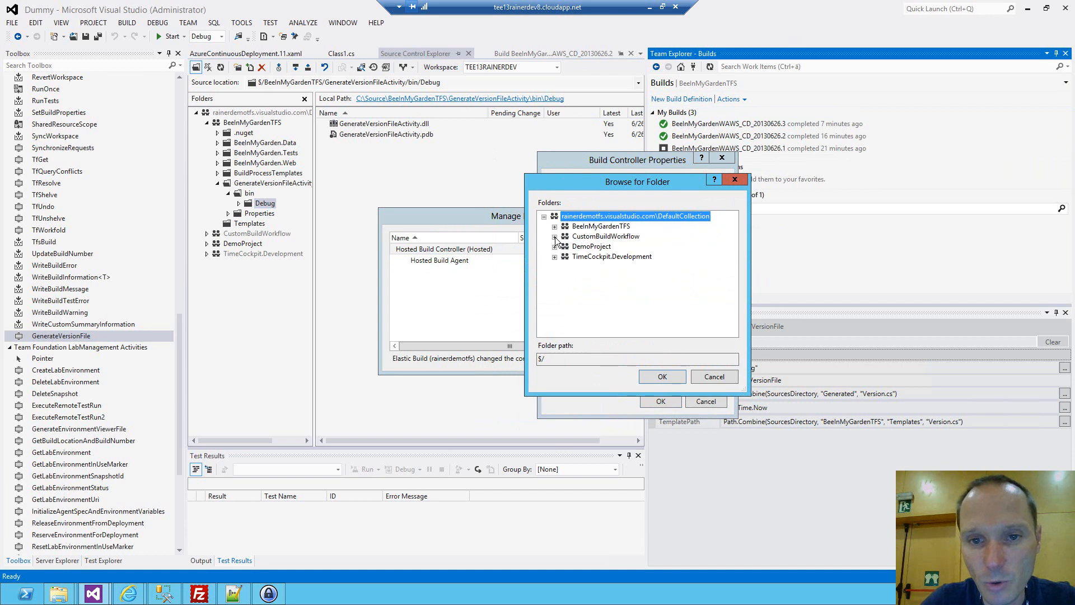
left_click(555, 226)
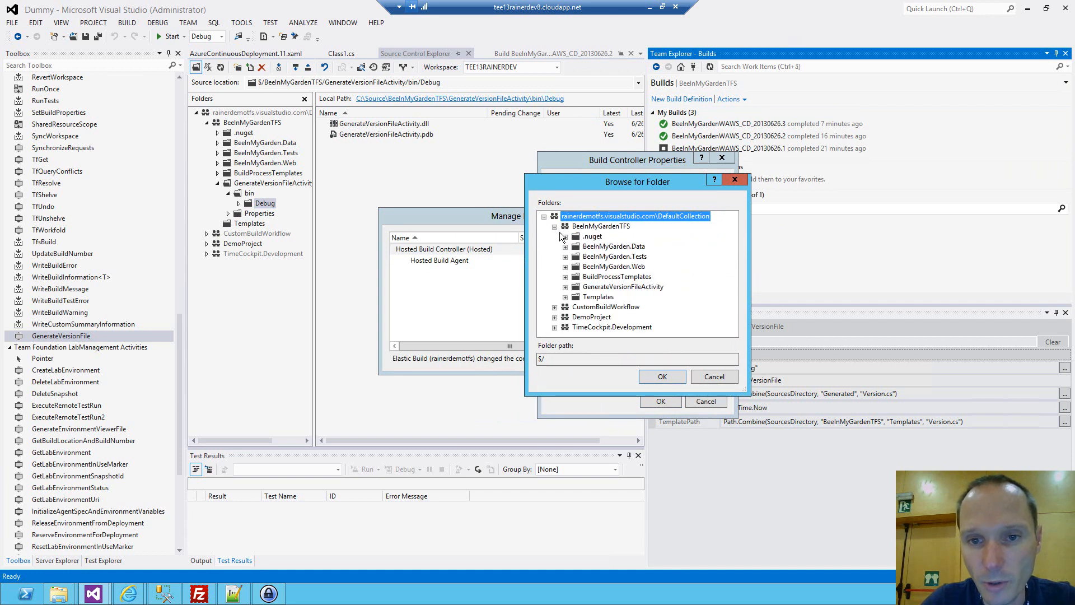
left_click(566, 287)
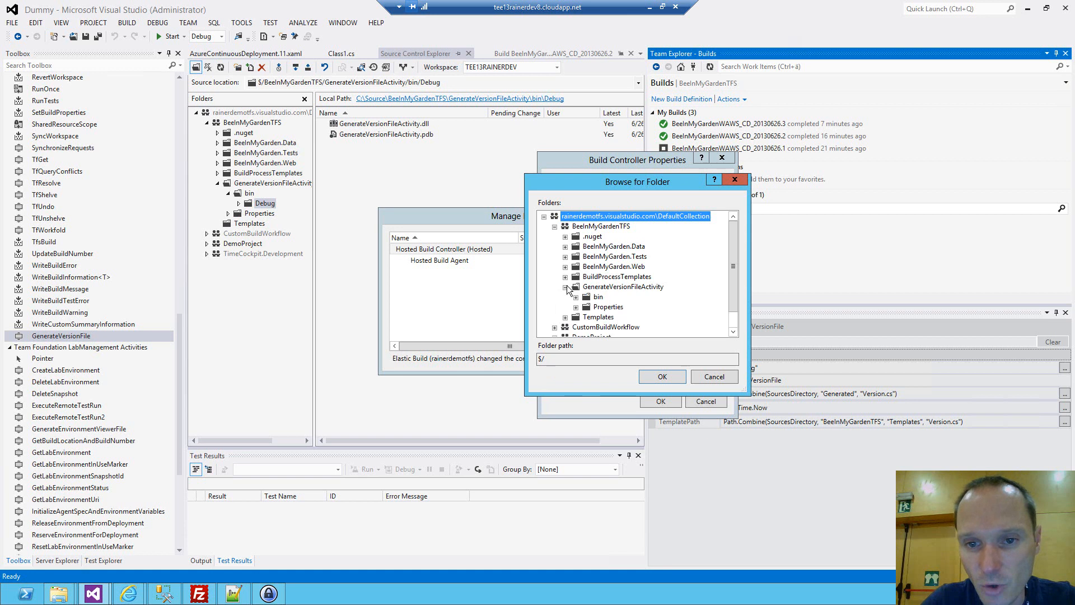
left_click(576, 296)
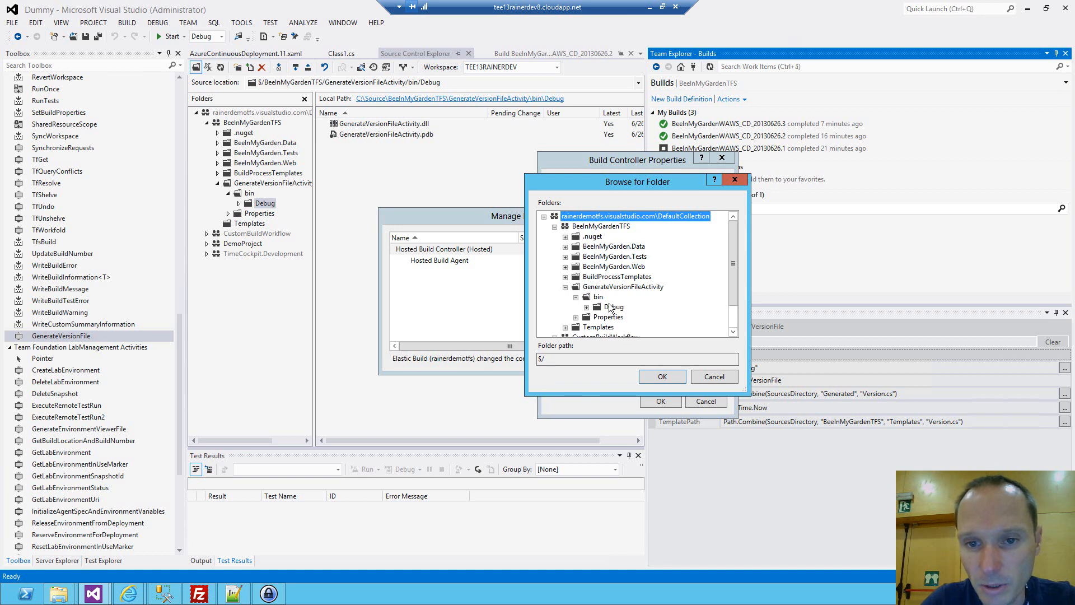
left_click(612, 308)
left_click(673, 381)
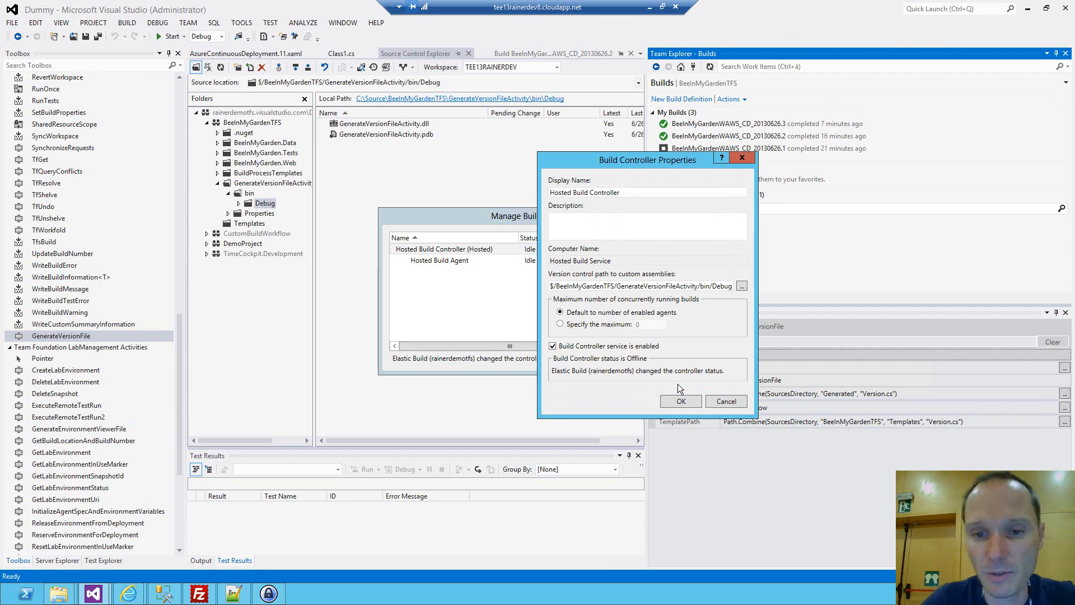
left_click(682, 400)
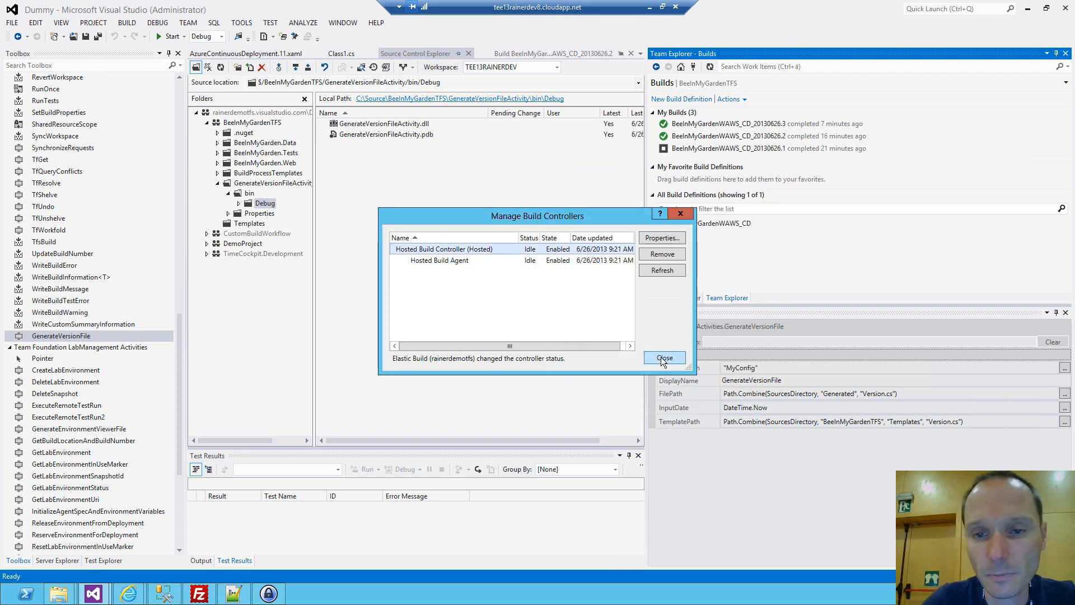
left_click(663, 357)
Save all files and check in the pending change to AzureContinuousDeployment.11.xaml in BeeInMyGardenTFS without a comment.
left_click(97, 36)
left_click(245, 125)
right_click(245, 125)
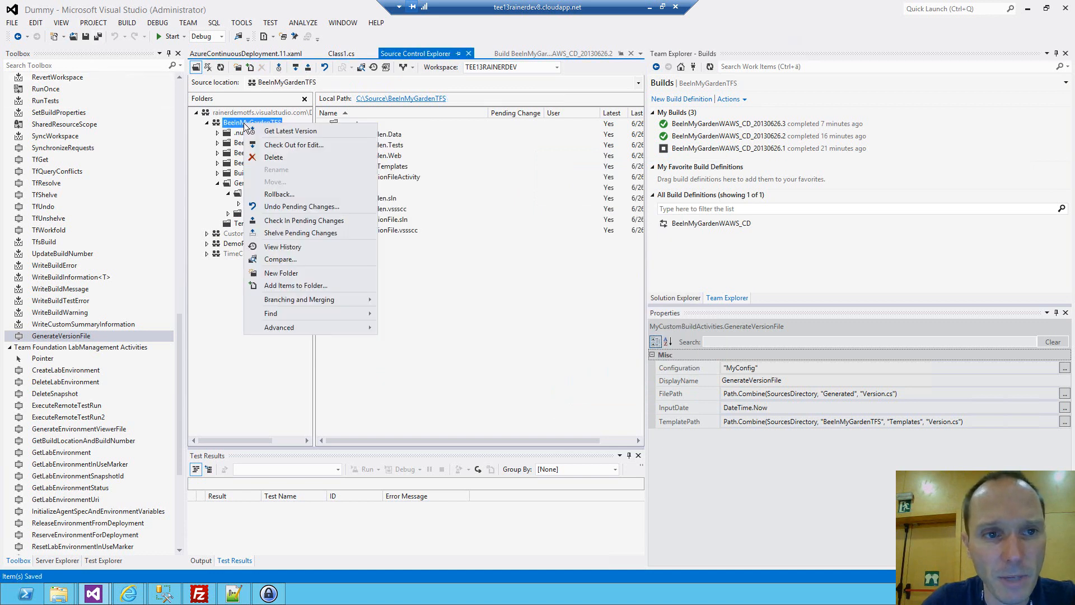
left_click(276, 219)
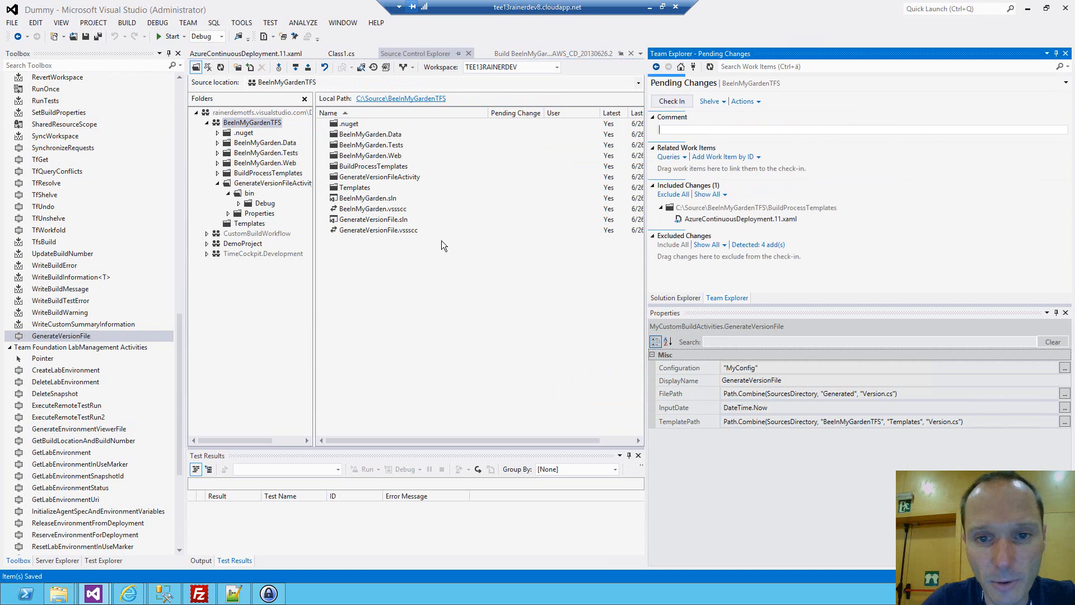
left_click(670, 101)
left_click(526, 315)
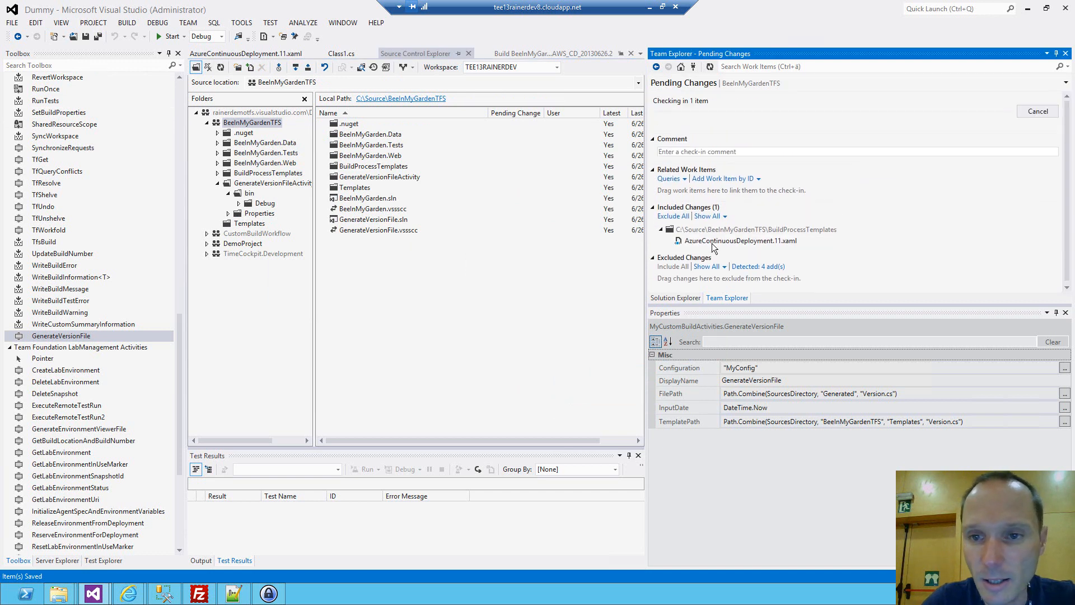
Queue a new build of BeeInMyGardenWAWS_CD from the latest sources with normal priority and open its build request in a widened view.
left_click(680, 67)
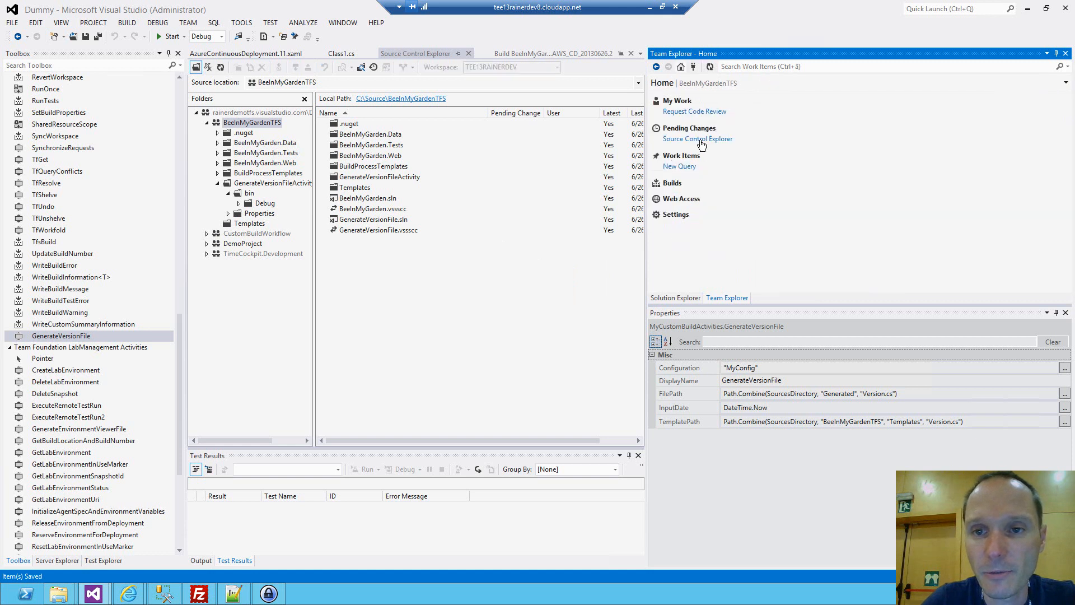
left_click(672, 183)
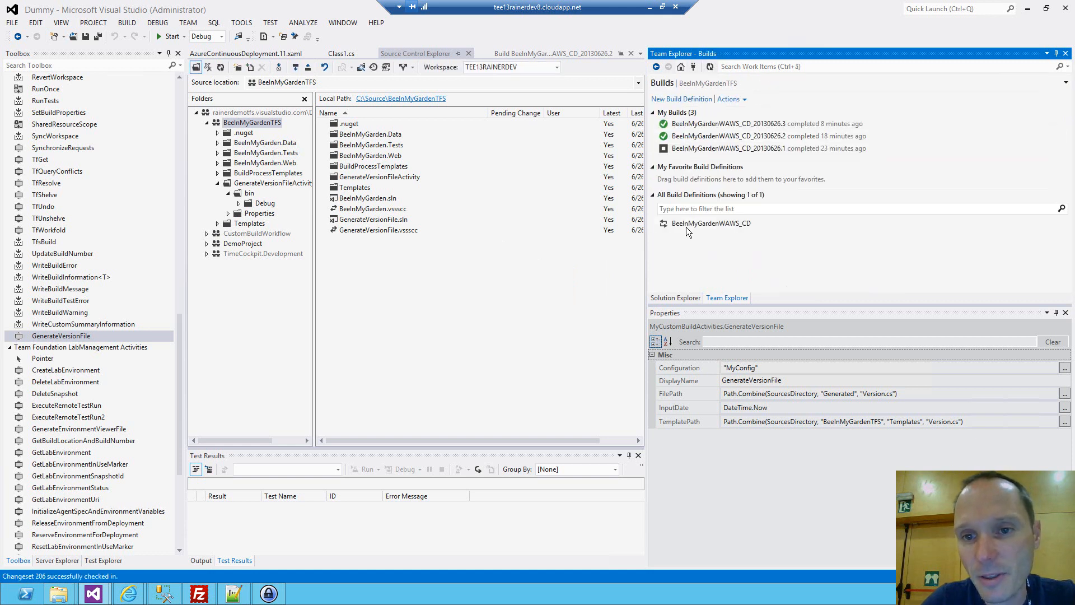
right_click(686, 225)
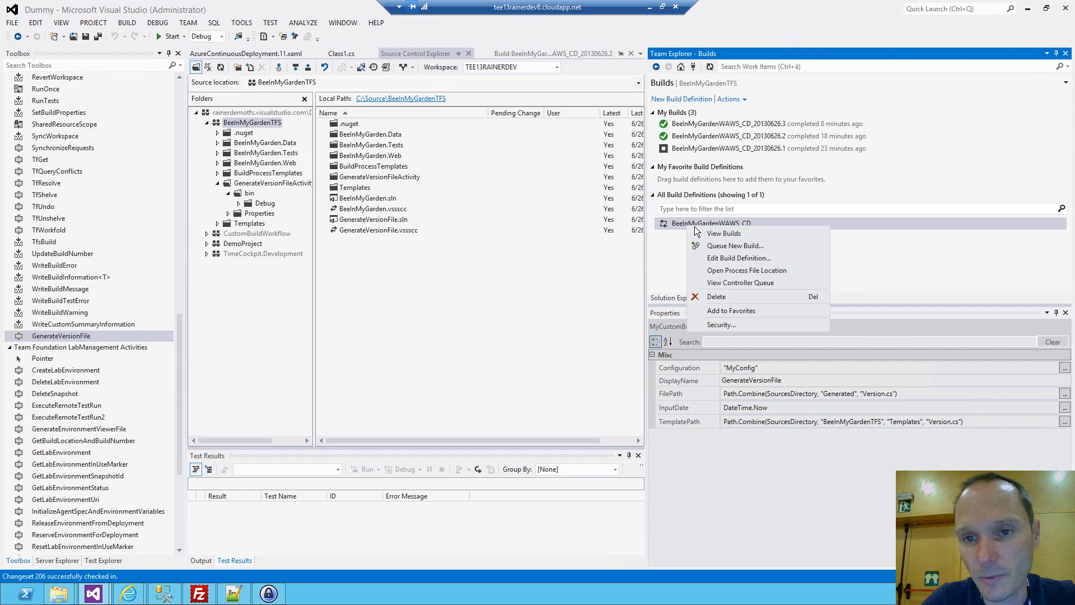
left_click(730, 245)
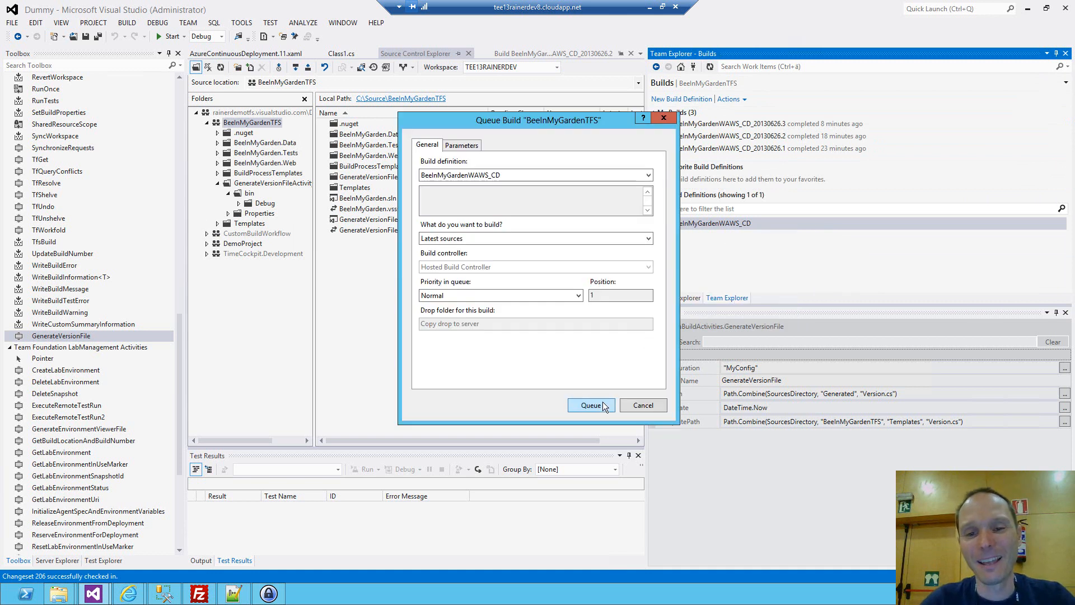
left_click(604, 405)
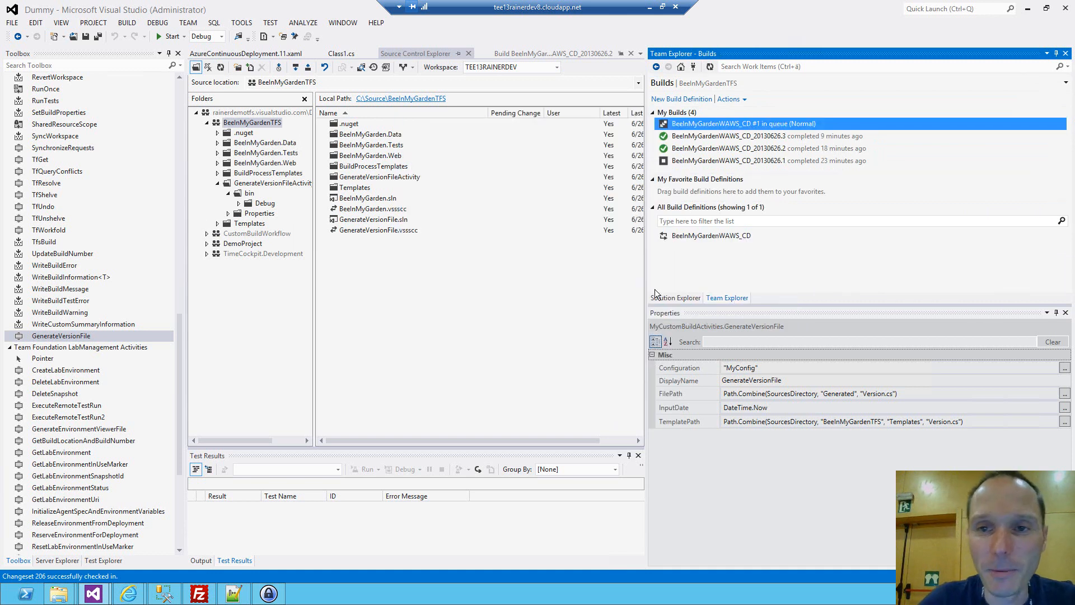
double_click(711, 123)
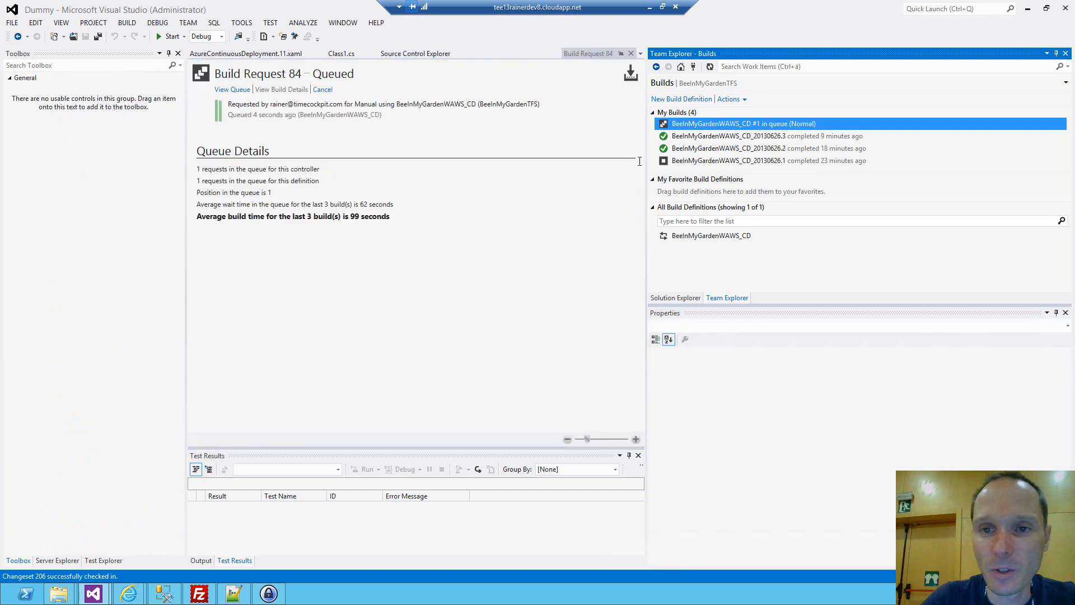
left_click_drag(647, 161, 922, 178)
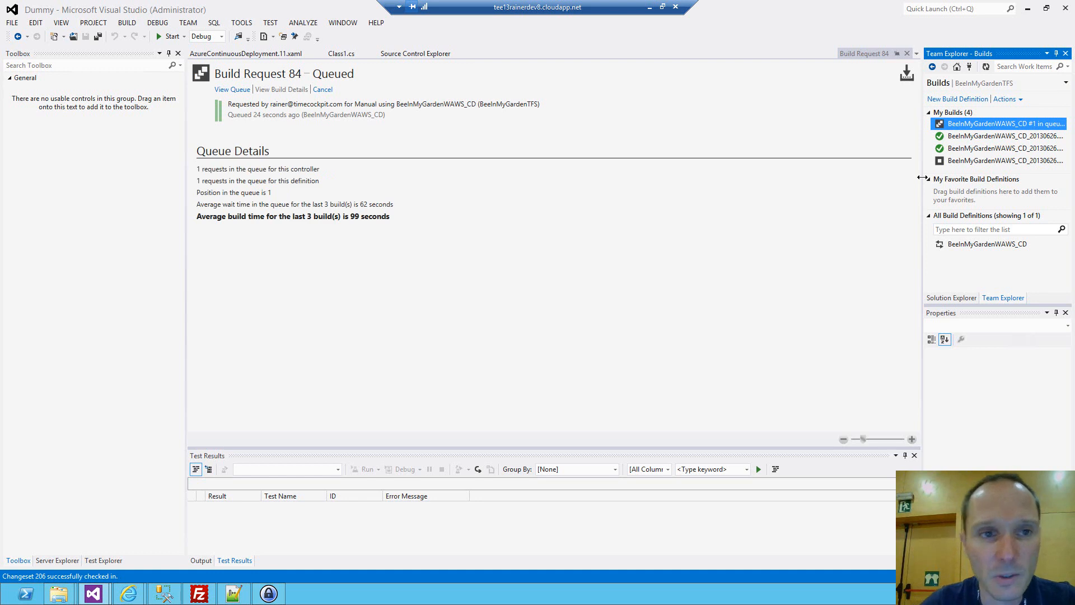
Switch to Internet Explorer and open the Team Foundation Services favorite for the BeeInMyGardenTFS project.
left_click(130, 593)
left_click(95, 535)
left_click(504, 23)
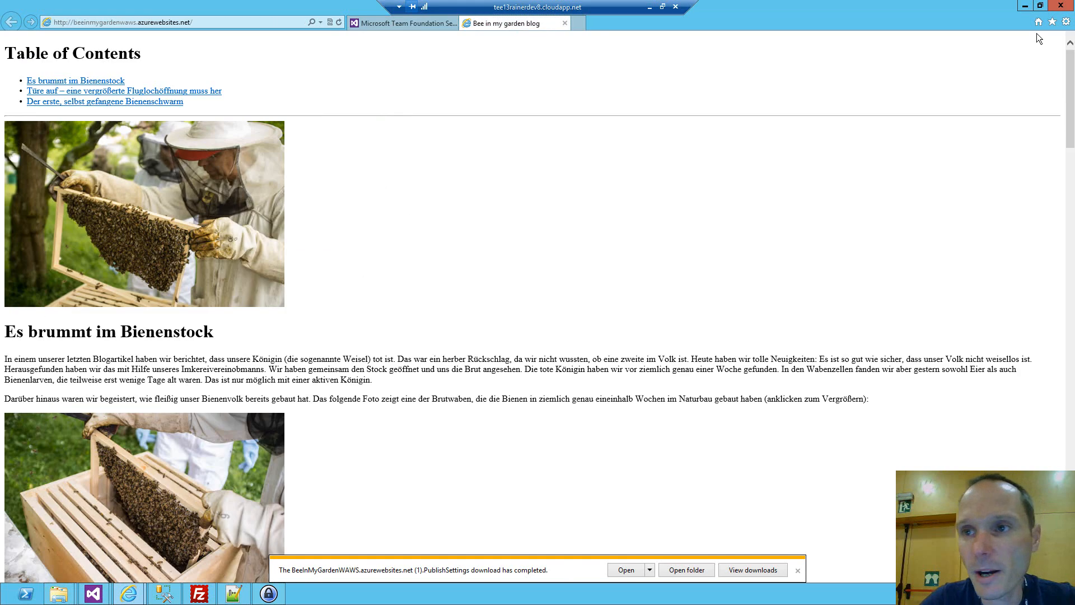
left_click(1052, 21)
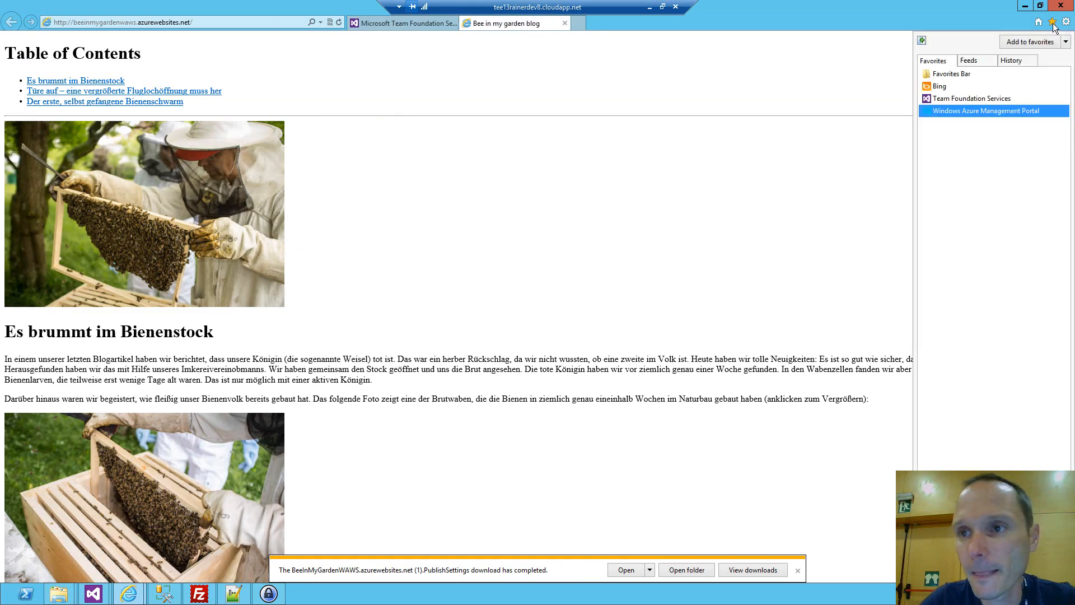
left_click(968, 111)
left_click(969, 102)
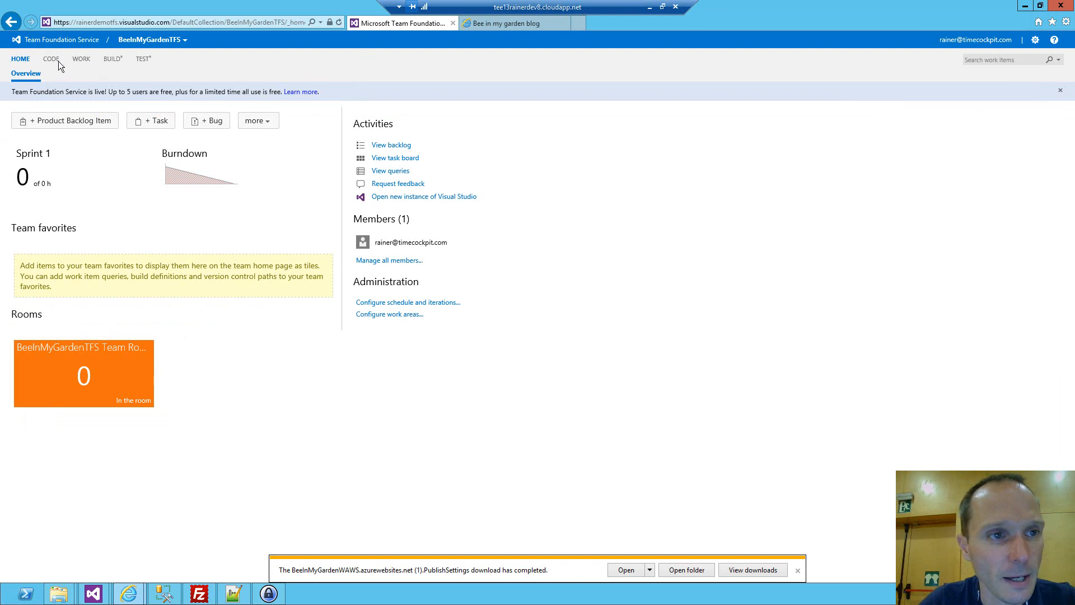
Show the project's completed builds and open the summary of BeeInMyGardenWAWS_CD_20130626.3.
left_click(55, 62)
left_click(114, 61)
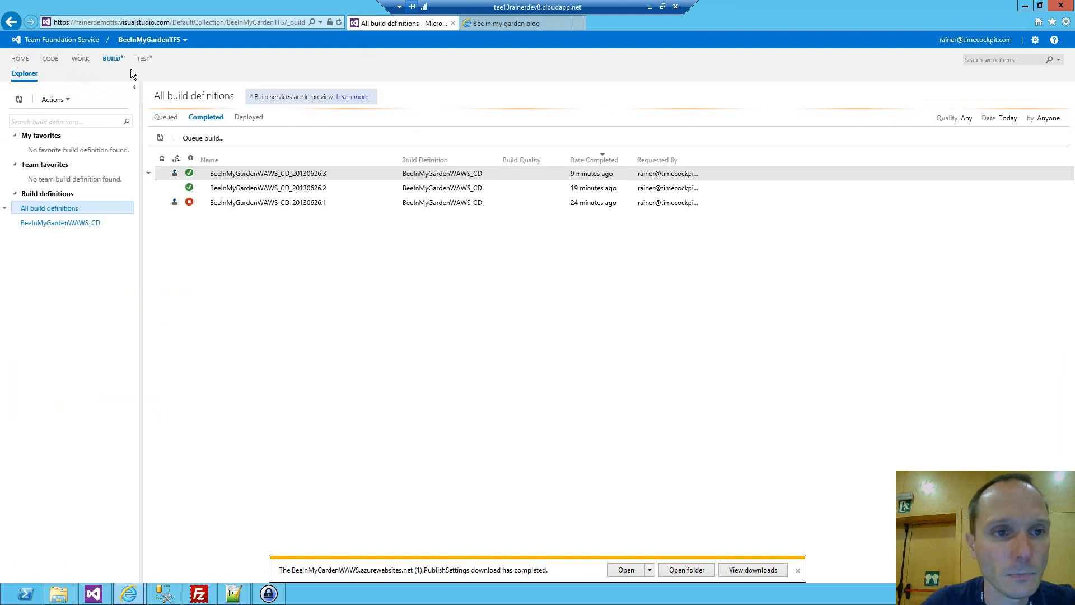
double_click(248, 172)
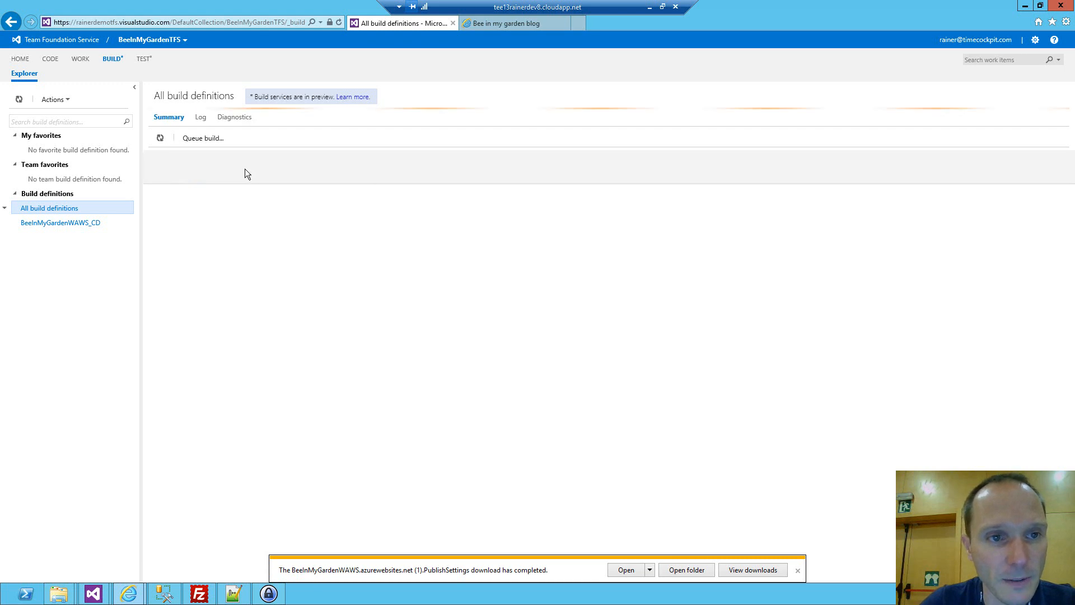
Download the build's drop as a zip, open it and show the contents of its drop folder.
left_click(205, 139)
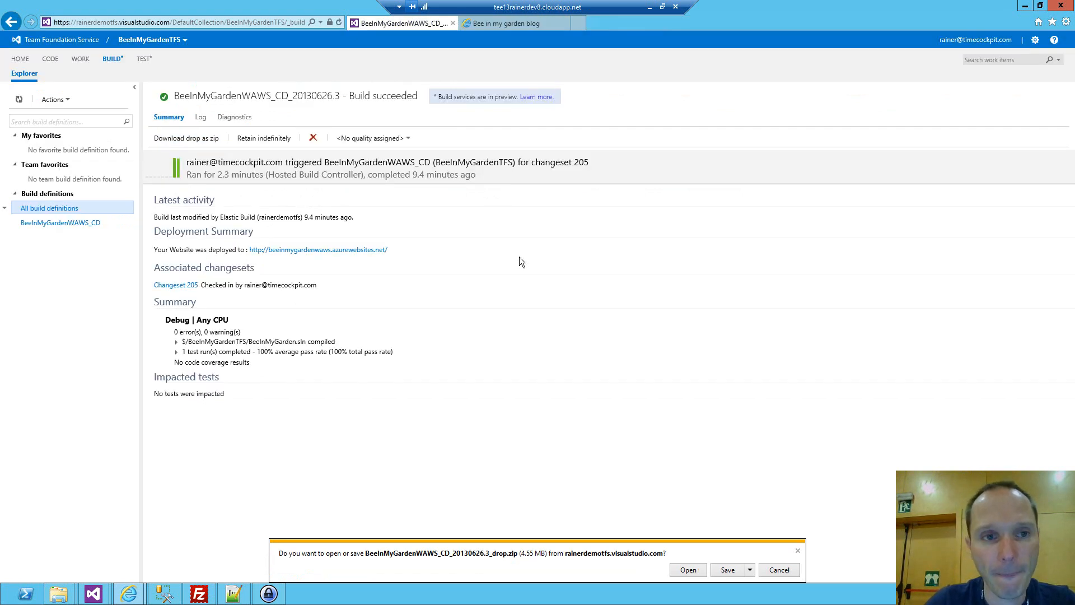
left_click(687, 570)
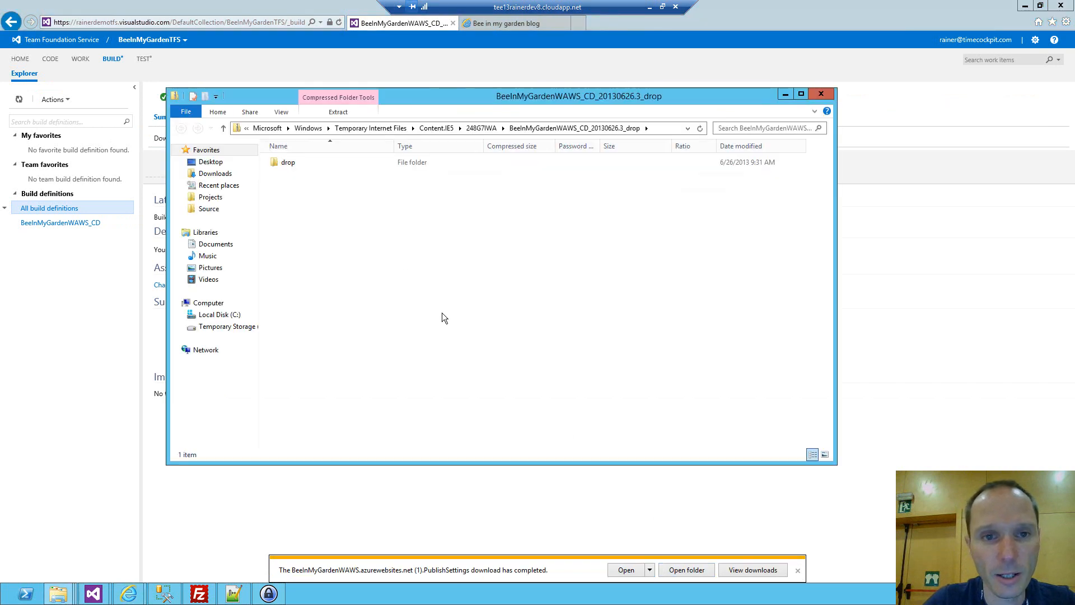
left_click(289, 163)
double_click(289, 163)
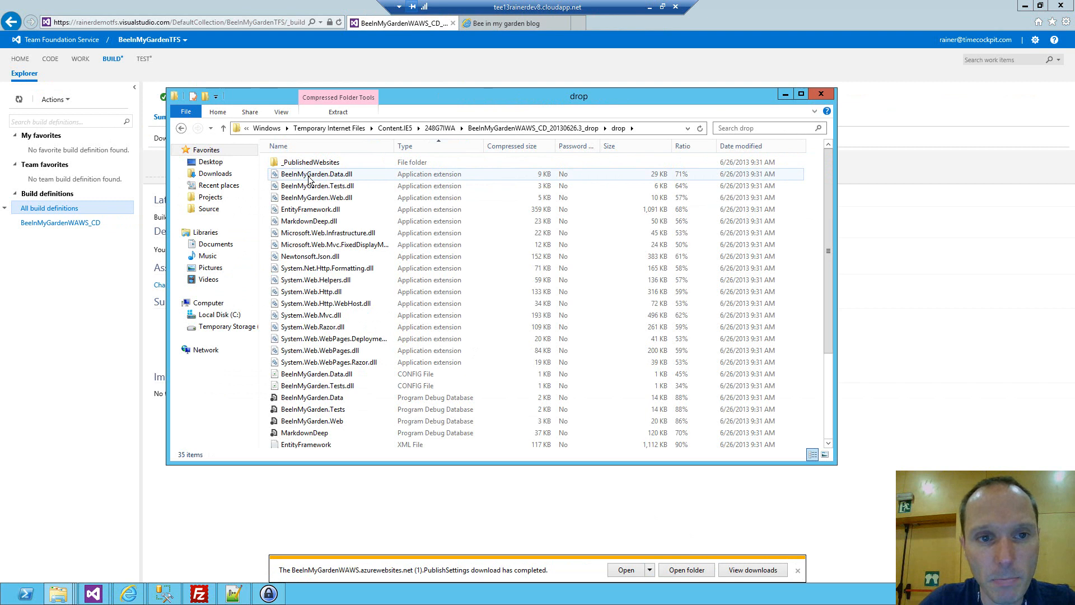
Copy BeeInMyGarden.Data.dll from the drop folder into the Documents library and examine the copy's version details.
left_click_drag(350, 178, 227, 250)
left_click(226, 247)
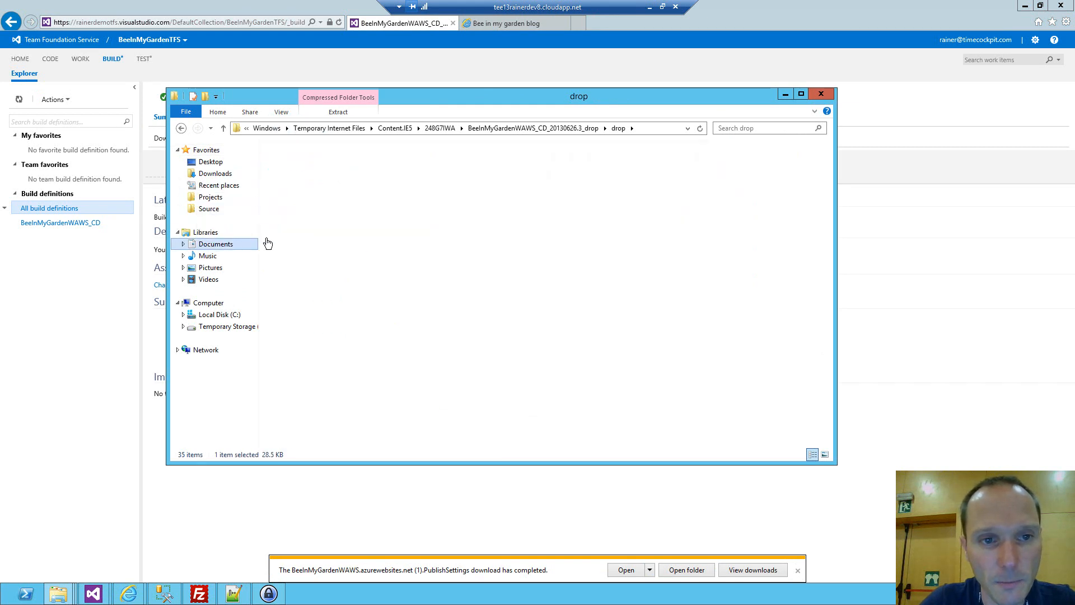
right_click(305, 224)
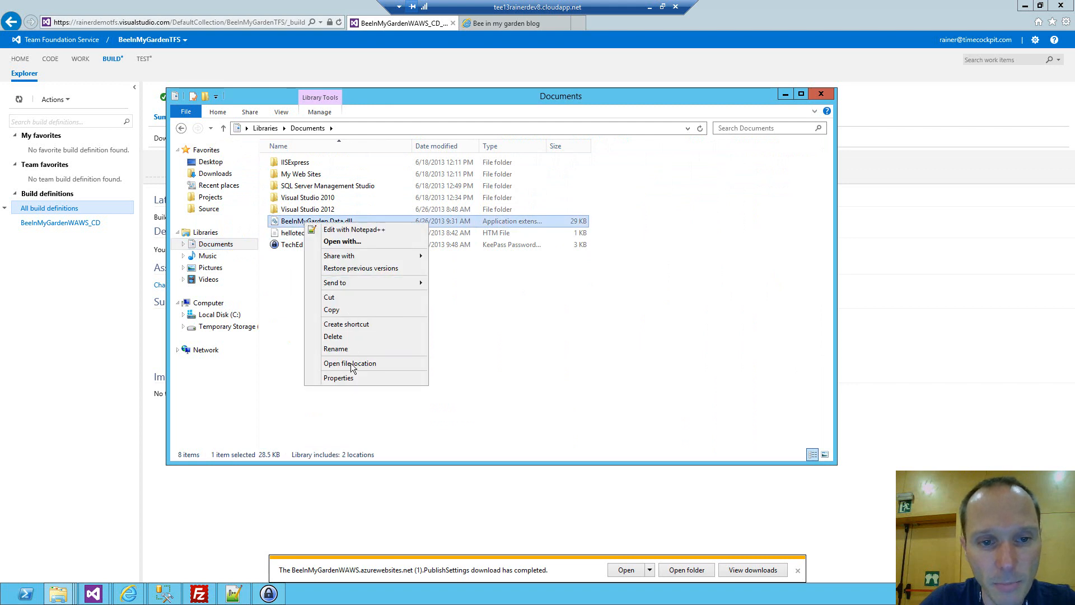
left_click(353, 378)
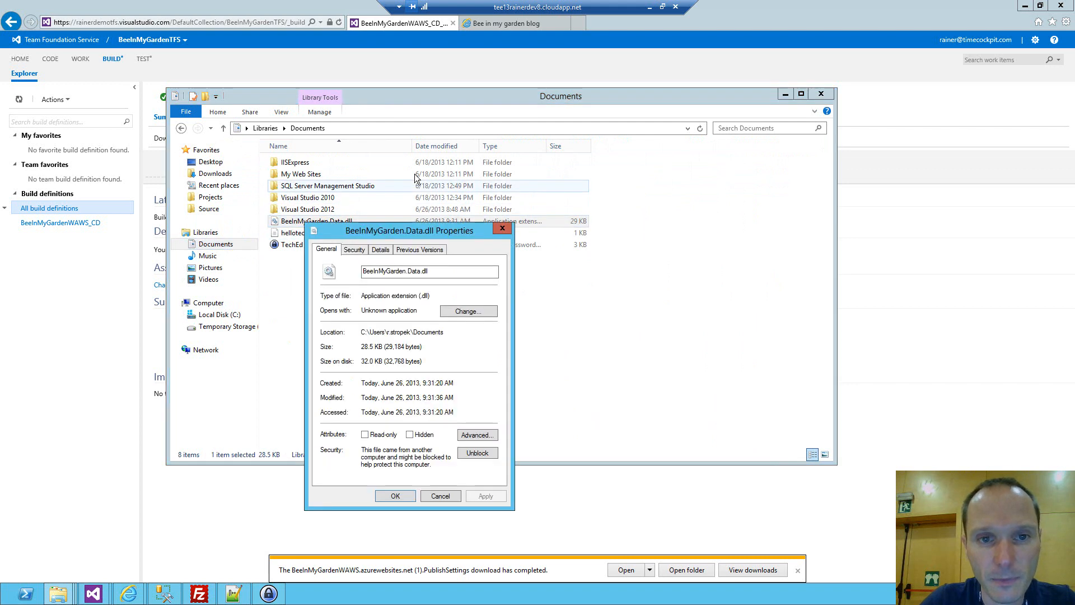
left_click(380, 250)
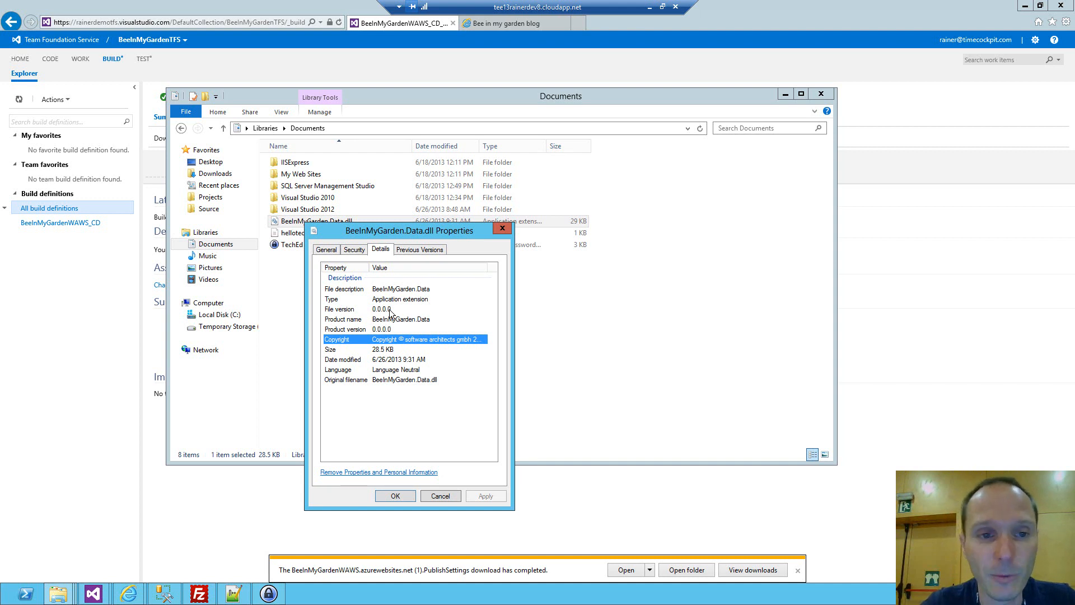
Close the DLL's properties, return to Visual Studio and open the build details of Build Request 84.
key("Escape")
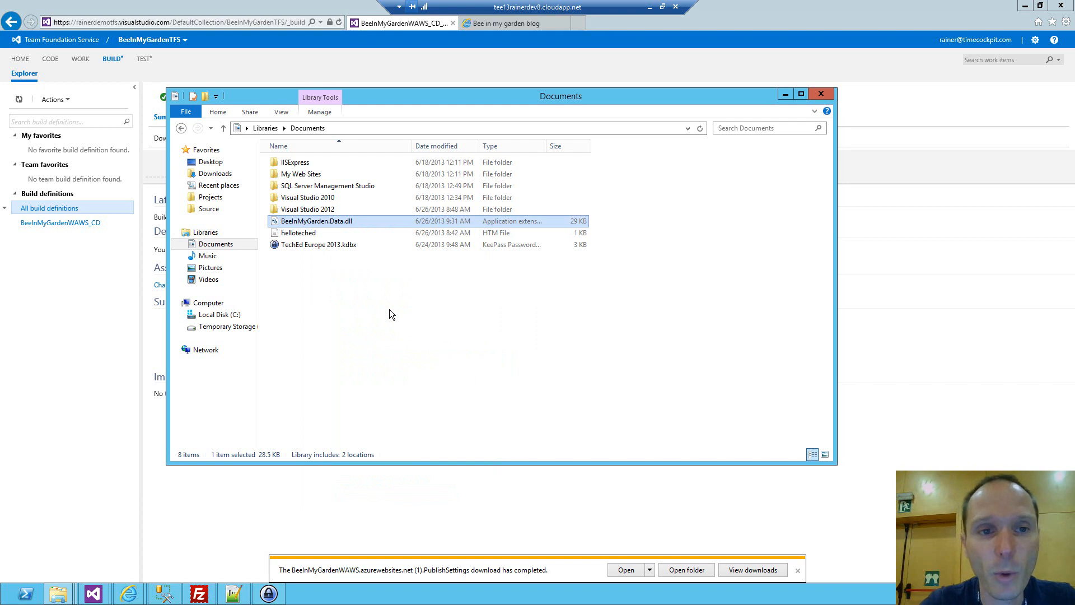
left_click(300, 3)
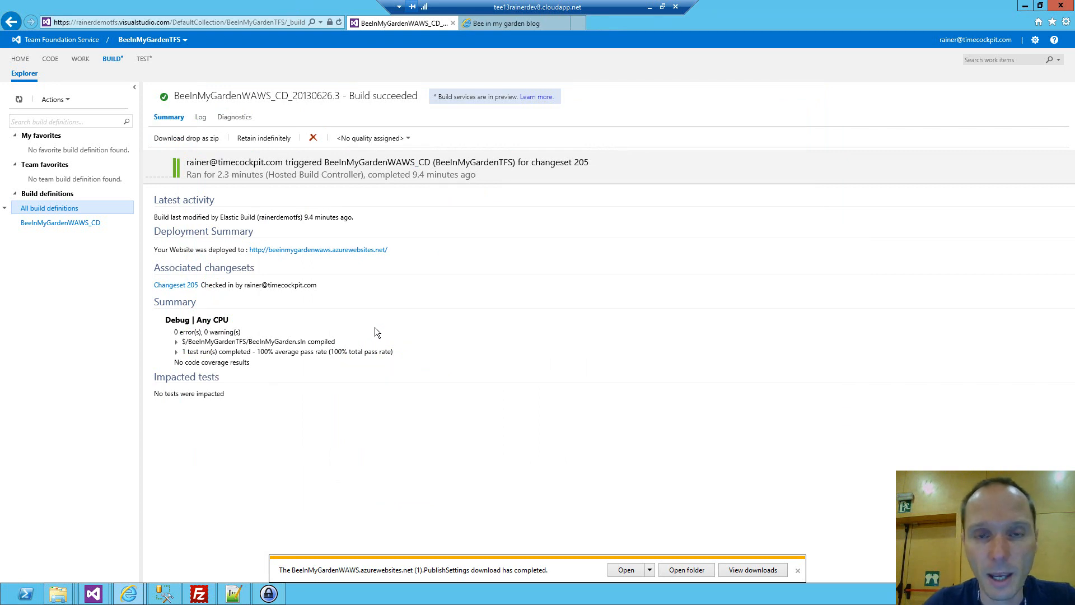
left_click(1026, 7)
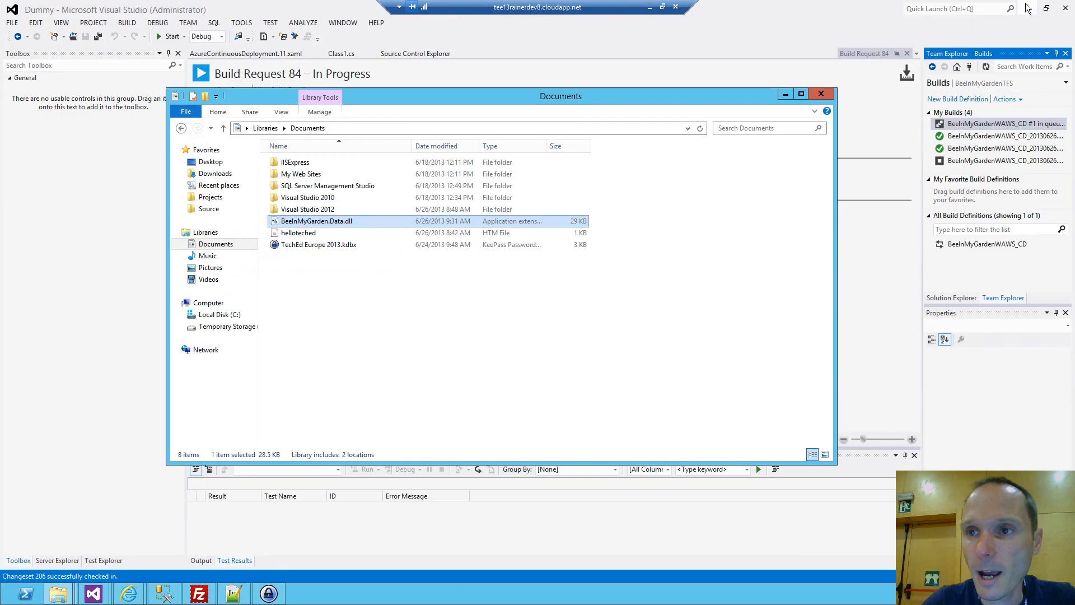
left_click(767, 4)
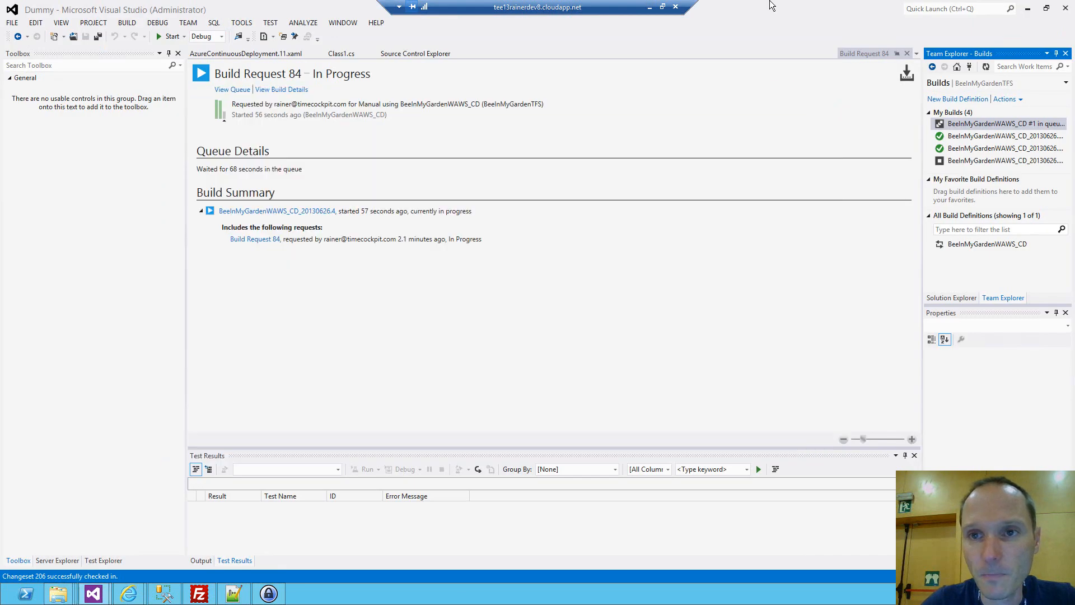
left_click(274, 90)
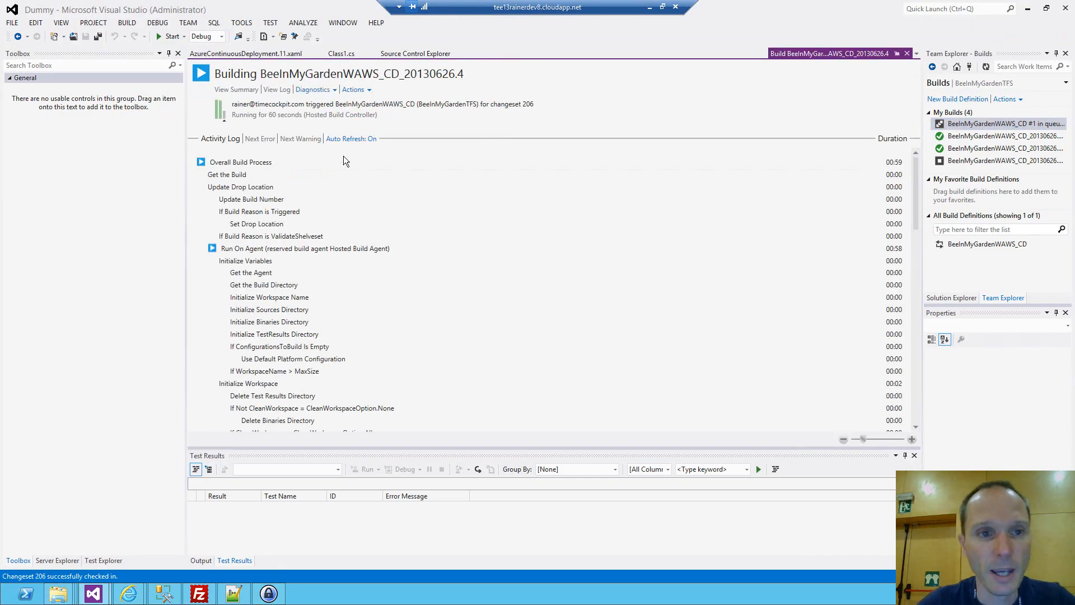
Find the GenerateVersionFile activity in the running build's activity log and highlight its entry.
scroll(295, 179, "down", 1)
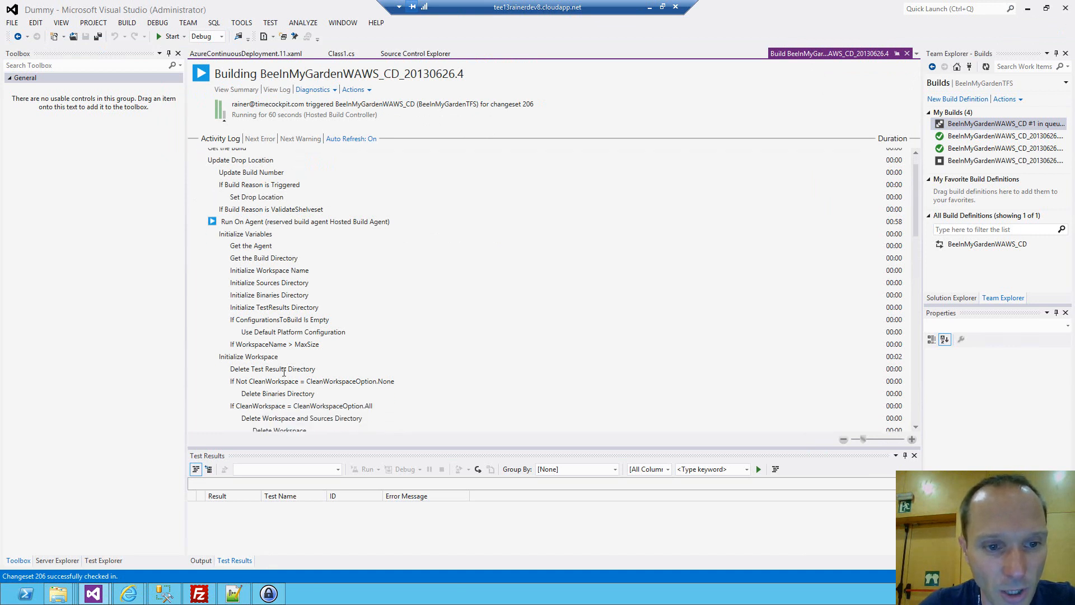
scroll(263, 364, "down", 2)
scroll(263, 359, "down", 2)
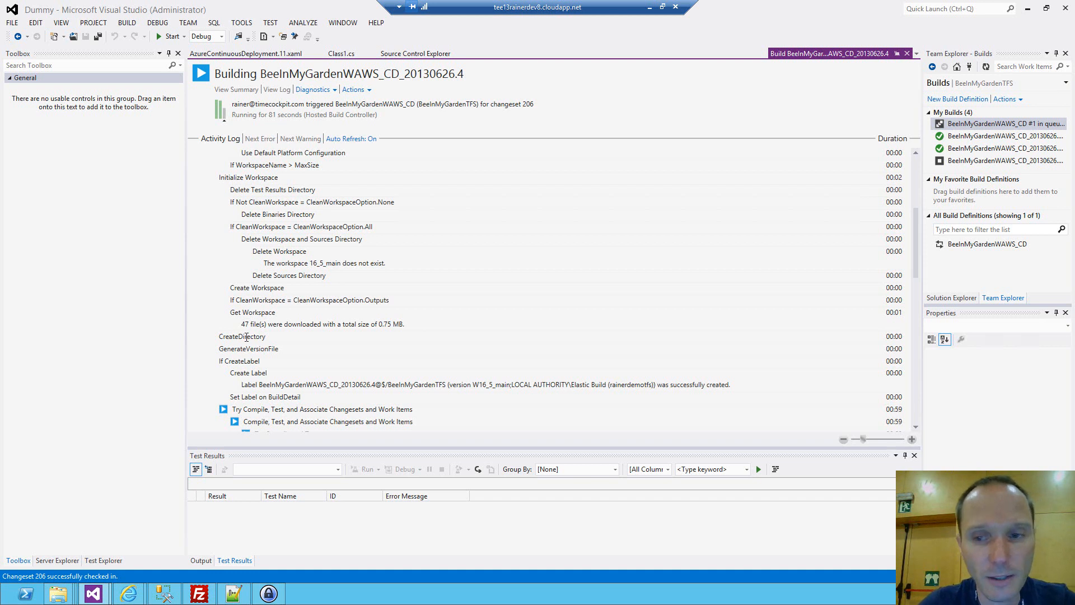
left_click_drag(219, 350, 281, 352)
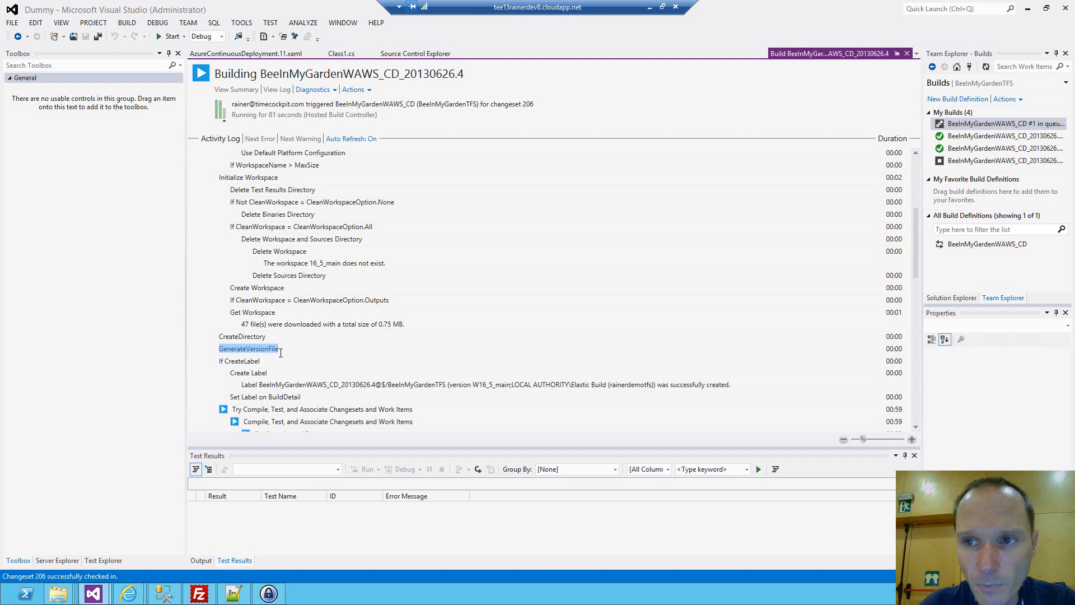
Locate the Run MSBuild for Project entry in the activity log and highlight its VersionFile argument with the generated Version.cs path.
key("ctrl+a")
scroll(297, 355, "down", 2)
scroll(297, 357, "down", 10)
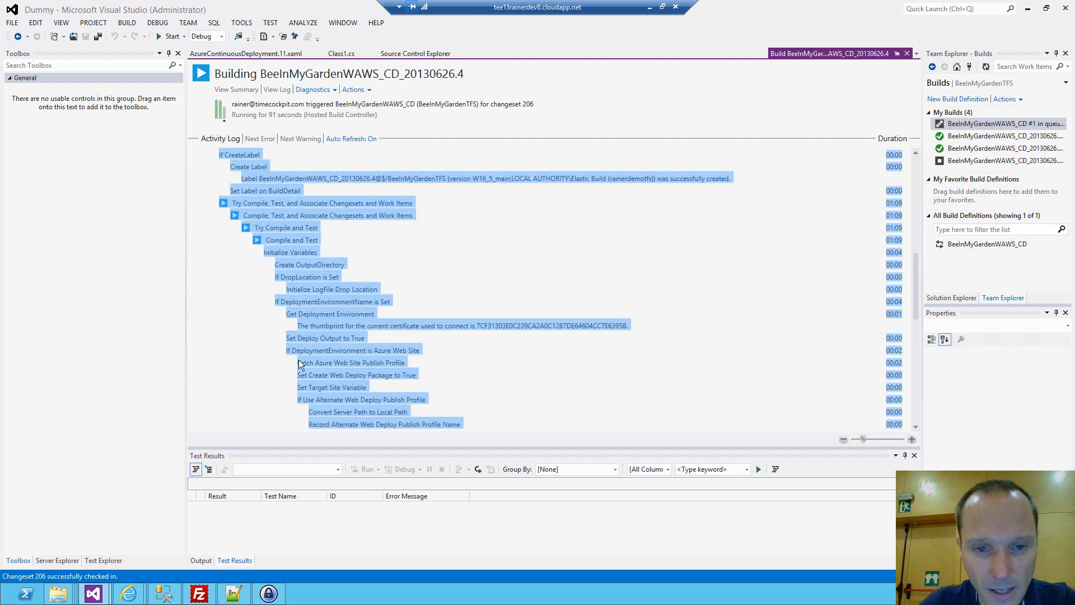
scroll(300, 360, "down", 2)
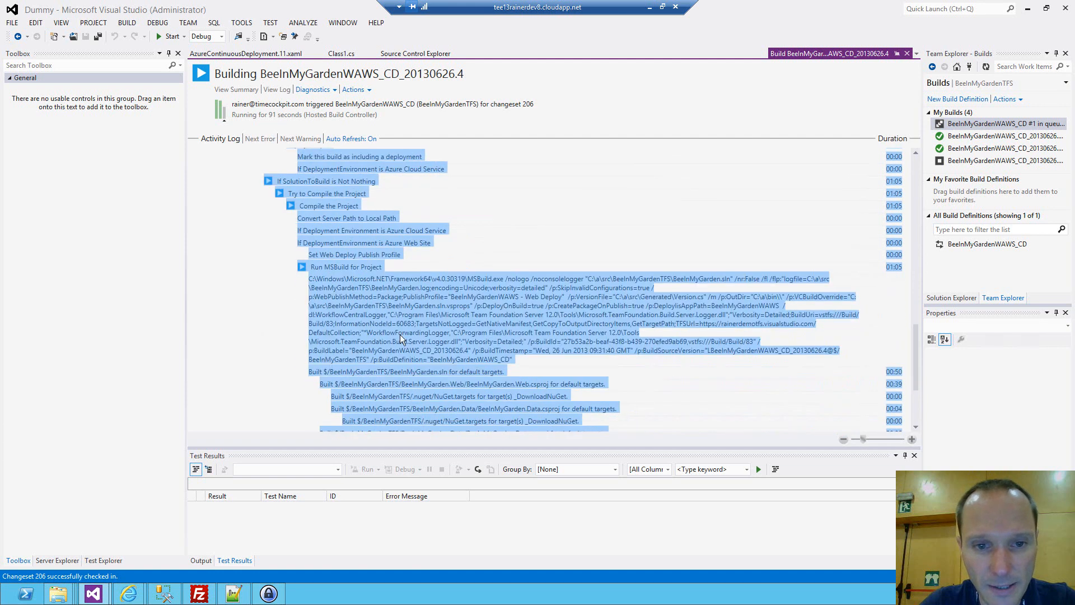
left_click(510, 301)
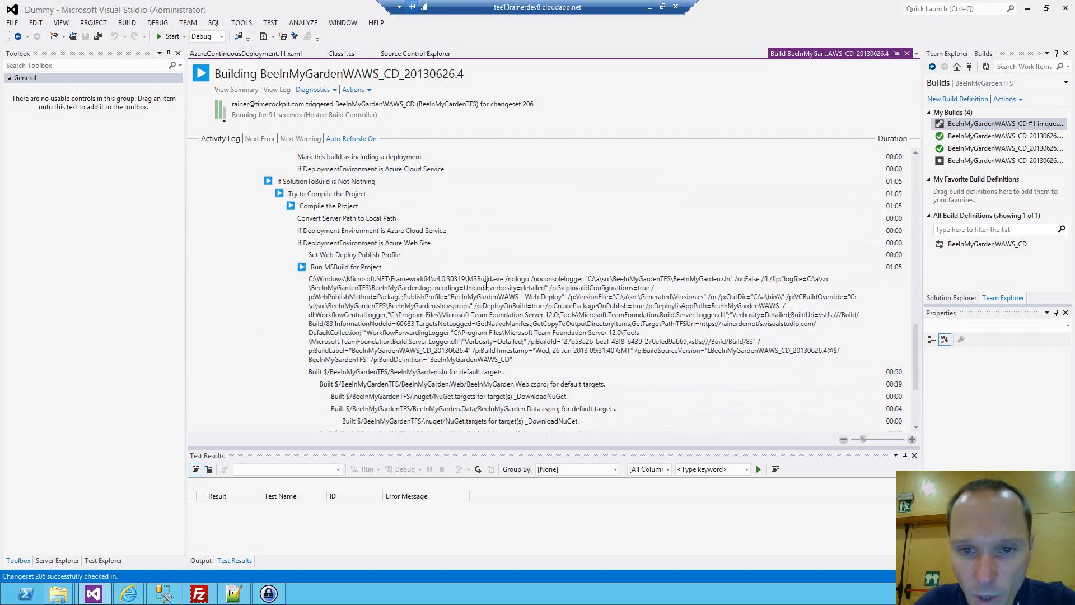
left_click_drag(566, 300, 656, 300)
left_click(655, 300)
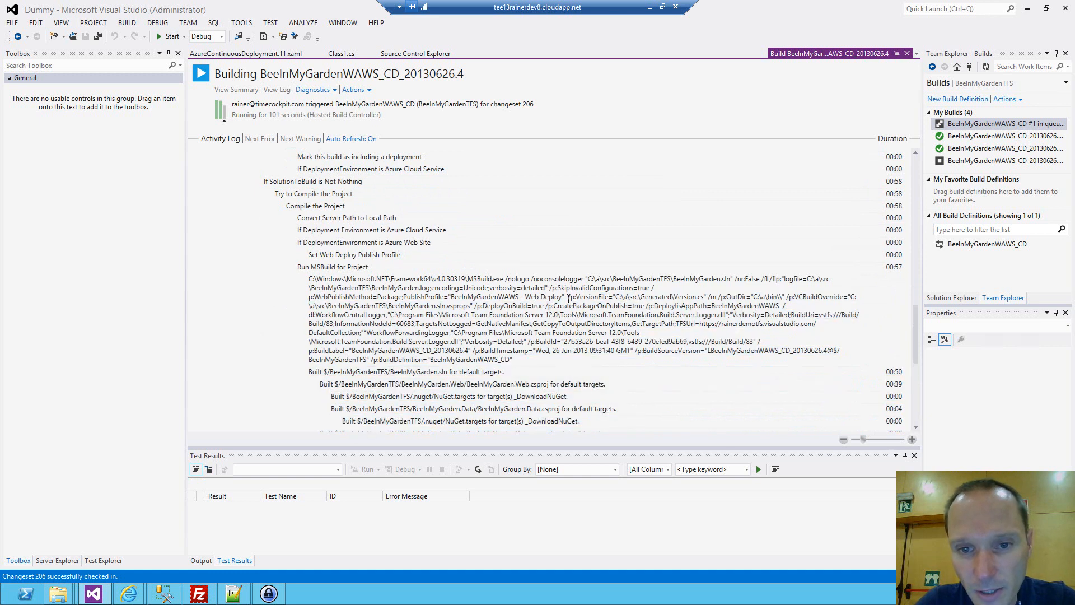
left_click_drag(575, 300, 704, 300)
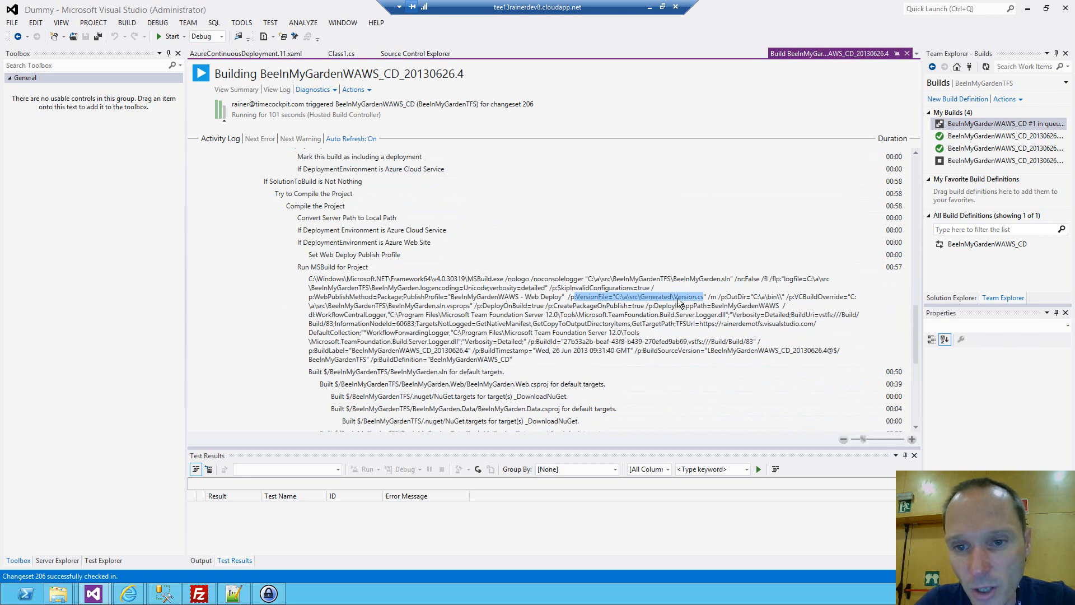
double_click(688, 297)
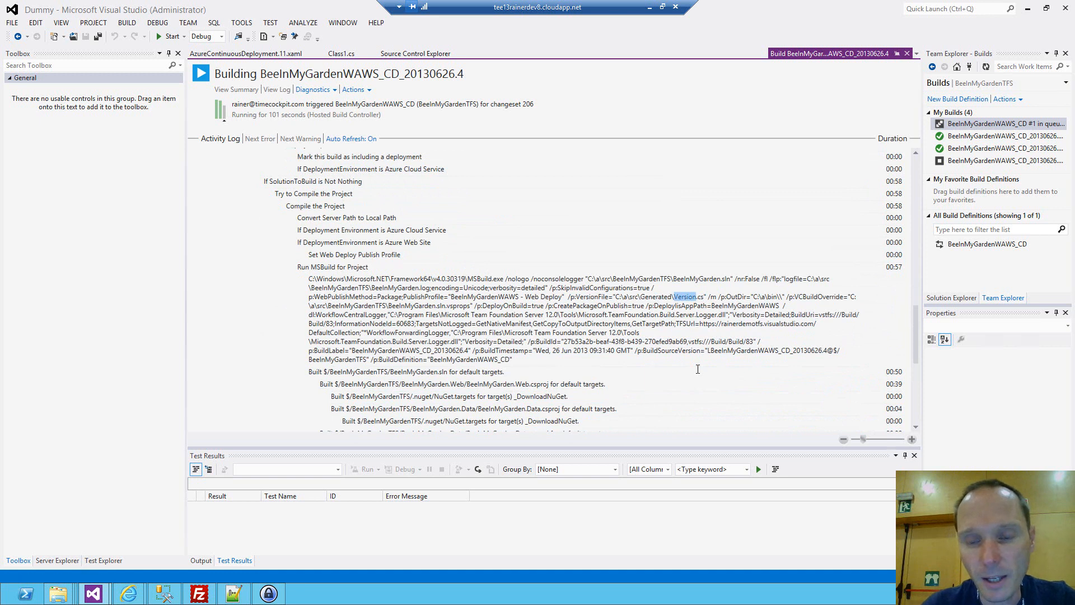
Examine the test run and changeset association entries at the end of the activity log.
key("ctrl+a")
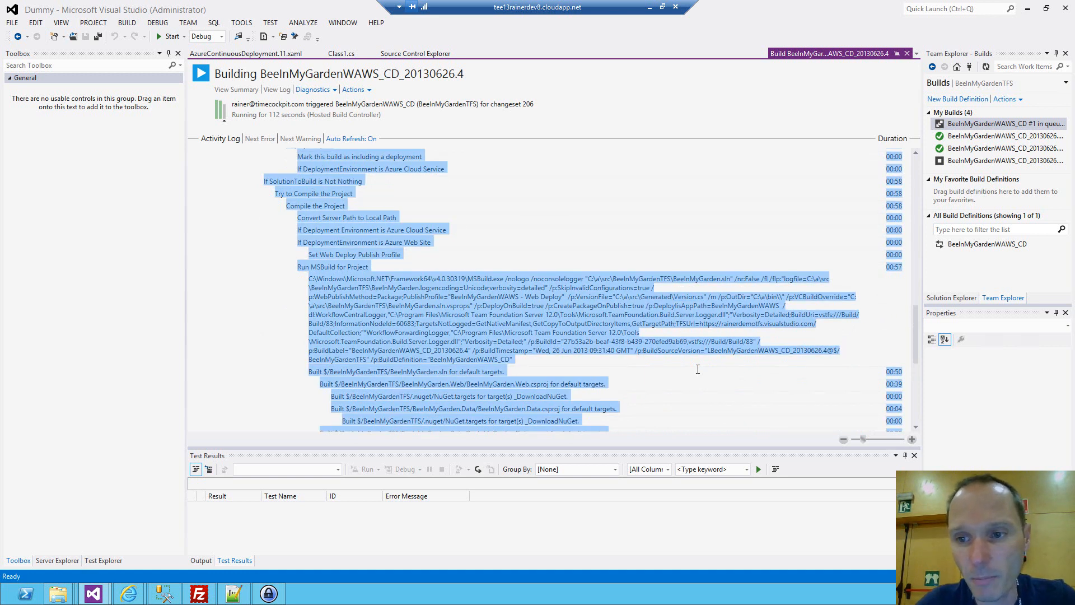
left_click(915, 416)
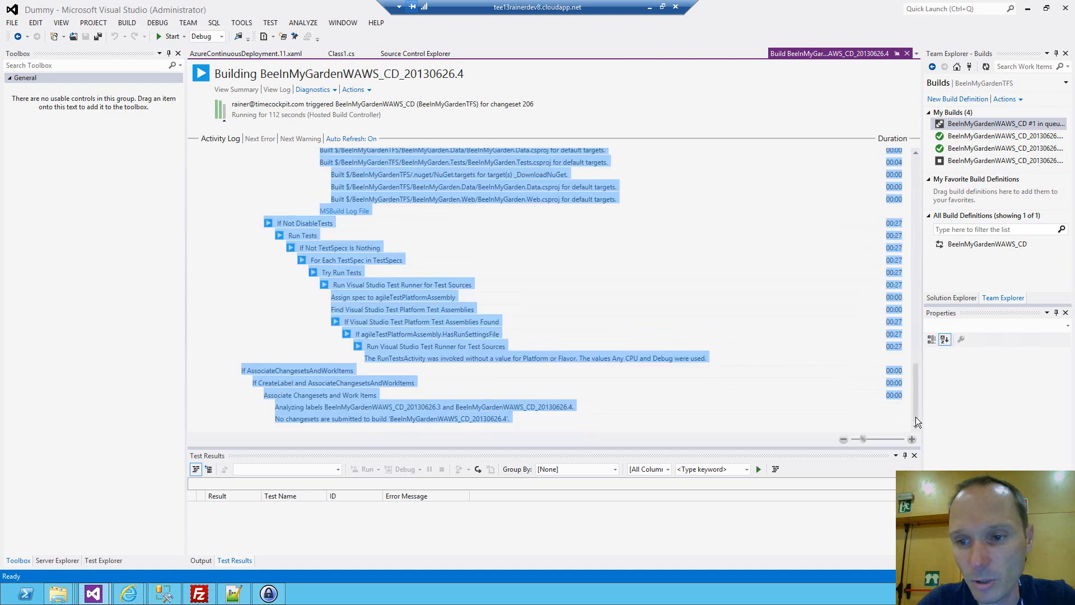
left_click(368, 315)
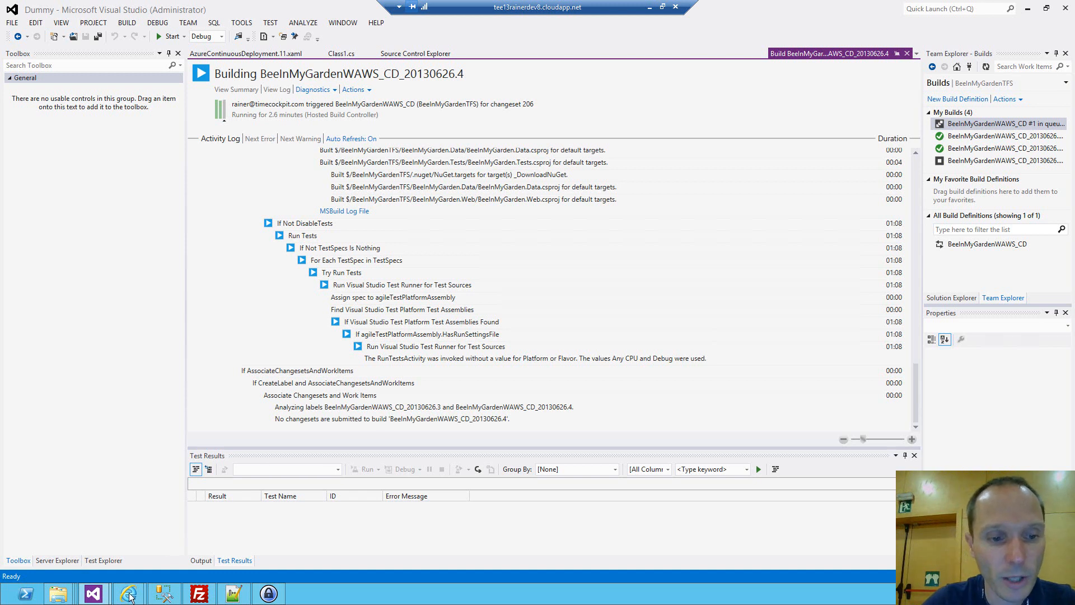
Switch to Internet Explorer, open the Windows Azure Management Portal favorite and show the deployment history of the BeeInMyGardenWAWS web site.
mouse_move(140, 589)
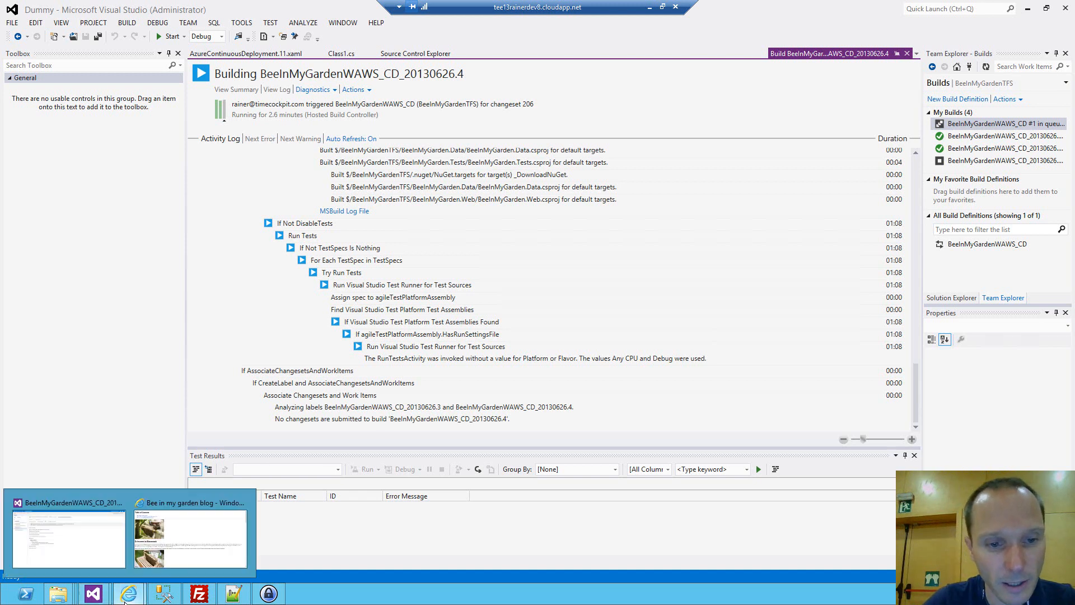
left_click(160, 547)
left_click(1053, 22)
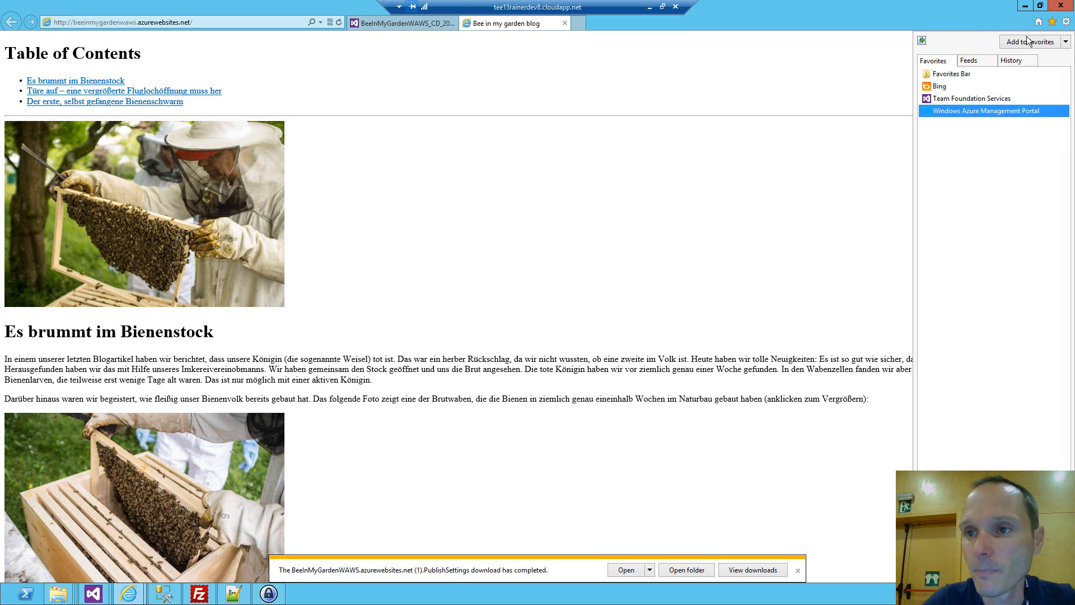
left_click(967, 112)
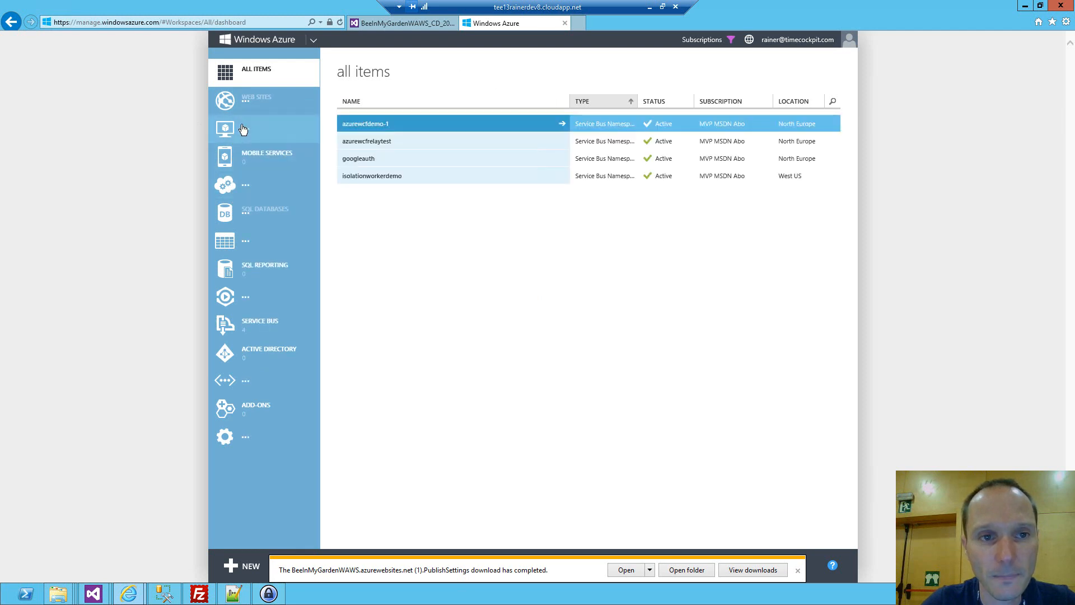
left_click(250, 107)
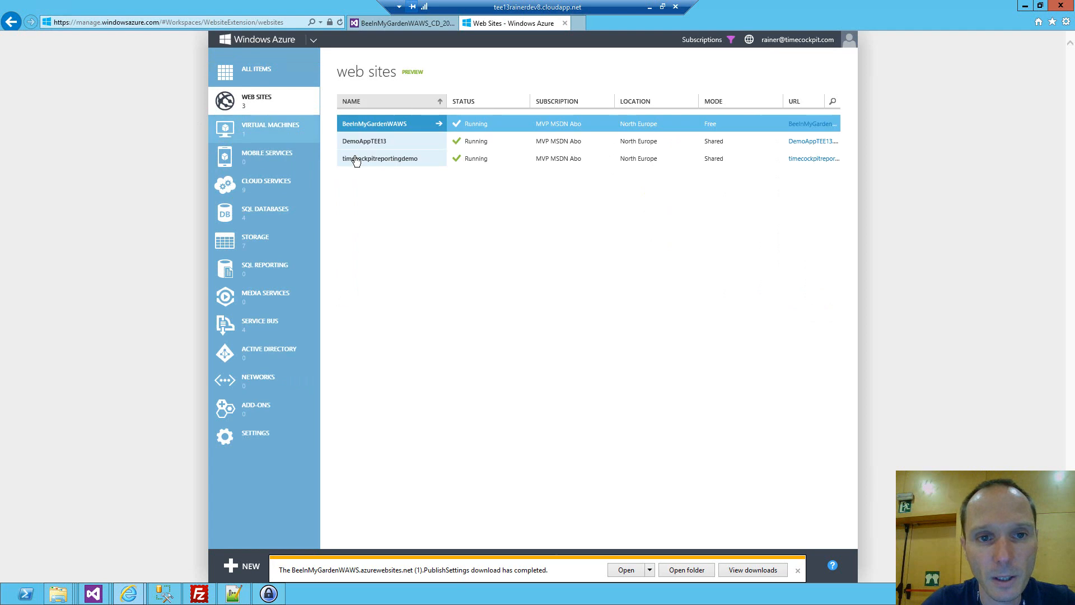
left_click(437, 125)
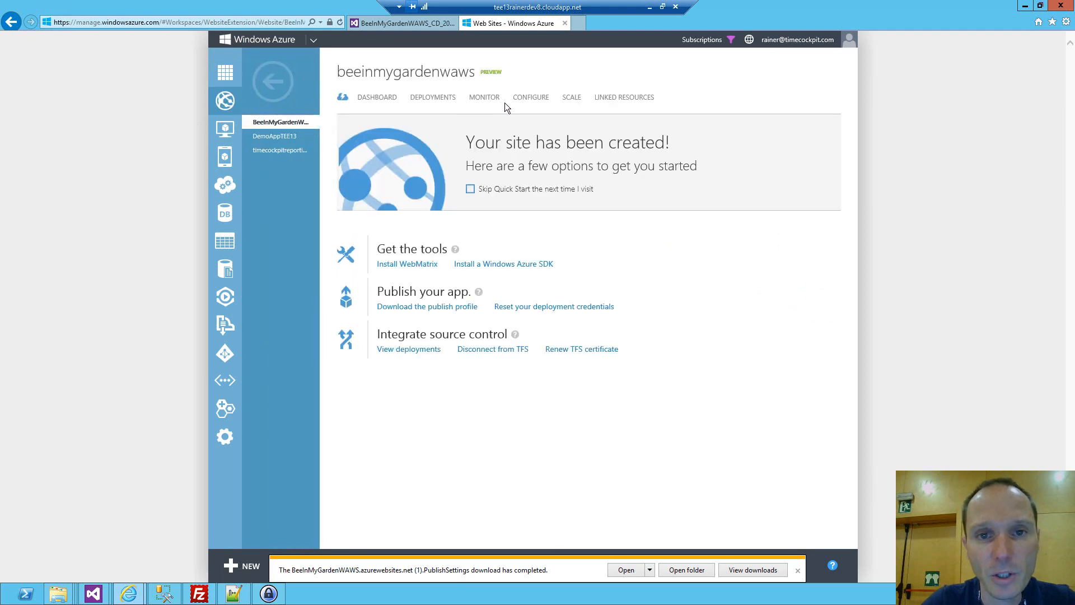
left_click(441, 99)
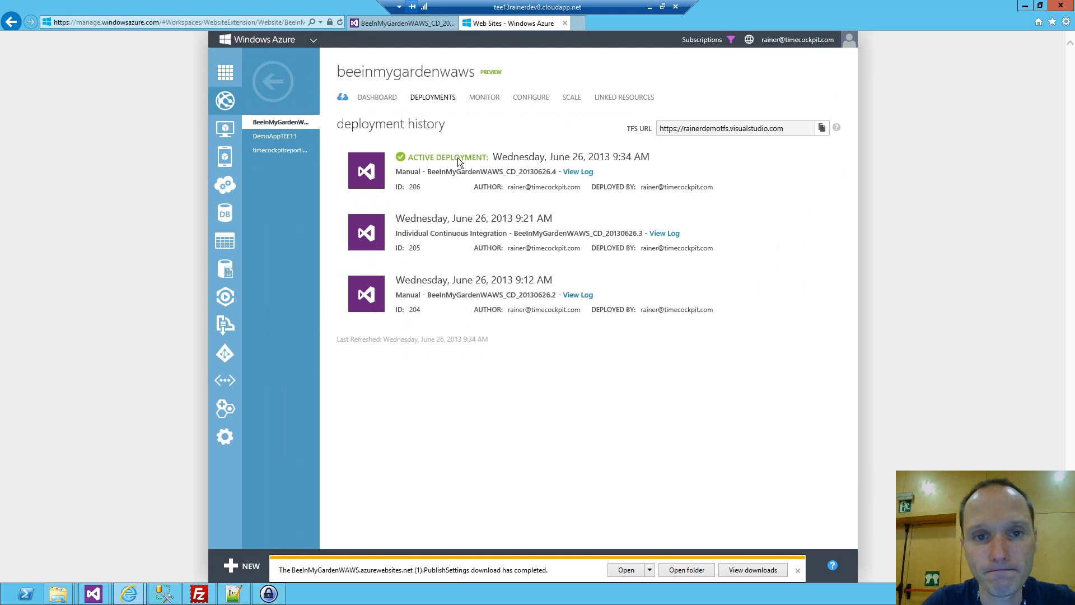
Select the 9:21 AM deployment of build BeeInMyGardenWAWS_CD_20130626.3 and dismiss the download notifications covering the portal's commands.
left_click(460, 232)
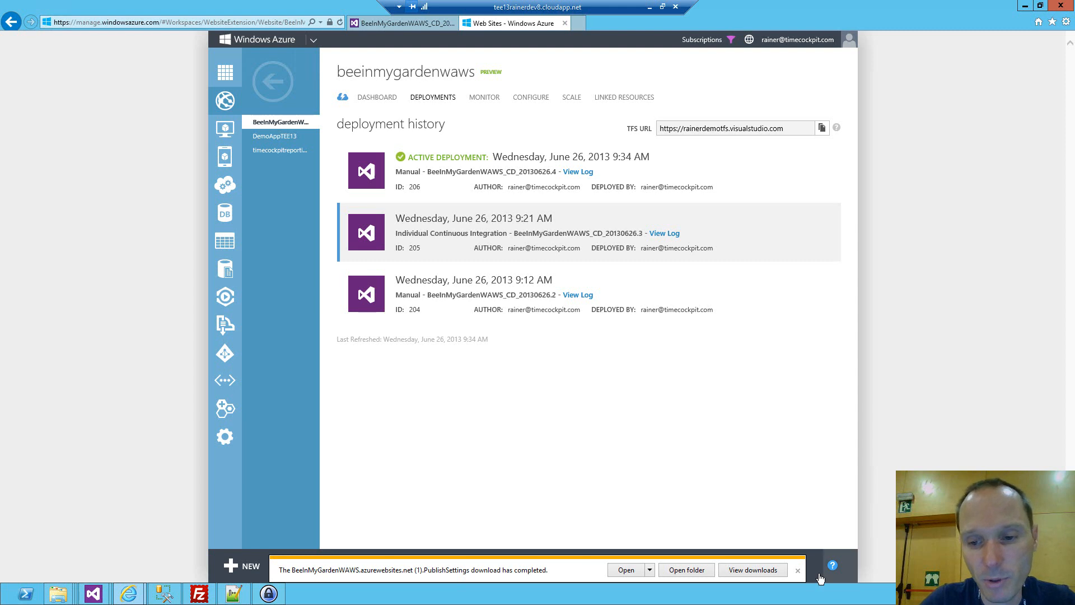
left_click(798, 570)
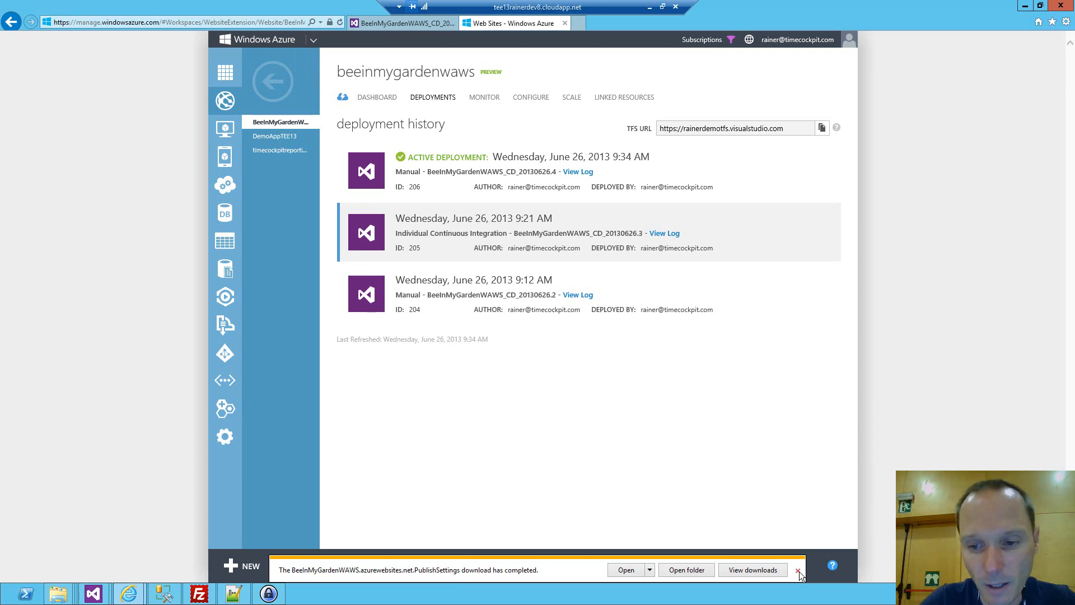
left_click(798, 570)
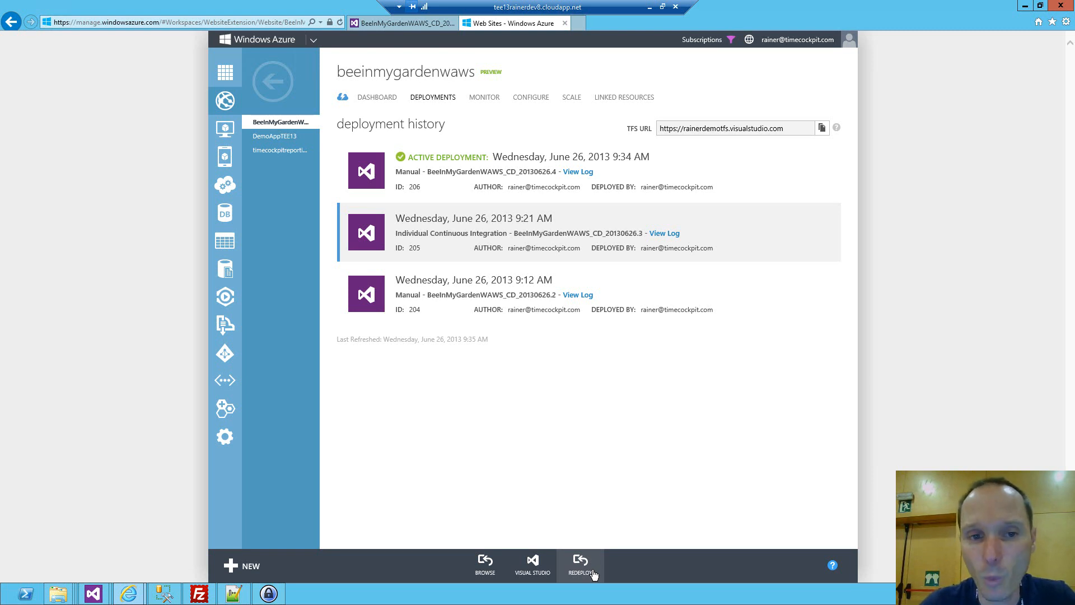
Switch back to Visual Studio, expand the build summary's test run and open the deployed website from the Deployment Summary.
key("alt+Tab")
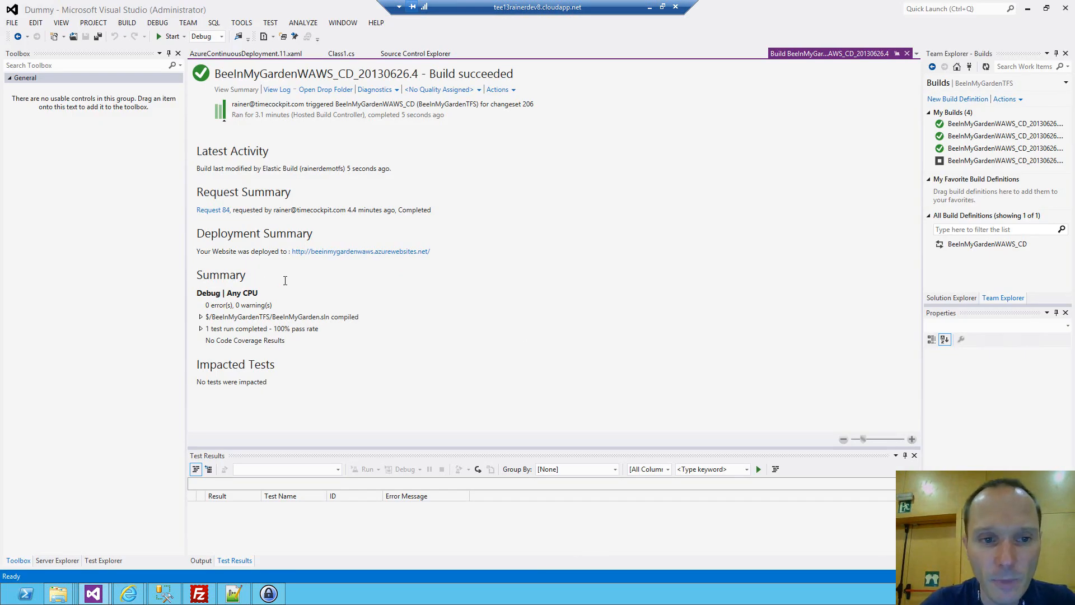
left_click(201, 328)
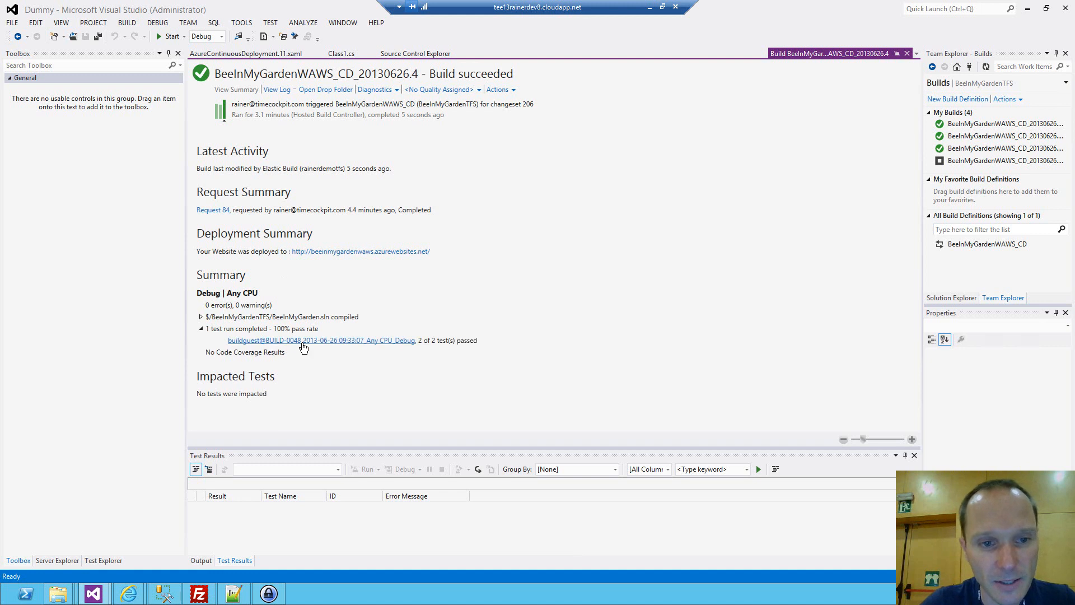
left_click(330, 252)
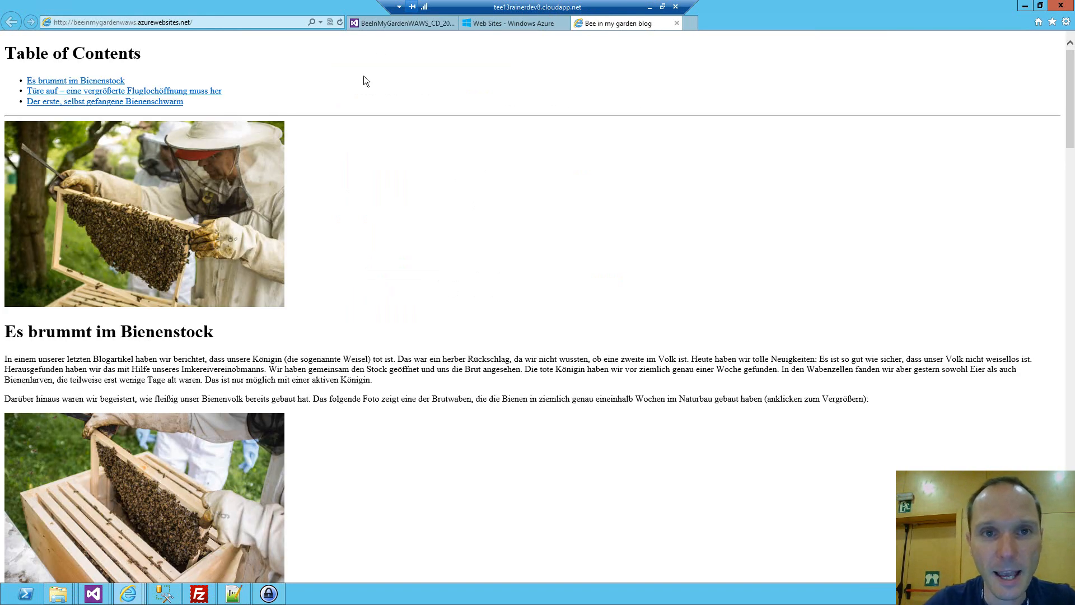
Return to the project's completed builds in Team Foundation Service and open the summary of BeeInMyGardenWAWS_CD_20130626.4.
left_click(382, 25)
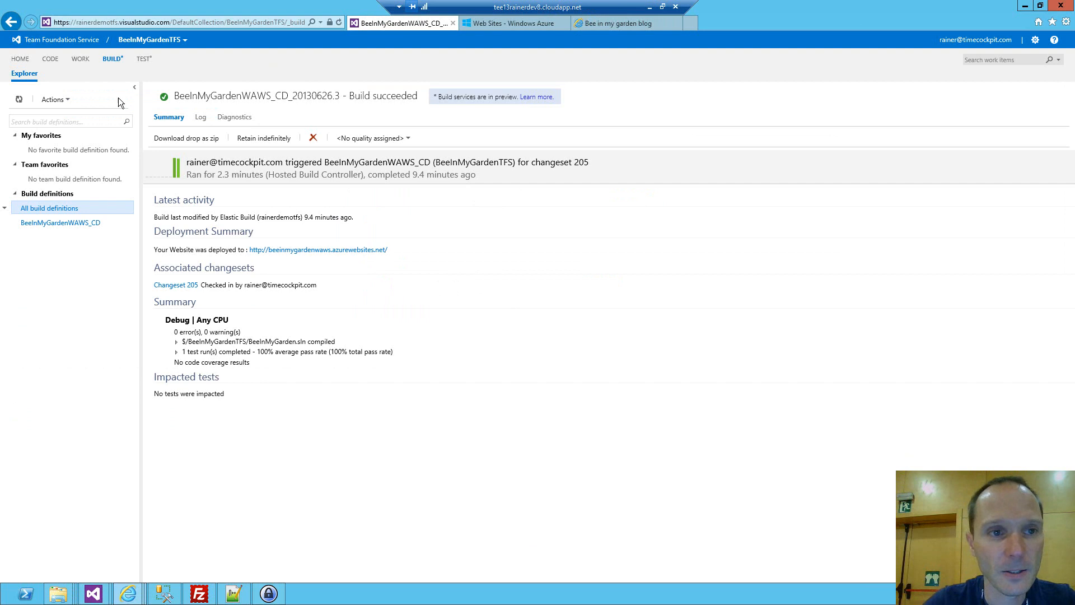
left_click(114, 60)
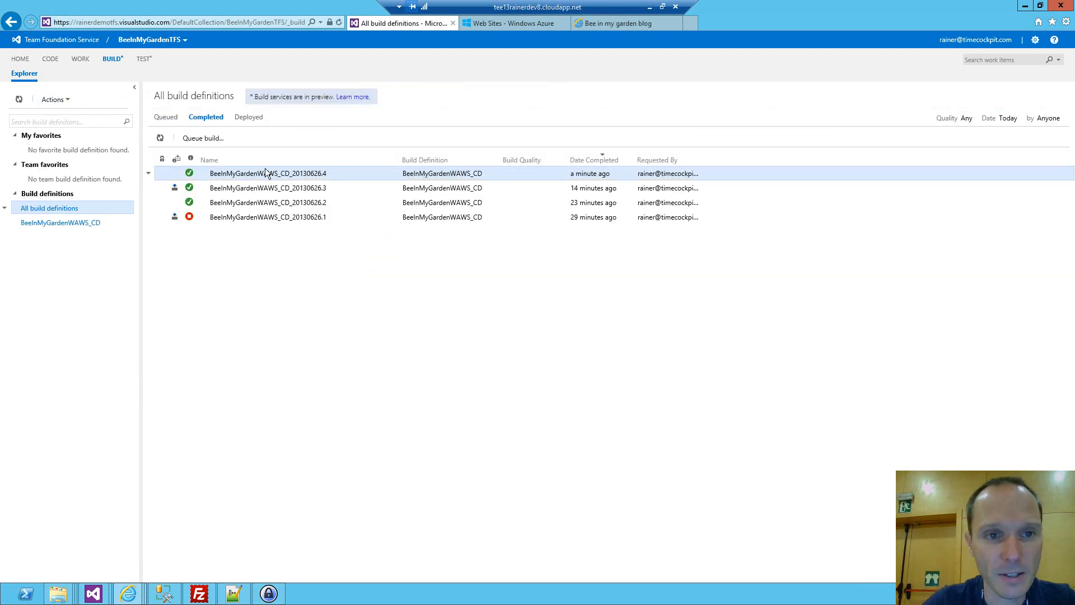
double_click(230, 173)
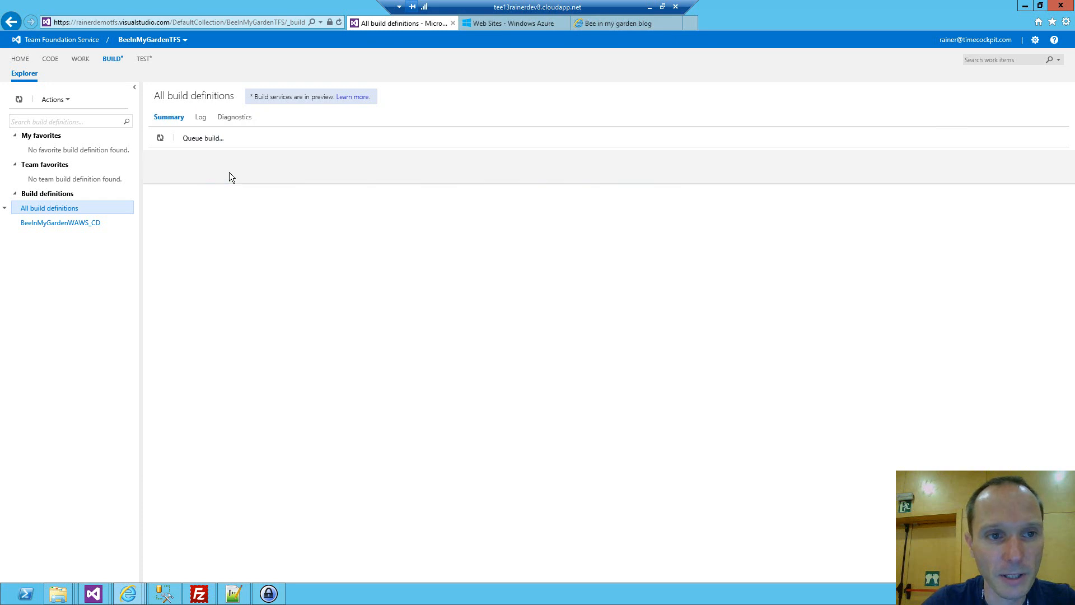
Download the drop of build BeeInMyGardenWAWS_CD_20130626.4 as a zip and open the archive.
left_click(189, 140)
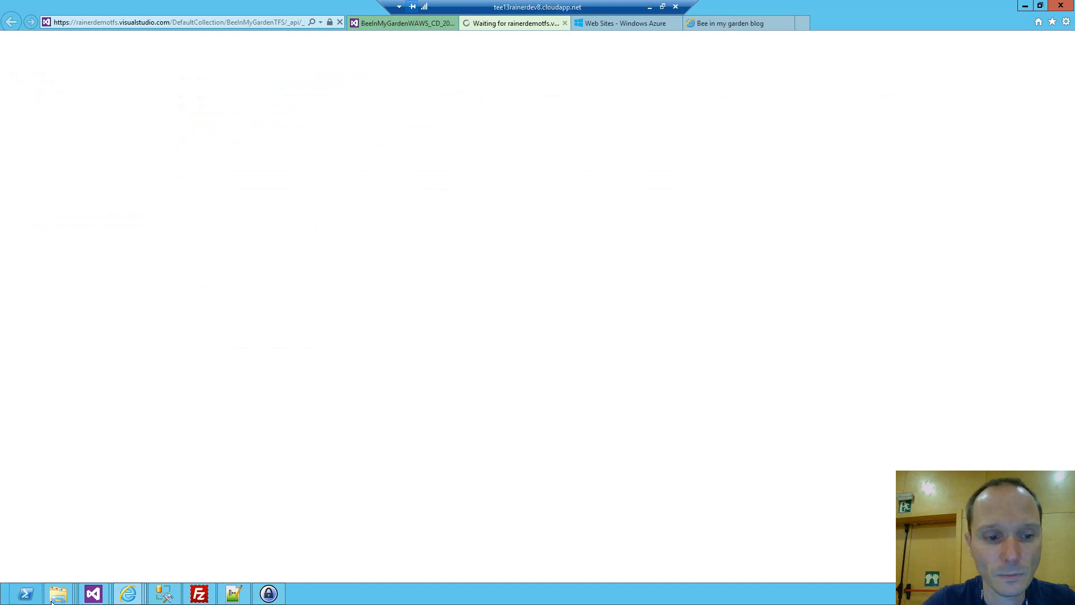
mouse_move(59, 598)
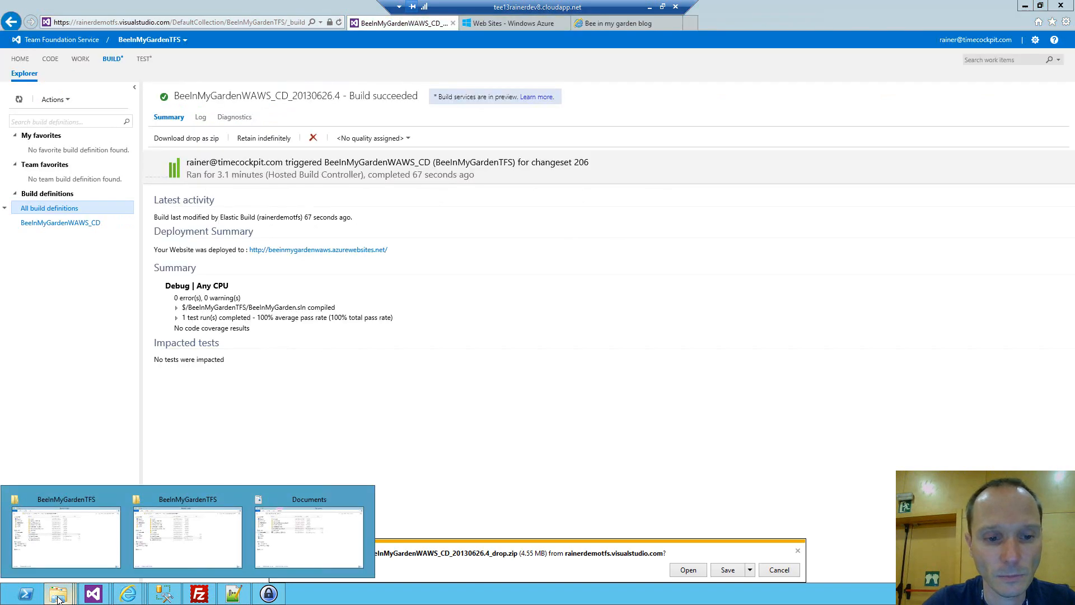
left_click(689, 570)
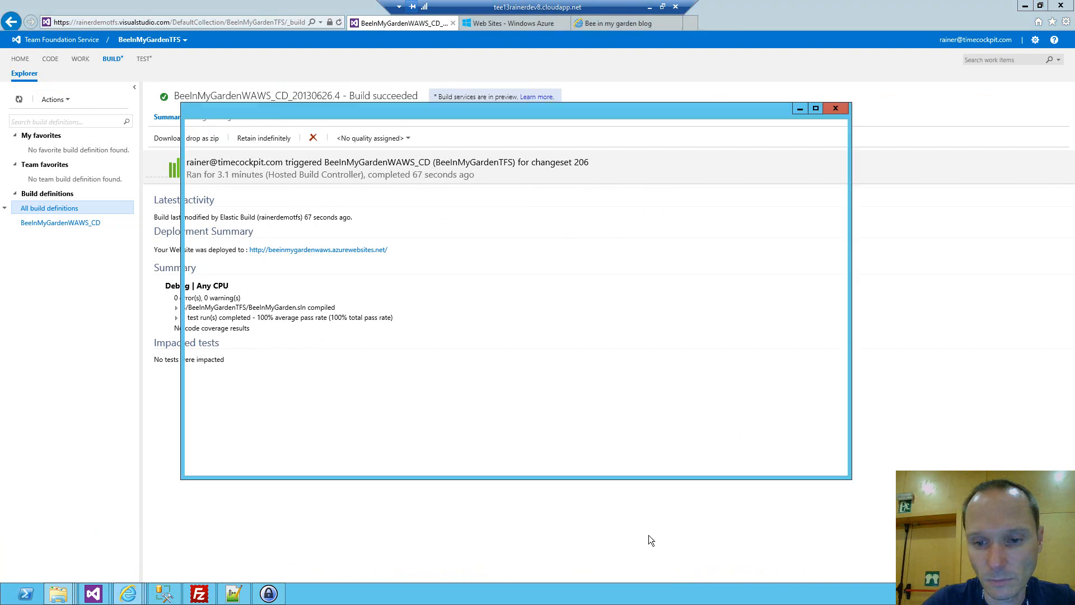
Sort the archive's drop folder by type and copy BeeInMyGarden.Data.dll into Documents, replacing the existing file.
double_click(302, 177)
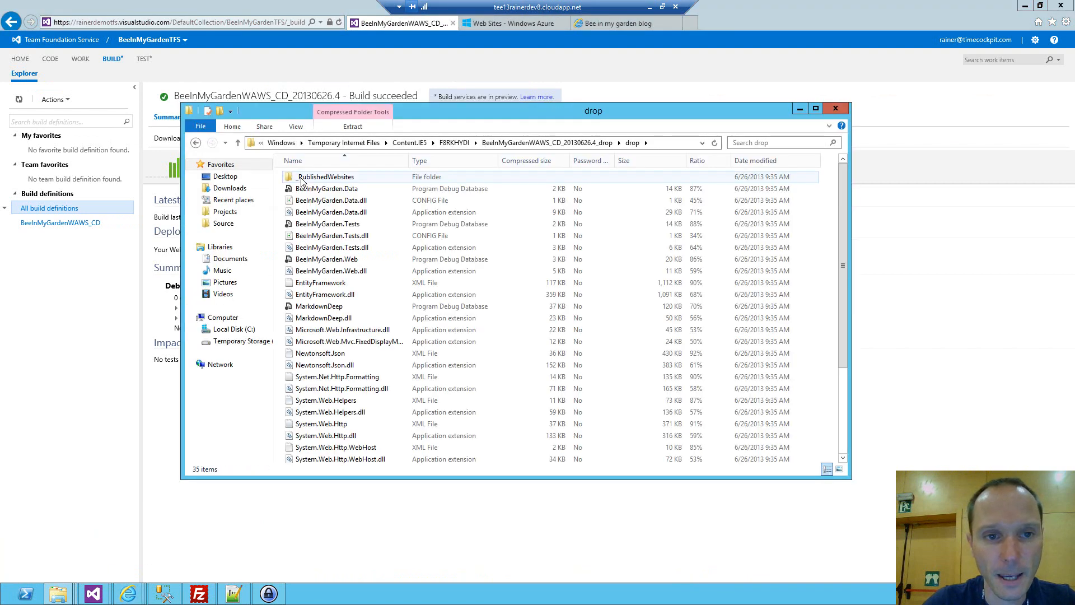
left_click(446, 160)
left_click_drag(331, 189, 221, 258)
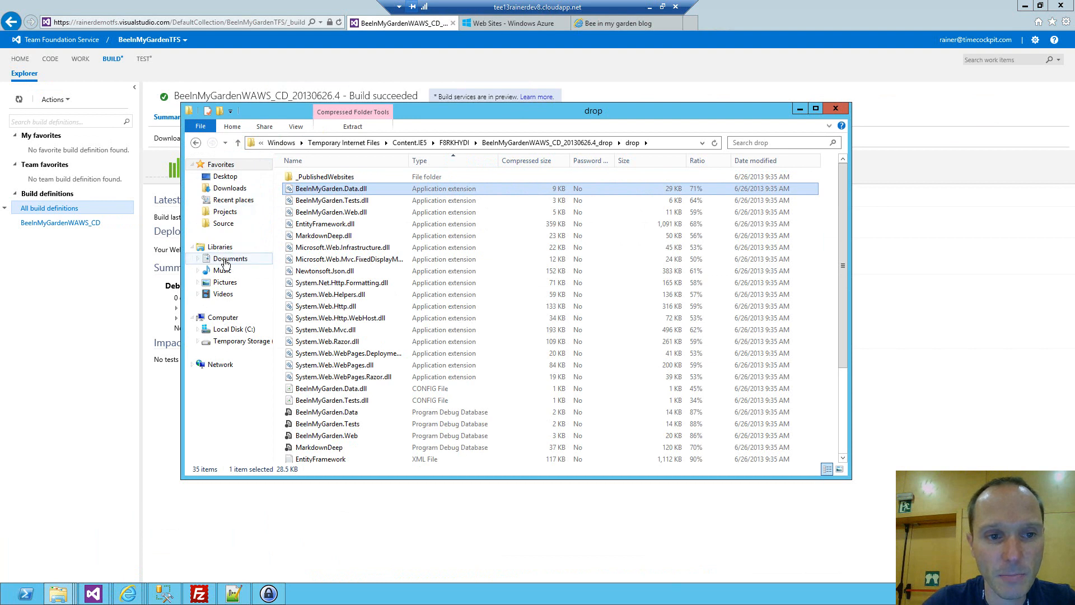
left_click(221, 258)
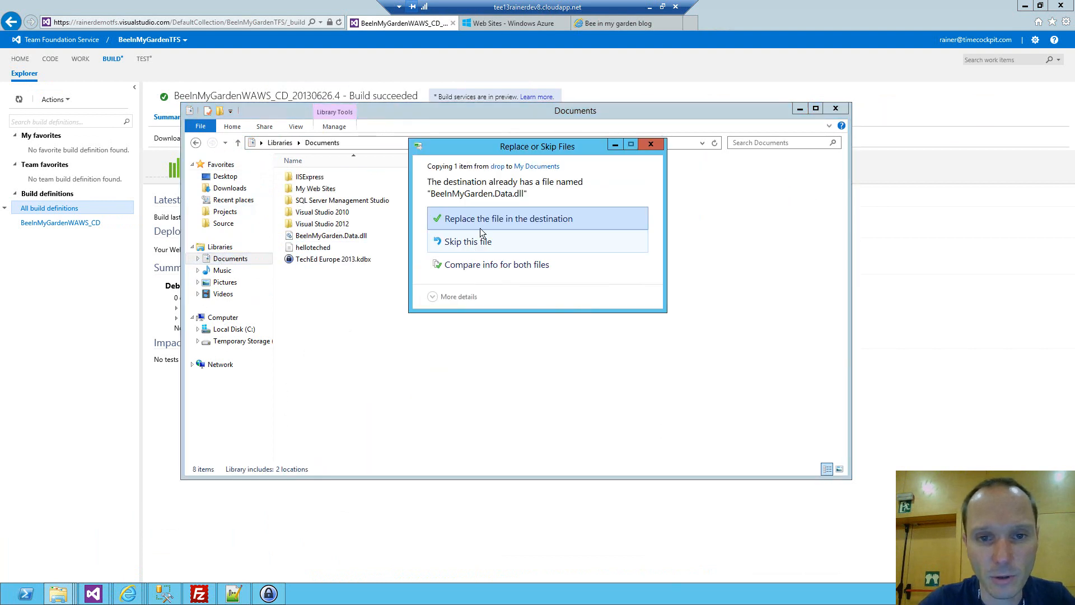
left_click(478, 218)
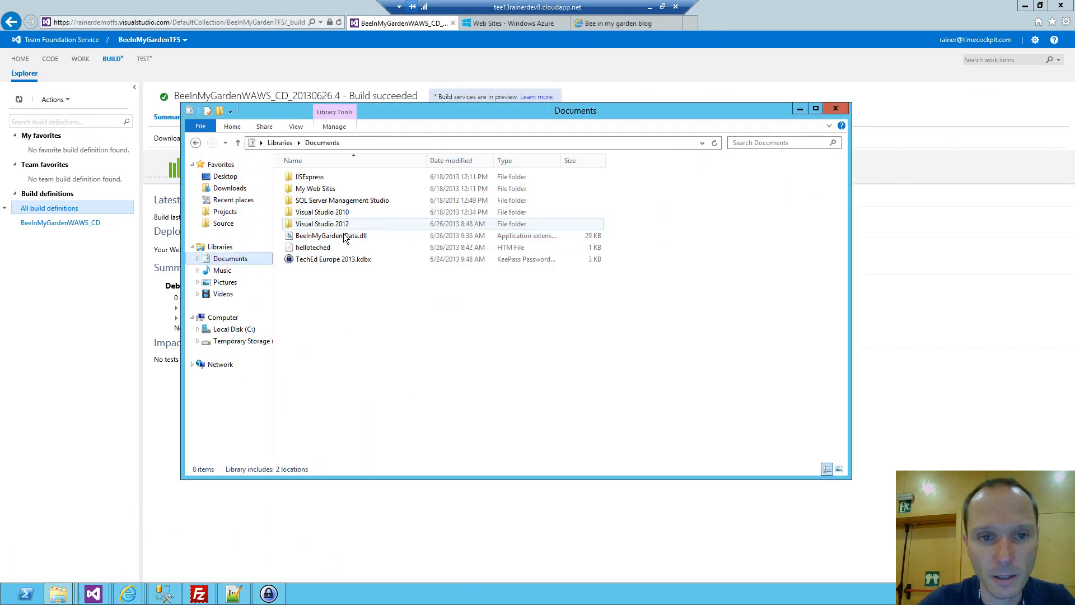
Check the file version and product version in the detailed properties of the copied BeeInMyGarden.Data.dll.
right_click(342, 236)
left_click(401, 391)
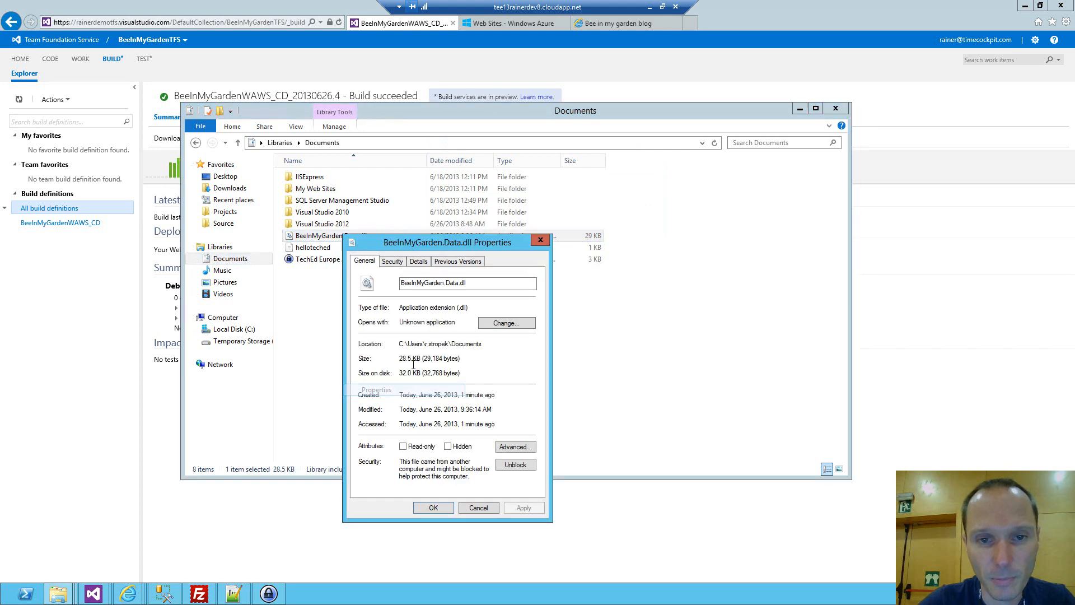
left_click(420, 263)
left_click(521, 320)
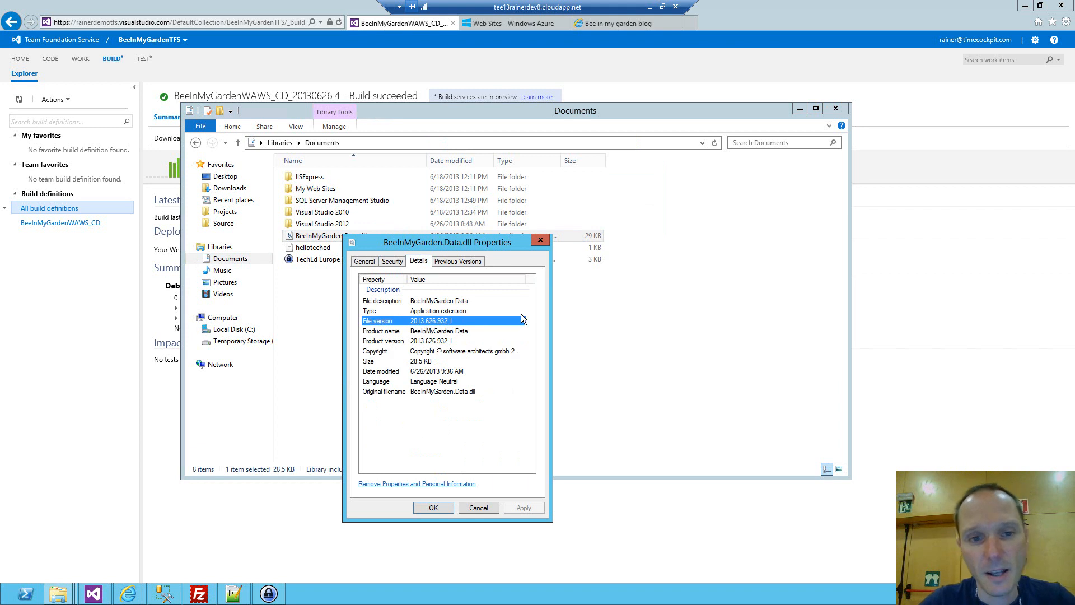
left_click(420, 342)
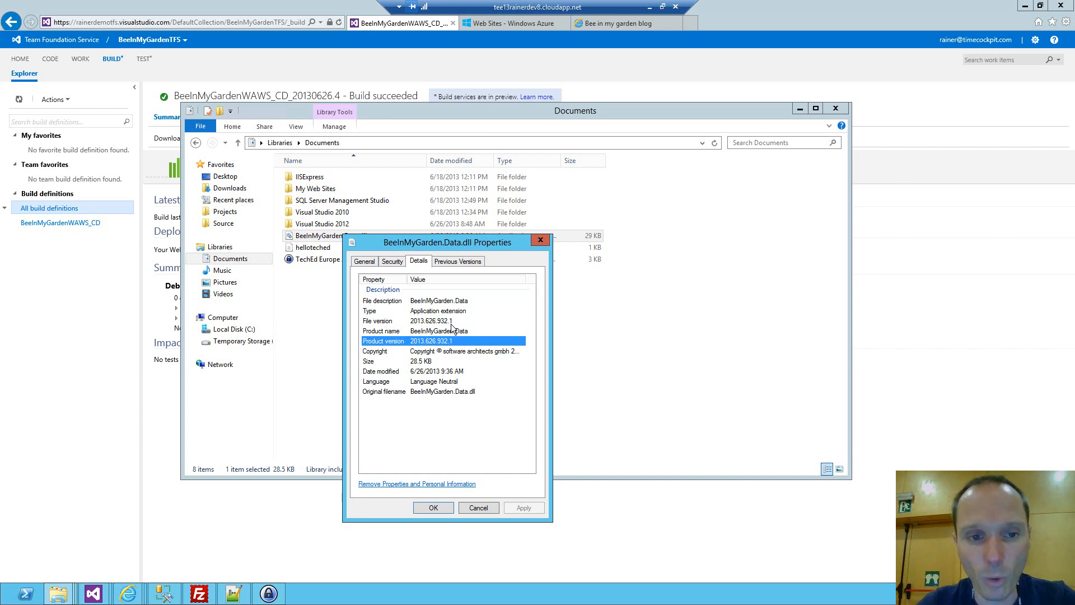
key("Escape")
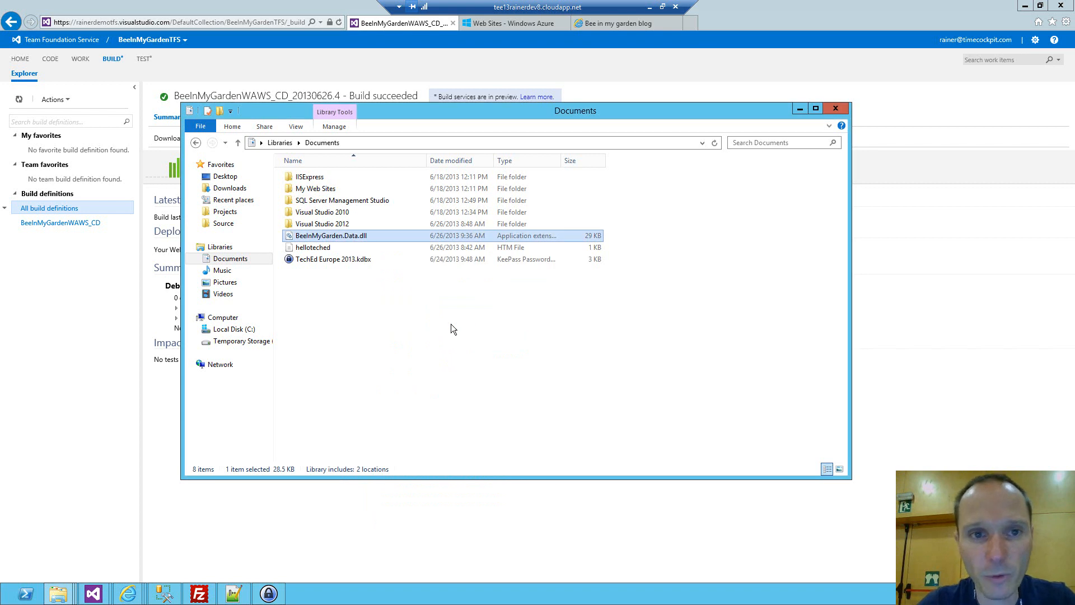
Return to the Windows Azure portal, show the beeinmygardenwaws quick start page and minimize the remote desktop session.
left_click(313, 5)
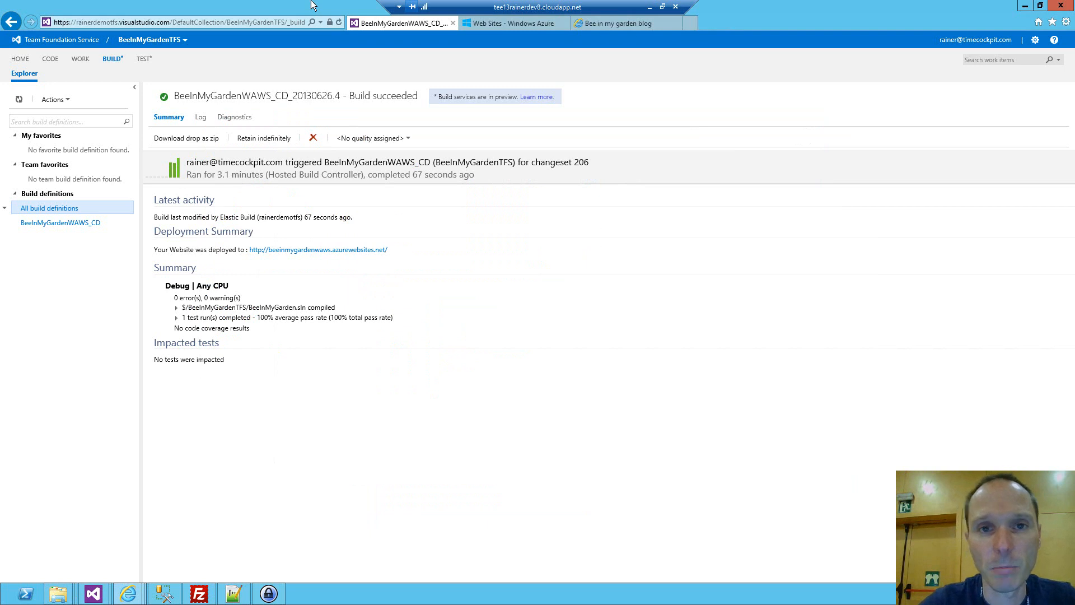
left_click(507, 23)
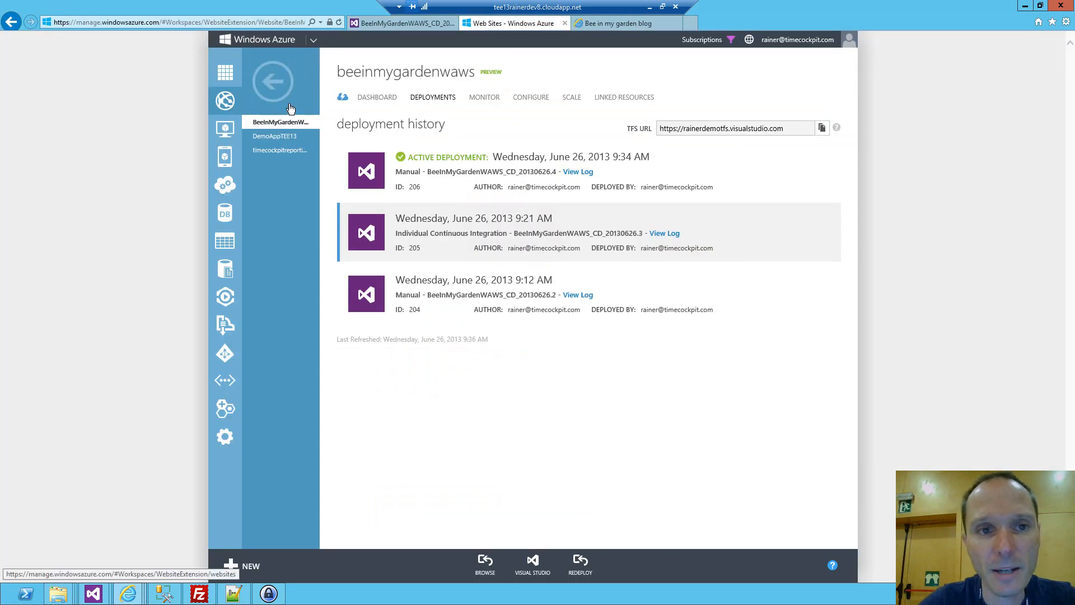
left_click(343, 98)
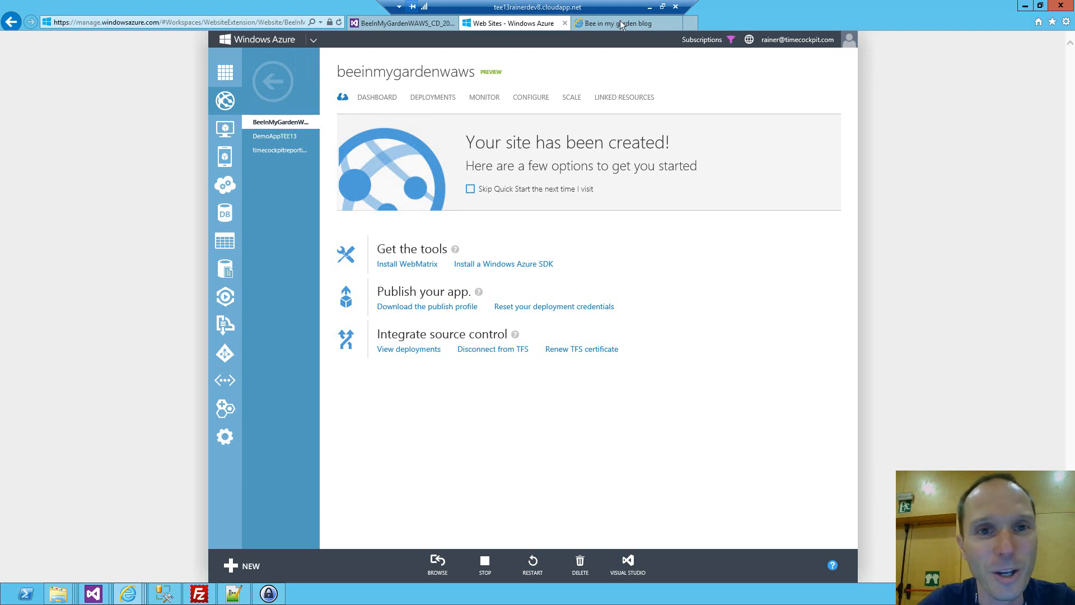
left_click(650, 8)
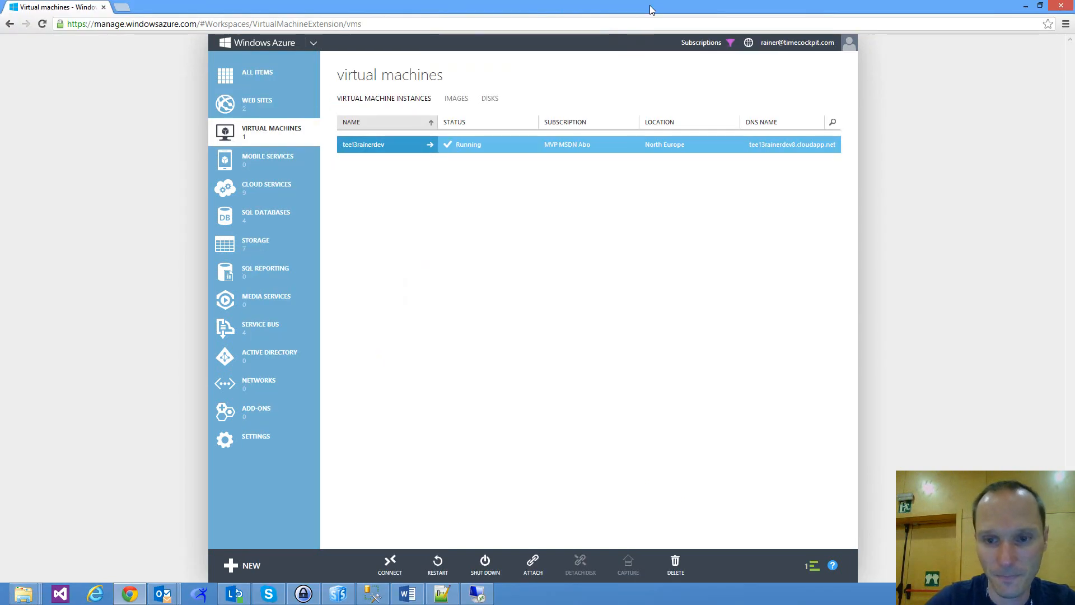